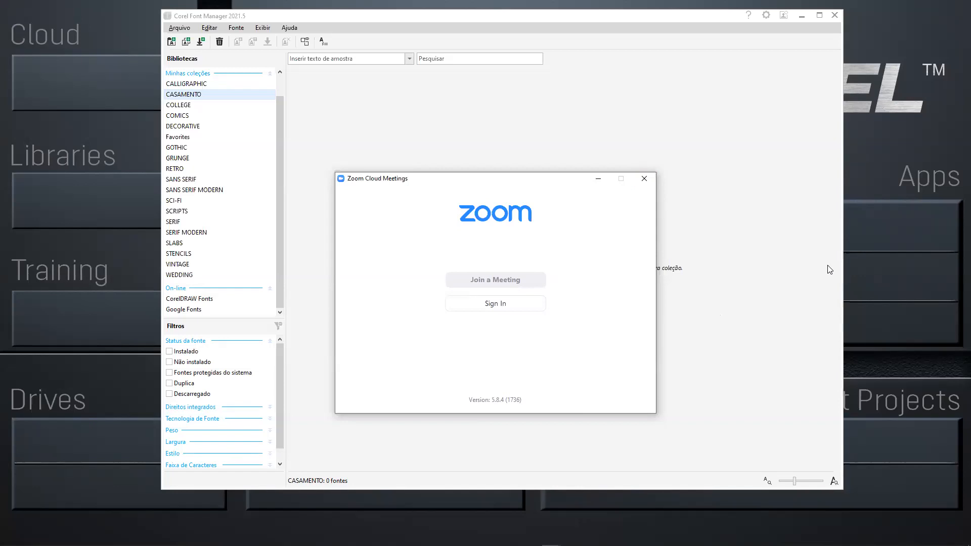
Switch to the CorelDRAW presentation document and advance through its pages from AGENDA to CONTENTS.
key("alt+Tab")
key("alt+Tab")
key("alt+Tab")
key("alt+Tab")
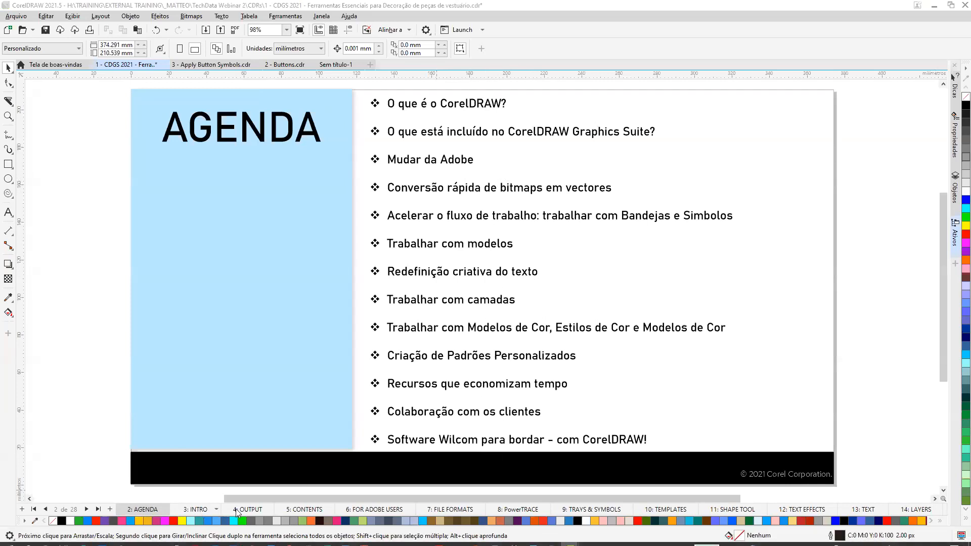
left_click(86, 509)
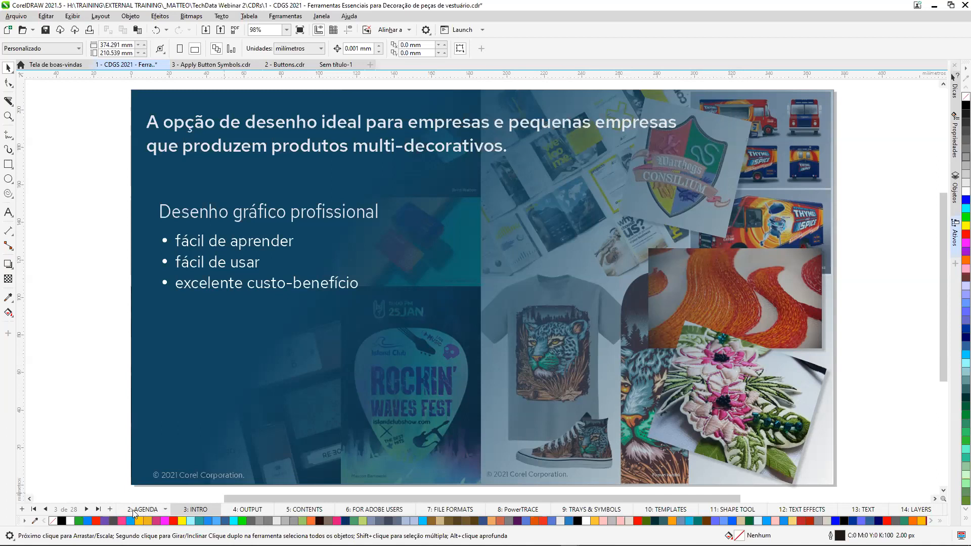
left_click(87, 510)
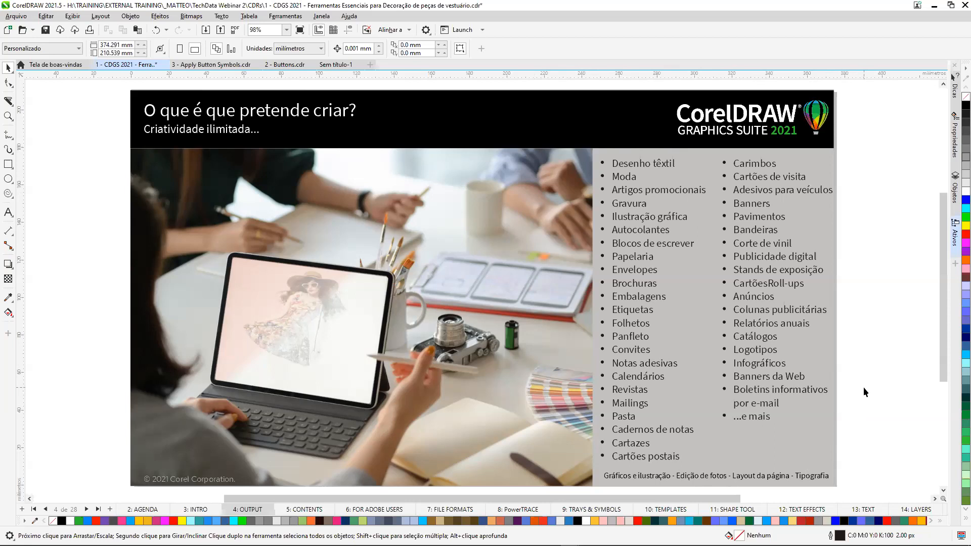
left_click(87, 509)
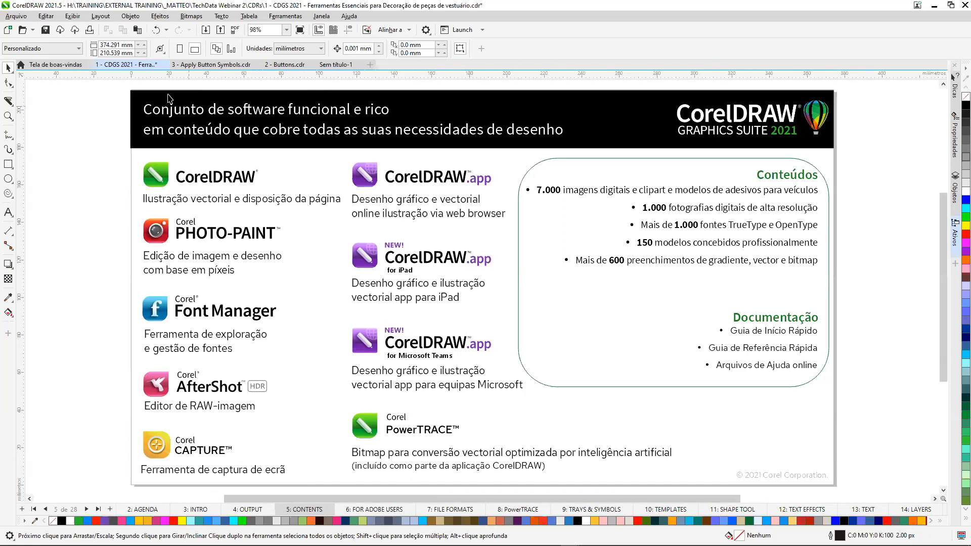
View the Loja offers on the welcome screen and return to the presentation document.
left_click(60, 66)
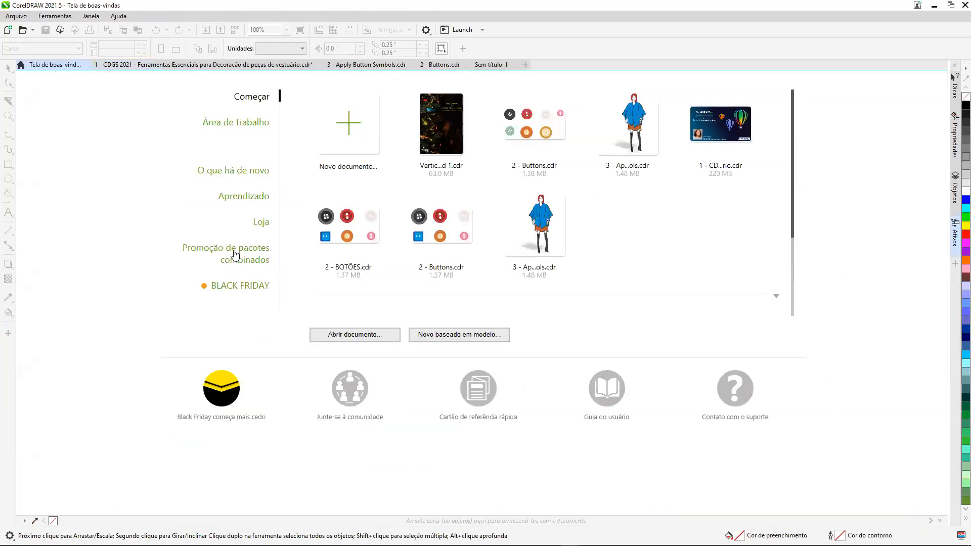
left_click(261, 223)
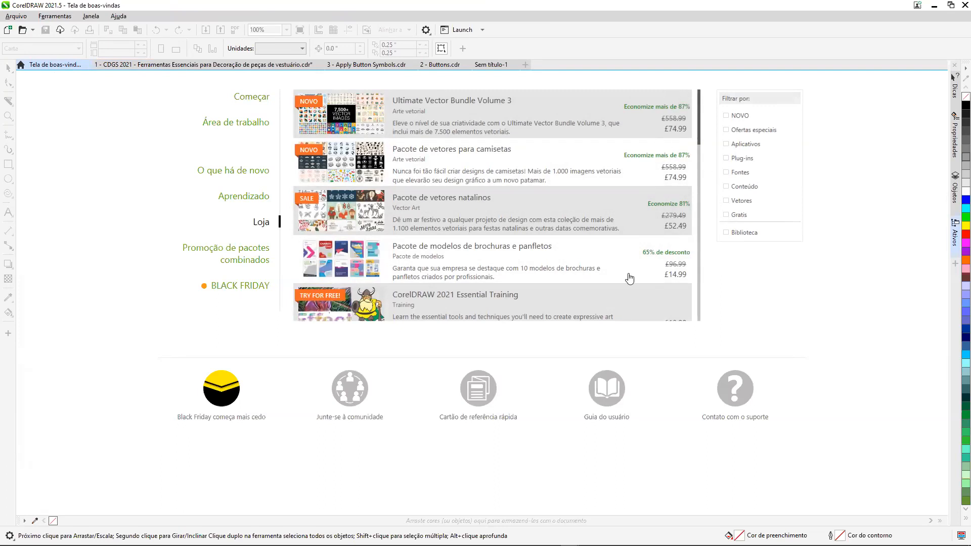
left_click(186, 68)
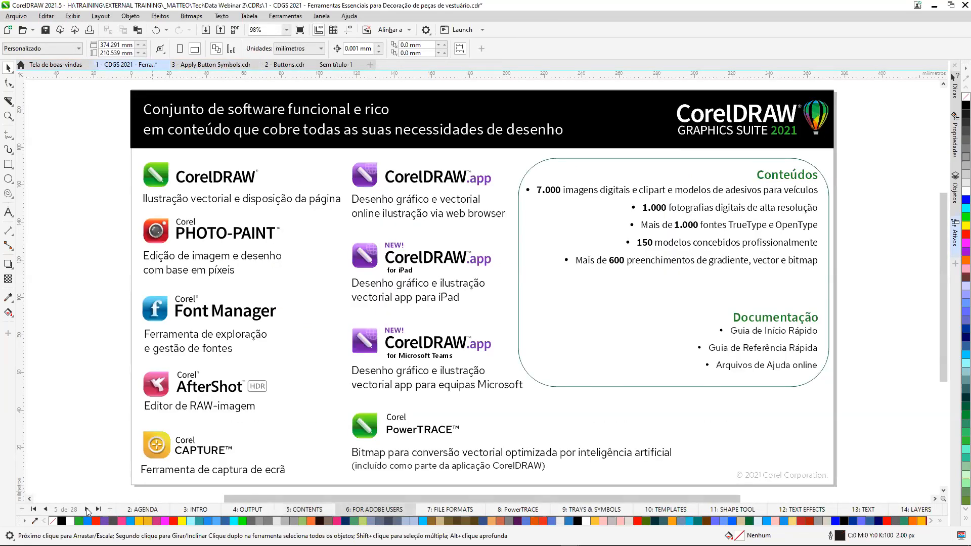
Advance to the FOR ADOBE USERS page and open the online CorelDRAW product help.
left_click(87, 510)
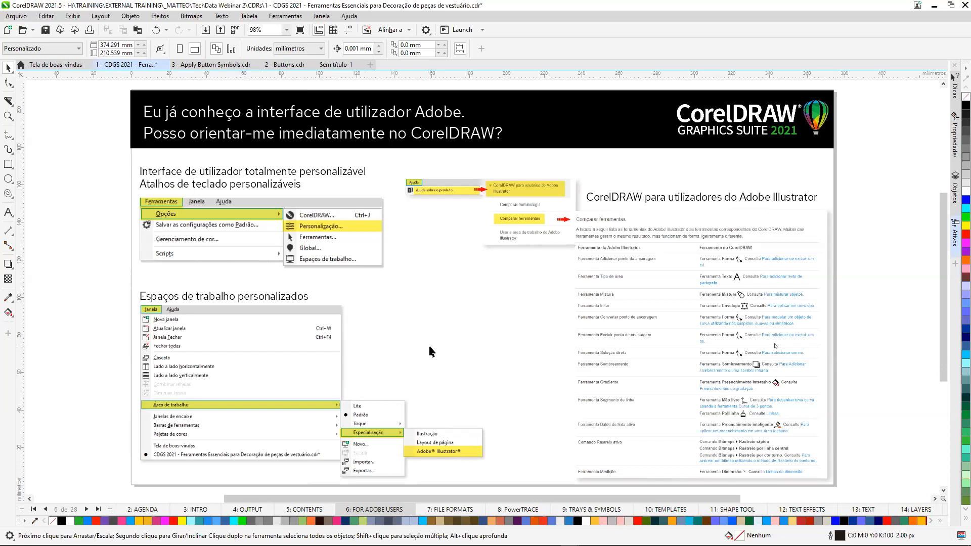
left_click(261, 2)
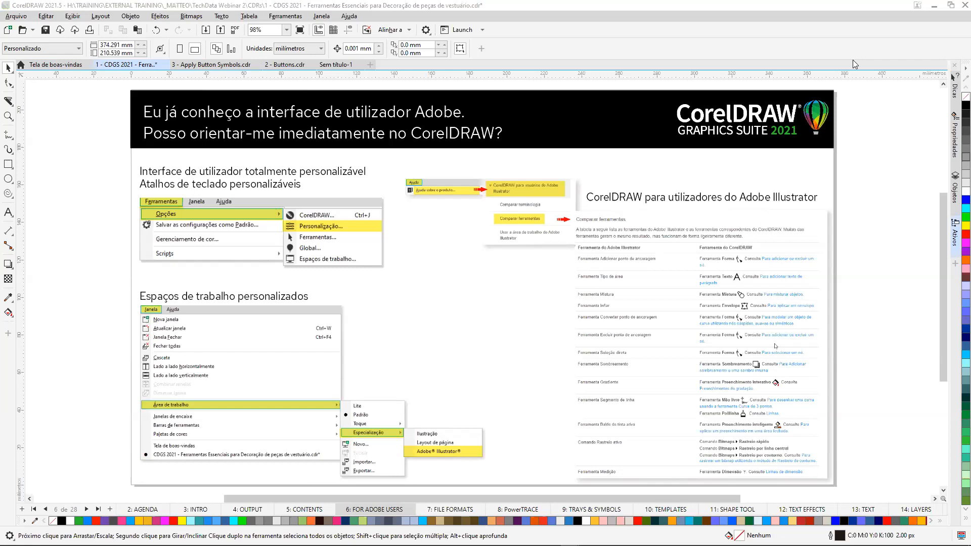
left_click(349, 17)
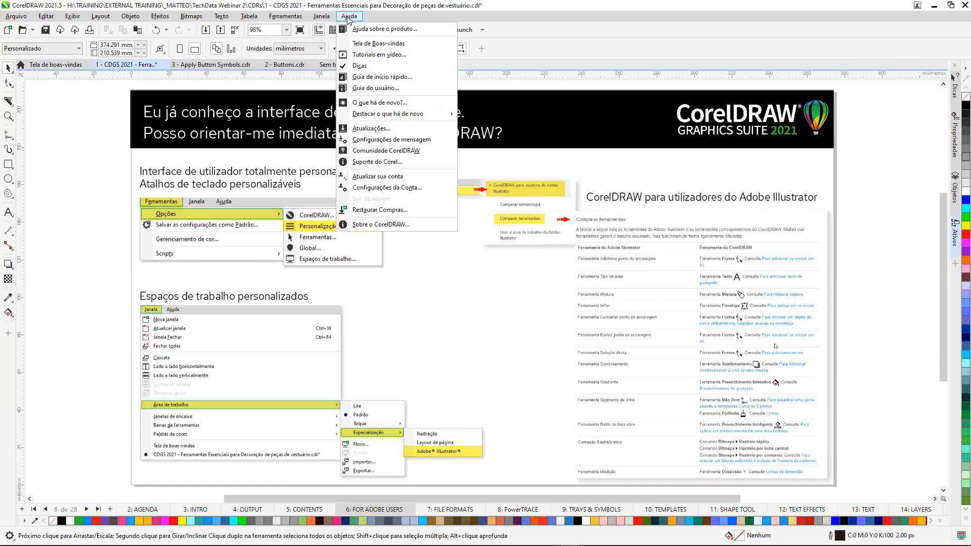
left_click(379, 29)
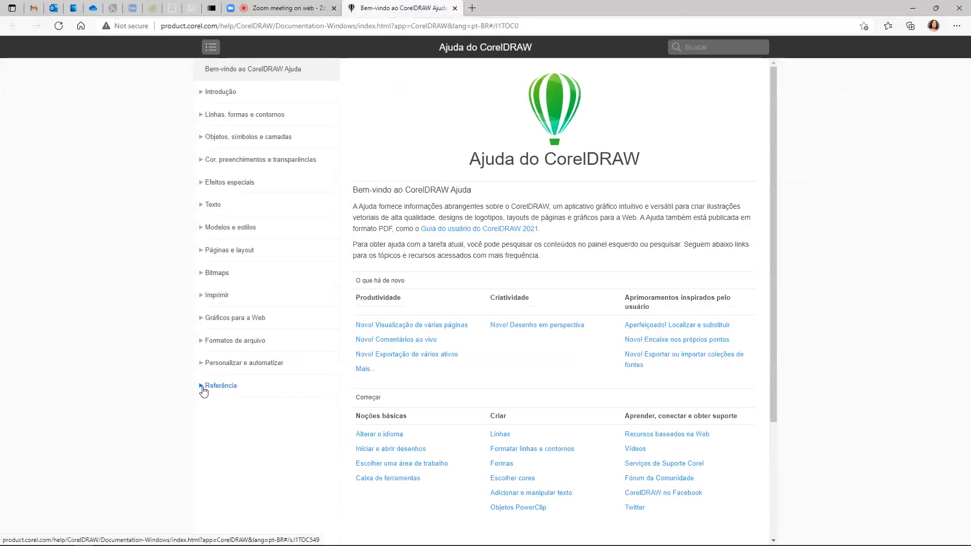
In the help's reference section for Adobe Illustrator users, open the Comparar terminologia topic.
left_click(200, 387)
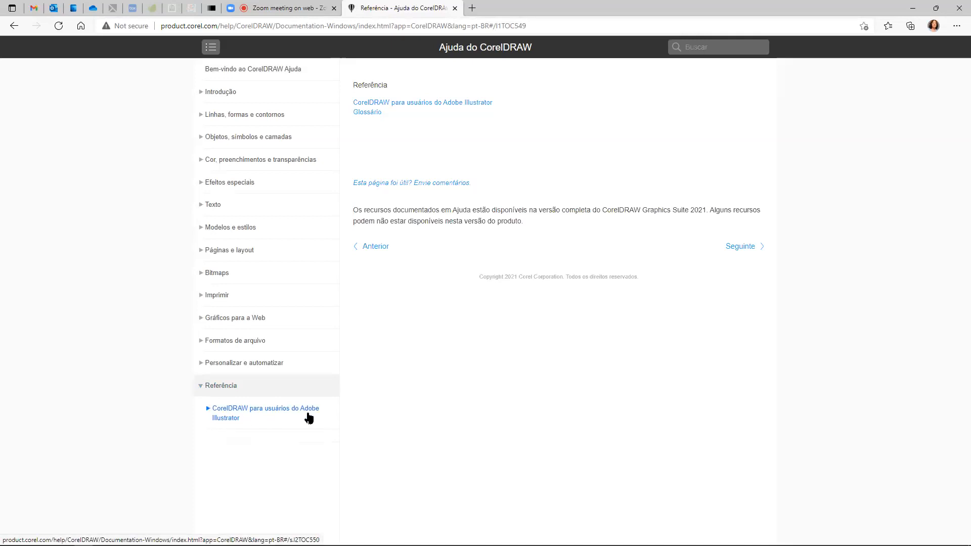
left_click(208, 410)
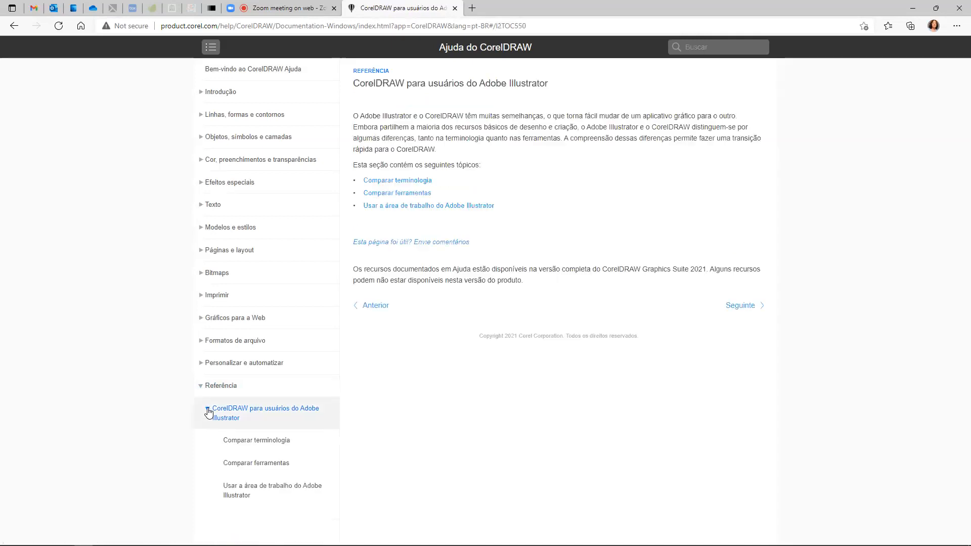
left_click(271, 441)
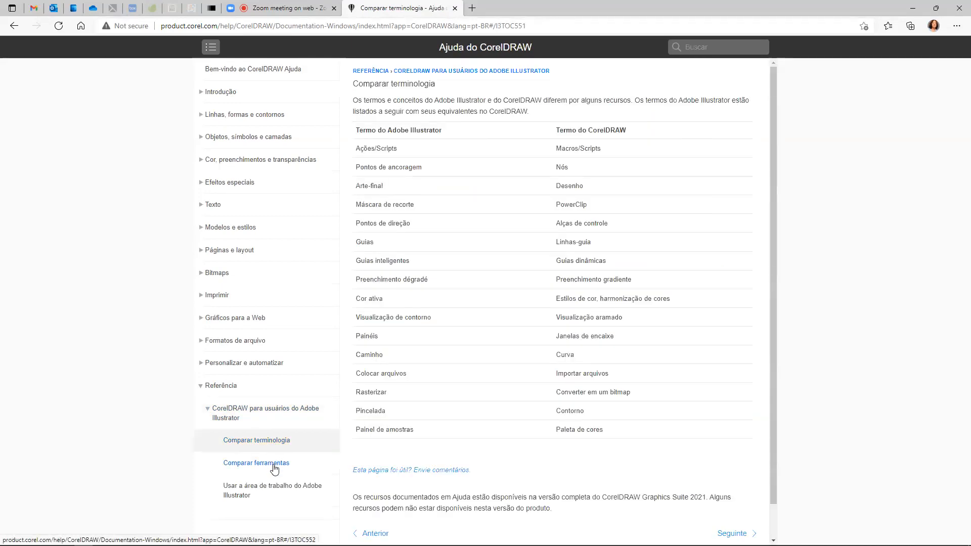
Read through the Comparar ferramentas table of Adobe Illustrator and CorelDRAW tools, and return to CorelDRAW.
left_click(275, 465)
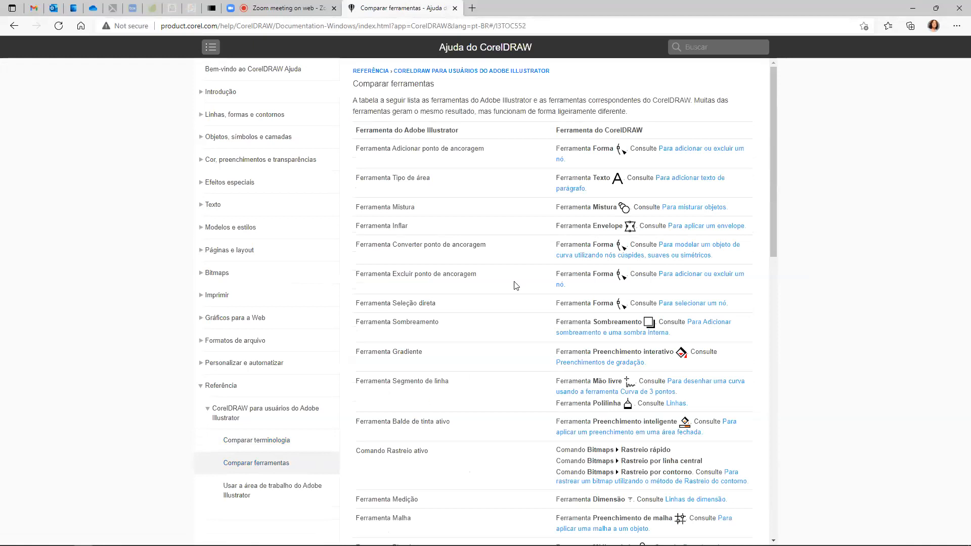
scroll(542, 209, "down", 3)
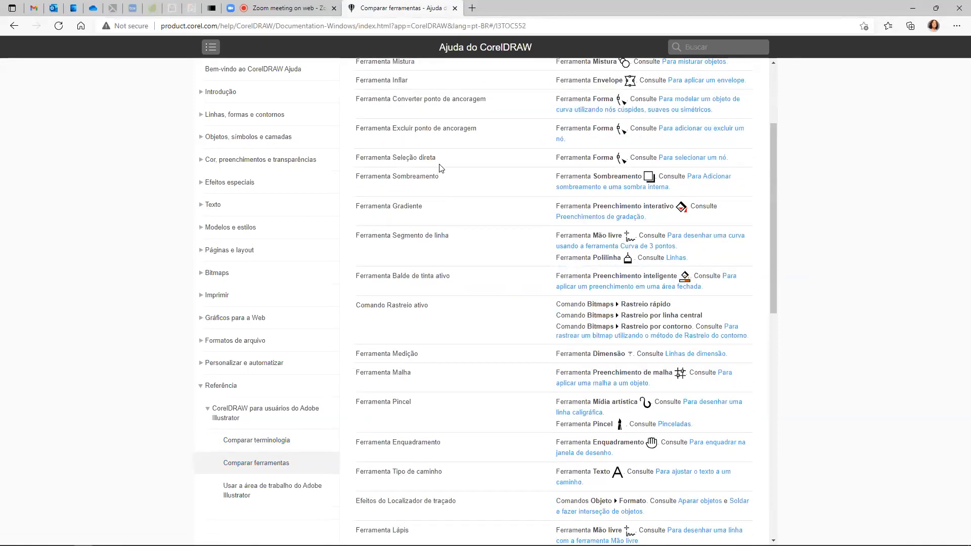
scroll(565, 204, "down", 4)
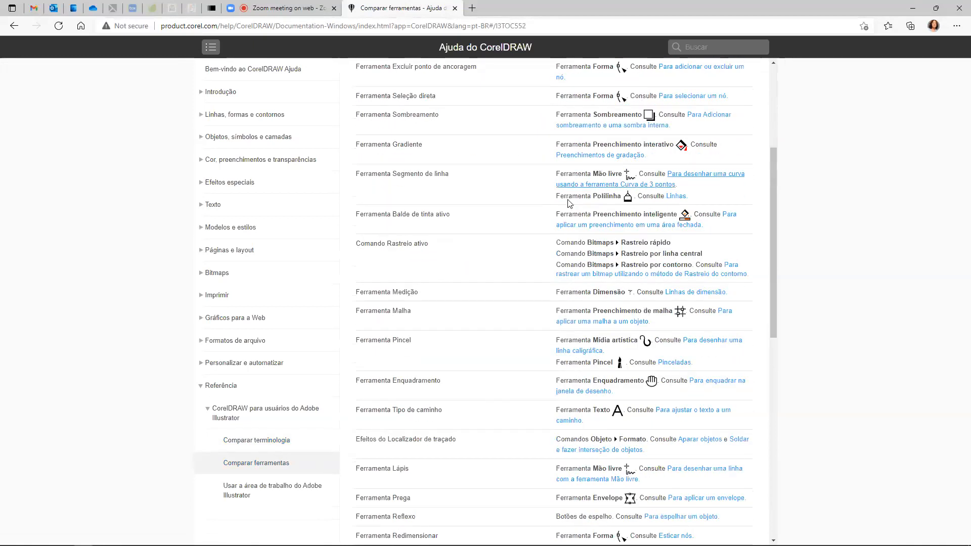
scroll(565, 204, "down", 5)
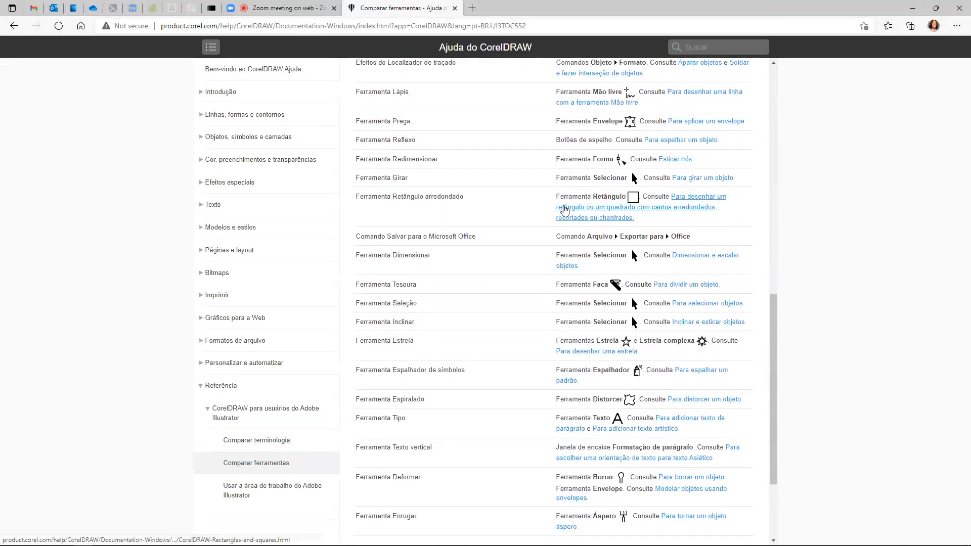
scroll(583, 263, "up", 7)
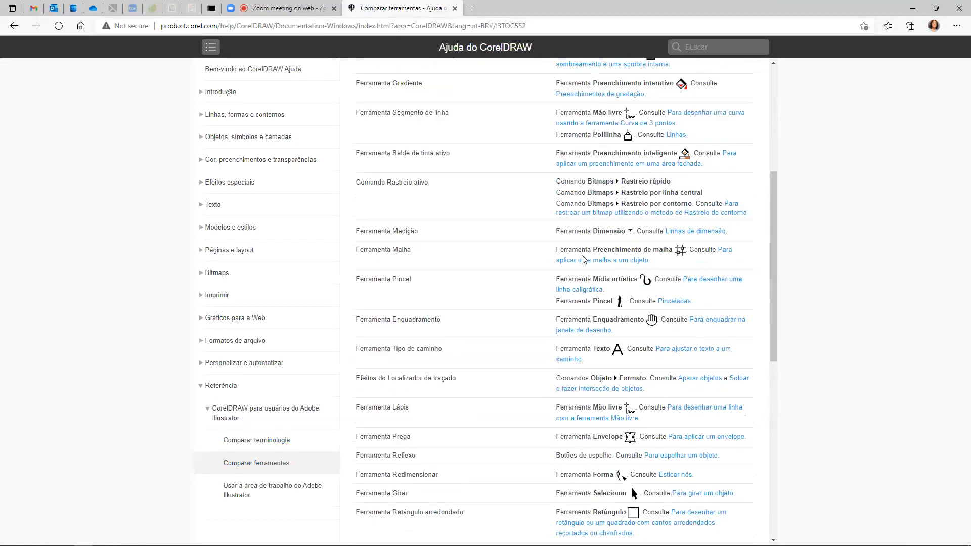
scroll(583, 255, "up", 1)
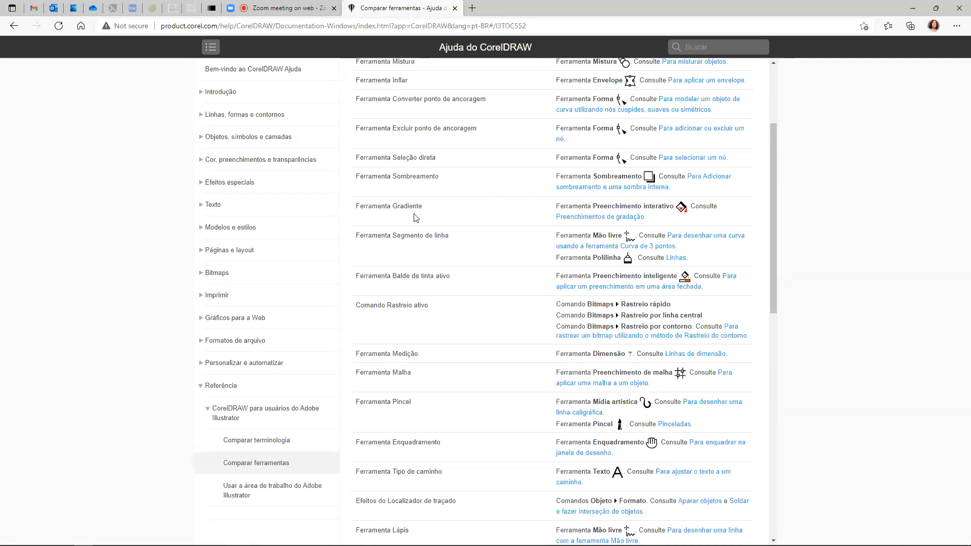
left_click(914, 9)
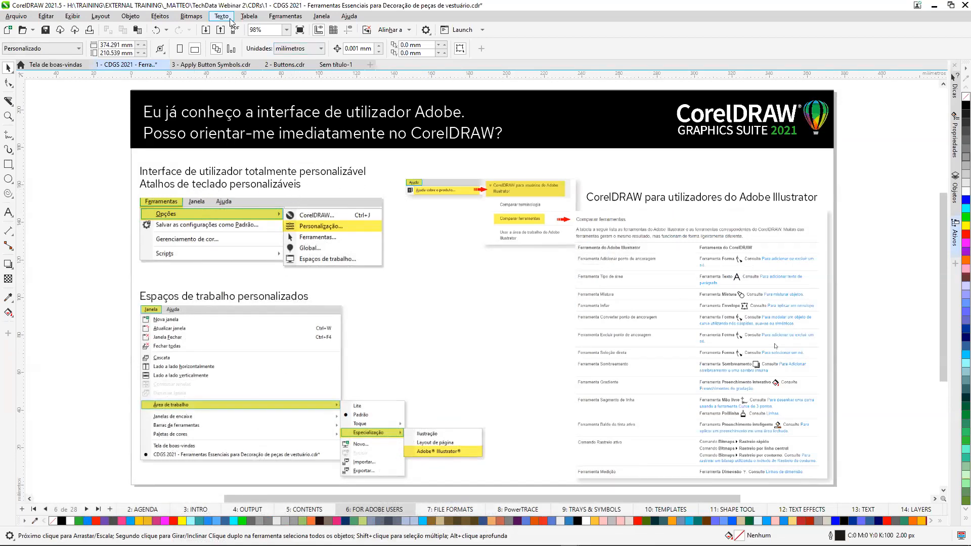
Try the Escuro interface theme in the appearance customization options, and restore the Leve theme.
left_click(278, 19)
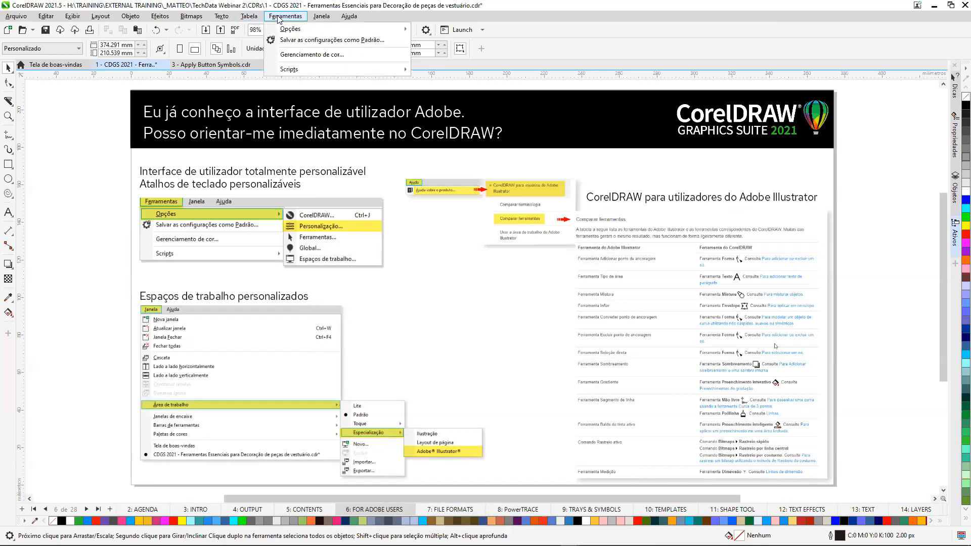
mouse_move(286, 32)
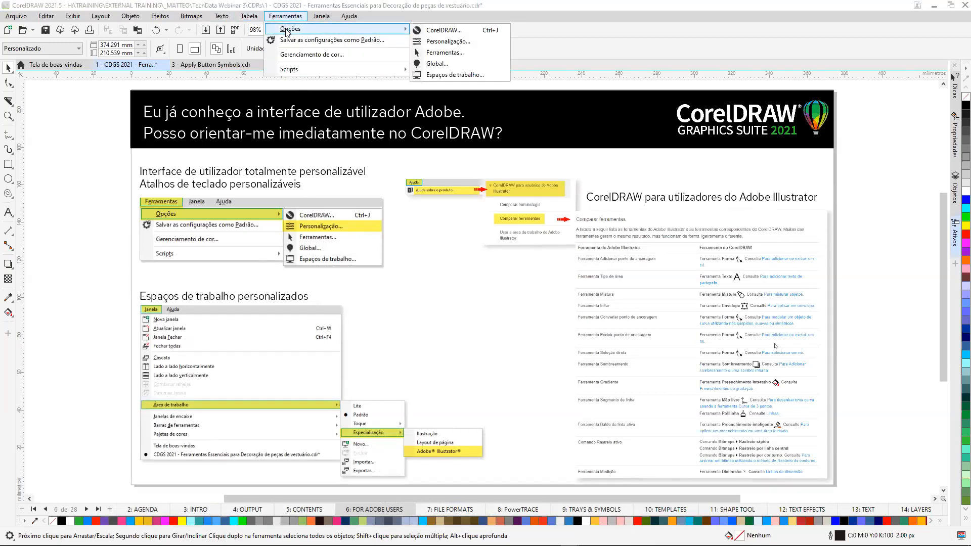
left_click(488, 45)
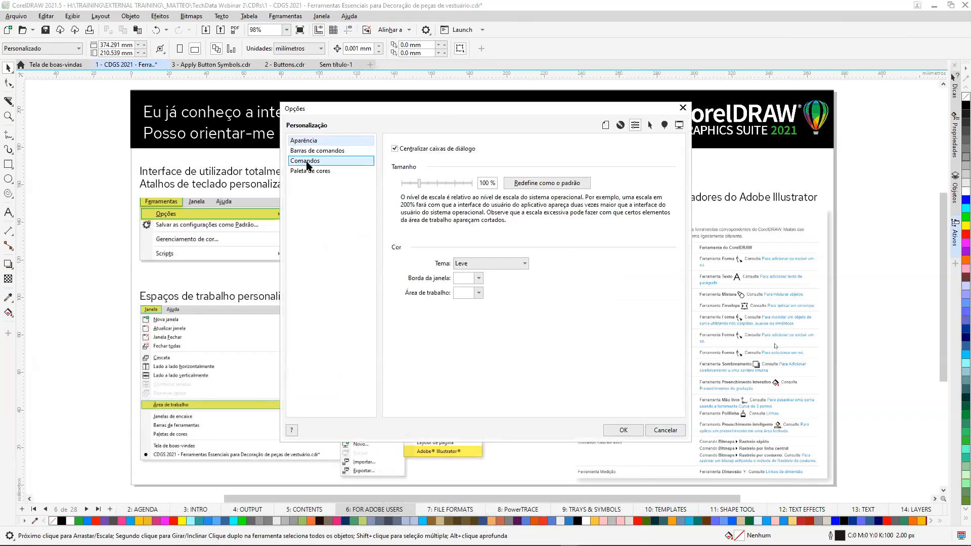
left_click(524, 264)
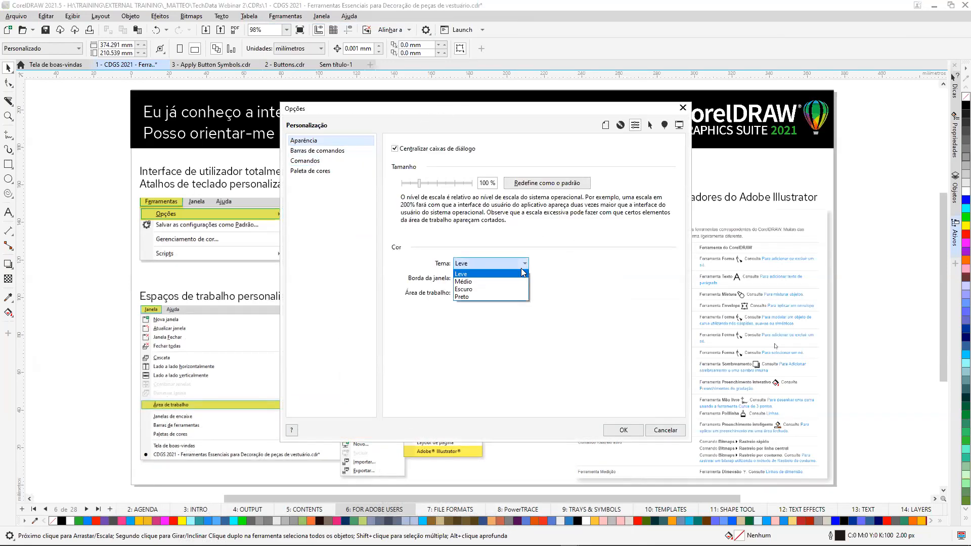
left_click(507, 289)
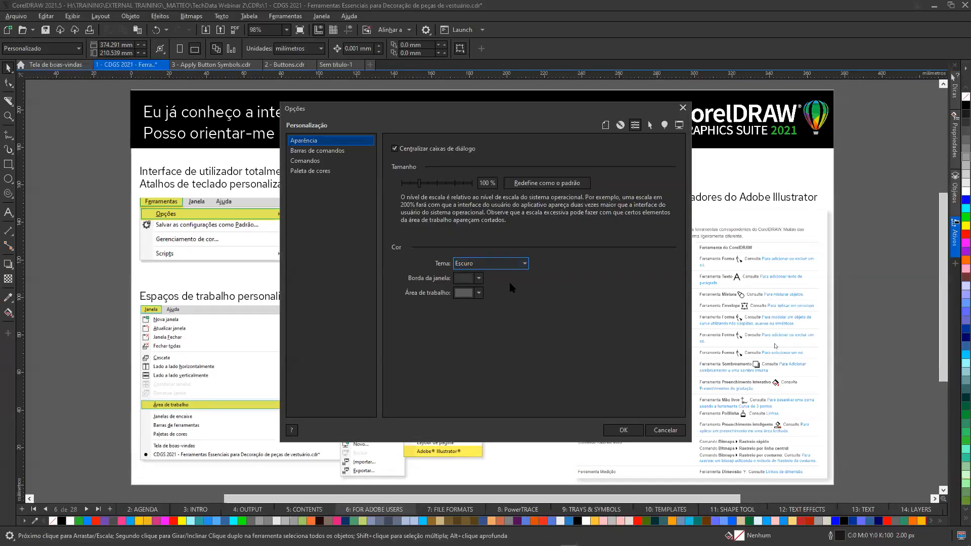
left_click(525, 264)
left_click(496, 273)
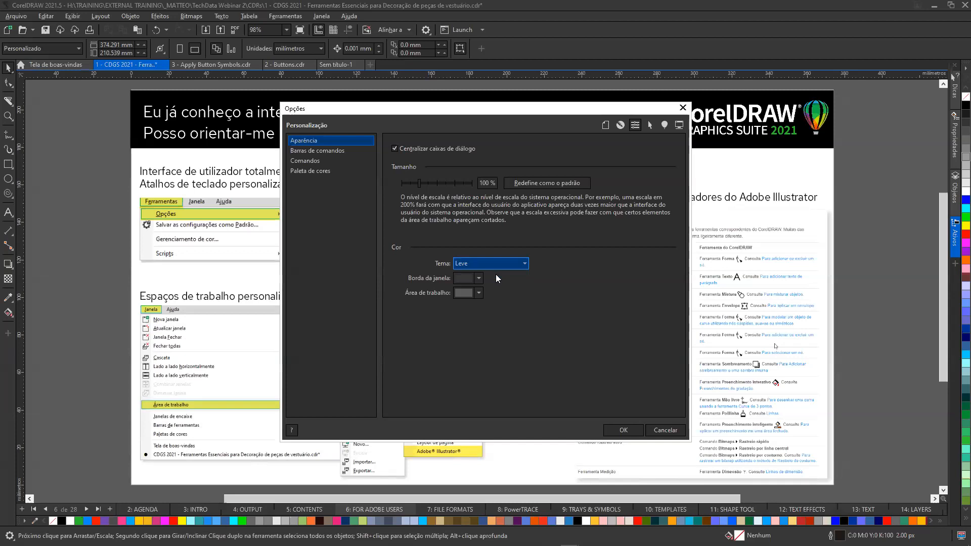
Examine the shortcut key settings of the Borda e Ilhó command in the customization options, and close the options dialog.
left_click(316, 162)
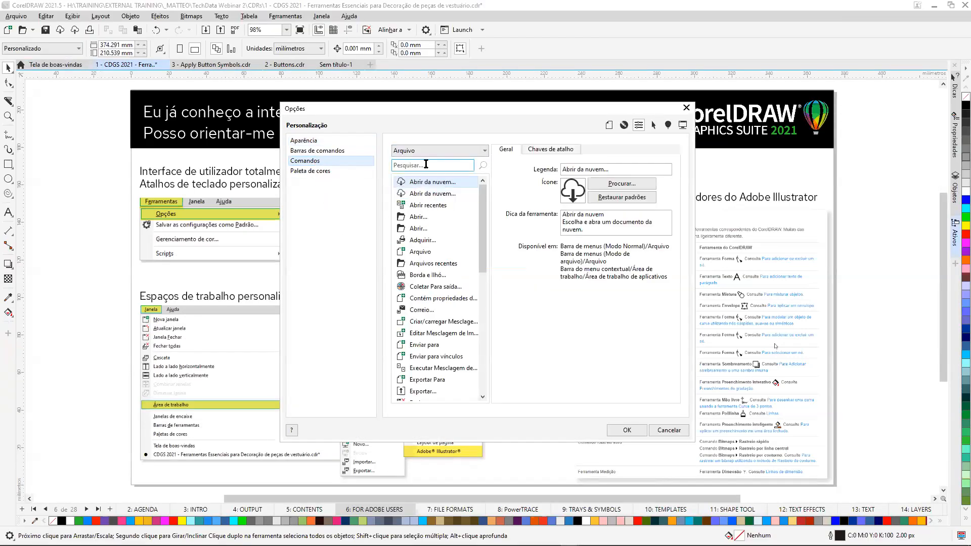
left_click(434, 277)
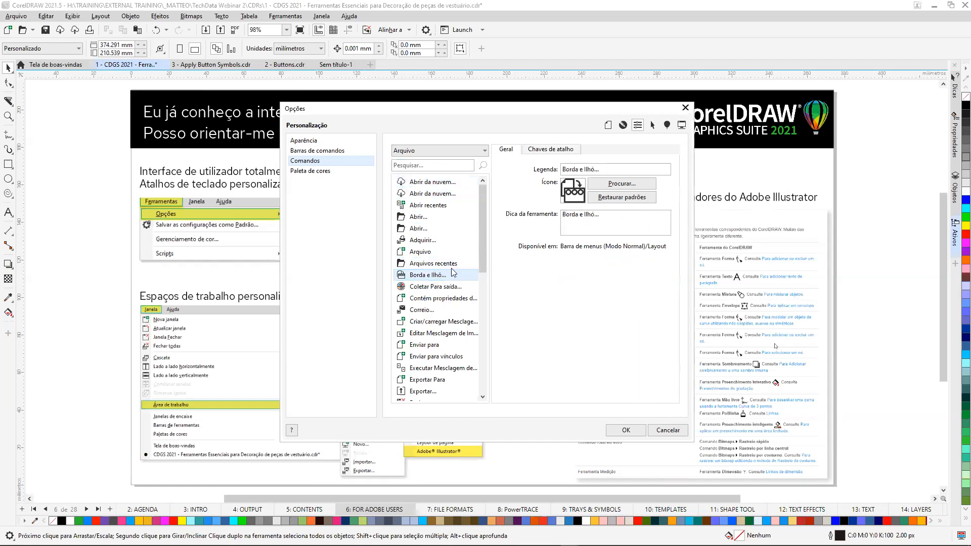
left_click(552, 151)
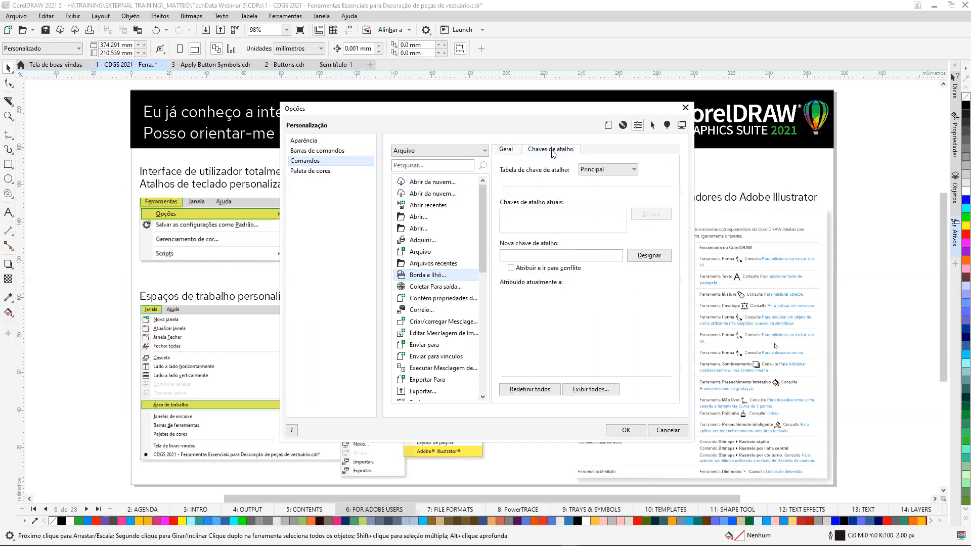
left_click(509, 255)
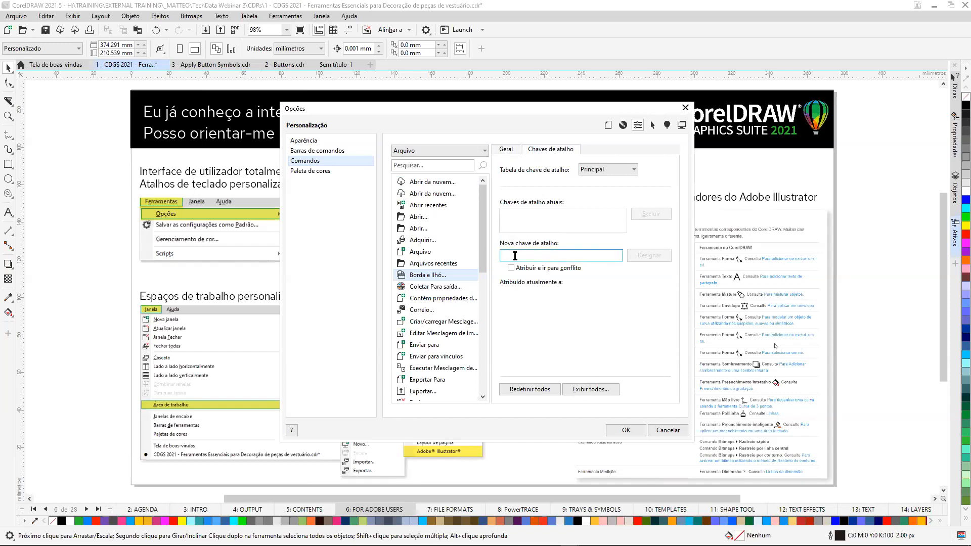
left_click(686, 108)
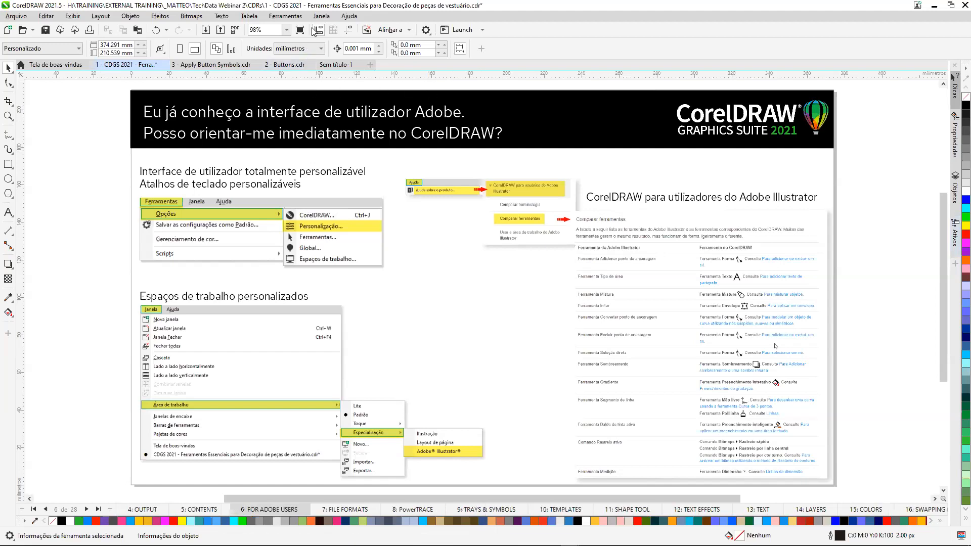
Examine the Área de trabalho choices, including the Adobe Illustrator workspace under Especialização, without switching the workspace.
left_click(323, 17)
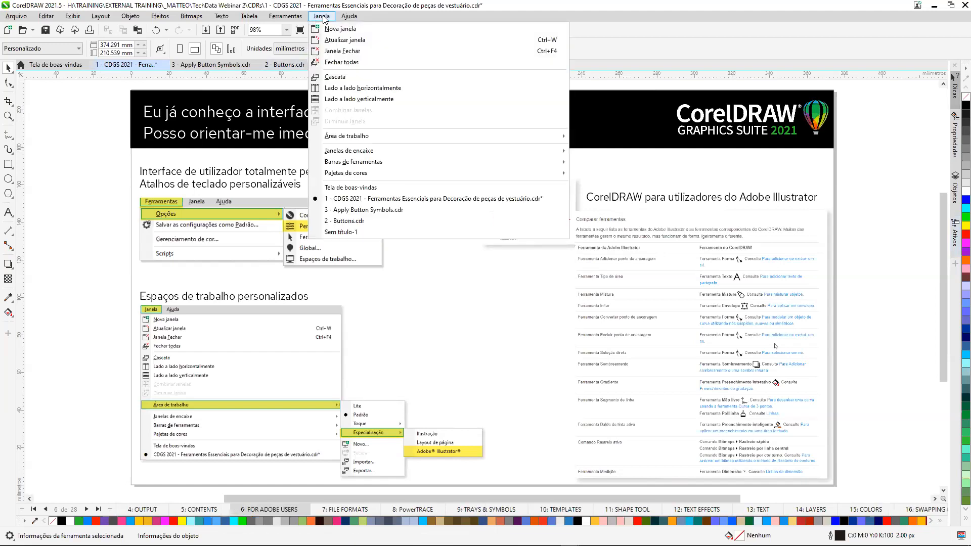
mouse_move(378, 140)
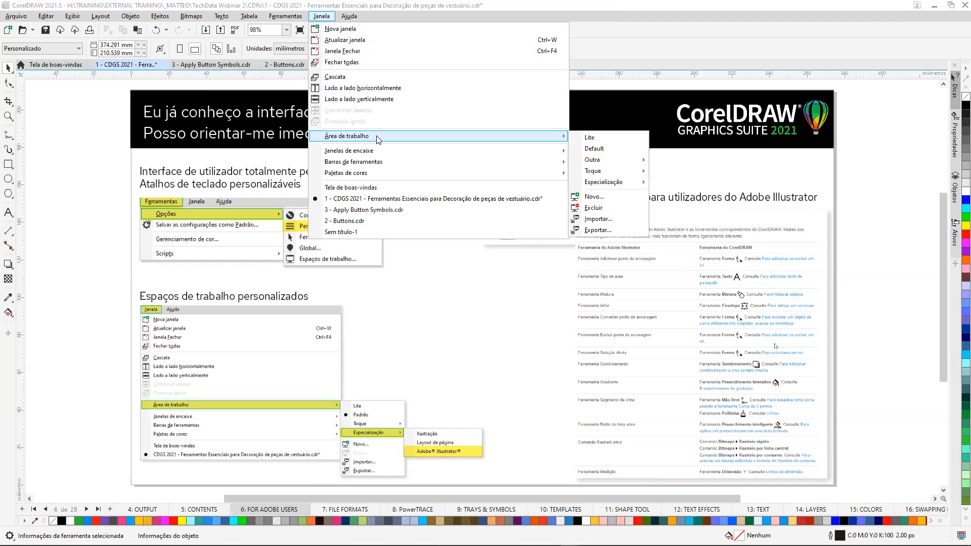
mouse_move(619, 184)
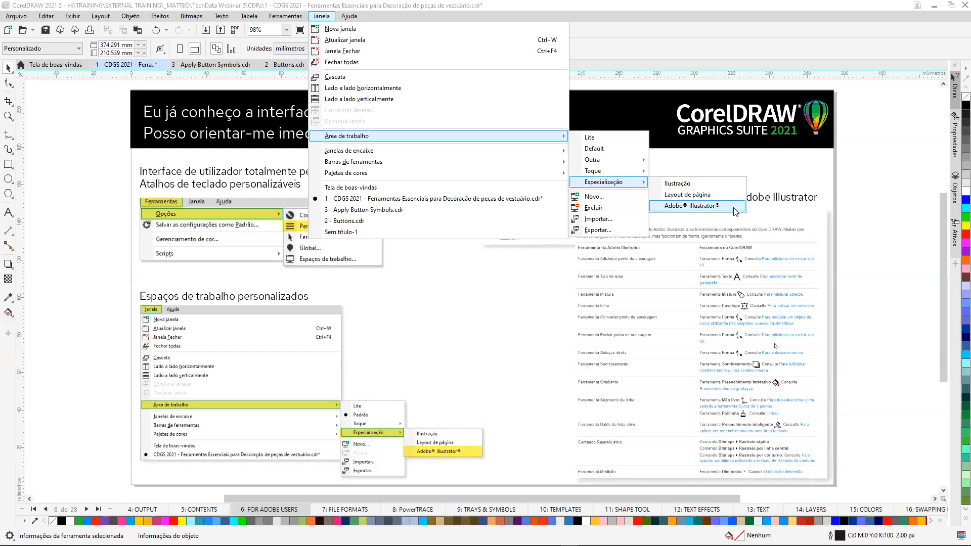
left_click(708, 213)
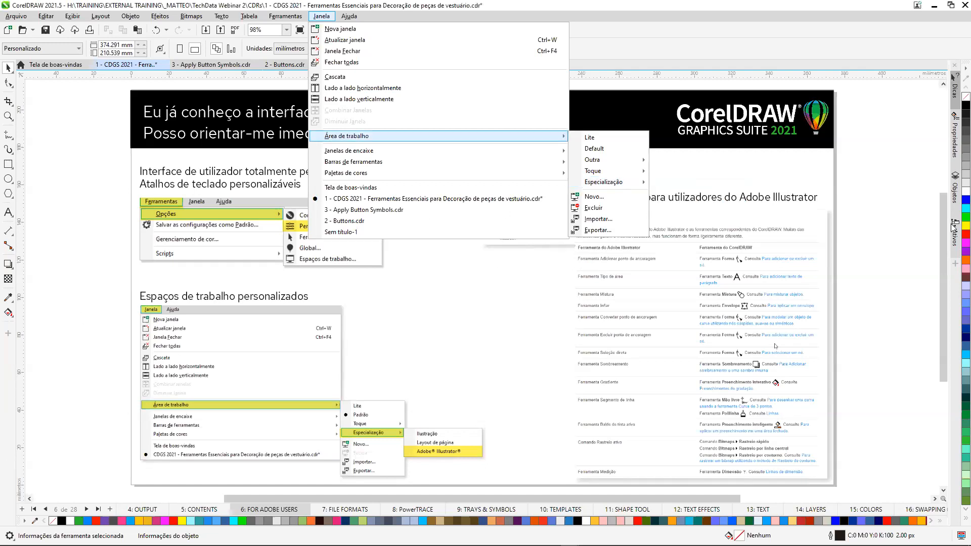
left_click(836, 265)
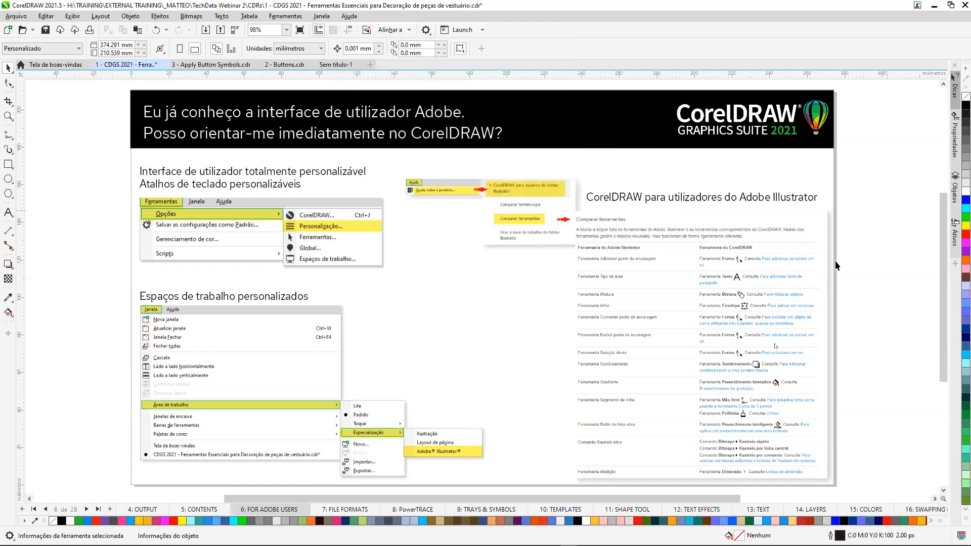
On the FILE FORMATS page, examine the file types supported for import, and close the import dialog without importing.
left_click(86, 510)
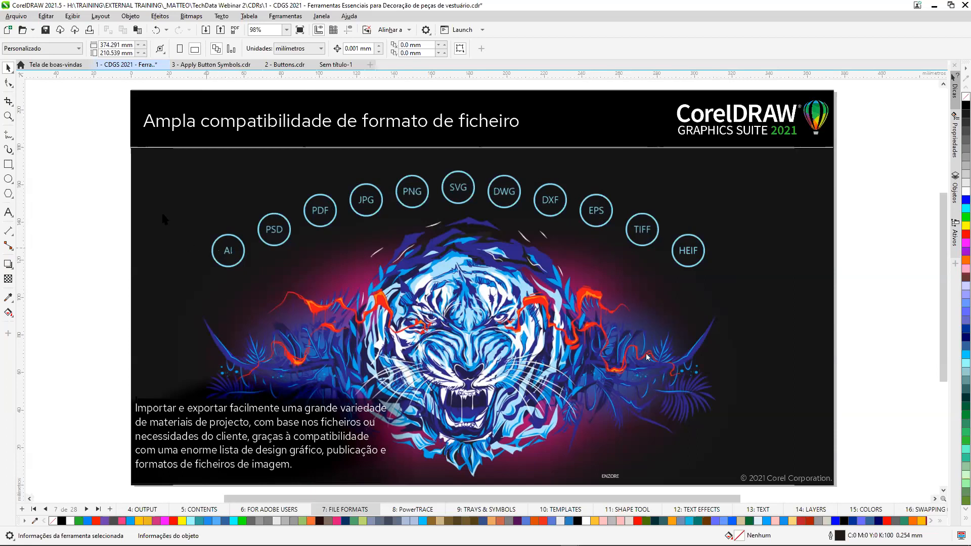
left_click(206, 31)
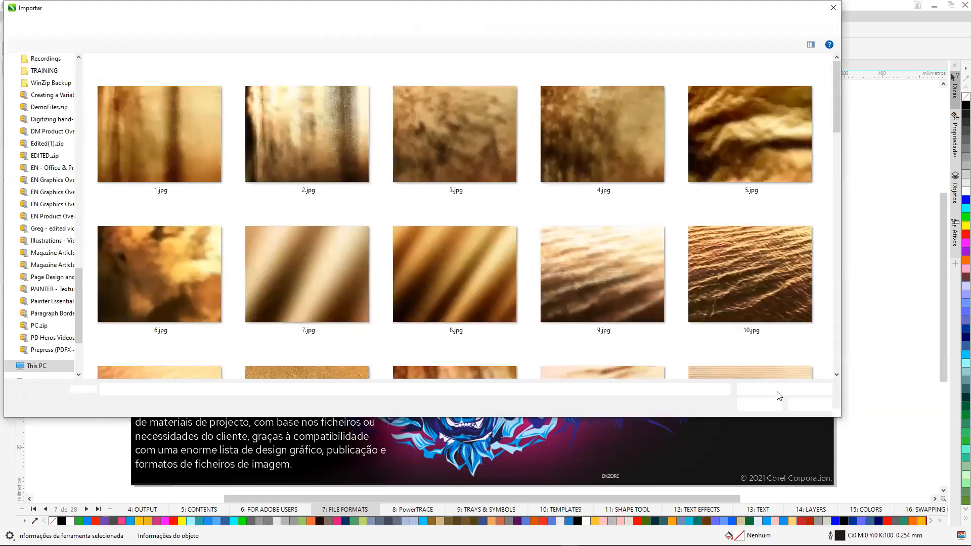
left_click(829, 390)
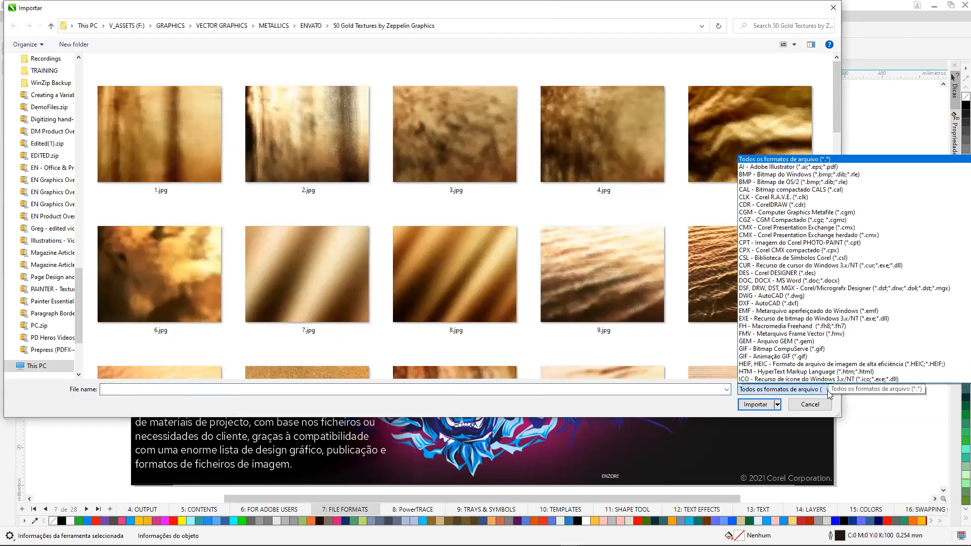
scroll(790, 194, "down", 15)
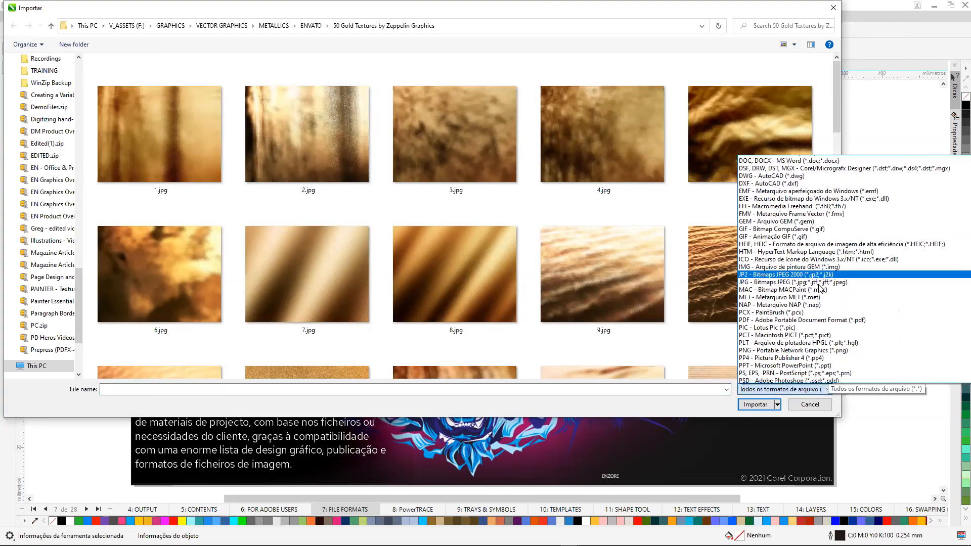
scroll(828, 294, "down", 1)
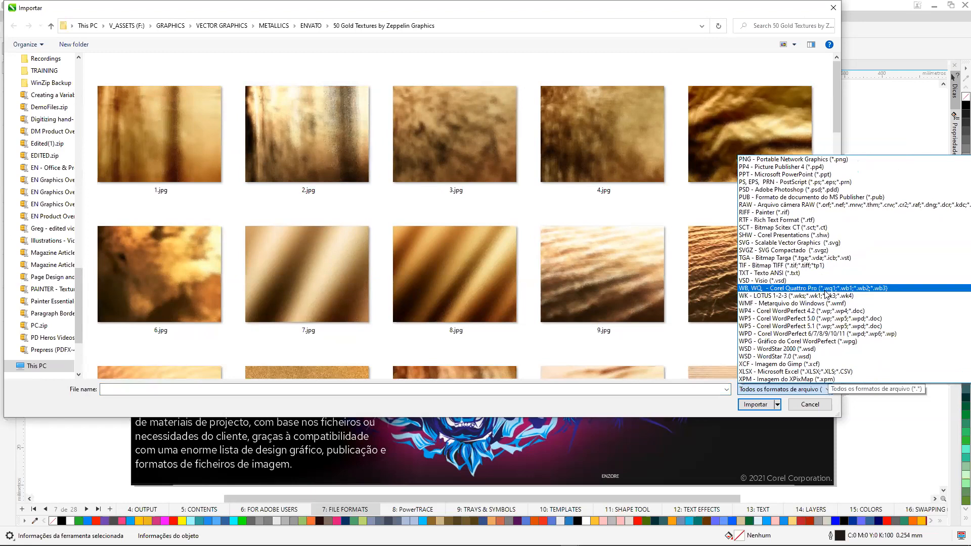
left_click(835, 8)
left_click(835, 8)
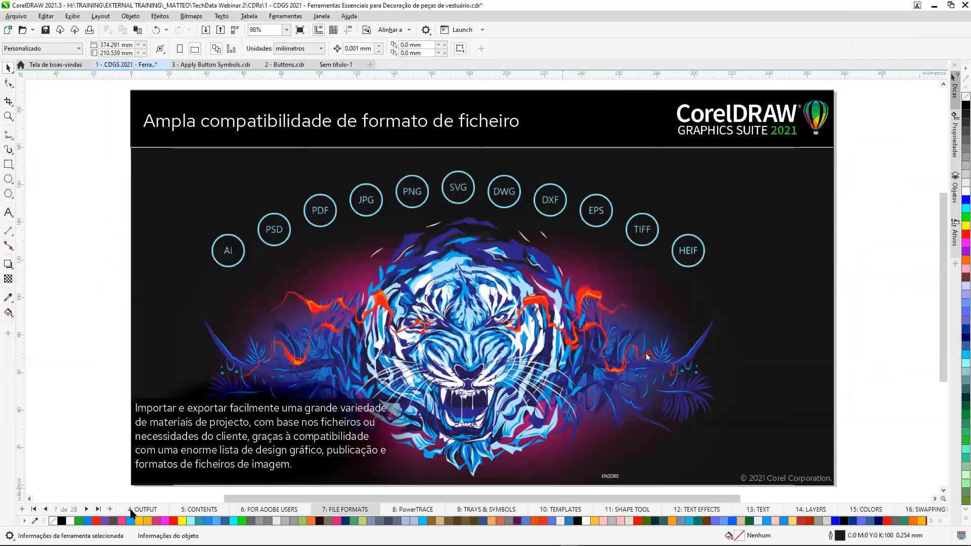
Go to the PowerTRACE page and select the DizzyDog logo bitmap.
left_click(86, 509)
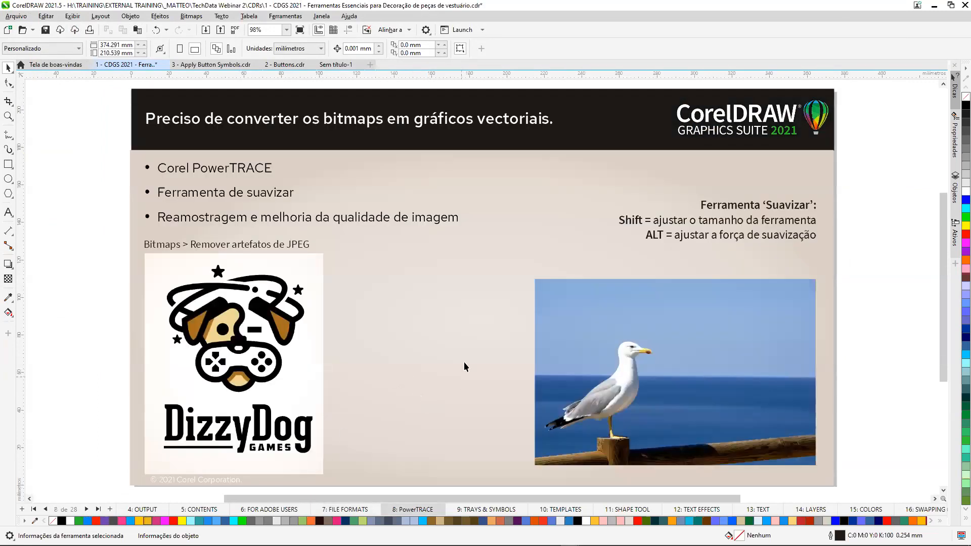
left_click(766, 27)
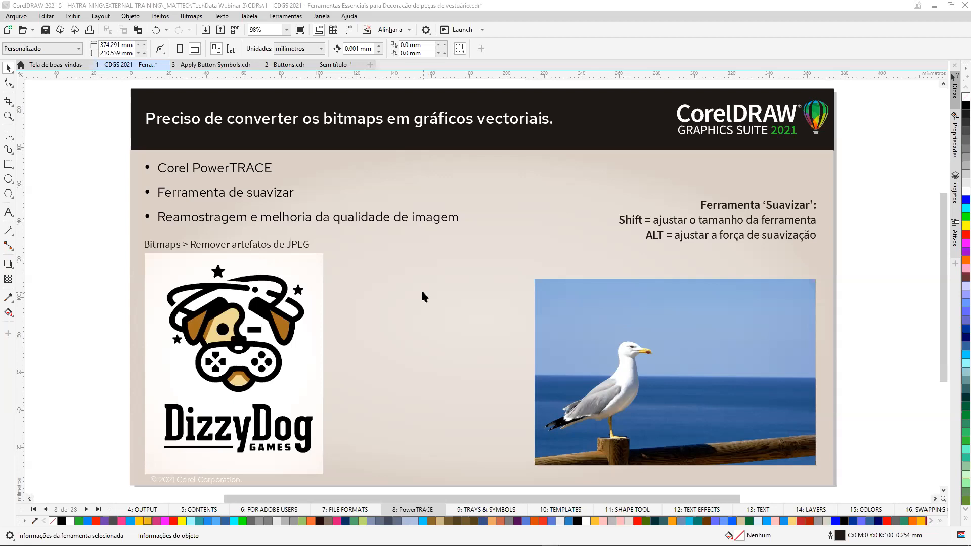
left_click(223, 333)
Try Remover artefatos de JPEG on the DizzyDog bitmap, inspecting the dog's eye area, and undo it.
scroll(223, 333, "up", 2)
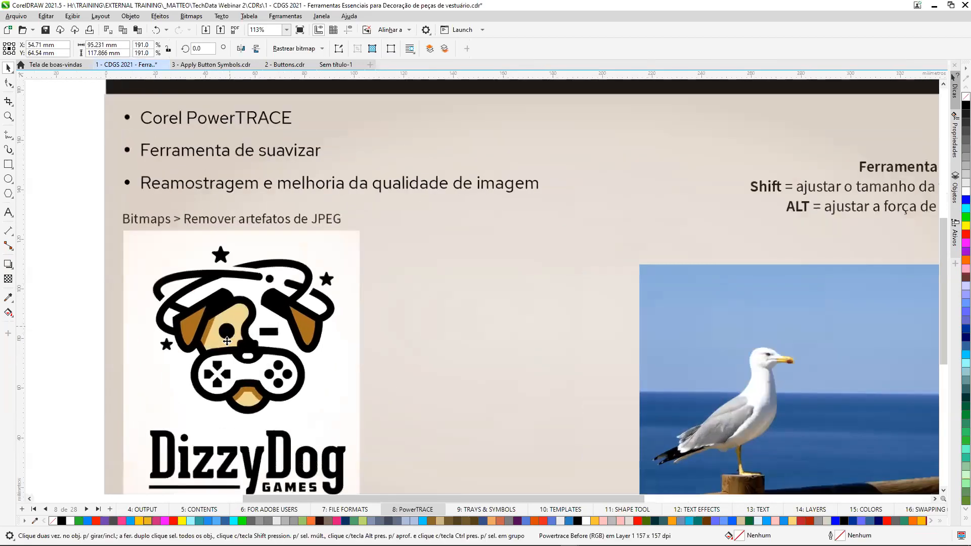
scroll(207, 343, "up", 6)
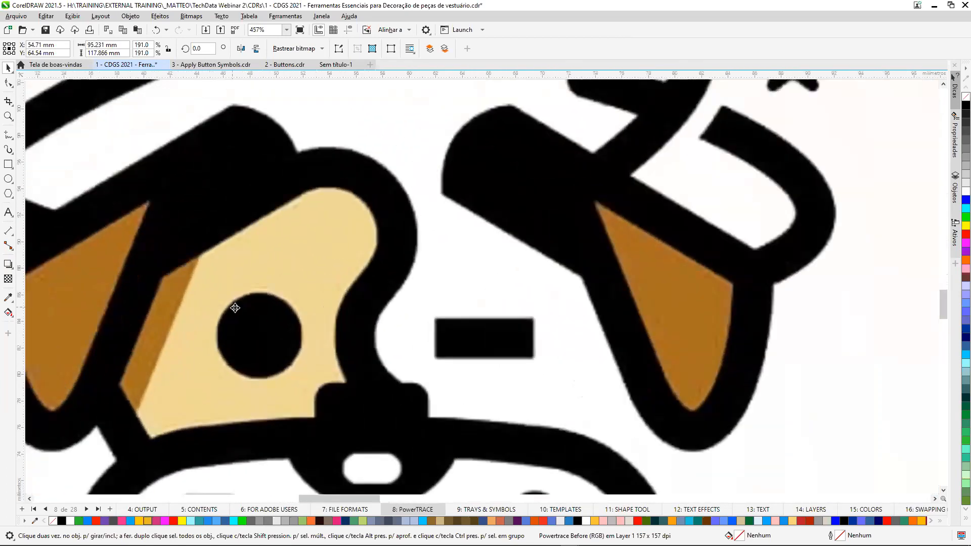
scroll(237, 309, "up", 1)
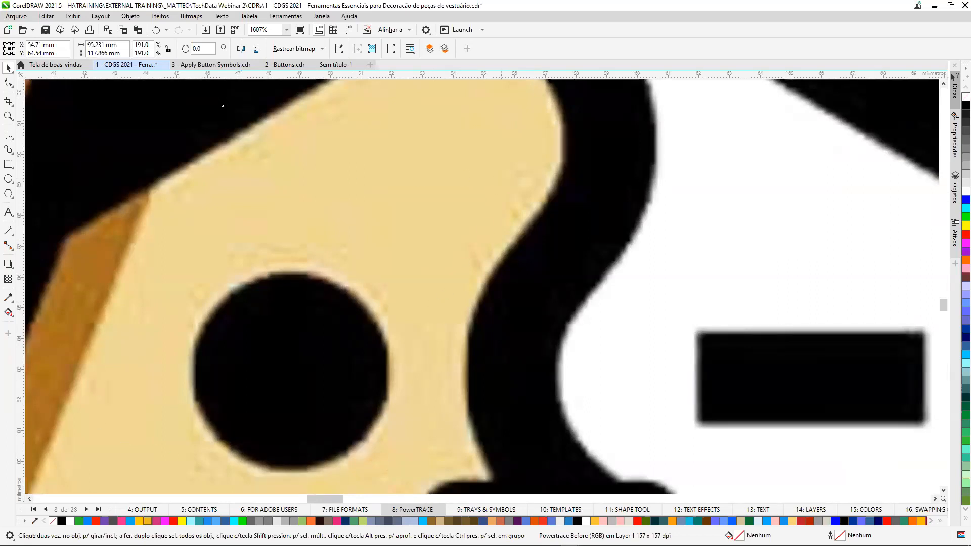
left_click(191, 16)
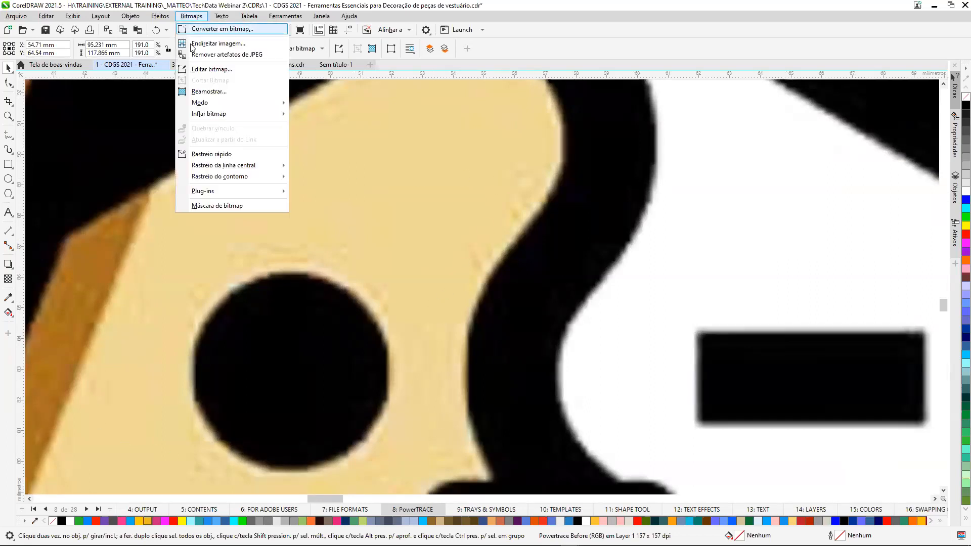
left_click(280, 57)
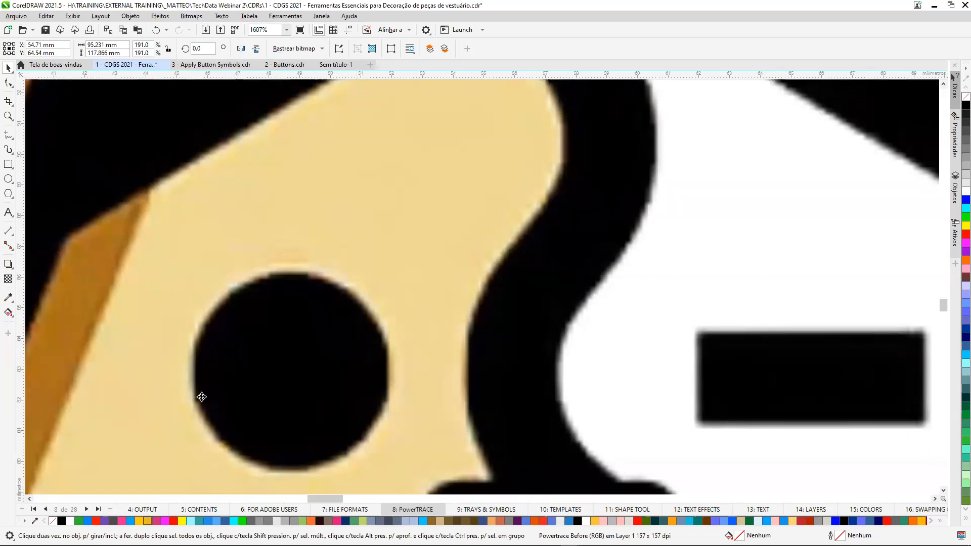
left_click(156, 32)
Start an outline trace (Rastreio do contorno) of the DizzyDog bitmap as Clipart, and maximize the PowerTRACE window.
scroll(293, 207, "down", 4)
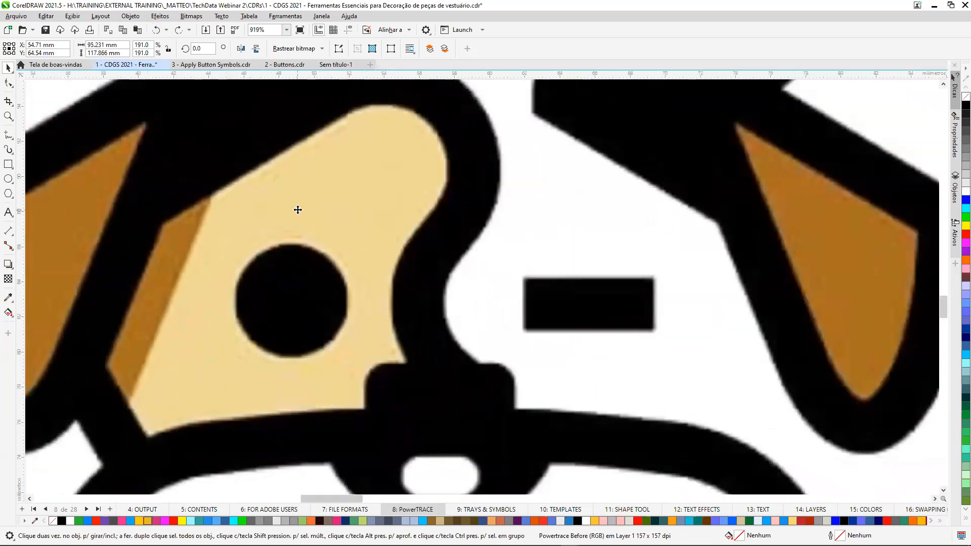
scroll(298, 210, "down", 10)
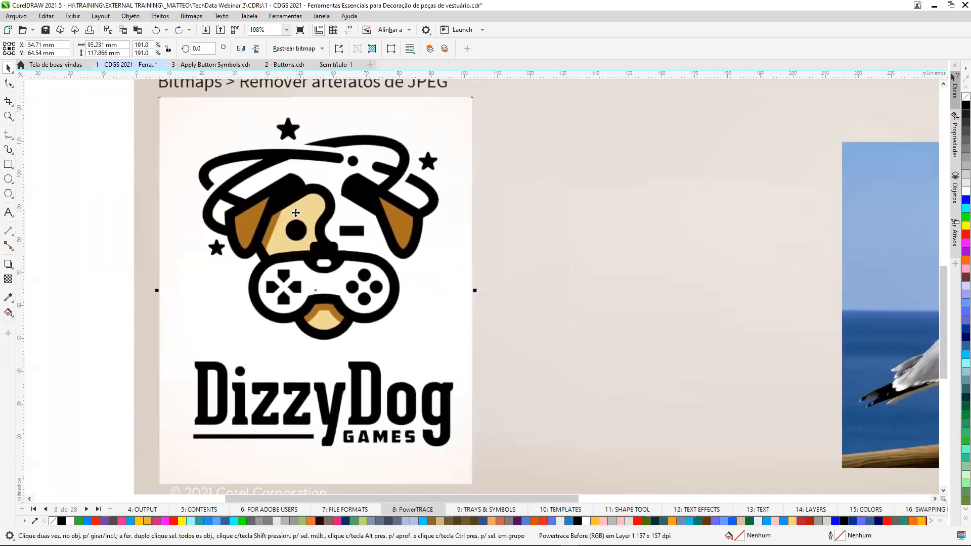
scroll(296, 213, "down", 1)
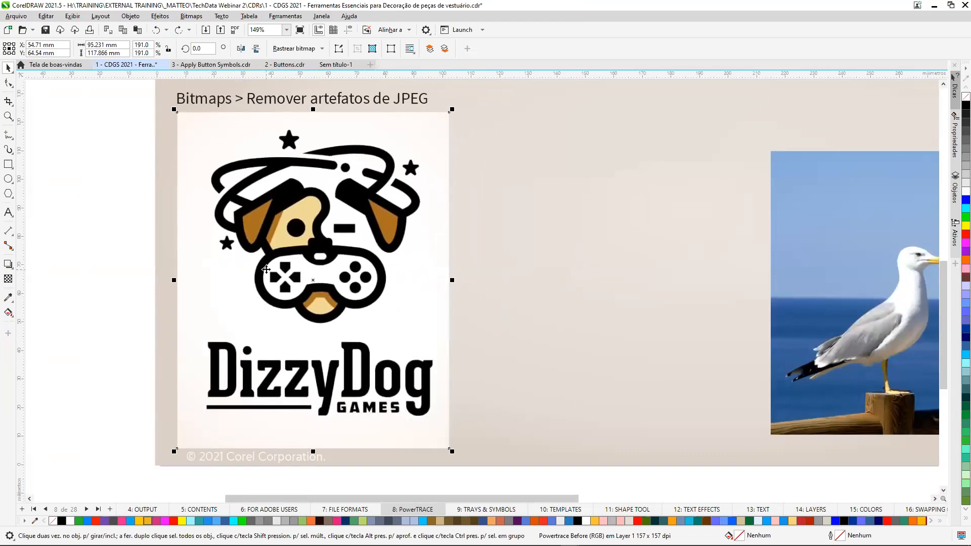
left_click(322, 50)
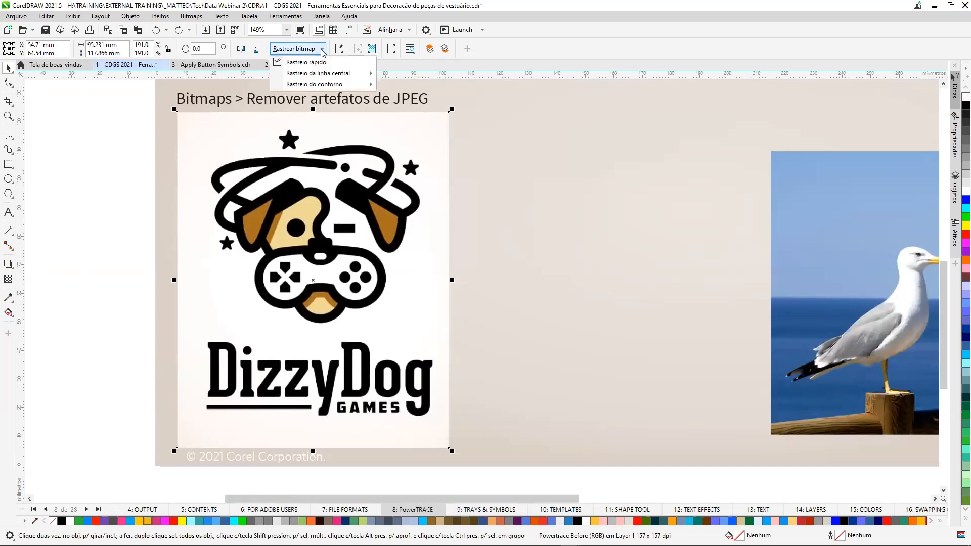
mouse_move(329, 86)
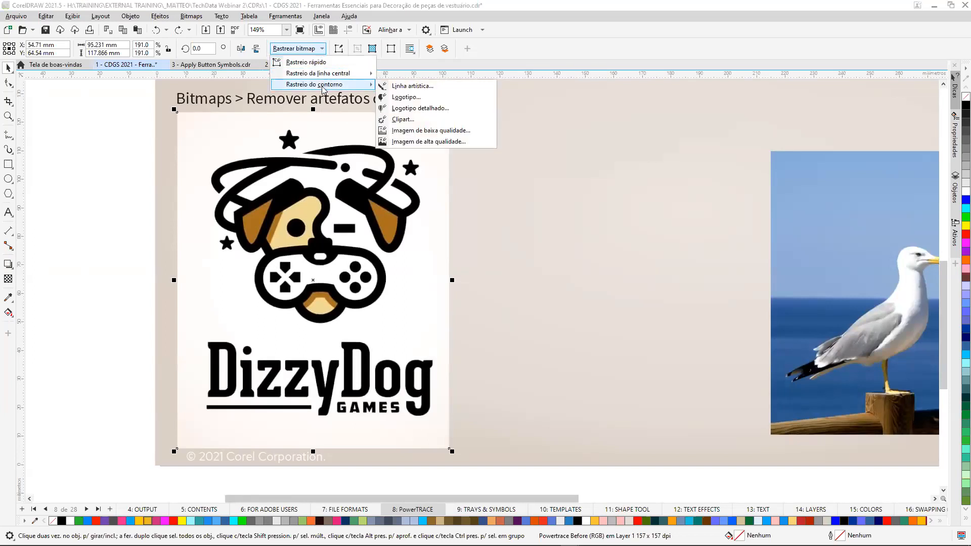
left_click(419, 120)
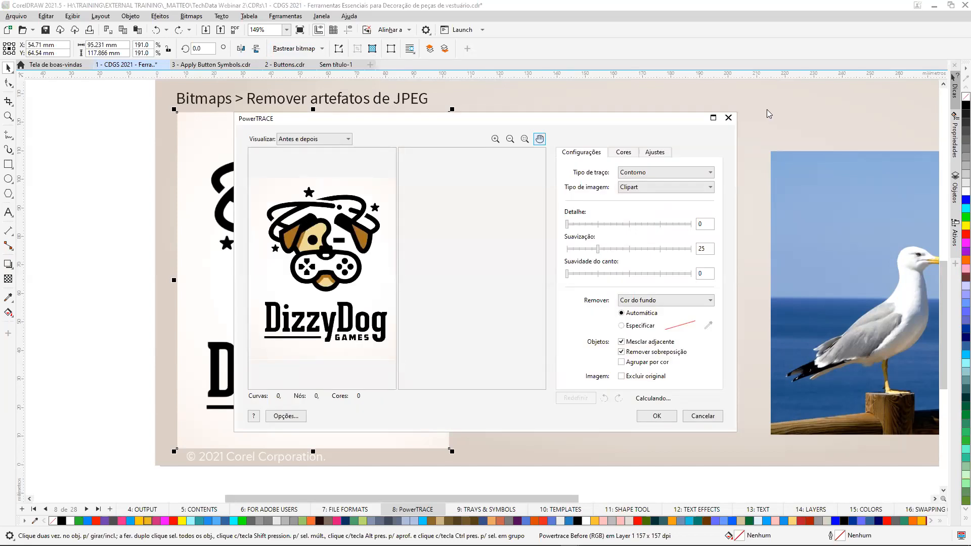
left_click(714, 118)
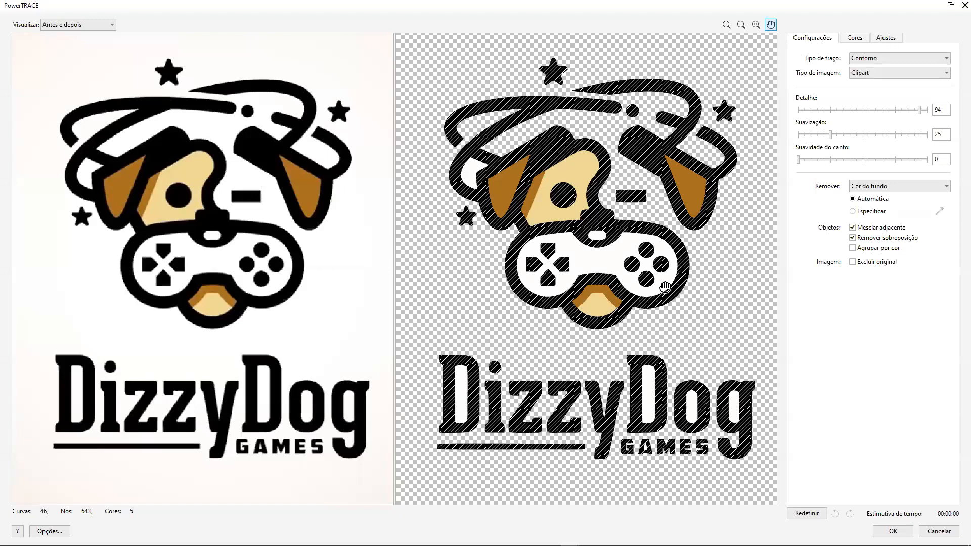
key("alt+Tab")
Enable Remover artefatos de JPEG for the trace, and set its colour mode to CMYK.
left_click(886, 40)
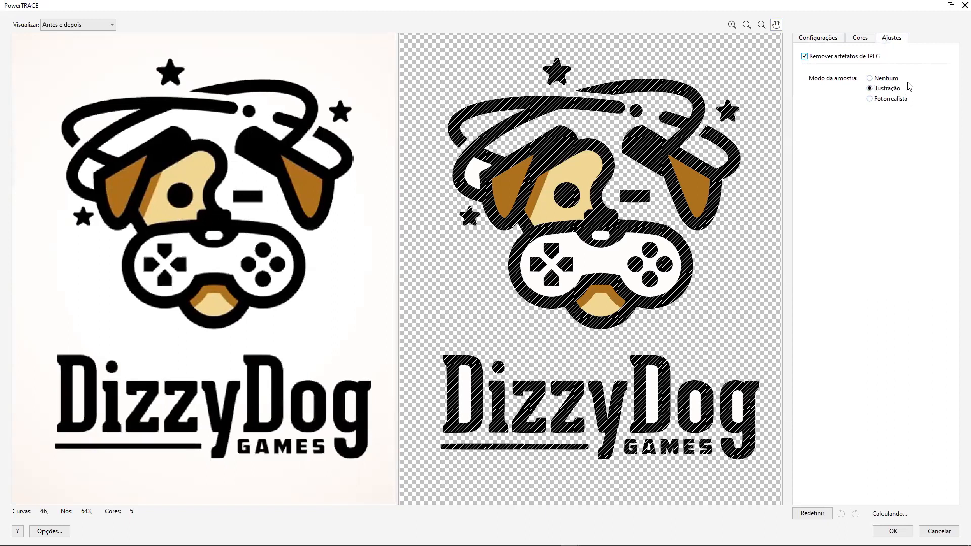
left_click(862, 39)
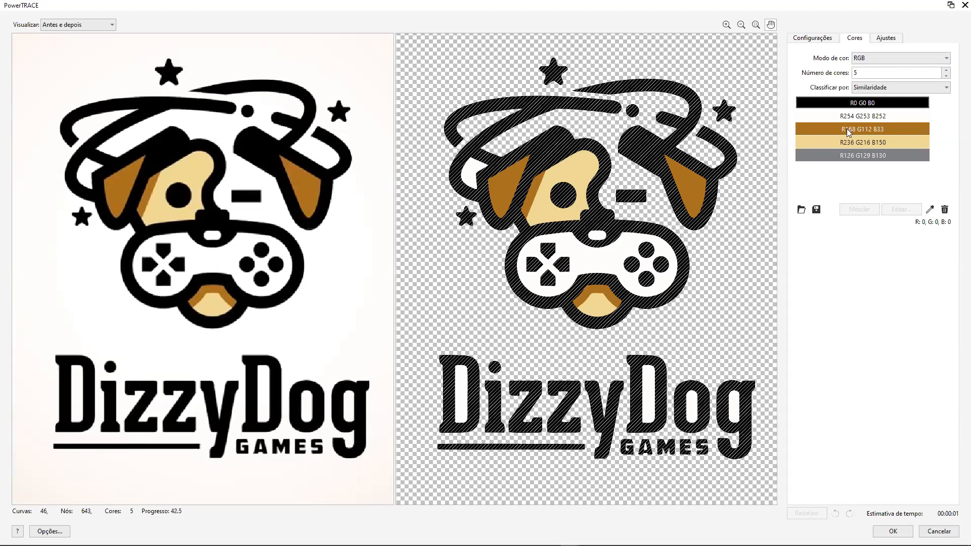
left_click(946, 60)
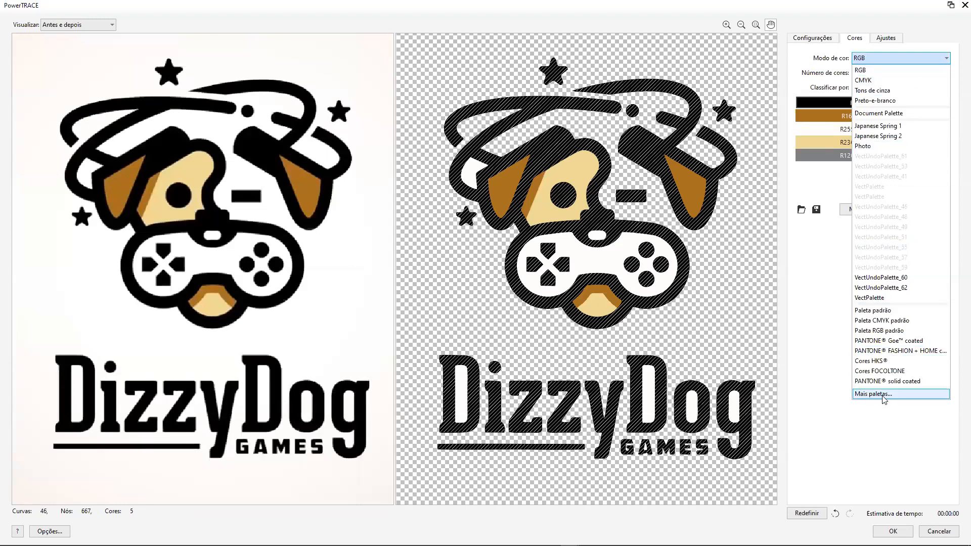
left_click(866, 81)
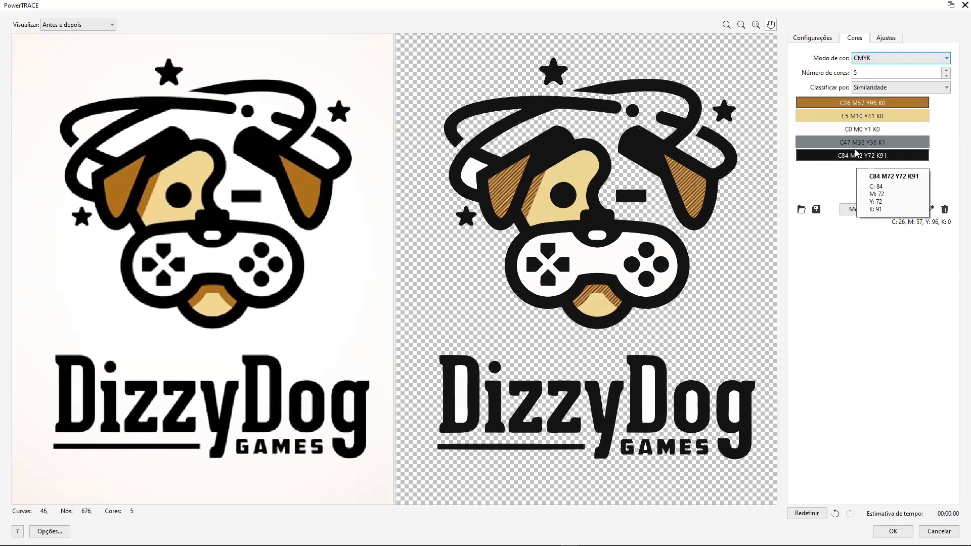
Merge the grey C47 M36 Y36 K1 trace colour with the selected brown C26 M57 Y96 K0.
left_click(854, 143)
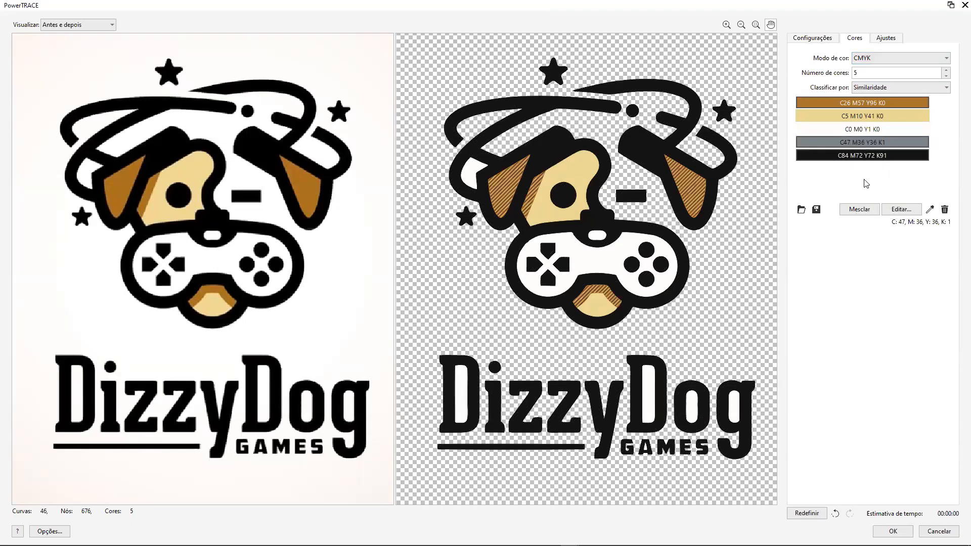
left_click(863, 210)
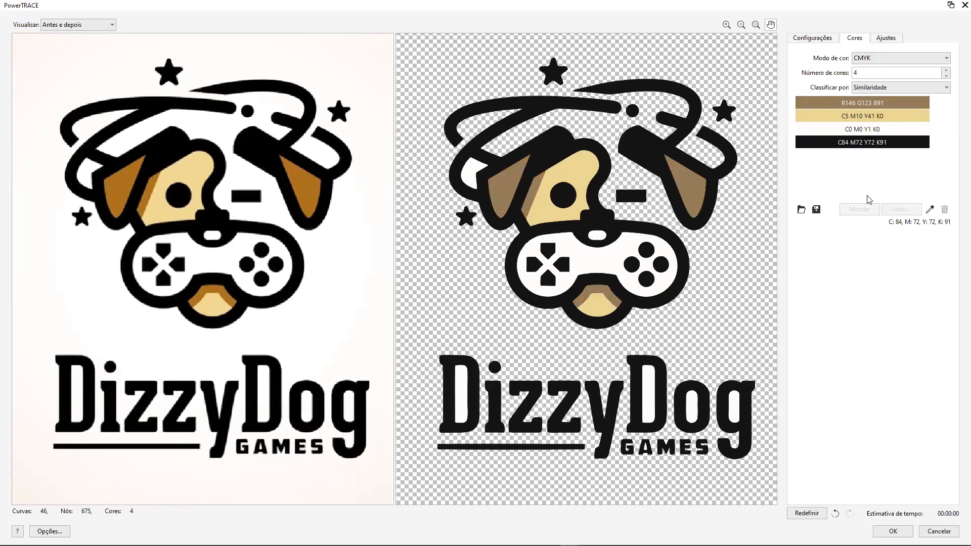
Change the black C84 M72 Y72 K91 trace colour to the blue C74 M31 Y0 K0.
left_click(870, 142)
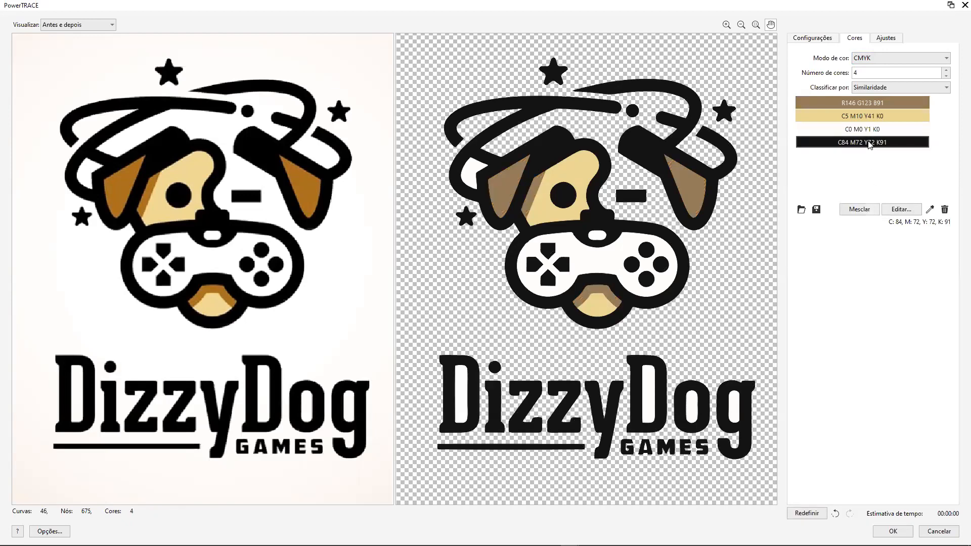
left_click(903, 210)
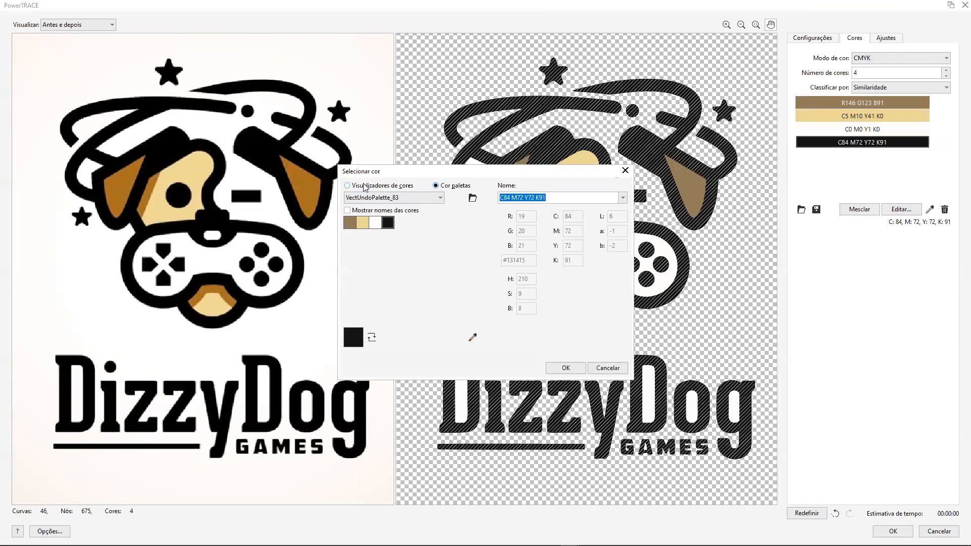
left_click(348, 186)
left_click(466, 221)
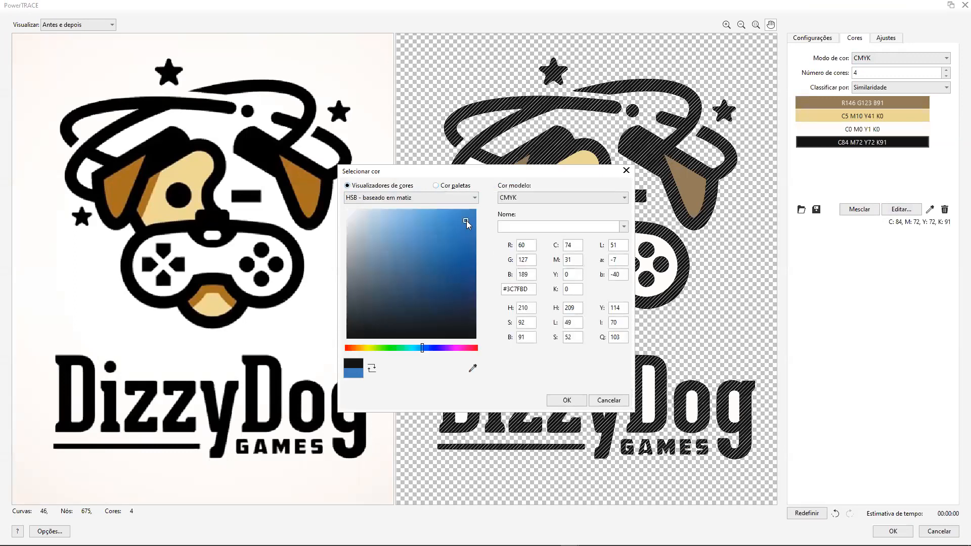
left_click(567, 400)
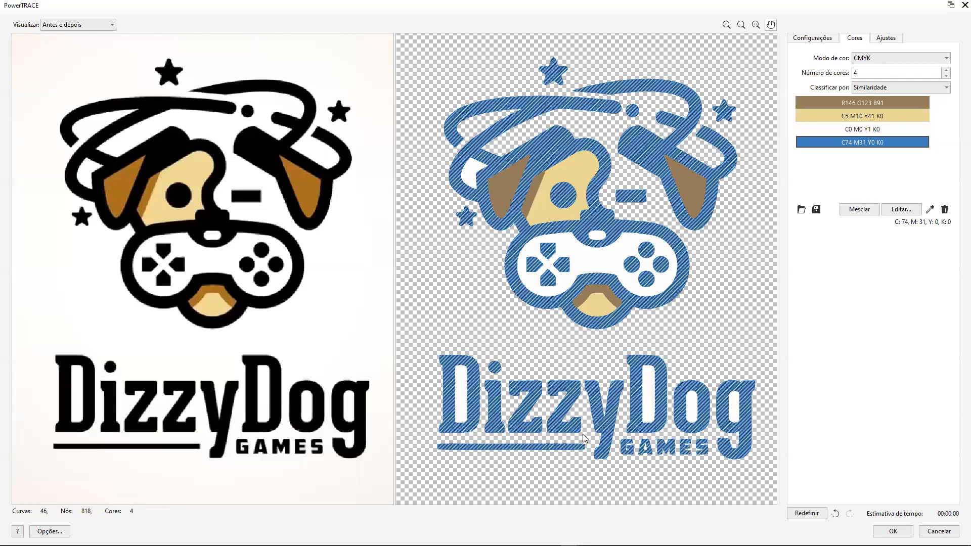
Change the brown R146 G123 B91 trace colour to the light cyan R129 G247 B243.
left_click(840, 103)
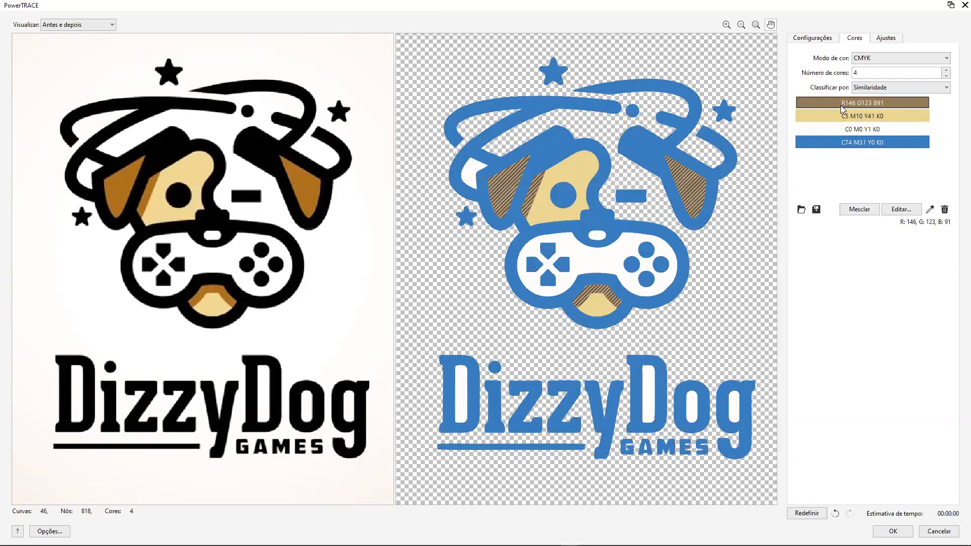
left_click(902, 210)
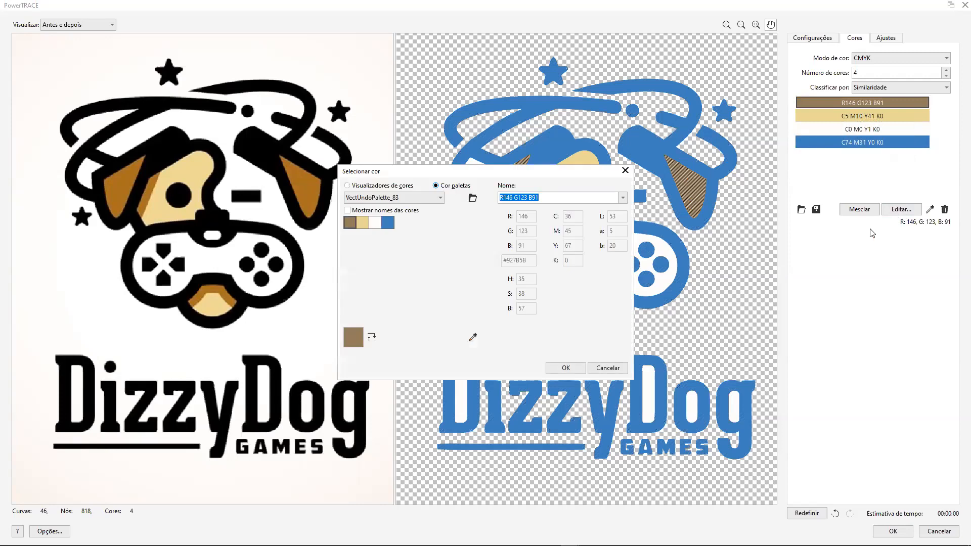
left_click(348, 186)
left_click(411, 348)
left_click(409, 213)
left_click(567, 402)
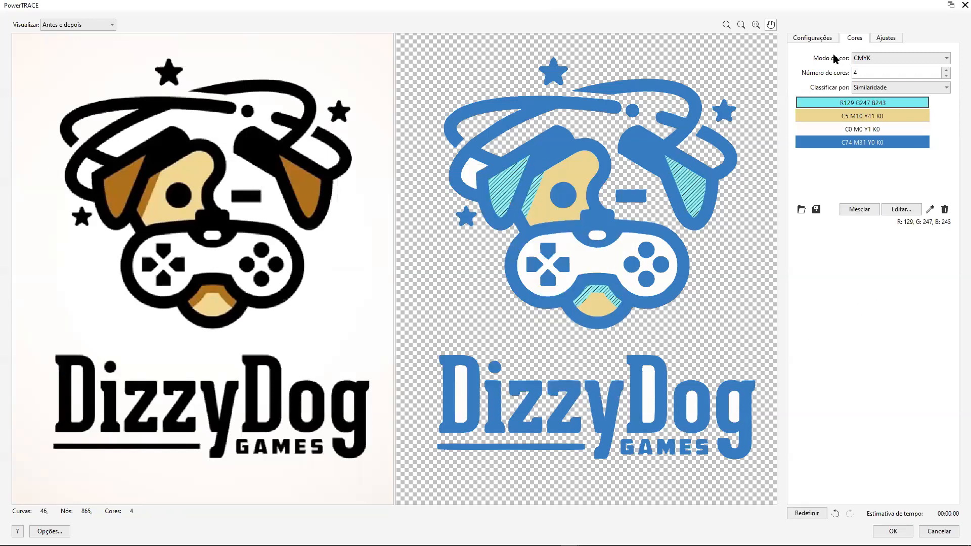
Set the trace to remove the background colour from the whole image (Cor da imagem toda), and accept the trace.
left_click(812, 37)
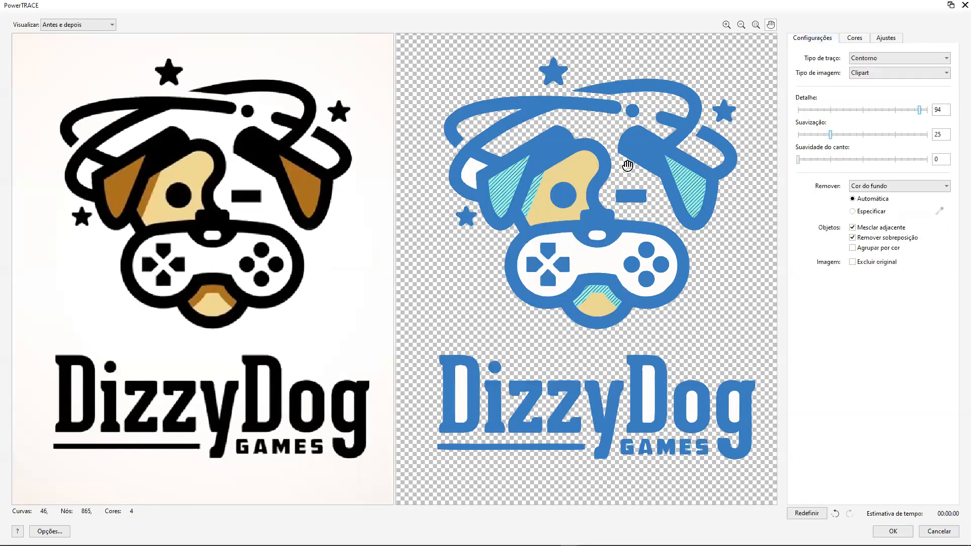
left_click(948, 189)
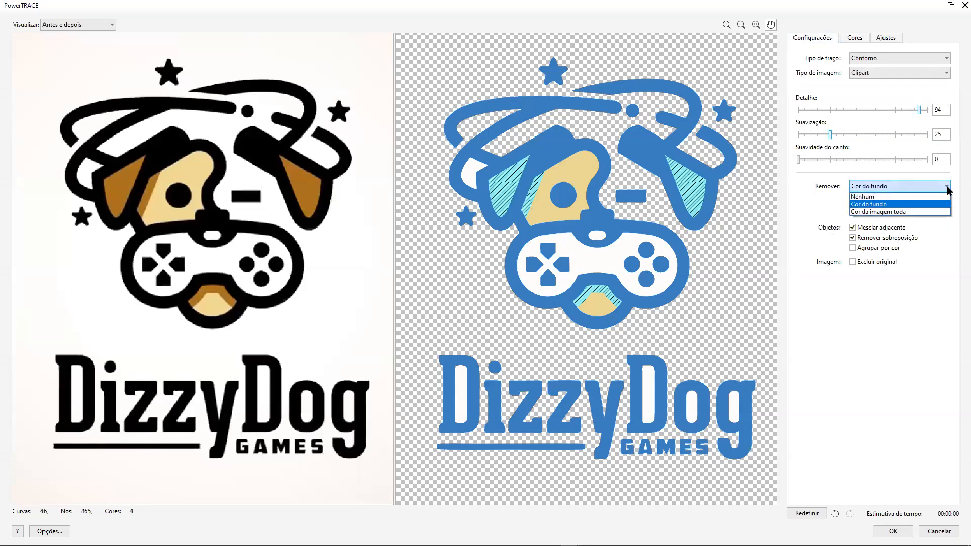
left_click(915, 212)
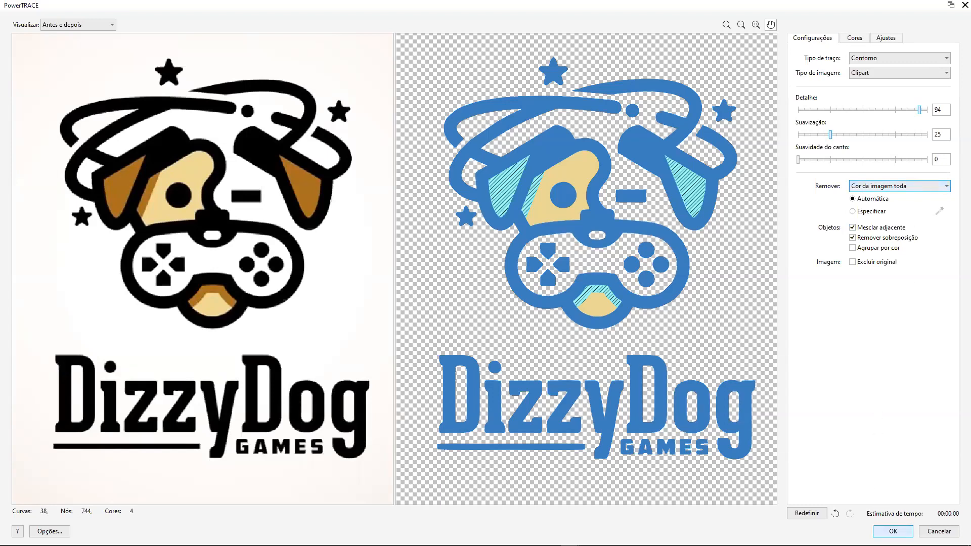
left_click(893, 531)
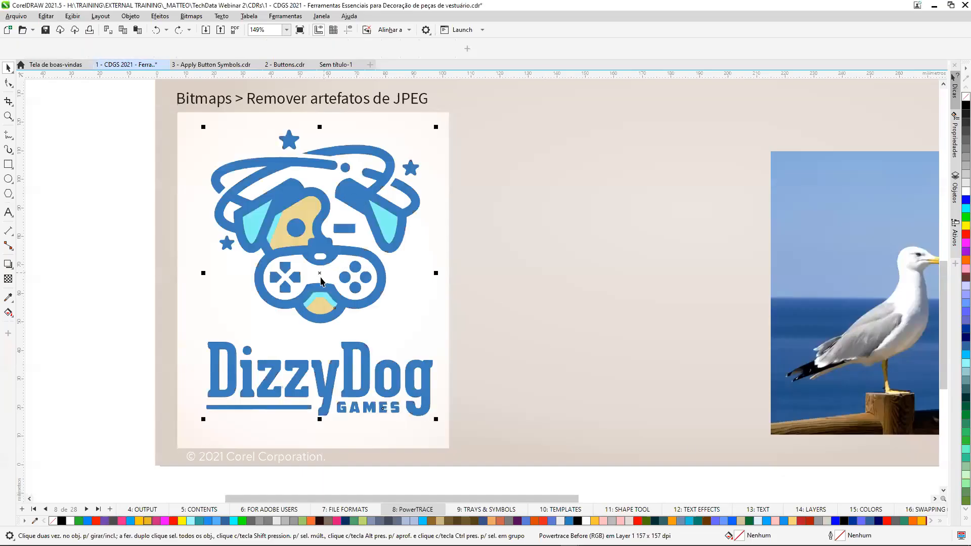
Move the traced logo beside the original DizzyDog bitmap, and compare the edge quality of both around the eyes.
left_click_drag(319, 270, 449, 287)
left_click_drag(602, 267, 602, 266)
scroll(303, 223, "up", 1)
scroll(300, 220, "up", 6)
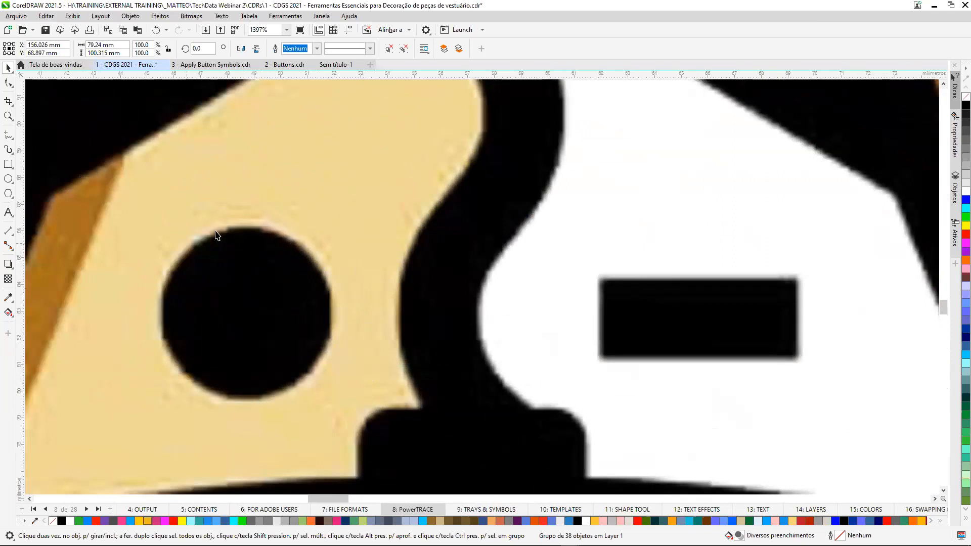
scroll(254, 206, "down", 4)
scroll(663, 248, "down", 1)
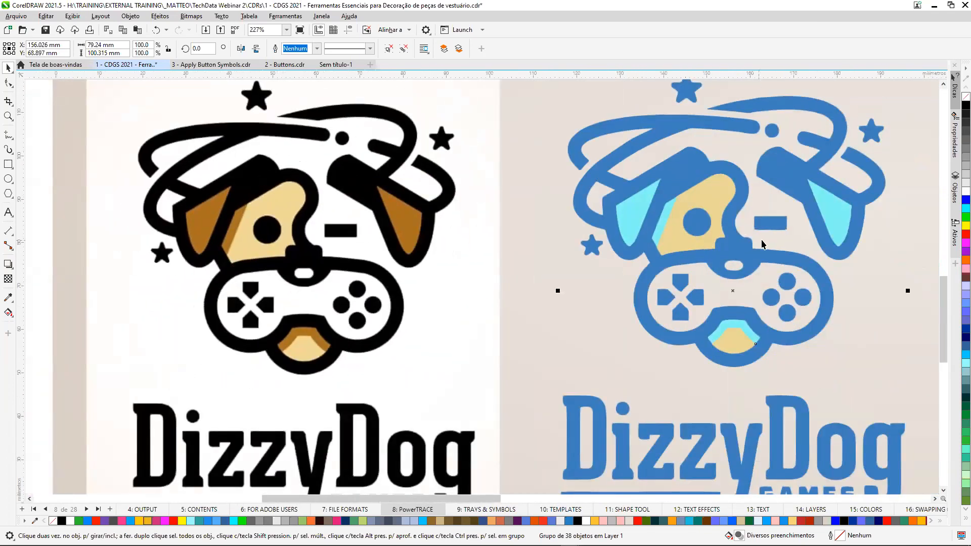
scroll(769, 253, "up", 2)
scroll(705, 232, "down", 1)
scroll(705, 232, "down", 2)
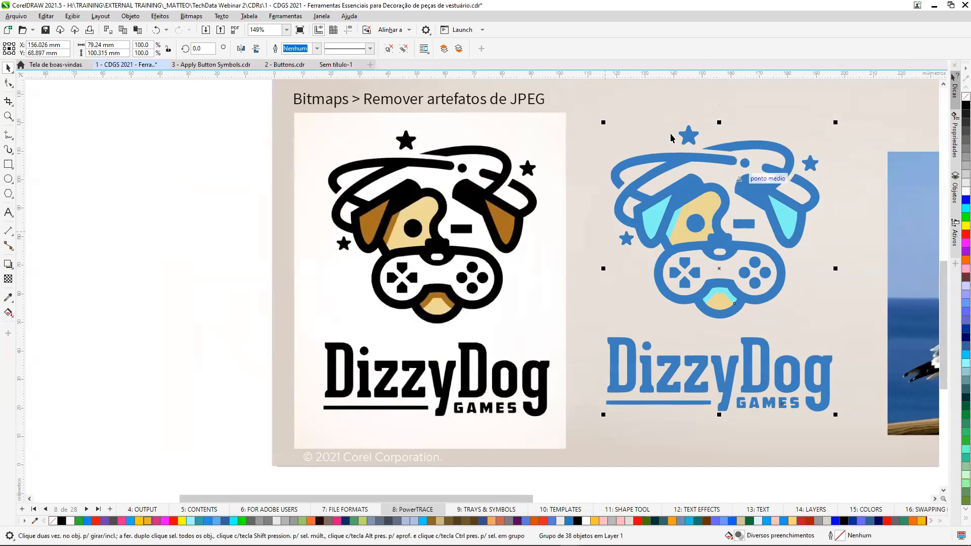
Ungroup the traced logo, and make the star above the dog's head a cyan star about 14 mm wide.
left_click(389, 48)
left_click(787, 102)
left_click(690, 135)
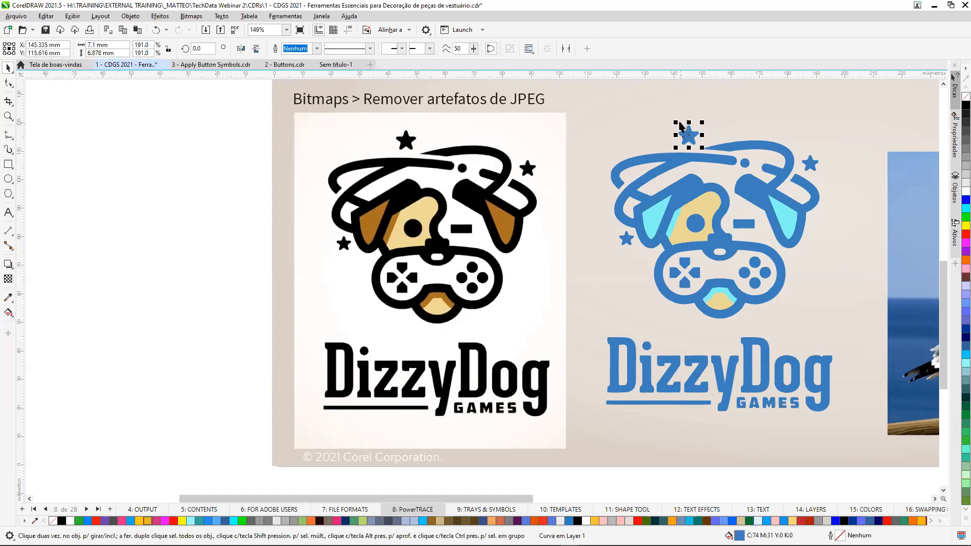
left_click_drag(676, 122, 657, 104)
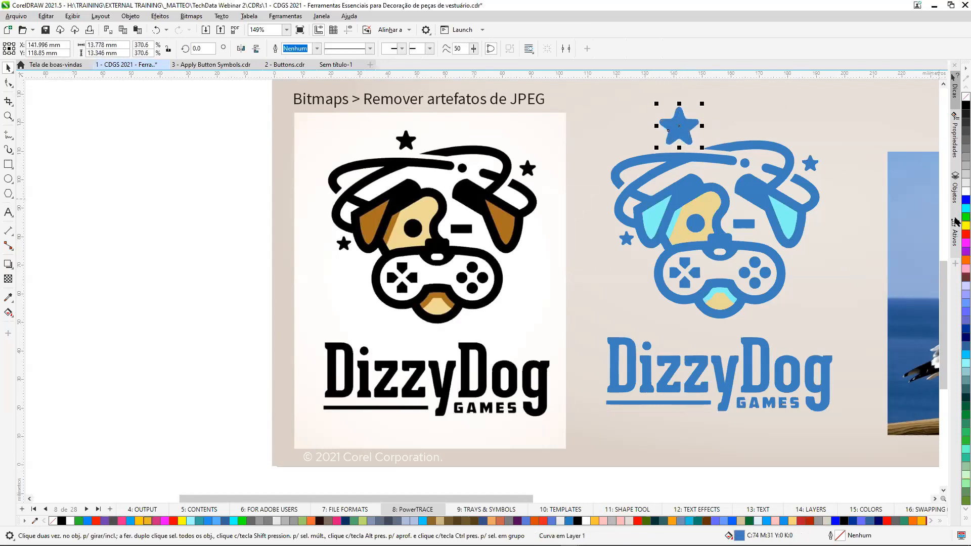
left_click(966, 208)
Enlarge the star beside the traced dog's right ear to about 16 mm wide, and fill it with red R255 G0 B0.
left_click(813, 163)
left_click_drag(822, 152, 855, 123)
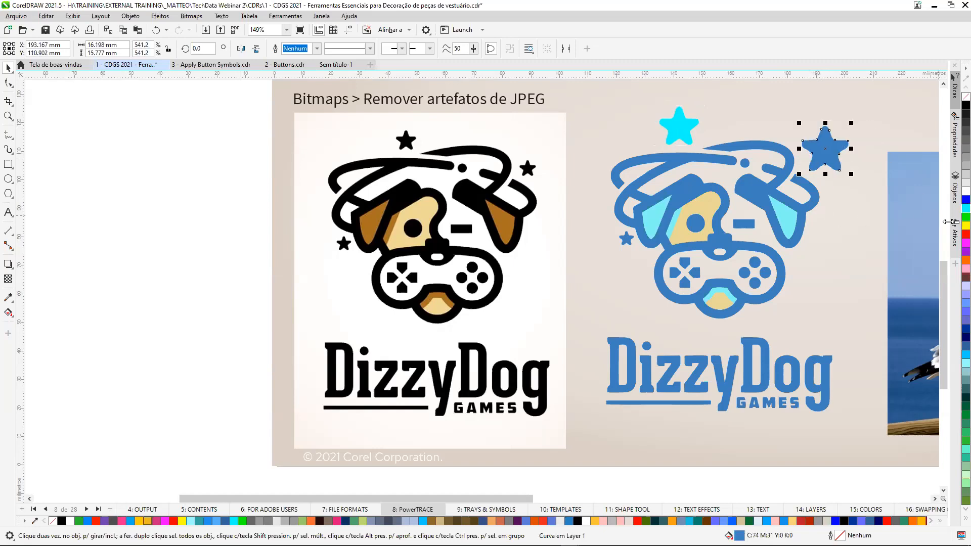
left_click(965, 234)
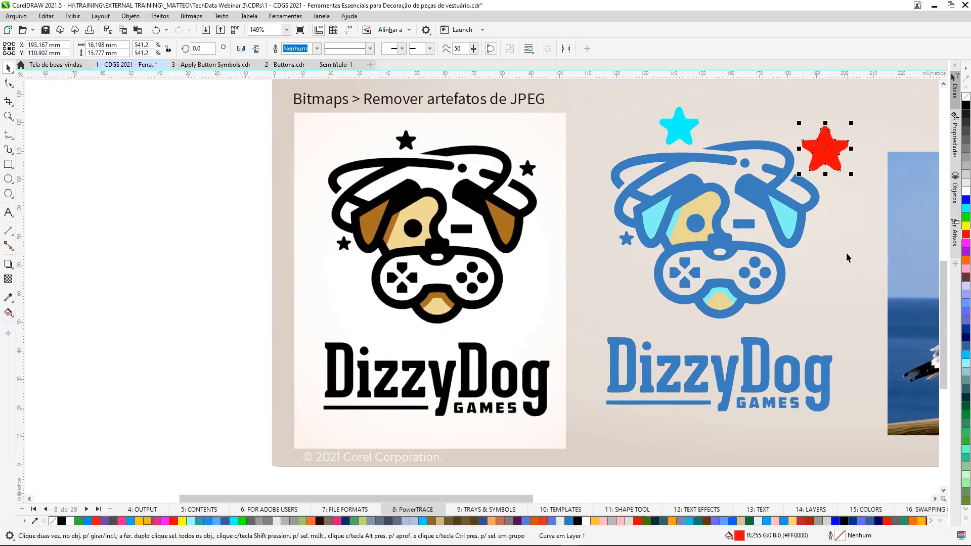
key("Escape")
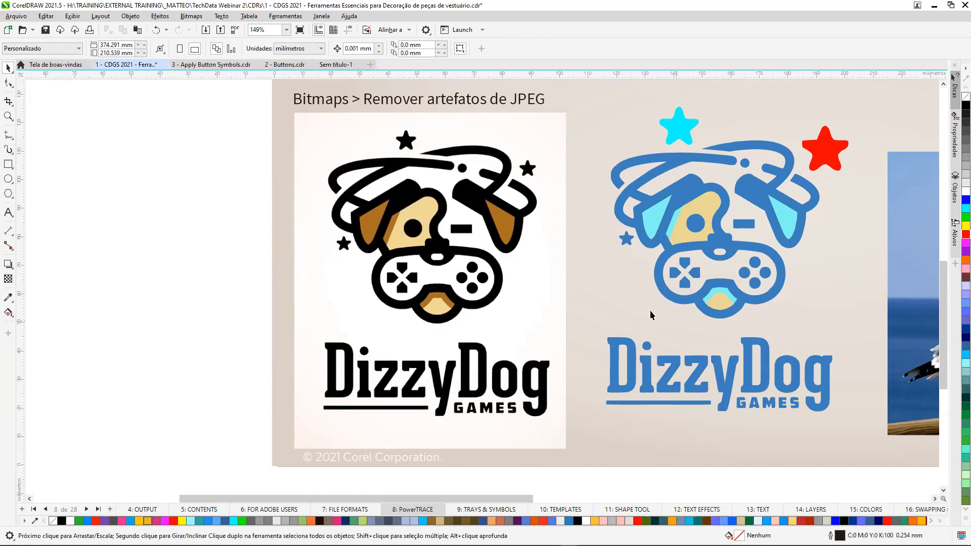
Delete all the pieces of the traced DizzyDog logo, keeping the original bitmap.
scroll(650, 315, "down", 1)
left_click_drag(824, 453, 597, 147)
key("Delete")
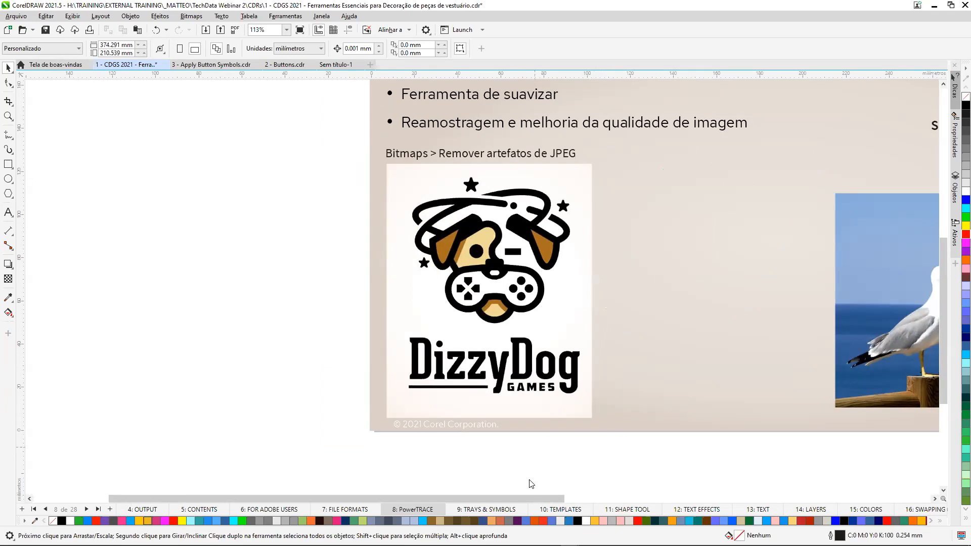
Crop the seagull photo to about 66 × 60 mm around the bird, and enlarge the cropped photo to about 86 × 79 mm.
left_click_drag(538, 499, 709, 499)
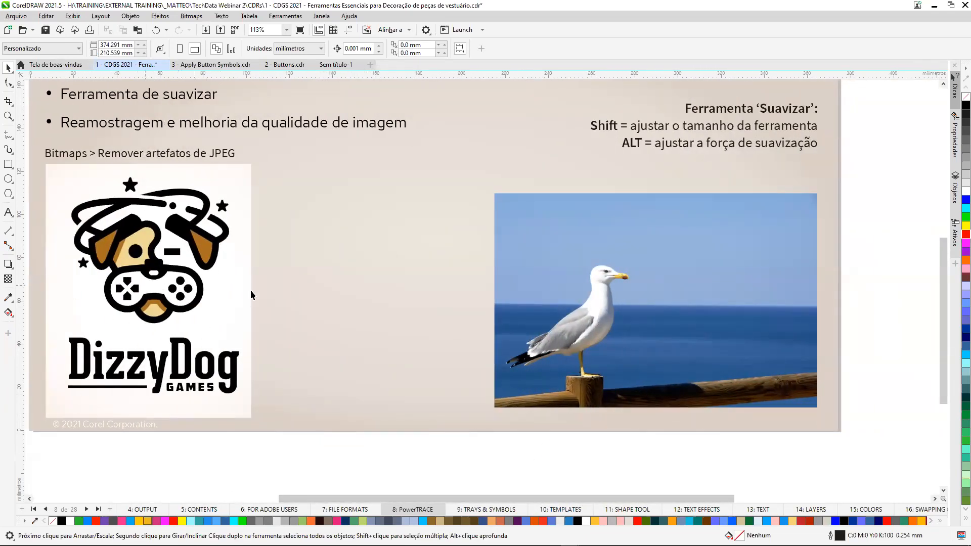
left_click(611, 292)
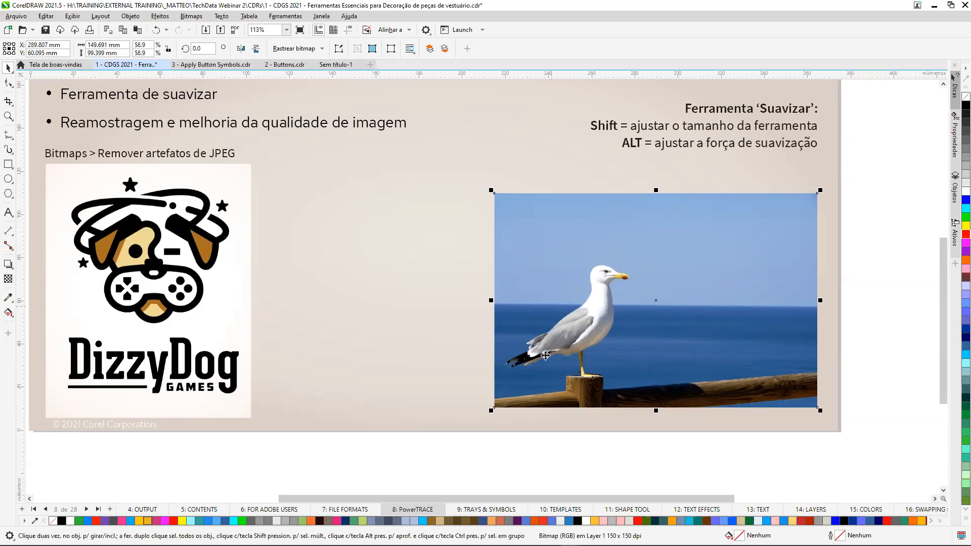
left_click(8, 102)
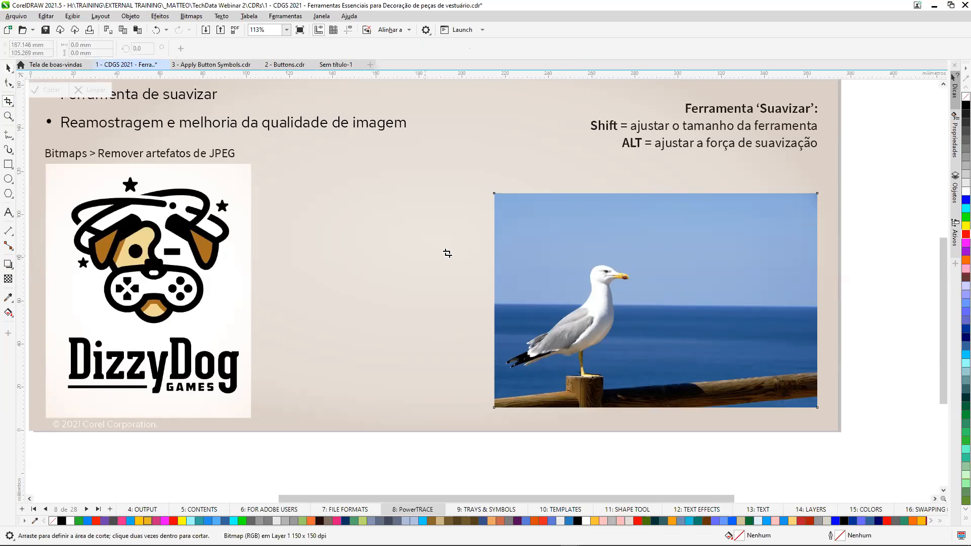
left_click_drag(499, 257, 641, 388)
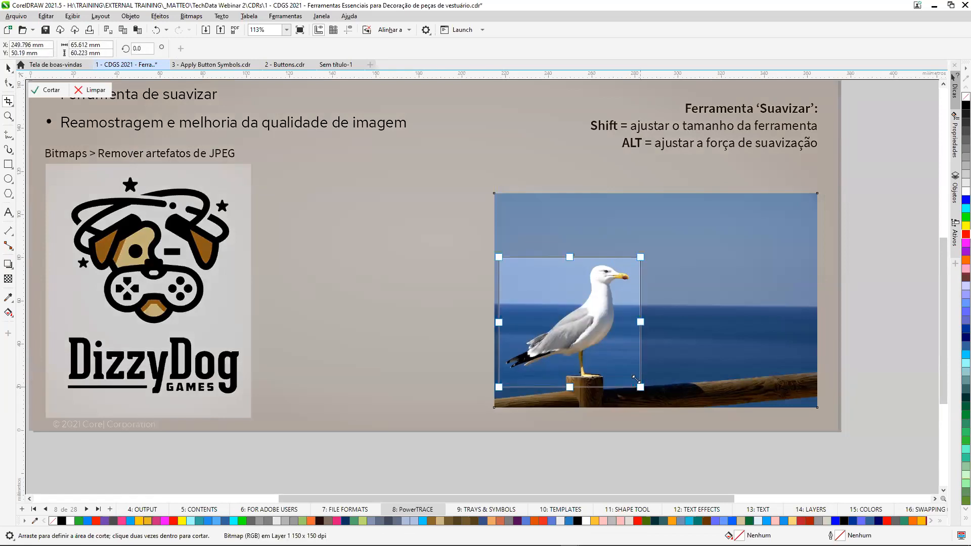
left_click(47, 90)
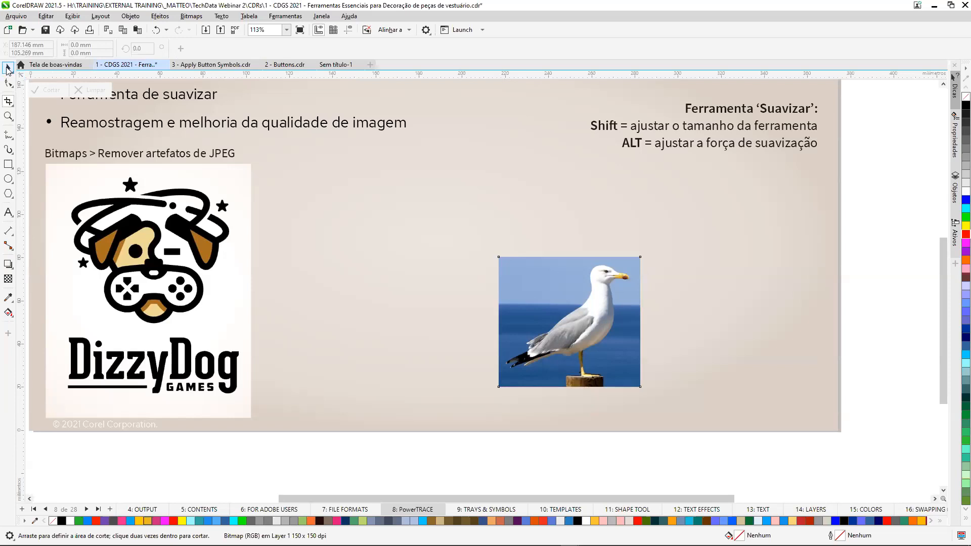
left_click(8, 68)
left_click_drag(647, 251, 691, 211)
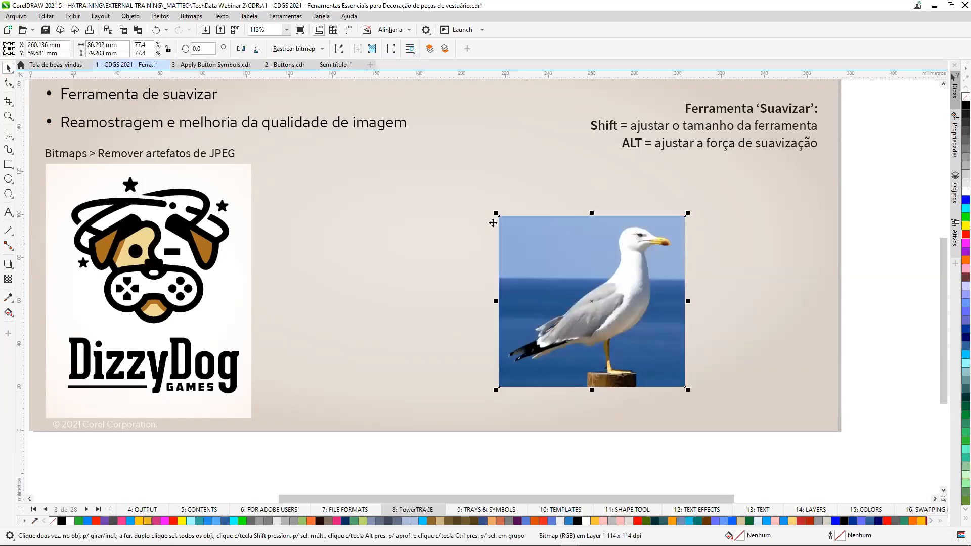
Start an outline trace (Rastreio do contorno) of the cropped seagull photo as Logotipo, and maximize the PowerTRACE window.
left_click(323, 48)
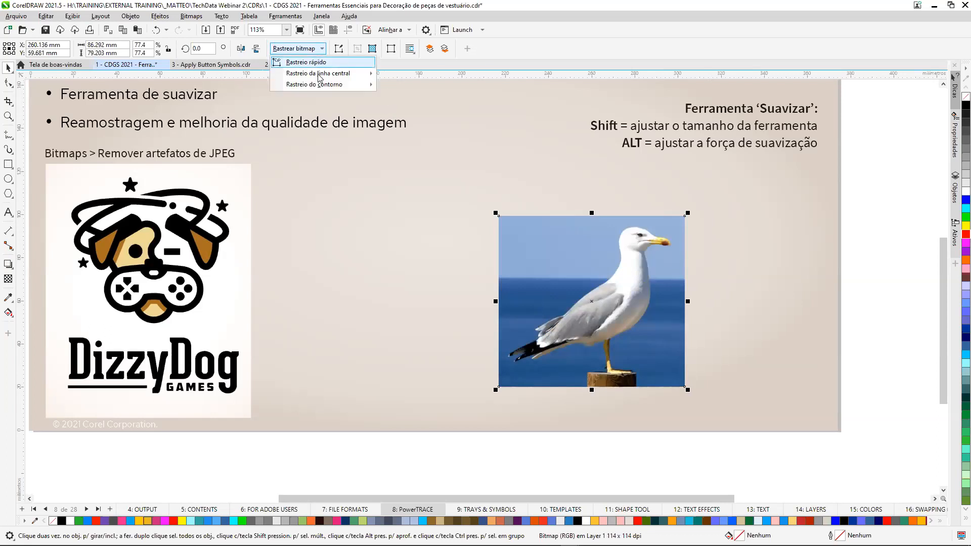
mouse_move(357, 84)
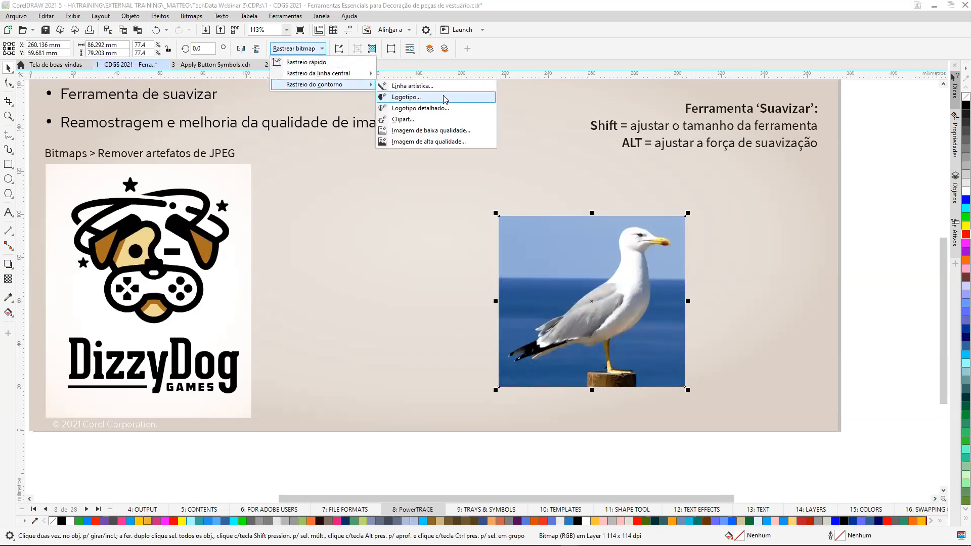
left_click(444, 97)
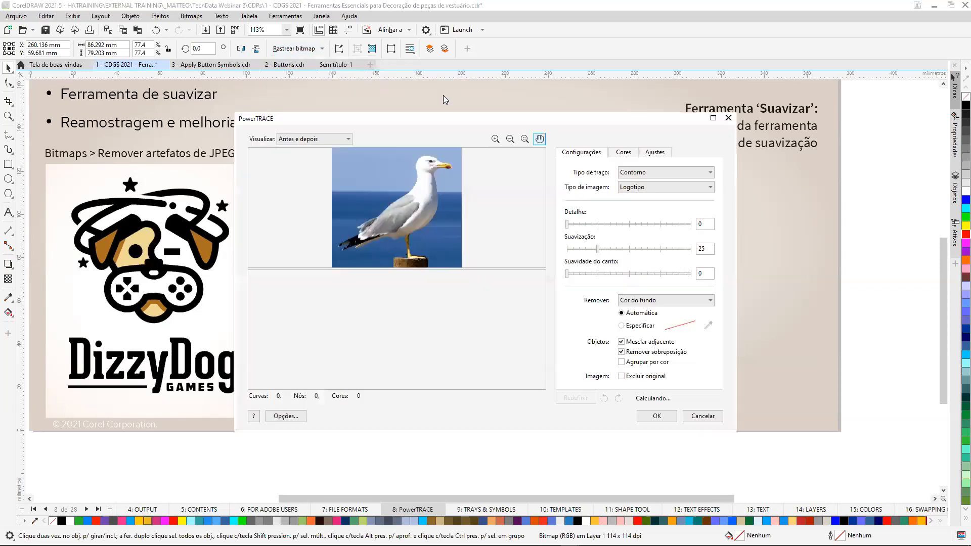
left_click(713, 118)
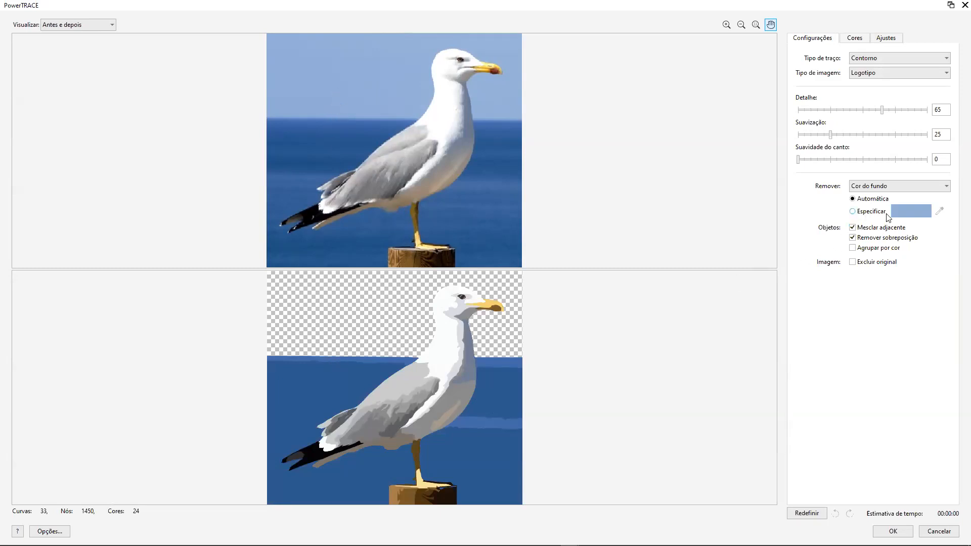
Specify the sky blue and each sea blue around the seagull as background colours to remove, and accept the trace.
left_click(856, 214)
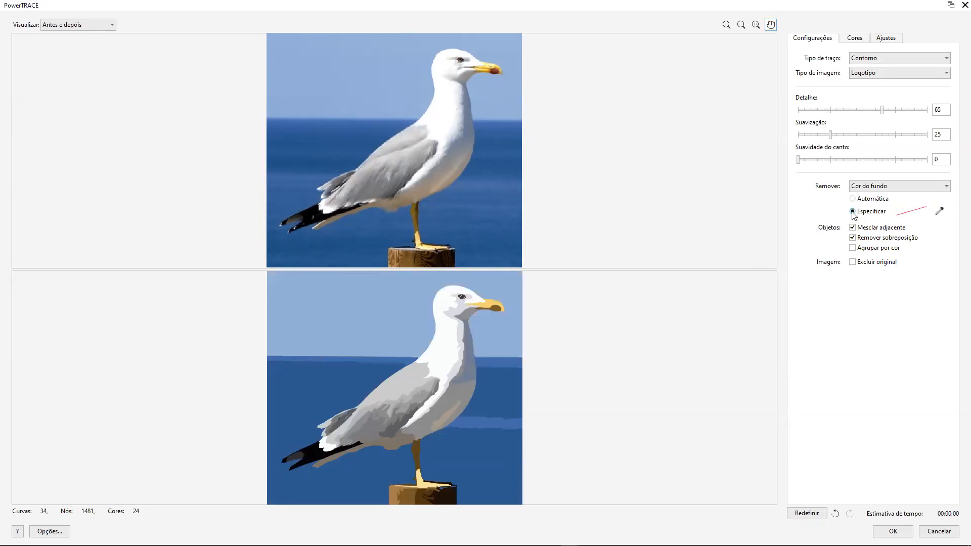
left_click(941, 212)
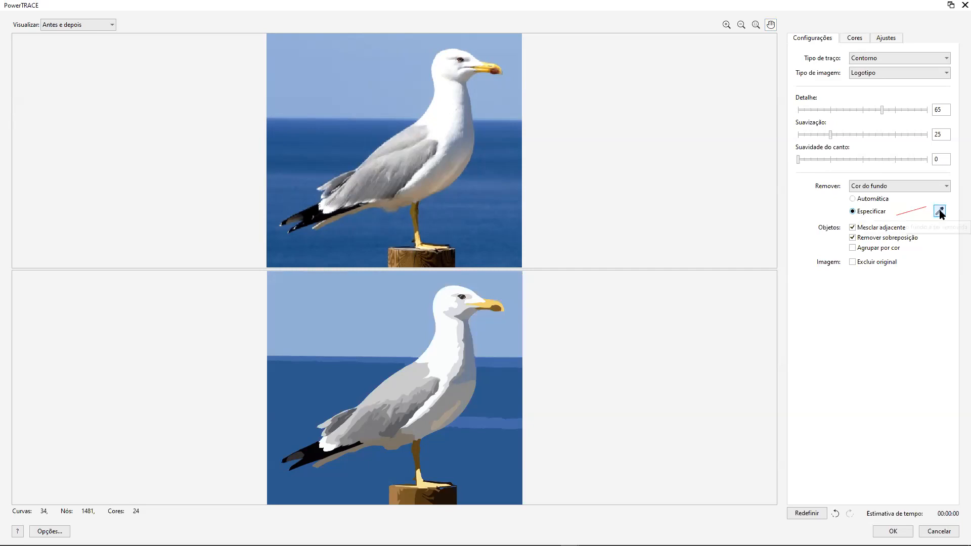
left_click(369, 318)
left_click(364, 354)
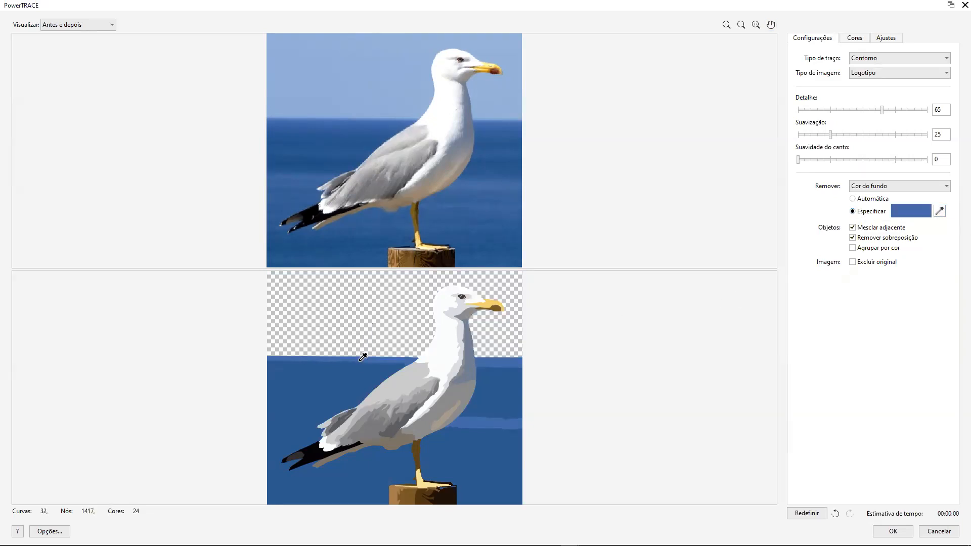
left_click(341, 380)
left_click(511, 367)
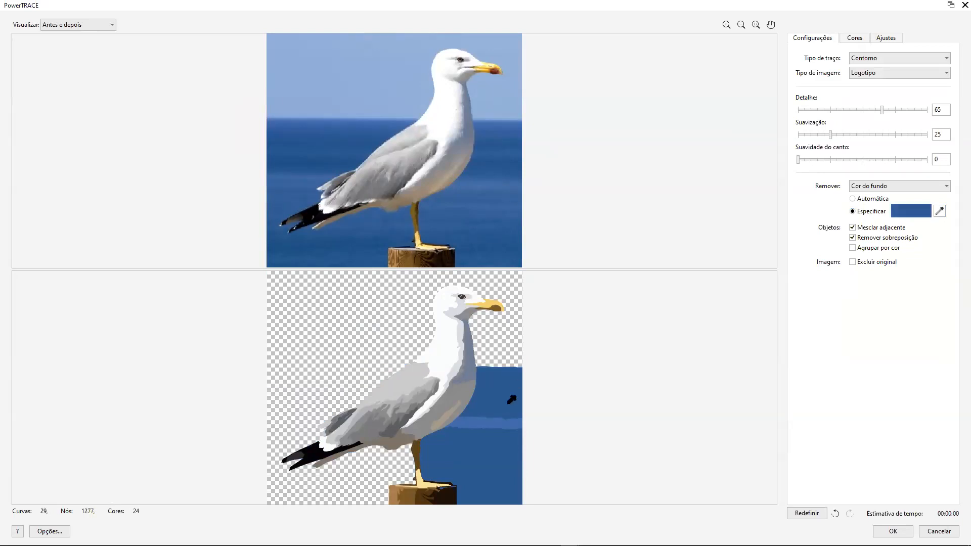
left_click(509, 402)
left_click(505, 427)
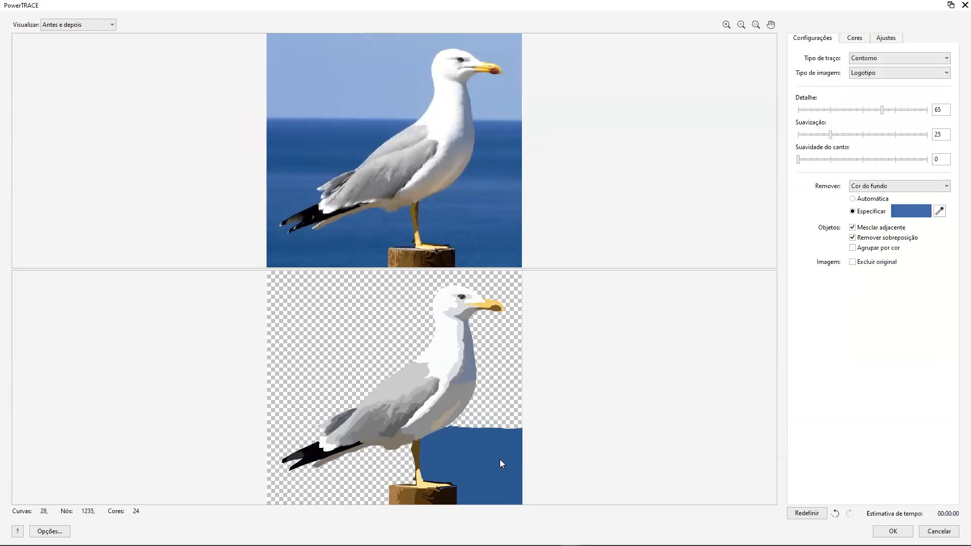
left_click(502, 464)
left_click(893, 531)
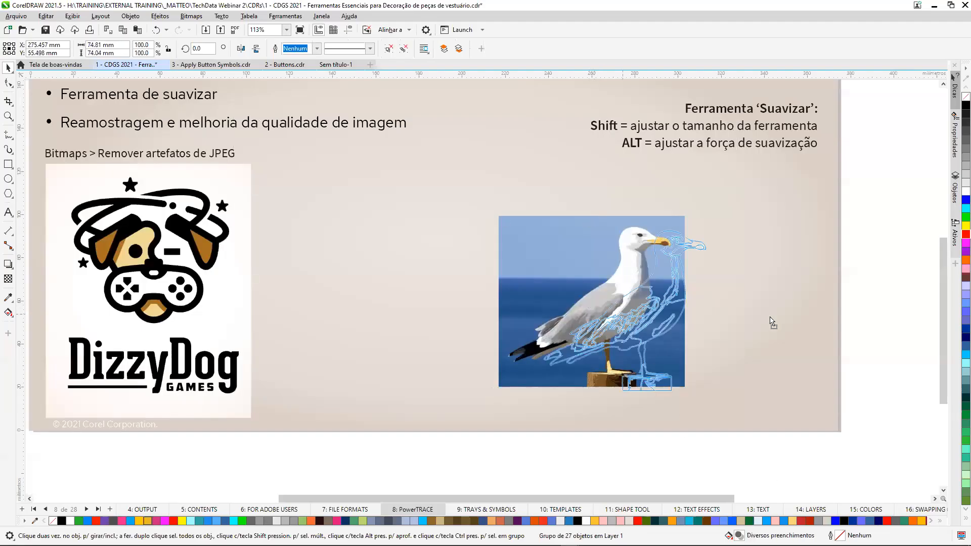
Move the traced seagull off the photo, delete the photo, and place the traced bird near the middle of the page.
left_click_drag(773, 322, 807, 316)
left_click(619, 308)
key("Delete")
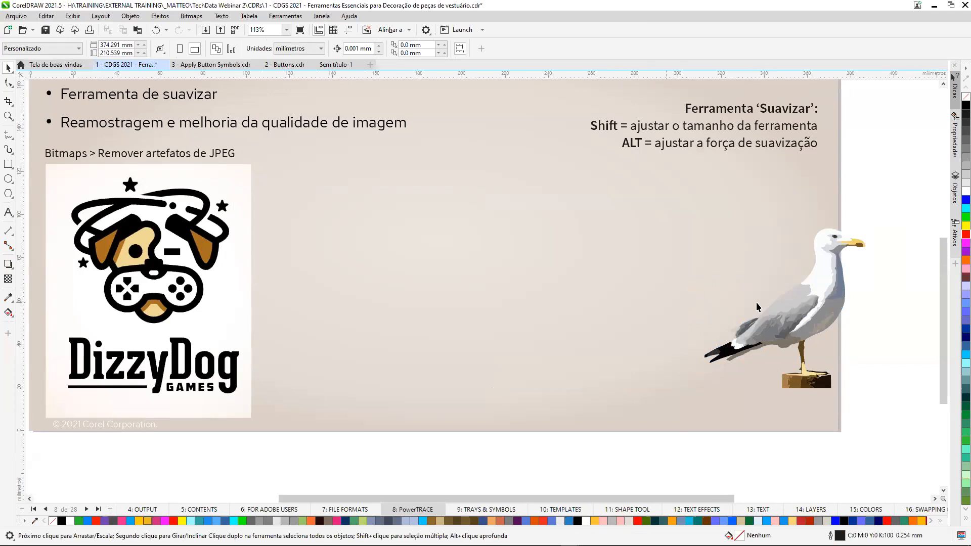
left_click(804, 309)
mouse_move(804, 309)
left_mouse_down()
mouse_move(500, 298)
mouse_move(511, 292)
left_mouse_up()
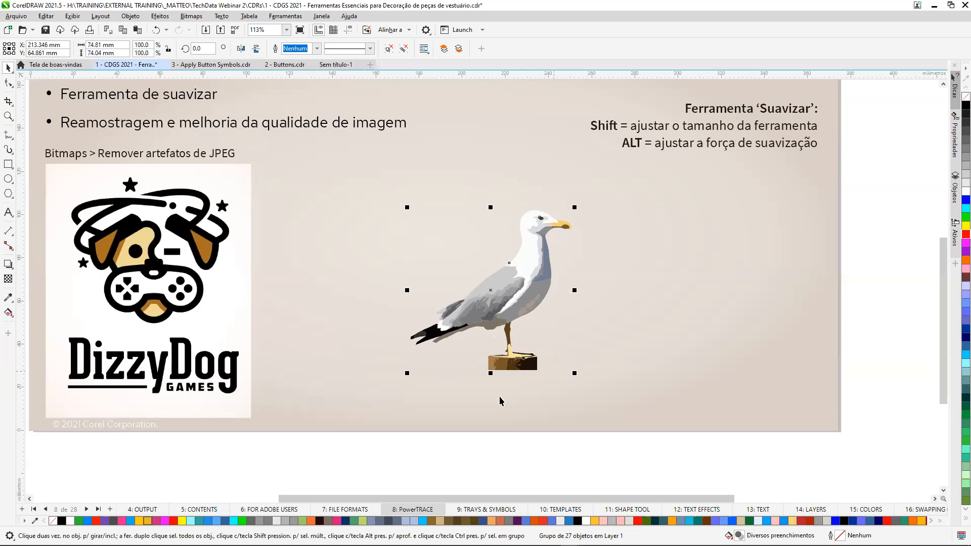
Create a boundary (Limite) curve around the traced seagull, move it to the bird's right, and delete the traced group.
left_click(129, 17)
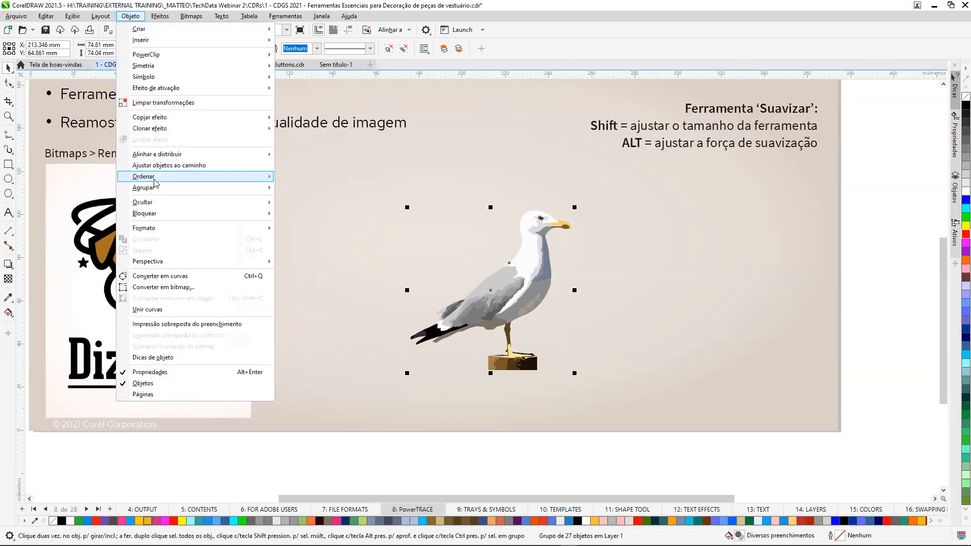
mouse_move(206, 212)
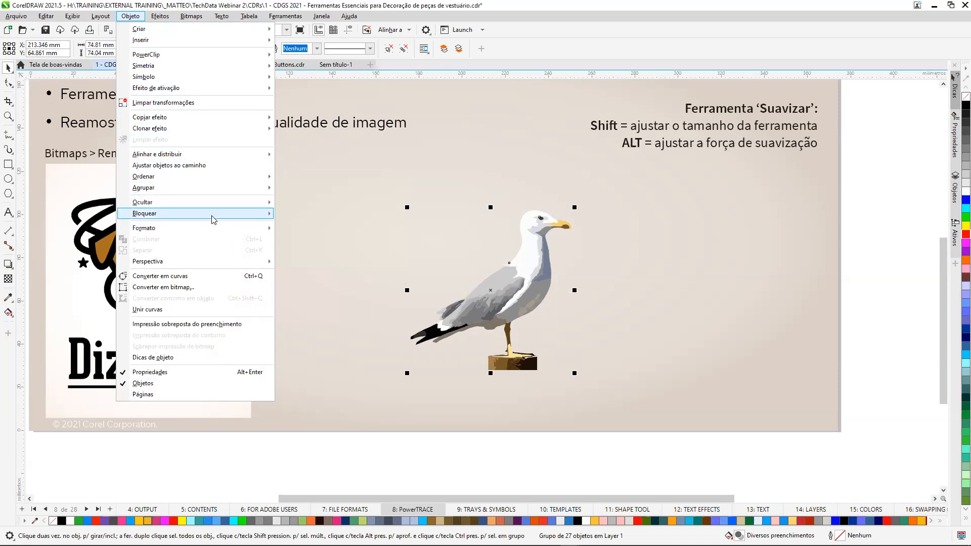
mouse_move(215, 228)
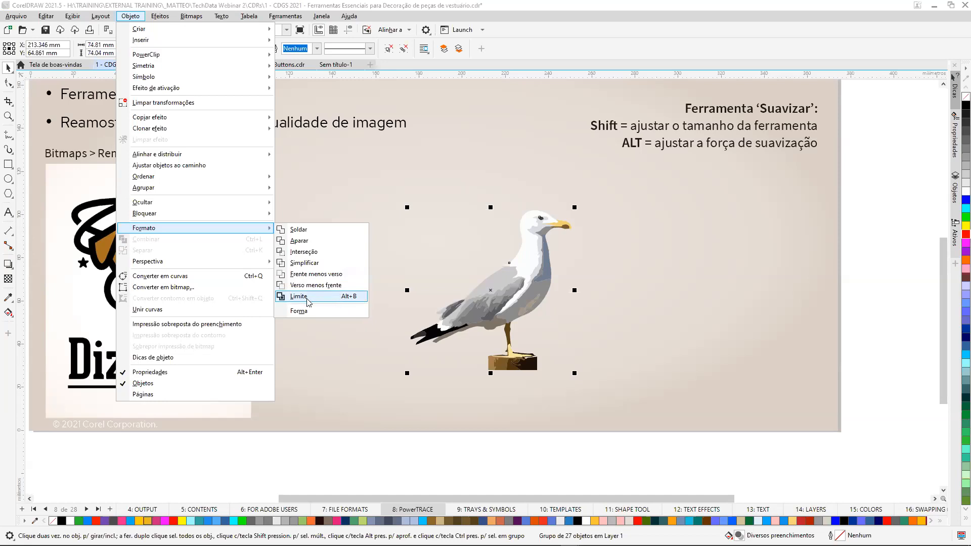
left_click(348, 297)
left_click_drag(488, 291, 642, 291)
left_click(526, 278)
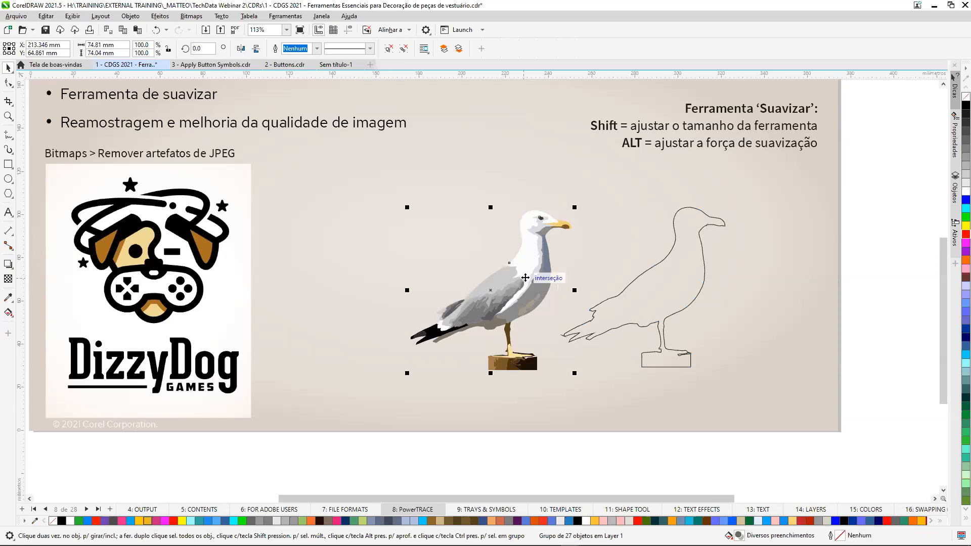
key("Delete")
Give the seagull boundary curve a yellow (#FFFF00) outline.
key("z")
left_click_drag(523, 192, 785, 389)
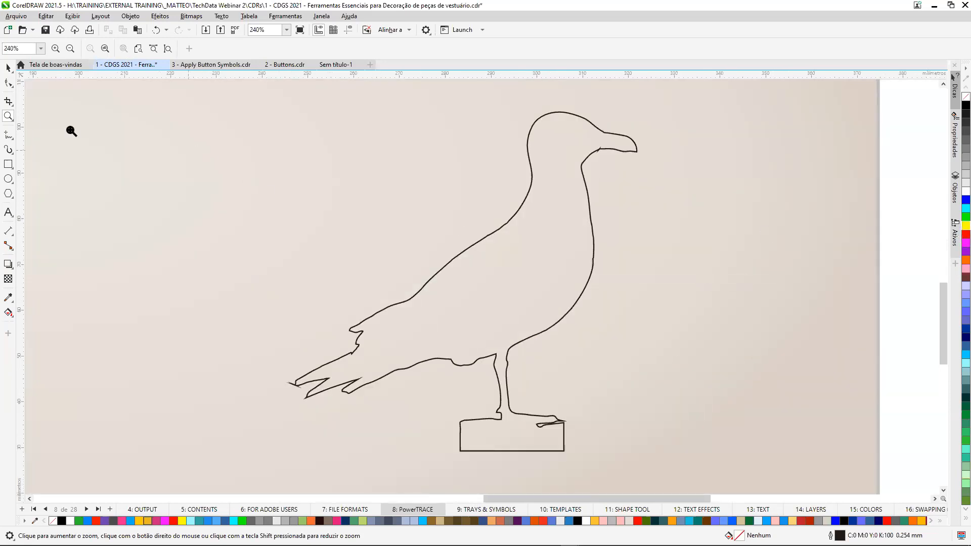
left_click(10, 84)
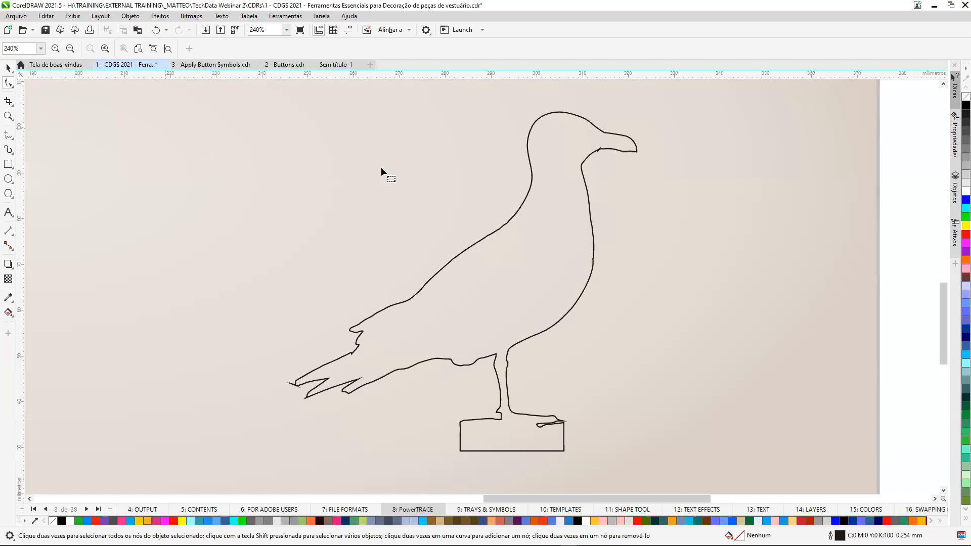
left_click(583, 161)
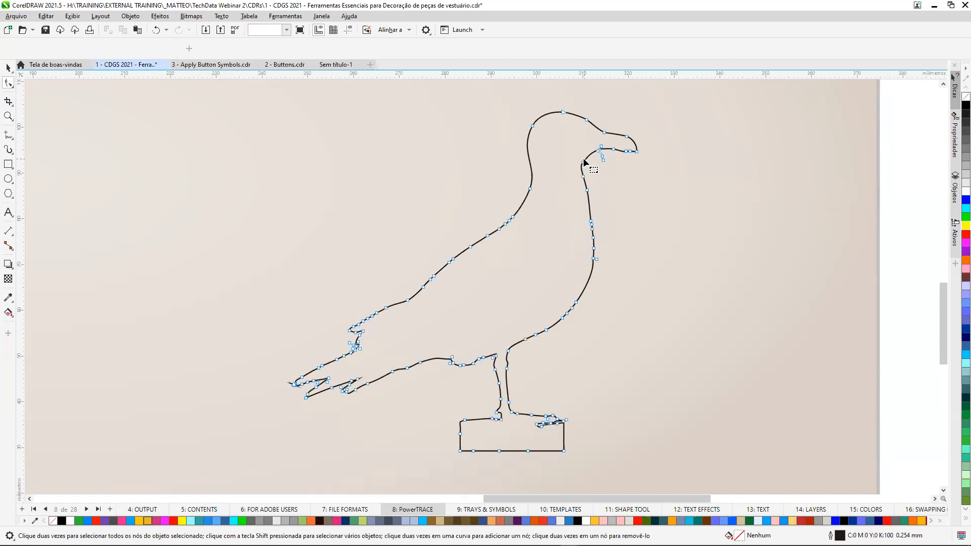
right_click(966, 226)
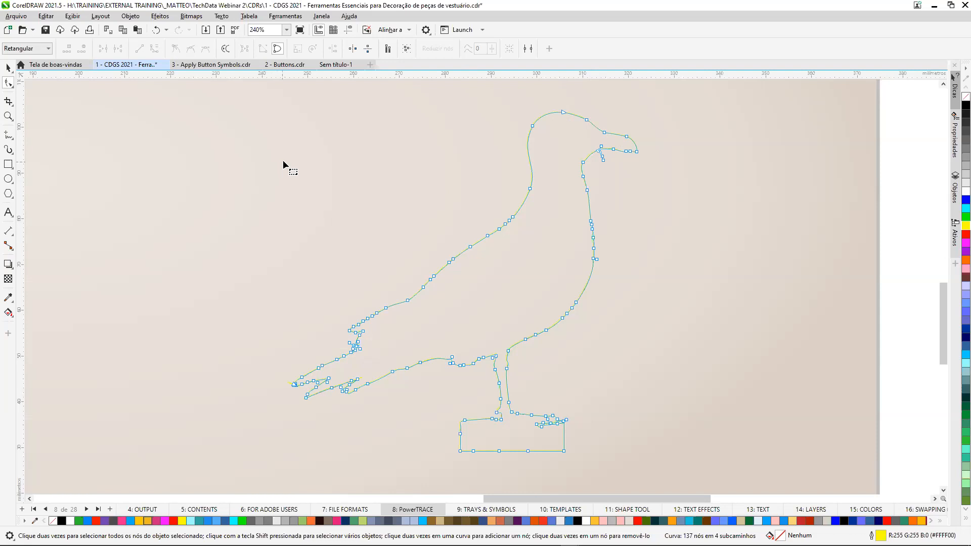
Smooth the seagull outline all around with the Suavizar tool, using a nib of about 36 mm.
scroll(284, 160, "down", 1)
left_click_drag(944, 314, 945, 281)
scroll(694, 290, "down", 1)
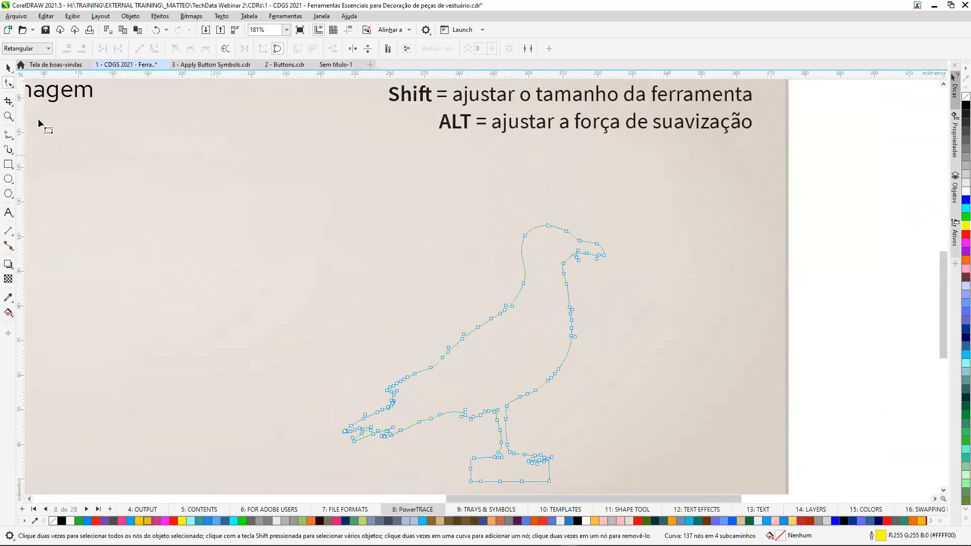
left_click(14, 109)
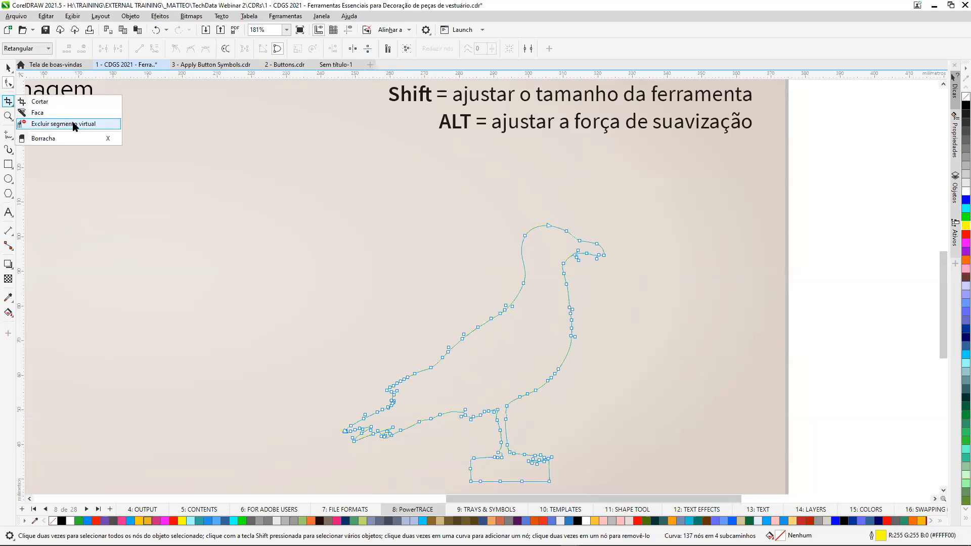
left_click(8, 83)
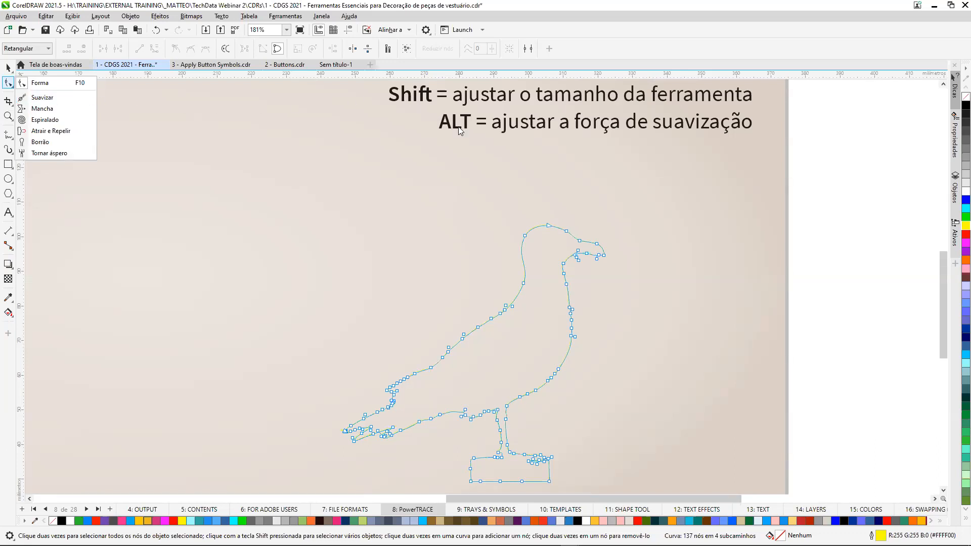
left_click(41, 97)
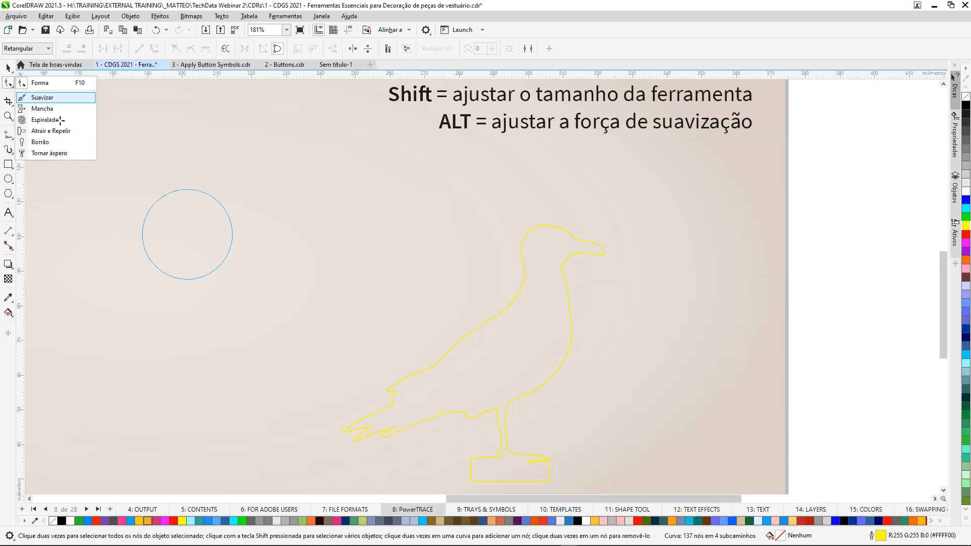
mouse_move(240, 244)
left_mouse_down()
mouse_move(310, 232)
mouse_move(339, 250)
mouse_move(295, 232)
mouse_move(333, 236)
mouse_move(302, 230)
left_mouse_up()
mouse_move(221, 240)
left_mouse_down()
mouse_move(249, 239)
mouse_move(209, 239)
mouse_move(234, 239)
mouse_move(224, 238)
left_mouse_up()
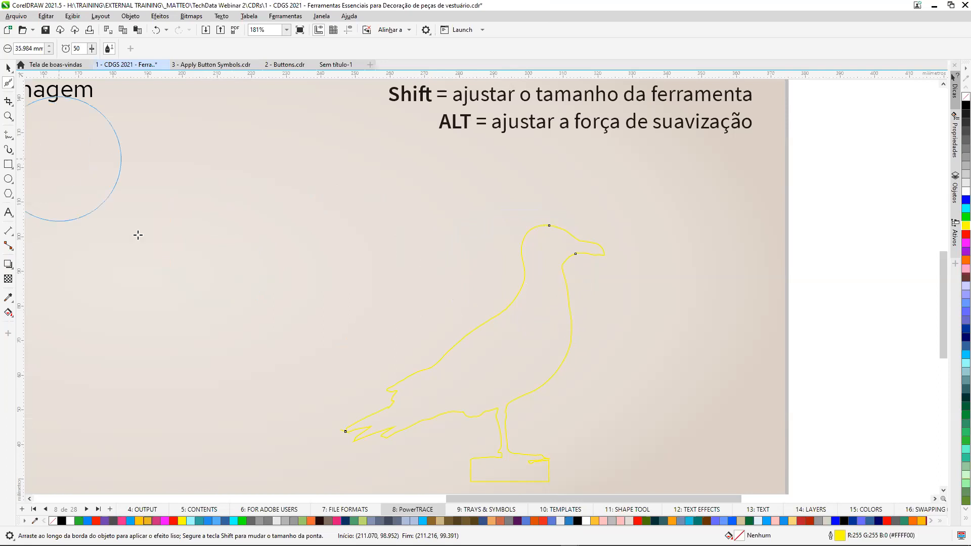
mouse_move(548, 321)
left_mouse_down()
mouse_move(516, 293)
mouse_move(503, 326)
mouse_move(452, 360)
mouse_move(461, 364)
left_mouse_up()
mouse_move(557, 345)
left_mouse_down()
mouse_move(568, 242)
mouse_move(539, 237)
left_mouse_up()
mouse_move(424, 389)
left_mouse_down()
mouse_move(415, 411)
mouse_move(397, 403)
mouse_move(496, 412)
mouse_move(520, 372)
mouse_move(495, 438)
mouse_move(473, 445)
mouse_move(464, 393)
mouse_move(496, 332)
mouse_move(586, 250)
left_mouse_up()
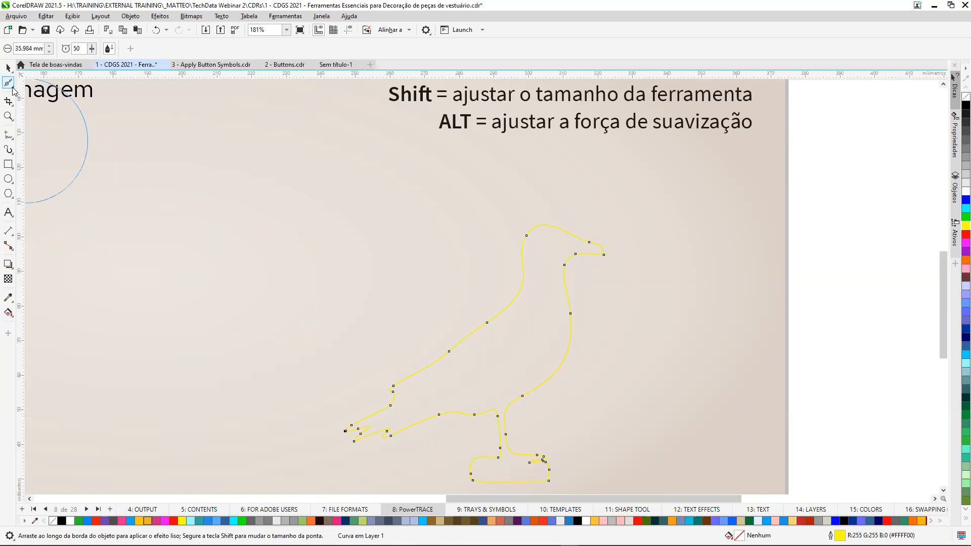
Delete the surplus nodes around the seagull's foot above the base with the Shape (Forma) tool.
left_click(12, 87)
left_click(36, 84)
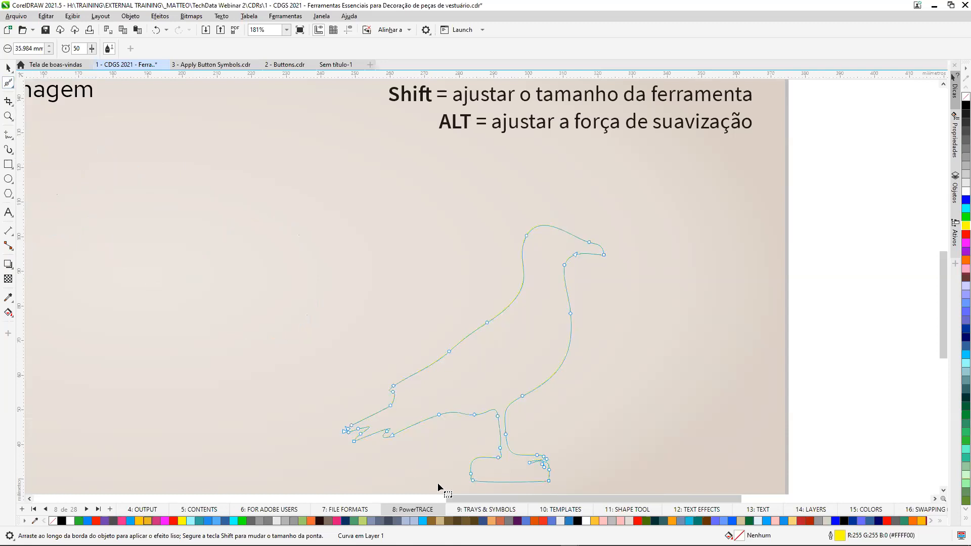
left_click_drag(560, 471, 560, 469)
key("Delete")
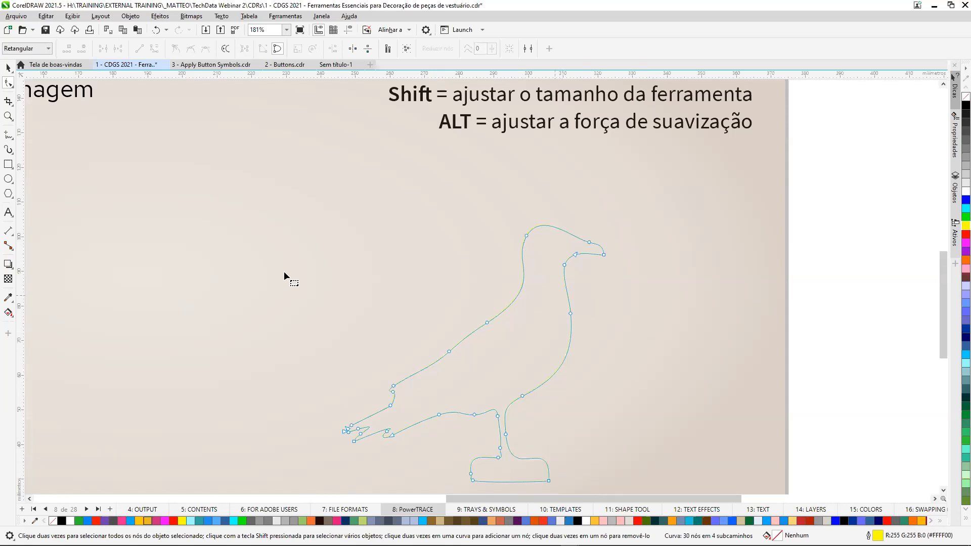
Fill the smoothed seagull silhouette with orange (#FF6600), and go to page 9: TRAYS & SYMBOLS.
left_click(8, 67)
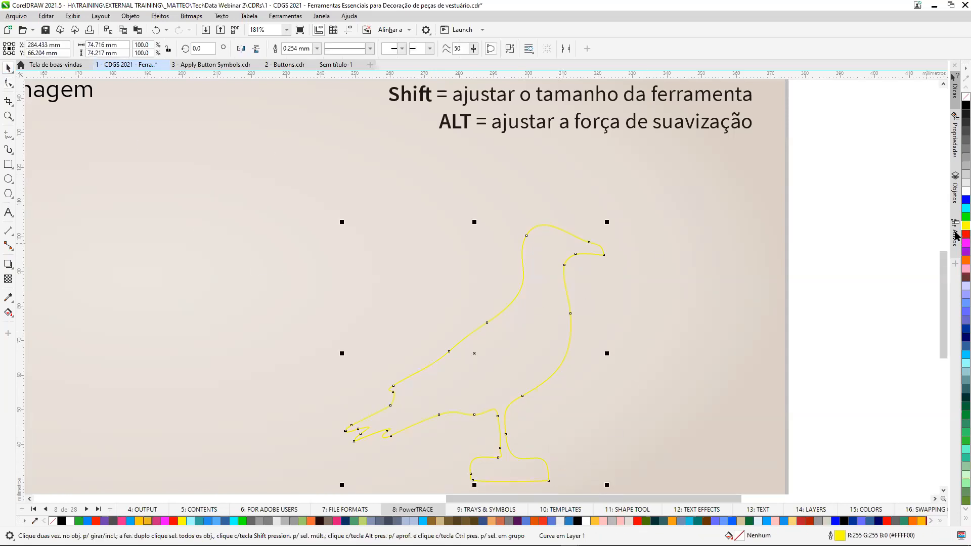
left_click(965, 260)
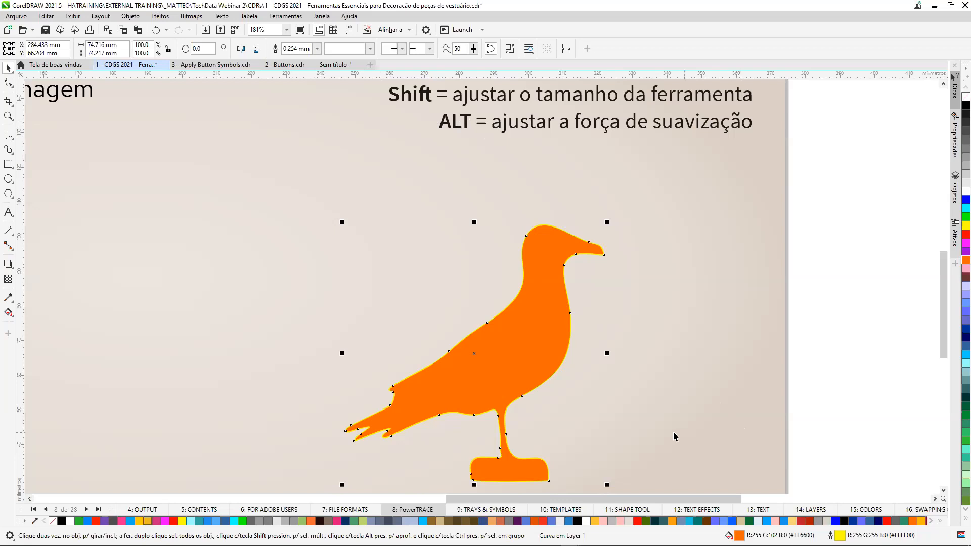
key("shift+F4")
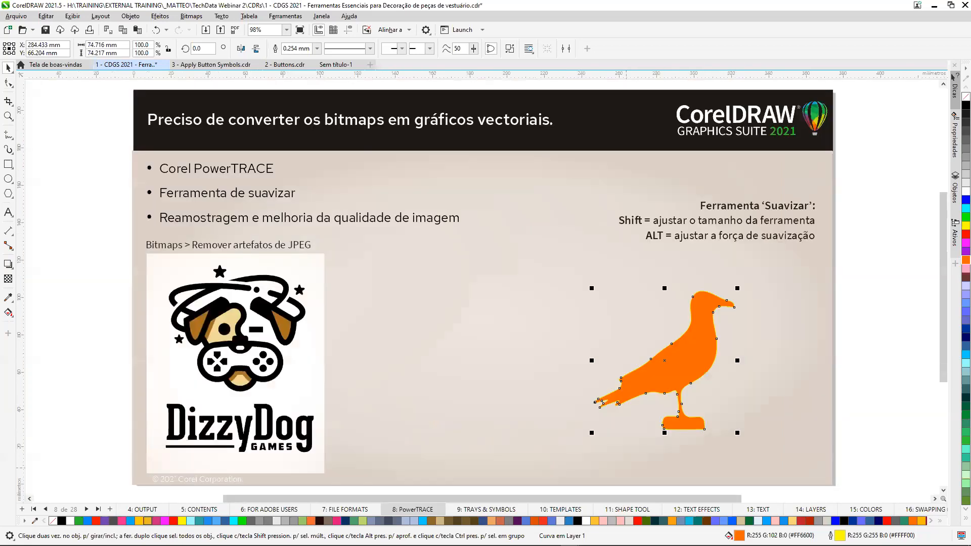
left_click(87, 510)
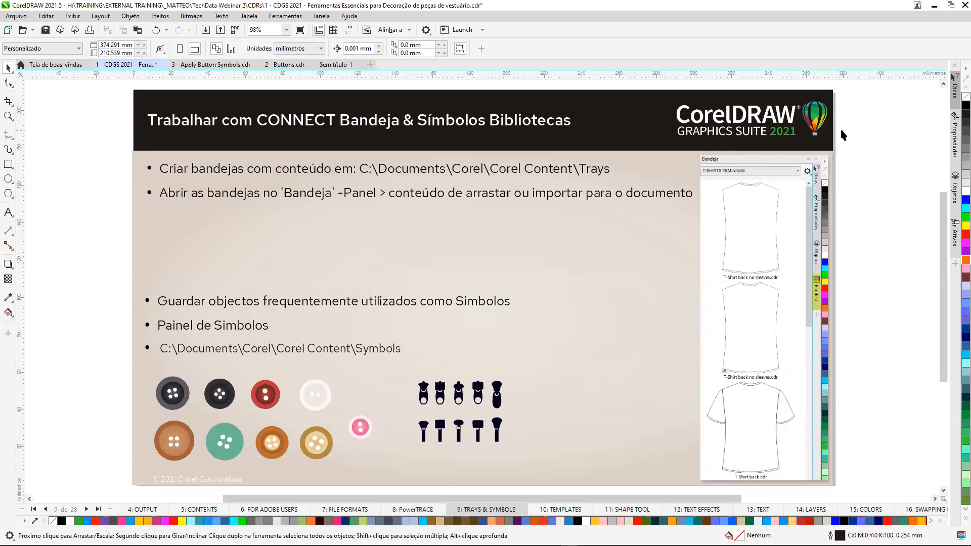
Switch to the Corel Content folder in File Explorer to show its subfolders, and close that window.
key("alt+Tab")
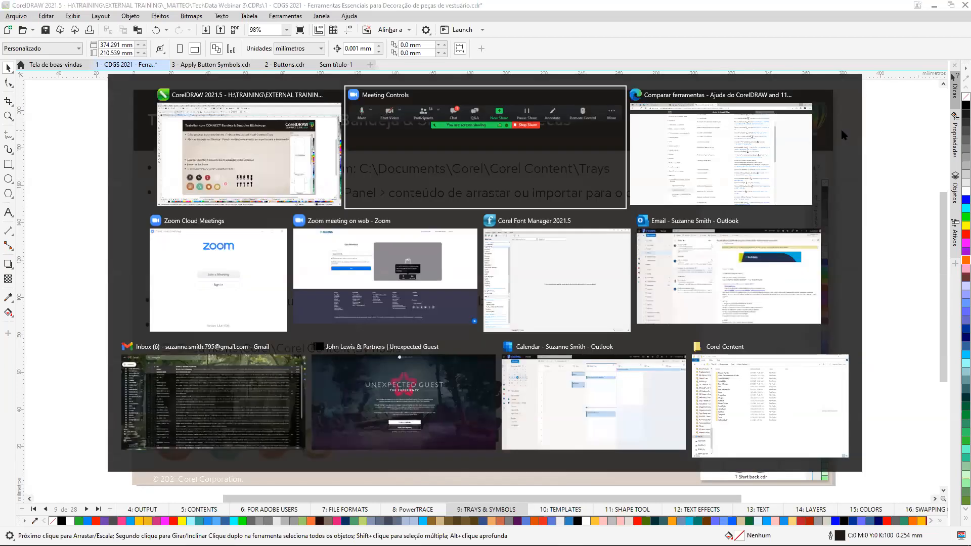
key("alt+Tab")
key("alt+Tab")
key("alt+Tab")
key("alt+Tab")
key("alt+Tab")
key("alt+Tab")
key("alt+Tab")
key("alt+Tab")
key("alt+Tab")
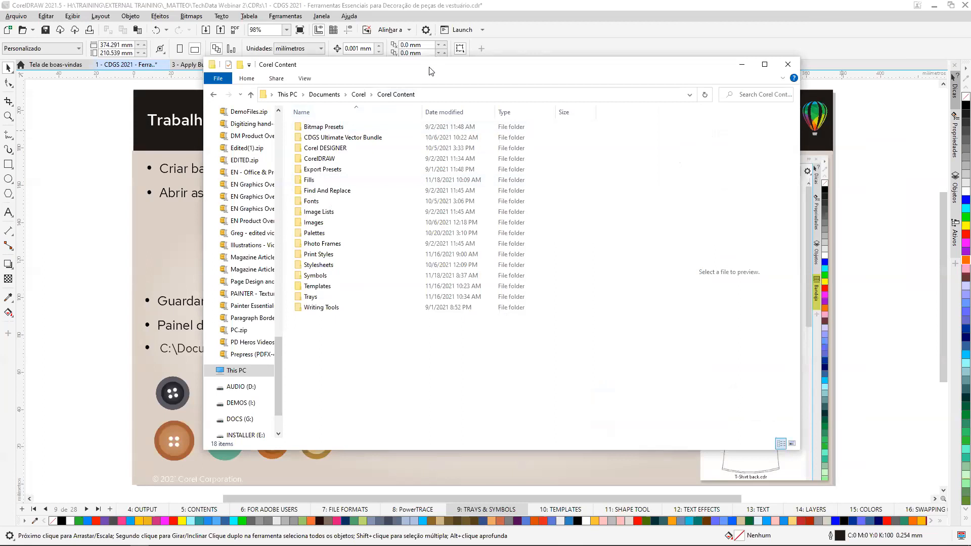
left_click_drag(430, 71, 416, 115)
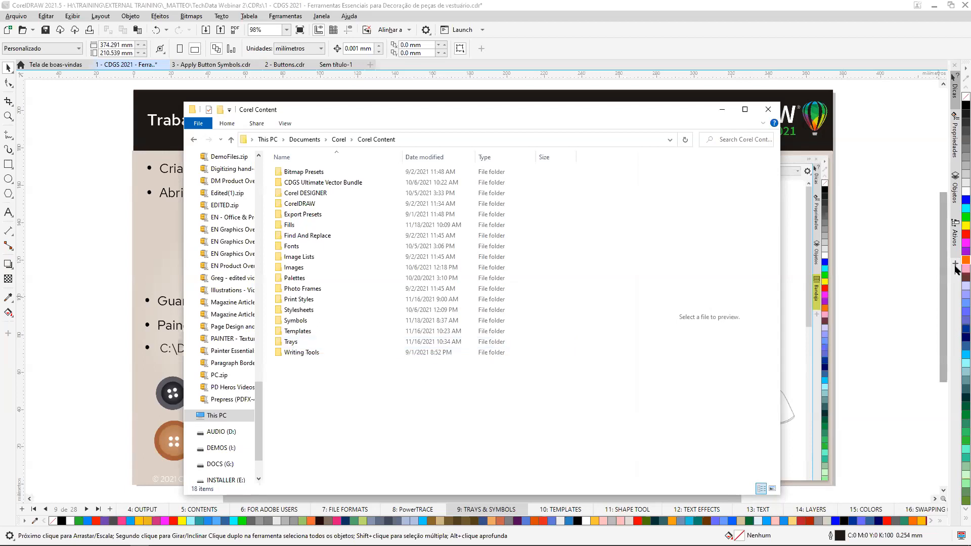
left_click(768, 109)
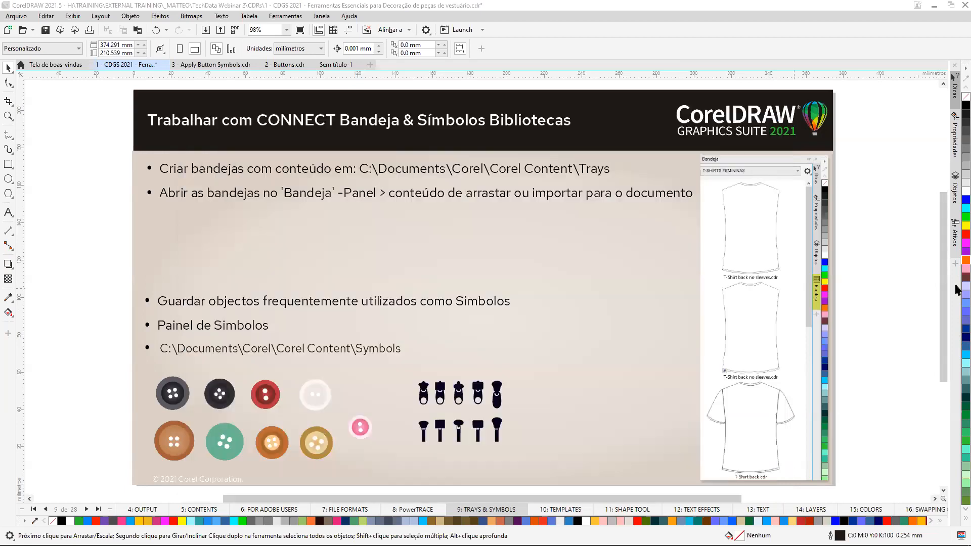
Add the Bandeja docker to the workspace.
left_click(956, 267)
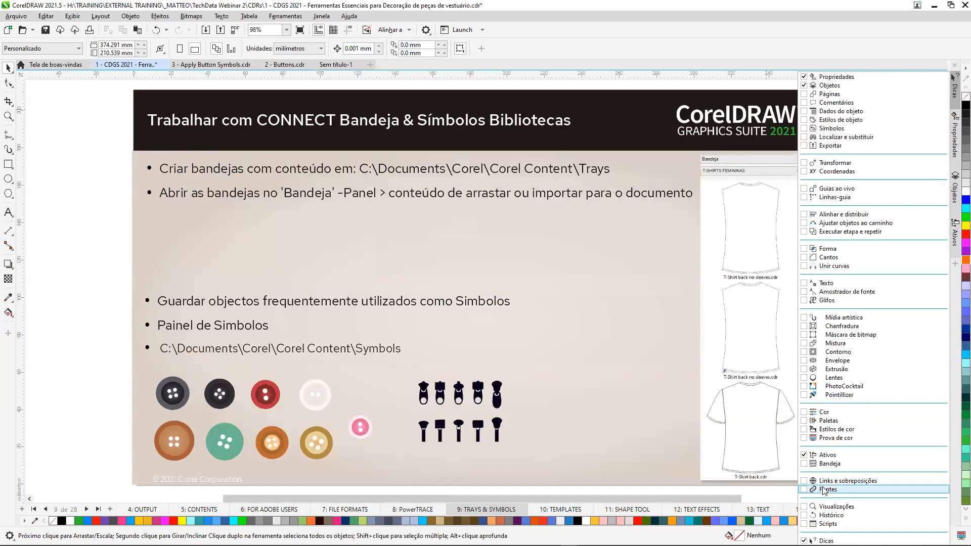
left_click(806, 464)
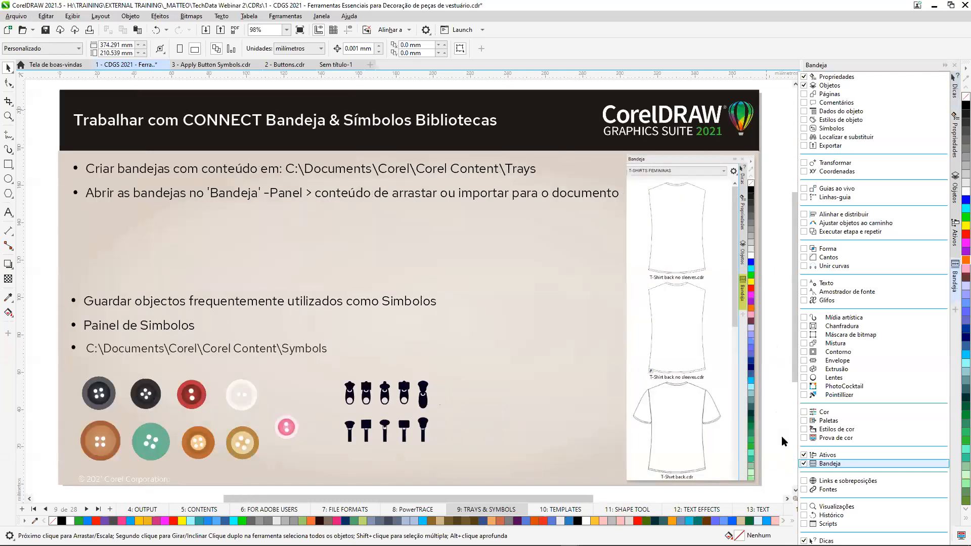
left_click(782, 436)
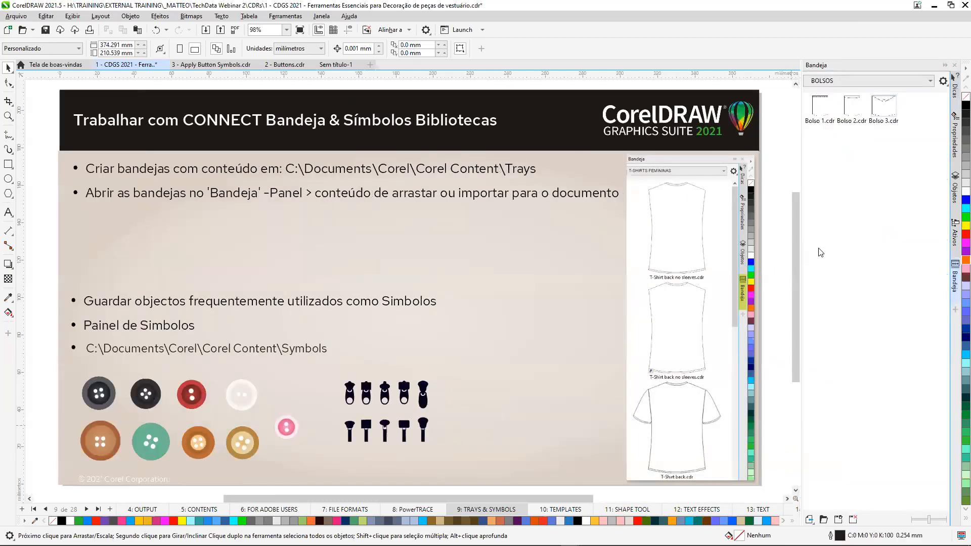
key("alt+Tab")
key("Tab")
key("Tab")
key("Tab")
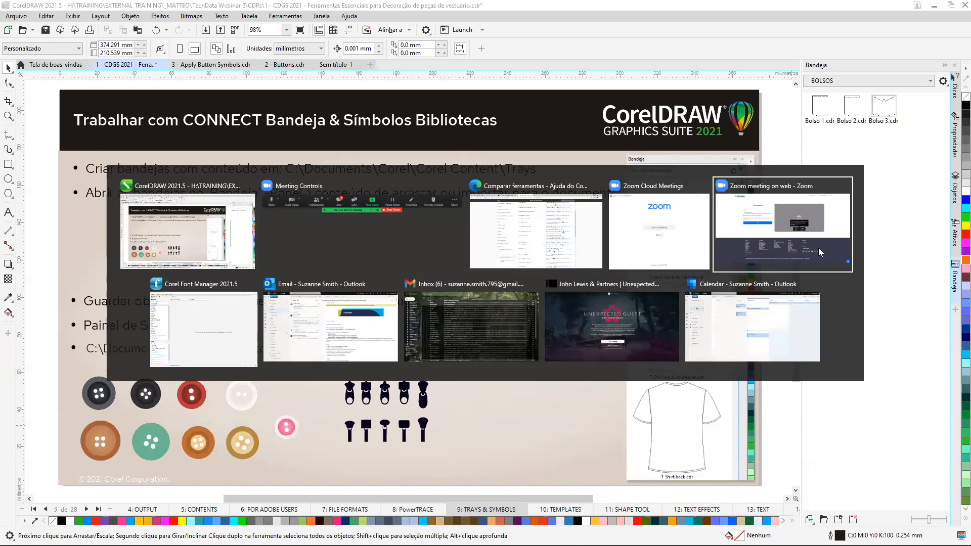
key("Tab")
key("Tab")
key("Tab")
key("Tab")
key("Tab")
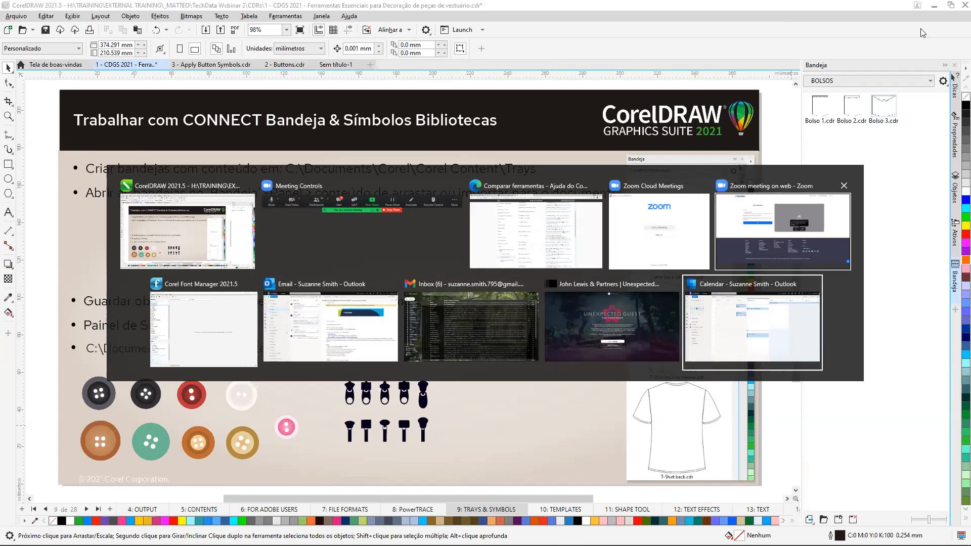
Switch to File Explorer and open the Trays folder under Documents, Corel, Corel Content.
key("alt+Tab")
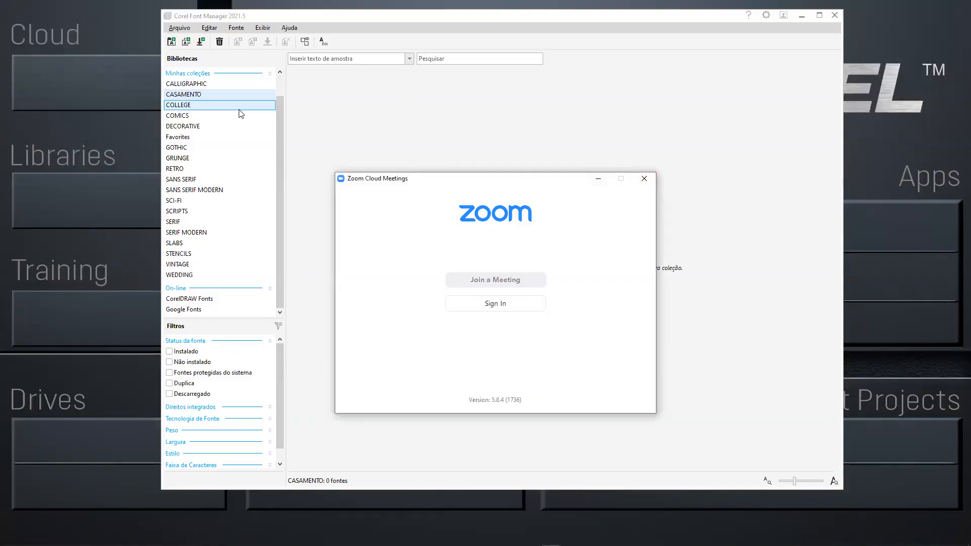
left_click(65, 90)
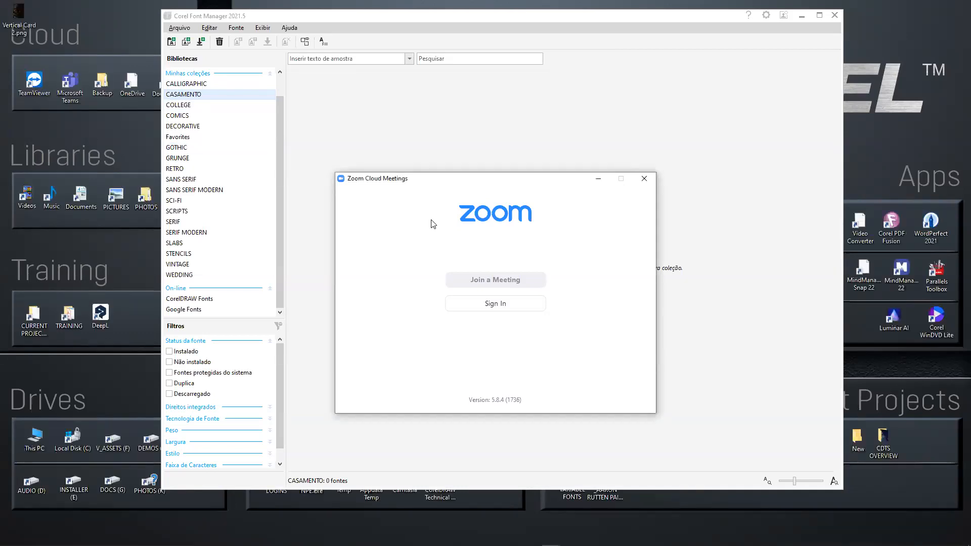
double_click(855, 438)
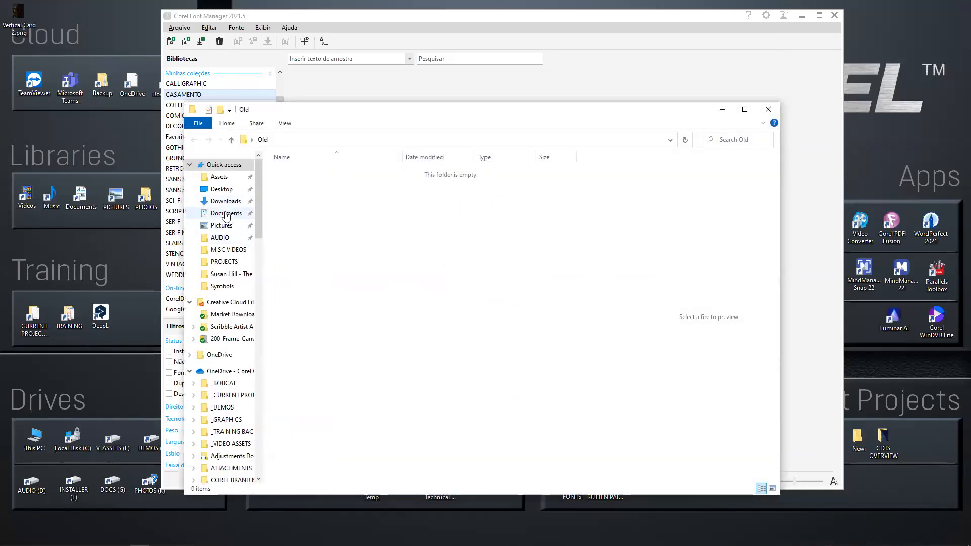
left_click(226, 213)
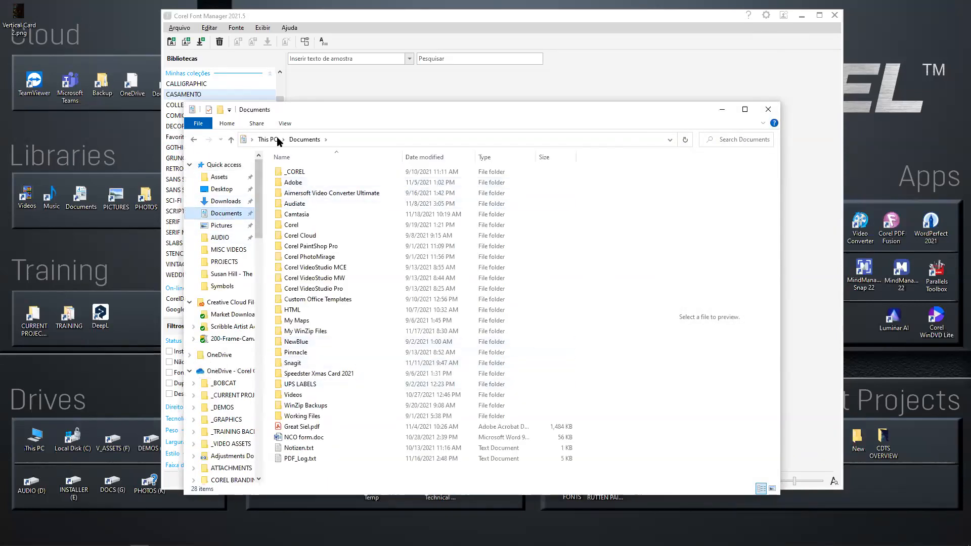
double_click(301, 226)
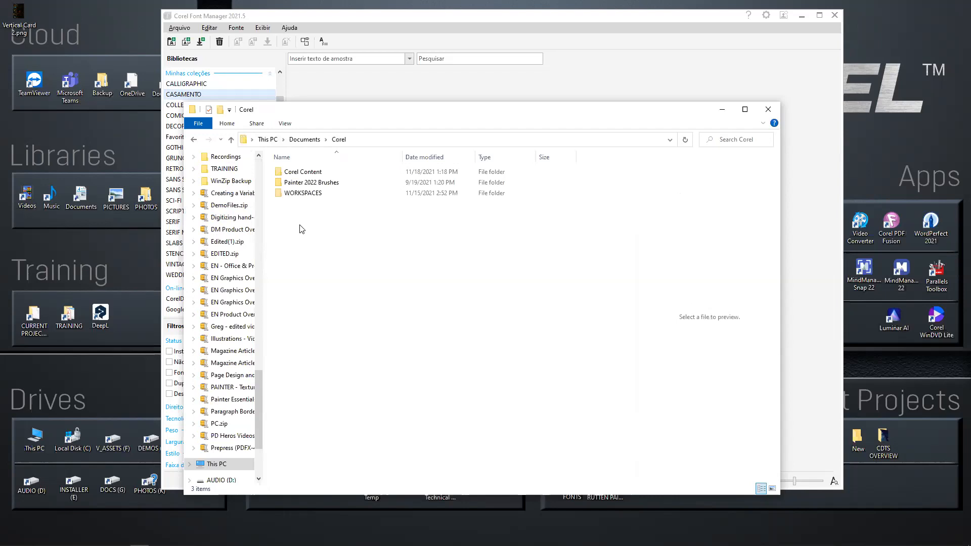
double_click(314, 175)
double_click(293, 343)
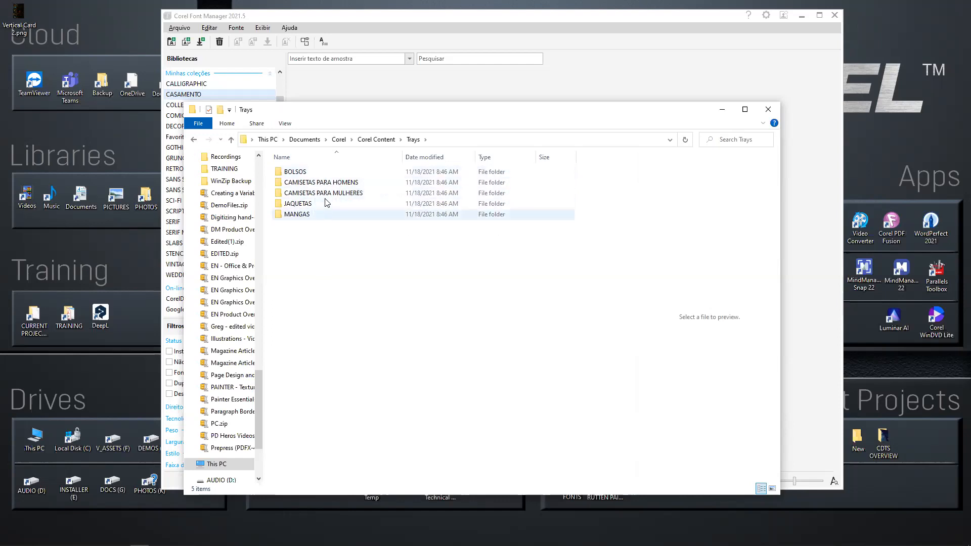
View the contents of the BOLSOS and CAMISETAS PARA HOMENS tray folders, and return to CorelDRAW.
double_click(295, 172)
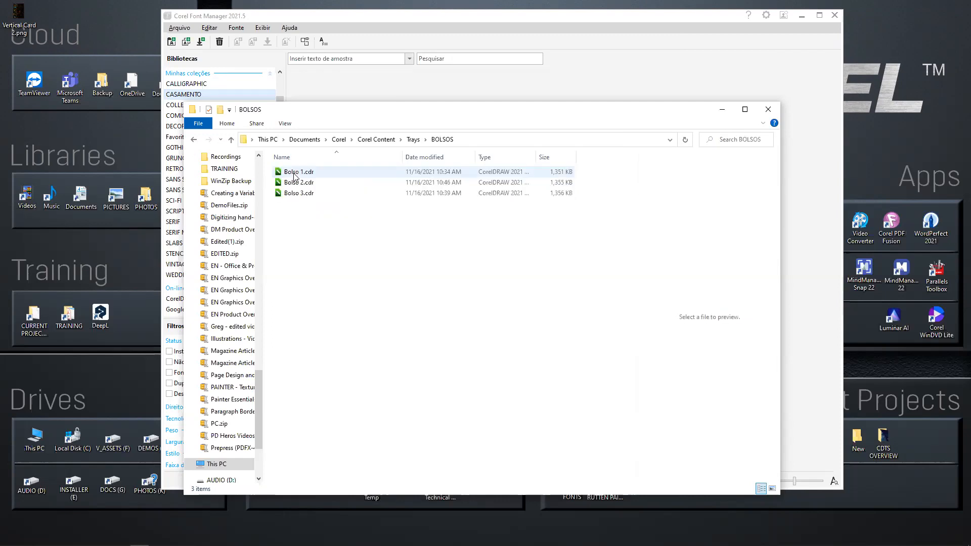
left_click(230, 140)
double_click(324, 183)
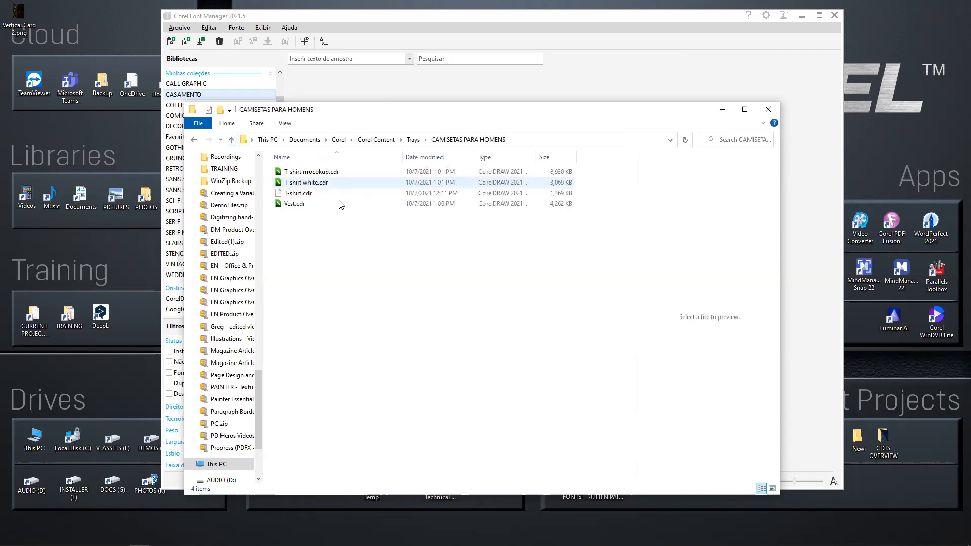
left_click(231, 140)
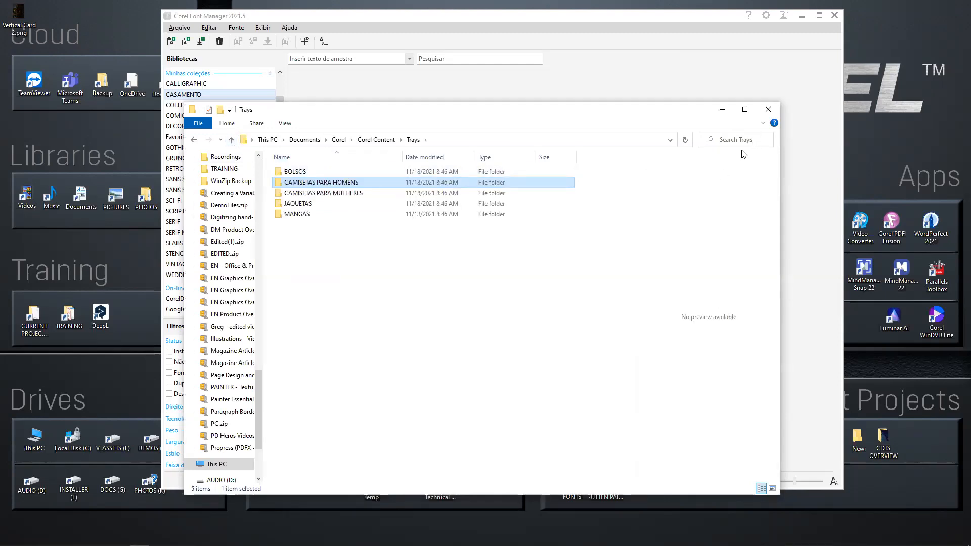
key("alt+Tab")
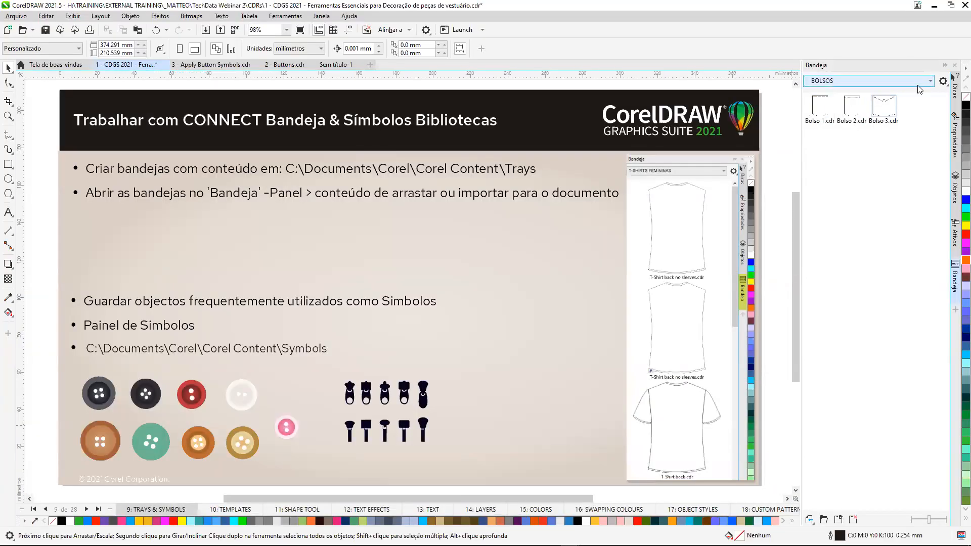
In the blank document Sem título-1, show the CAMISETAS PARA HOMENS tray with enlarged thumbnails.
left_click(927, 80)
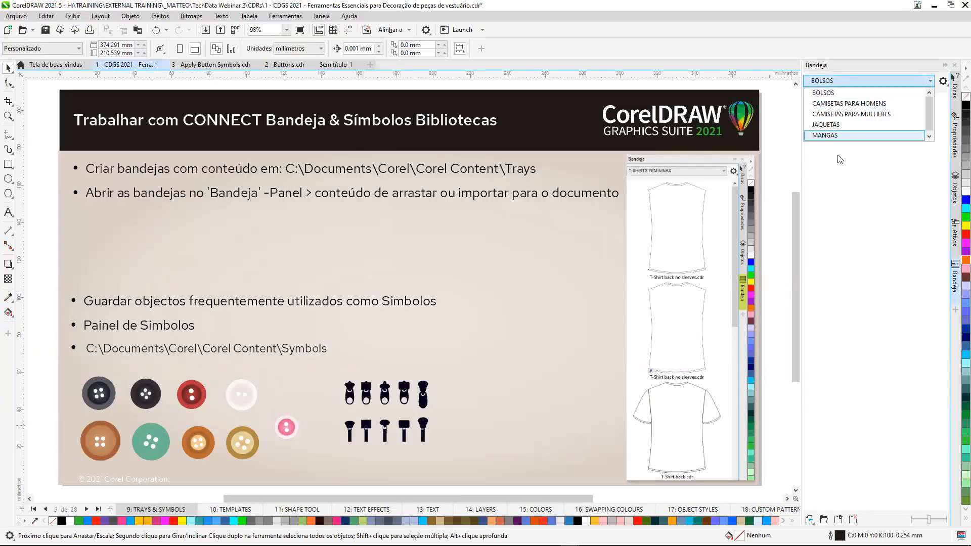
left_click(339, 67)
left_click(340, 67)
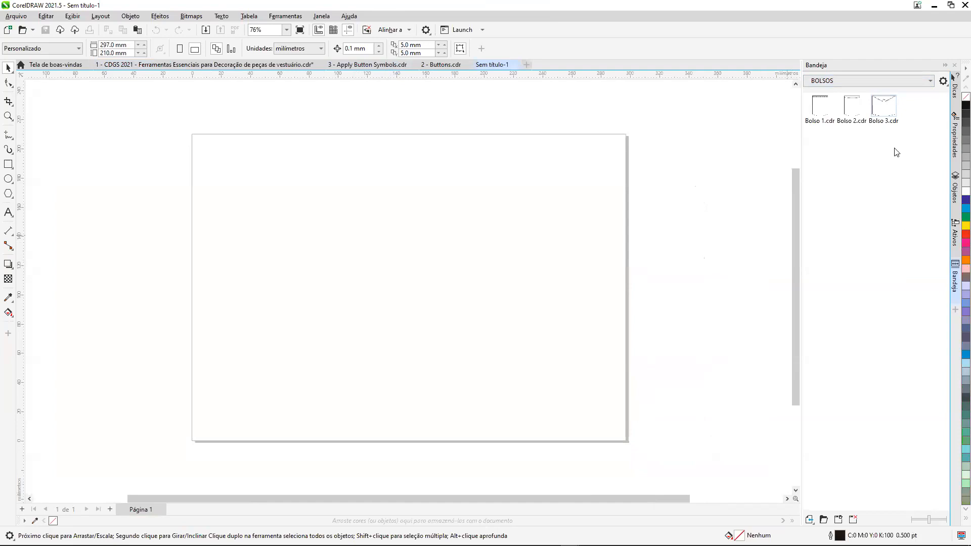
left_click(931, 81)
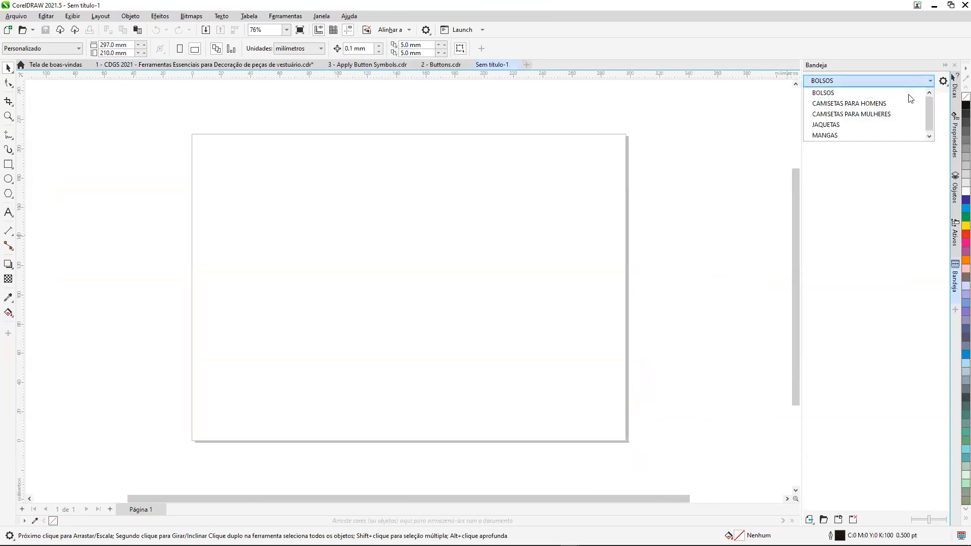
left_click(875, 104)
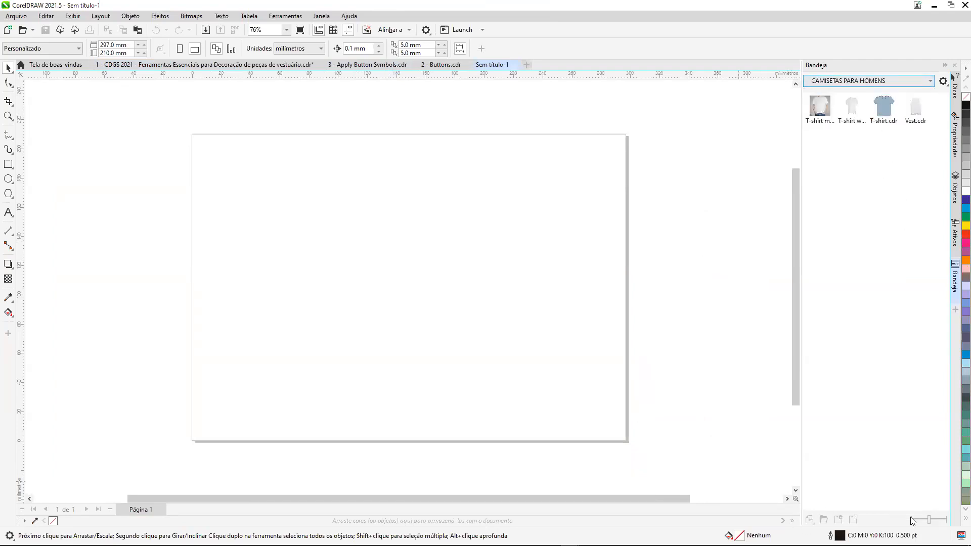
left_click_drag(930, 520, 943, 521)
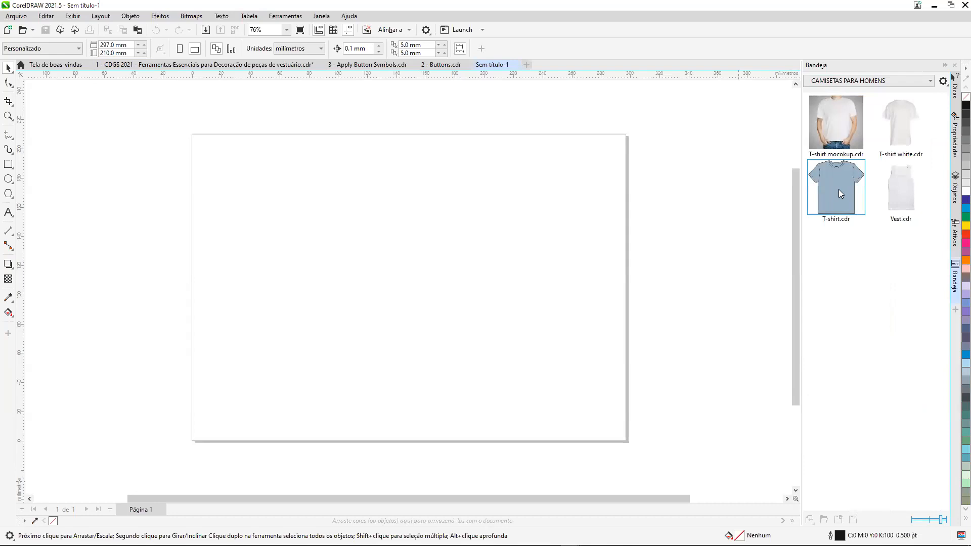
Place the blue T-shirt.cdr from the tray near the centre of the page, and delete it.
left_click_drag(843, 183, 400, 241)
left_click_drag(256, 210, 456, 271)
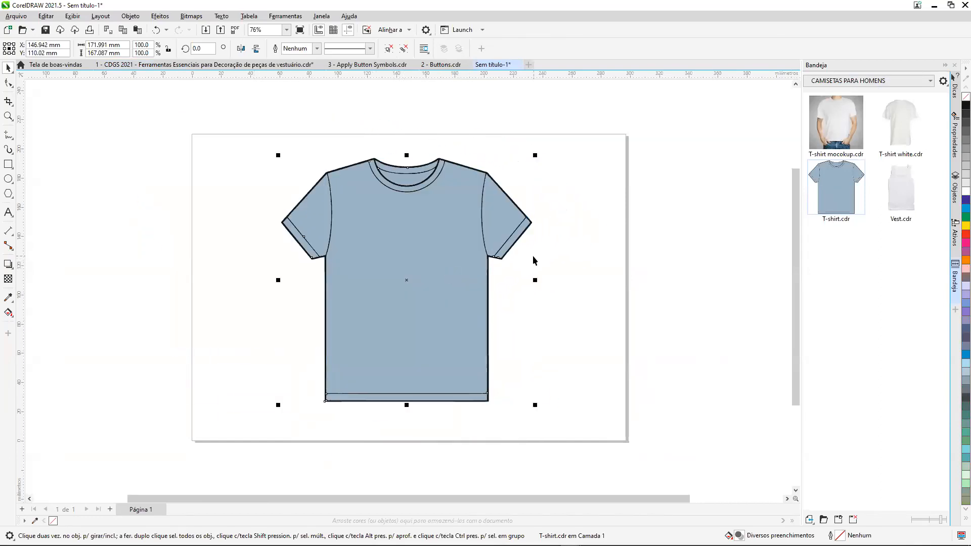
key("Delete")
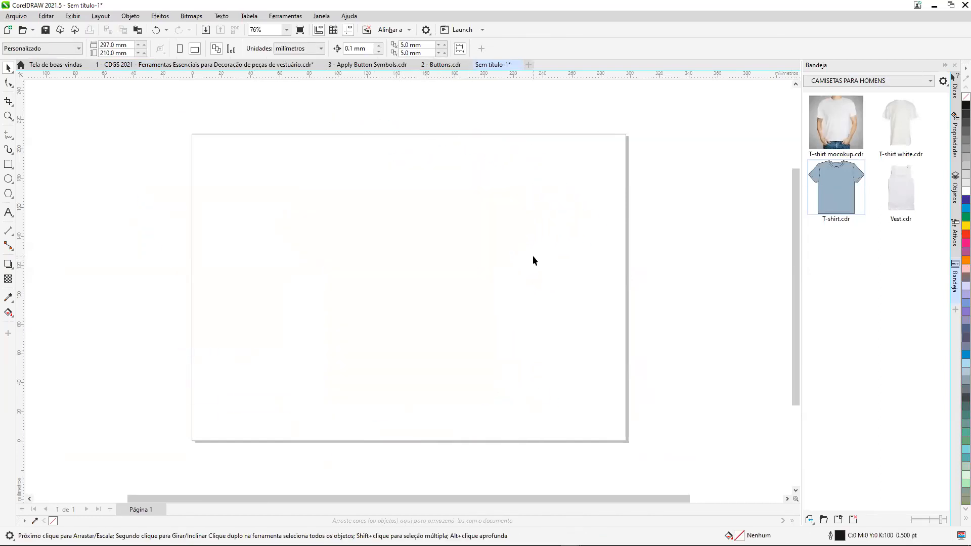
Import the sleeveless T-shirt front from the CAMISETAS PARA MULHERES tray at its original position, and show the MANGAS tray.
left_click(930, 82)
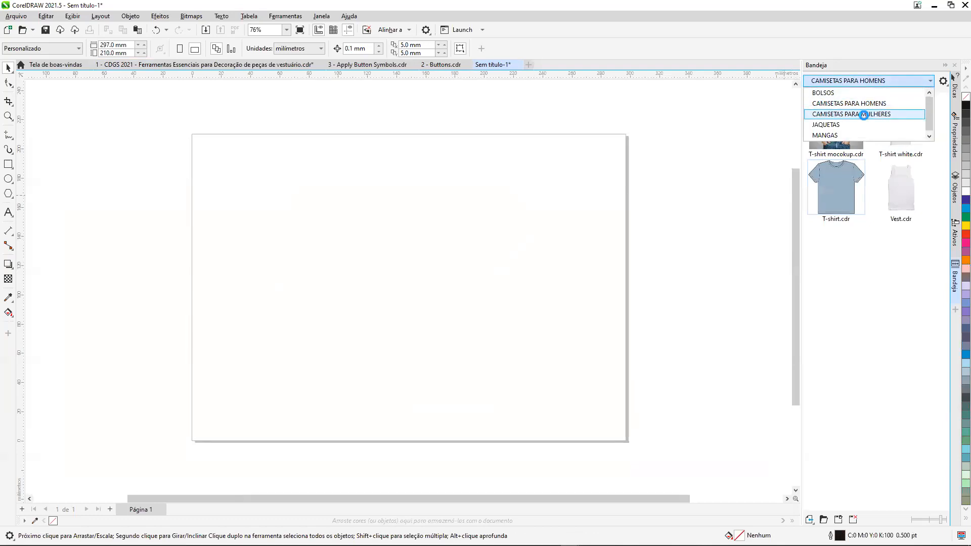
left_click(864, 114)
left_click(841, 250)
right_click(838, 242)
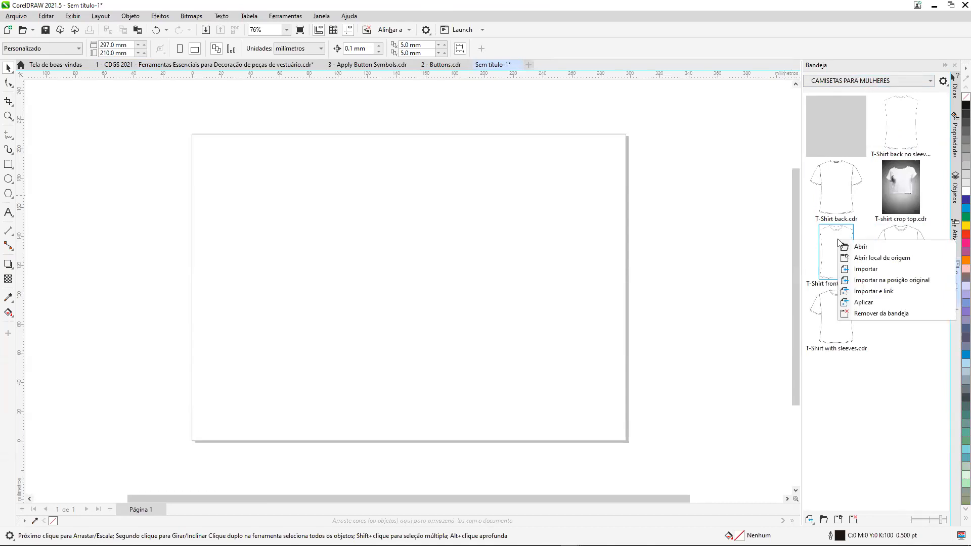
left_click(930, 286)
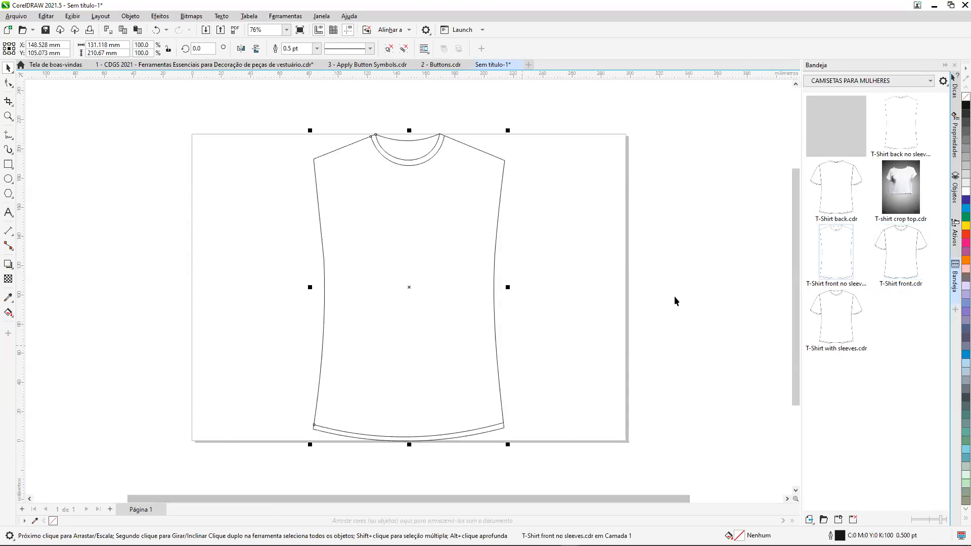
left_click(931, 82)
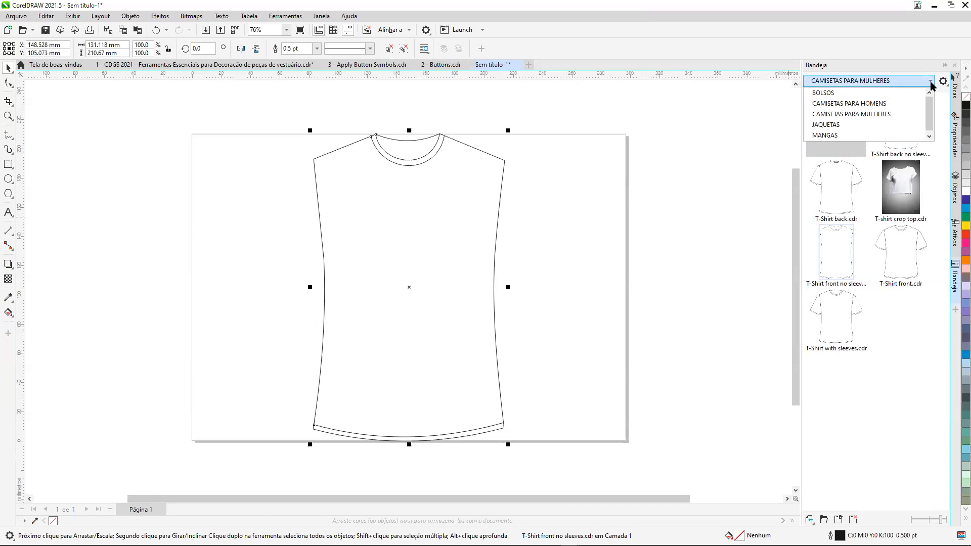
left_click(825, 135)
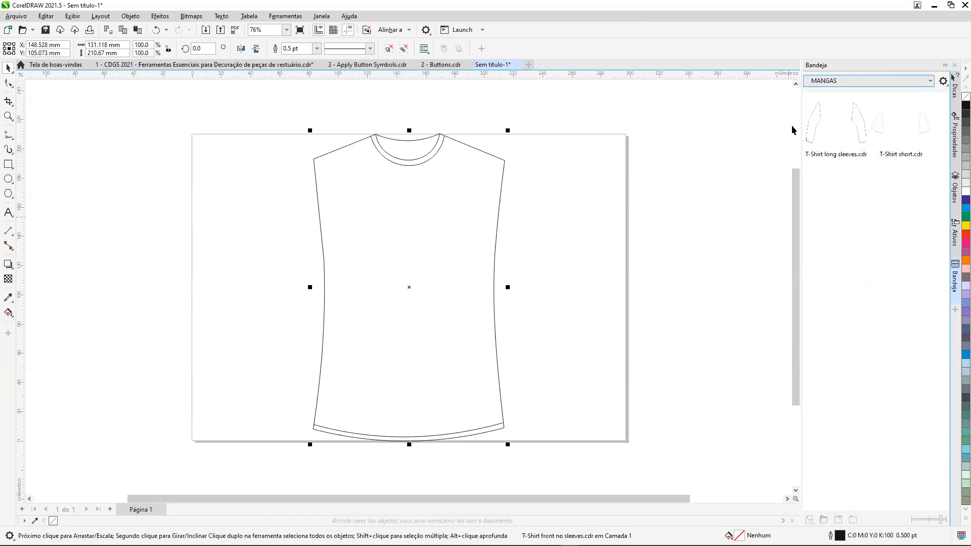
Import T-Shirt long sleeves.cdr at its original position, and delete the sleeves from the shirt.
right_click(835, 127)
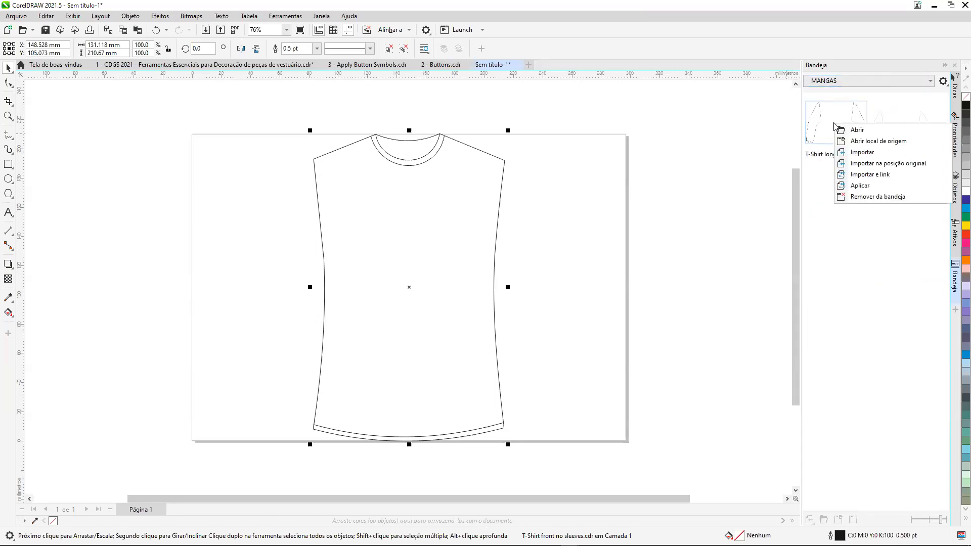
left_click(915, 164)
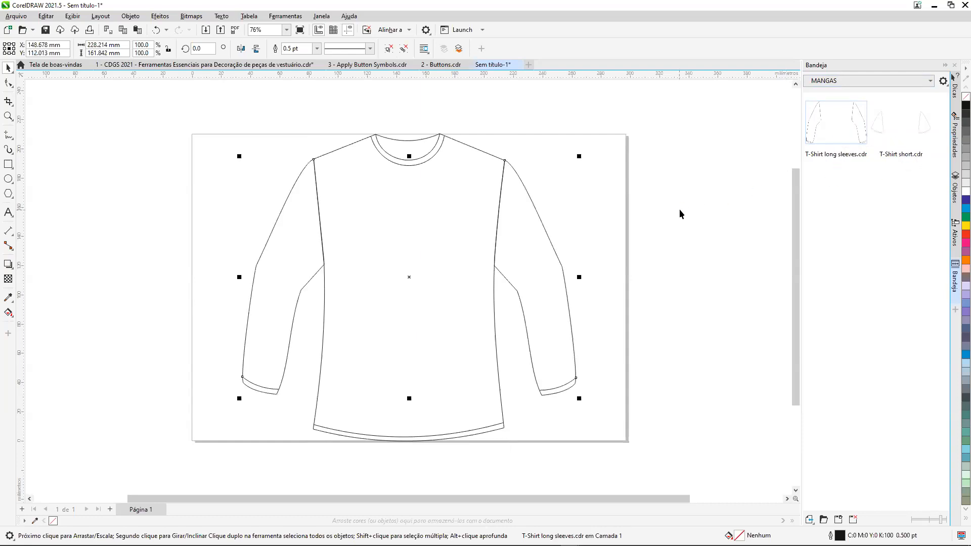
key("Delete")
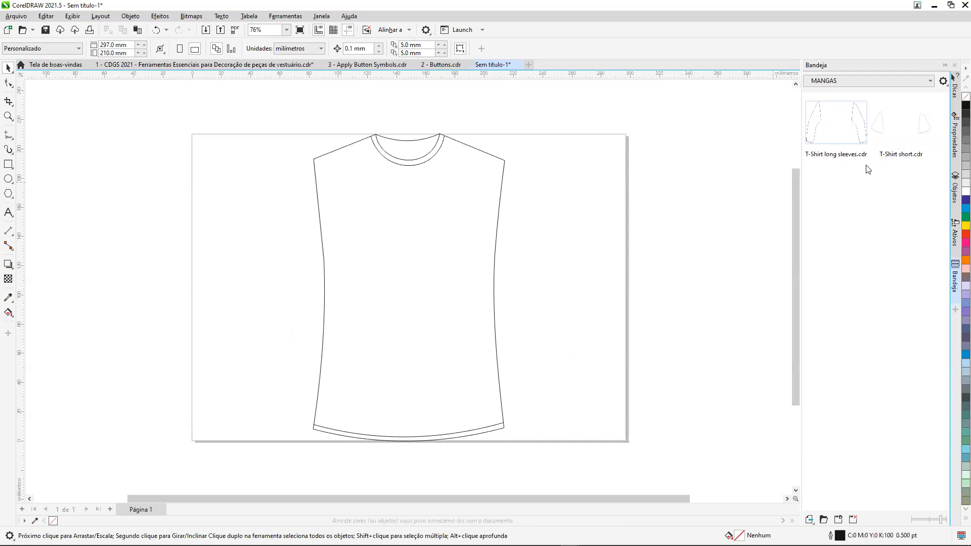
Import T-Shirt short.cdr and, from the BOLSOS tray, the pocket Bolso 2.cdr onto the shirt at their original positions.
right_click(913, 120)
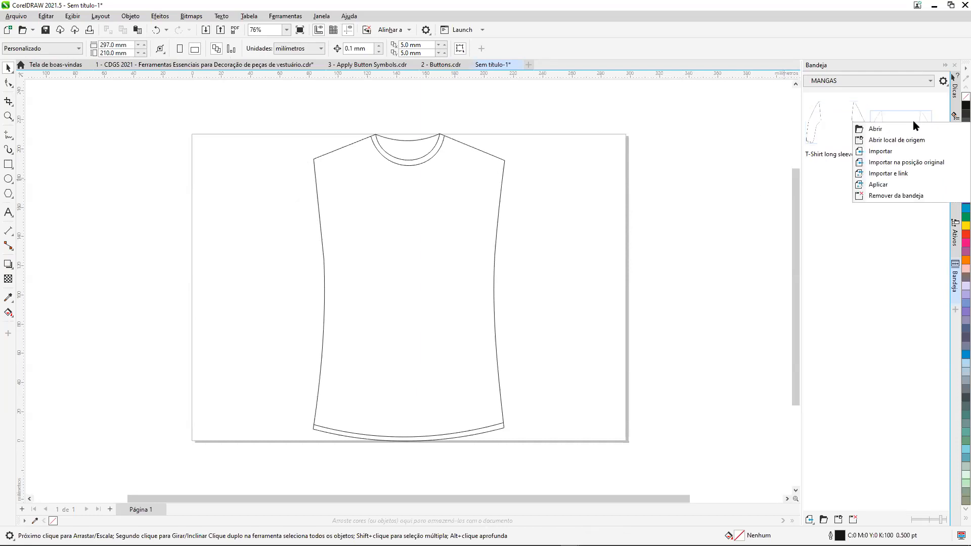
left_click(919, 164)
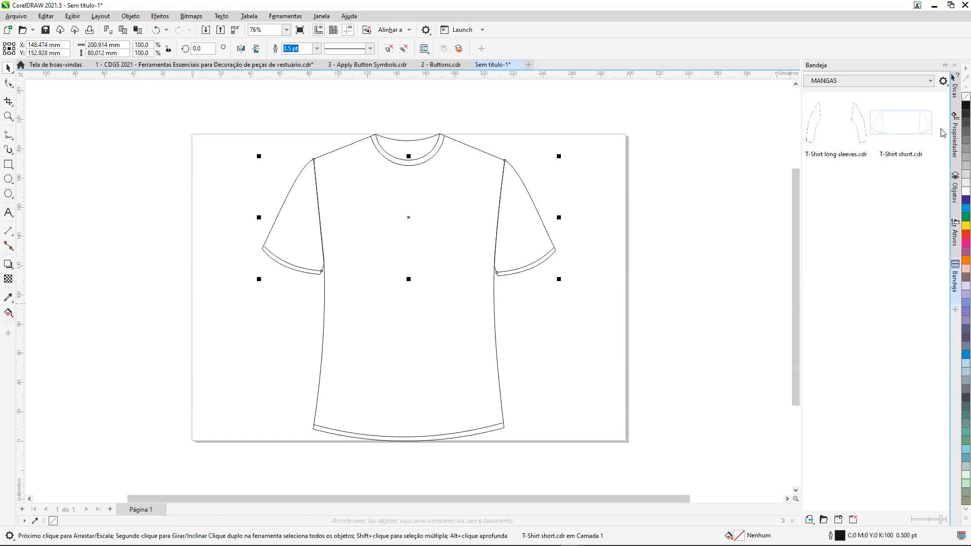
left_click(934, 83)
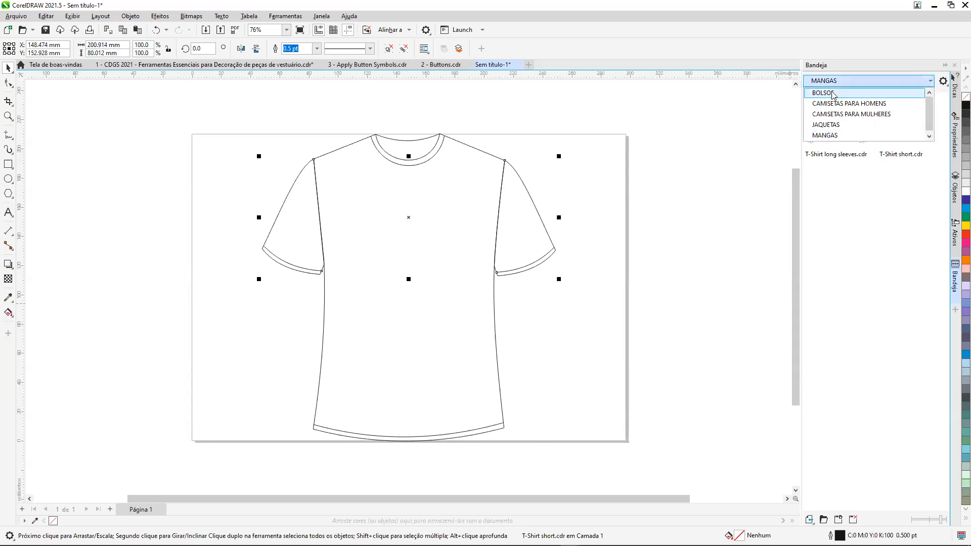
left_click(821, 92)
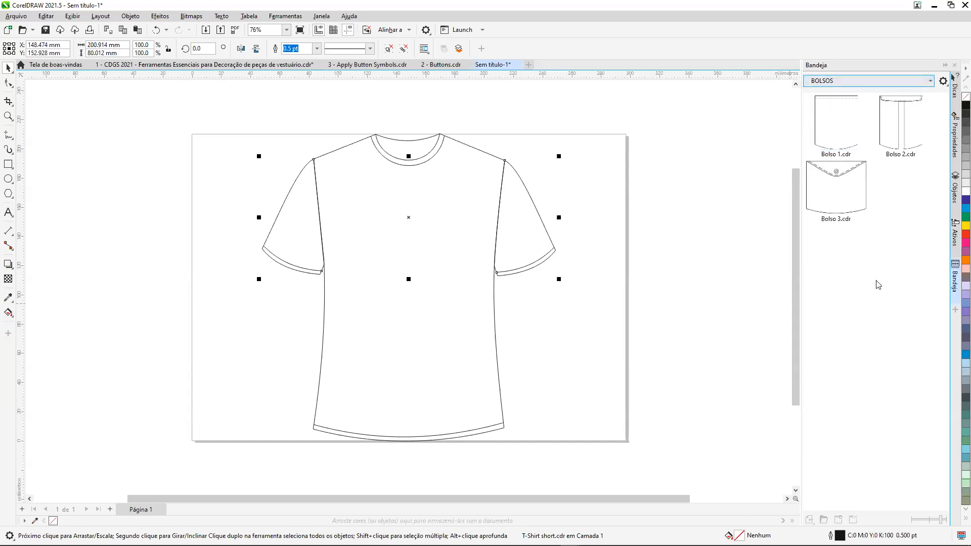
right_click(906, 130)
left_click(906, 173)
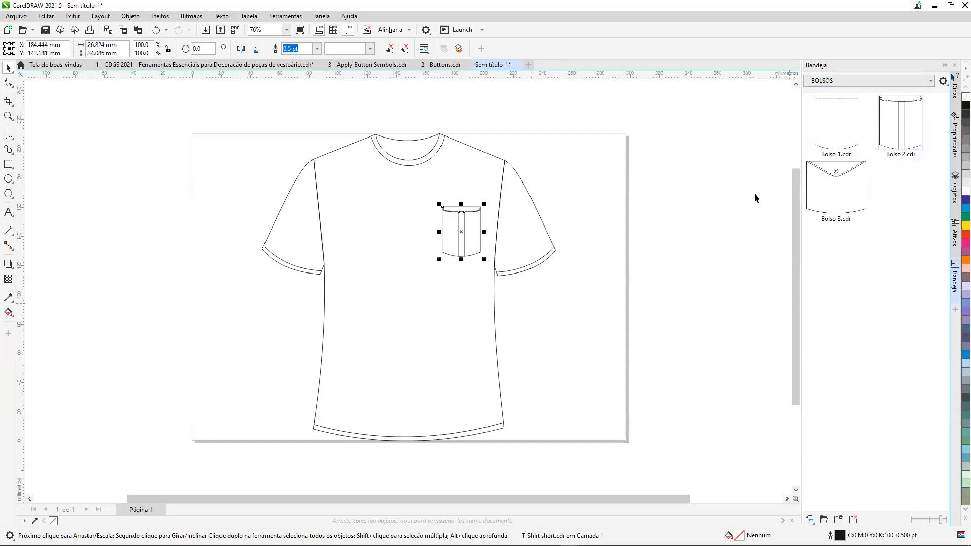
left_click(721, 205)
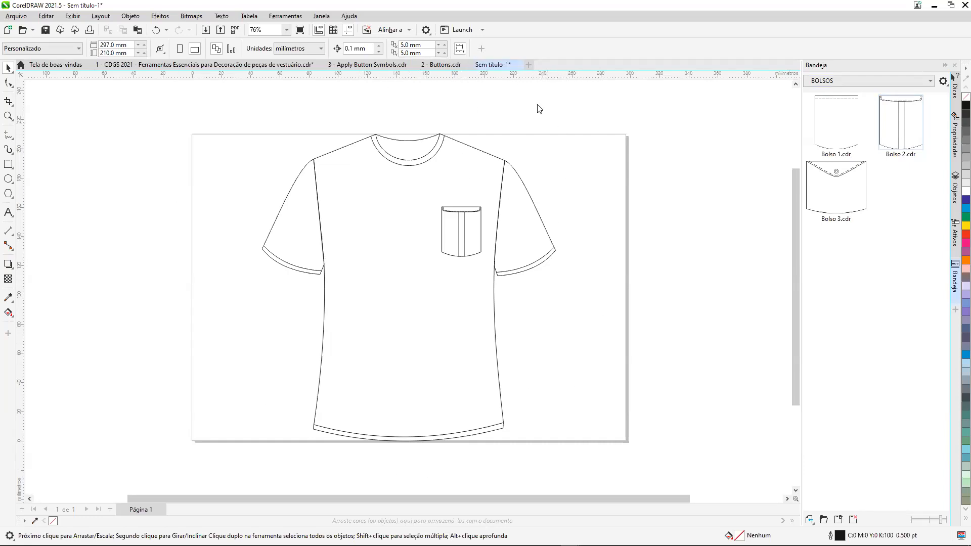
Close the untitled shirt document without saving, and switch to the document 3 - Apply Button Symbols.cdr.
left_click(514, 66)
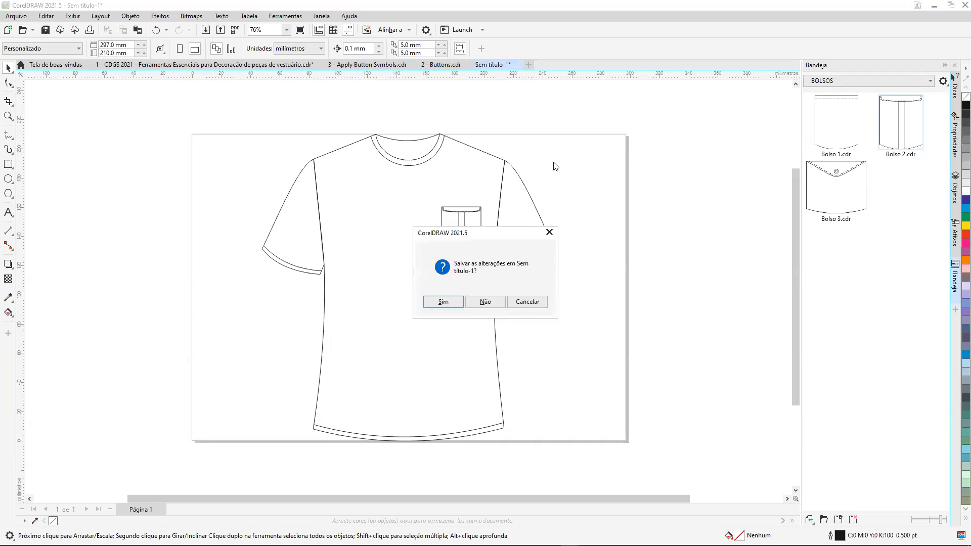
left_click(485, 302)
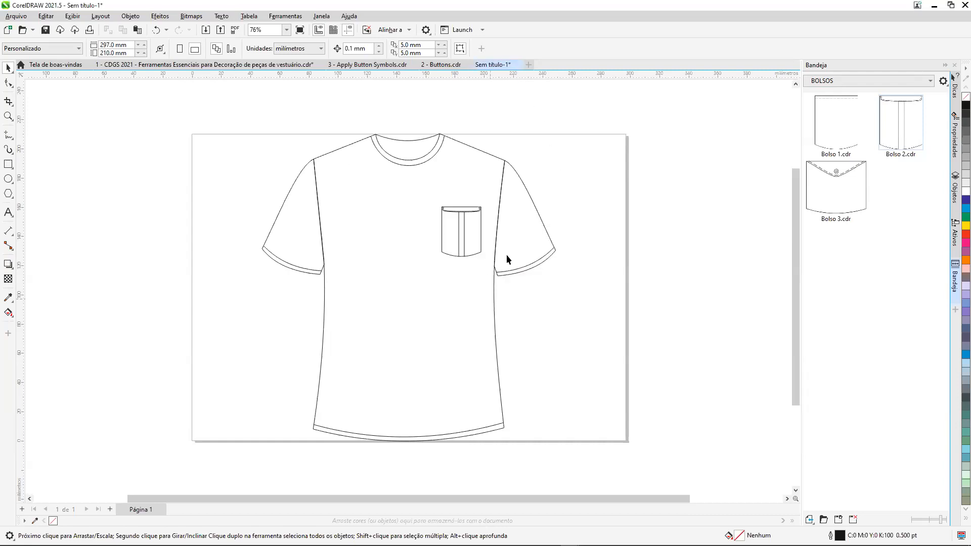
left_click(136, 66)
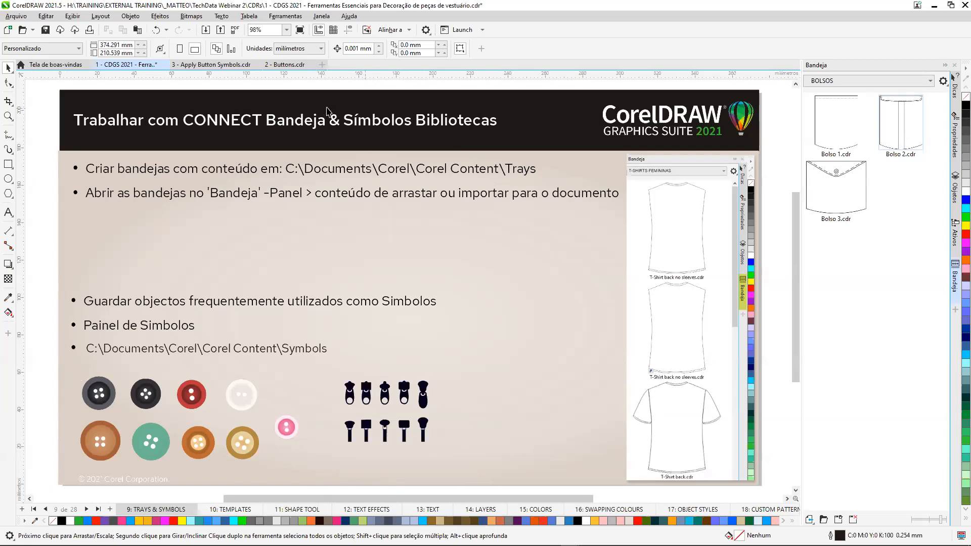
left_click(205, 68)
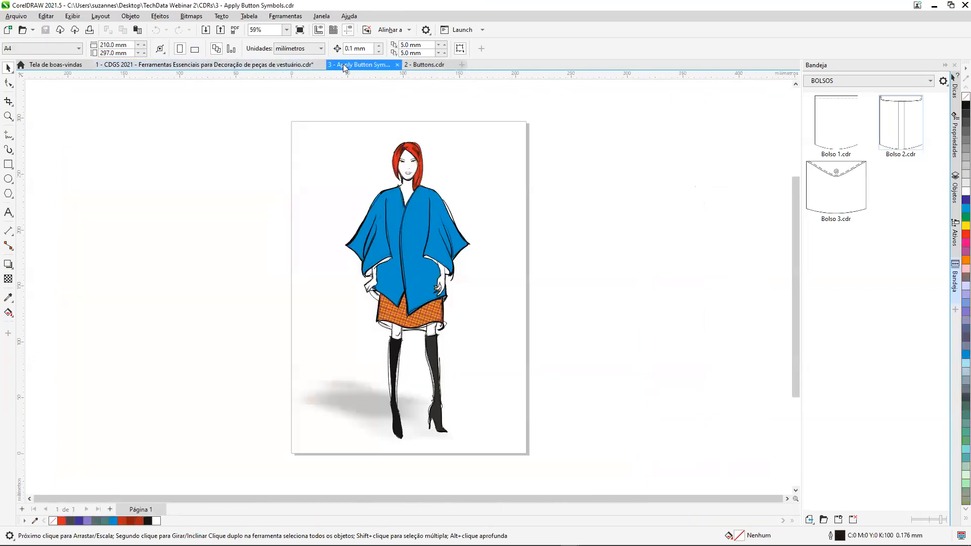
Switch to the document 2 - Buttons.cdr, and show the symbol list (Símbolos) of the active document.
left_click(410, 64)
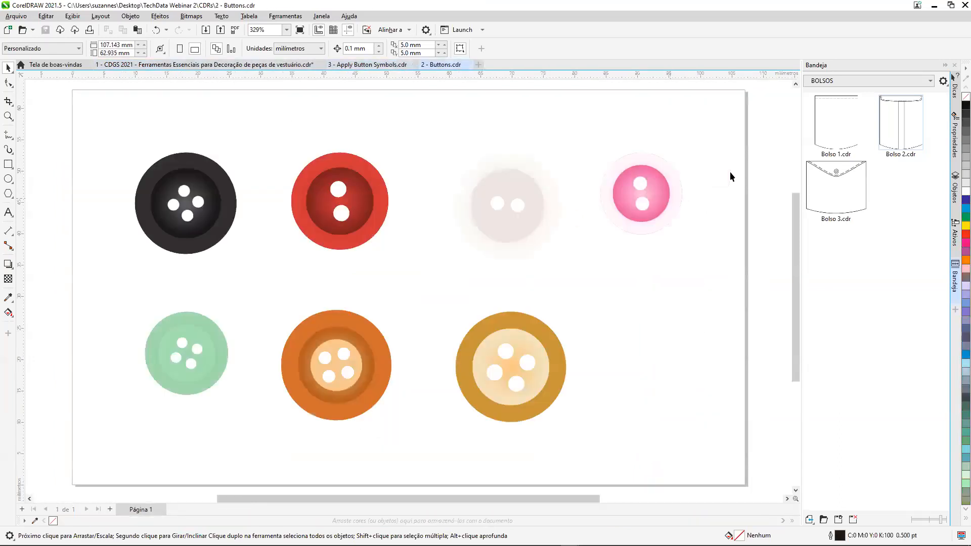
left_click(955, 310)
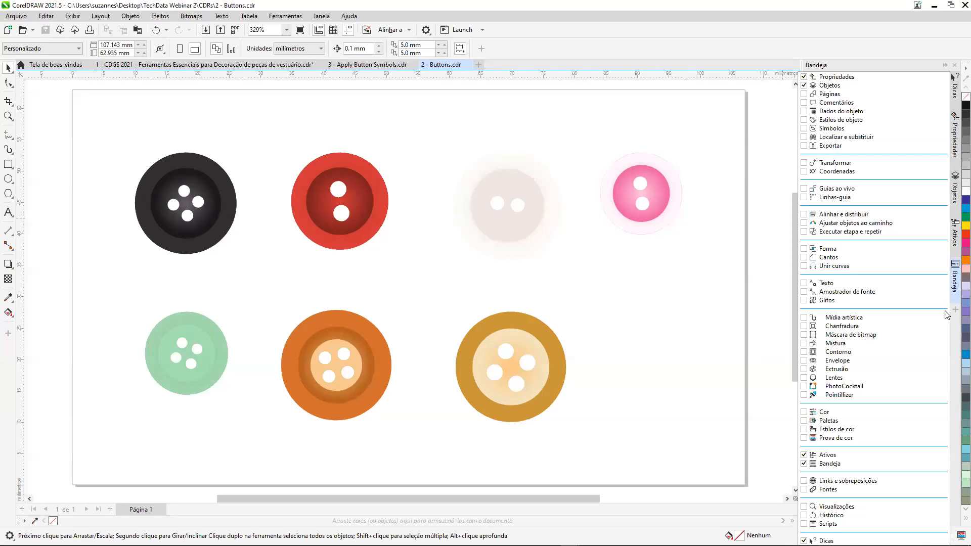
left_click(804, 129)
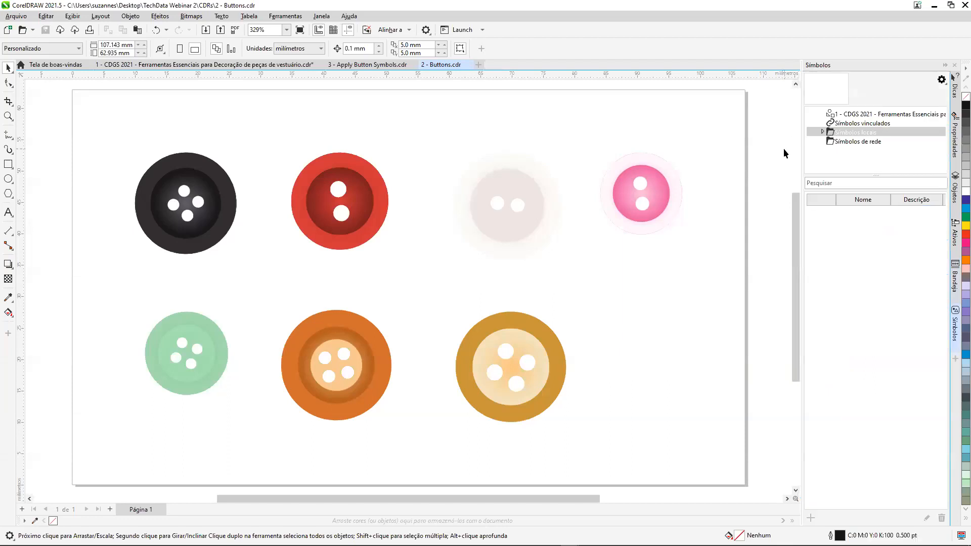
left_click(862, 114)
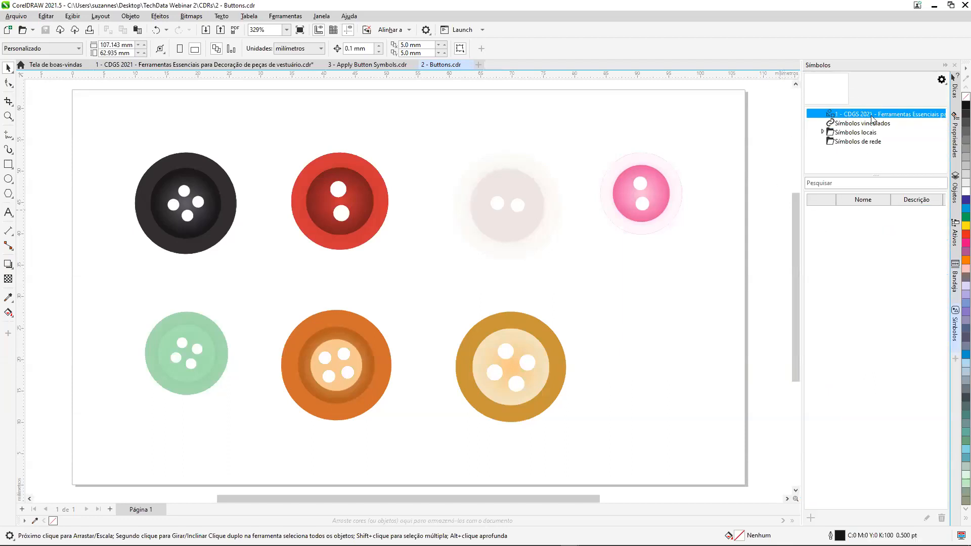
Turn each of the seven buttons on the page into a symbol, starting with the pink one and ending with the green one.
left_click_drag(651, 198, 840, 248)
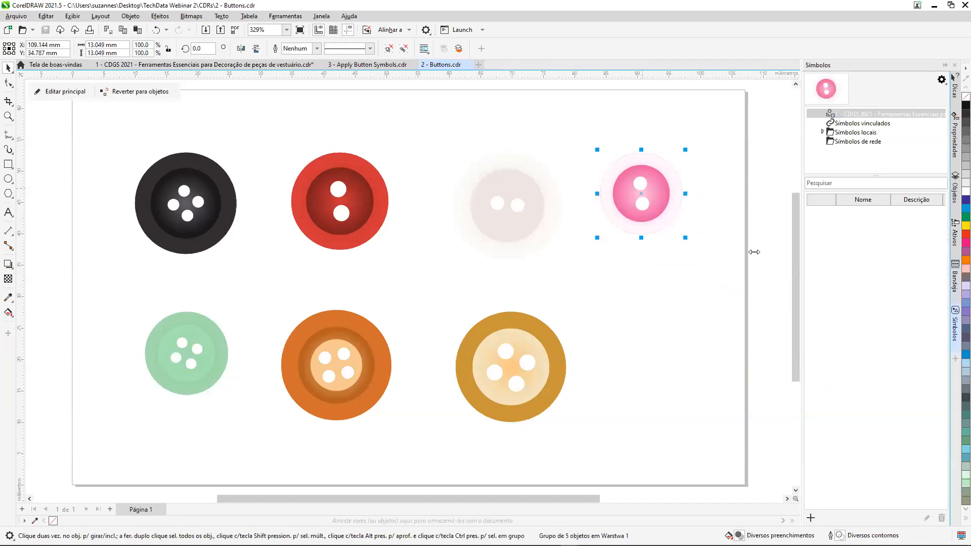
left_click_drag(502, 210, 825, 266)
left_click_drag(334, 204, 826, 271)
left_click_drag(547, 369, 842, 301)
left_click_drag(351, 367, 830, 324)
left_click_drag(140, 221, 842, 334)
left_click_drag(190, 353, 819, 358)
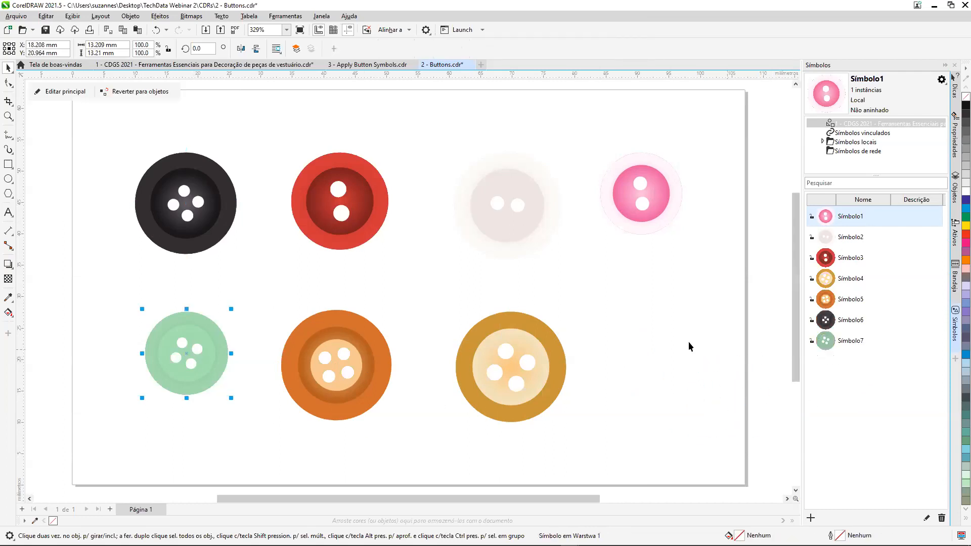
left_click(636, 313)
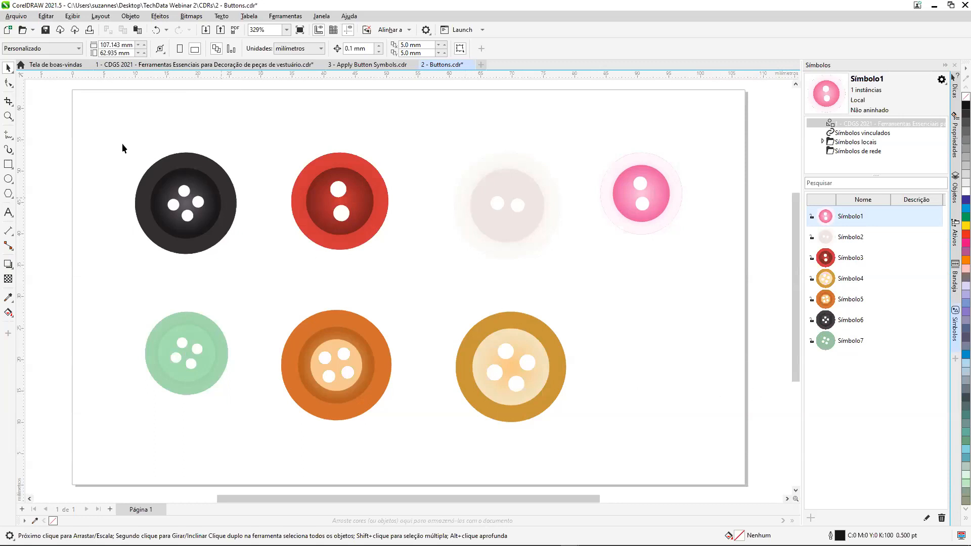
Save the buttons as the Corel symbol library 2 - Buttons.csl (version 23.0) in Documents\Corel\Corel Content\Symbols.
left_click(16, 16)
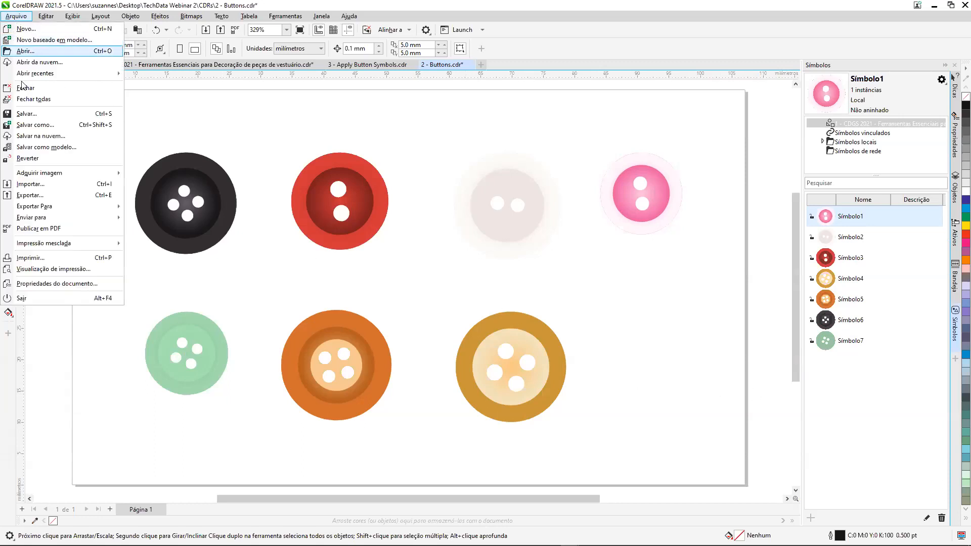
left_click(50, 126)
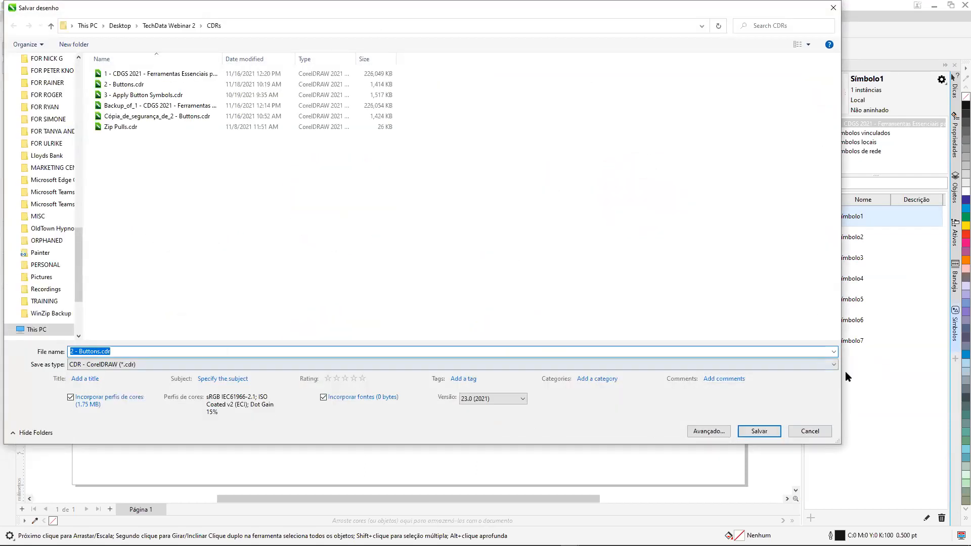
left_click(833, 366)
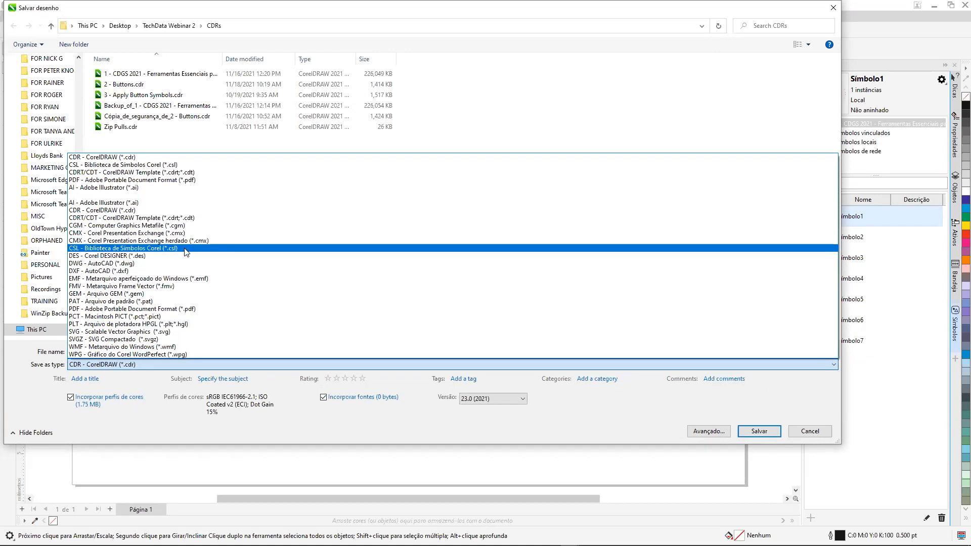
left_click(186, 248)
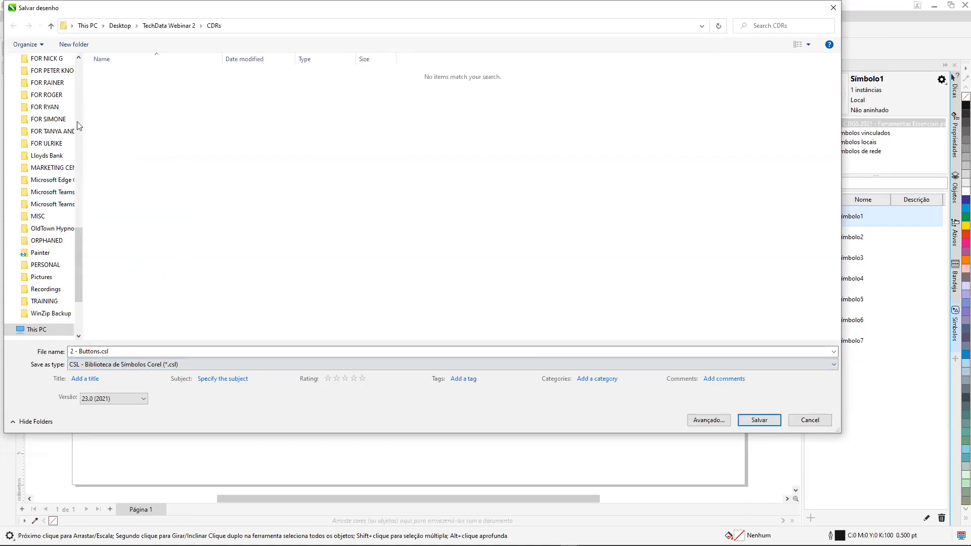
left_click_drag(80, 247, 95, 98)
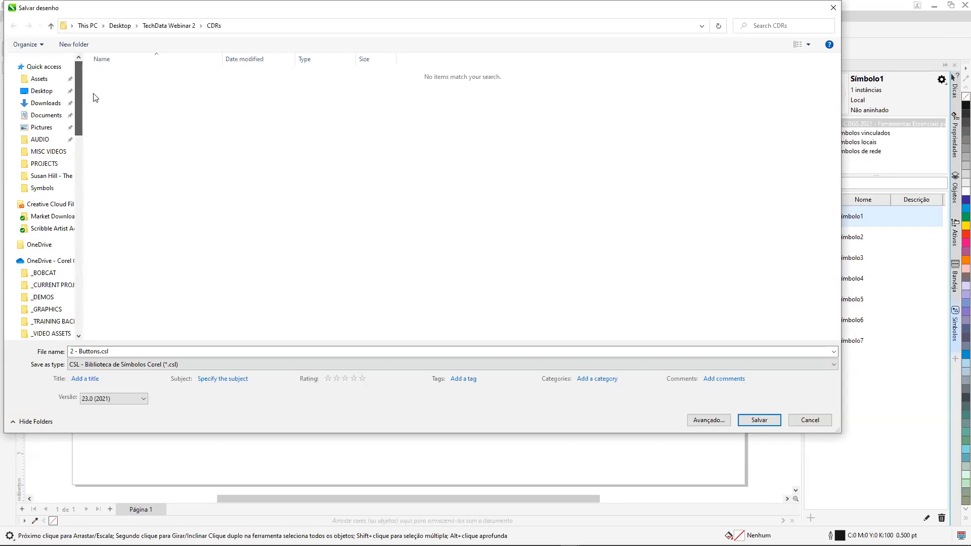
left_click(58, 116)
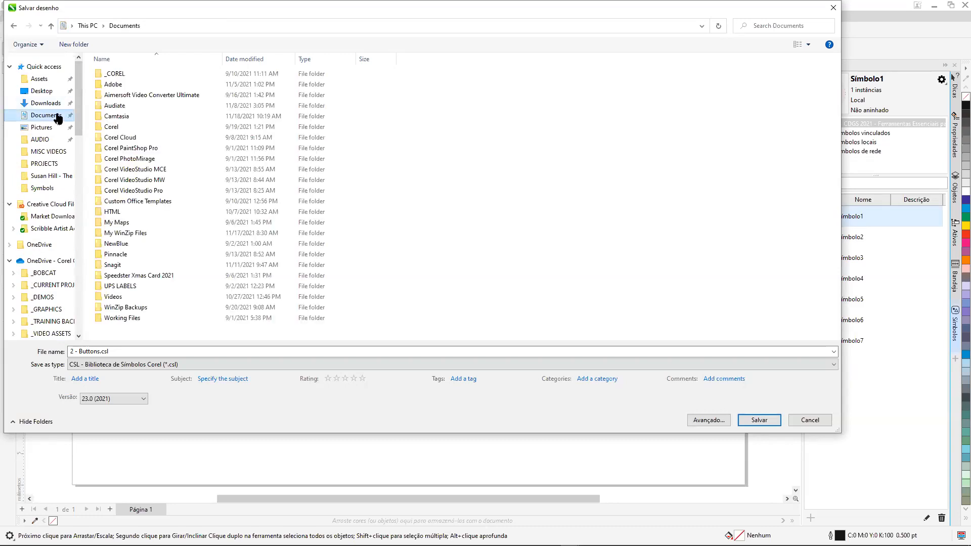
double_click(113, 127)
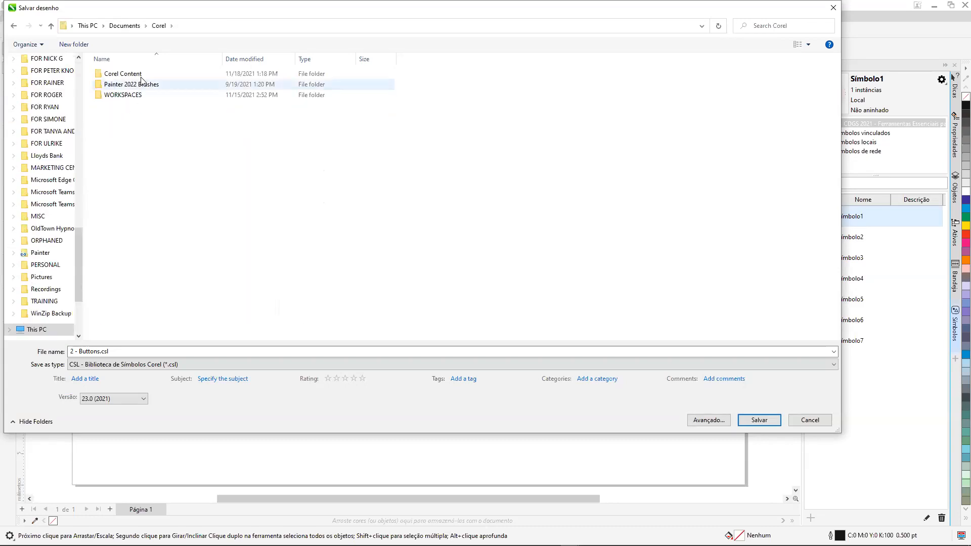
double_click(133, 75)
double_click(115, 223)
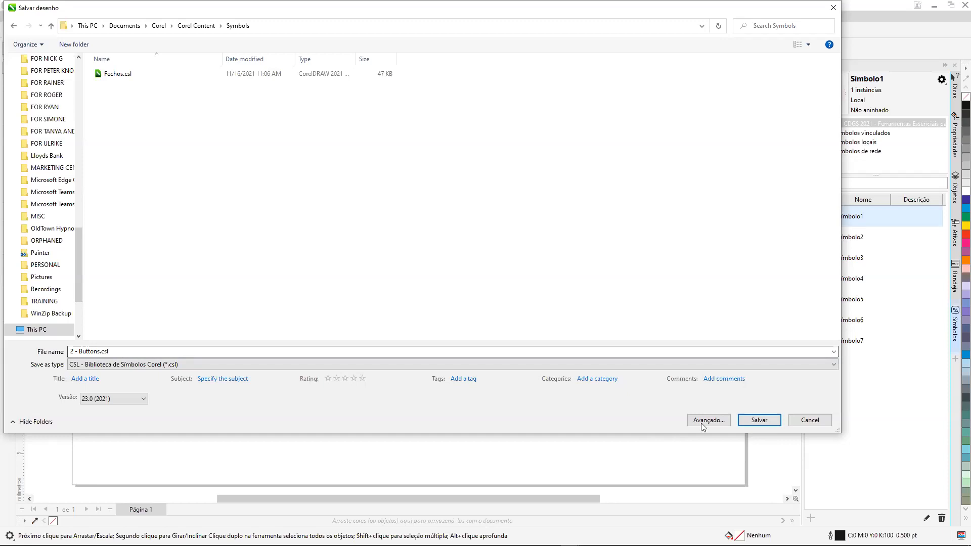
left_click(759, 421)
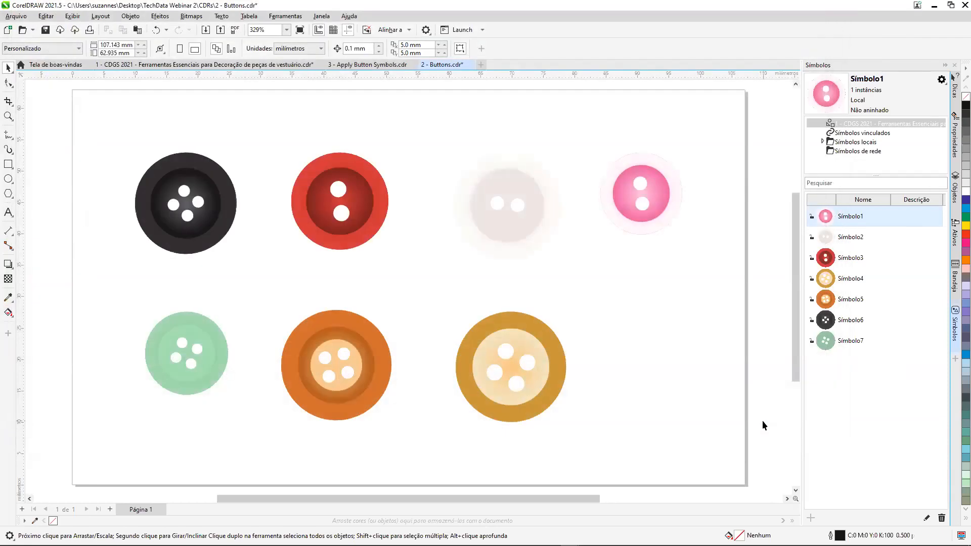
Expand the Symbols folder under the local symbols (Símbolos locais), and close the document 2 - Buttons.csl.
left_click(824, 143)
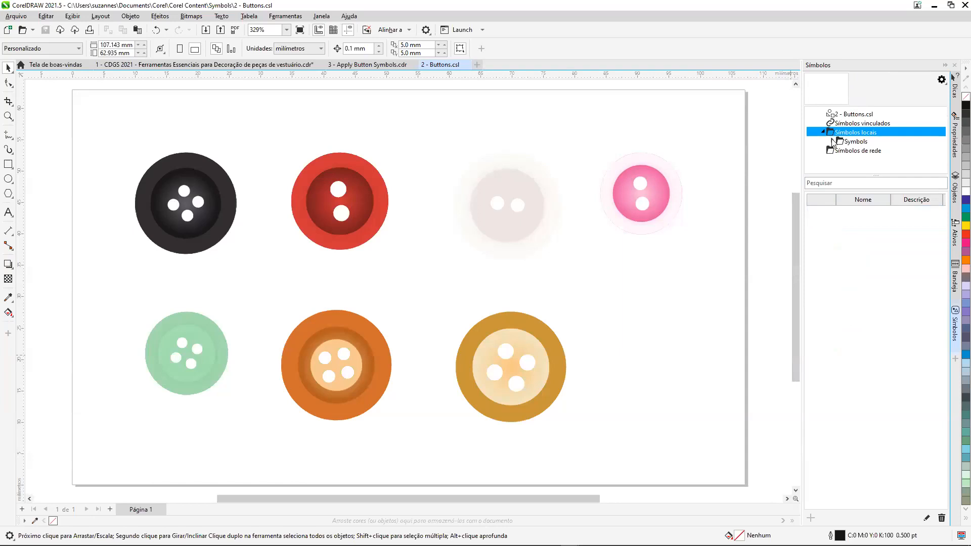
left_click(833, 142)
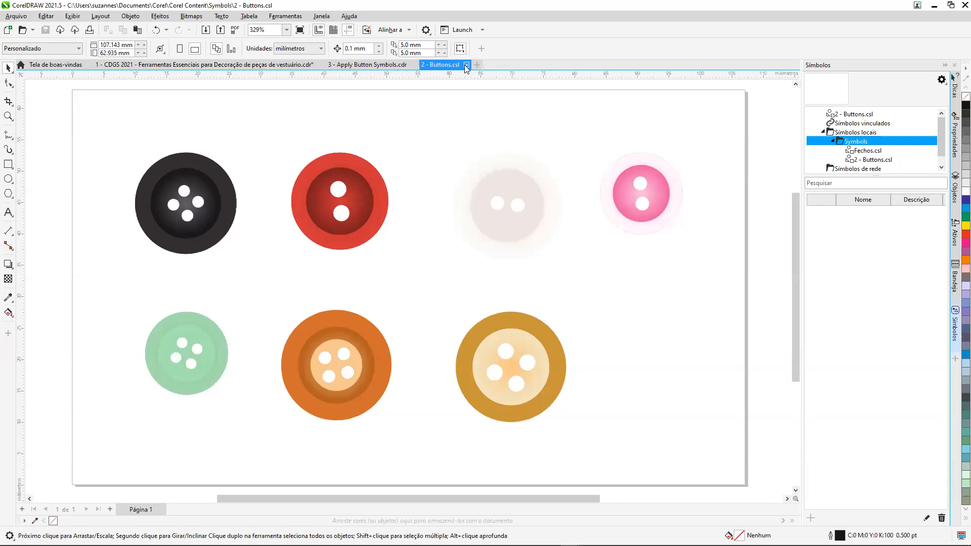
left_click(467, 65)
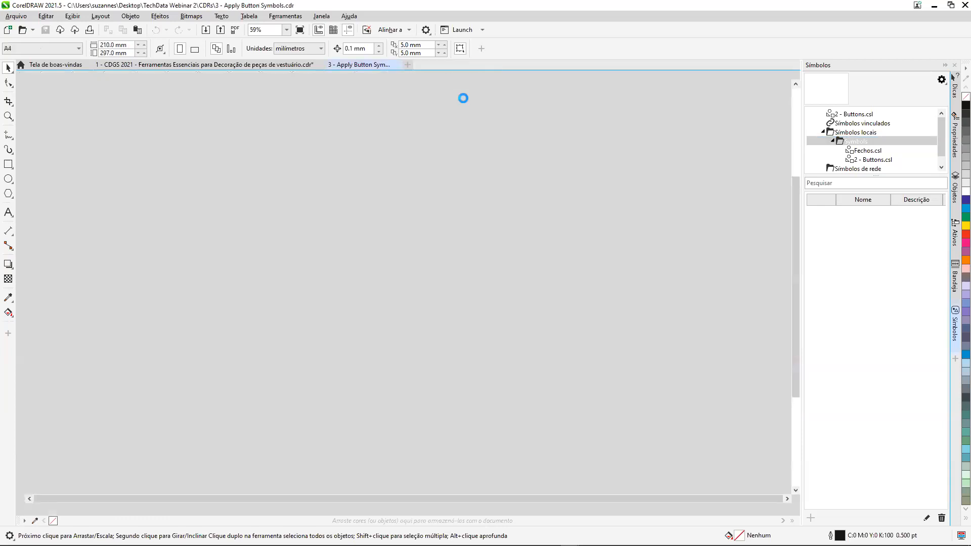
Place four instances of the pink button Símbolo1 from the 2 - Buttons.csl library in a column beside the blue coat.
key("z")
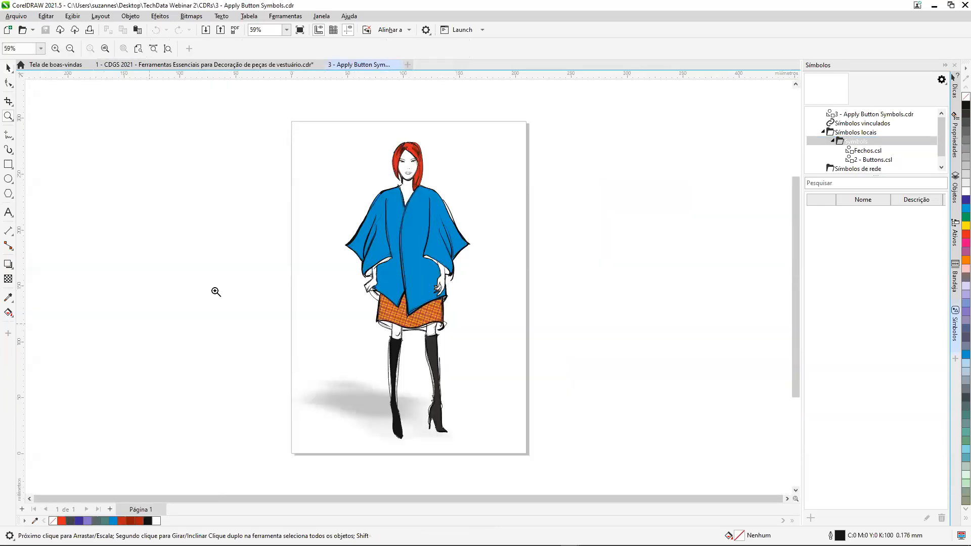
left_click_drag(320, 179, 514, 337)
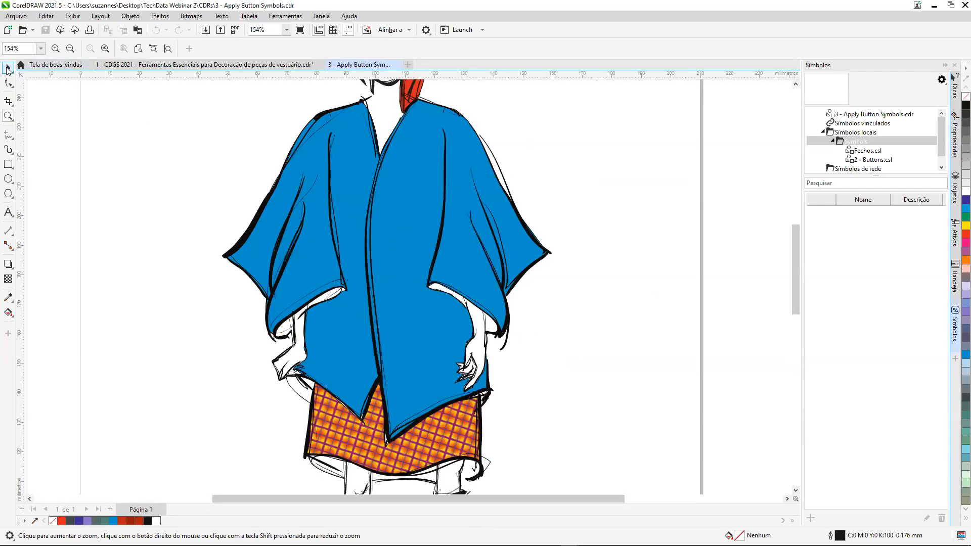
left_click(7, 69)
left_click(863, 161)
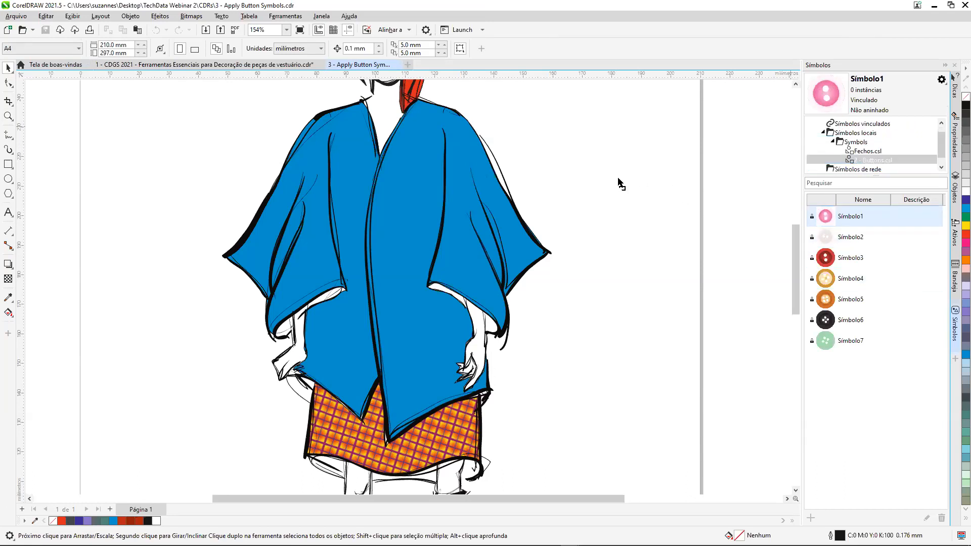
left_click_drag(618, 179, 618, 179)
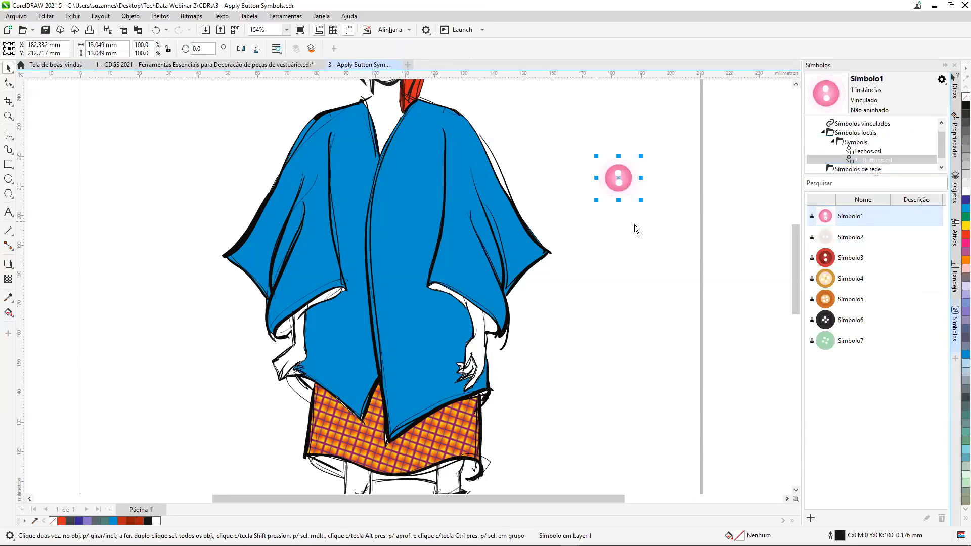
left_click(615, 228)
left_click_drag(635, 281, 618, 285)
left_click_drag(825, 217, 611, 341)
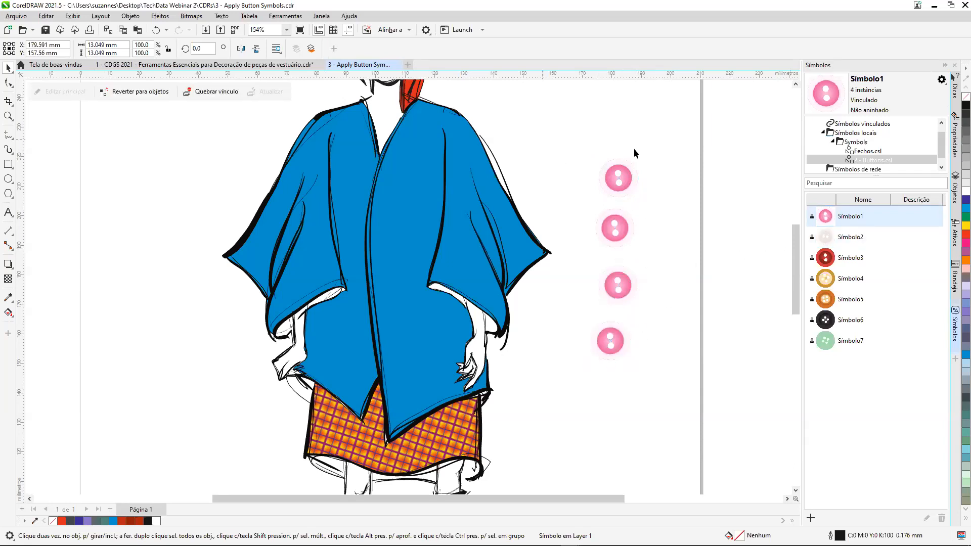
Align the four pink buttons on a common vertical centre line, and scale them down together.
left_click_drag(672, 399, 672, 396)
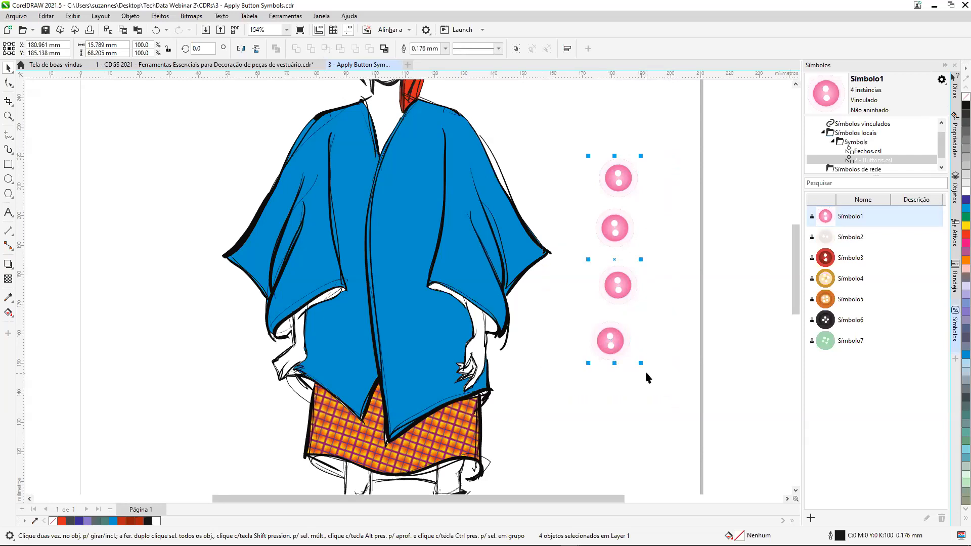
key("c")
left_click_drag(641, 365, 618, 339)
Move the four pink buttons one by one onto the coat, spaced down along its front opening.
left_click_drag(607, 167, 390, 174)
left_click_drag(606, 184, 386, 208)
left_click_drag(604, 210, 389, 244)
left_click_drag(608, 233, 390, 273)
left_click(642, 240)
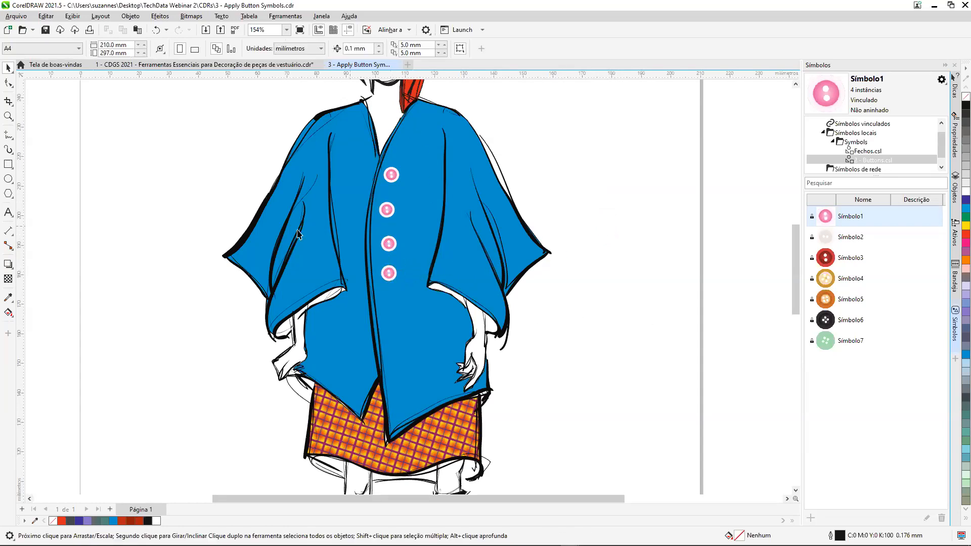
Save a copy of the coat drawing as 3 - Apply Button Symbols.cdr on the Desktop.
left_click(18, 18)
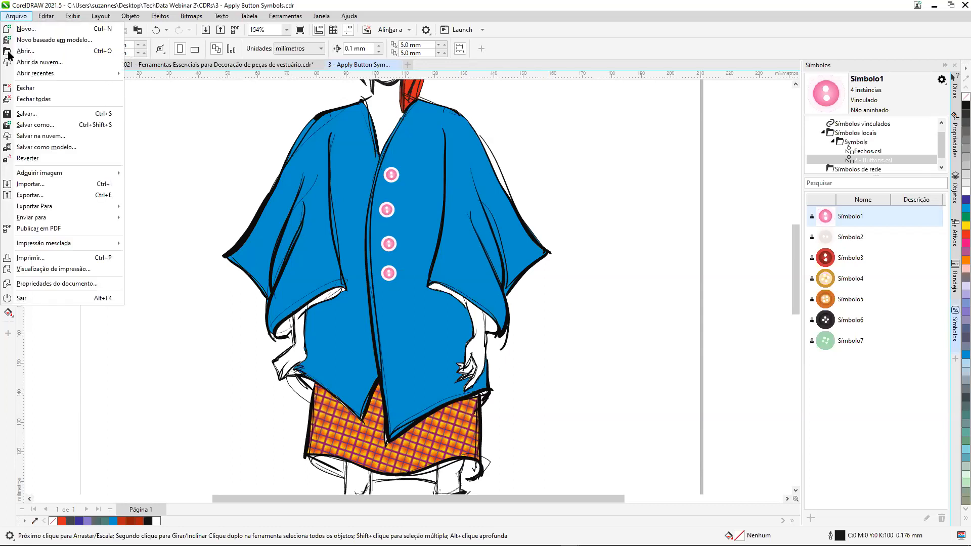
left_click(49, 125)
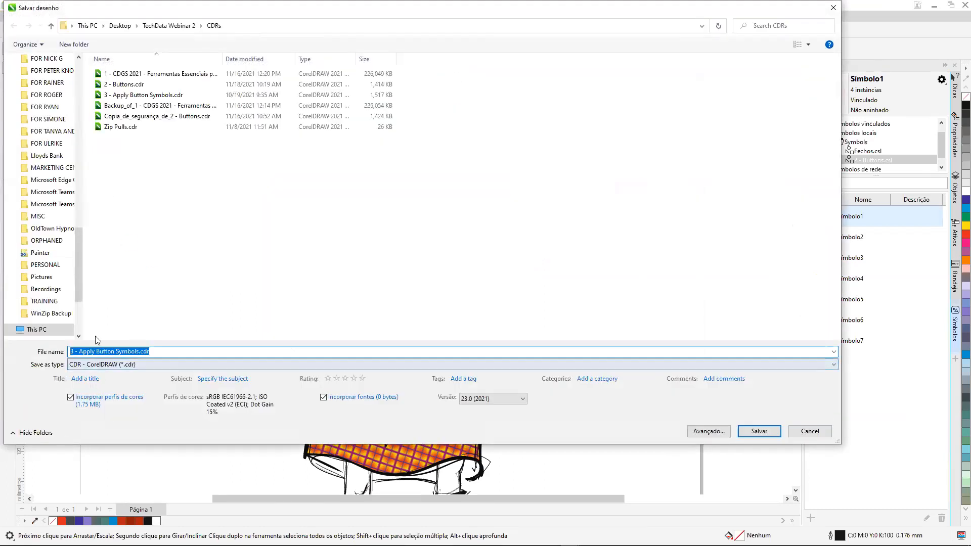
scroll(78, 248, "up", 10)
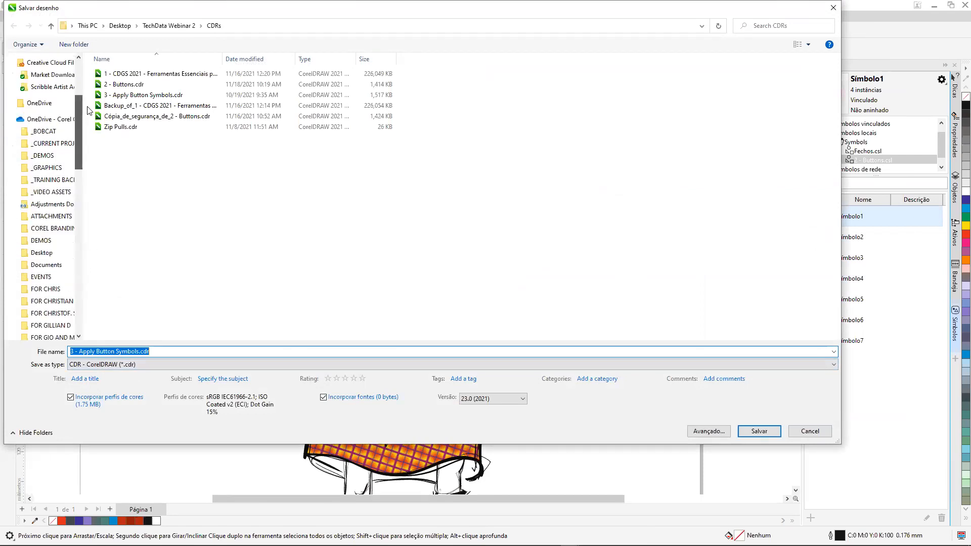
left_click(37, 91)
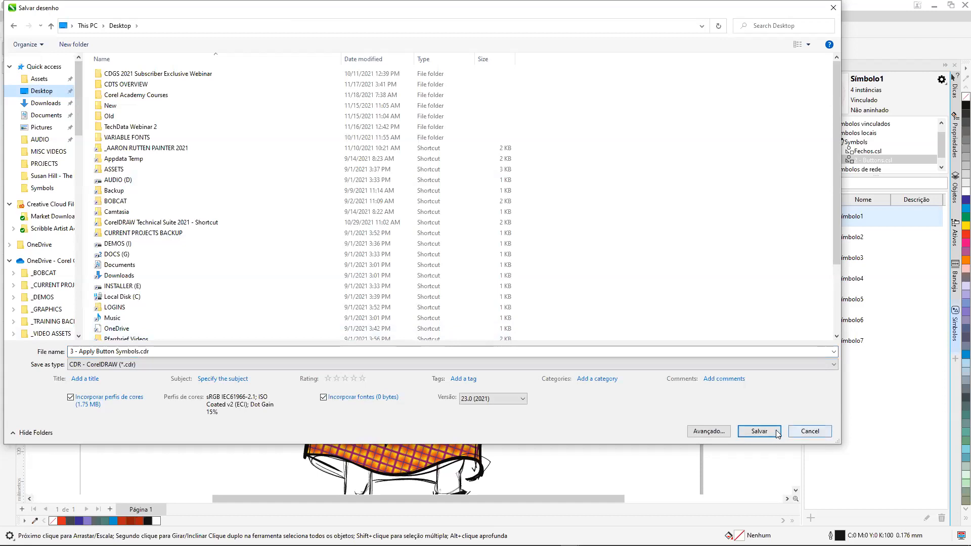
left_click(759, 431)
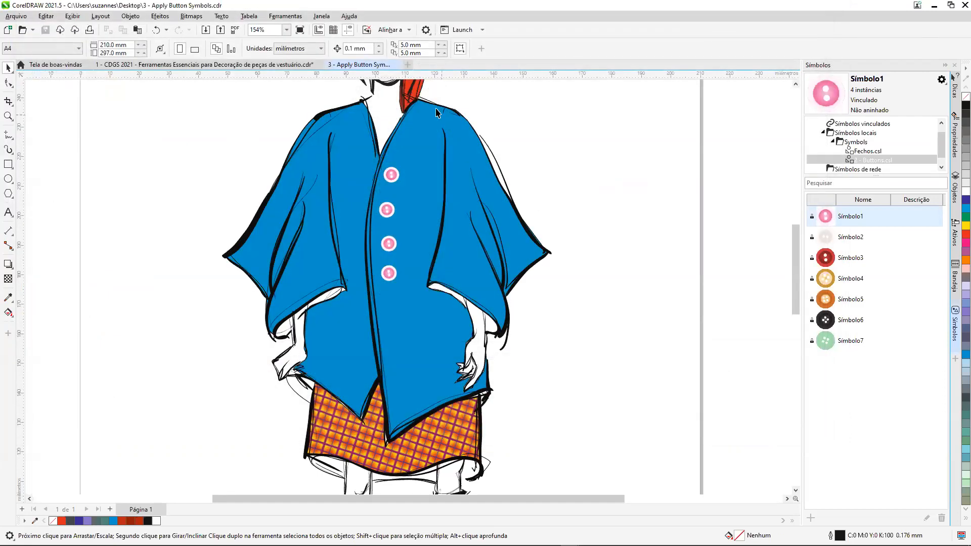
Close 3 - Apply Button Symbols.cdr, and reopen the recently used symbol library 2 - Buttons.csl.
left_click(398, 65)
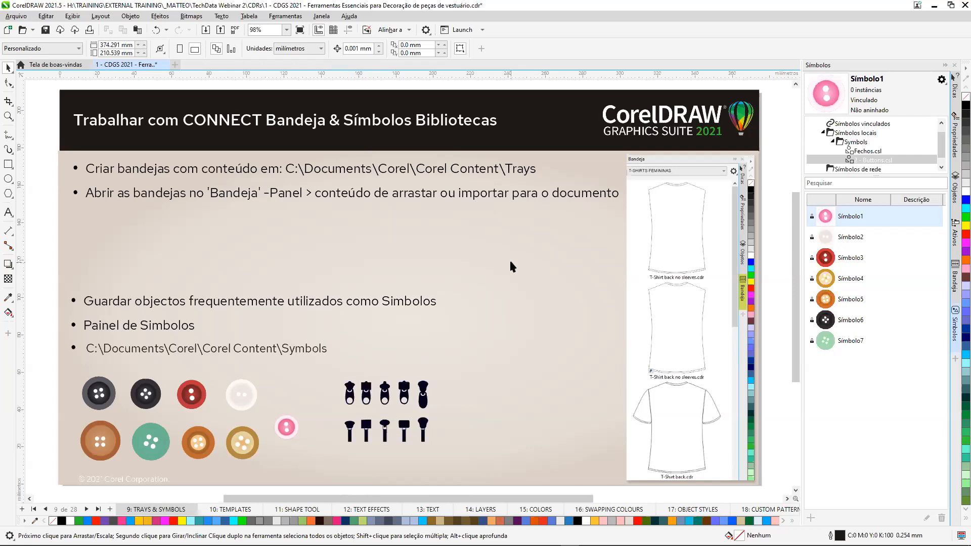
left_click(18, 16)
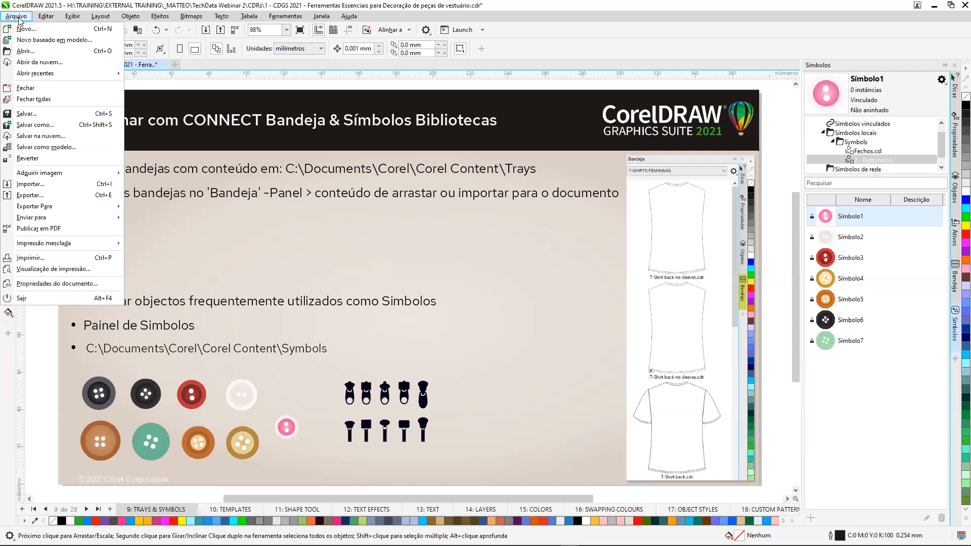
mouse_move(61, 73)
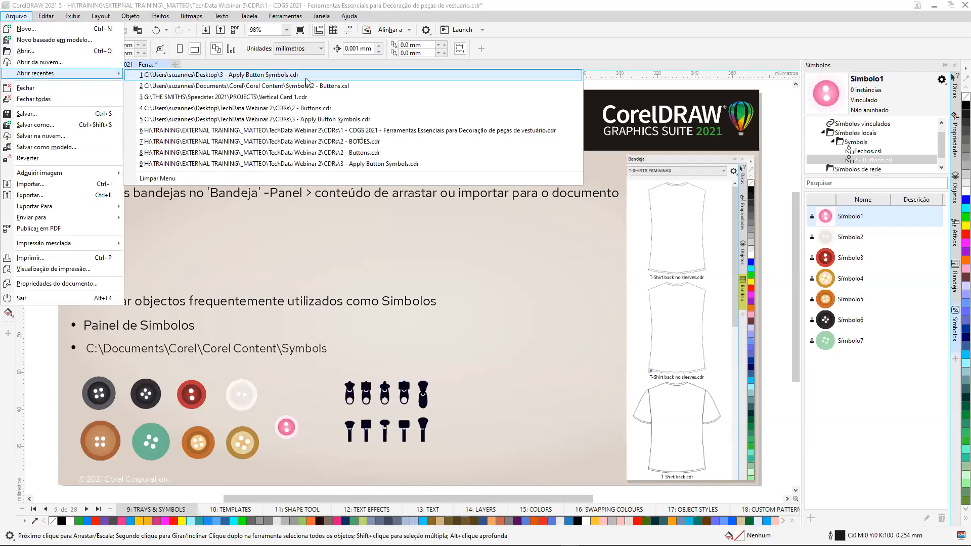
left_click(346, 87)
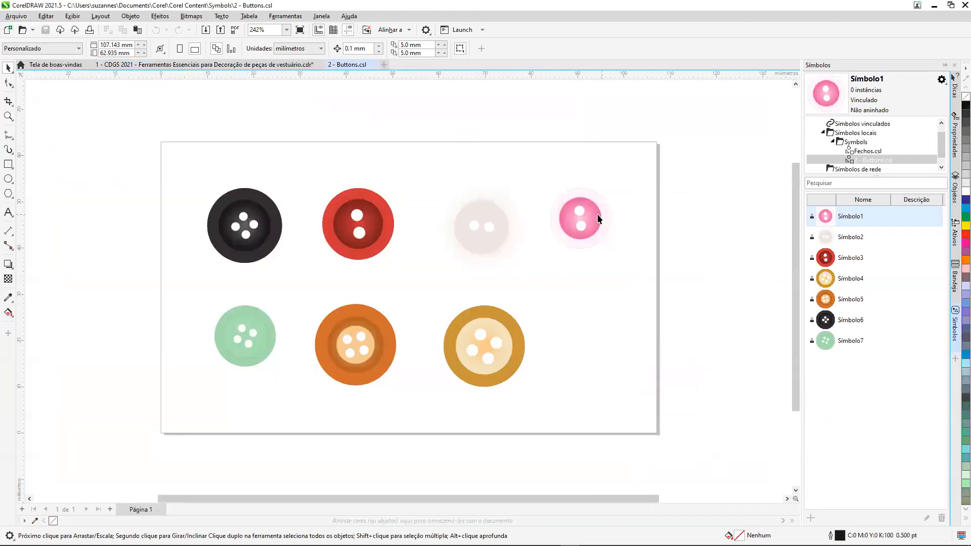
Open the pink button symbol's master for editing, and ungroup its parts.
left_click(582, 217)
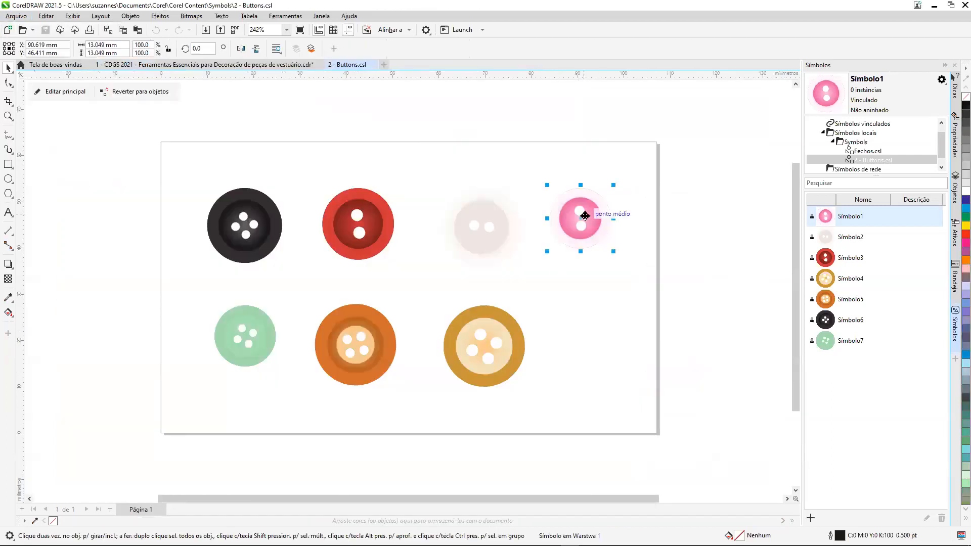
left_click(61, 96)
left_click(403, 289)
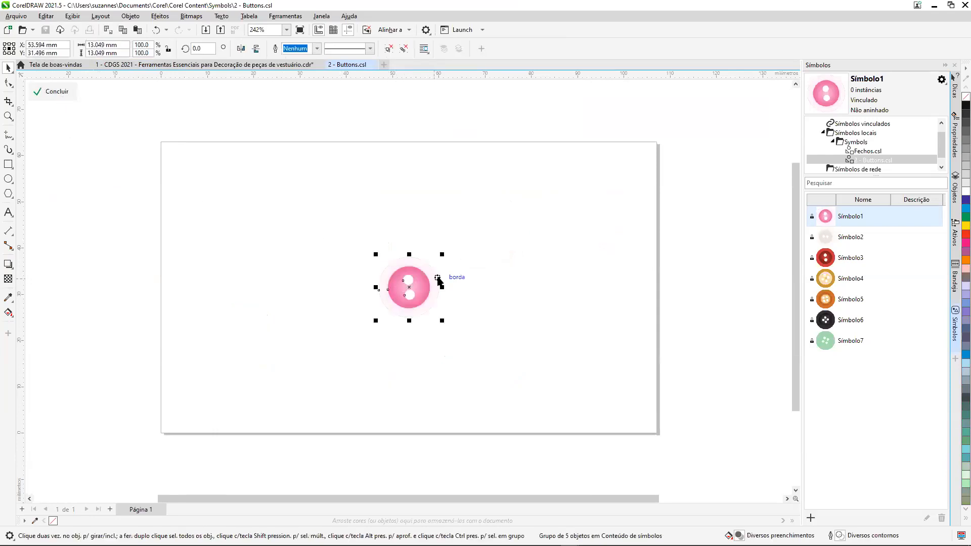
key("ctrl+u")
Recolour the symbol's outer rim bright blue and its inner disc dark violet-blue.
left_click(467, 268)
left_click(435, 275)
left_click(966, 208)
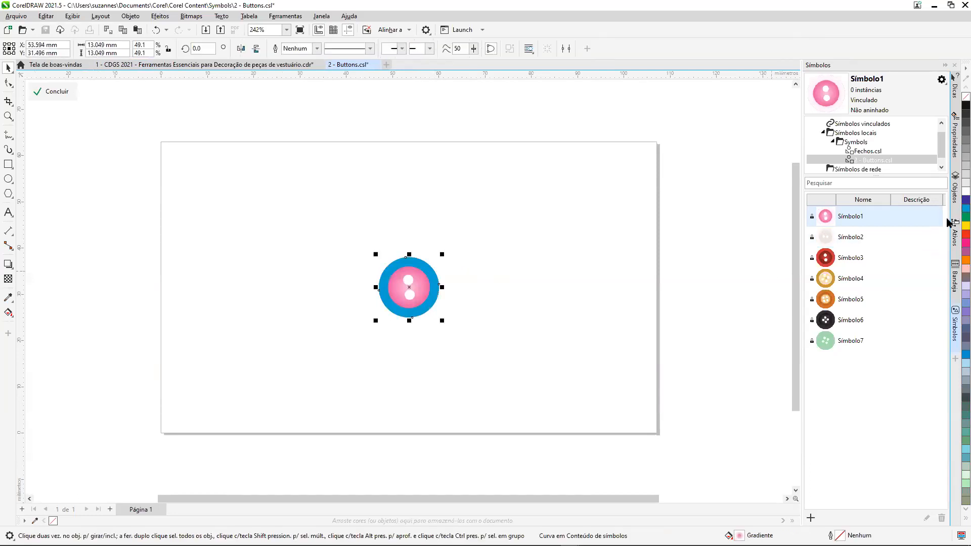
left_click(427, 287)
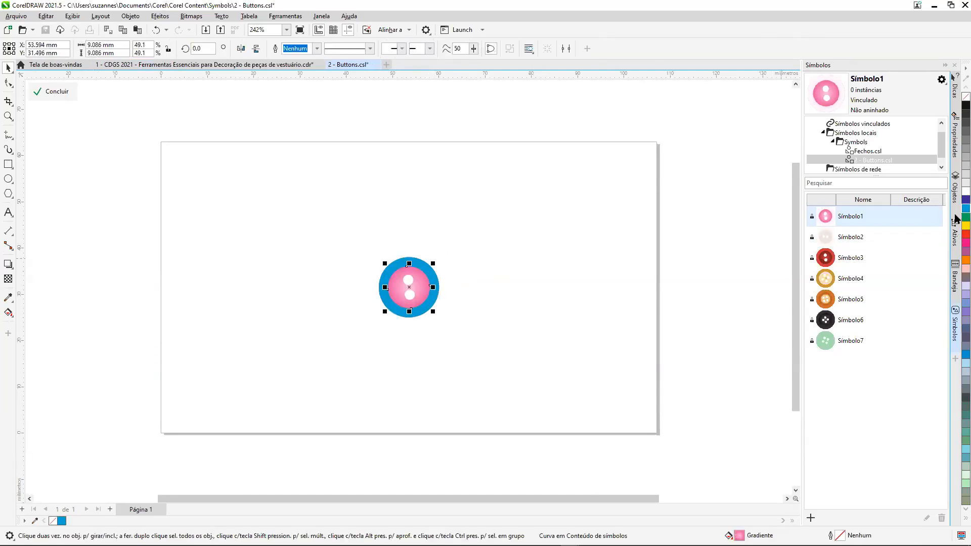
left_click(966, 199)
Group all the recoloured button parts again, and finish editing the symbol.
left_click_drag(351, 229, 482, 305)
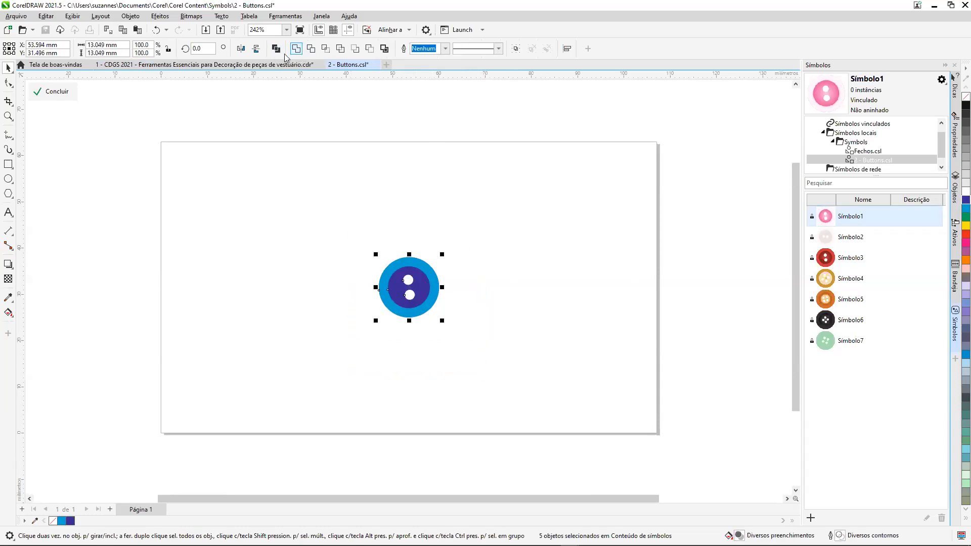
key("ctrl+g")
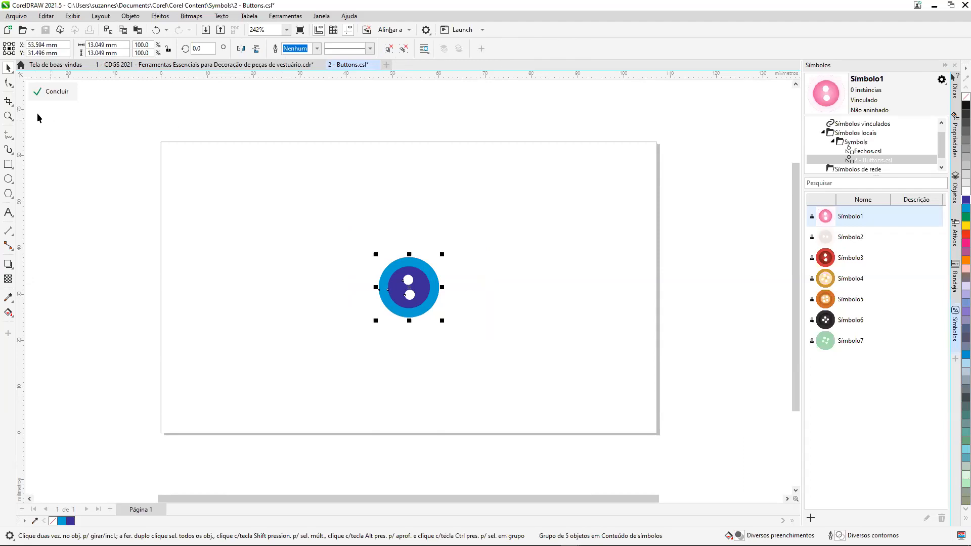
left_click(58, 94)
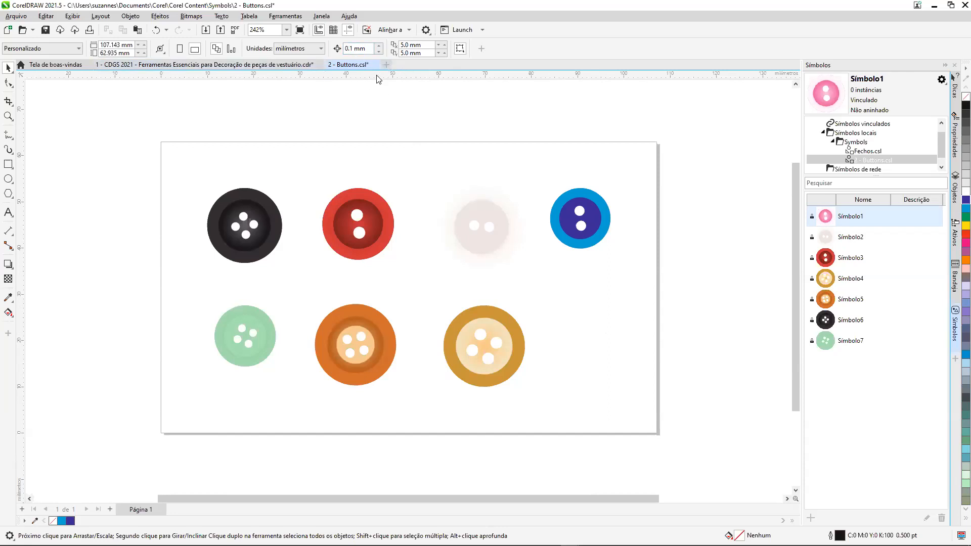
Save the changes to the symbol library 2 - Buttons.csl, and close it.
left_click(45, 30)
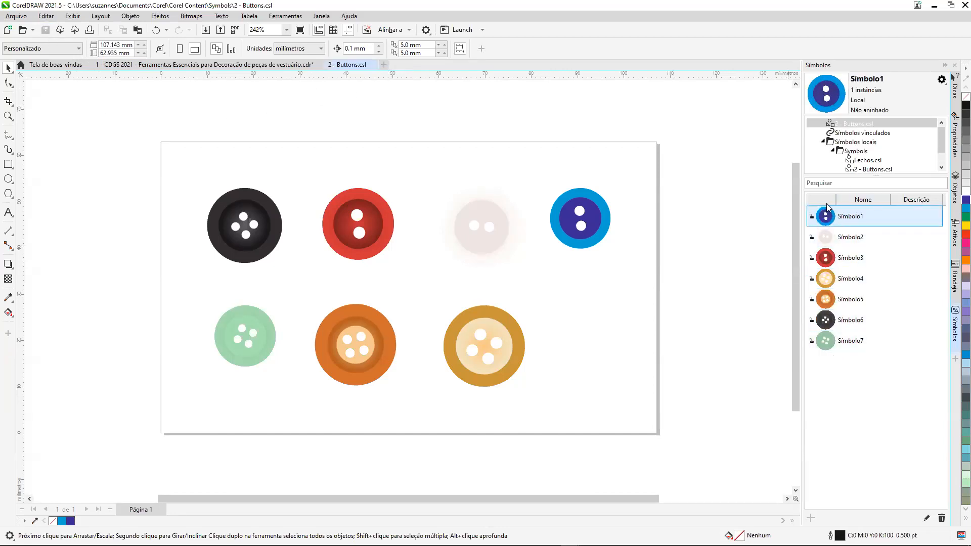
left_click(374, 64)
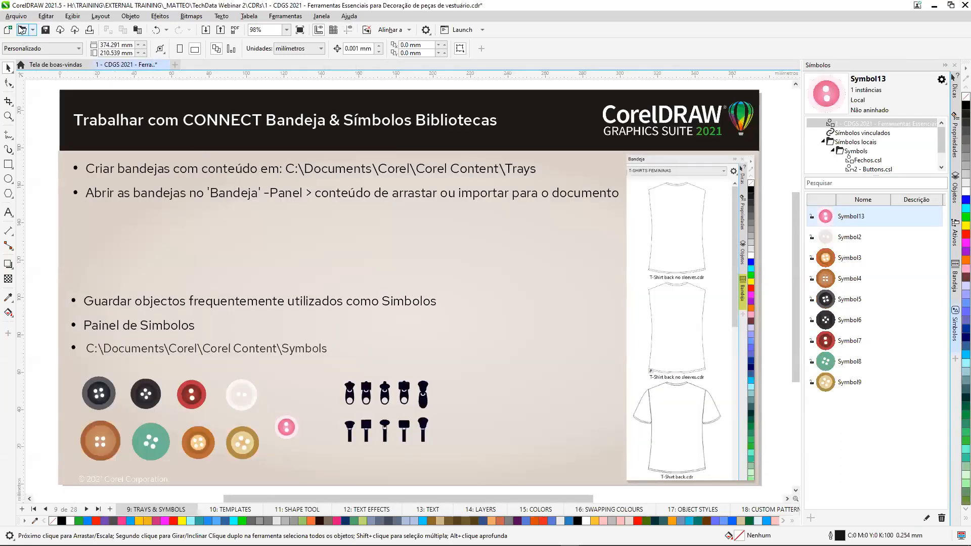
Reopen the recently used drawing 3 - Apply Button Symbols.cdr from the Desktop.
left_click(16, 17)
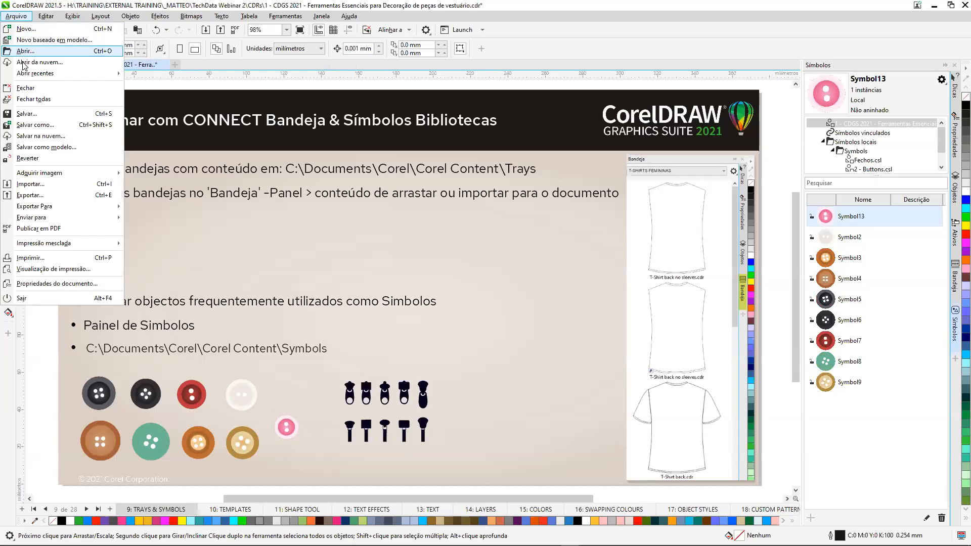
mouse_move(71, 73)
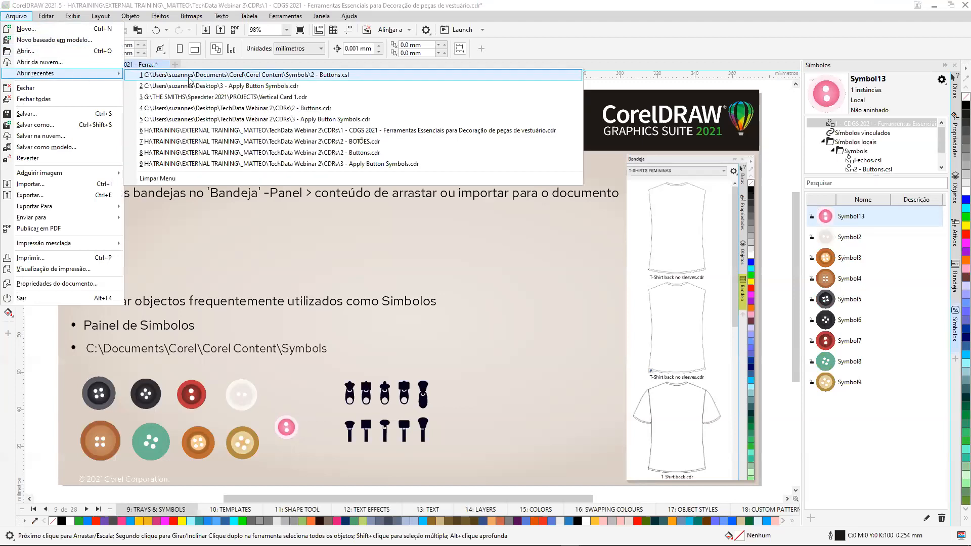
left_click(285, 87)
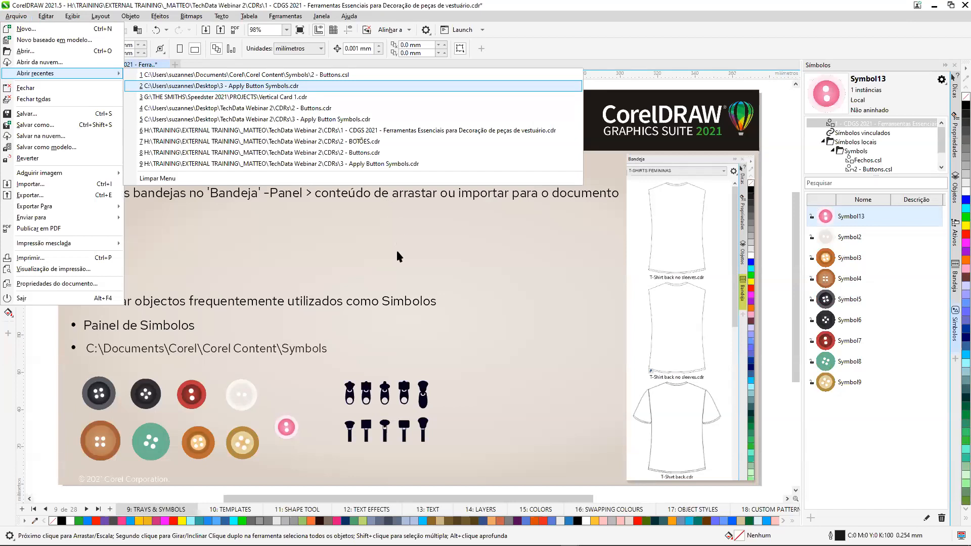
Update the coat's linked button symbols from the edited library, starting from the topmost button.
scroll(458, 220, "up", 4)
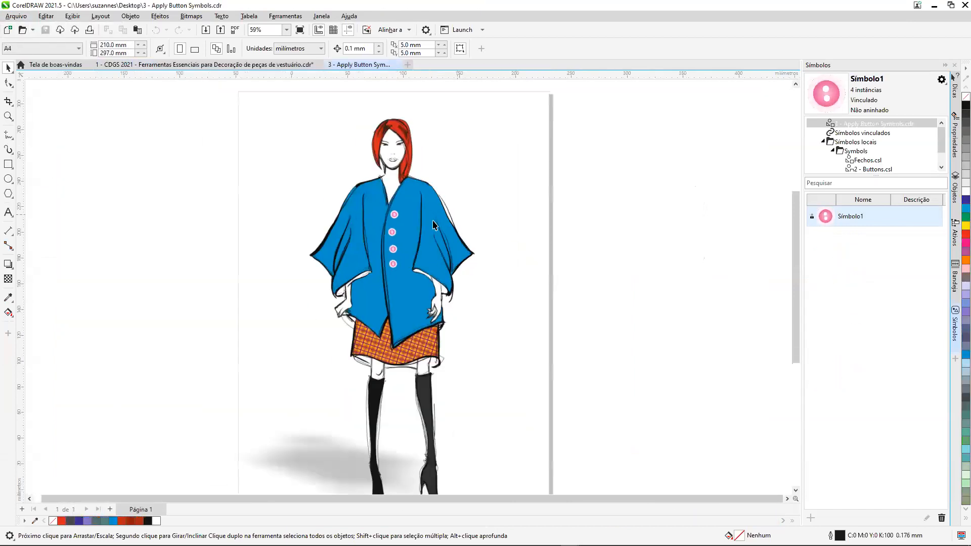
scroll(367, 219, "up", 3)
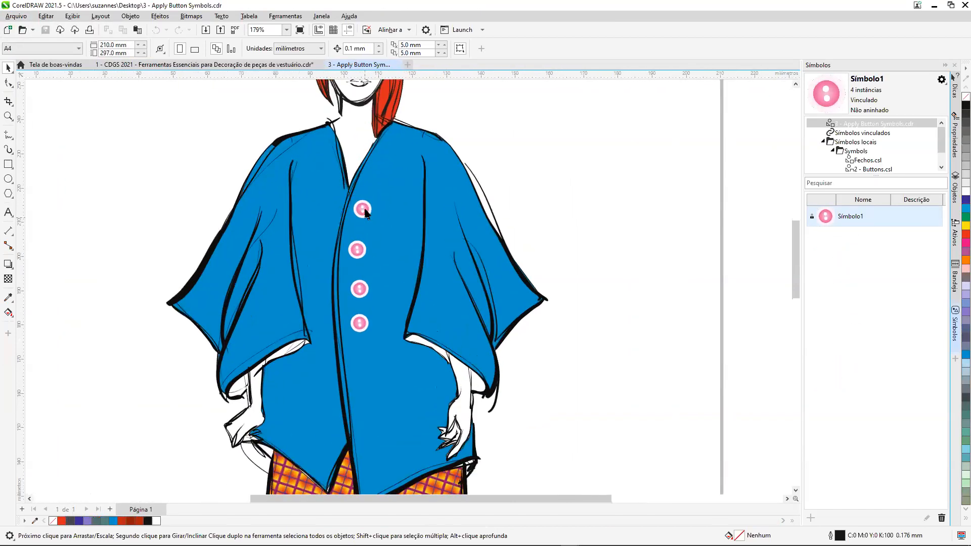
left_click(364, 209)
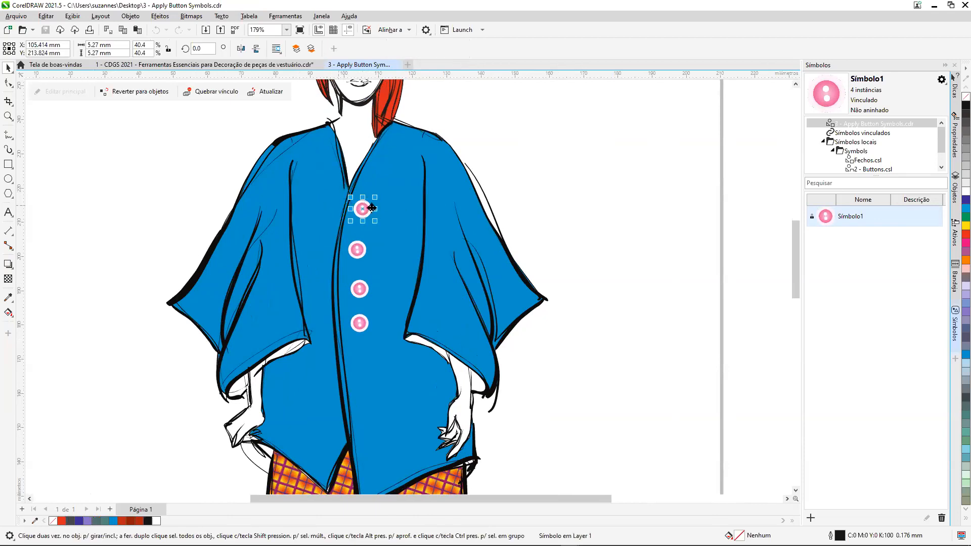
left_click(268, 93)
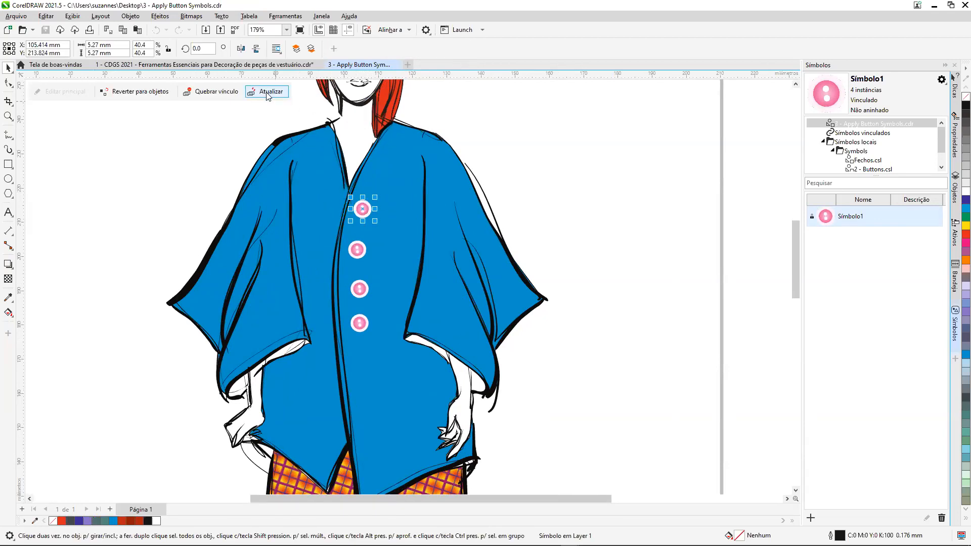
left_click(598, 180)
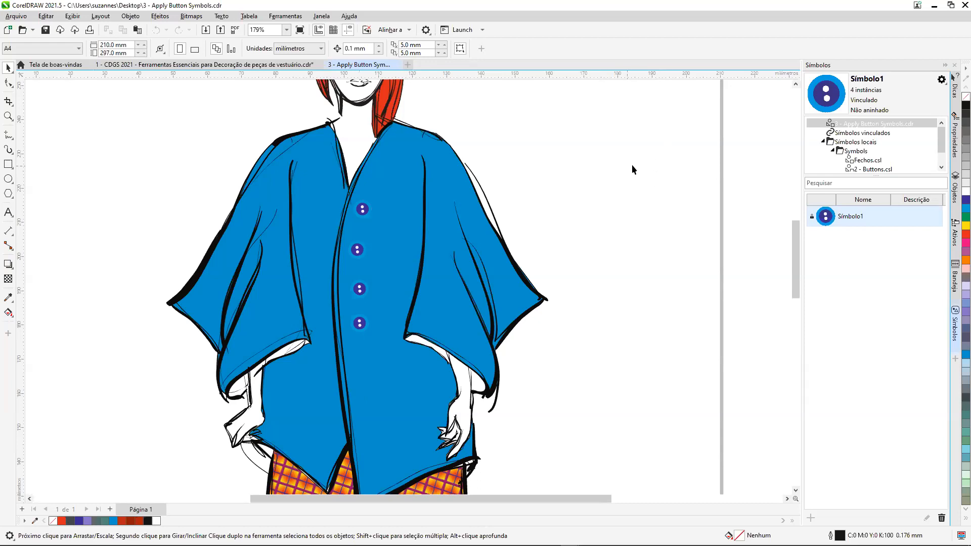
Close 3 - Apply Button Symbols.cdr without saving the changes.
left_click(398, 64)
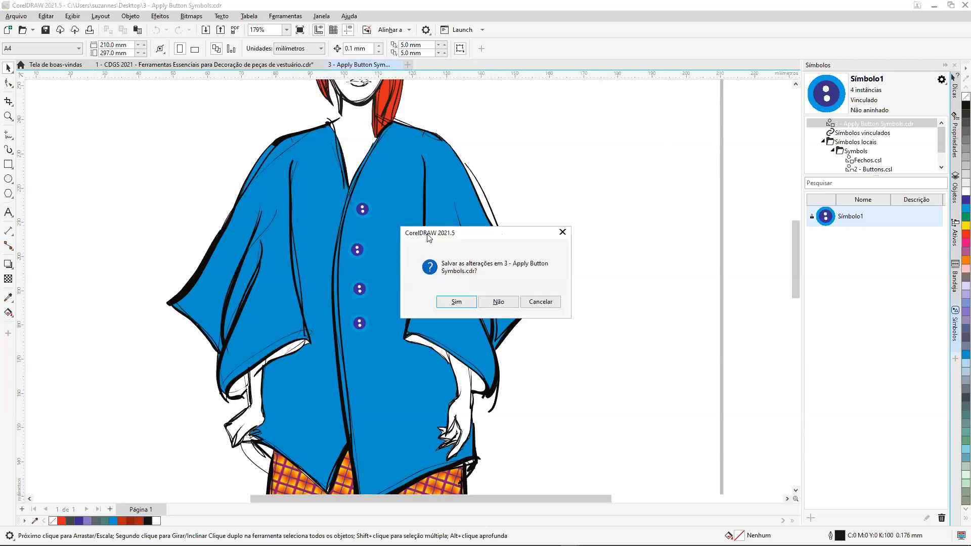
left_click(503, 303)
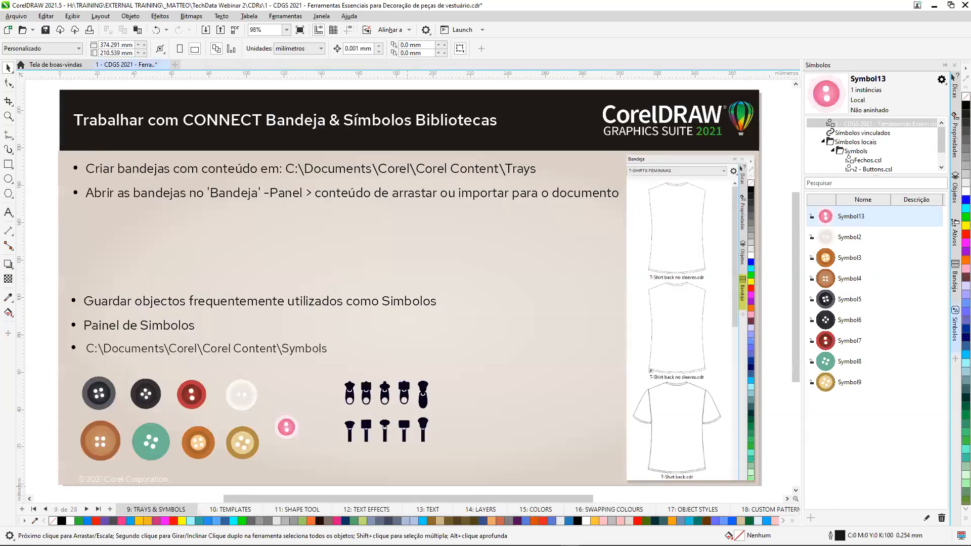
Go to page 10: TEMPLATES of the presentation, close the Símbolos docker and collapse the Bandeja docker.
left_click(87, 508)
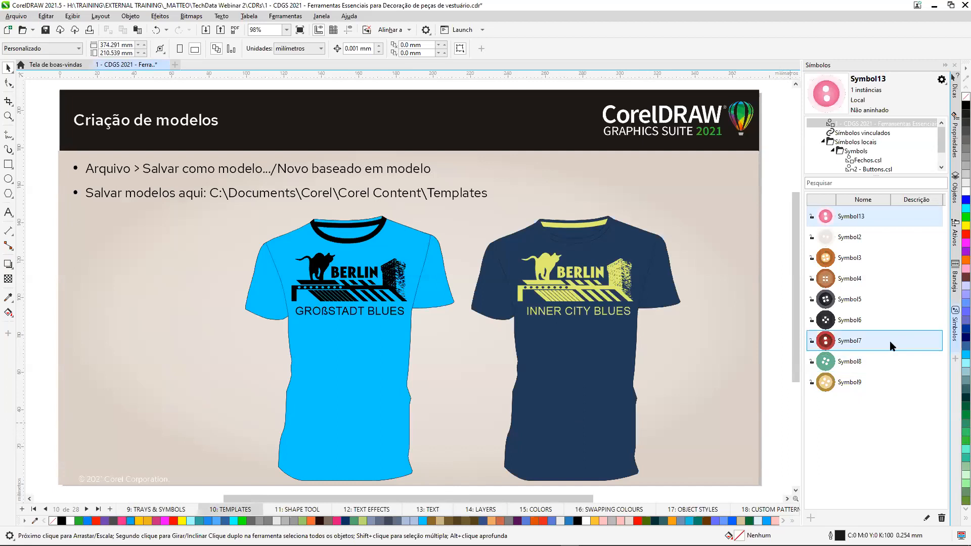
left_click(955, 349)
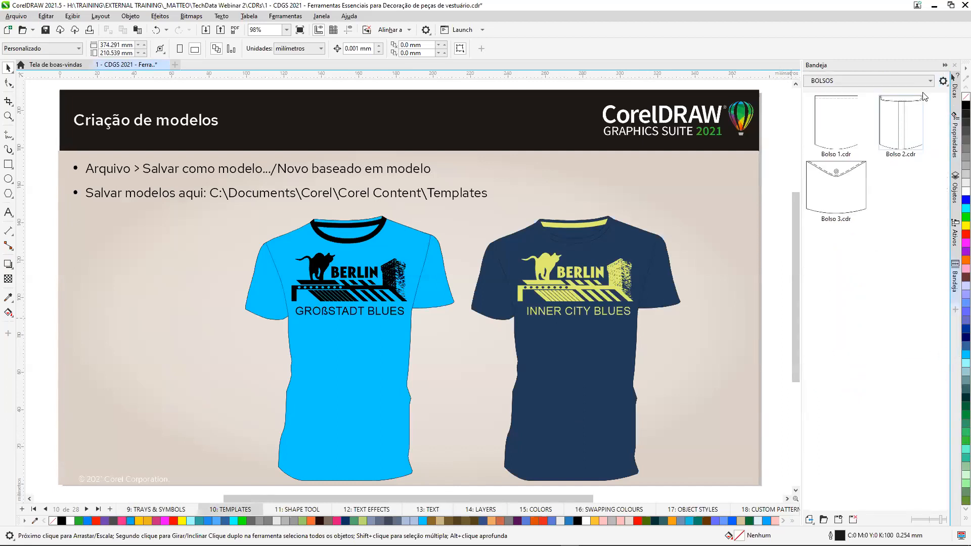
left_click(945, 66)
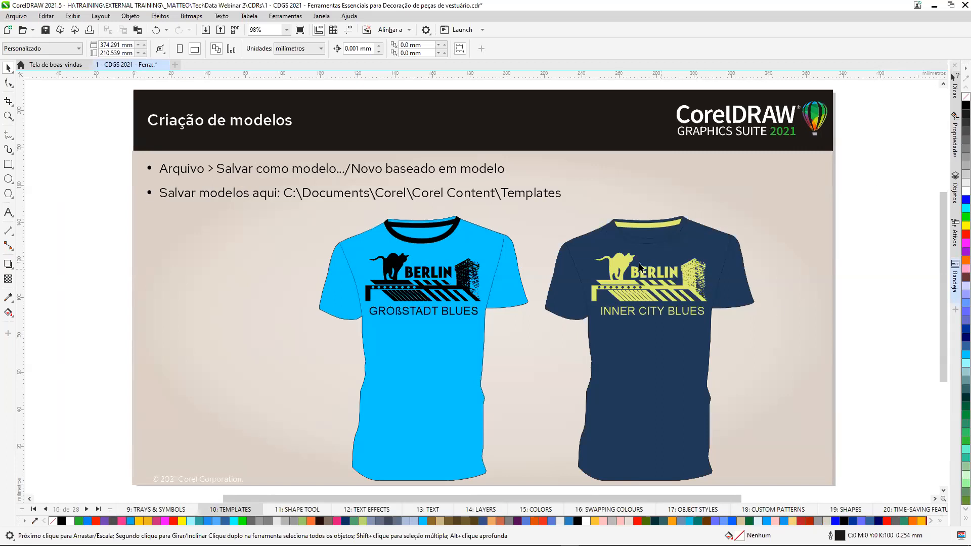
Save only the dark blue T-shirt group as a CorelDRAW template named T-shirt dark blue in the Templates folder.
left_click(623, 273)
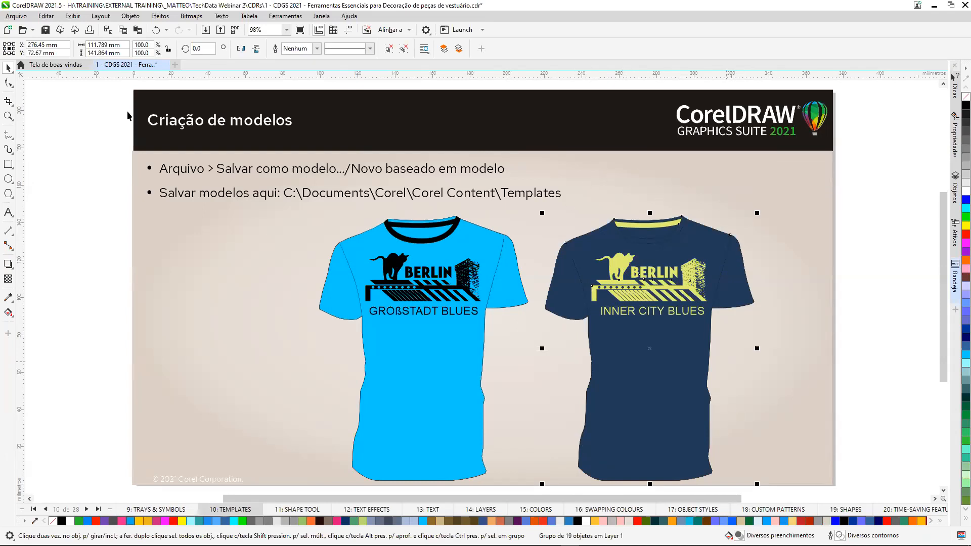
left_click(17, 16)
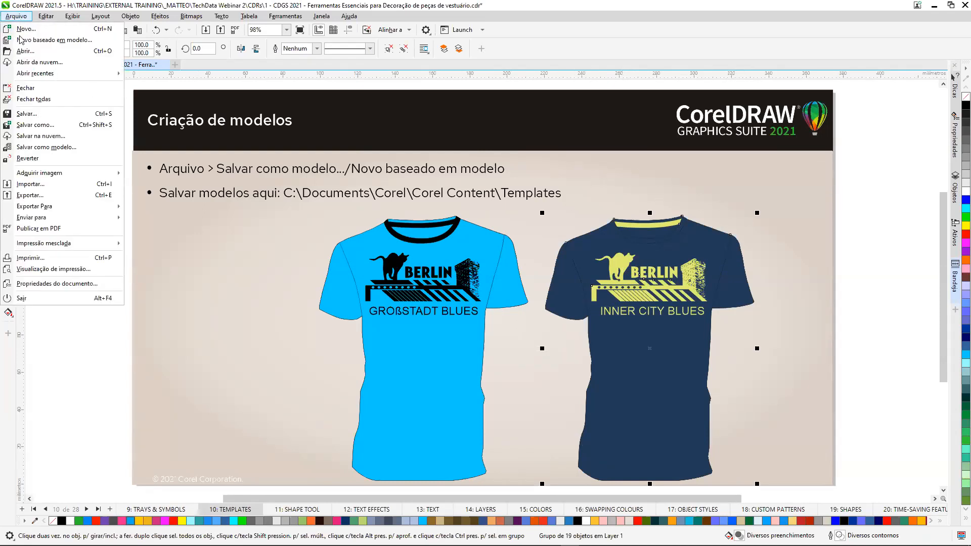
left_click(84, 149)
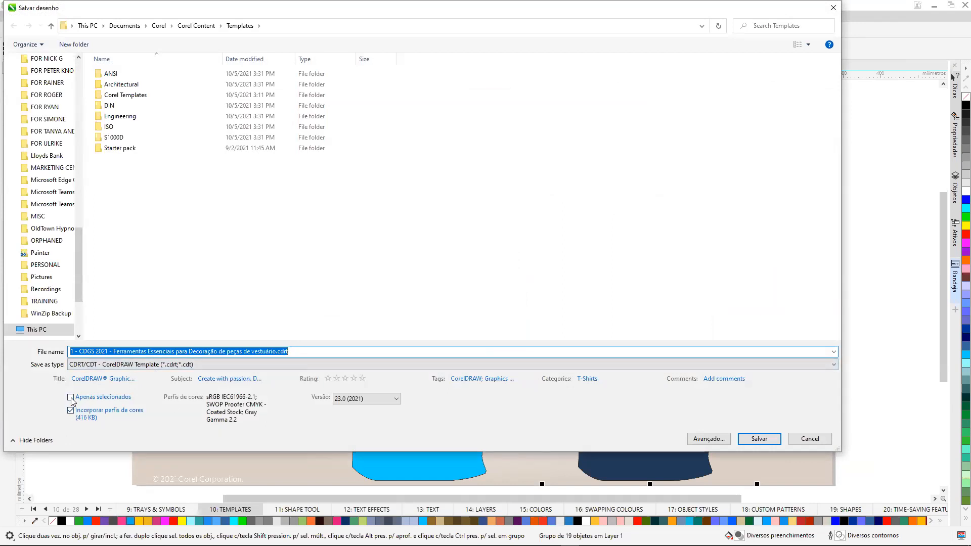
left_click(71, 399)
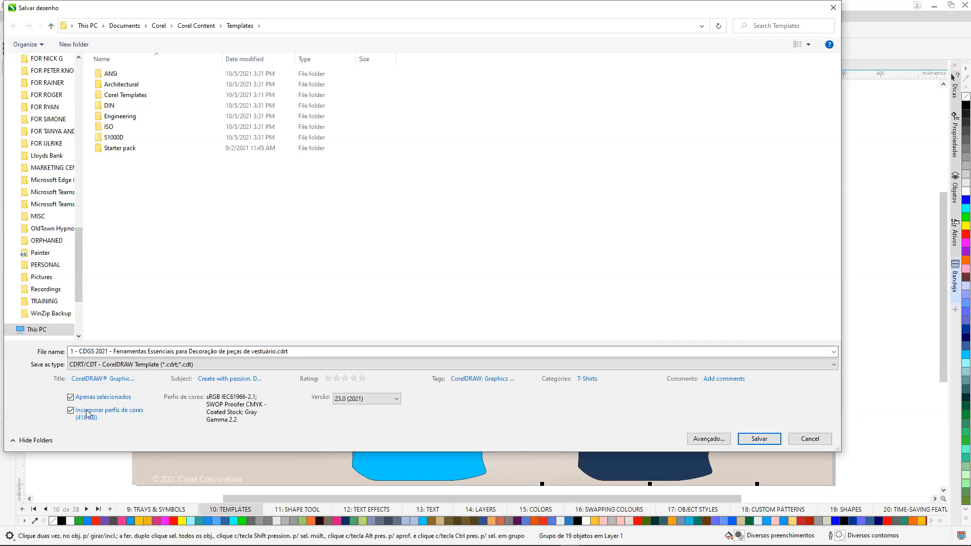
left_click(297, 350)
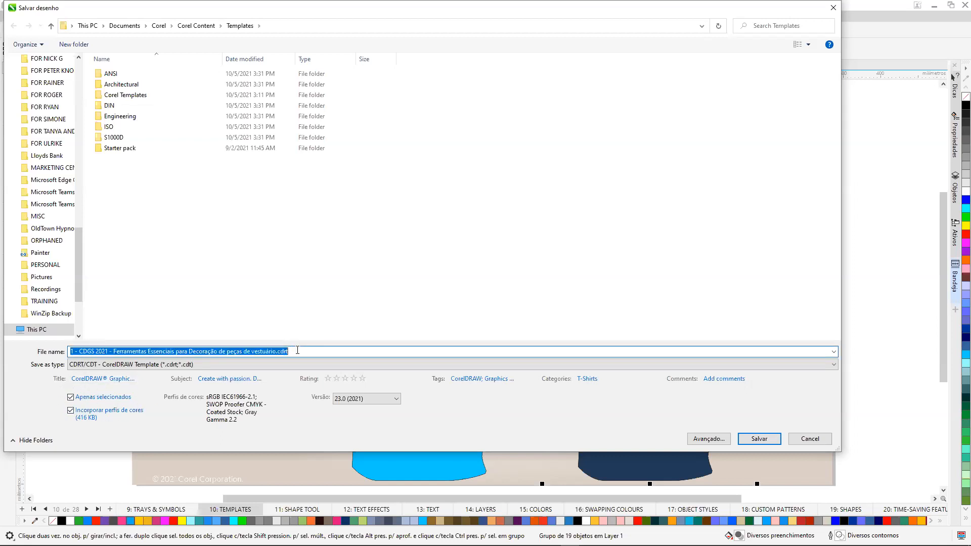
type("T-shirt dark blue")
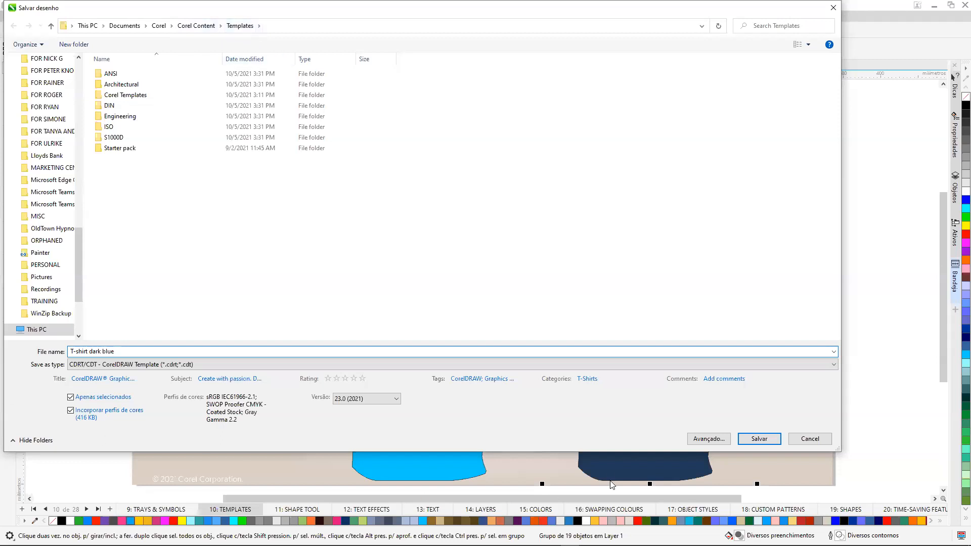
left_click(759, 438)
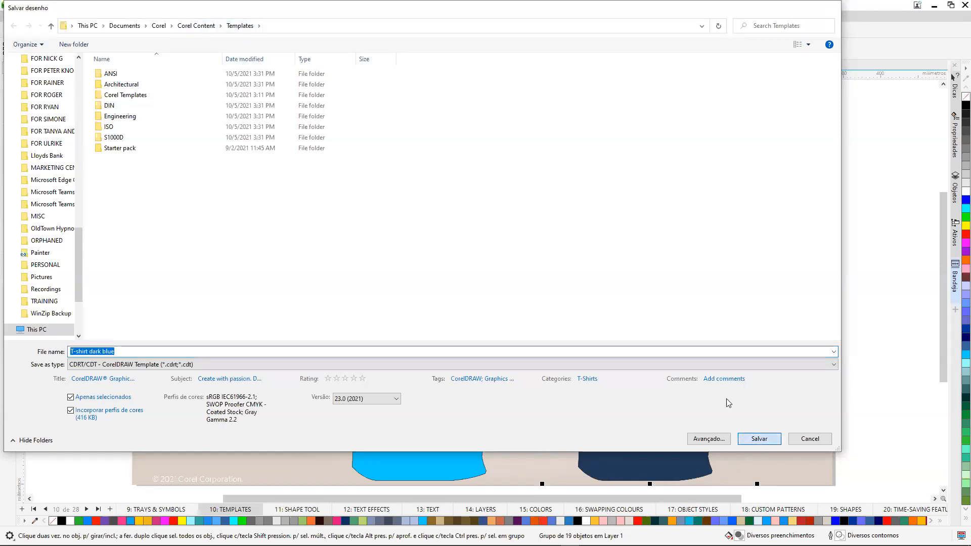
Set the template's tags to "t-shirt;cotton; blue" and its title to "T-shirt dark blue".
left_click_drag(548, 266, 430, 248)
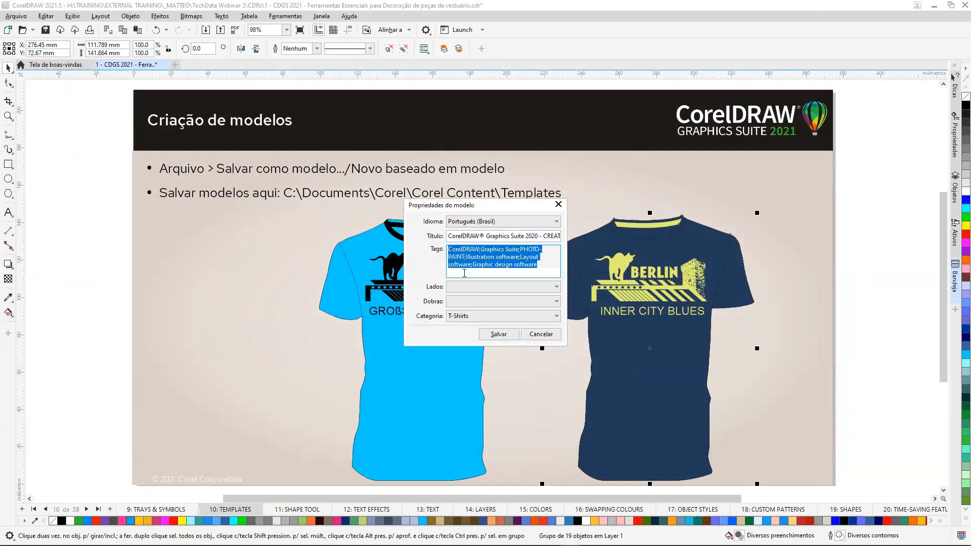
type("t-shirt;cotton; blue")
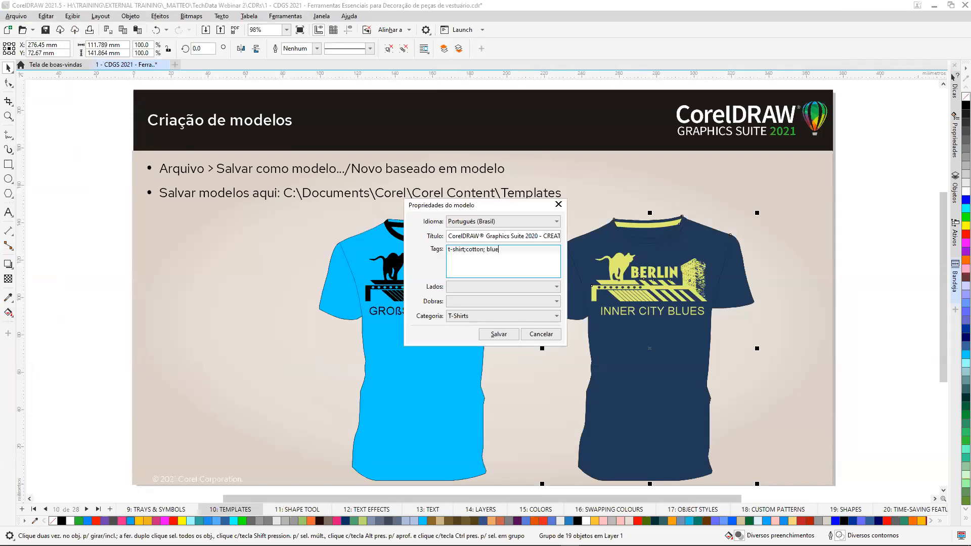
left_click(507, 238)
double_click(487, 235)
left_click(488, 235)
double_click(486, 236)
left_click_drag(450, 236, 595, 234)
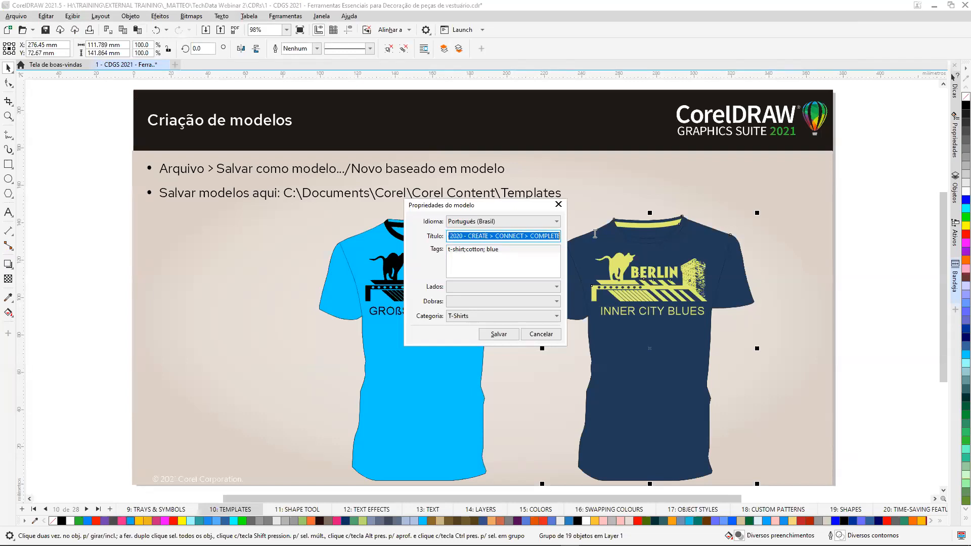
key("BackSpace")
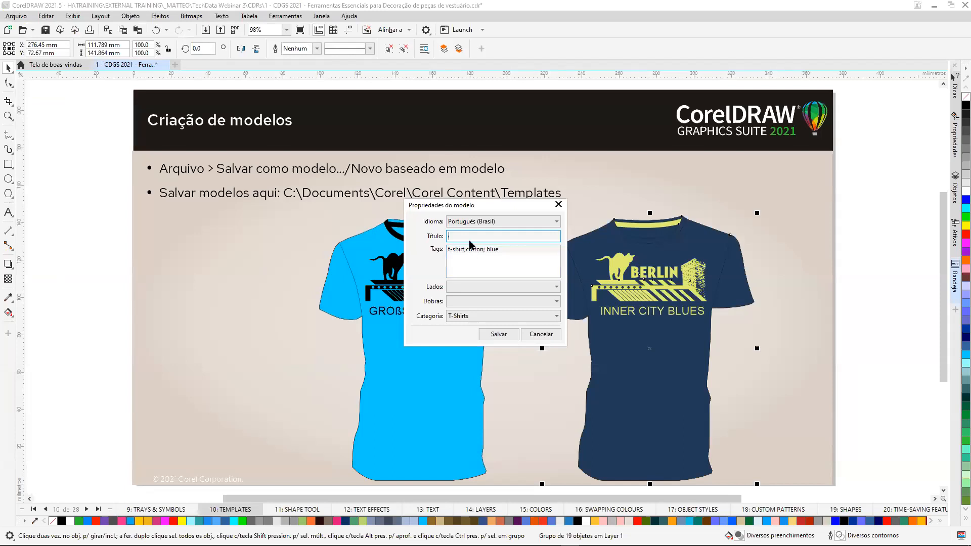
key("ctrl+z")
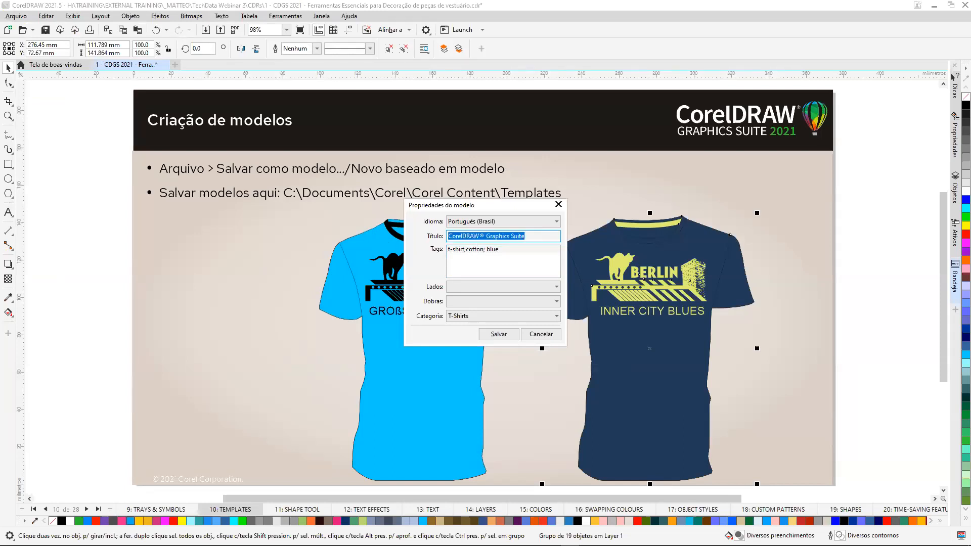
type("T-shirt dark blue")
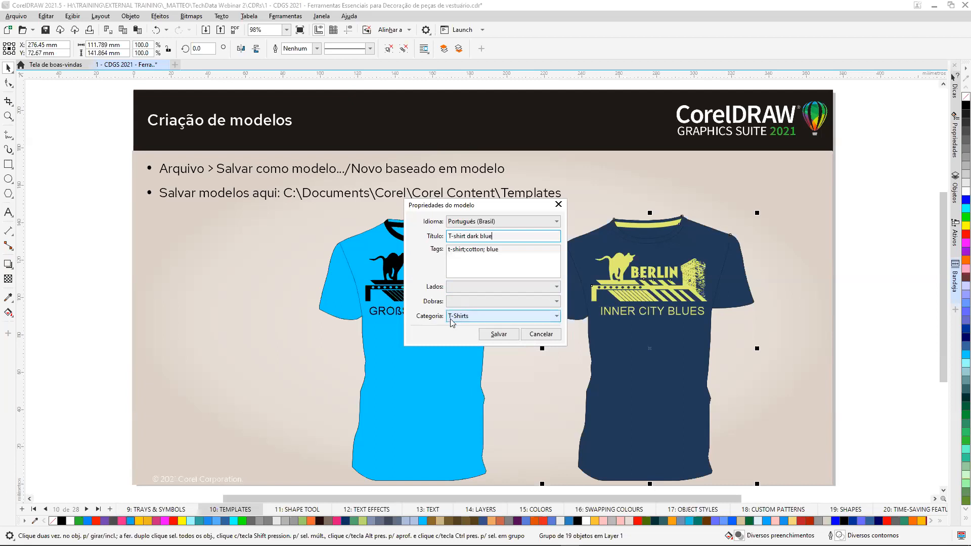
Keep the template's category as T-Shirts, save the template properties, and deselect the dark blue T-shirt.
left_click(557, 317)
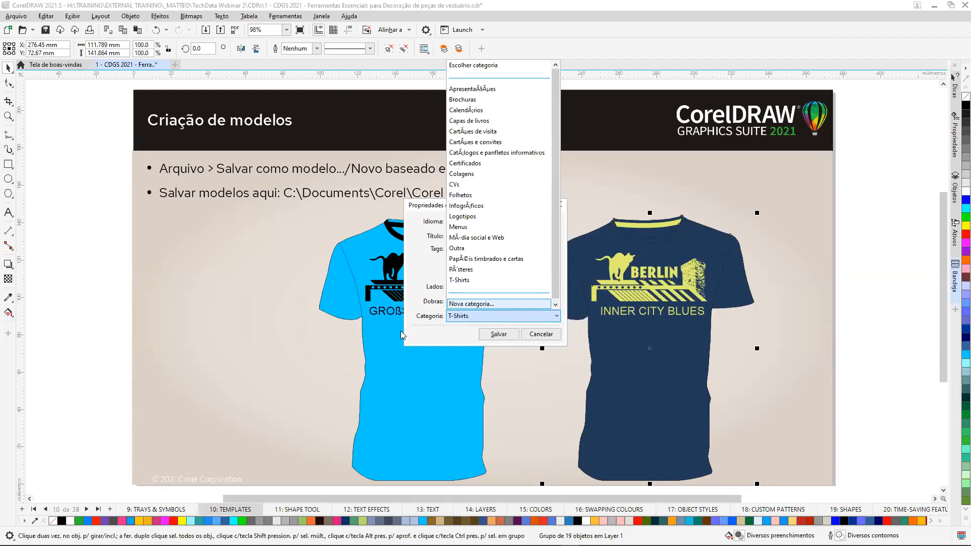
left_click(414, 320)
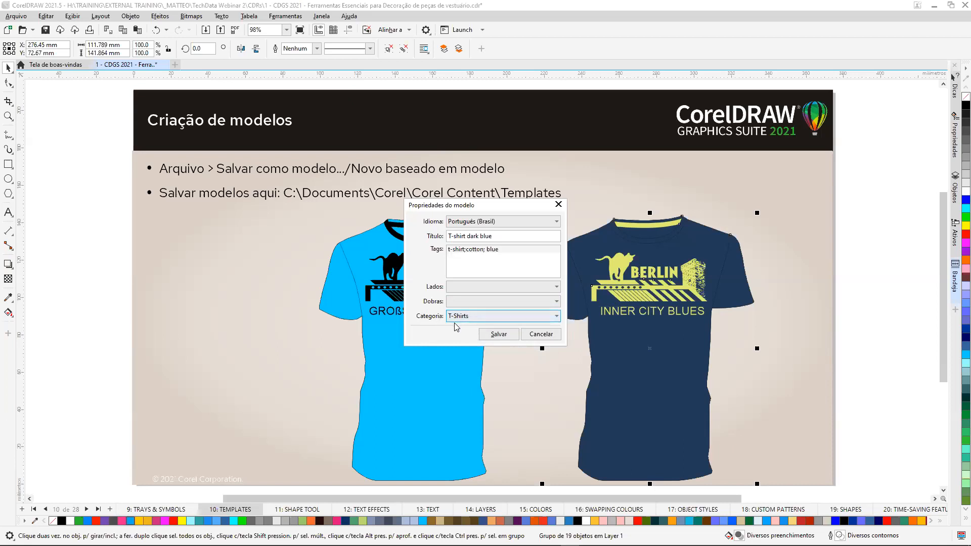
left_click(499, 335)
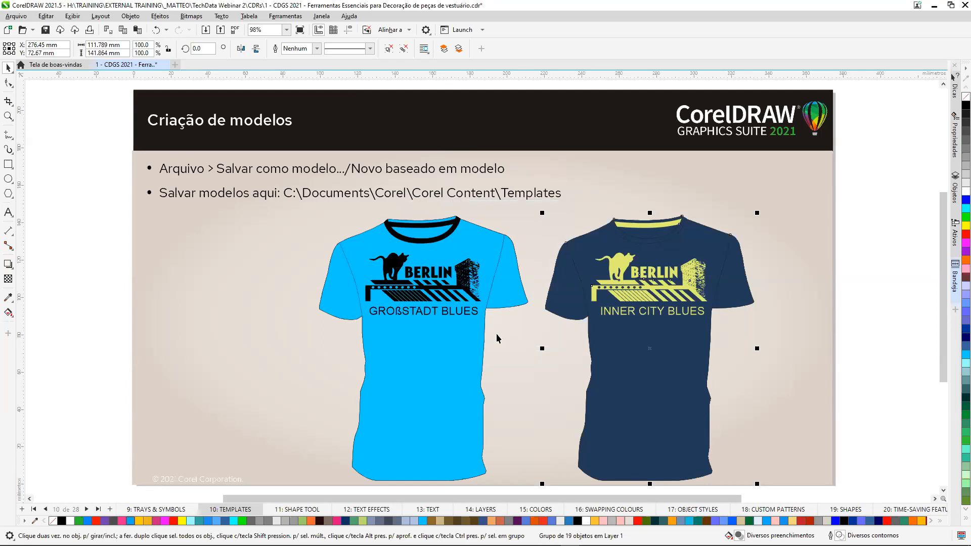
left_click(97, 133)
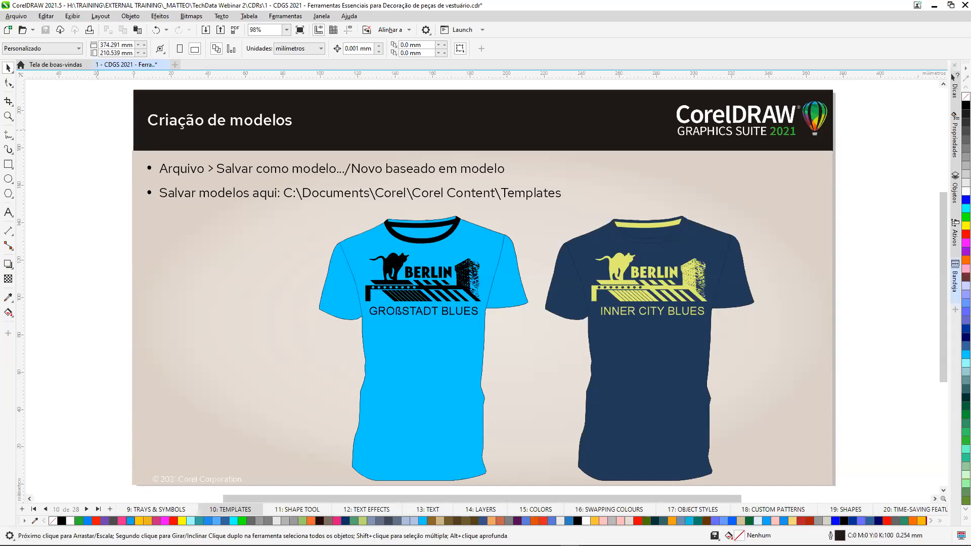
Start a new document from a template and look through the Adicionar novo, Recente and Favoritos template sources.
left_click(73, 6)
left_click(15, 17)
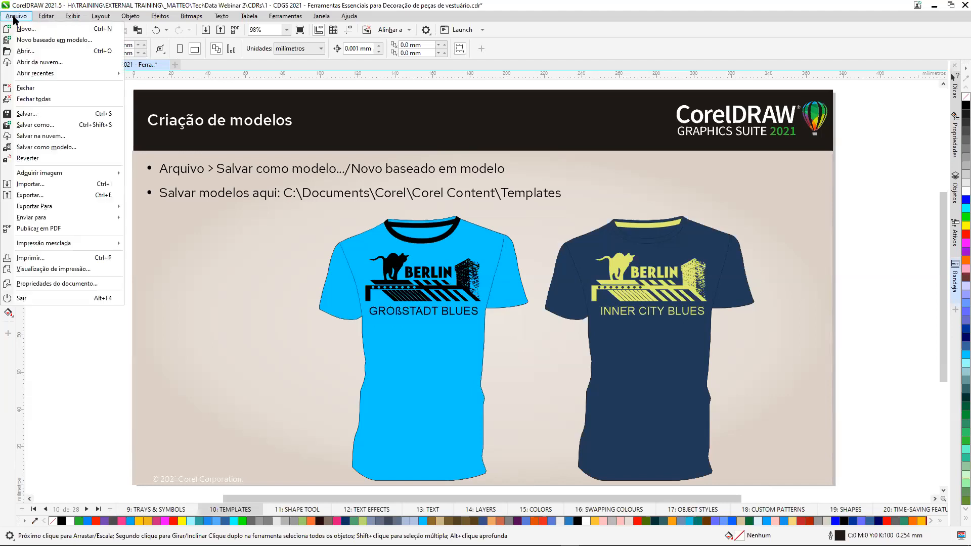
left_click(67, 43)
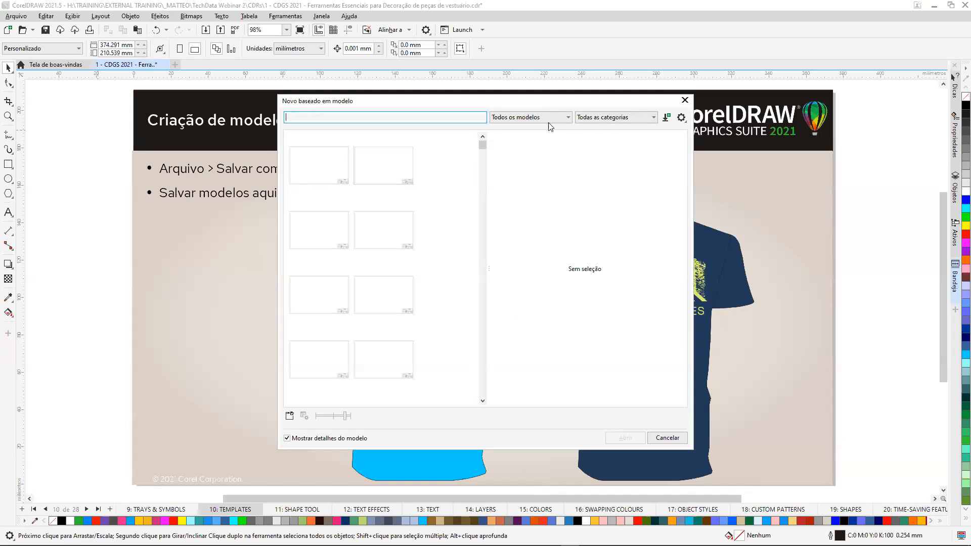
left_click(569, 118)
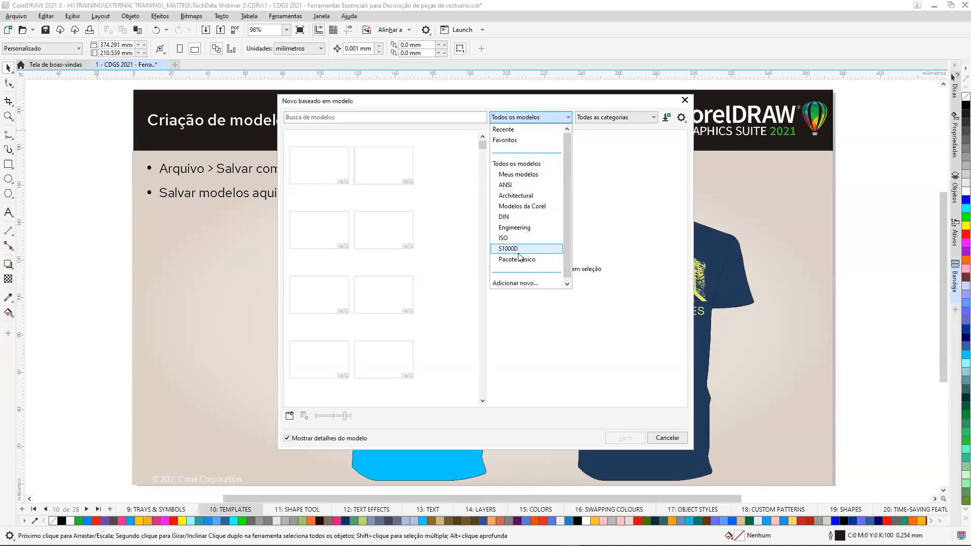
left_click(522, 283)
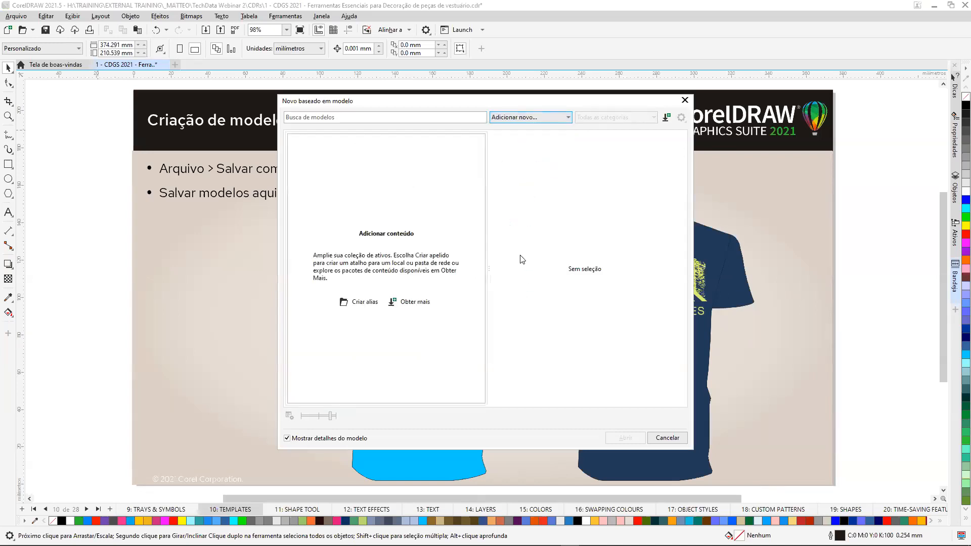
left_click(559, 119)
left_click(523, 129)
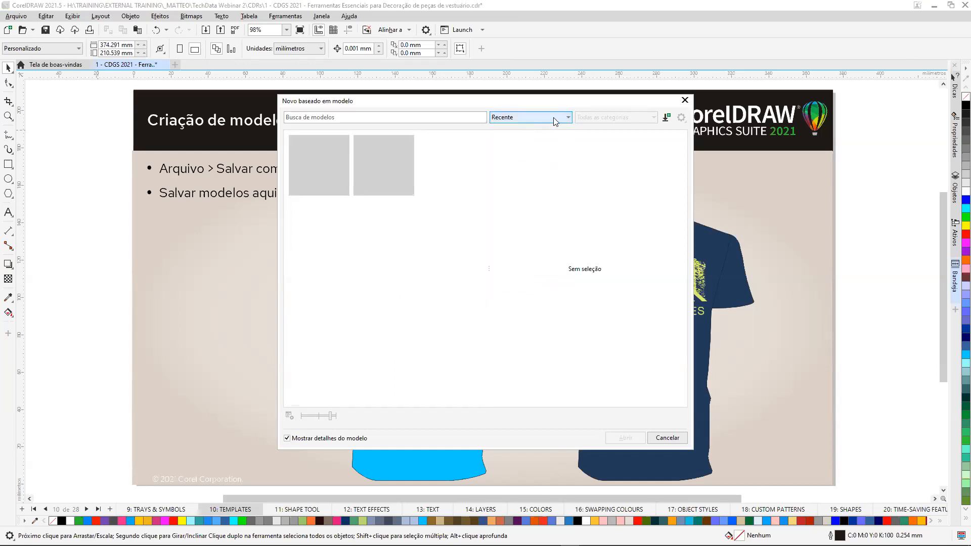
left_click(567, 119)
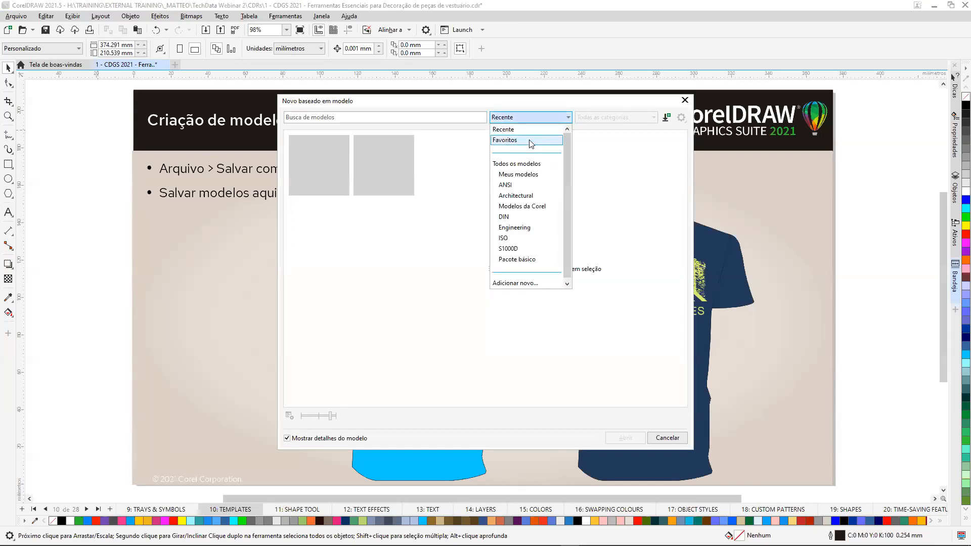
left_click(556, 139)
Browse Todos os modelos to find the dark blue T-shirt template, and close the template browser without opening anything.
left_click(561, 123)
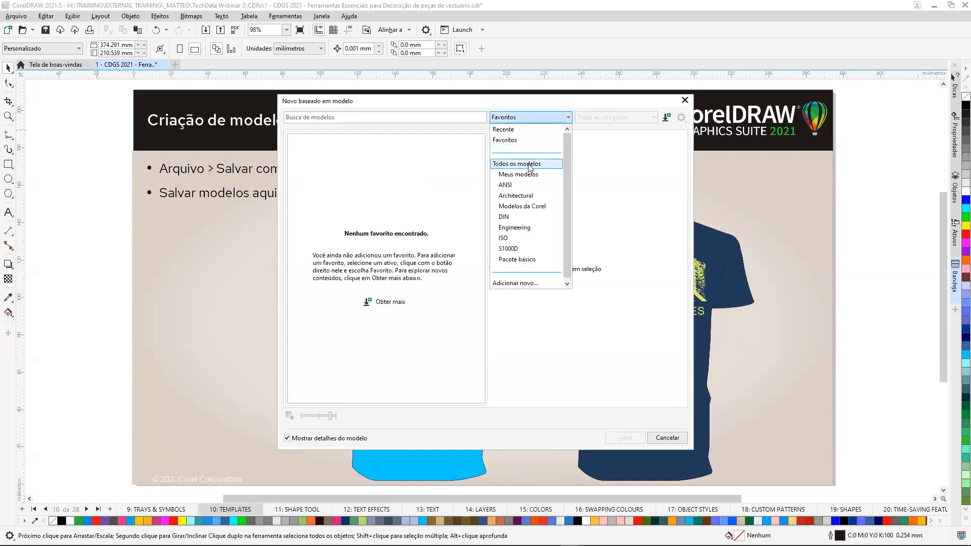
left_click(529, 164)
left_click_drag(480, 147, 481, 376)
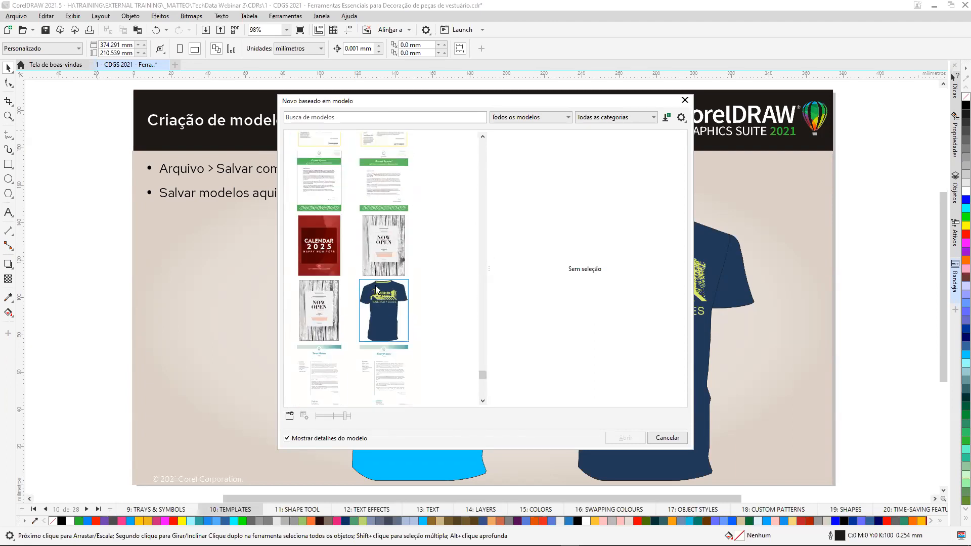
left_click(685, 101)
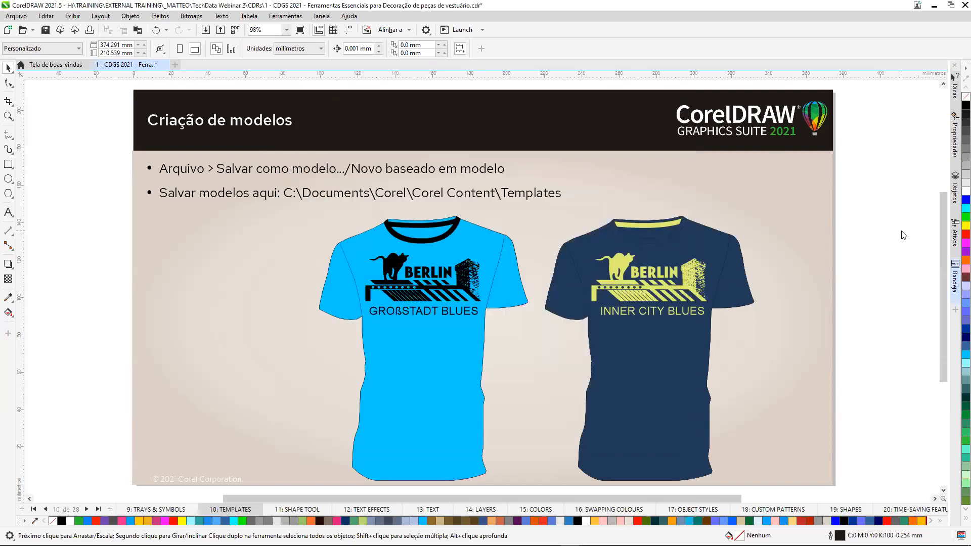
Switch to File Explorer and create a folder named T-Shirts inside Corel Content's Templates folder.
key("alt+Tab")
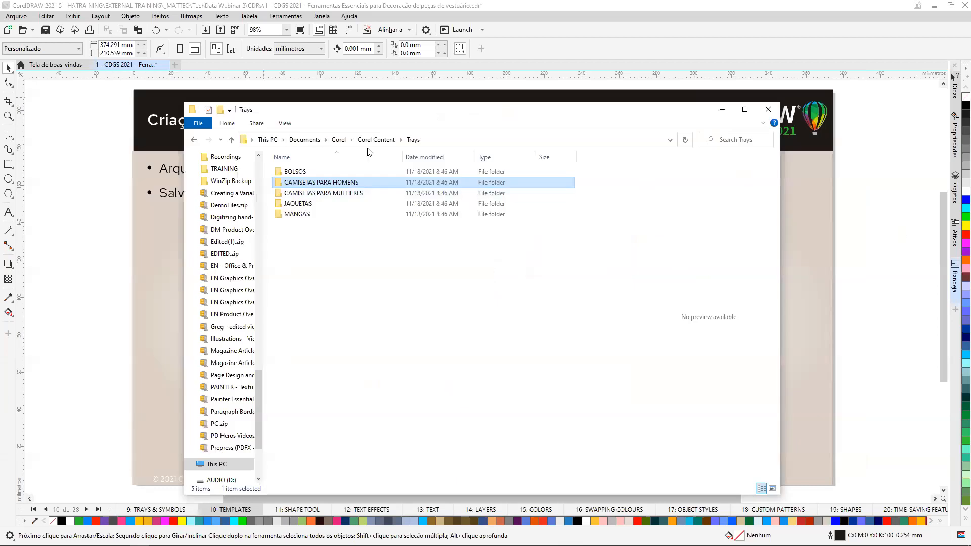
left_click(375, 142)
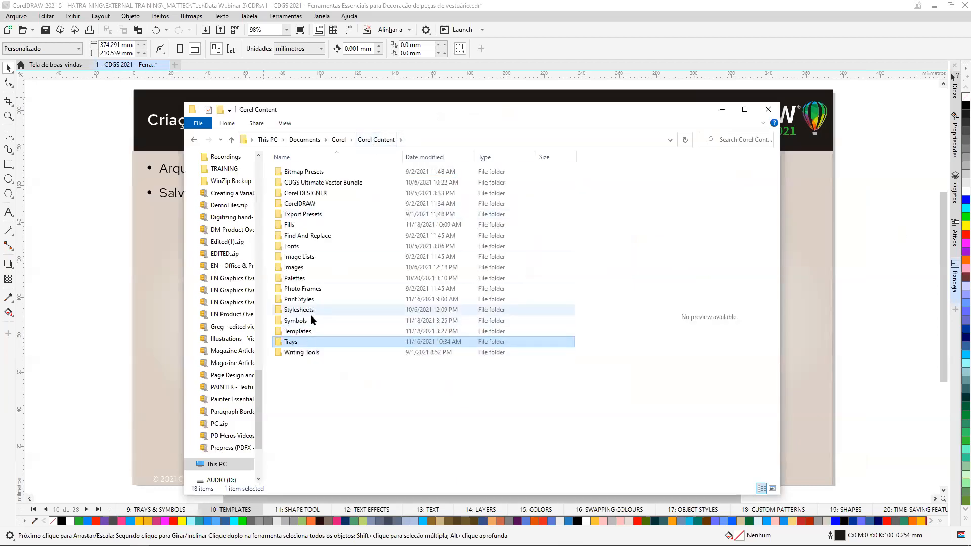
double_click(306, 332)
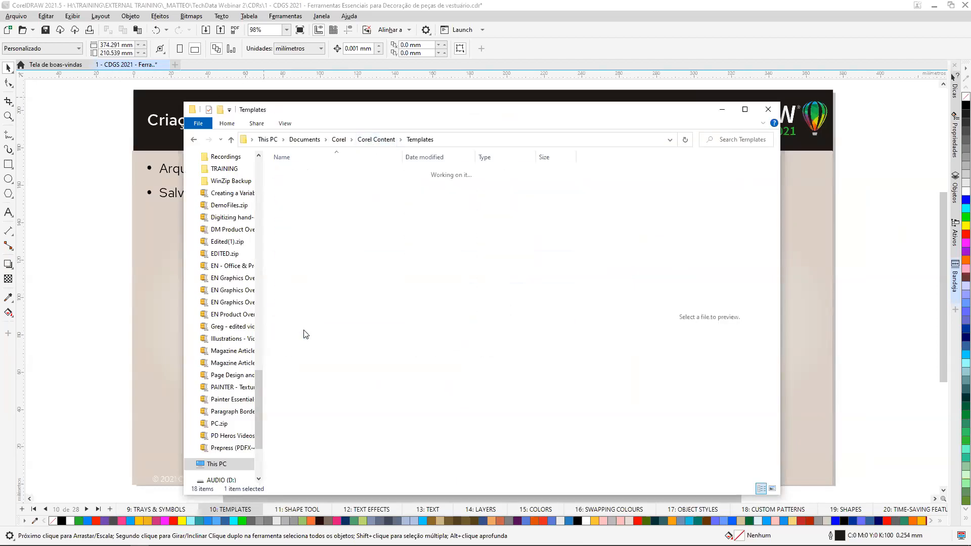
right_click(304, 302)
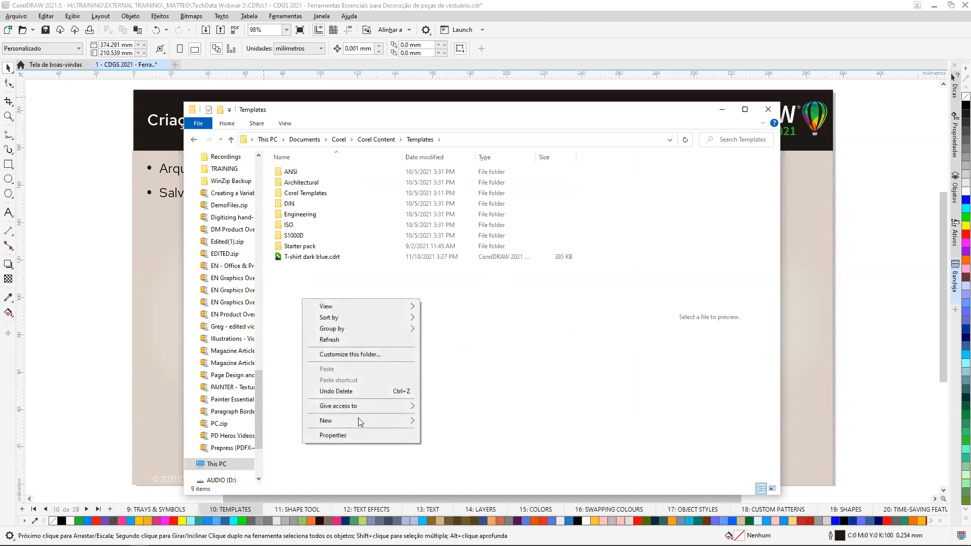
mouse_move(358, 421)
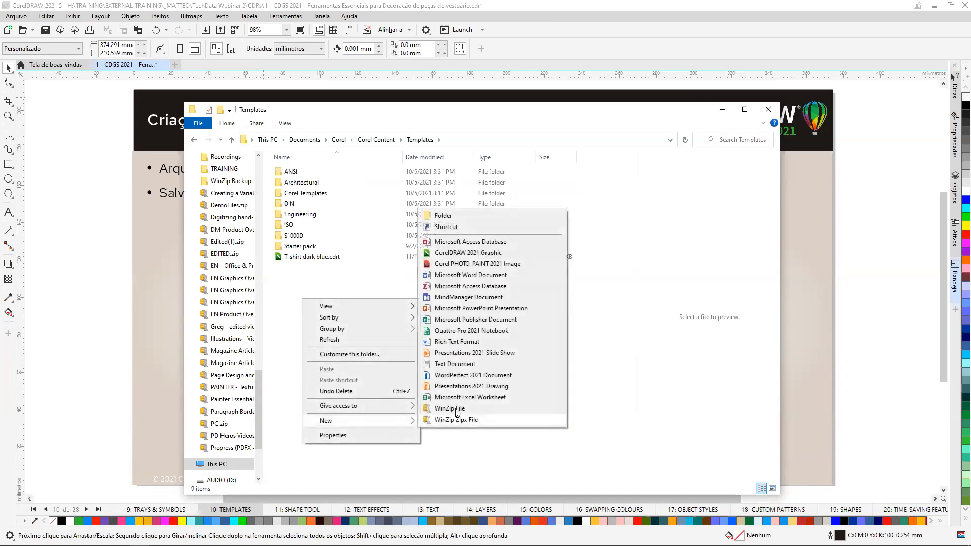
left_click(444, 216)
type("T-")
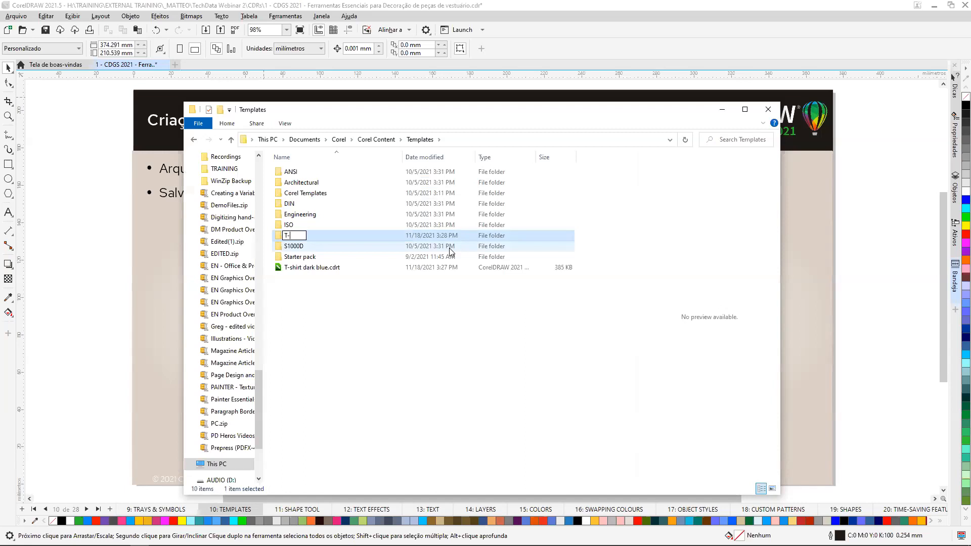
type("Shirts")
left_click(302, 282)
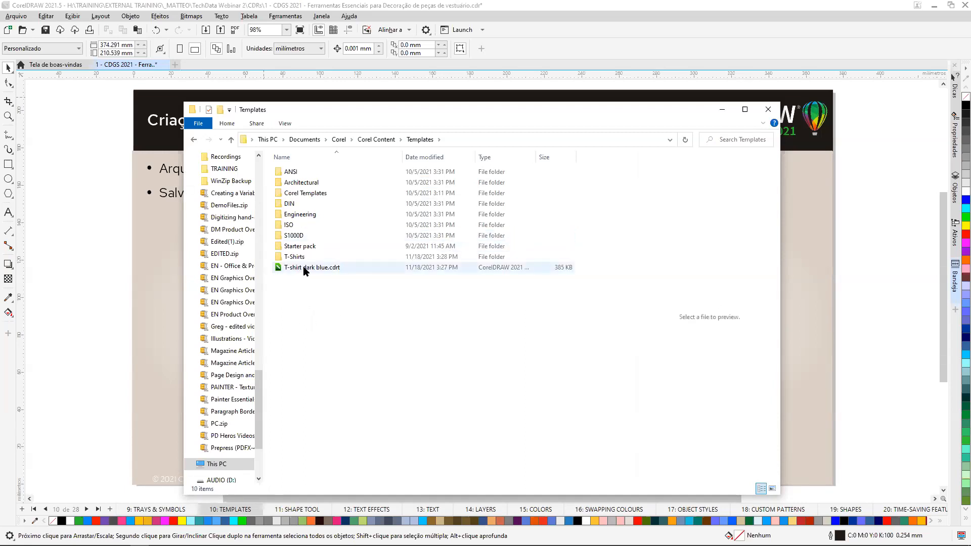
Move T-shirt dark blue.cdrt into the T-Shirts folder and close the File Explorer window.
left_click(309, 268)
left_click_drag(317, 252, 330, 262)
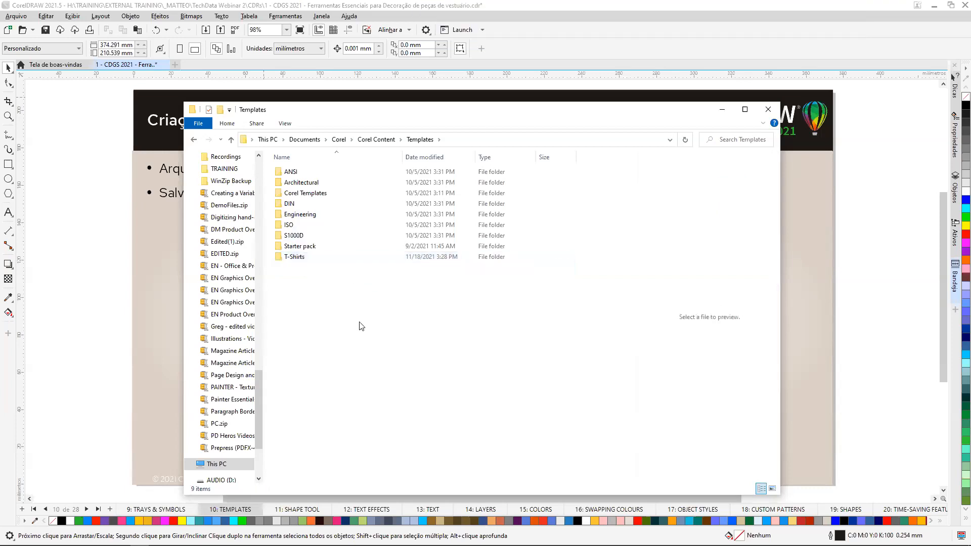
left_click(767, 109)
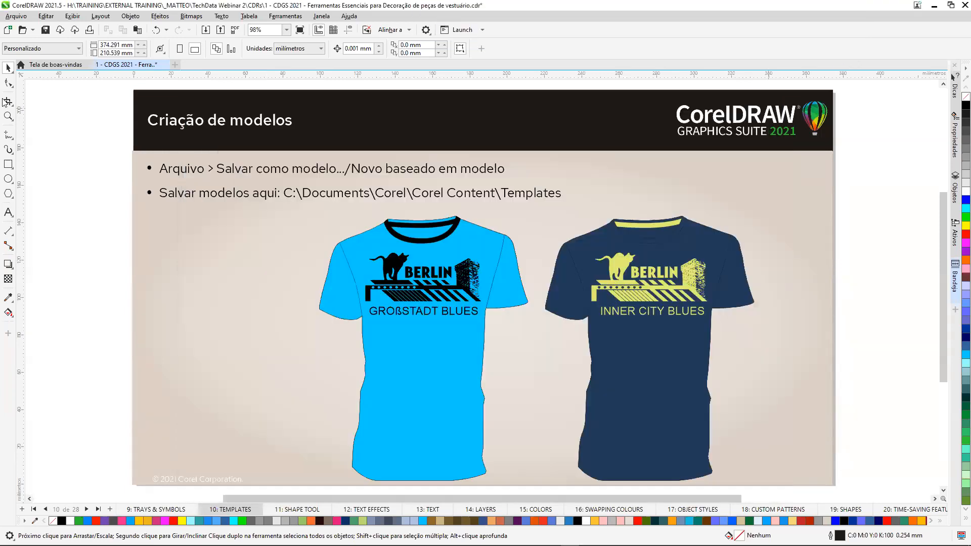
Browse the T-Shirts source for a new document from template, enlarge the thumbnails and view the dark blue T-shirt template's details.
left_click(16, 16)
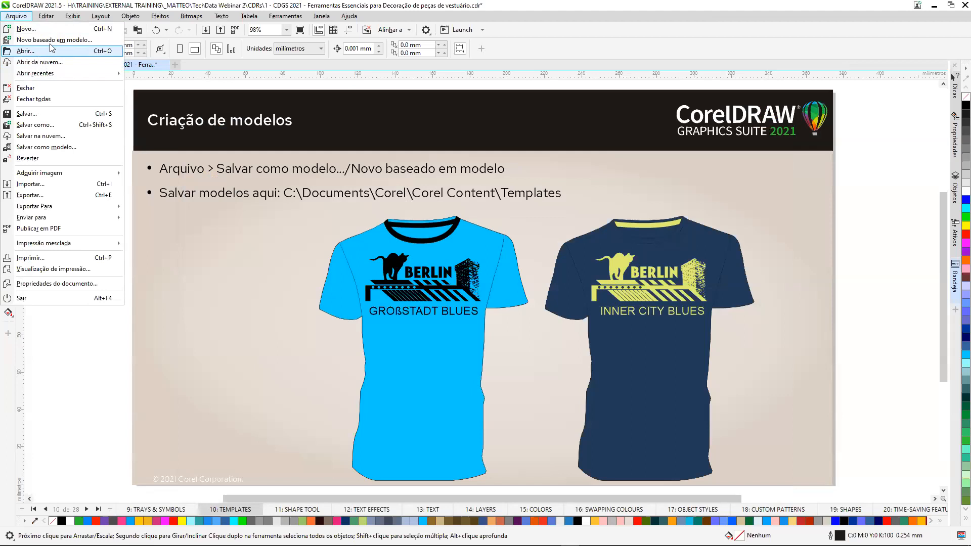
left_click(388, 256)
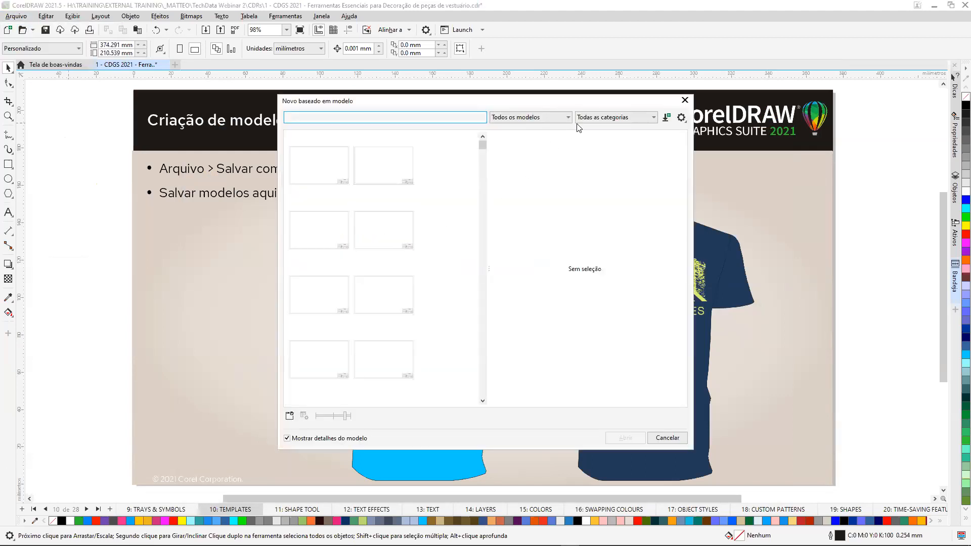
left_click(569, 117)
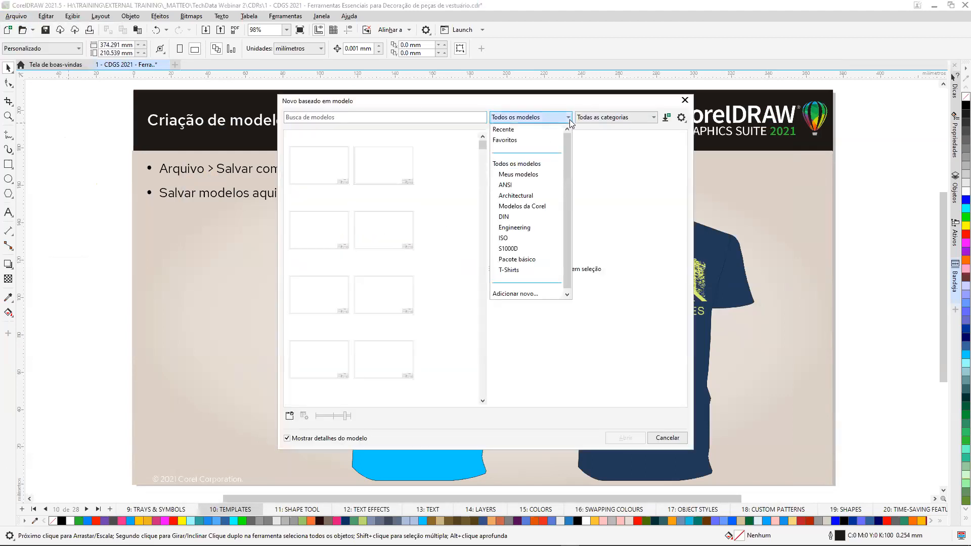
left_click(512, 274)
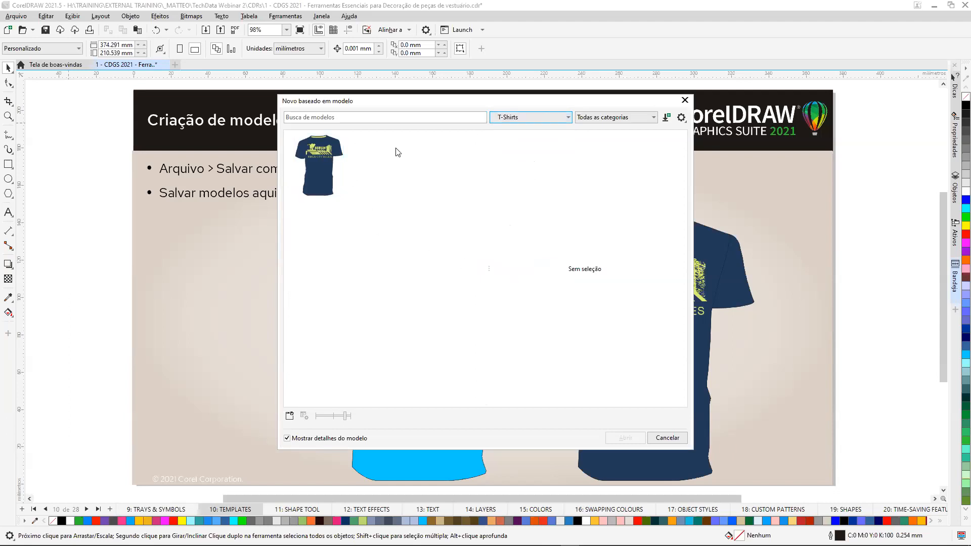
left_click_drag(350, 418, 353, 418)
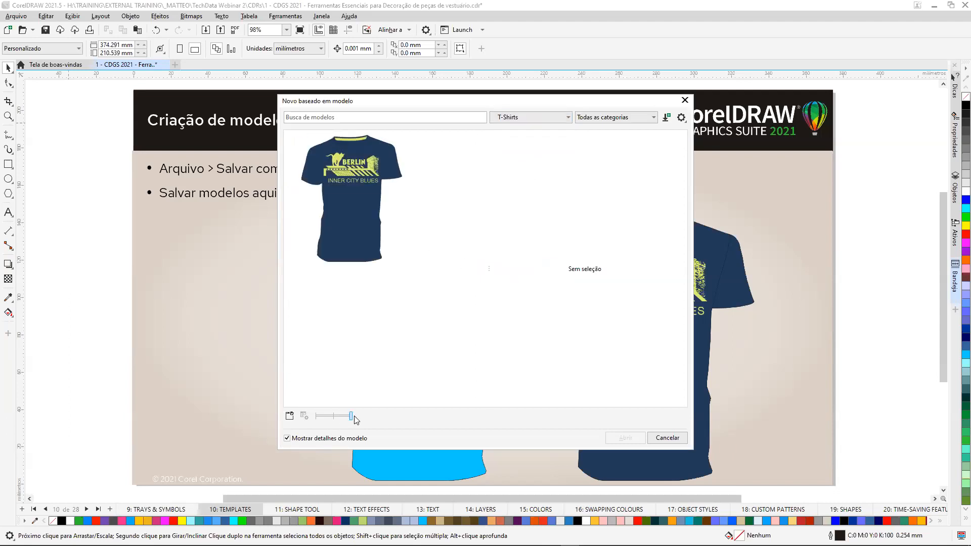
left_click(349, 186)
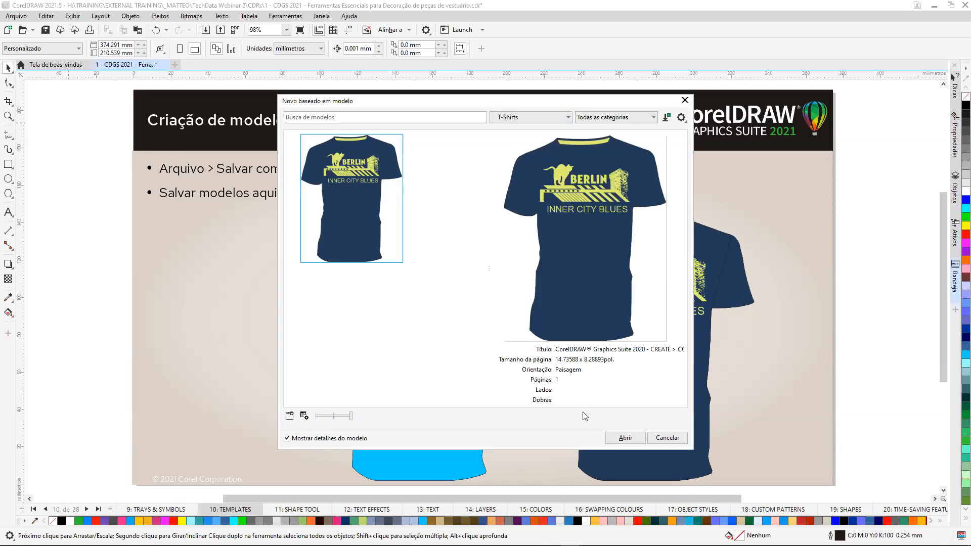
Close the template browser without opening a template and go to page 11: SHAPE TOOL of the presentation.
left_click(686, 101)
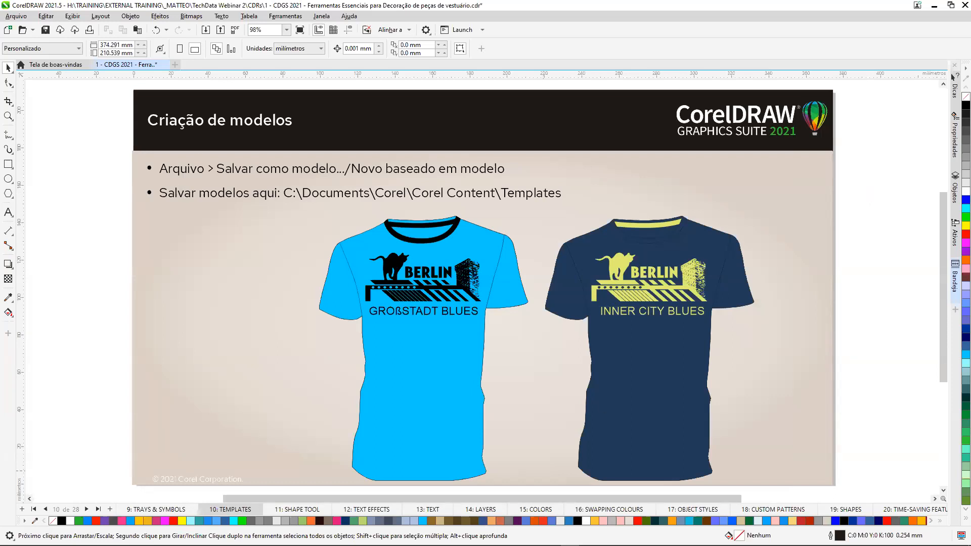
left_click(304, 510)
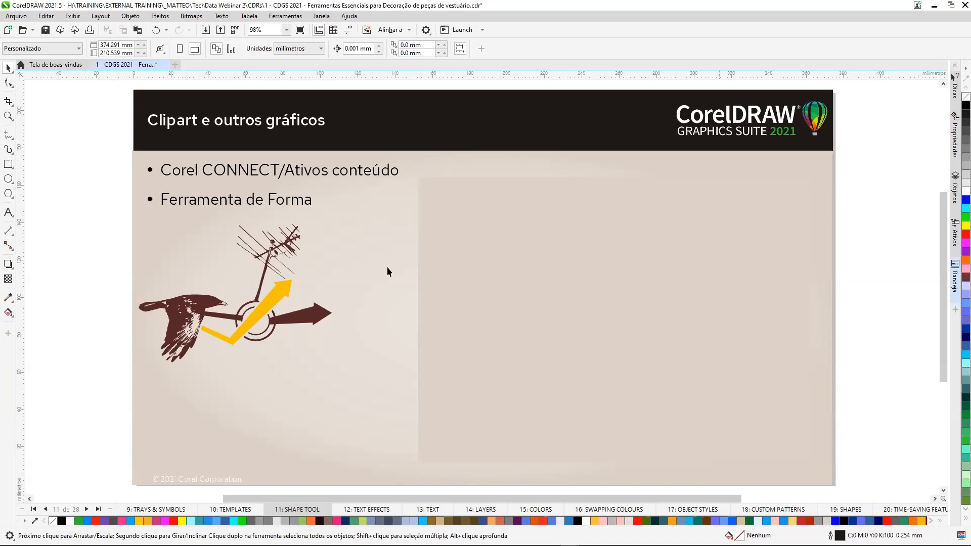
Ungroup all objects in the clipart with the flying bird, antenna and arrows.
left_click(173, 294)
scroll(137, 247, "up", 2)
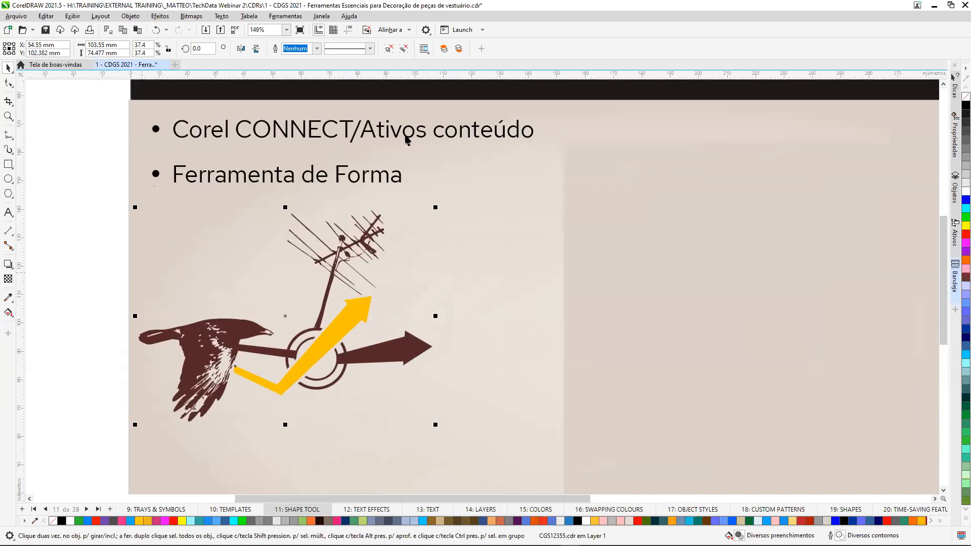
left_click(404, 50)
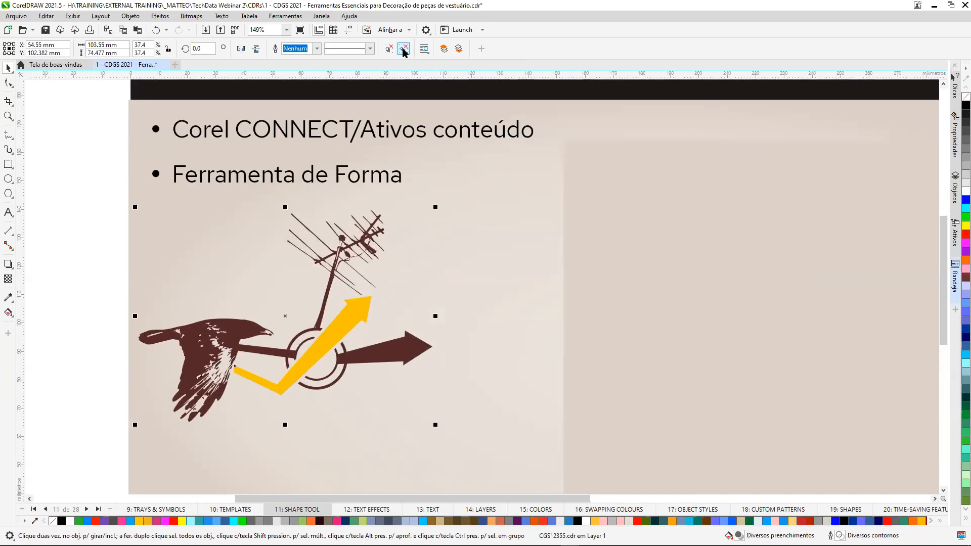
left_click(100, 189)
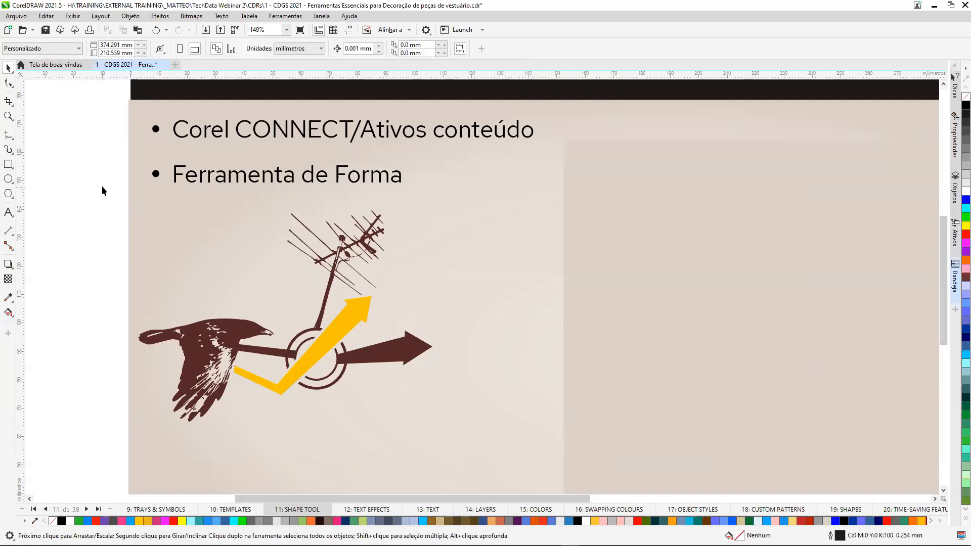
Select all nodes of the flying bird with the Shape tool and copy and paste them as a separate curve.
left_click(12, 87)
left_click(12, 87)
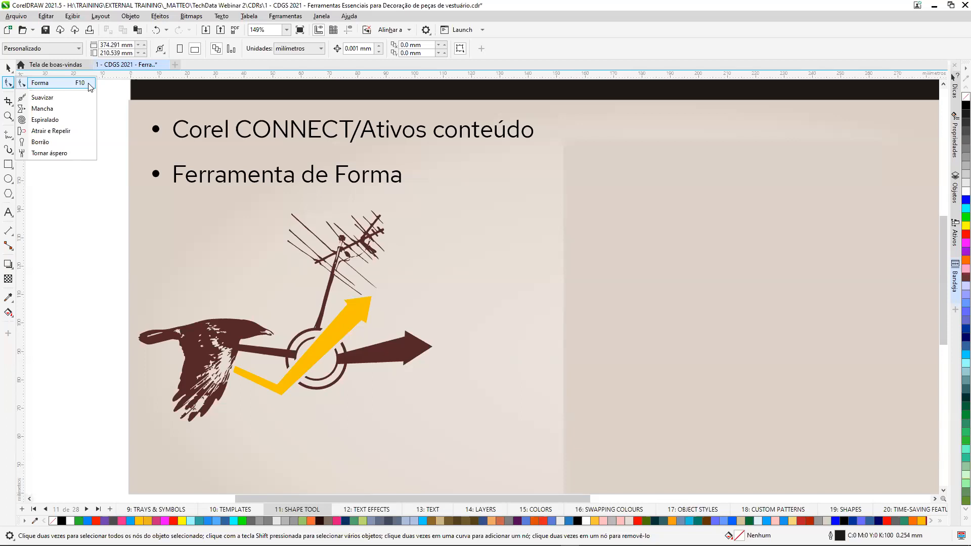
left_click(88, 85)
left_click(232, 329)
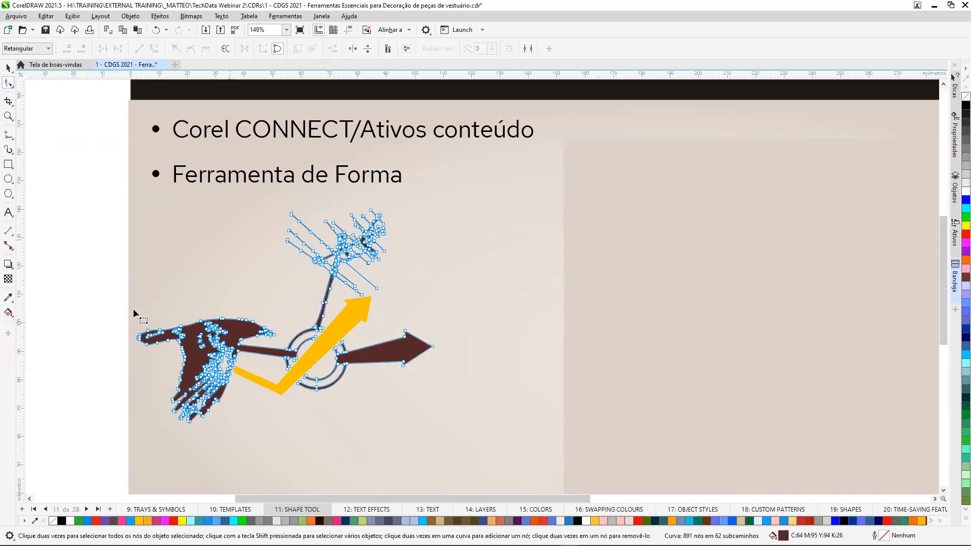
mouse_move(137, 315)
left_mouse_down()
mouse_move(207, 292)
mouse_move(278, 299)
mouse_move(298, 312)
mouse_move(293, 333)
mouse_move(240, 355)
mouse_move(215, 442)
mouse_move(179, 454)
left_mouse_up()
left_click_drag(125, 341, 130, 325)
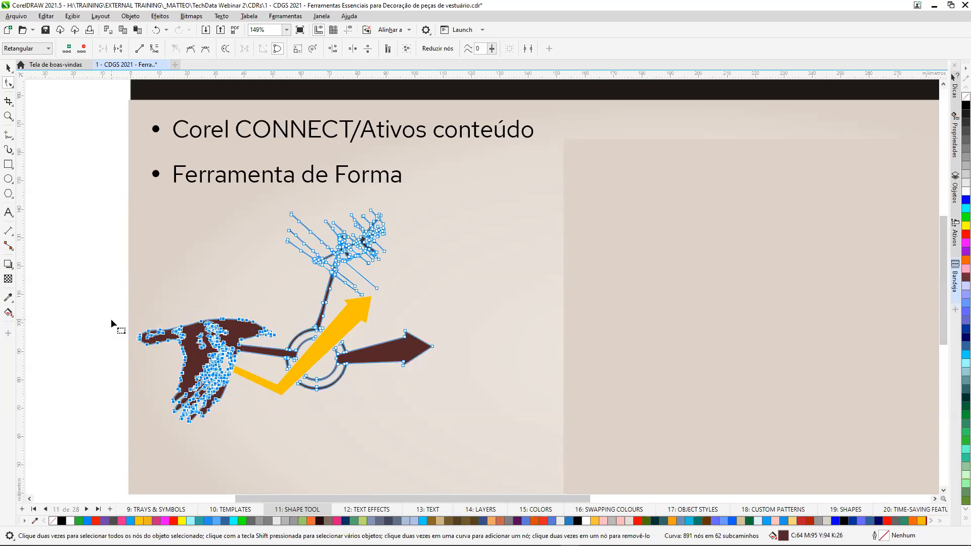
key("ctrl+v")
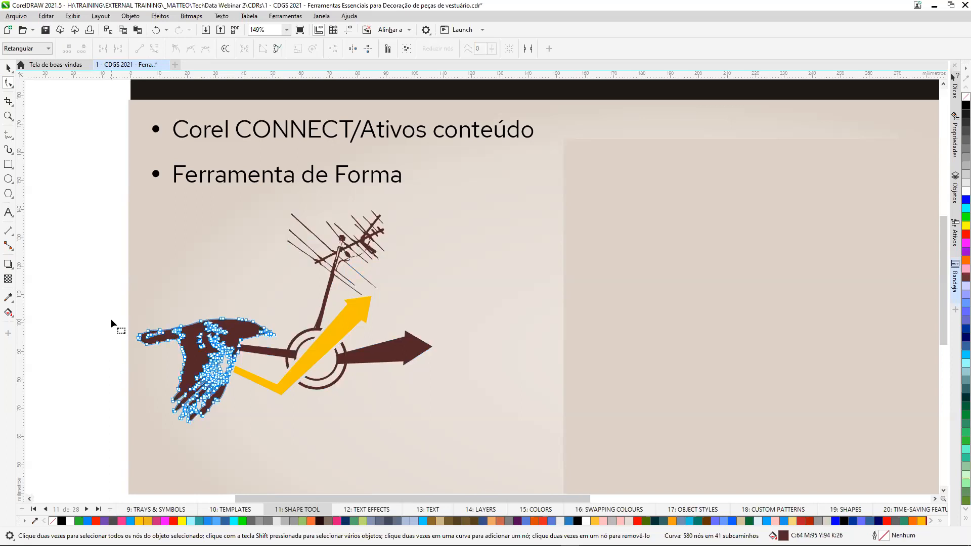
Fill the pasted bird with black and move it up beside the original clipart's antenna.
left_click(9, 70)
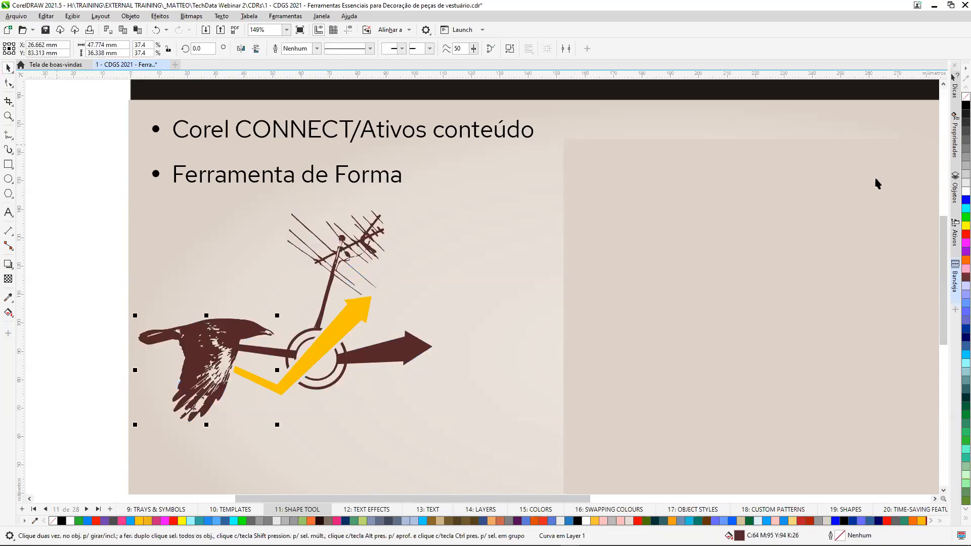
left_click(966, 105)
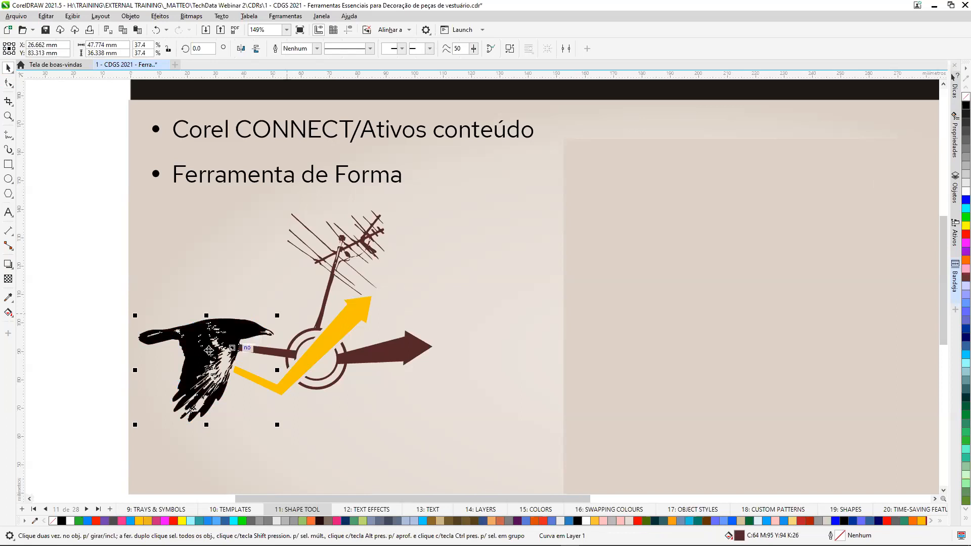
left_click_drag(180, 339, 430, 244)
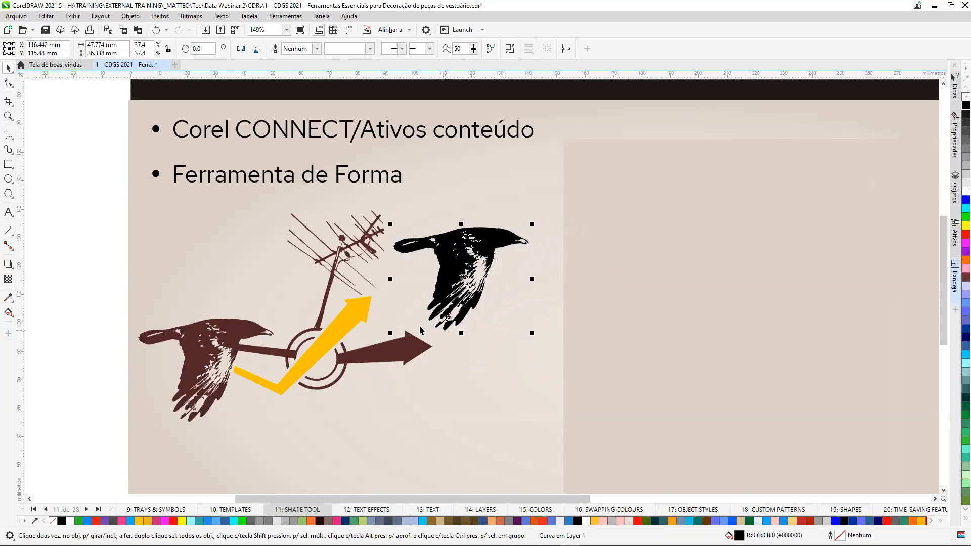
Delete the rectangle covering the slide's right half and view the tree and bird clipart examples full screen.
left_click(653, 280)
key("Delete")
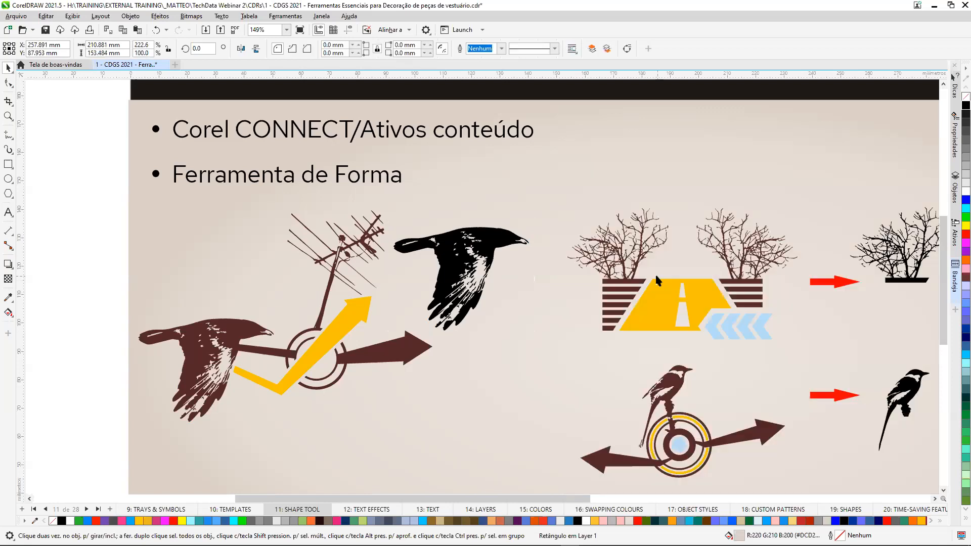
left_click_drag(563, 498, 696, 512)
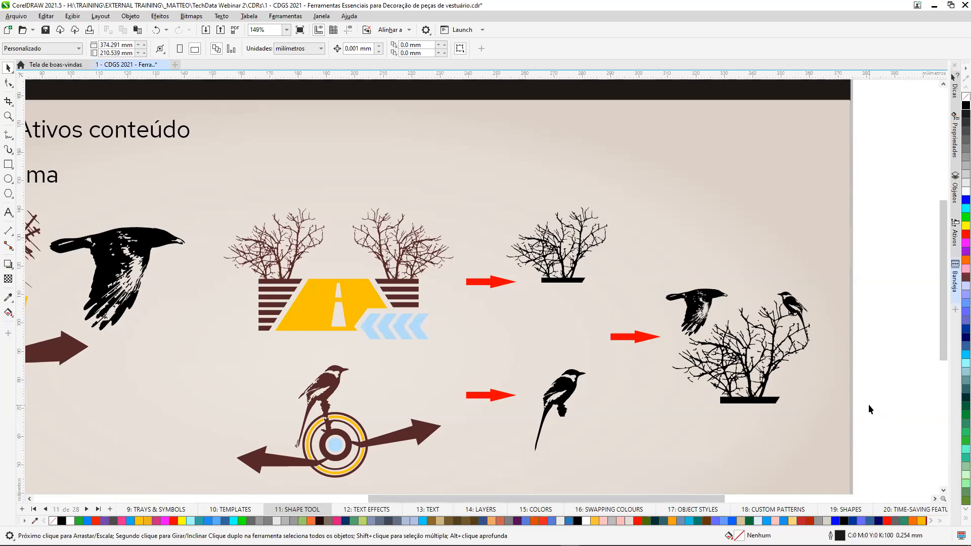
key("F9")
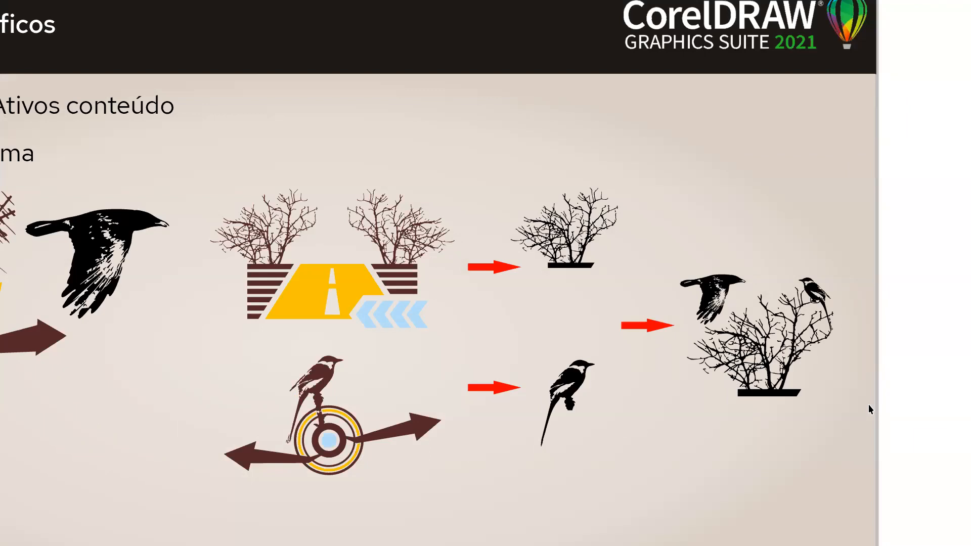
key("Escape")
key("shift+F4")
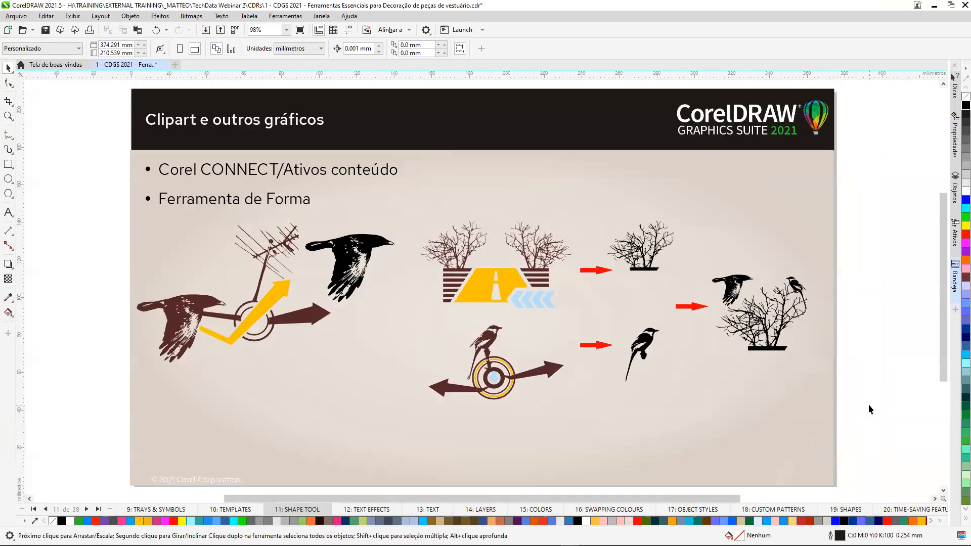
Go to page 12: TEXT EFFECTS and convert the Águia & Pardal text under the Shape Tool heading to curves.
left_click(366, 510)
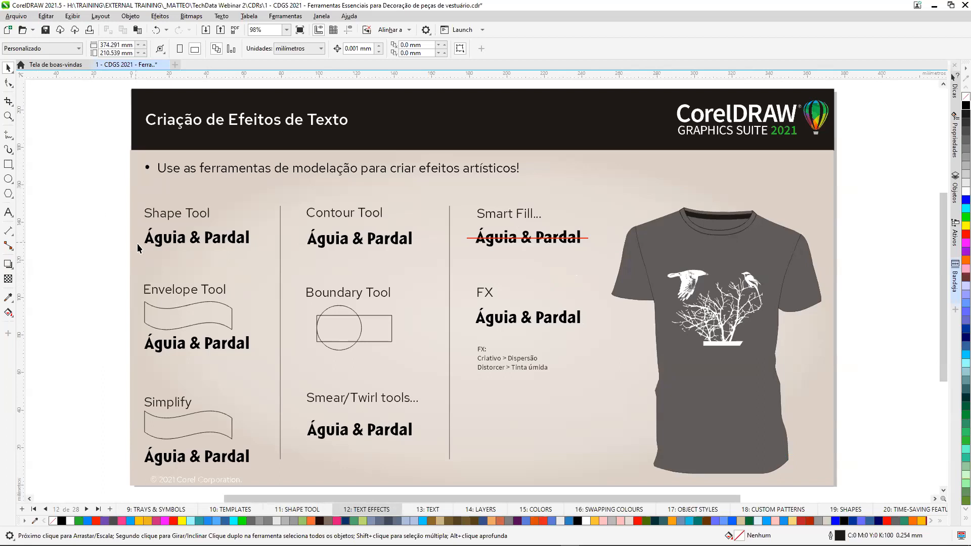
key("z")
left_click_drag(111, 191, 266, 262)
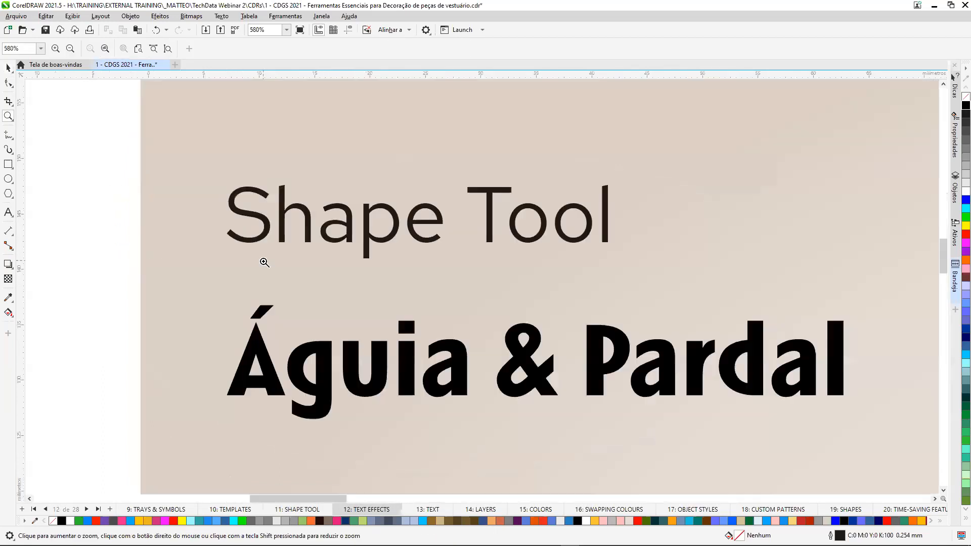
left_click(8, 85)
left_click(259, 369)
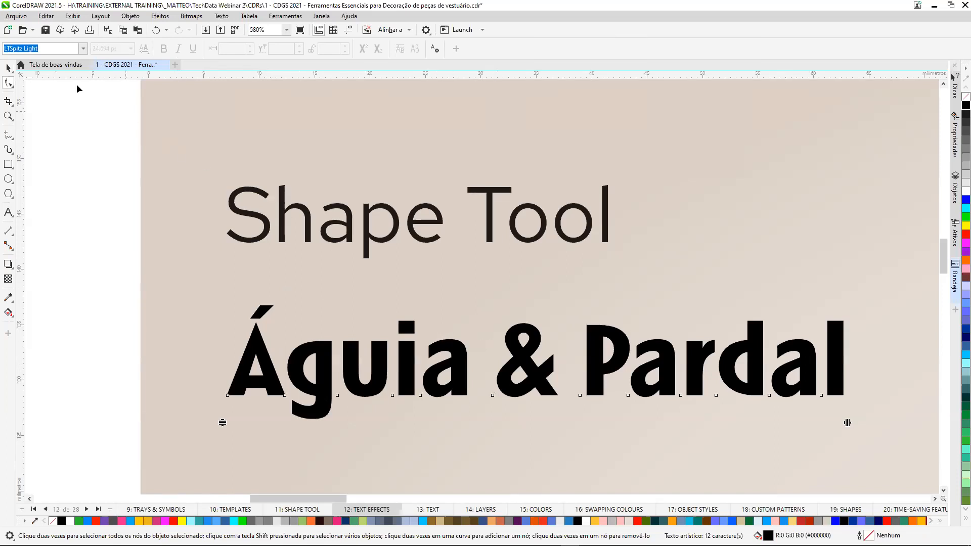
left_click(7, 68)
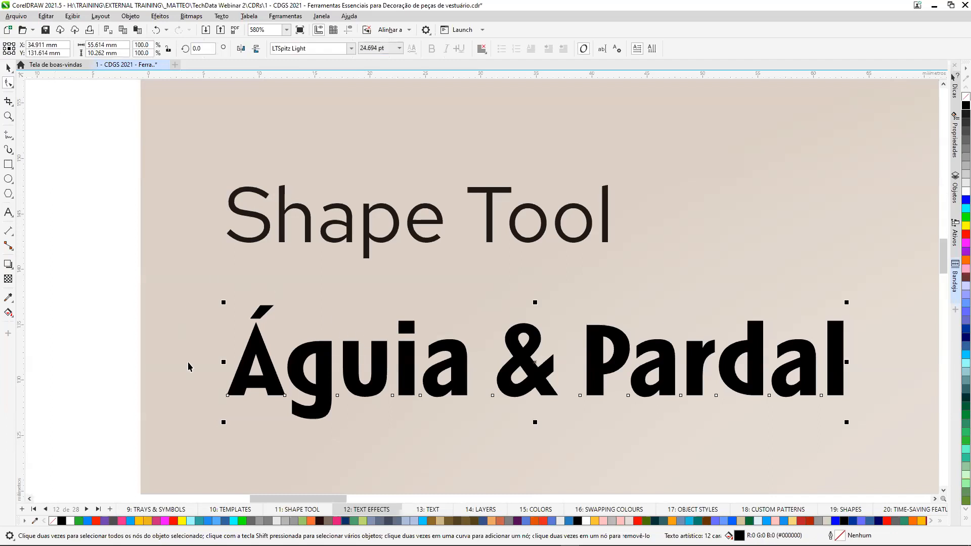
left_click(137, 18)
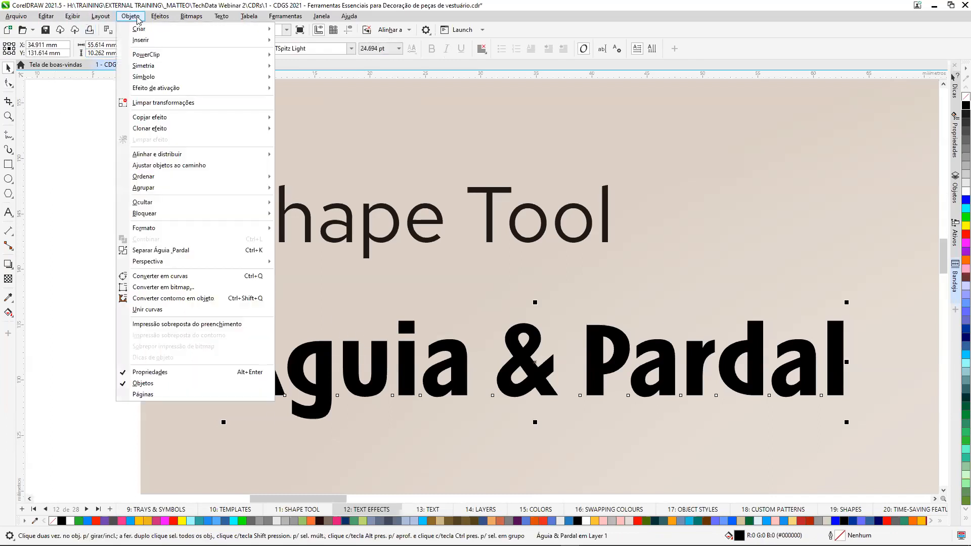
left_click(214, 279)
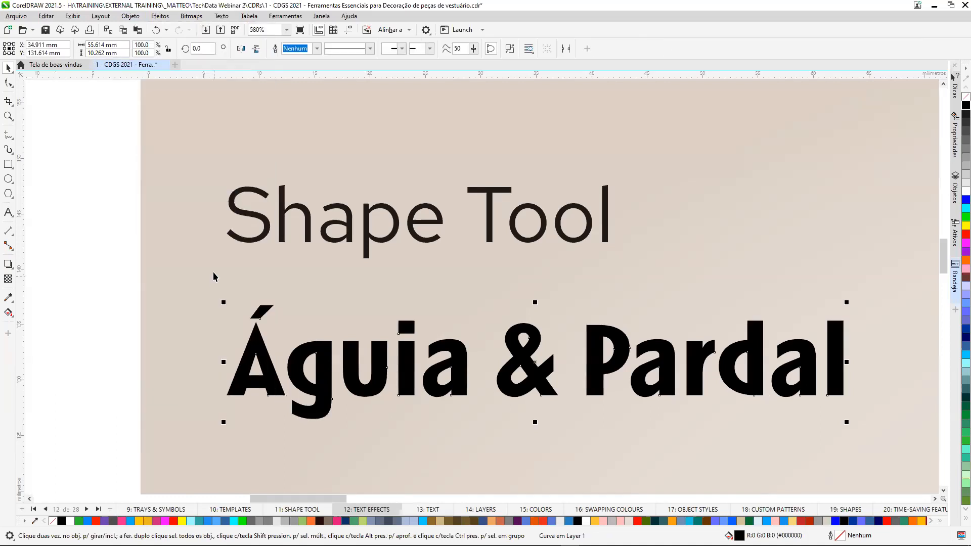
Reshape the converted text by extending the left foot of the Á, the P's stem downward and the final l upward.
left_click(8, 84)
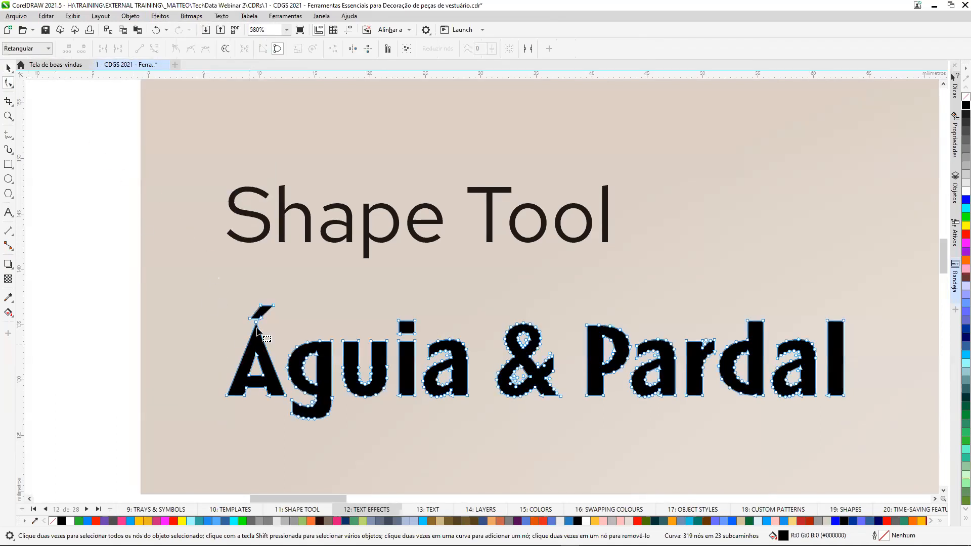
left_click_drag(217, 390, 206, 424)
left_click_drag(615, 407, 608, 436)
left_click_drag(865, 338, 845, 295)
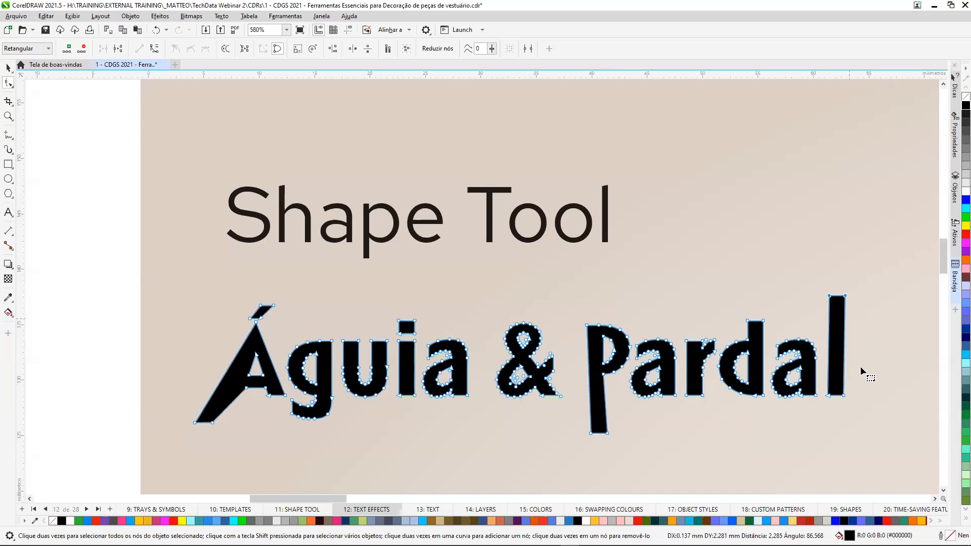
left_click(8, 68)
left_click(75, 182)
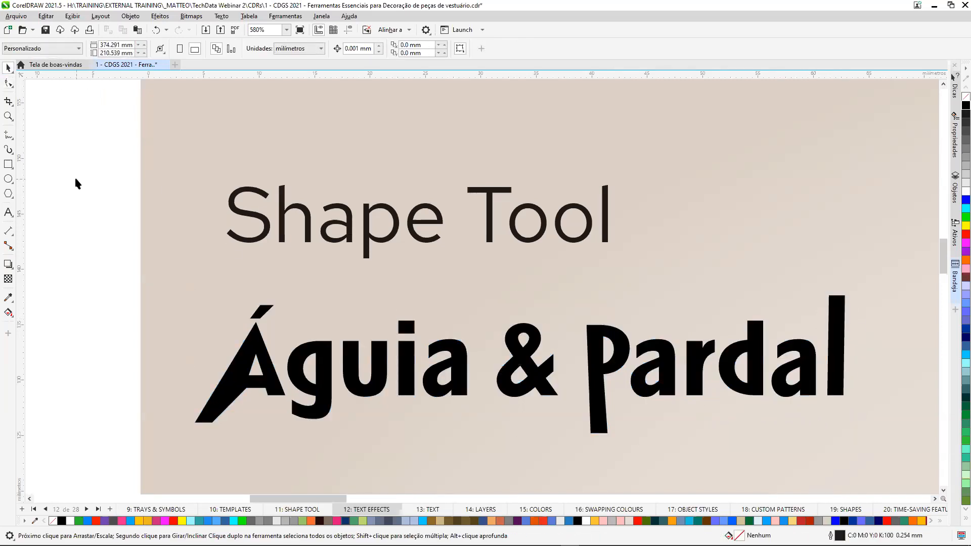
Zoom in on the Envelope Tool example and display the Envelope docker.
key("shift+F4")
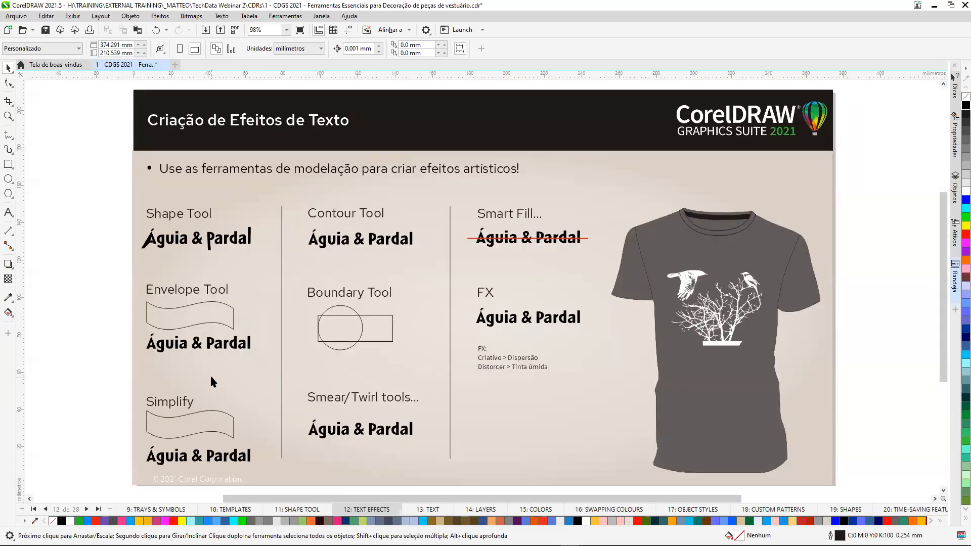
key("z")
left_click_drag(92, 273, 271, 373)
left_click(8, 68)
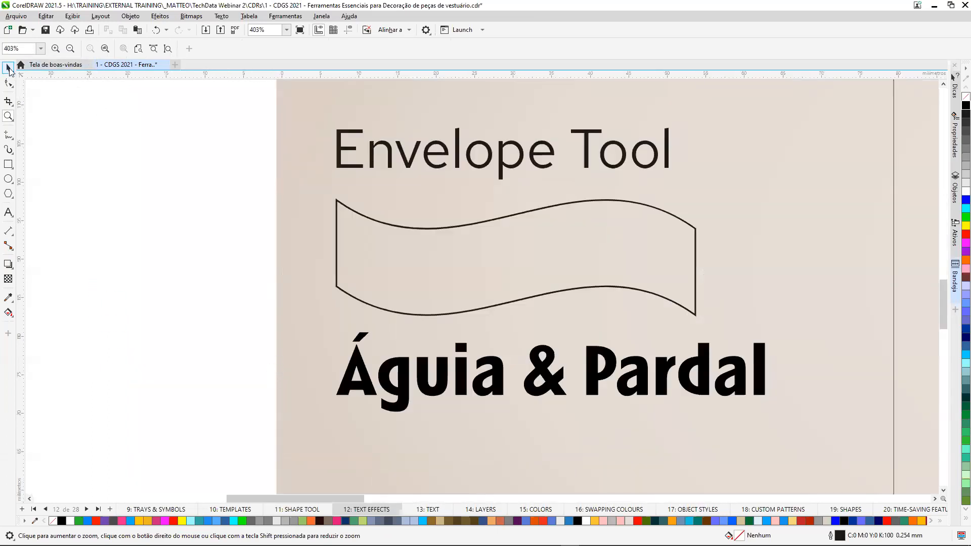
left_click(955, 310)
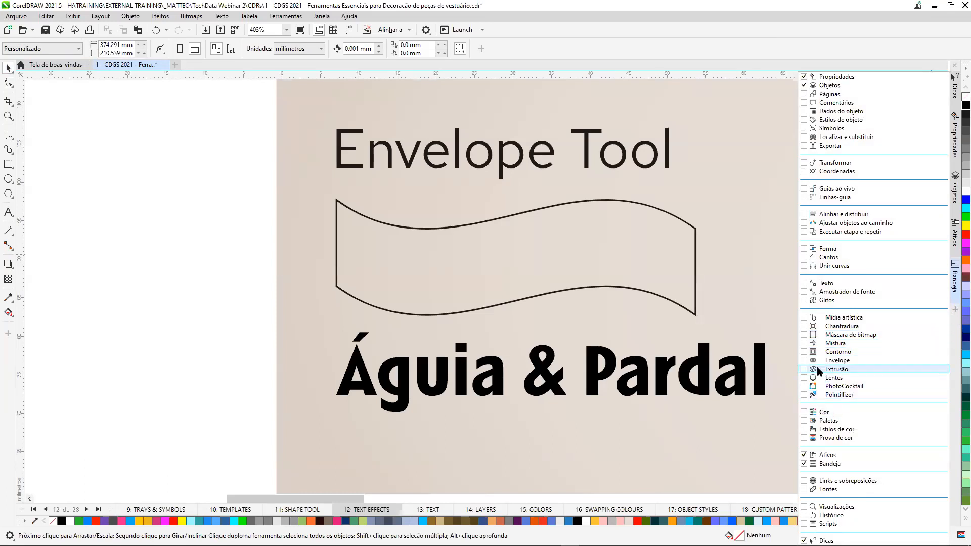
left_click(804, 361)
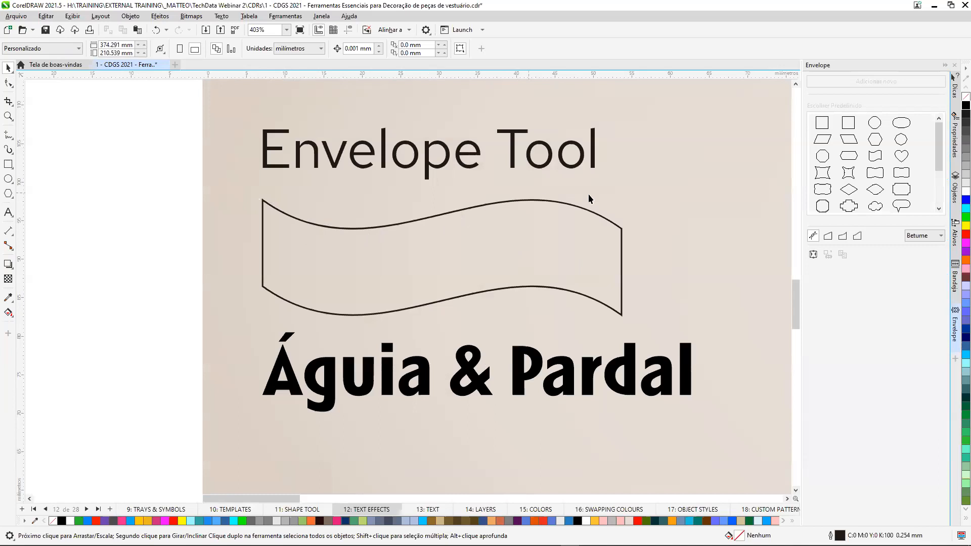
Apply an envelope to the Águia & Pardal text, created from the wavy outline above it.
left_click(472, 371)
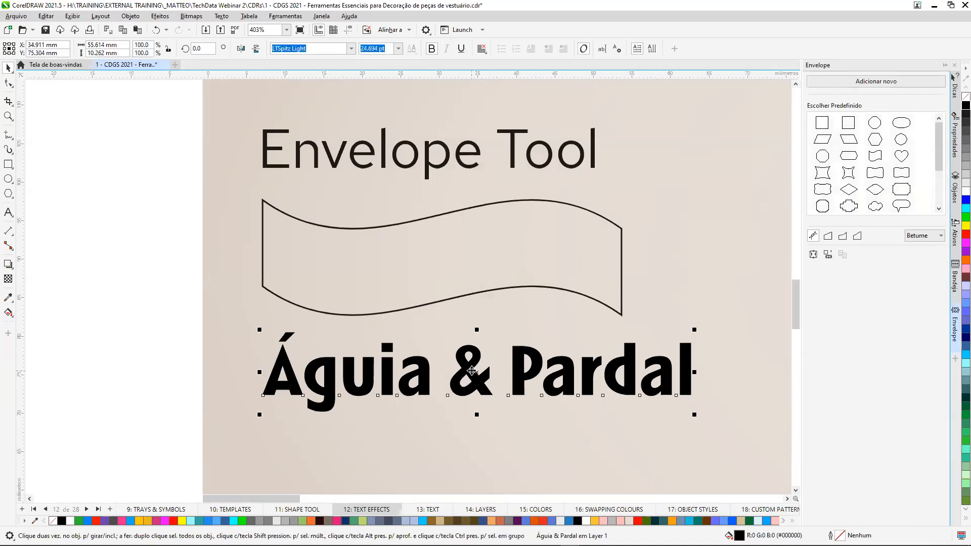
left_click(828, 255)
left_click(560, 246)
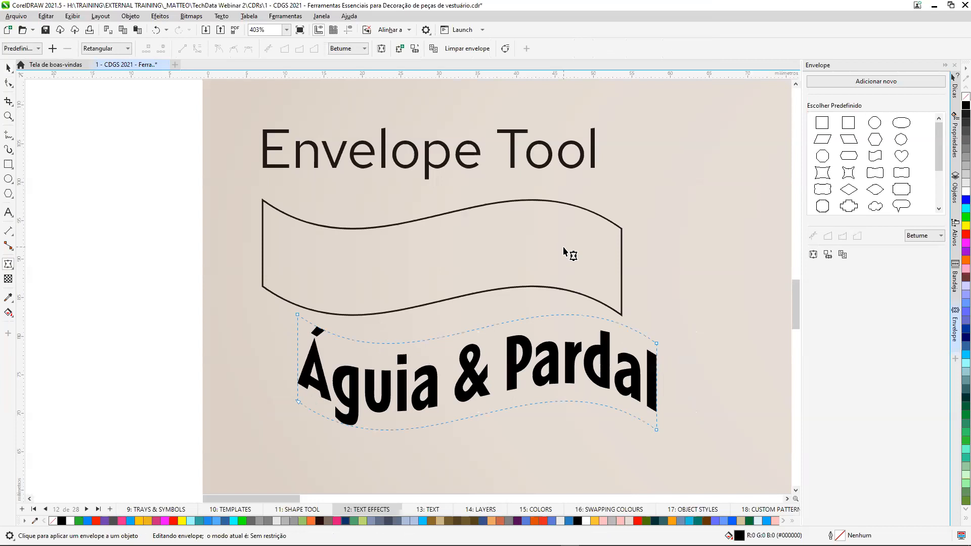
left_click(8, 69)
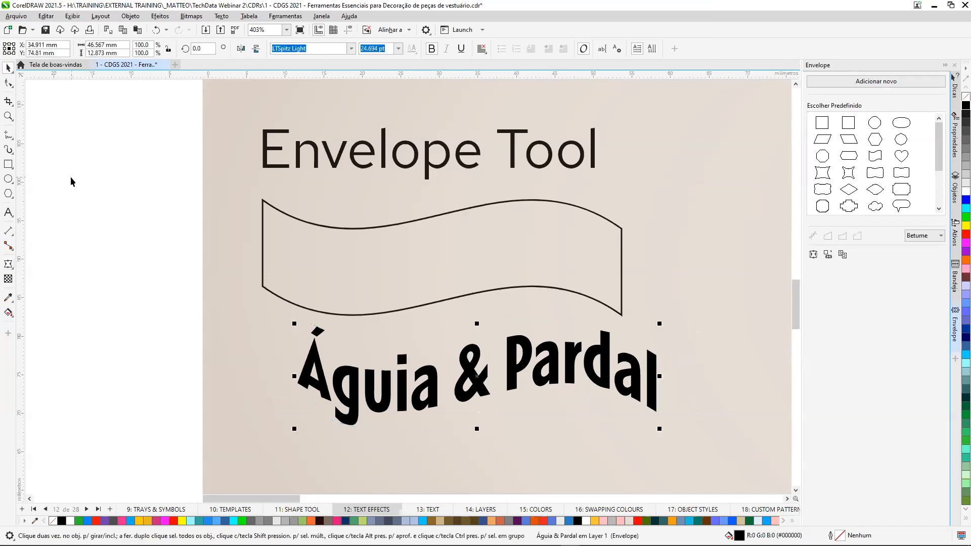
left_click(71, 177)
Place the enveloped text in white on the T-shirt above the bird artwork, and delete it.
scroll(92, 192, "down", 3)
scroll(93, 198, "down", 2)
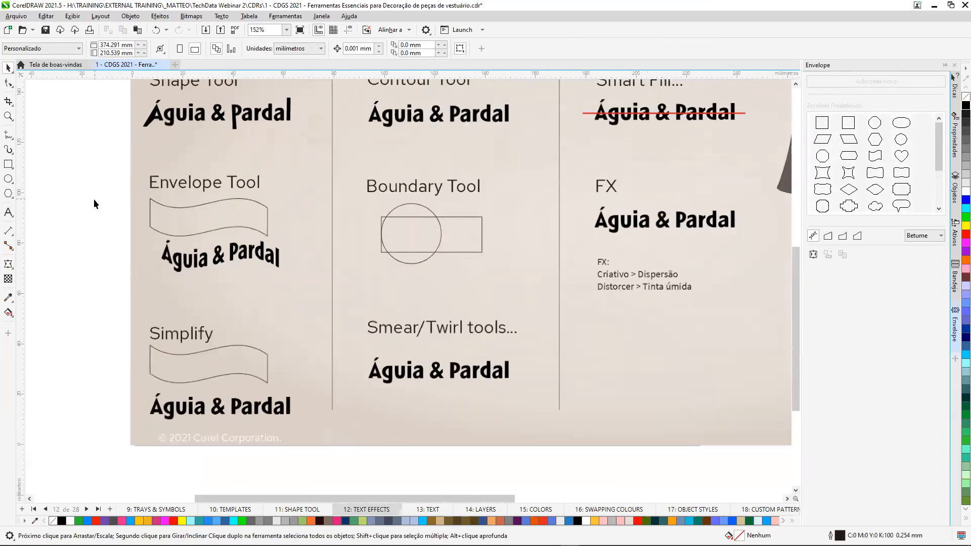
left_click(191, 245)
left_click_drag(191, 245, 713, 153)
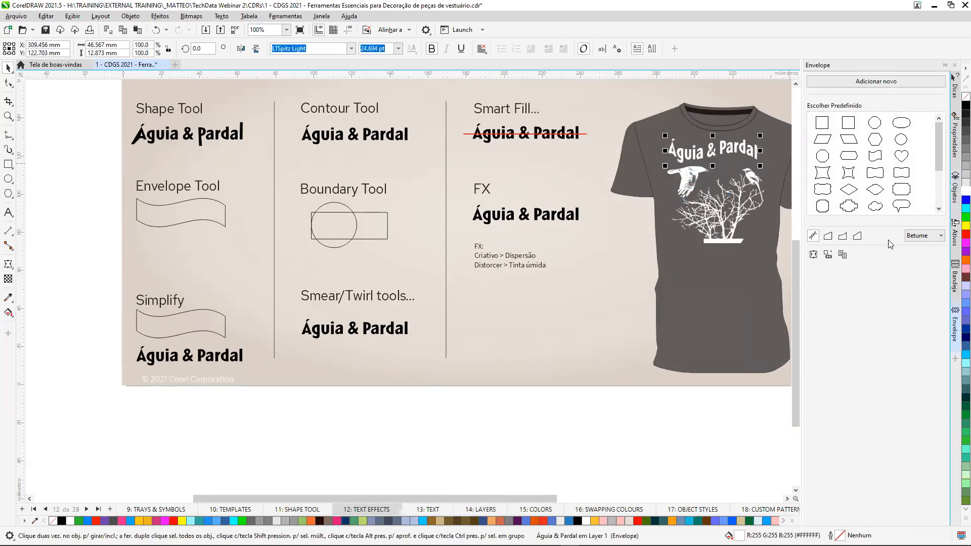
key("Delete")
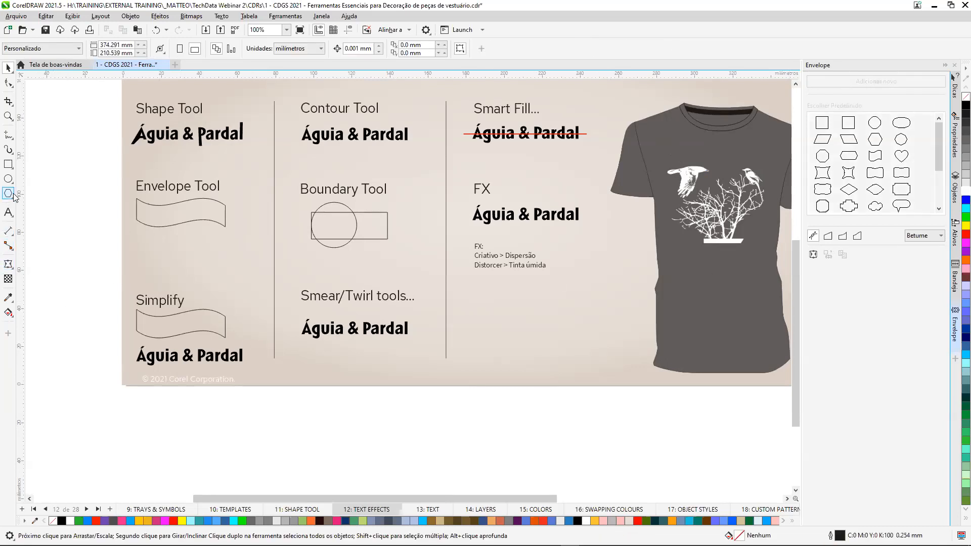
Move the Águia & Pardal text of the Simplify example into the wavy outline and scale it down to fit.
key("z")
left_click_drag(98, 281, 258, 377)
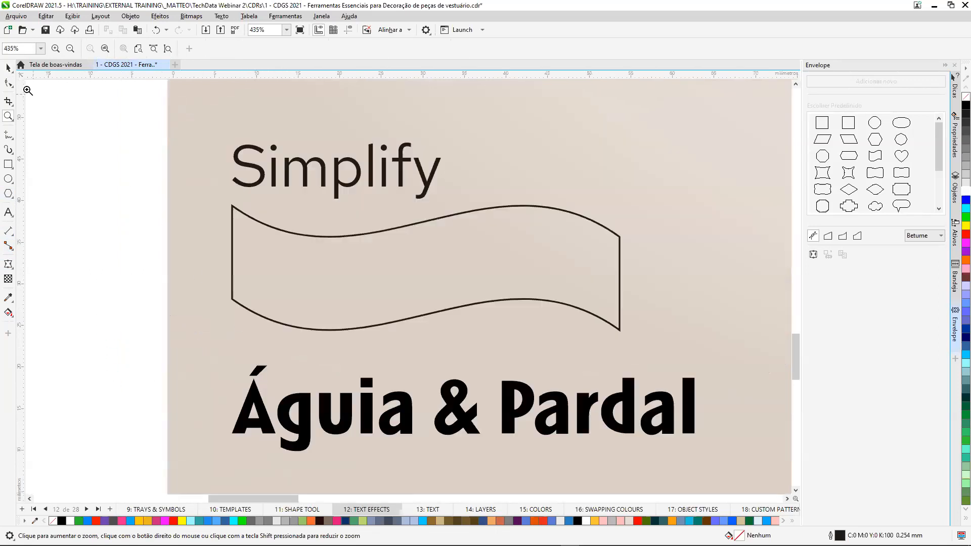
left_click(8, 68)
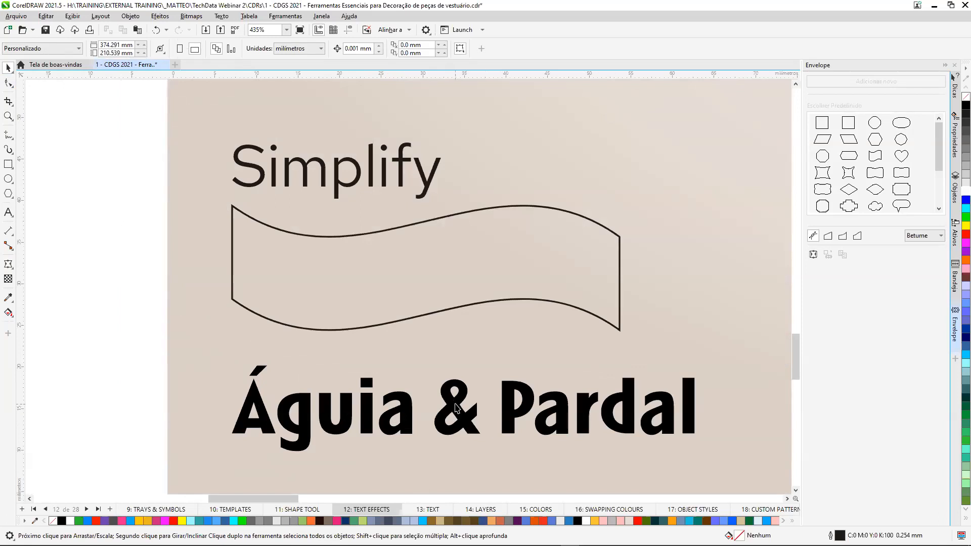
left_click(457, 407)
mouse_move(455, 406)
left_mouse_down()
mouse_move(443, 264)
mouse_move(451, 260)
left_mouse_up()
left_click_drag(693, 308, 650, 289)
mouse_move(412, 262)
left_mouse_down()
mouse_move(415, 273)
mouse_move(408, 268)
mouse_move(427, 268)
left_mouse_up()
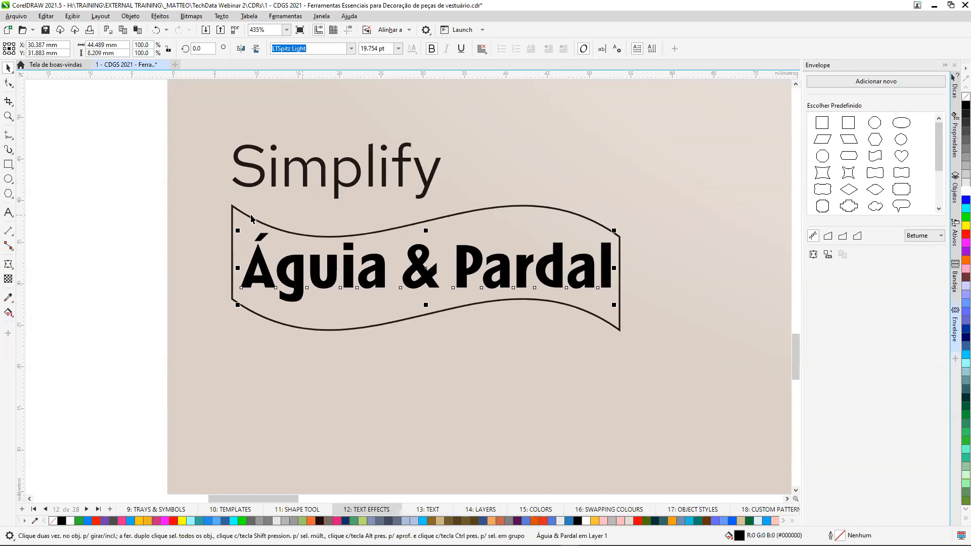
Simplify the wavy outline with the text inside it and delete the original text.
left_click_drag(125, 196, 672, 382)
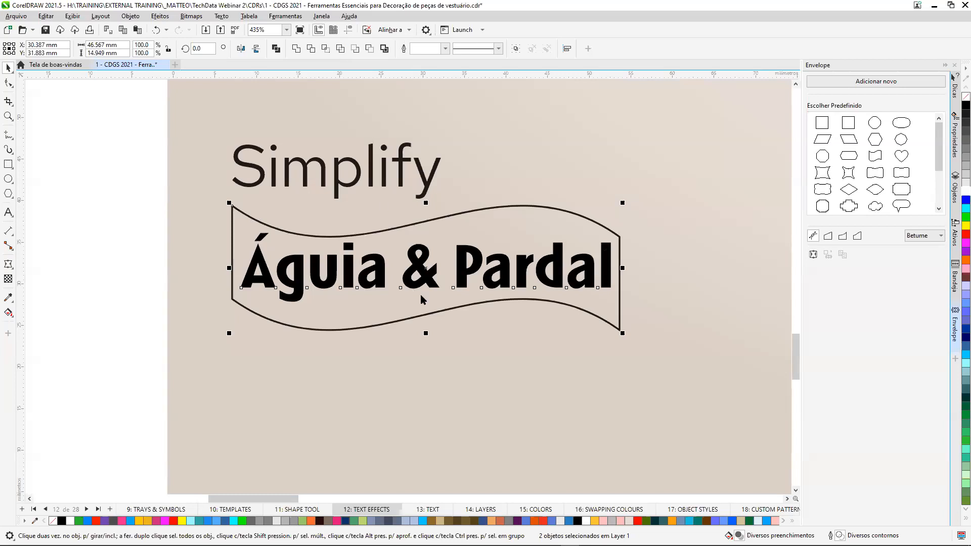
left_click(453, 335)
left_click(430, 276)
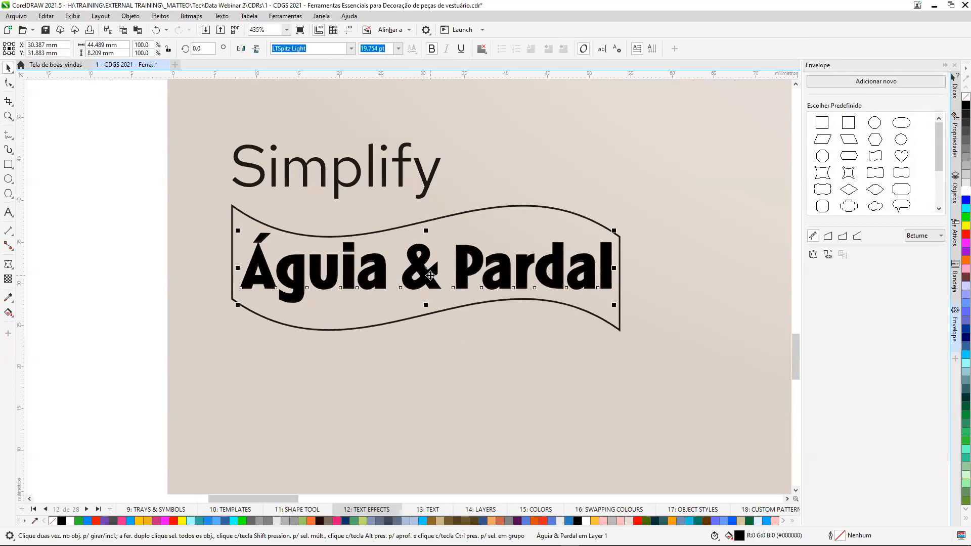
key("Delete")
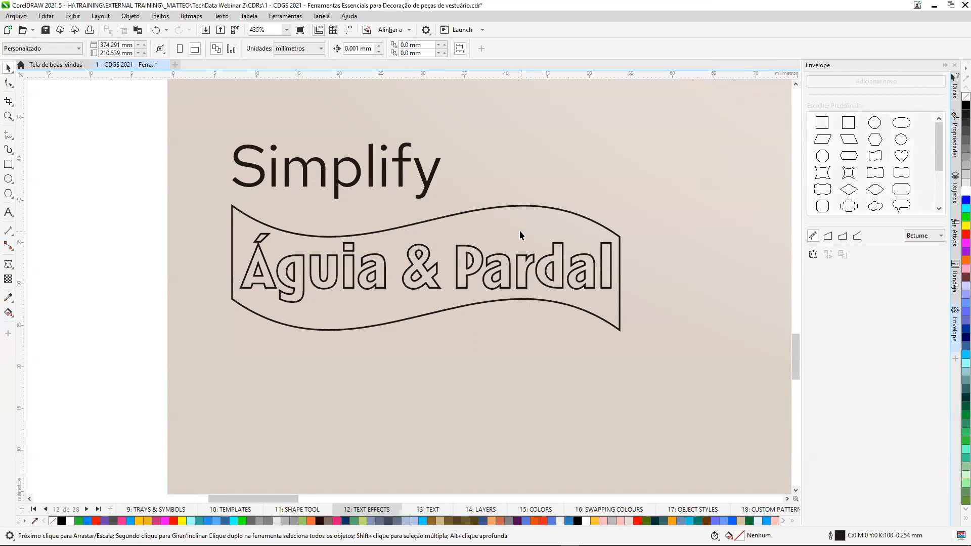
Move the cut-out wavy shape down and fill it white with no outline.
left_click_drag(499, 231, 508, 321)
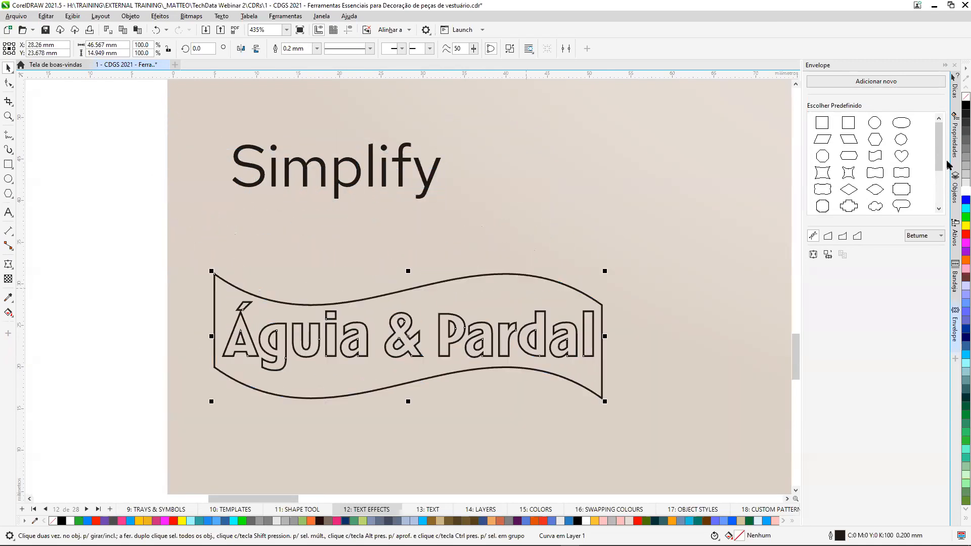
left_click(963, 192)
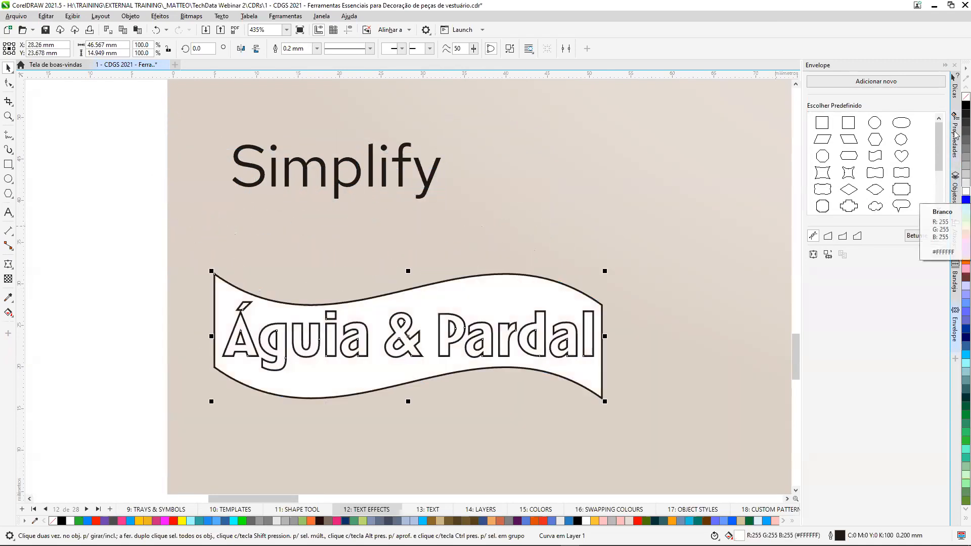
right_click(965, 97)
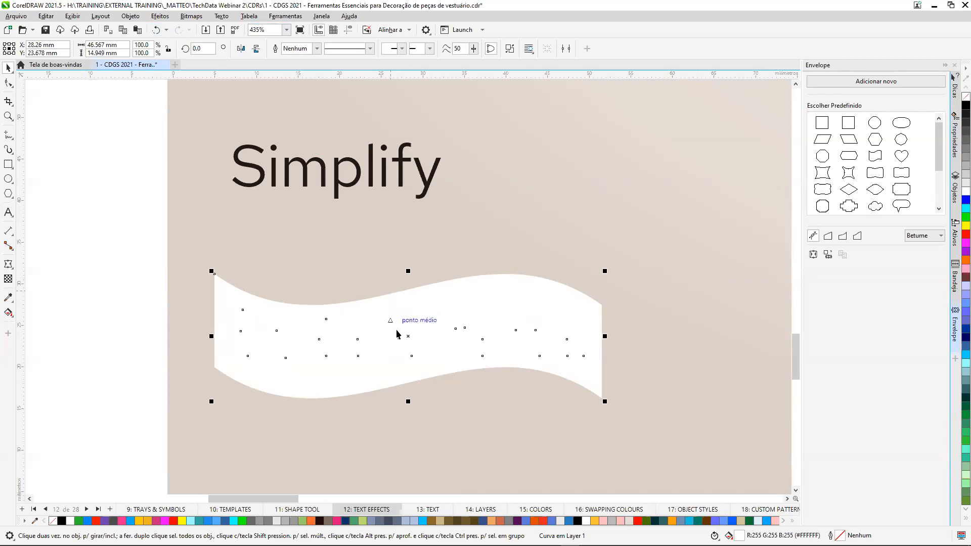
Delete the white wavy shape and undo the Simplify trial back to before the text's last move.
left_click(466, 229)
left_click(399, 340)
key("Delete")
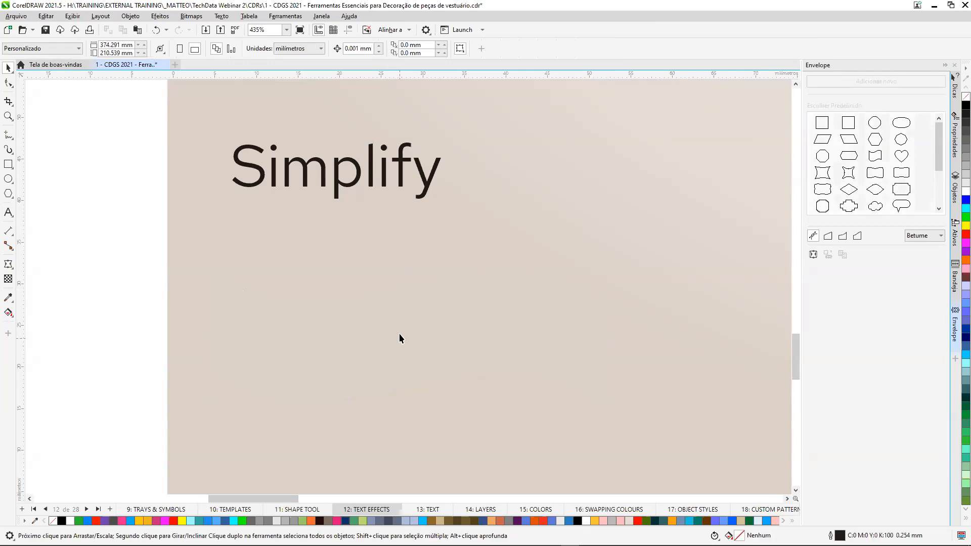
left_click(155, 31)
left_click(156, 31)
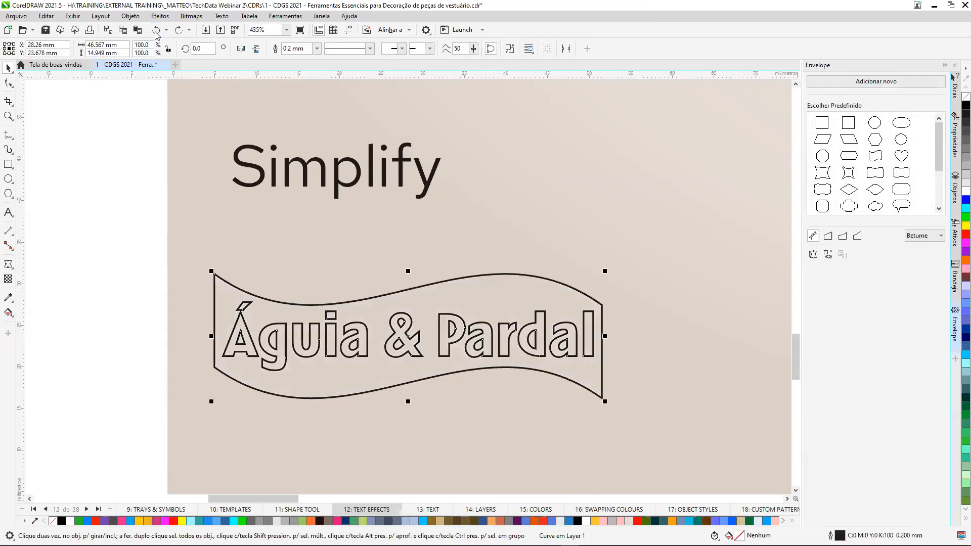
left_click(156, 32)
left_click(156, 32)
left_click(156, 31)
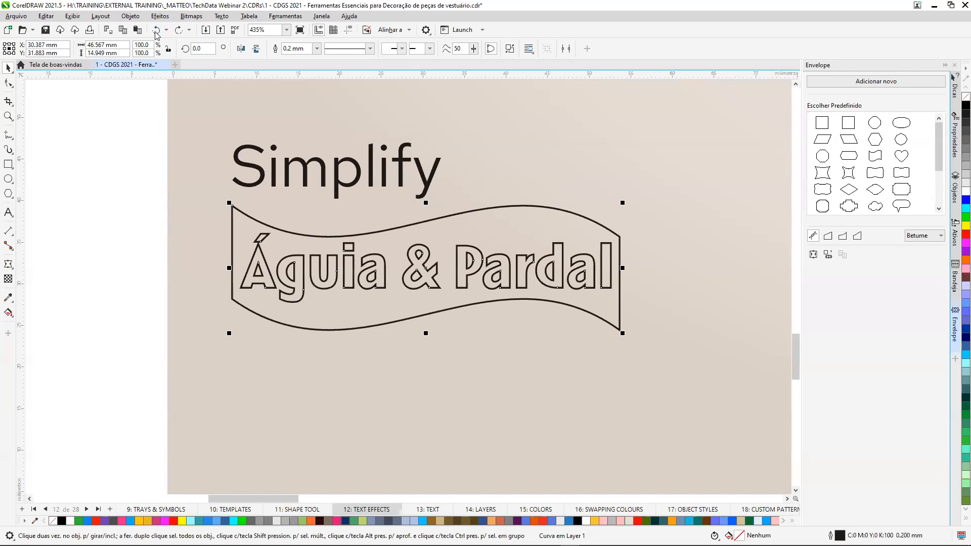
left_click(156, 32)
left_click(156, 31)
left_click(157, 33)
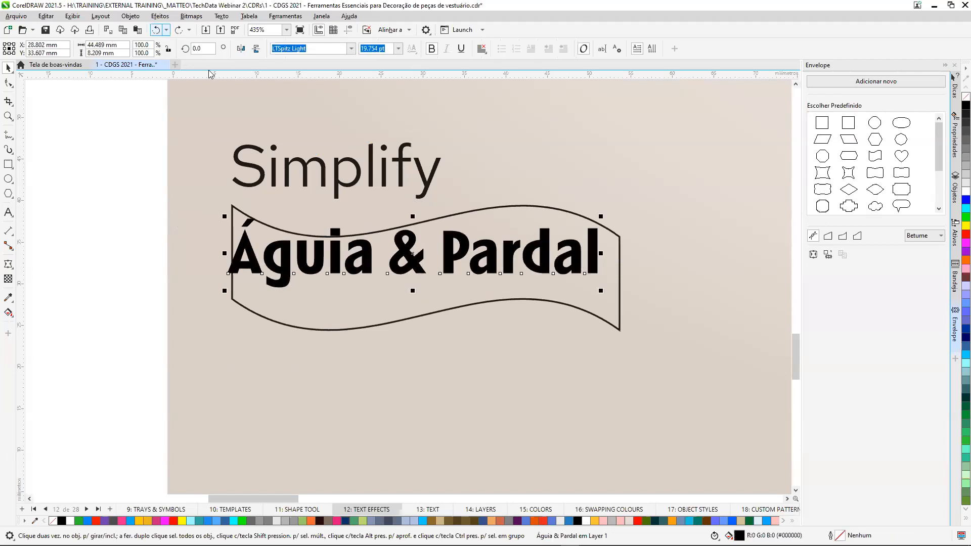
Move the wavy outline and the text lower on the page so the text sits inside the outline.
left_click(521, 389)
left_click_drag(564, 244, 654, 373)
left_click_drag(438, 273, 416, 341)
key("Escape")
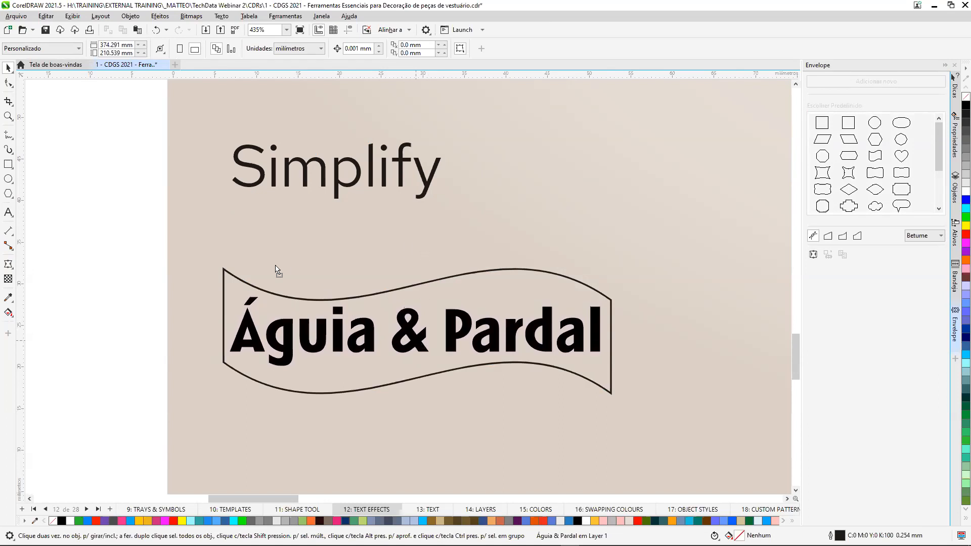
key("F10")
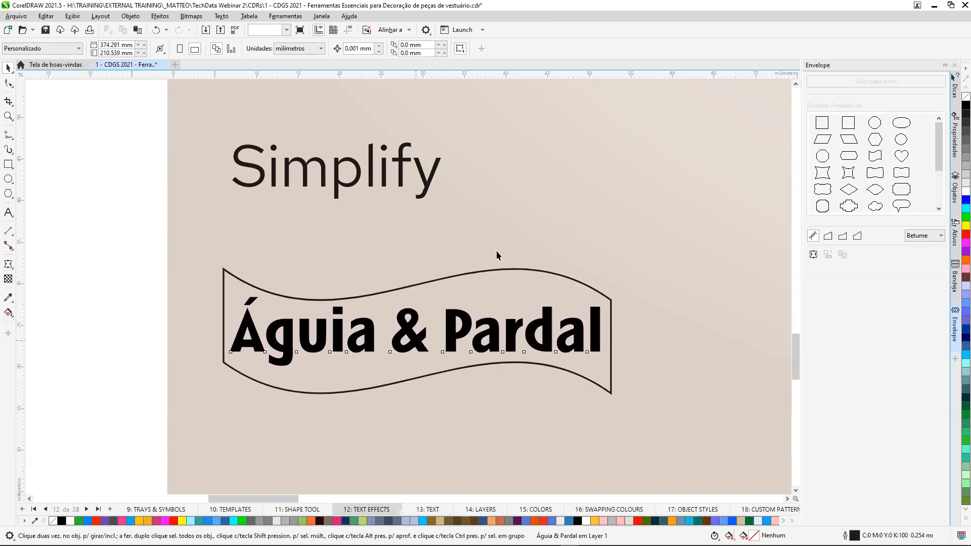
key("space")
Simplify the wavy outline with the Águia & Pardal text and delete the original text.
left_click_drag(110, 234, 665, 448)
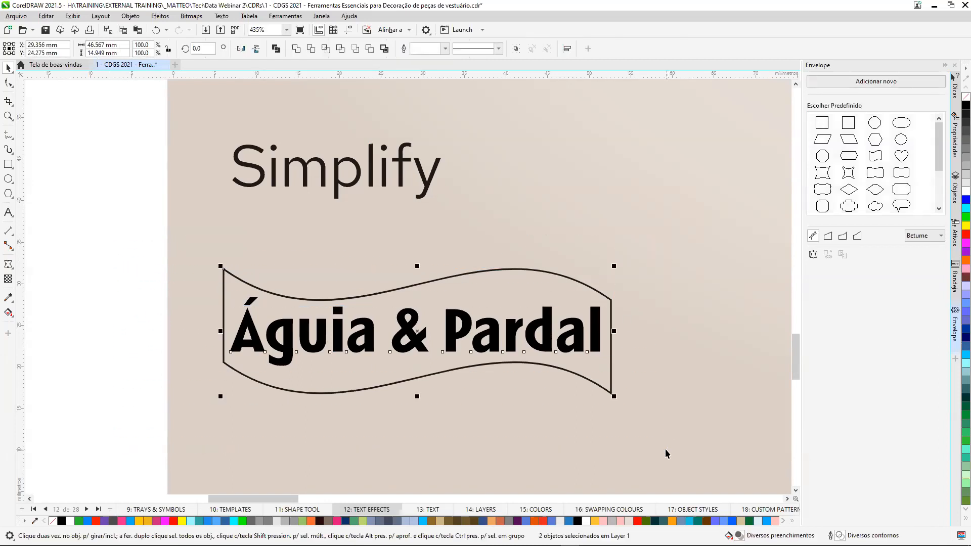
left_click(340, 49)
left_click(558, 361)
left_click(546, 338)
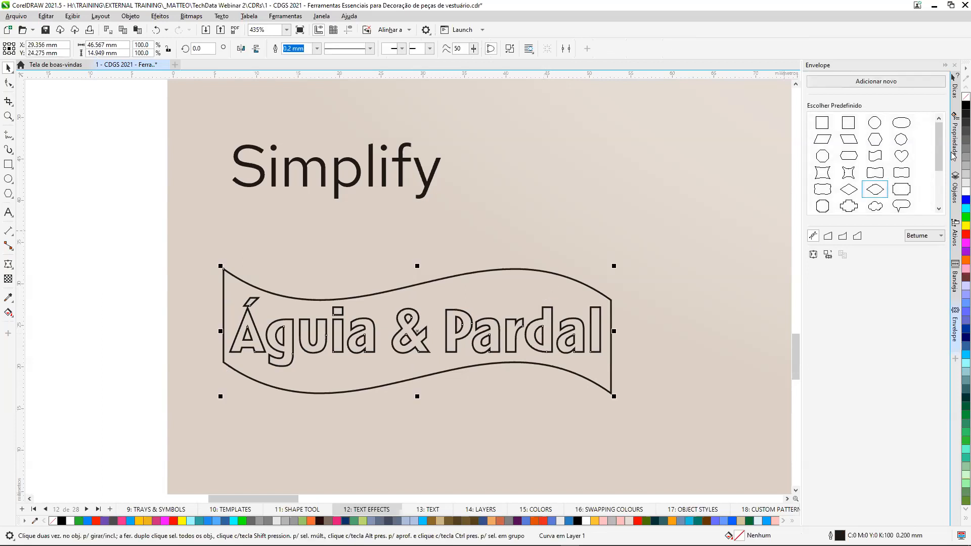
Fill the cut-out wavy shape white and move it slightly down.
left_click(966, 192)
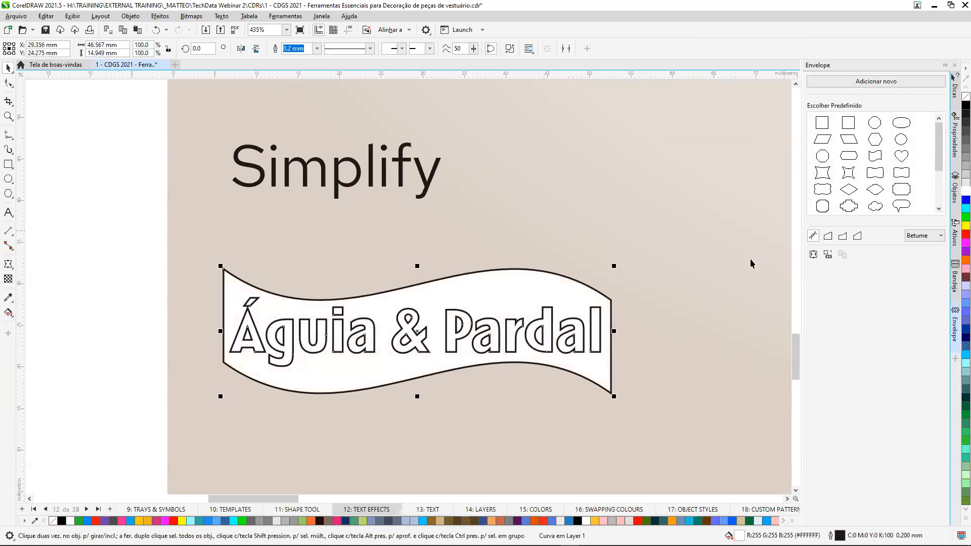
left_click_drag(536, 292, 523, 325)
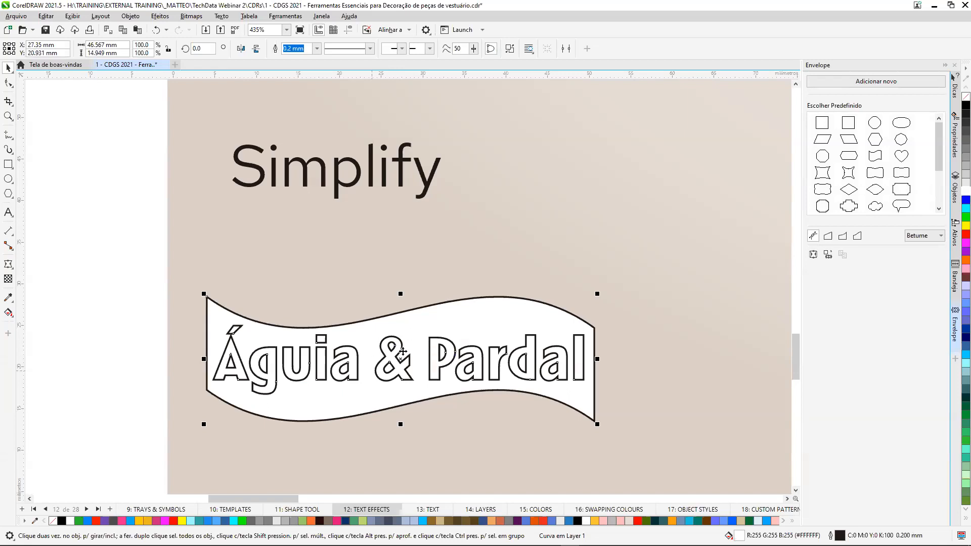
key("shift+F4")
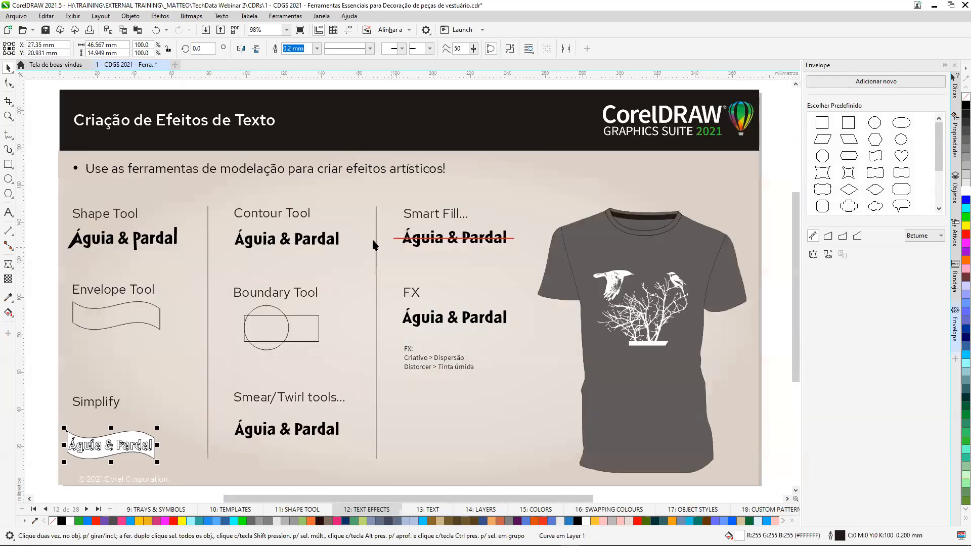
left_click(275, 184)
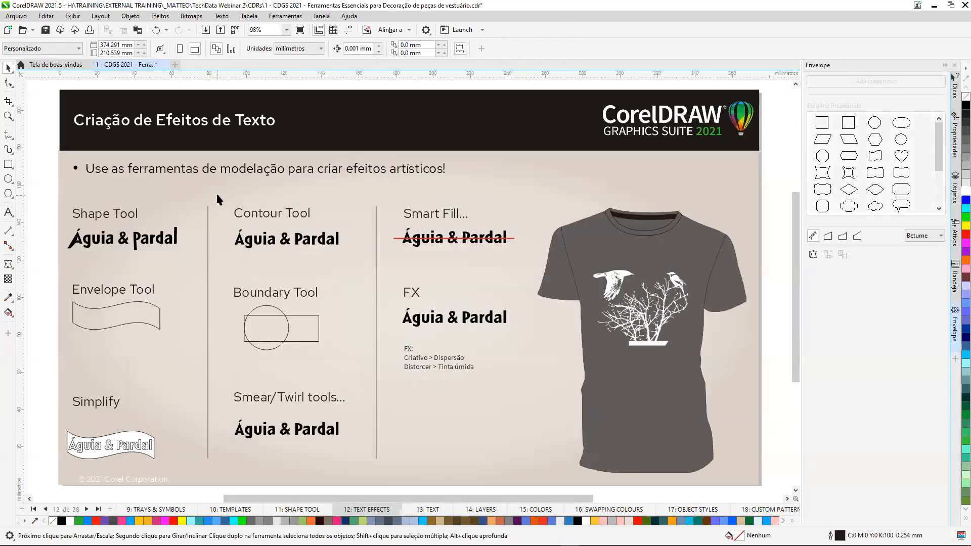
Apply an outward contour of about 1.4 mm to the Contour Tool example text and fill it red (C0 M96 Y89 K0).
key("z")
left_click_drag(221, 199, 368, 279)
left_click(9, 67)
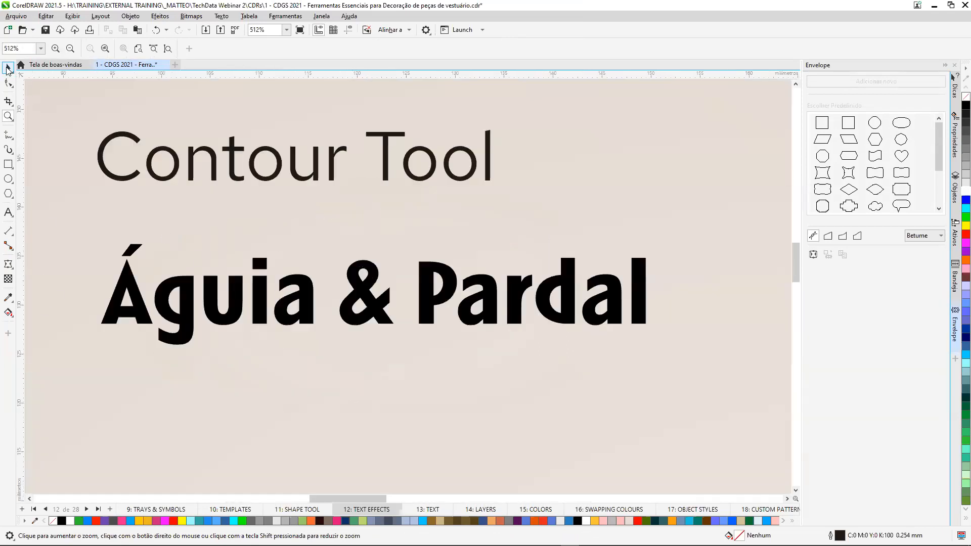
left_click(428, 282)
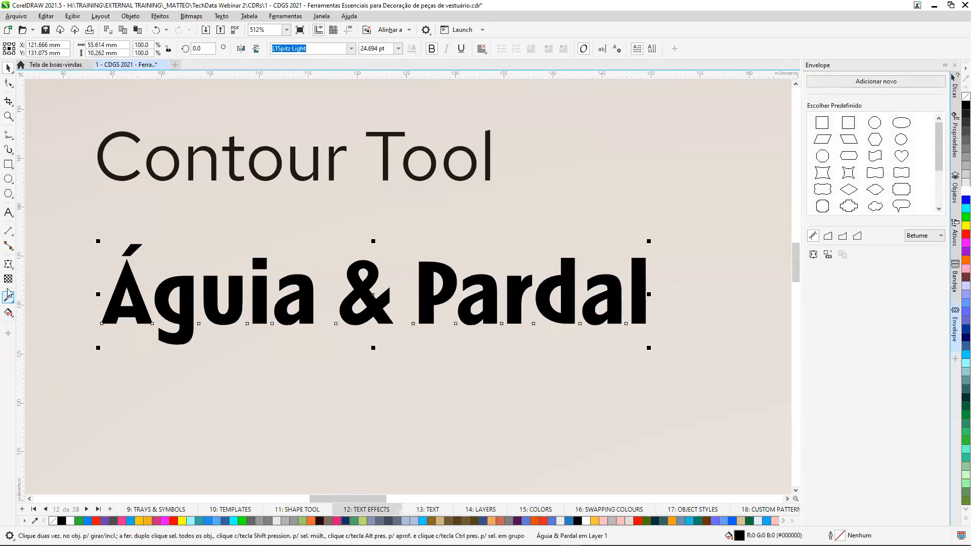
left_click(13, 271)
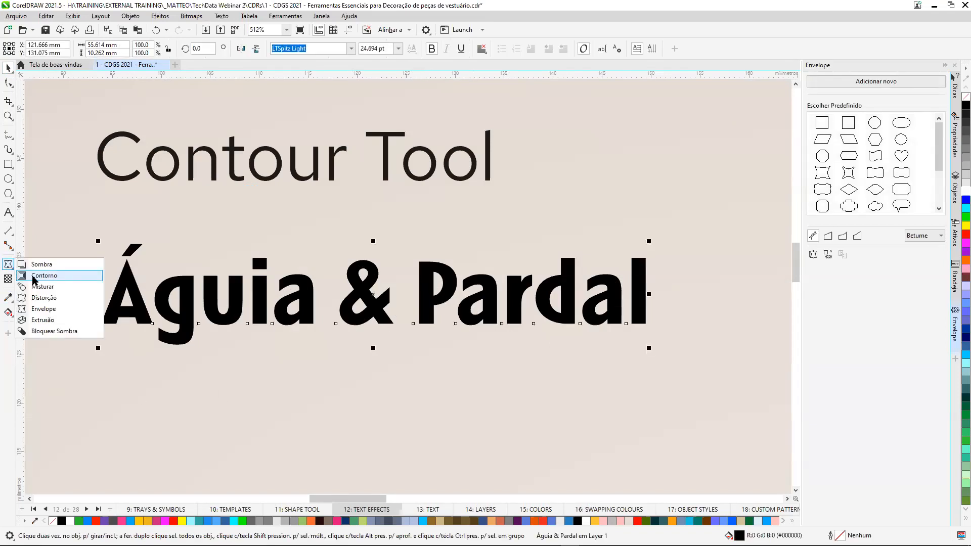
left_click(59, 281)
left_click_drag(433, 273, 427, 234)
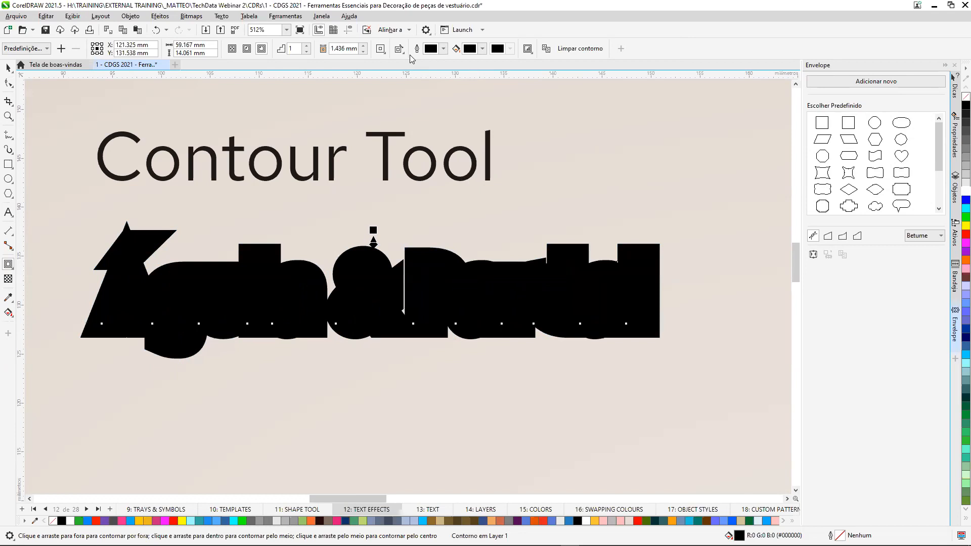
left_click(483, 49)
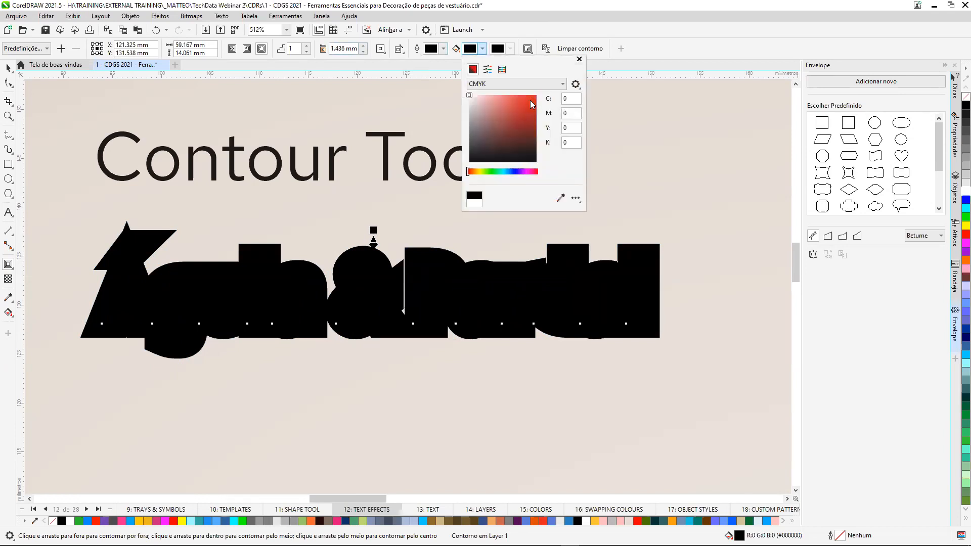
left_click(530, 101)
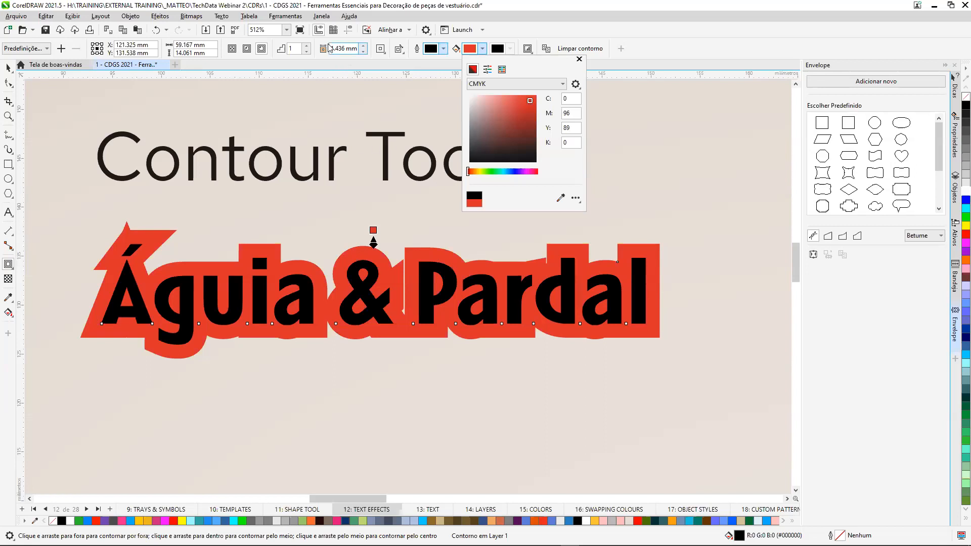
Set the contour to 2 steps with an offset of 0.7 mm.
left_click(307, 47)
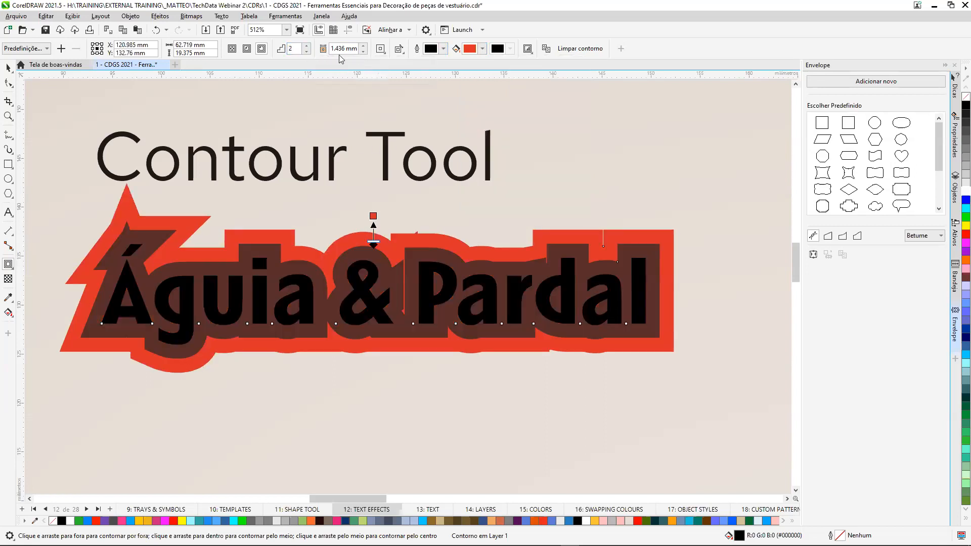
left_click_drag(331, 48, 325, 53)
type("0,")
key("Return")
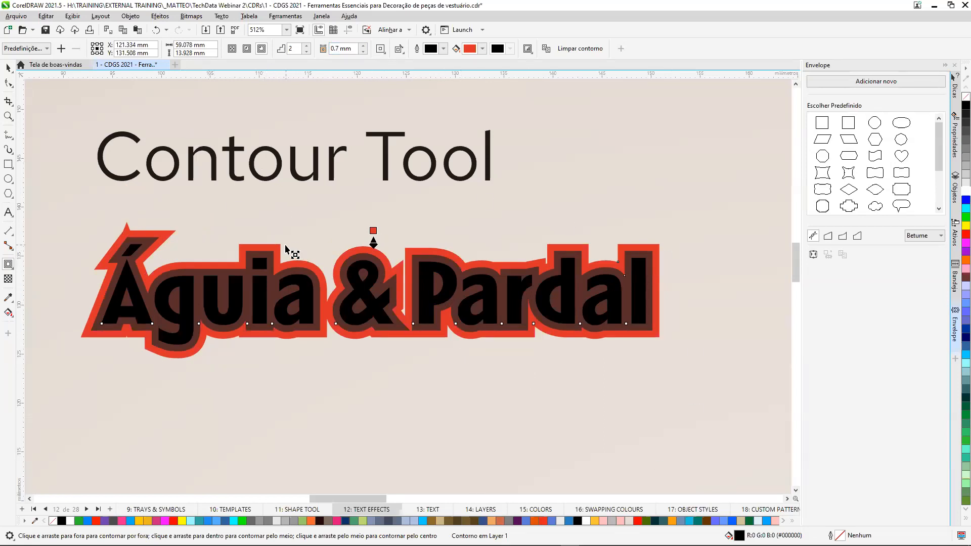
Select the Águia & Pardal text under the FX heading and display its bitmap effects list.
key("shift+F4")
left_click(8, 67)
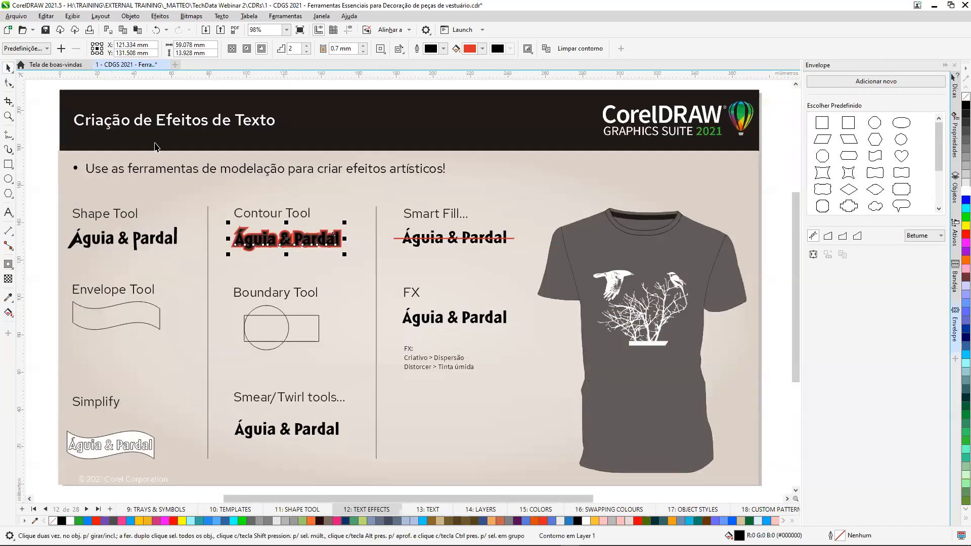
left_click(956, 148)
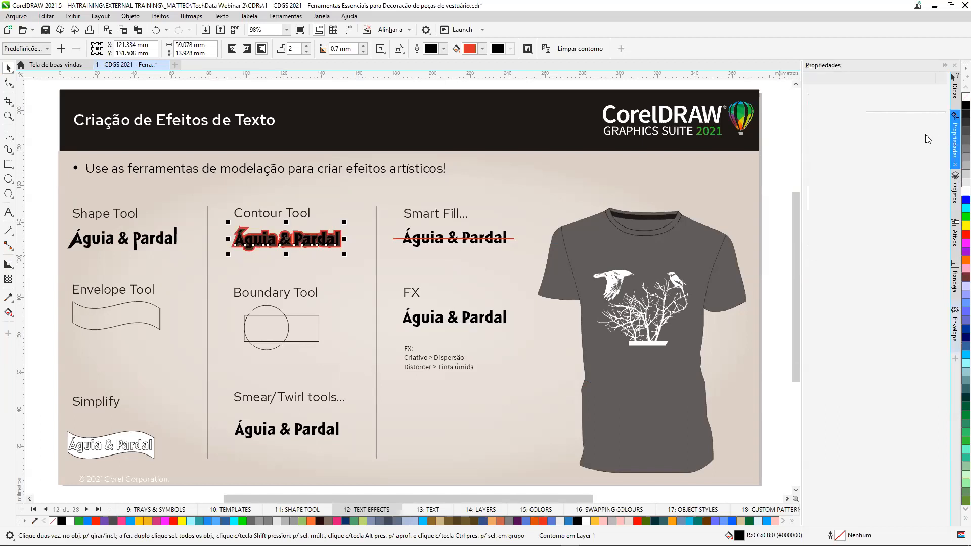
left_click(491, 320)
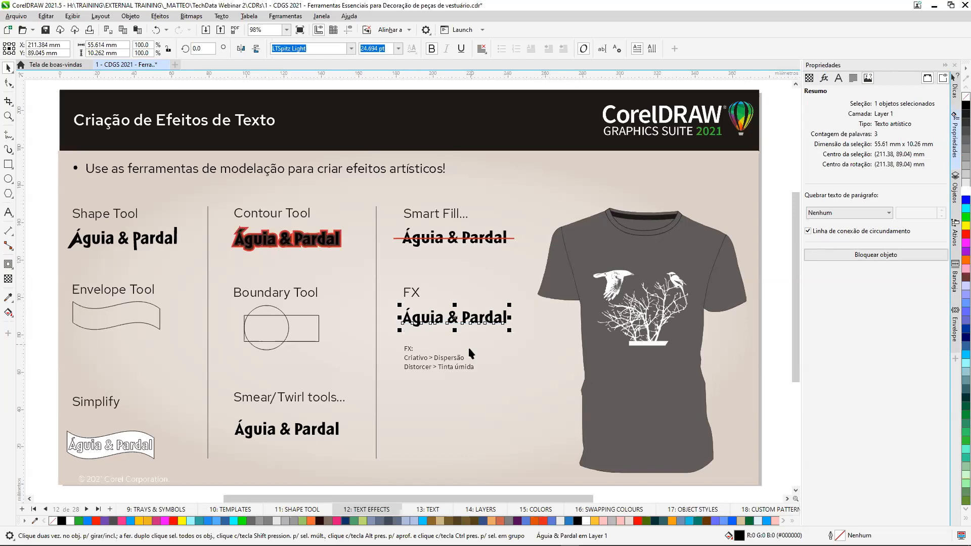
scroll(470, 353, "up", 5)
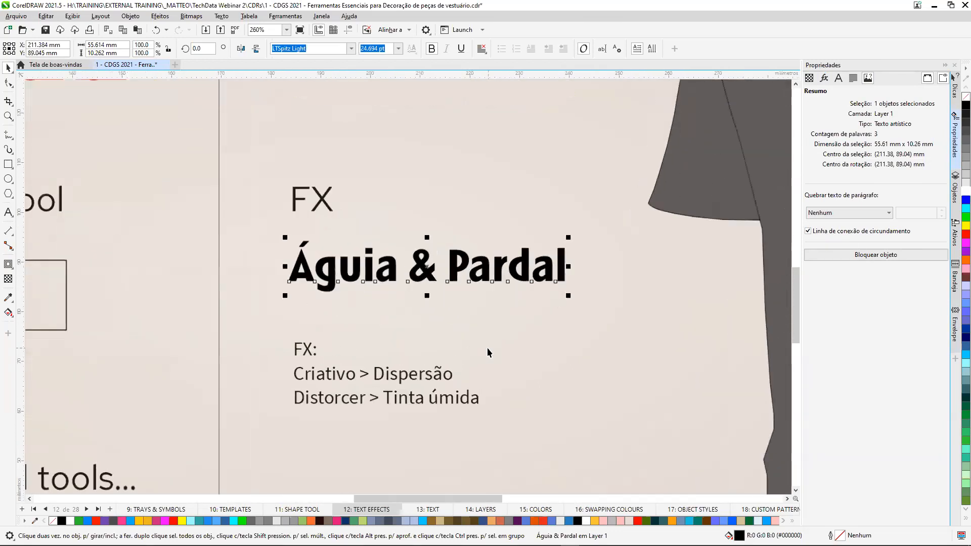
scroll(488, 348, "up", 1)
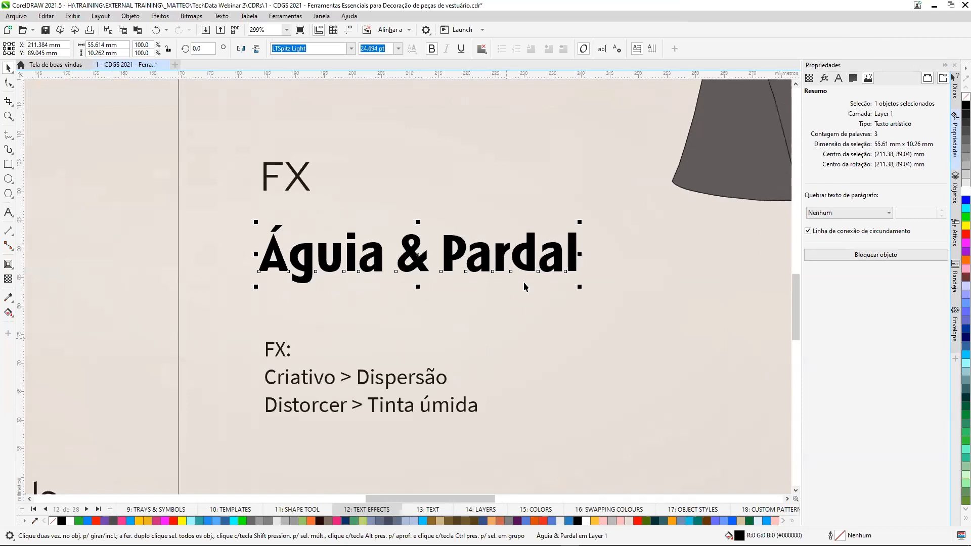
left_click(825, 78)
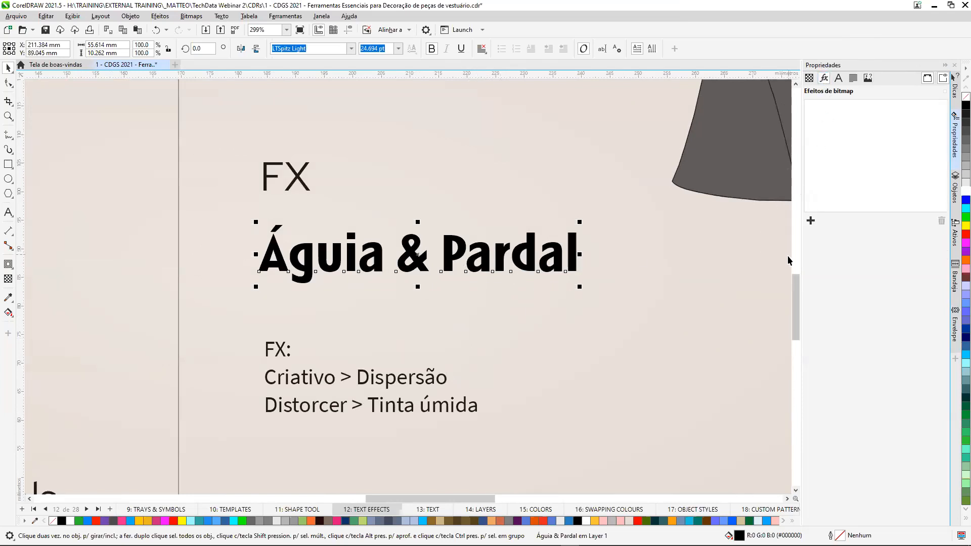
Add the Criativo effect Dispersão to the selected text with horizontal and vertical scatter of 4.
left_click(811, 221)
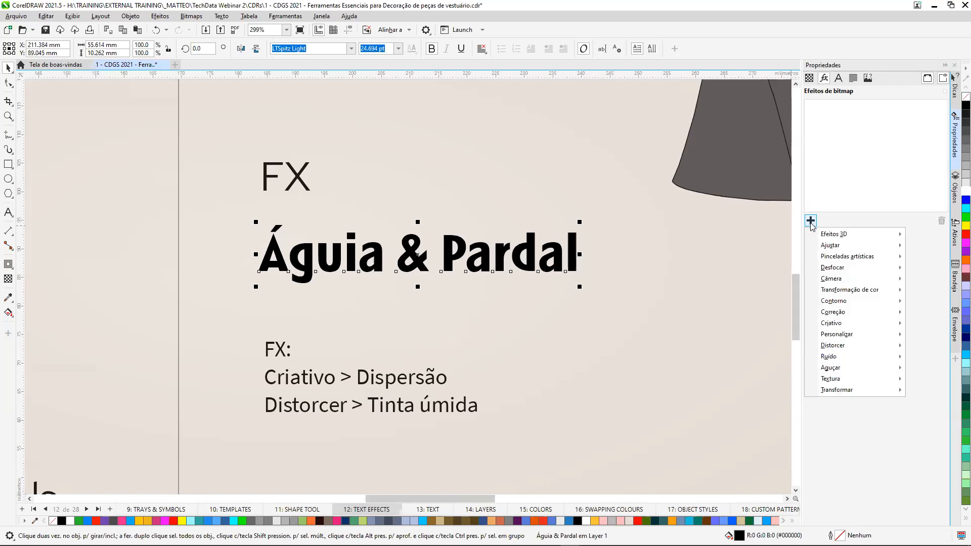
mouse_move(827, 326)
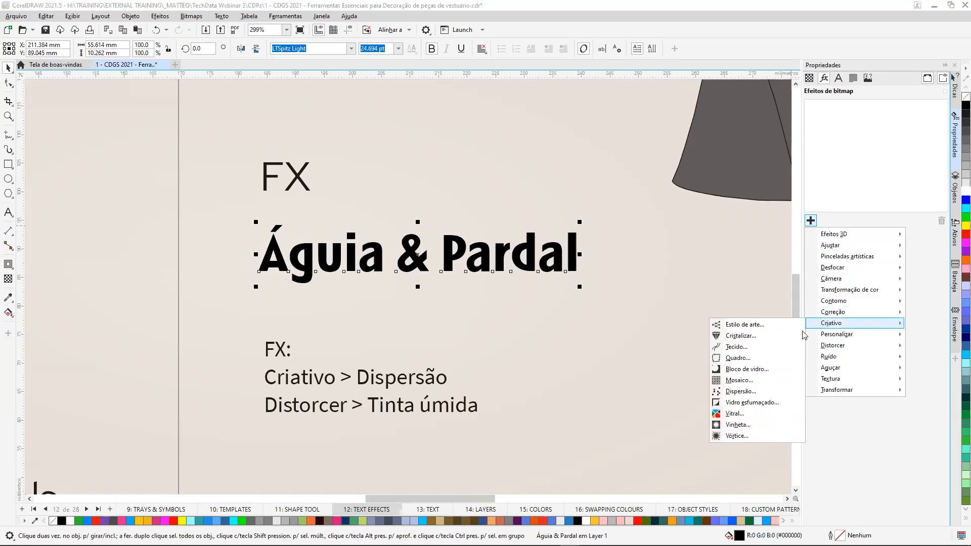
left_click(744, 391)
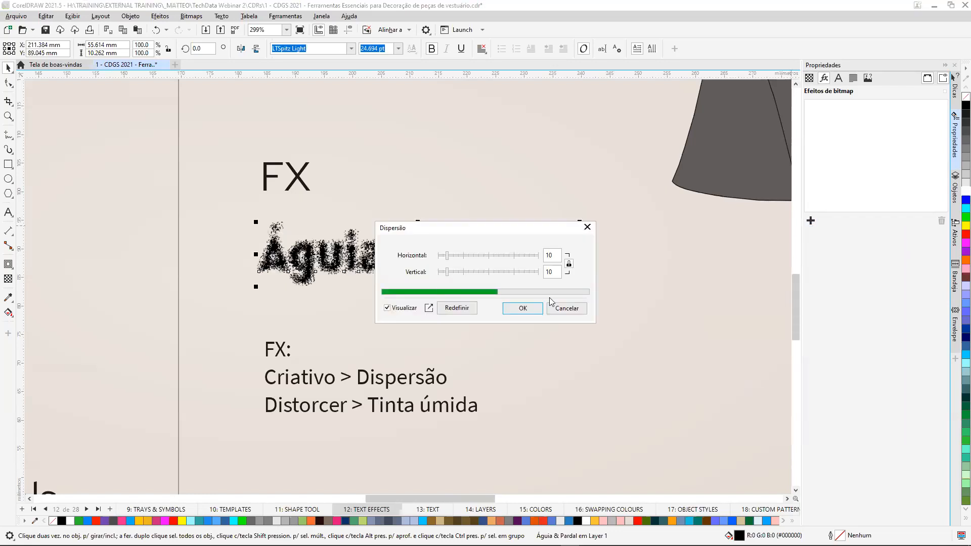
left_click_drag(504, 233, 682, 294)
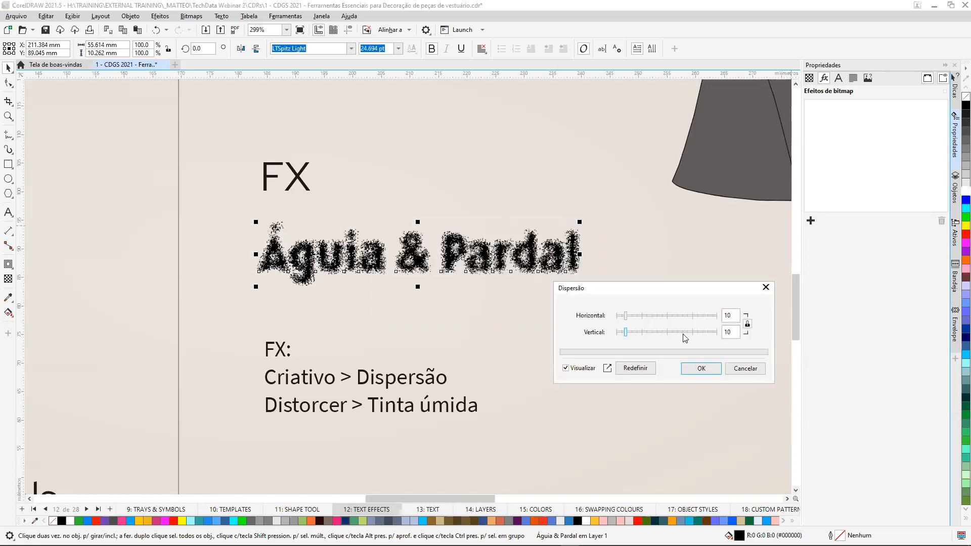
left_click_drag(627, 338, 619, 320)
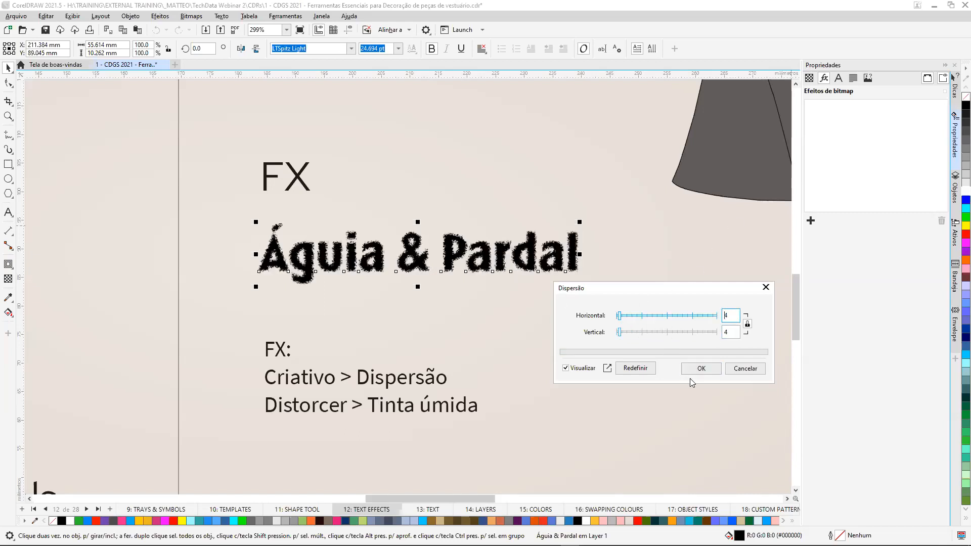
left_click(702, 368)
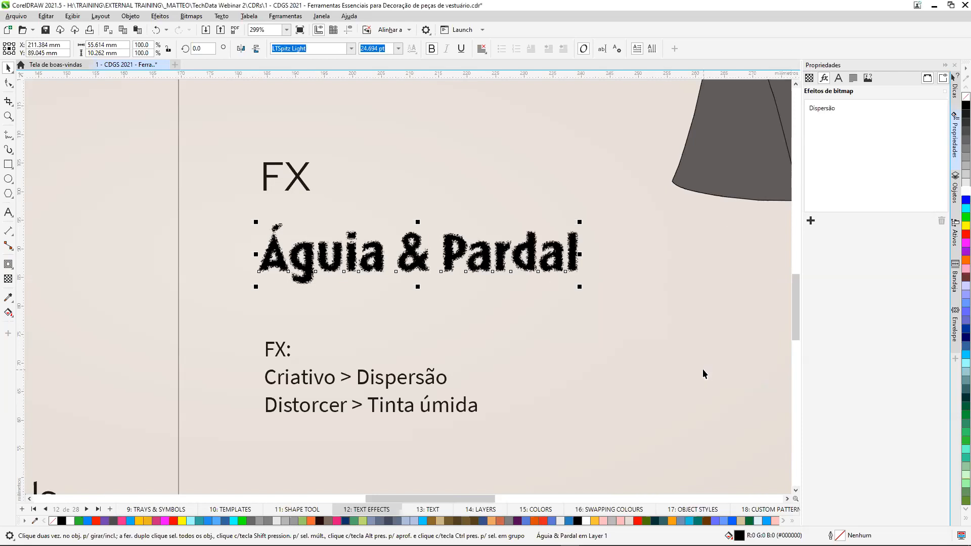
Fill the FX example text white.
left_click(963, 192)
scroll(519, 249, "up", 5)
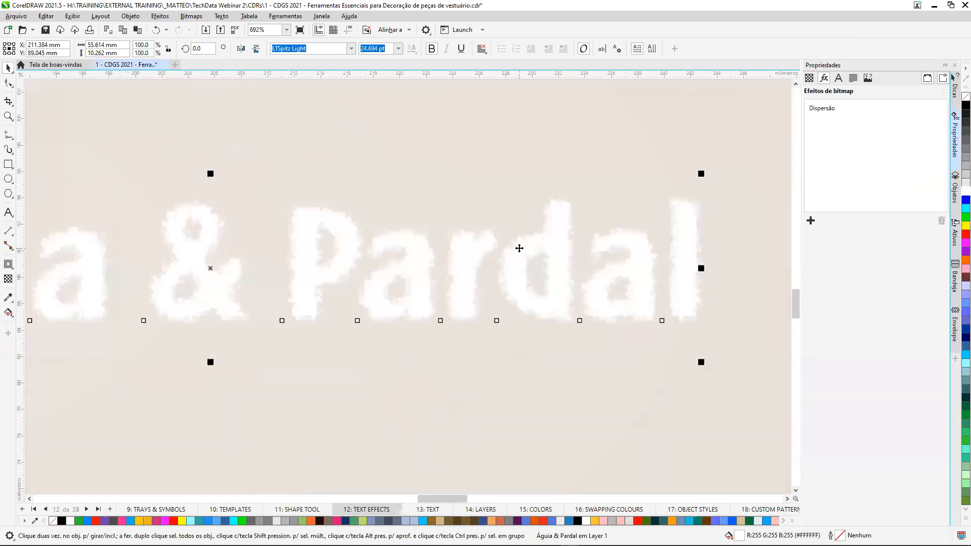
scroll(520, 248, "down", 5)
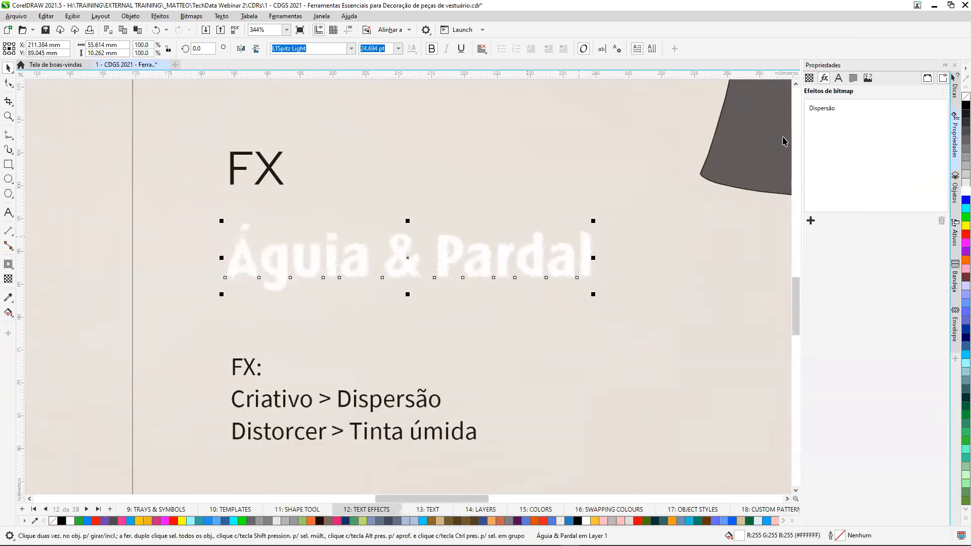
Add the Distorcer effect Tinta úmida to the text with Umidade 45 and Porcentagem 100.
left_click(811, 221)
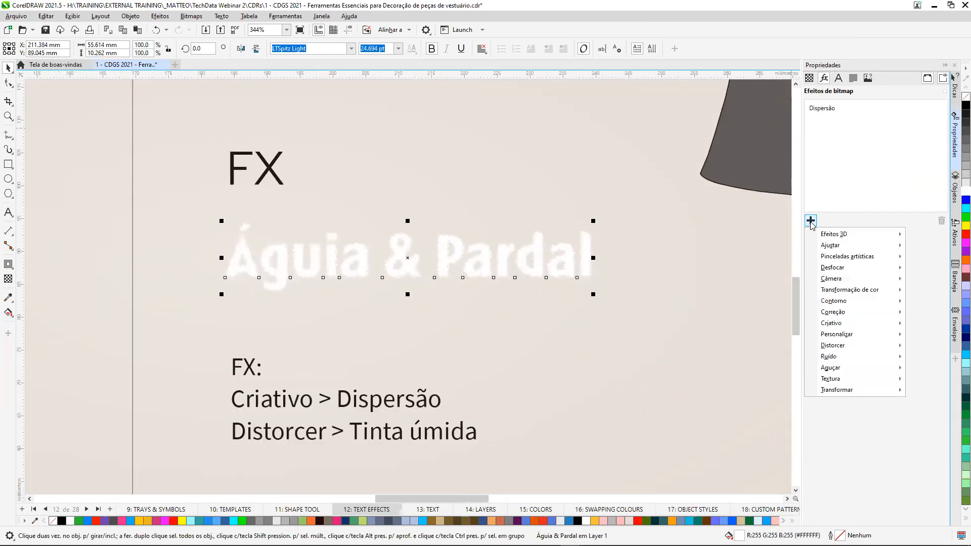
mouse_move(835, 345)
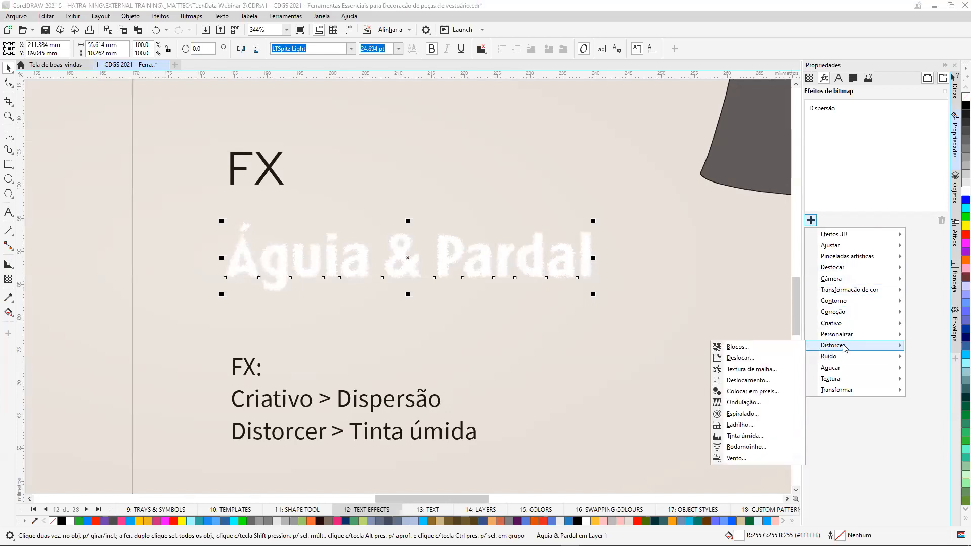
left_click(757, 437)
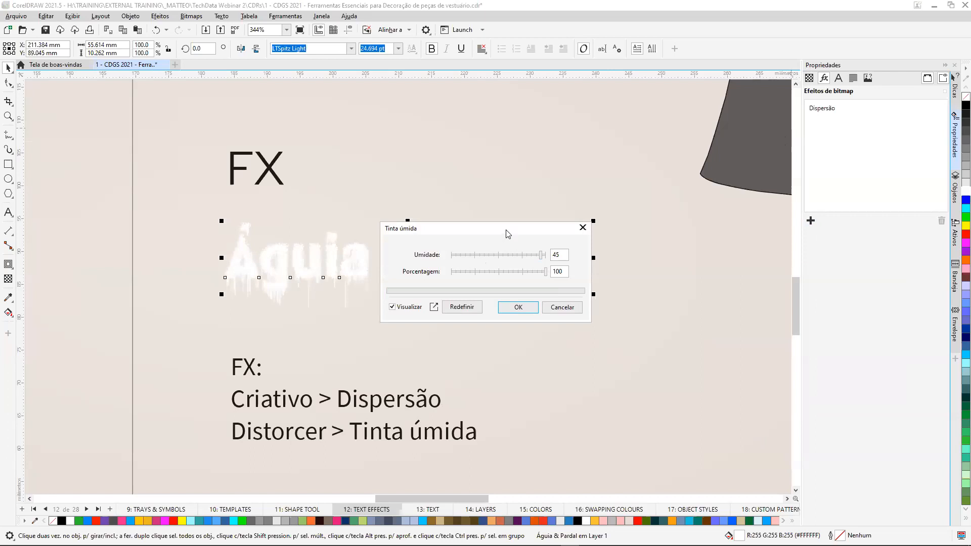
left_click_drag(508, 236, 625, 345)
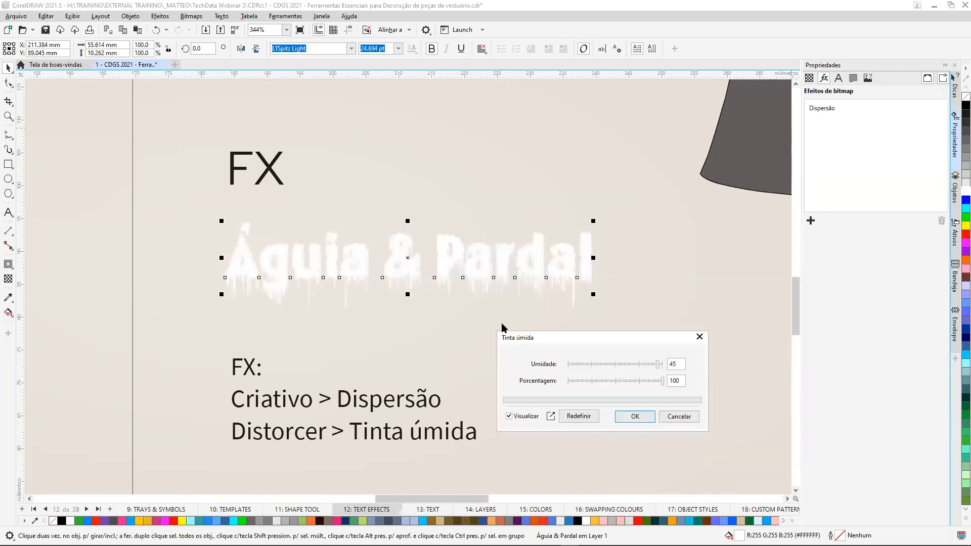
left_click(634, 418)
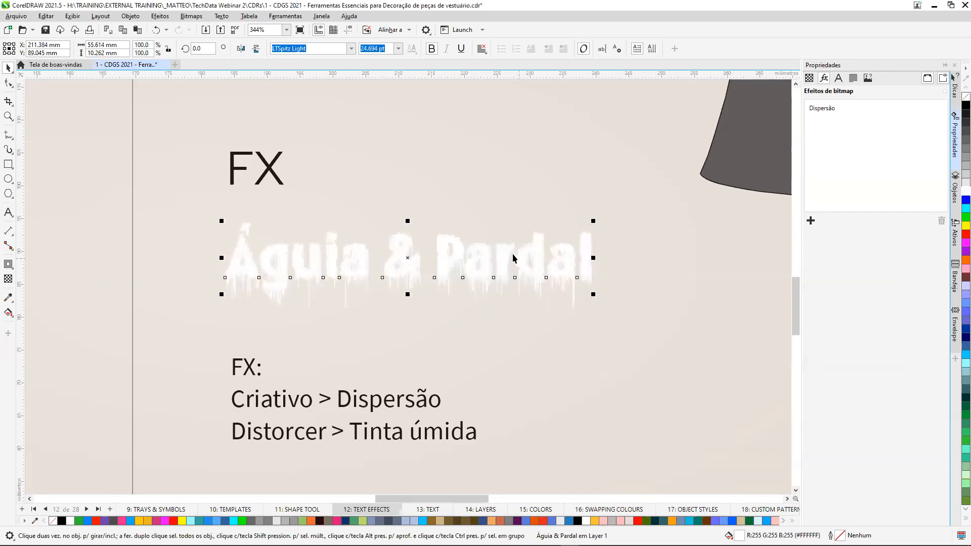
Move the white Águia & Pardal text onto the T-shirt, above the birds and tree artwork.
scroll(515, 257, "up", 4)
scroll(463, 366, "down", 2)
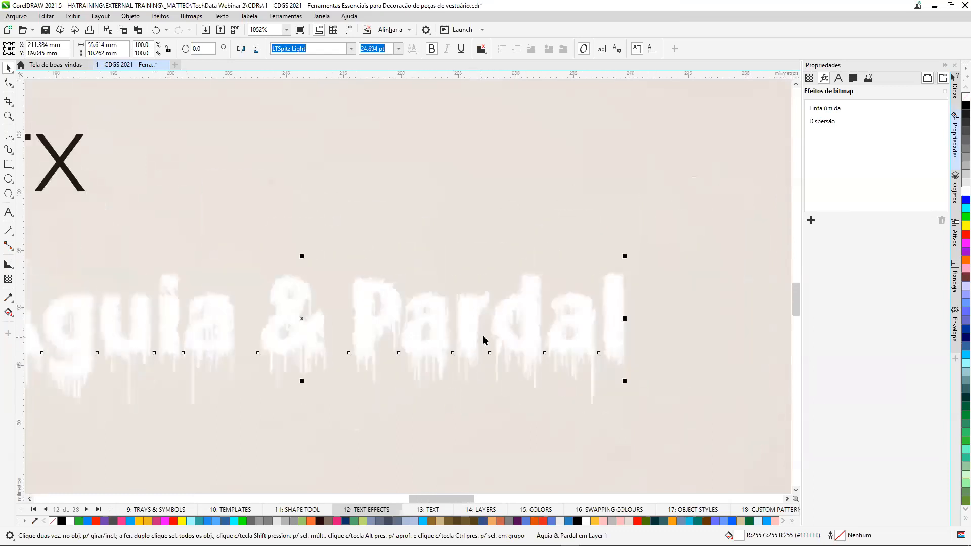
scroll(484, 336, "down", 8)
left_click_drag(448, 346, 694, 260)
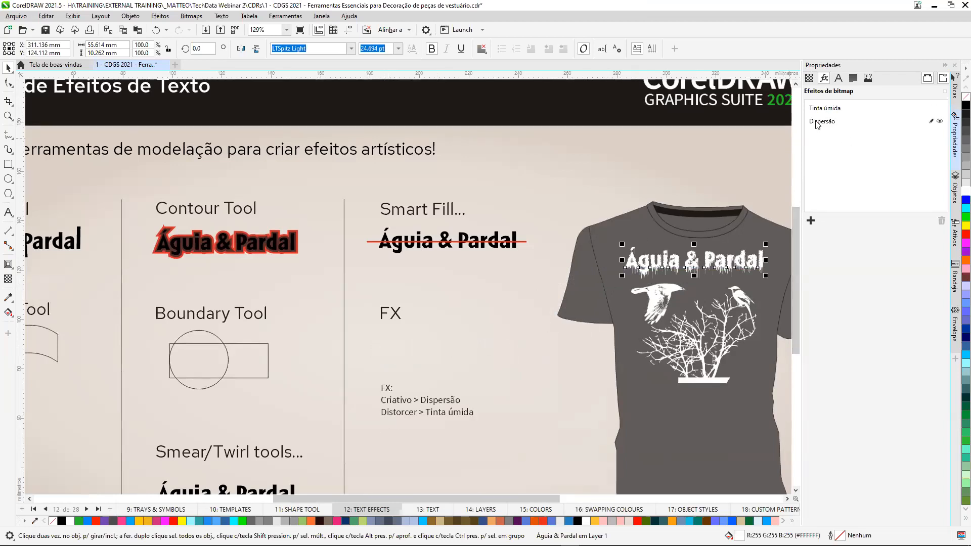
Remove the Tinta úmida and Dispersão effects from the T-shirt text and deselect it.
left_click(833, 112)
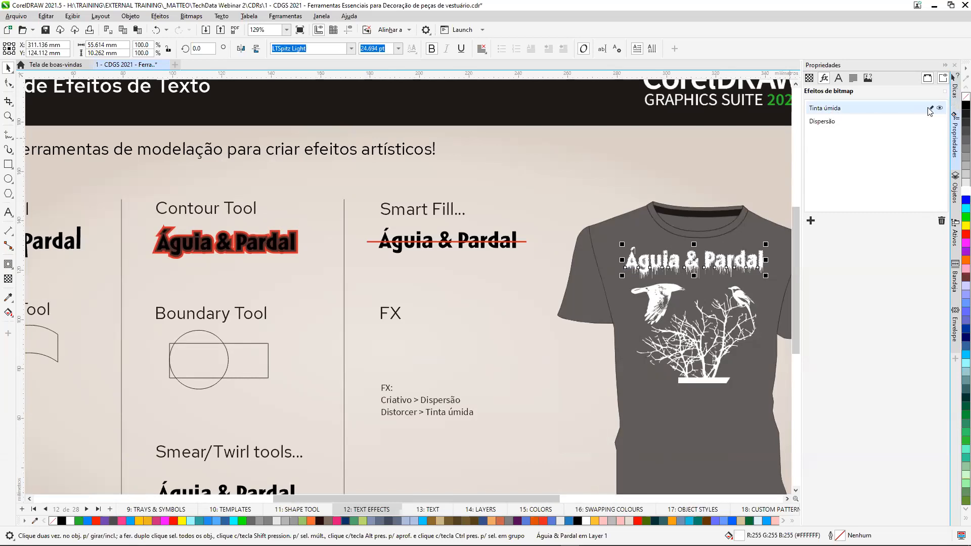
left_click(941, 221)
left_click(832, 112)
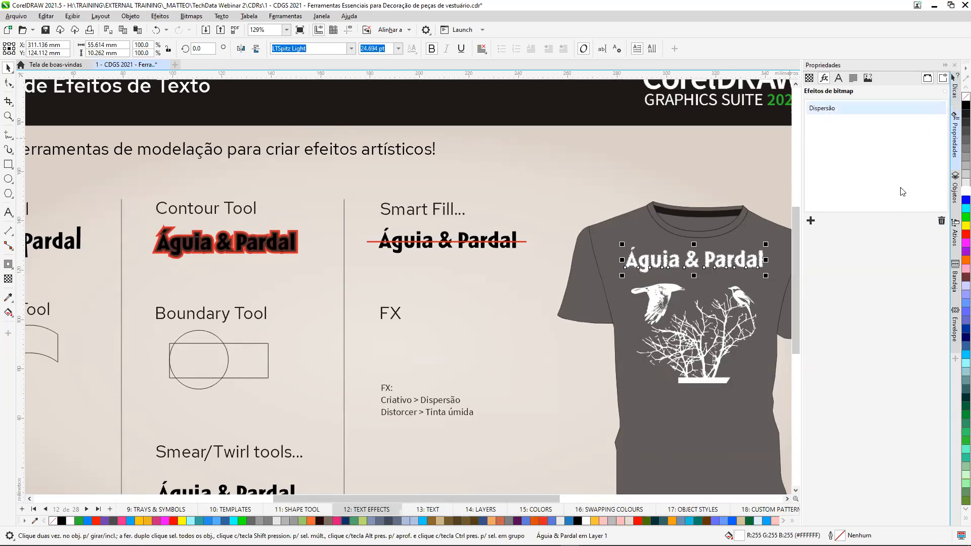
left_click(941, 222)
left_click(527, 172)
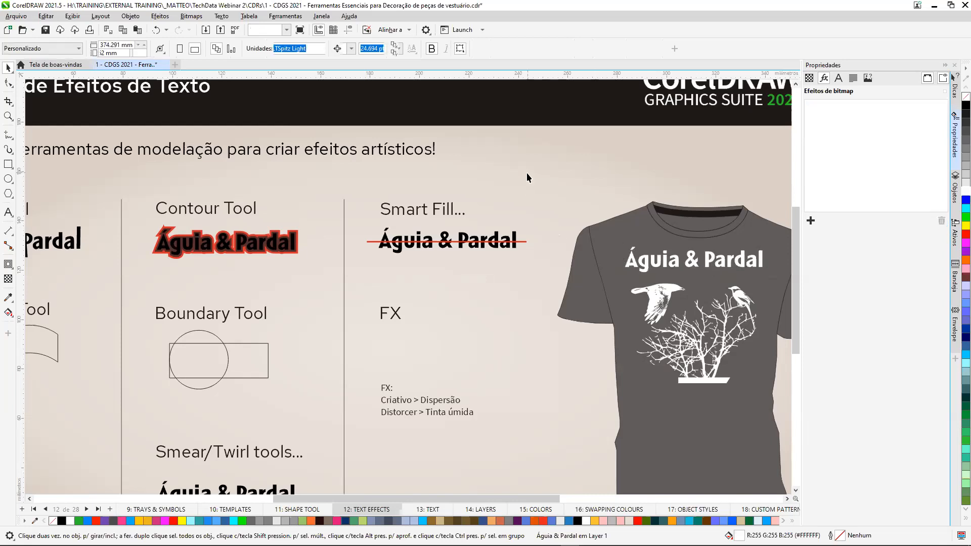
Go to the page 13: TEXT and collapse the object properties.
key("shift+F4")
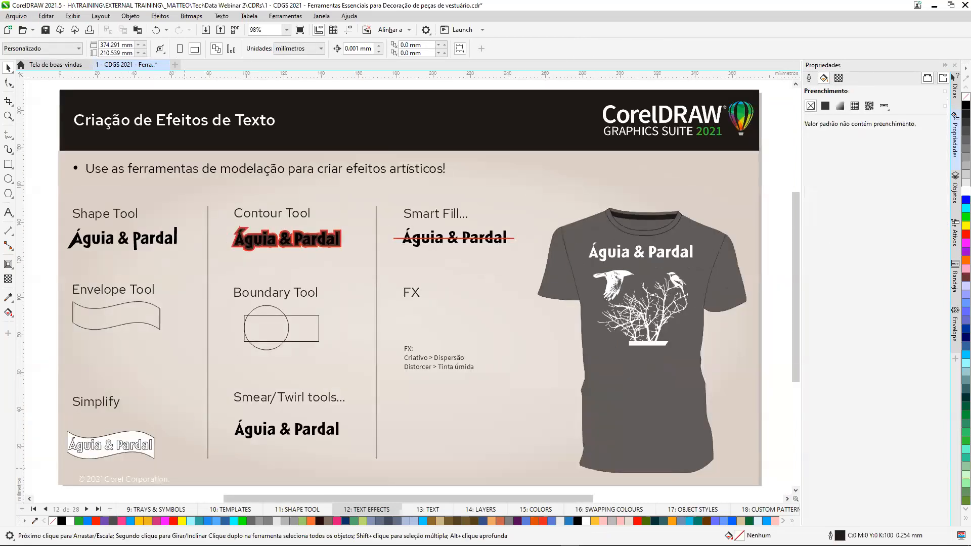
left_click(424, 510)
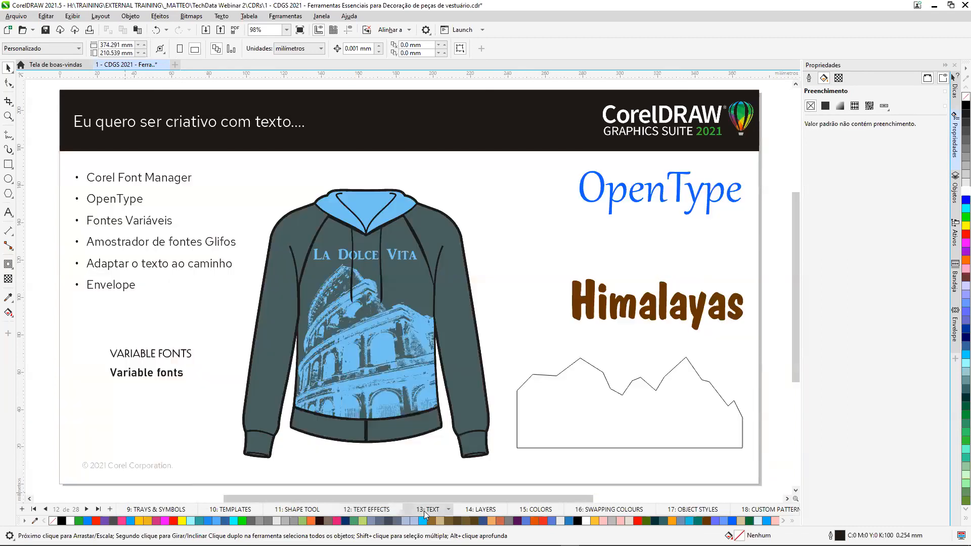
left_click(945, 66)
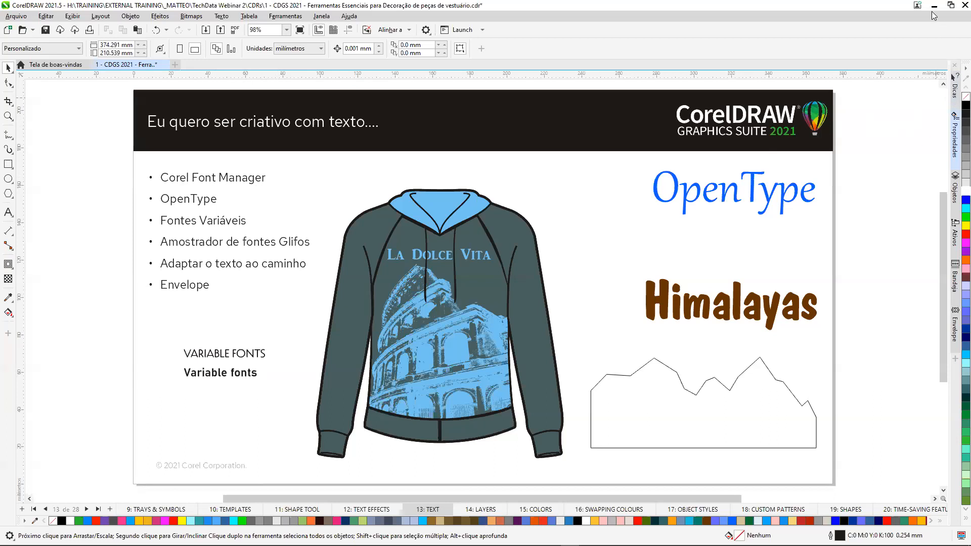
Browse the installed fonts and font collections offered by the Text tool without choosing one.
left_click(8, 212)
left_click(353, 54)
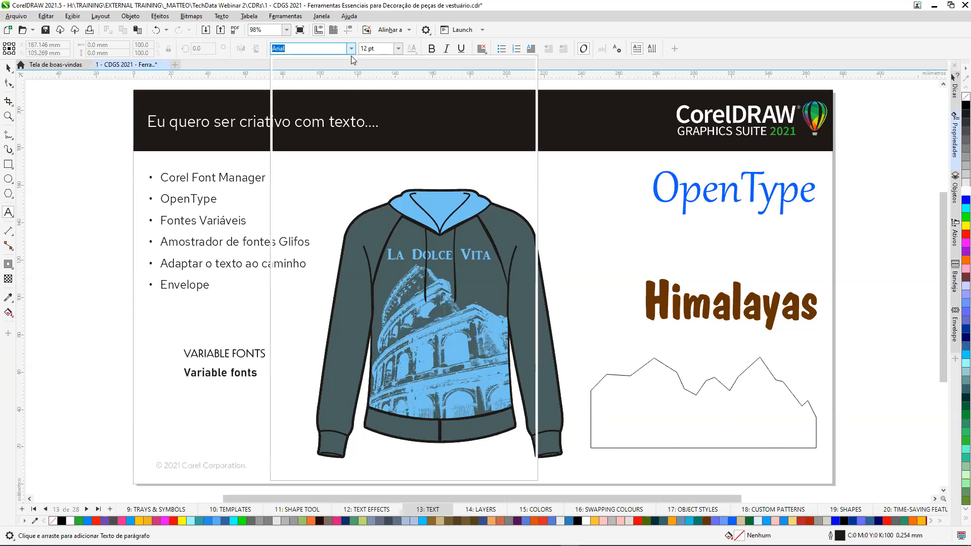
left_click(351, 52)
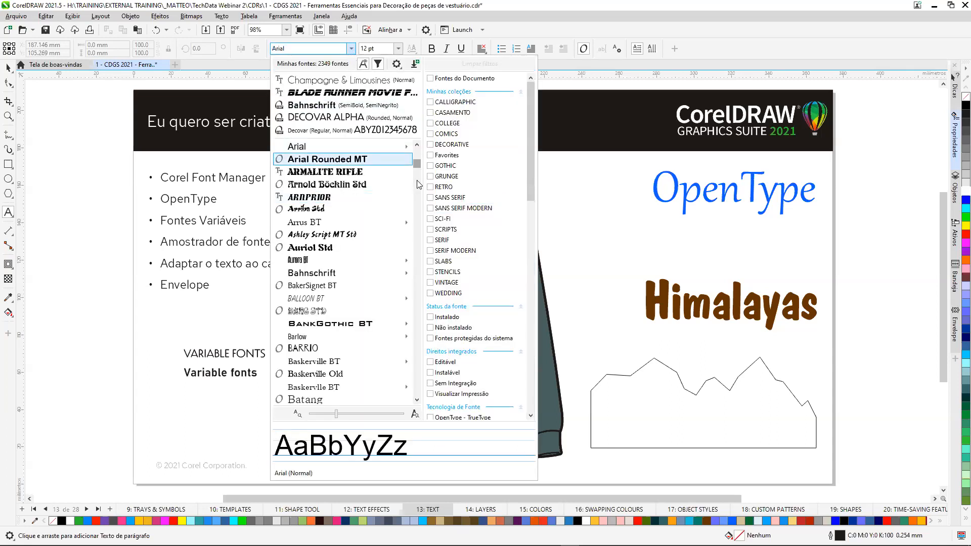
scroll(412, 237, "down", 8)
scroll(413, 263, "down", 15)
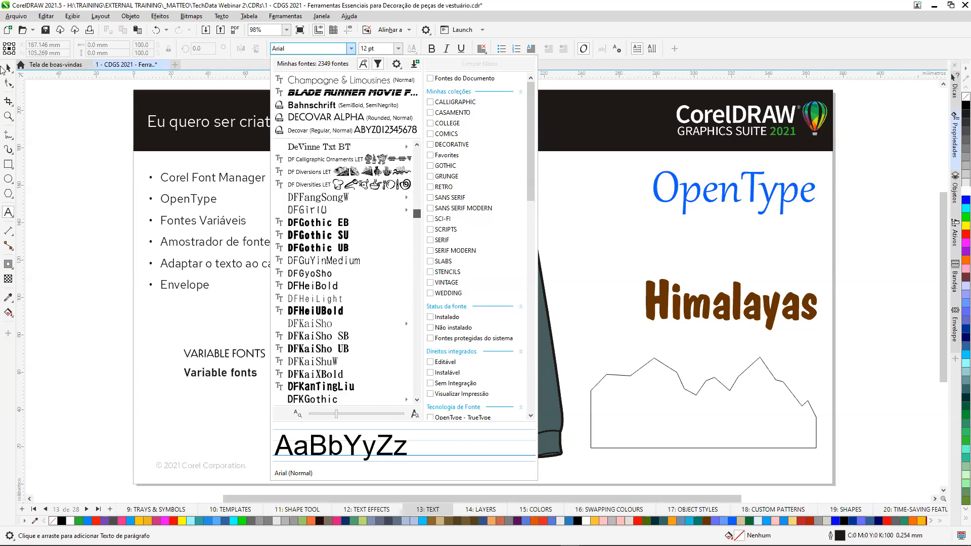
left_click(57, 106)
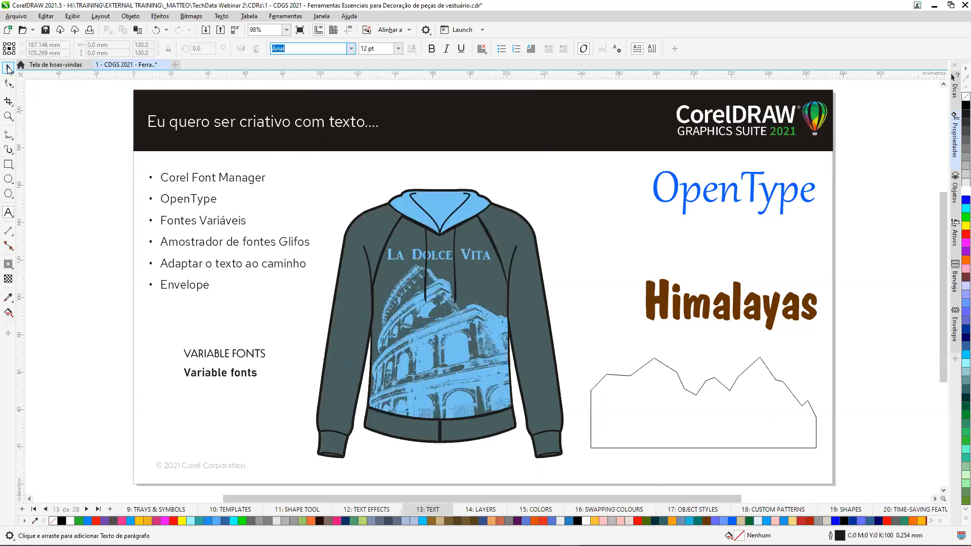
left_click(8, 68)
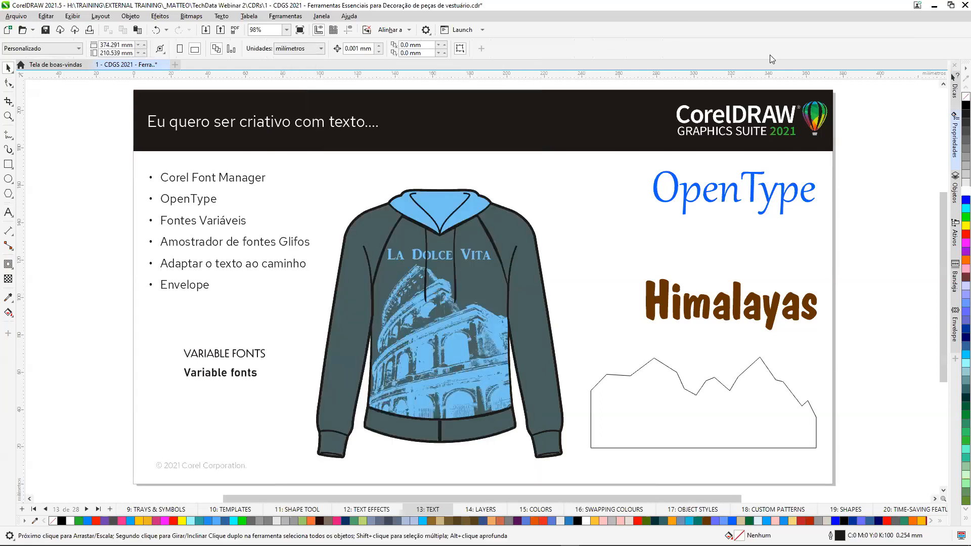
Switch to Corel Font Manager, clear the Zoom window out of the way and list all fonts in Minhas fontes.
left_click(935, 6)
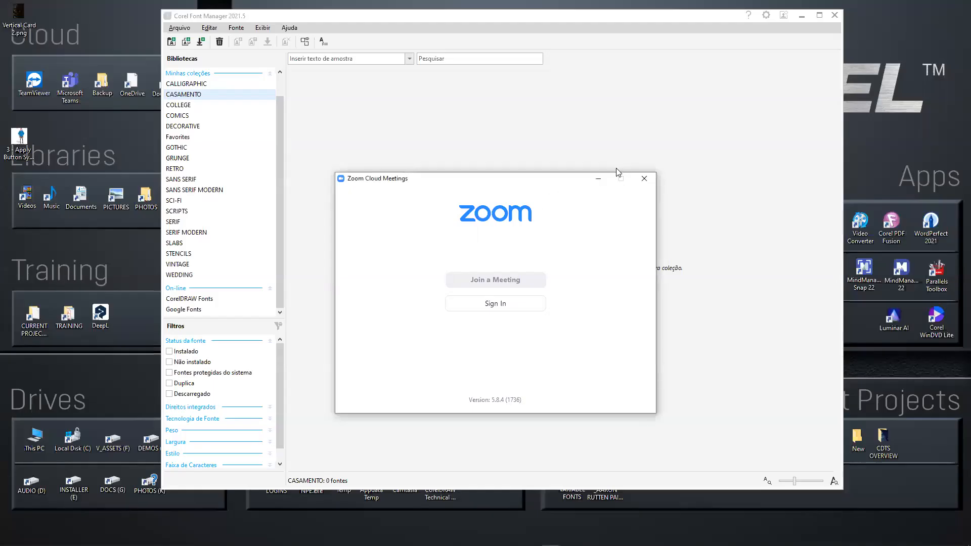
left_click(599, 179)
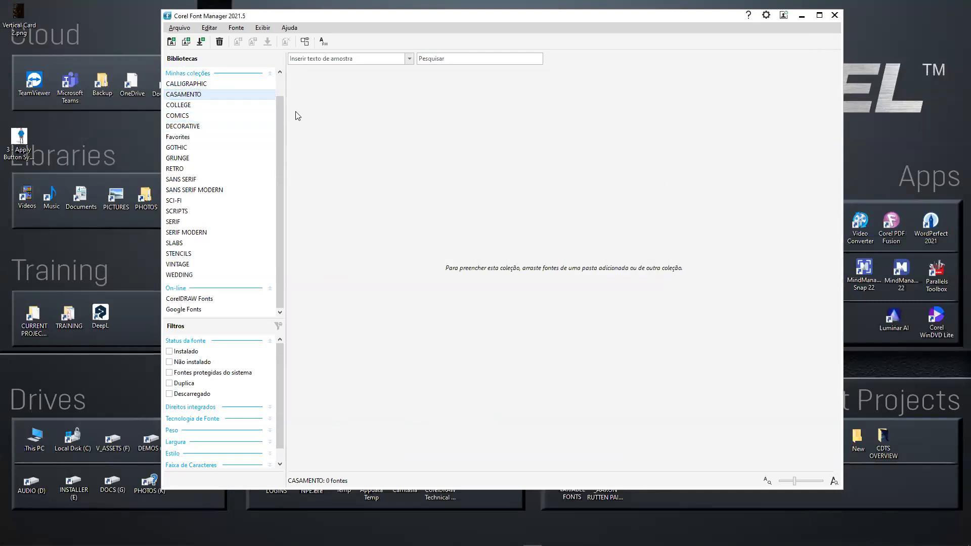
scroll(283, 117, "up", 2)
left_click(188, 85)
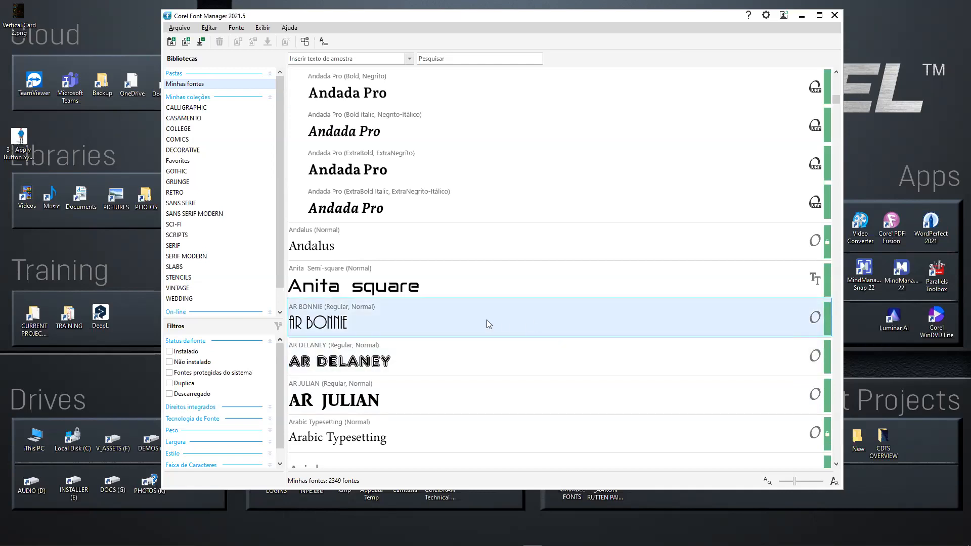
Examine the install and uninstall options offered for AR BONNIE and Blippo BT in Minhas fontes, without applying either.
right_click(373, 318)
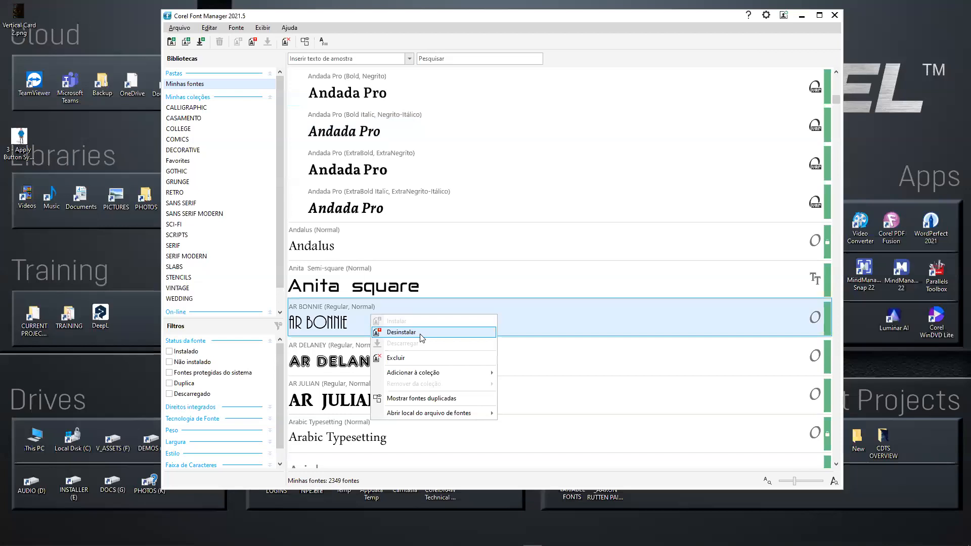
left_click(556, 196)
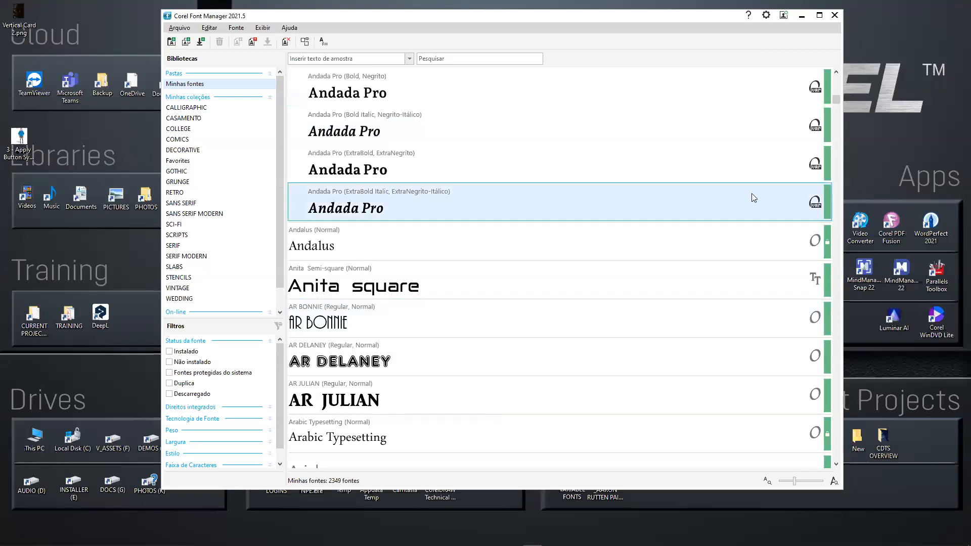
left_click(836, 128)
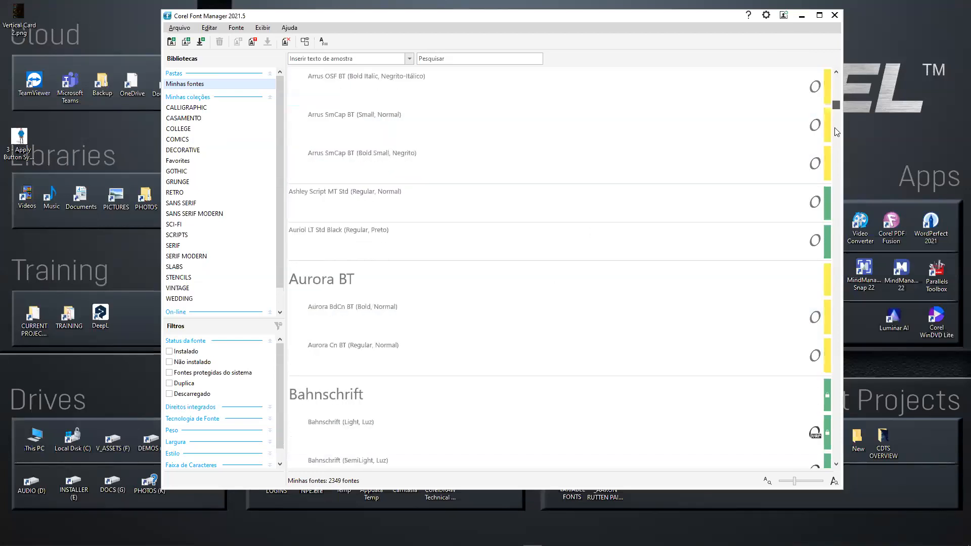
left_click_drag(835, 128, 836, 126)
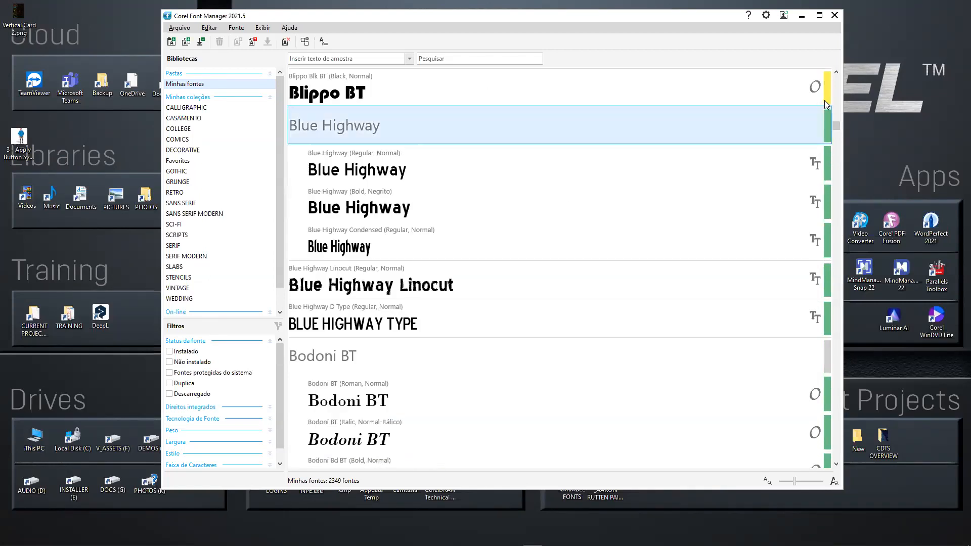
right_click(417, 90)
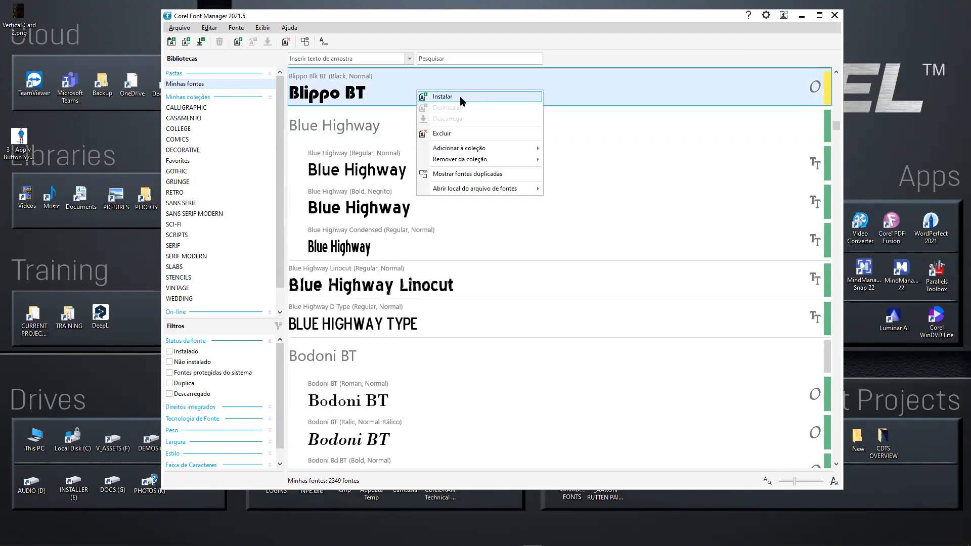
left_click(592, 221)
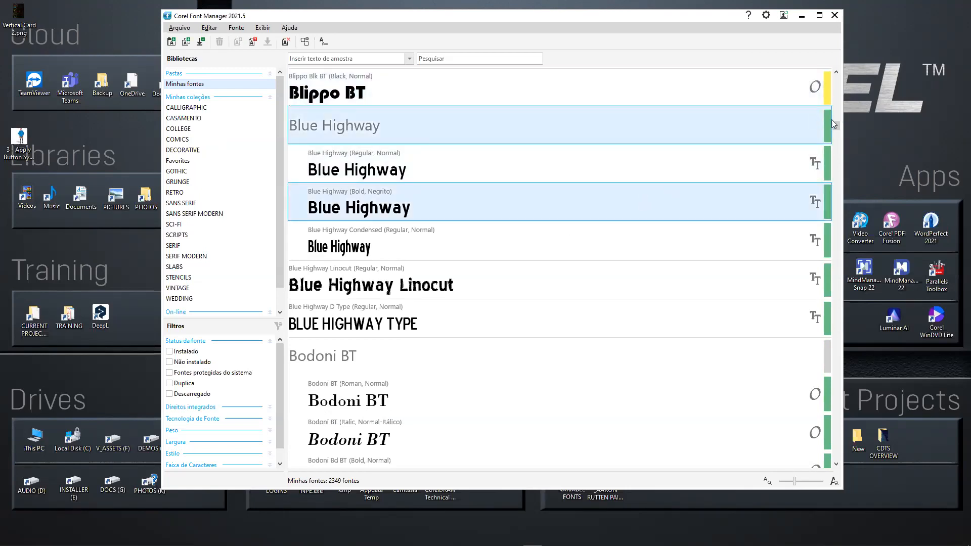
left_click_drag(834, 126, 834, 119)
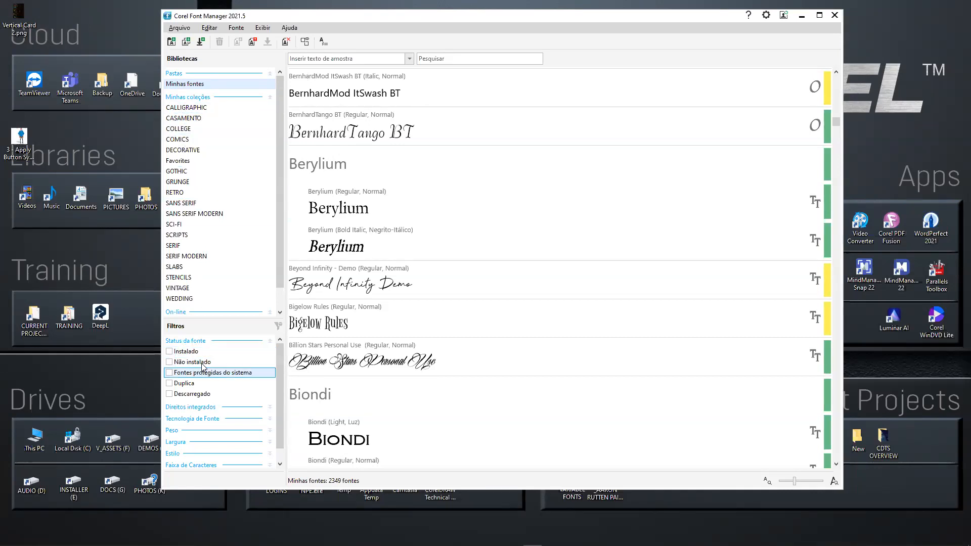
Filter the fonts by the Instalado and Não instalado statuses and the OpenType - TrueType technology.
left_click(170, 353)
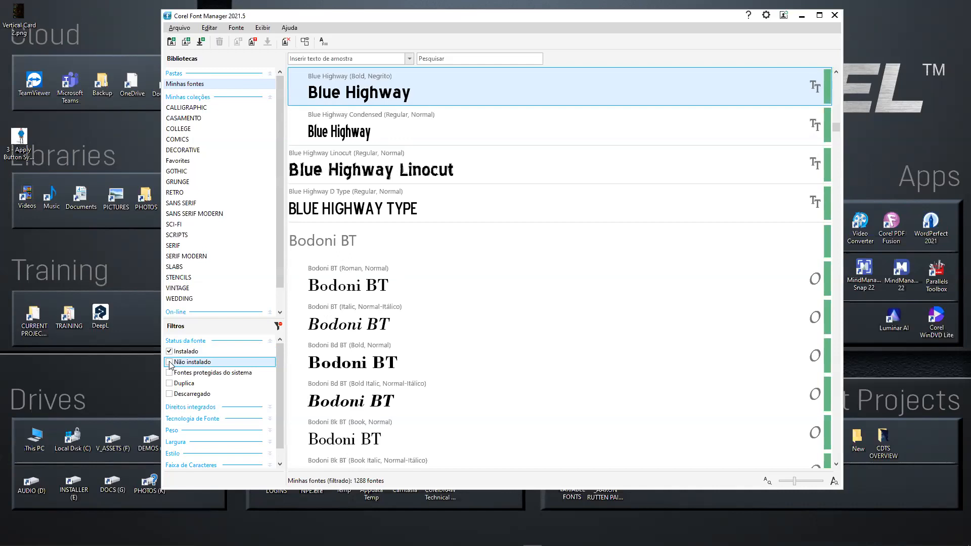
left_click(170, 364)
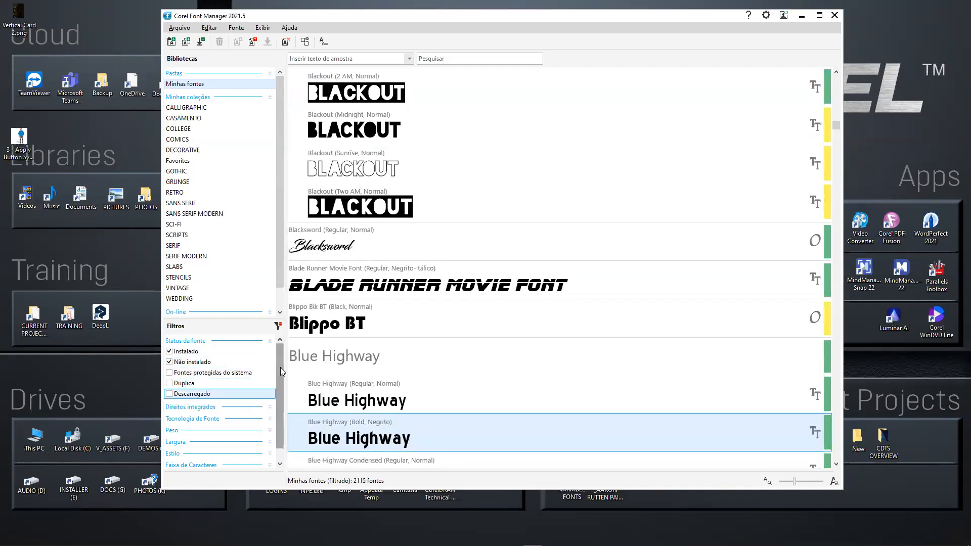
scroll(280, 368, "down", 1)
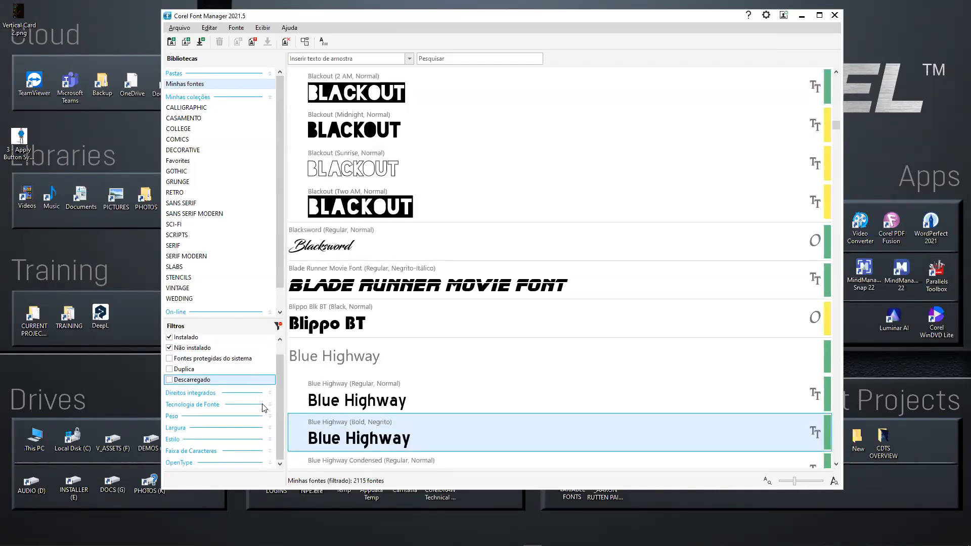
left_click(271, 405)
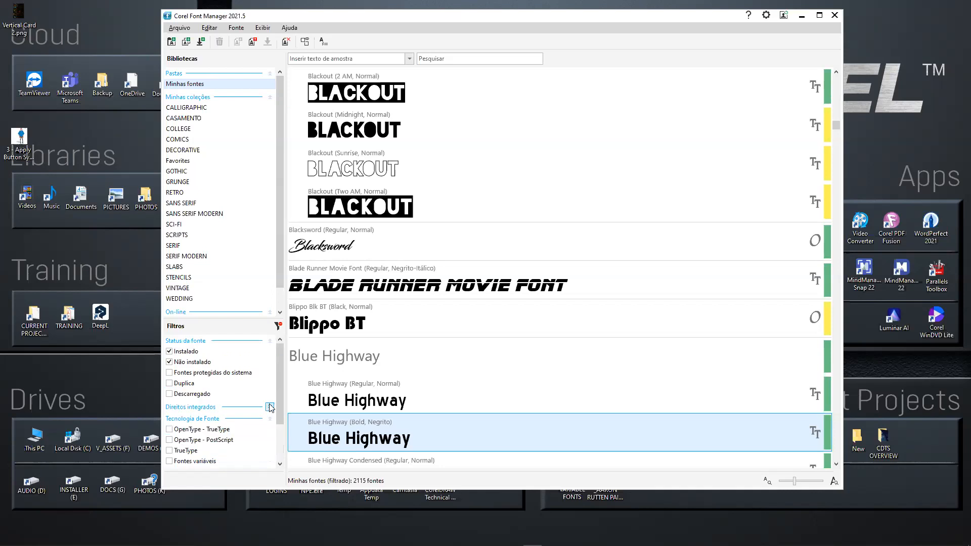
left_click(184, 431)
left_click_drag(278, 401, 280, 456)
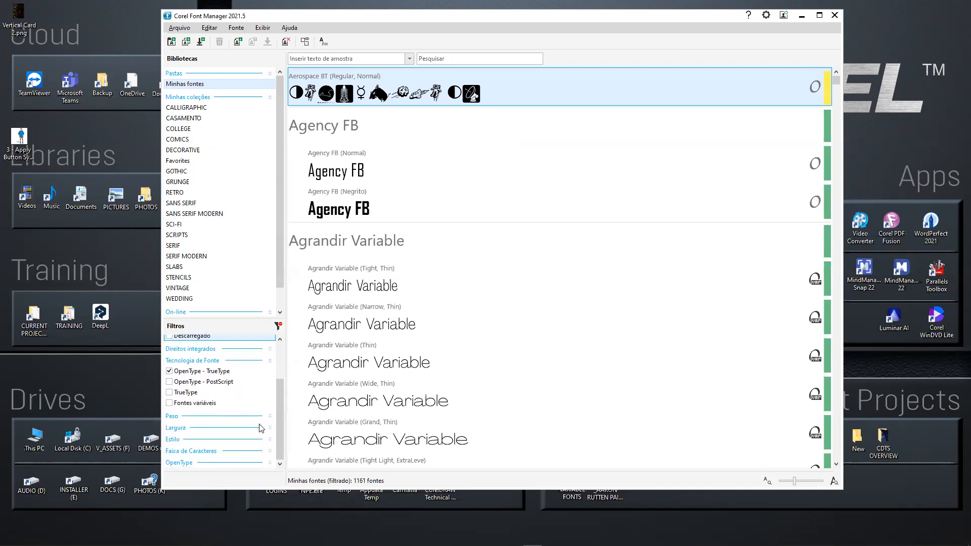
Narrow the font filters further to the Normal width and the Script style.
scroll(271, 433, "up", 2)
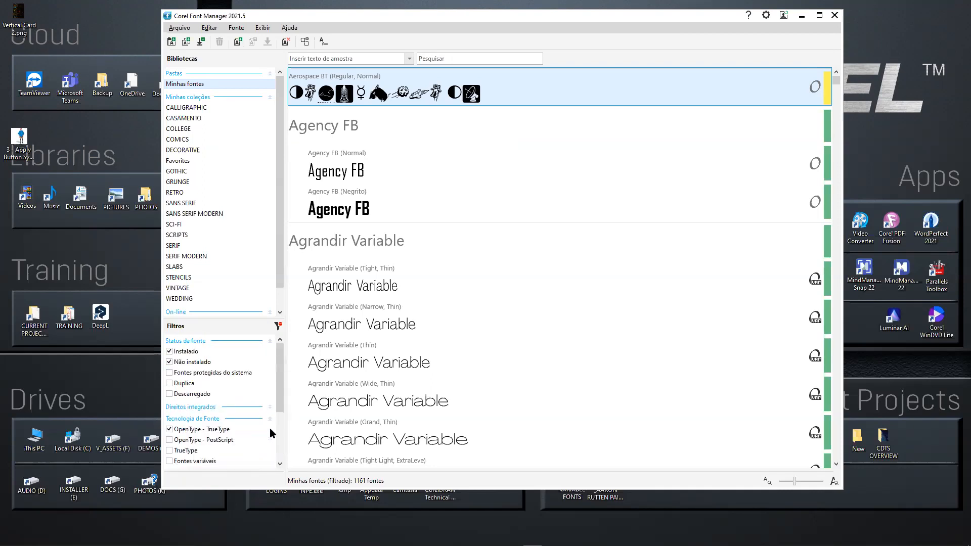
left_click_drag(282, 391, 280, 446)
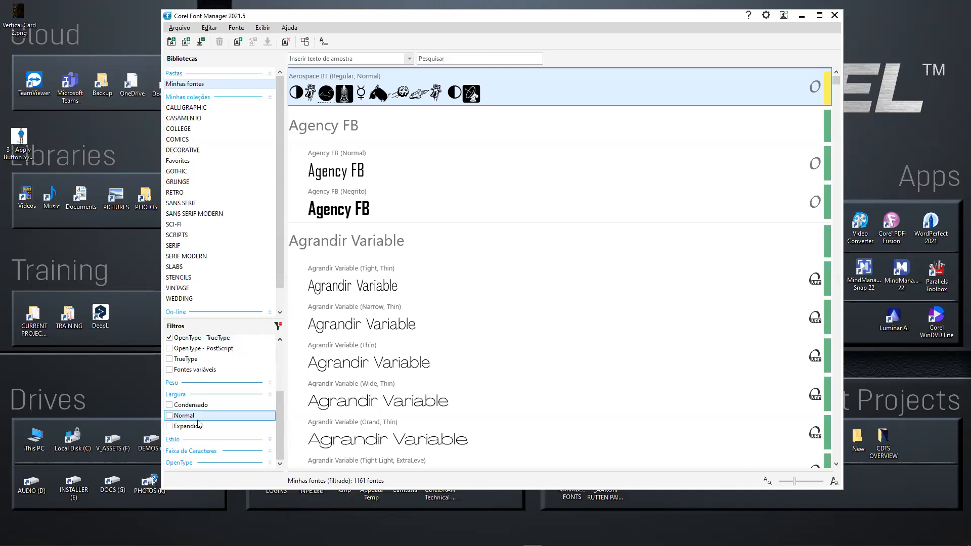
left_click(241, 417)
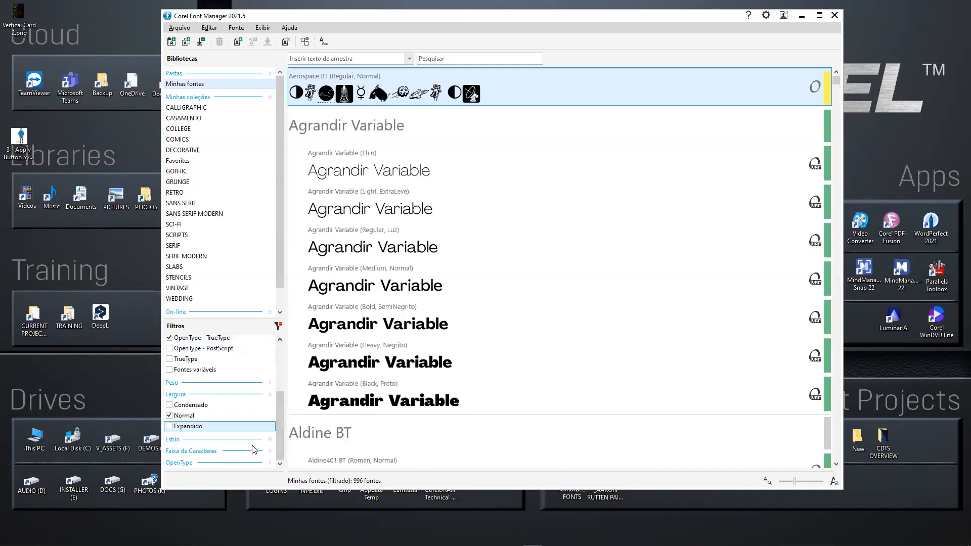
mouse_move(280, 422)
left_mouse_down()
mouse_move(279, 368)
mouse_move(281, 426)
left_mouse_up()
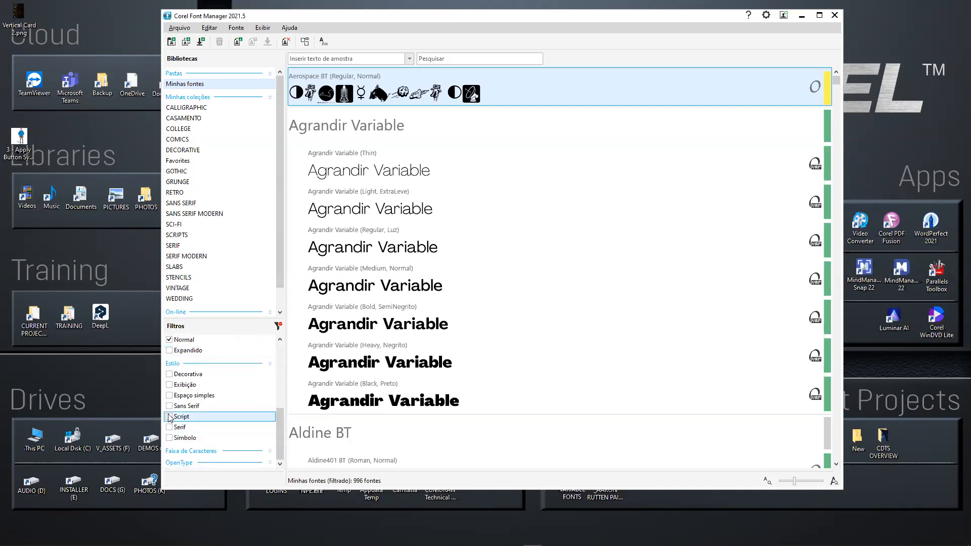
left_click(176, 418)
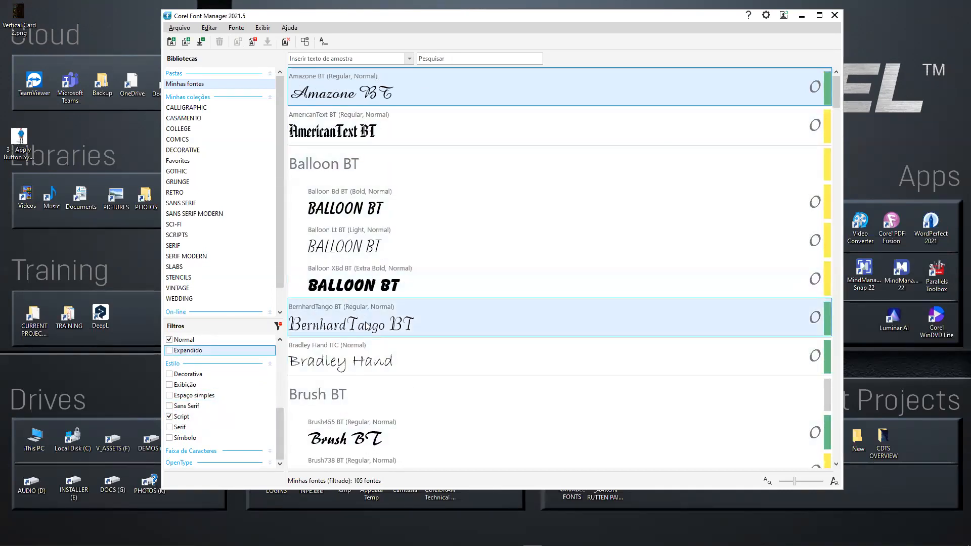
Add Amazone BT, Cataneo BT, CommercialScript BT and CloisterBlack BT to the CASAMENTO collection.
left_click_drag(338, 98, 206, 126)
scroll(345, 192, "down", 6)
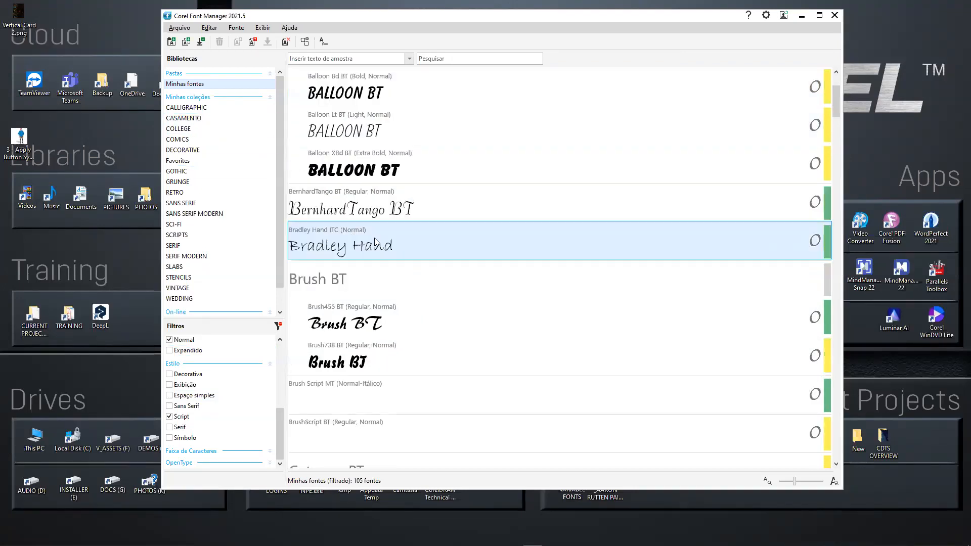
left_click_drag(346, 176, 223, 130)
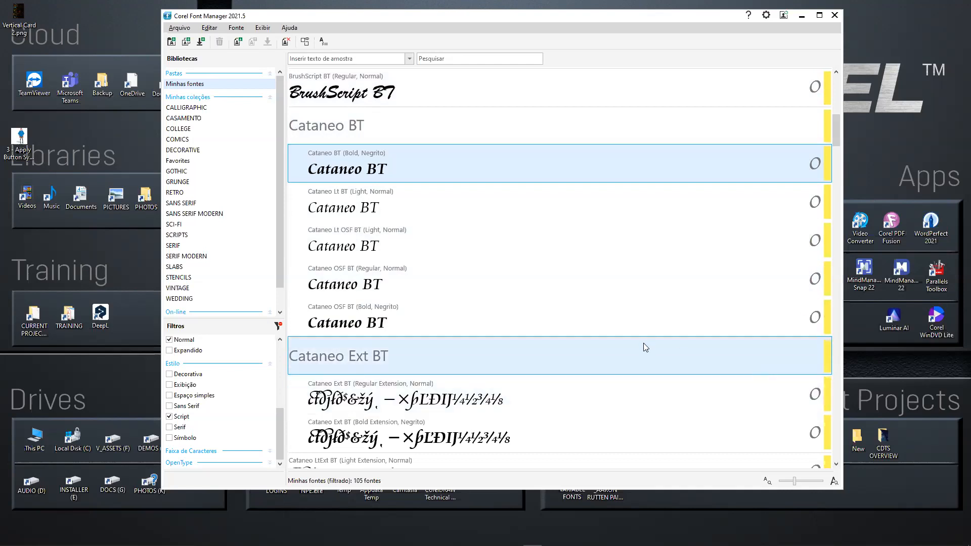
scroll(468, 254, "down", 5)
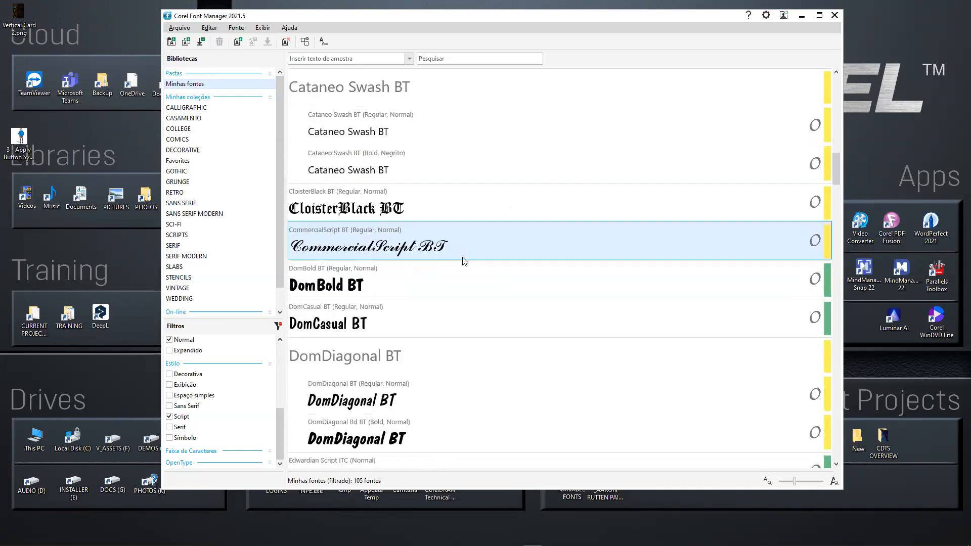
left_click(364, 245)
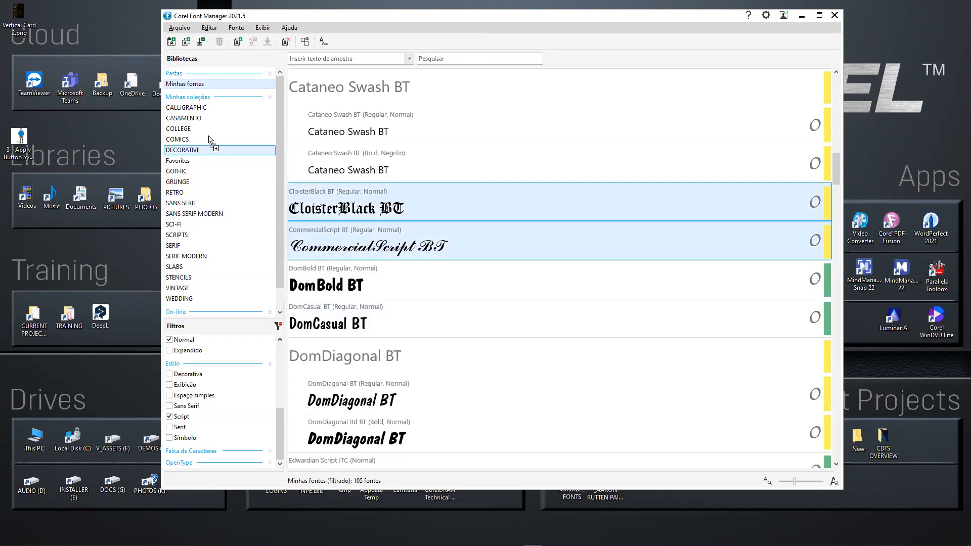
left_click(378, 217)
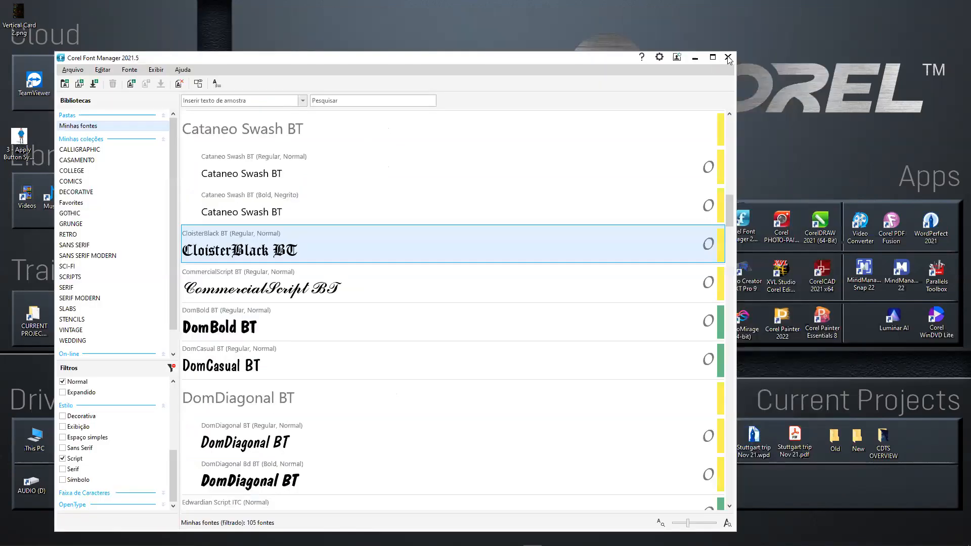
Leave Corel Font Manager and switch back to the CorelDRAW document.
left_click(725, 58)
key("alt+Tab")
key("Tab")
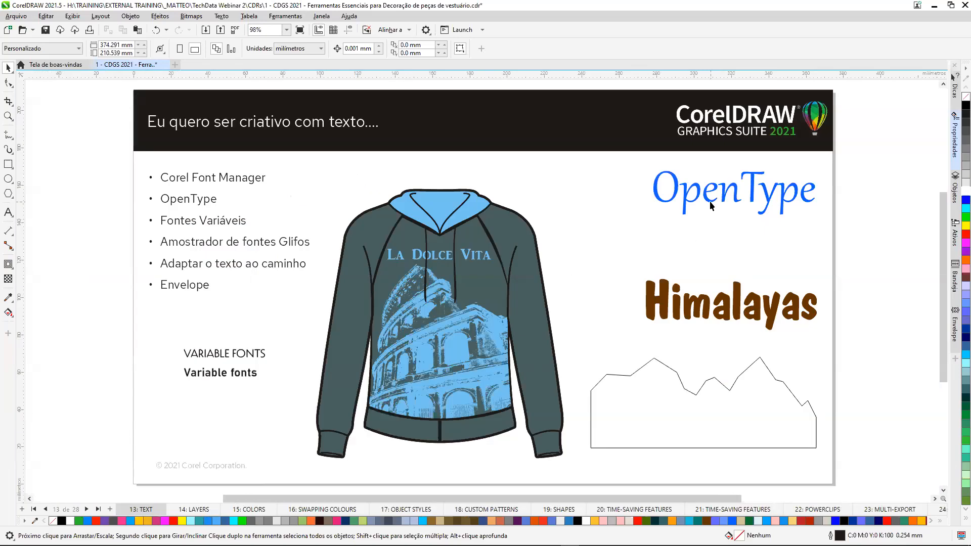
Select the blue OpenType text and view the CASAMENTO collection in its font list without choosing a font.
left_click(710, 205)
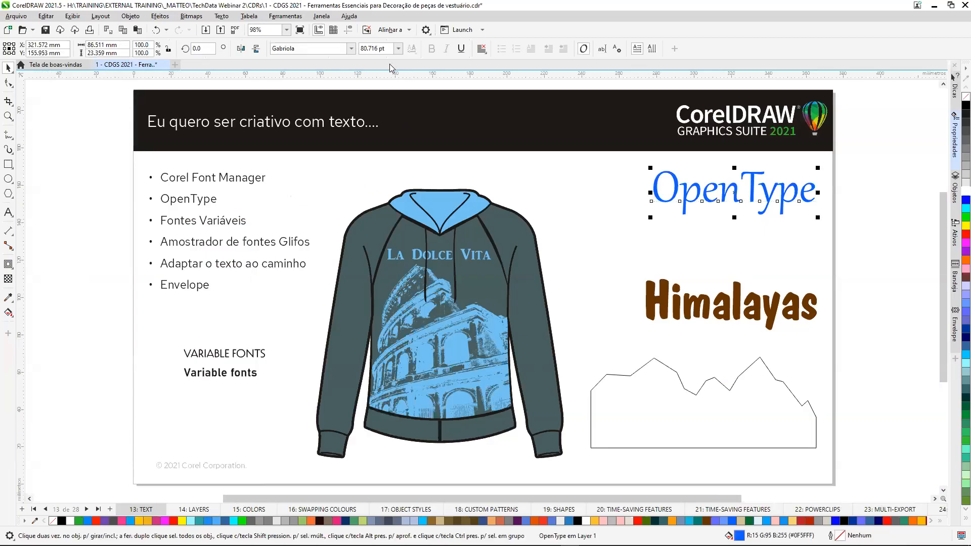
left_click(351, 49)
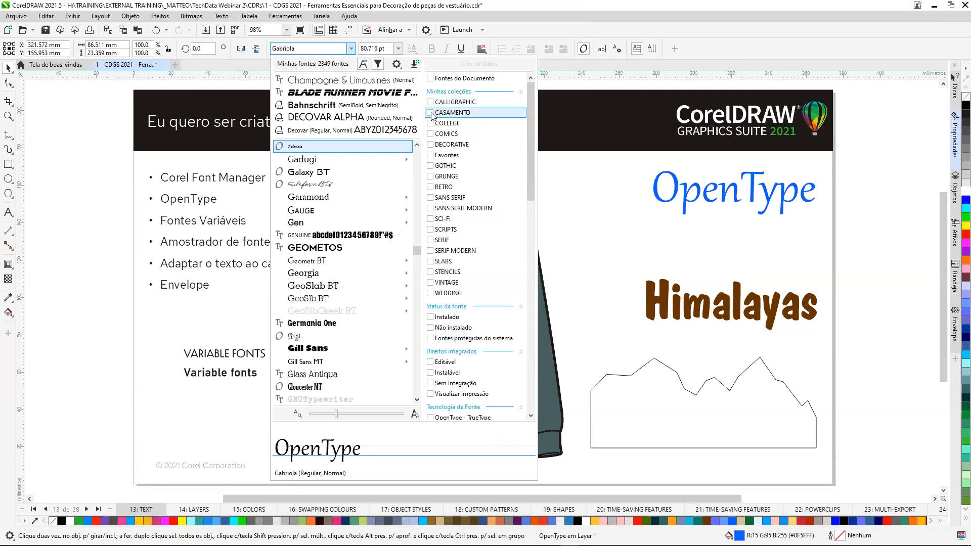
left_click(430, 113)
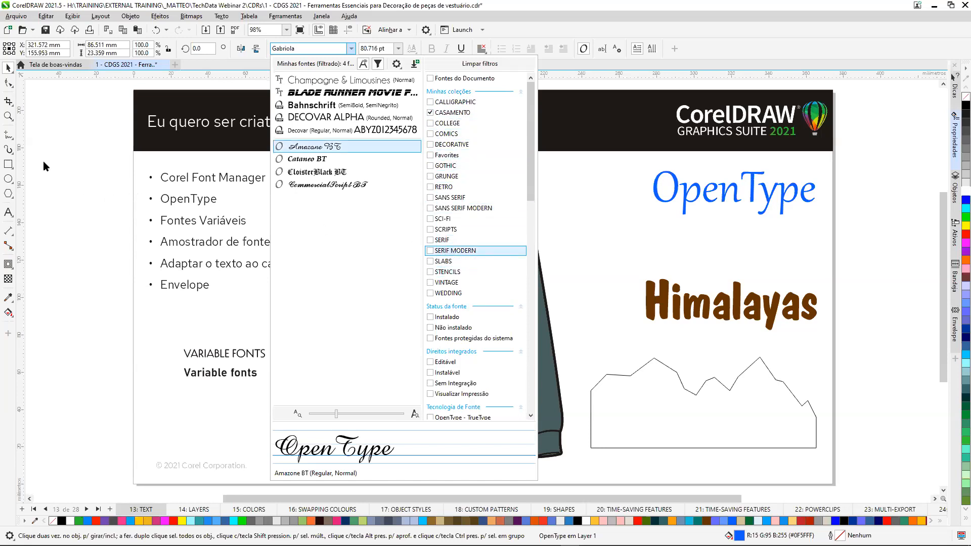
key("Escape")
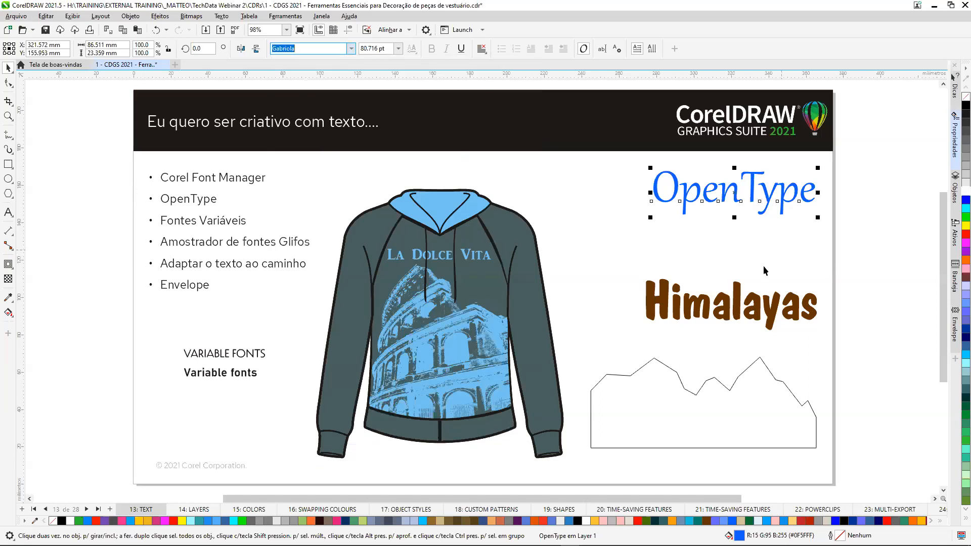
Show the expanded character properties and select all the letters of the OpenType text for editing.
scroll(724, 499, "right", 5)
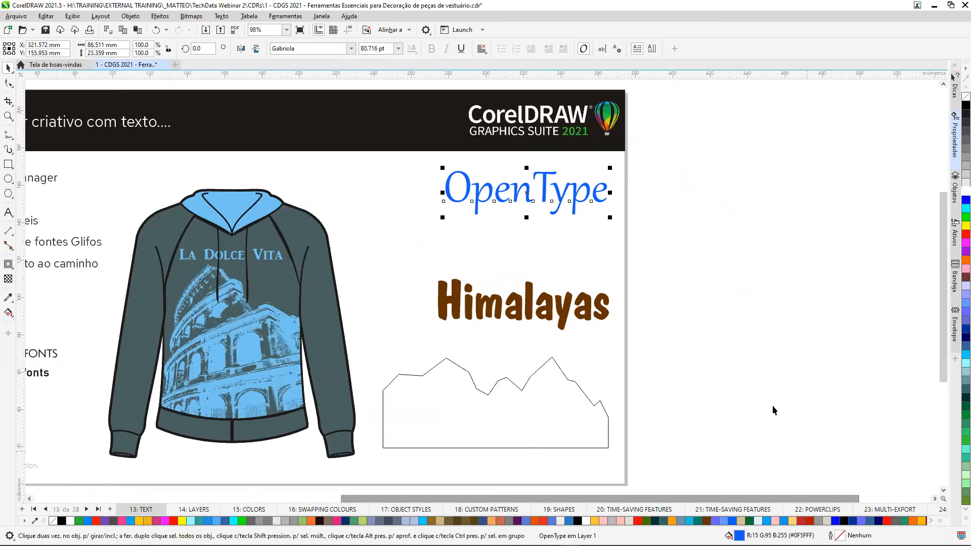
left_click(957, 145)
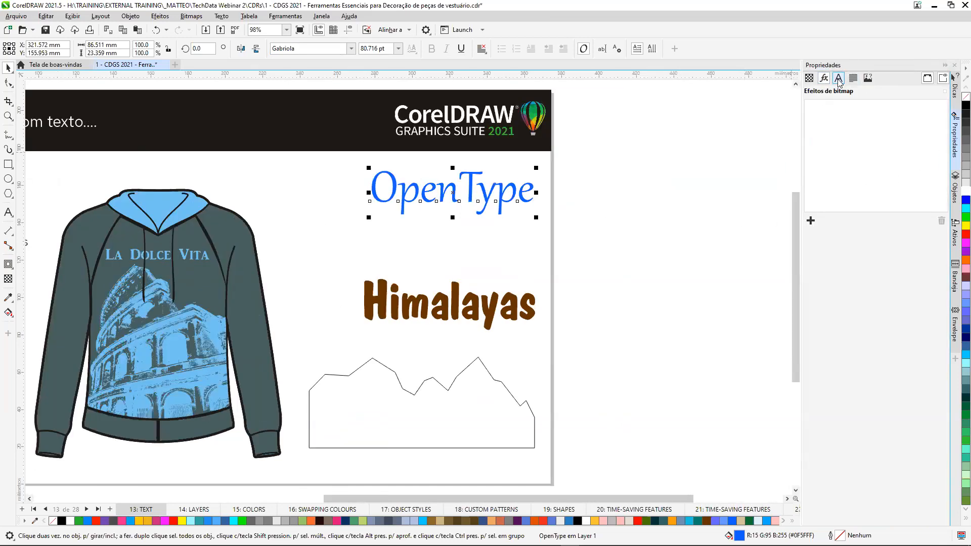
left_click(838, 79)
scroll(444, 186, "up", 2)
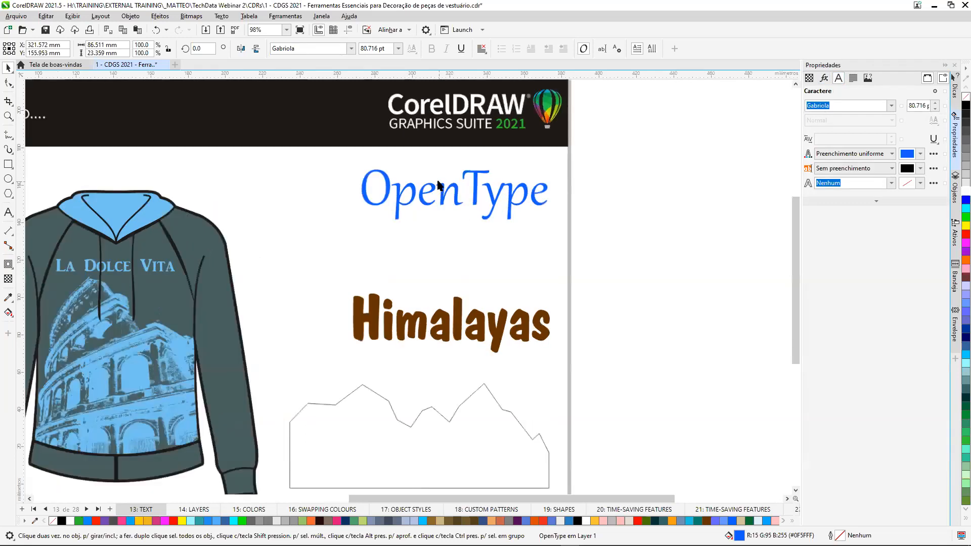
left_click(397, 187)
left_click_drag(306, 187, 656, 204)
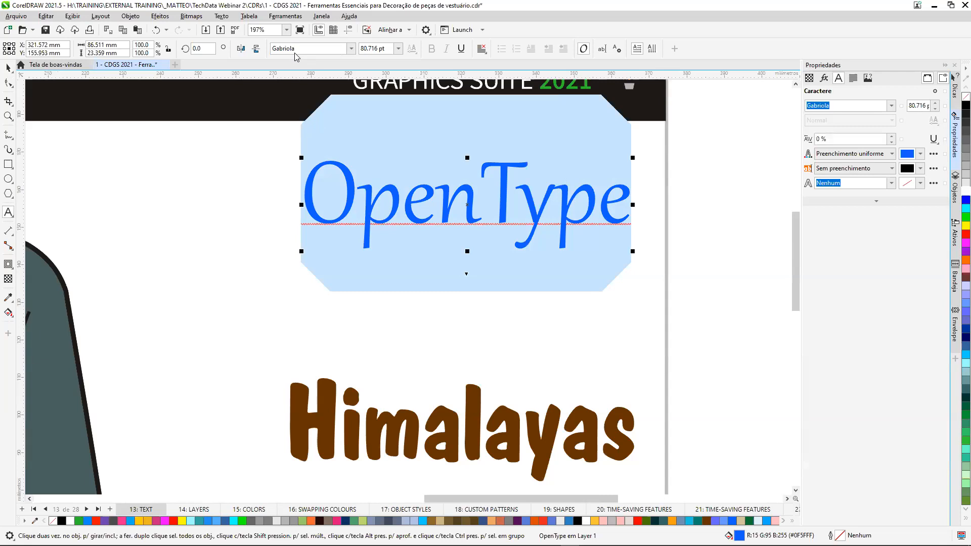
left_click(878, 203)
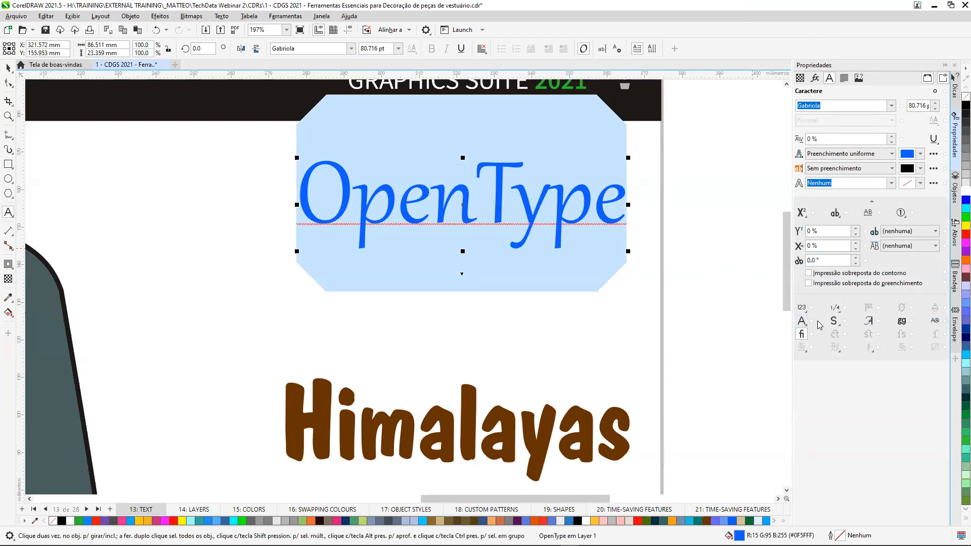
Apply the OpenType feature Conjunto estilístico 6 to the selected OpenType text and show the whole page.
left_click(462, 277)
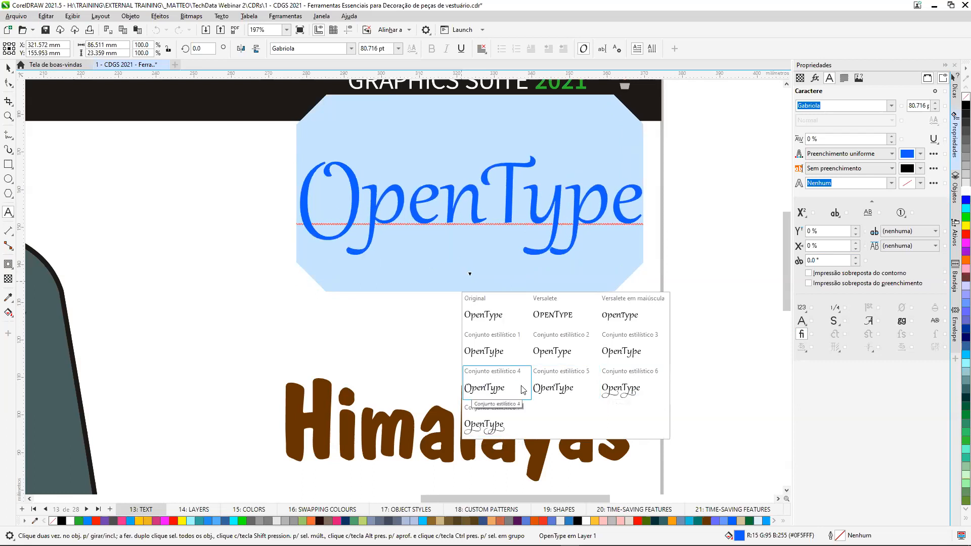
left_click(618, 388)
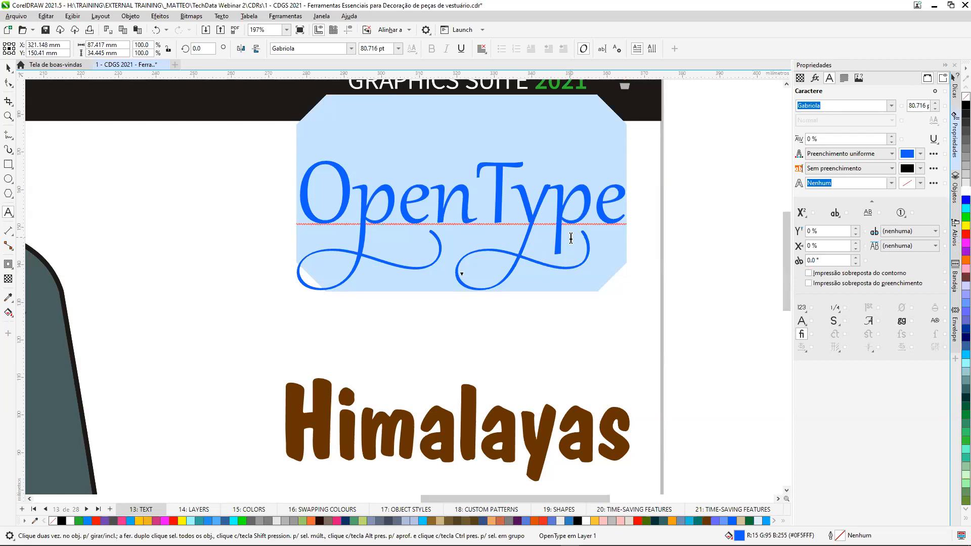
key("F4")
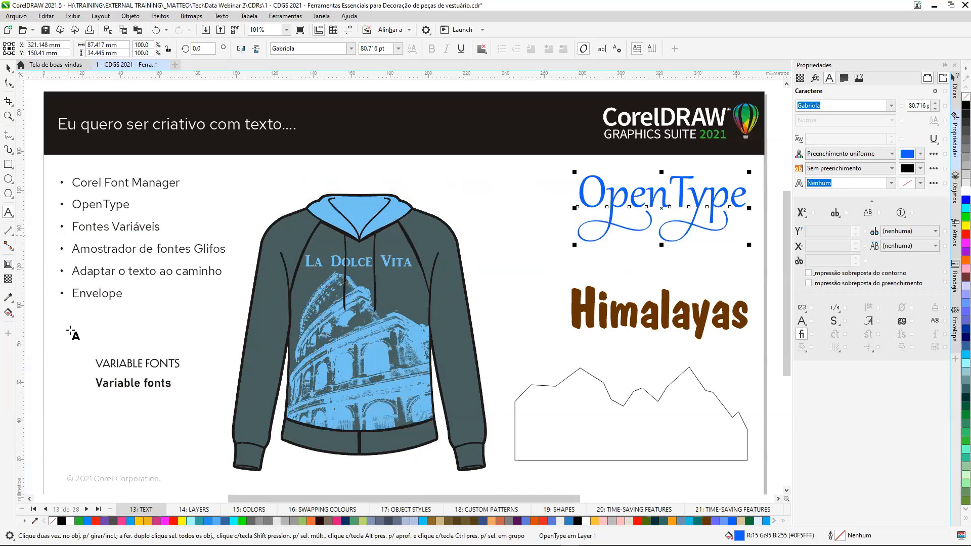
Set Inline to about 255, Flared to about 351 and Slab to about 489 for the Decovar Alpha VARIABLE FONTS text.
key("z")
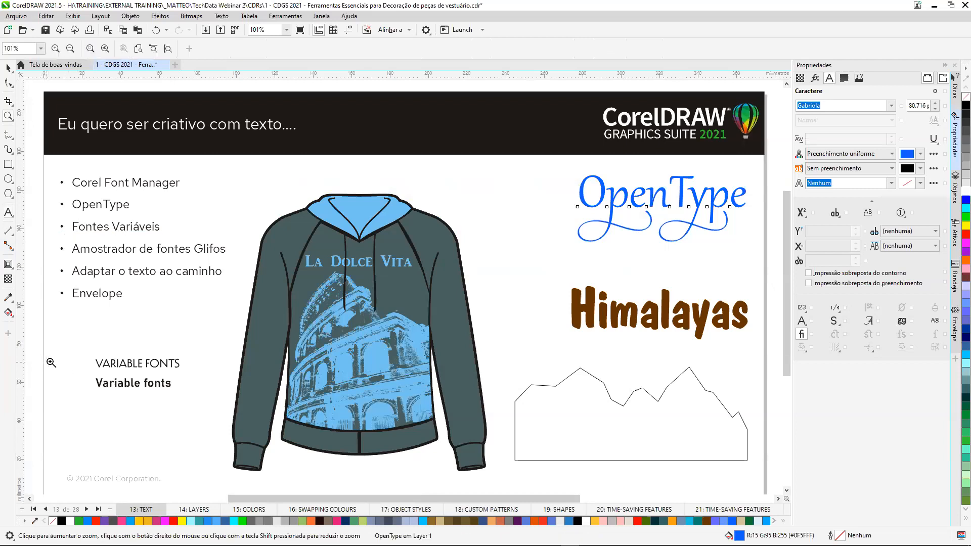
left_click_drag(70, 340, 226, 426)
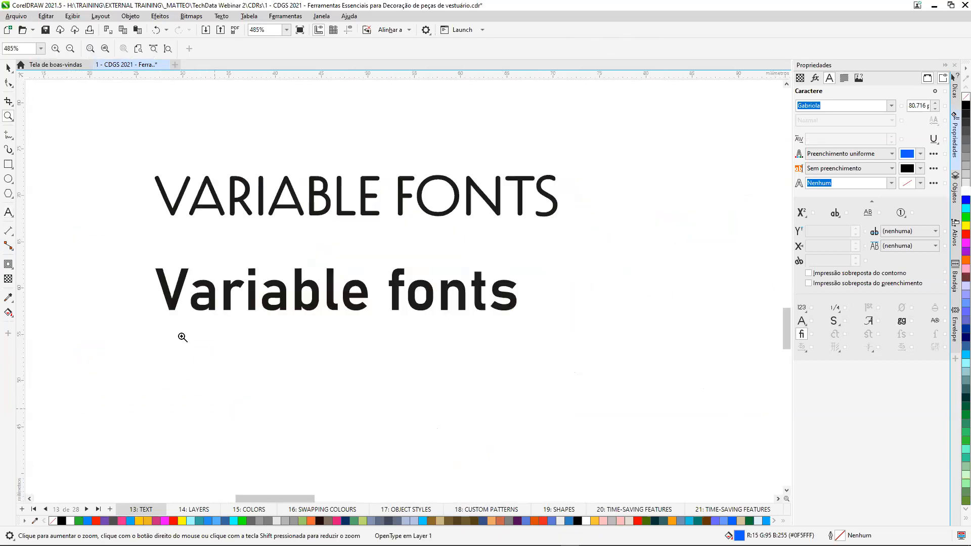
left_click(8, 67)
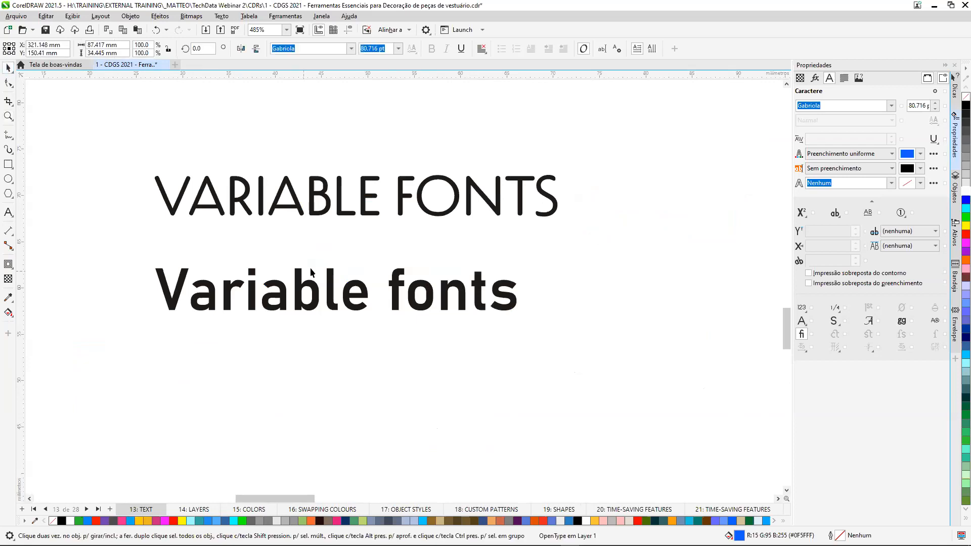
left_click(375, 200)
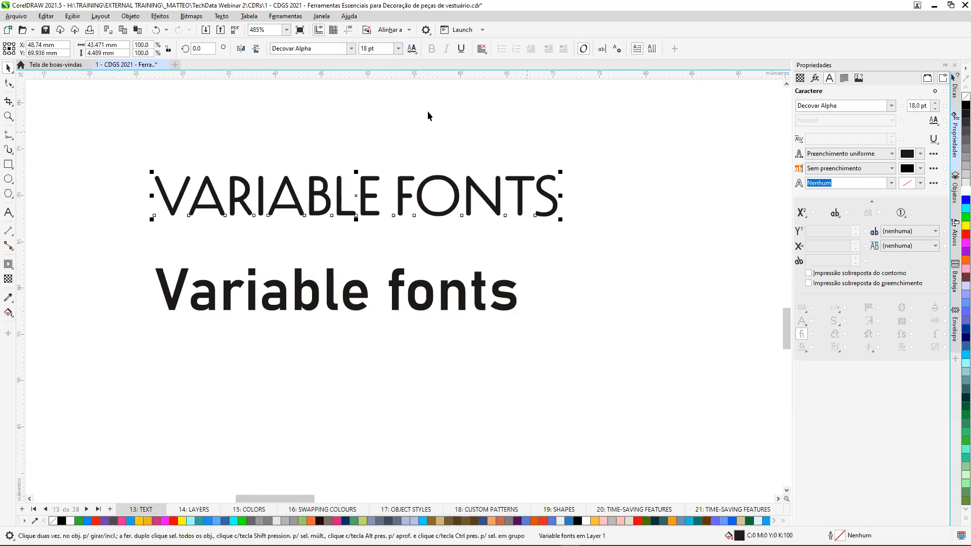
left_click(417, 53)
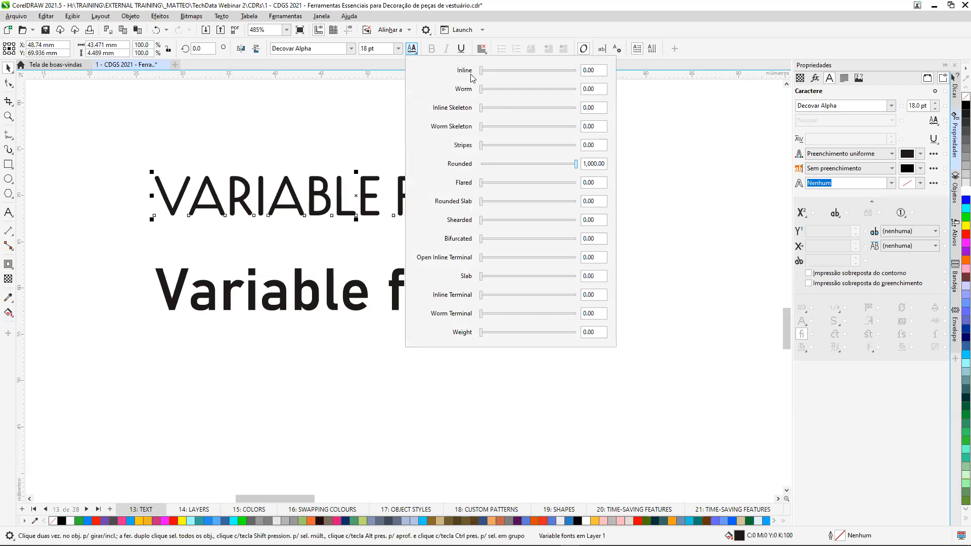
left_click_drag(481, 72, 505, 71)
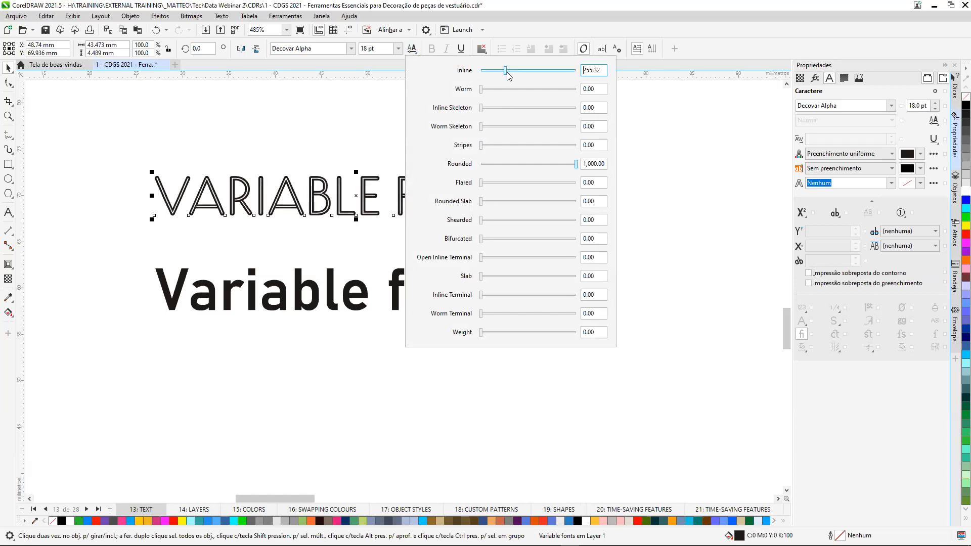
left_click_drag(483, 184, 514, 184)
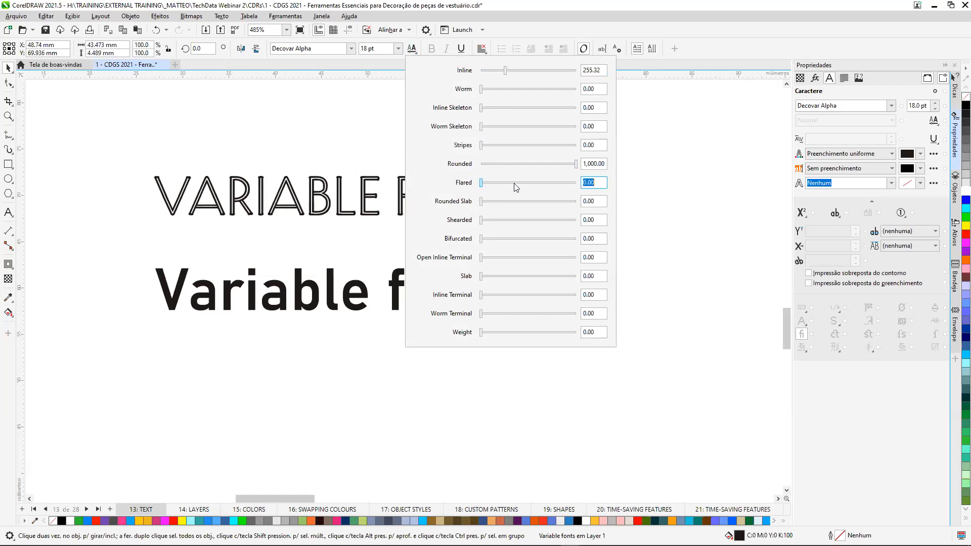
left_click_drag(482, 278, 527, 278)
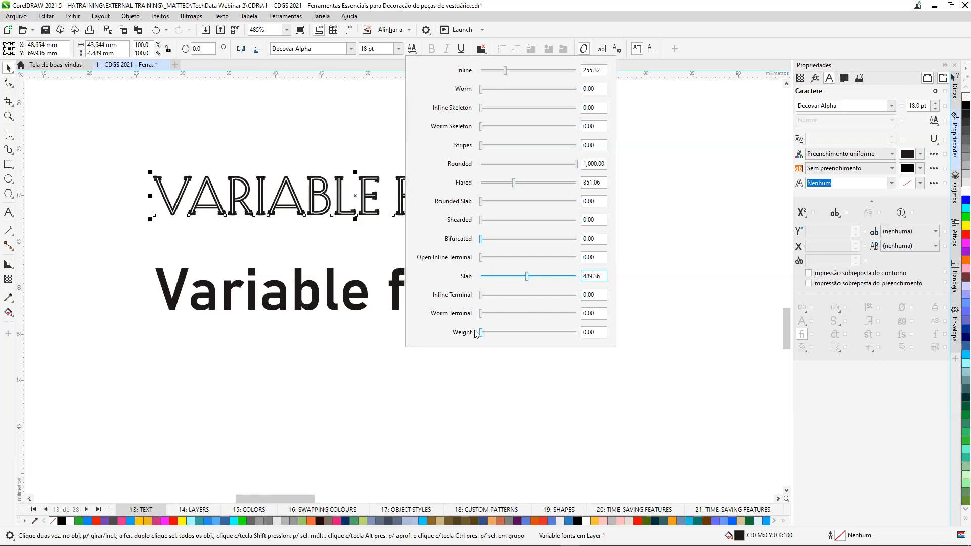
Set the same text's Worm Terminal to about 495 and Weight to about 723, and raise its Rounded Slab to around mid-range.
left_click(529, 313)
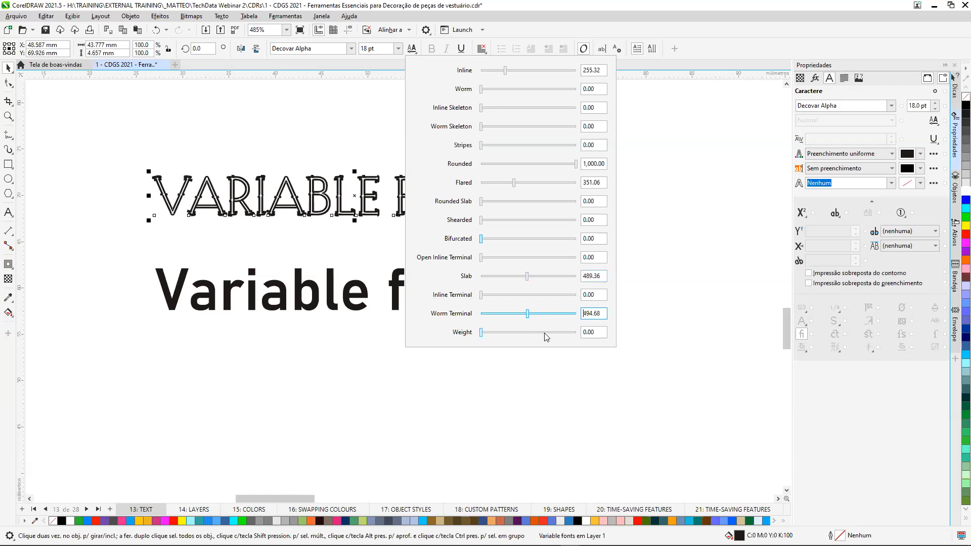
left_click(550, 332)
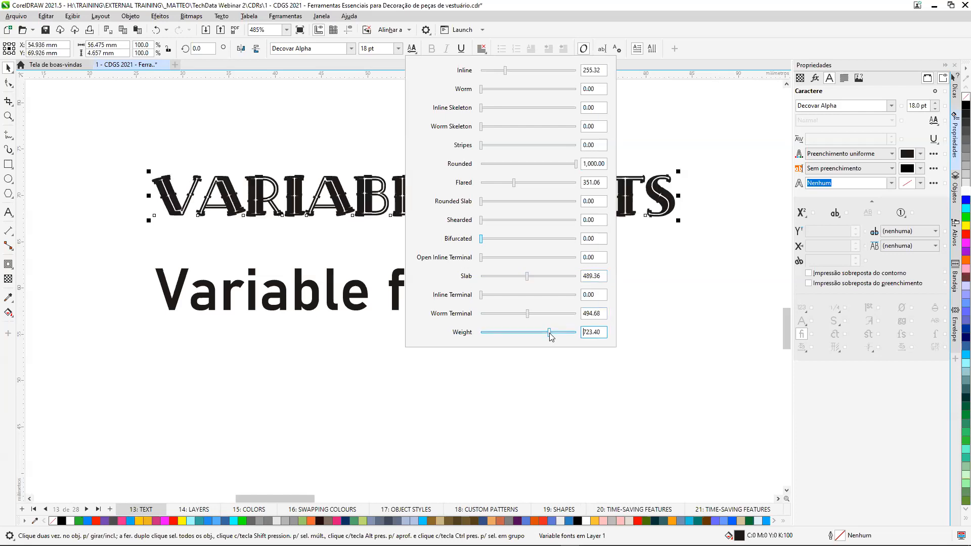
left_click(526, 201)
left_click(319, 137)
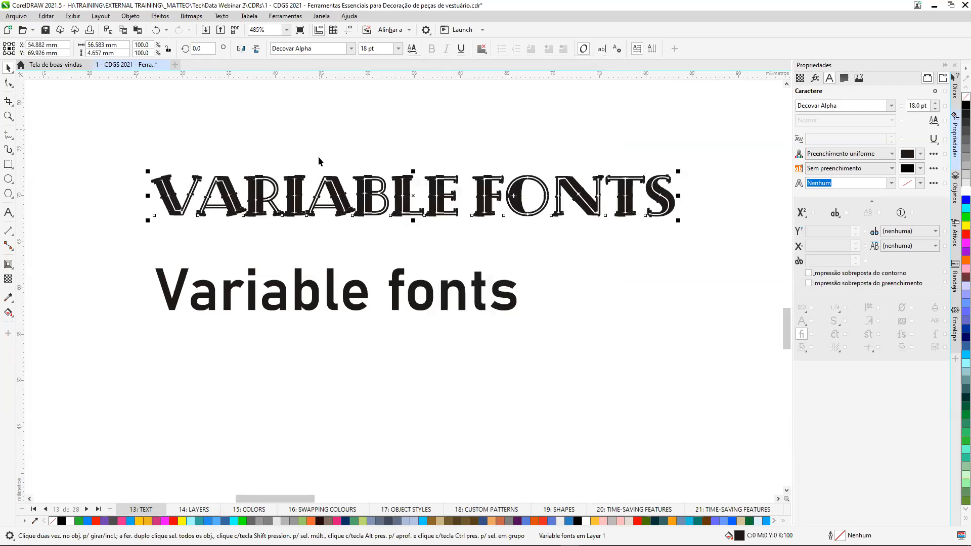
Set the Bahnschrift Variable fonts text to a Width of about 91 and a Weight of about 509, then deselect it.
left_click(315, 293)
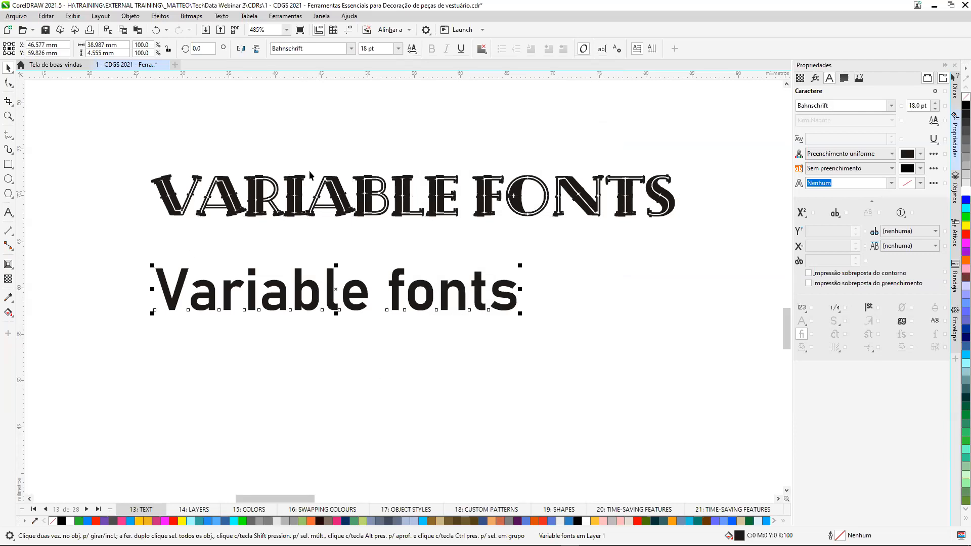
left_click(413, 49)
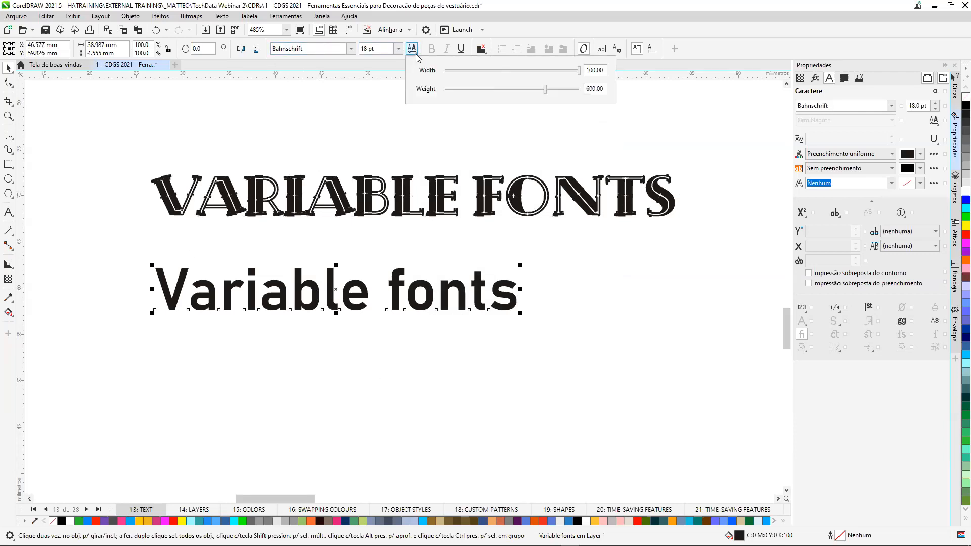
left_click(475, 71)
left_click(465, 90)
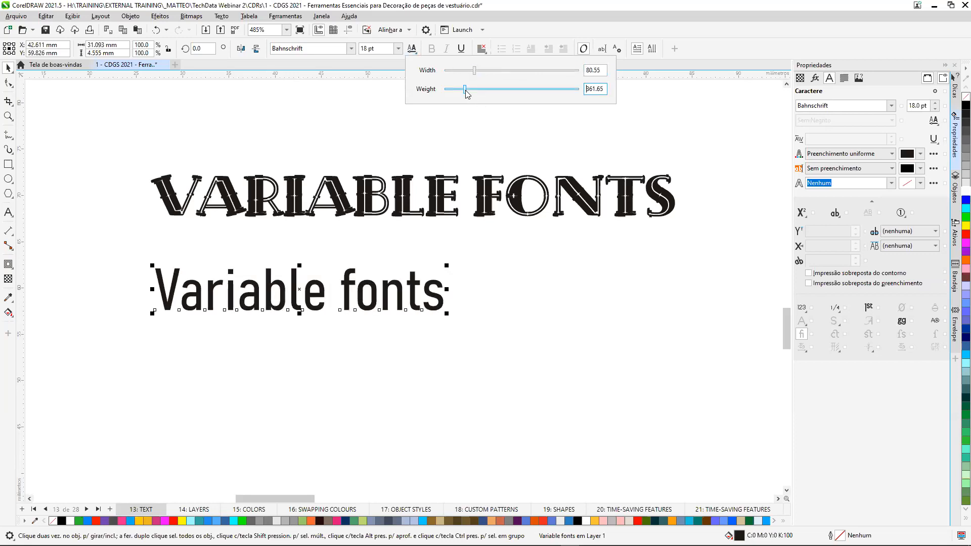
left_click(516, 90)
left_click(533, 72)
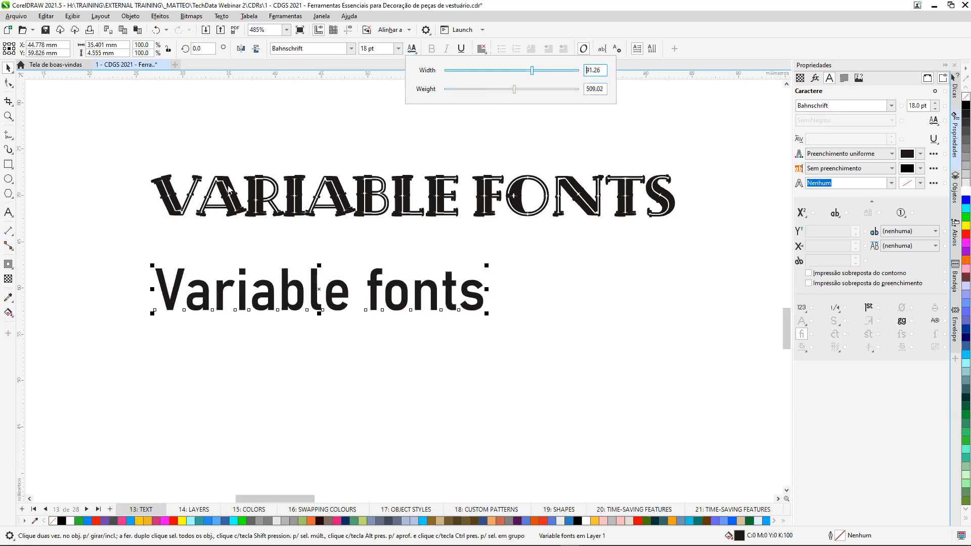
left_click(642, 411)
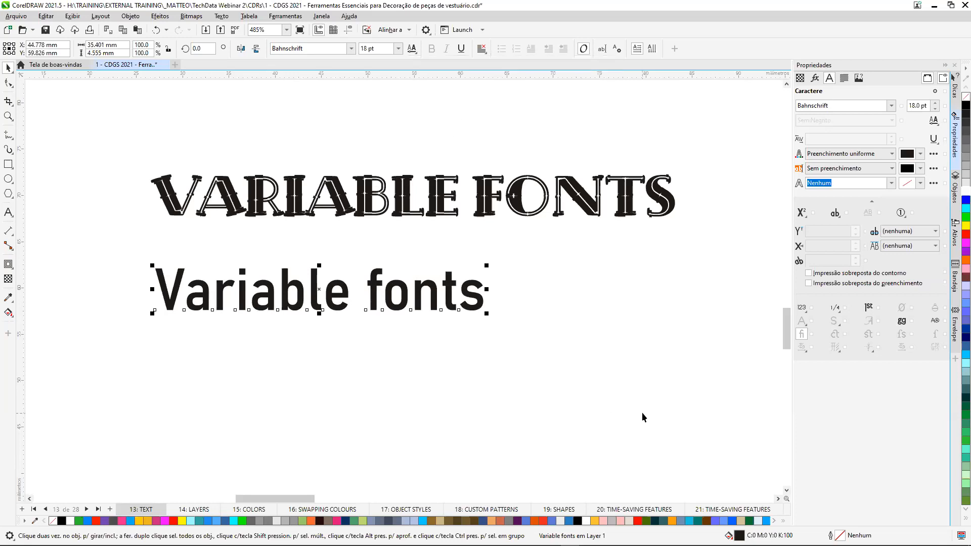
key("F4")
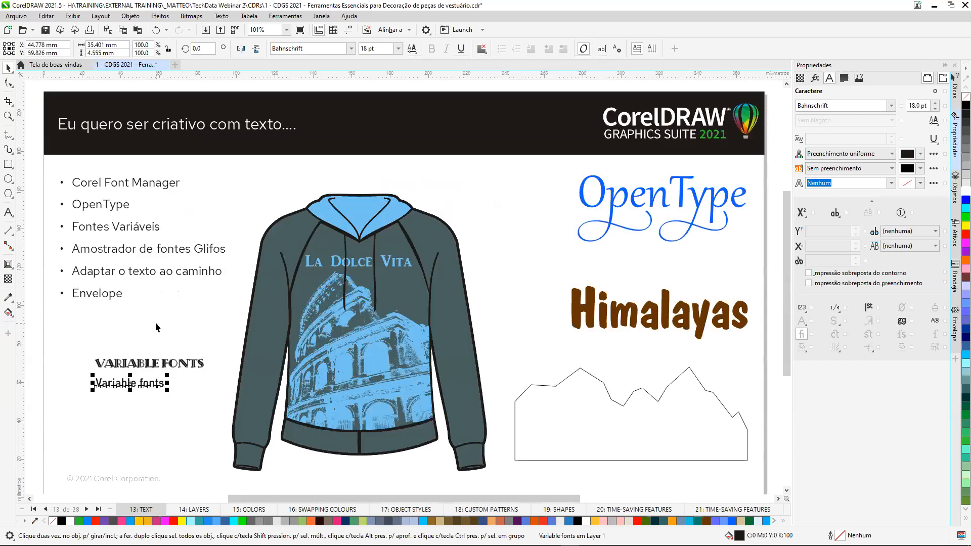
left_click(156, 322)
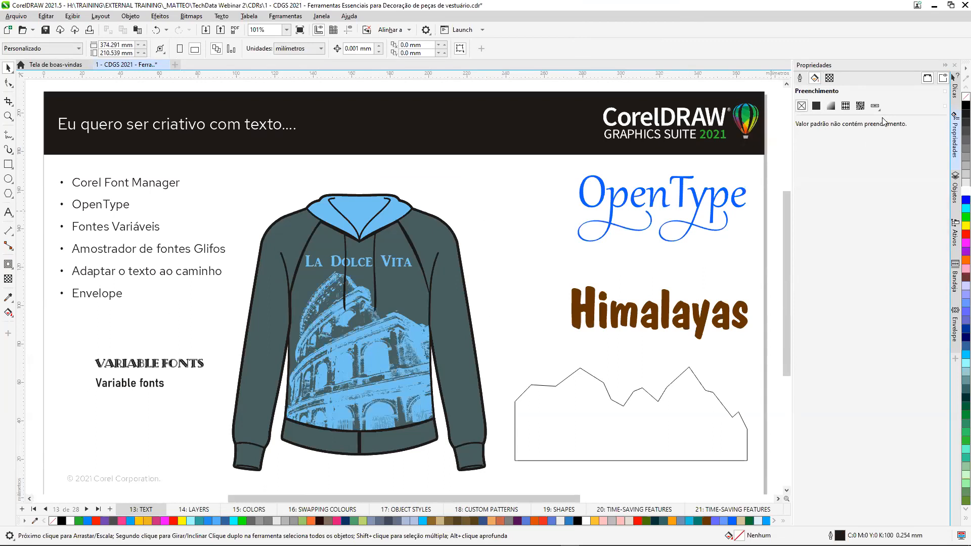
Close the Envelope and Bandeja dockers and open the Amostrador de fonte docker.
left_click(955, 348)
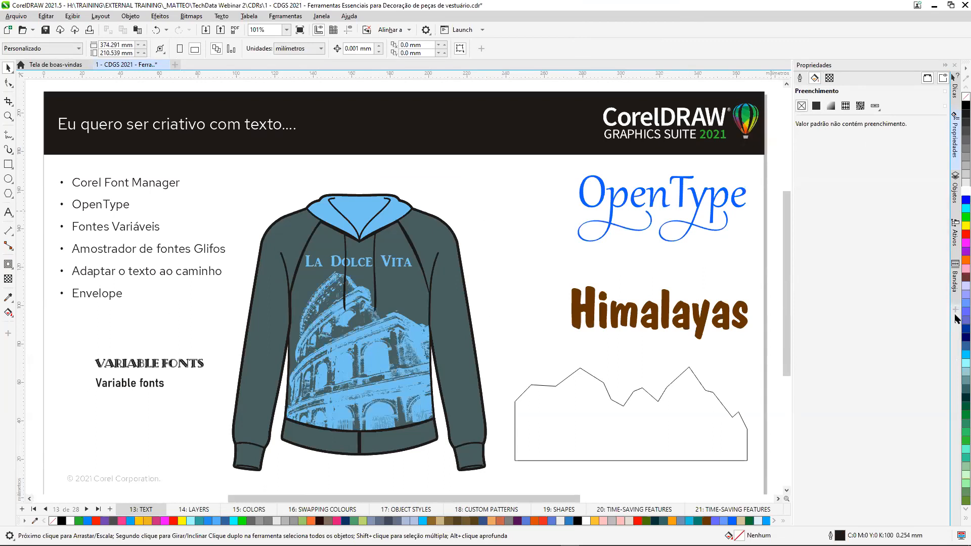
left_click(955, 299)
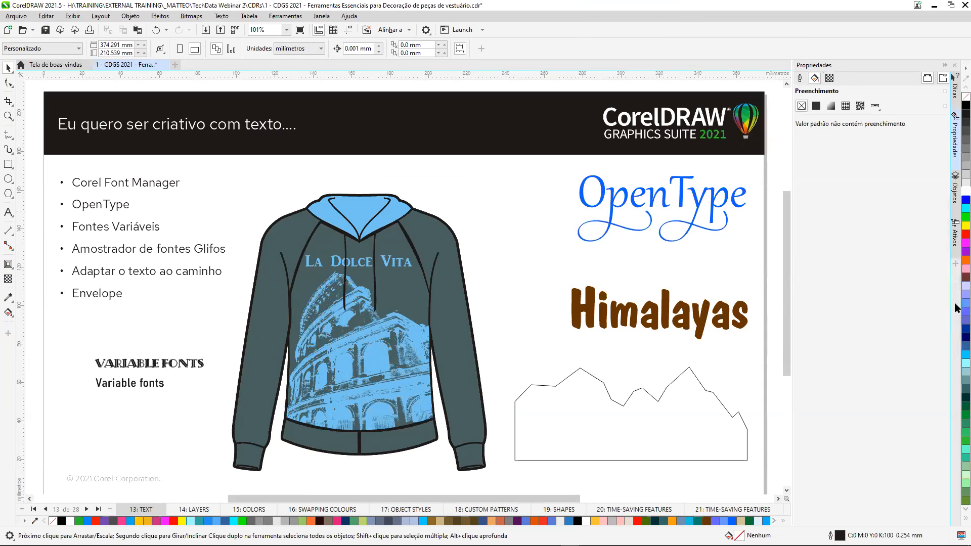
left_click(956, 264)
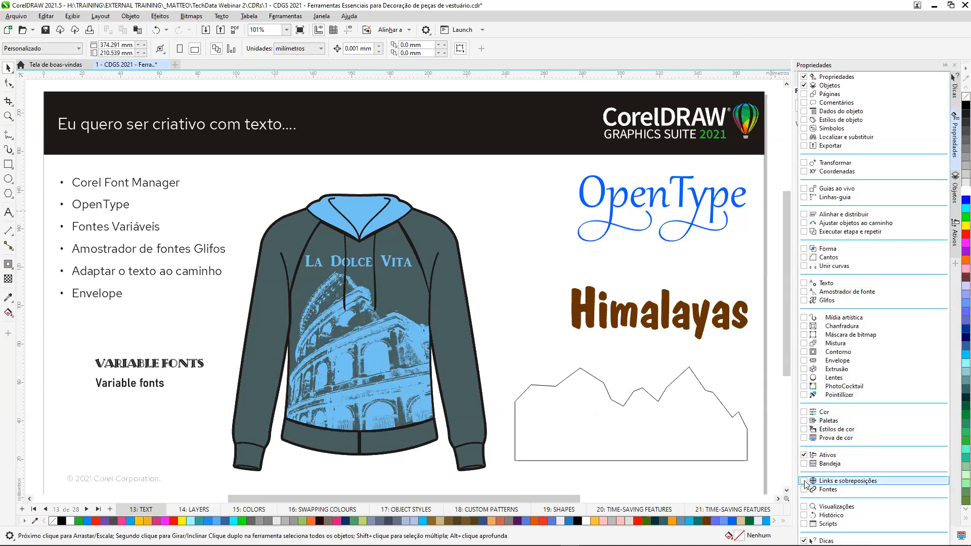
left_click(804, 292)
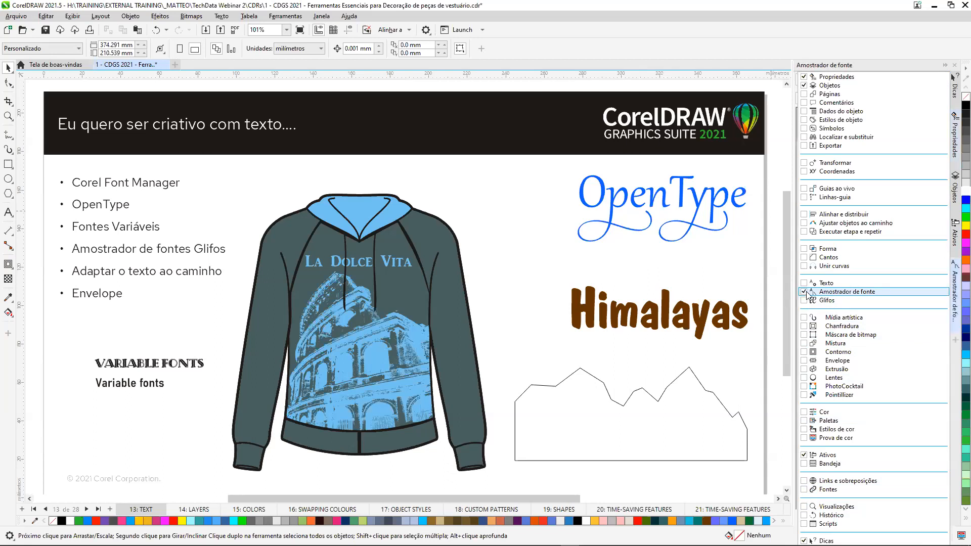
left_click(832, 124)
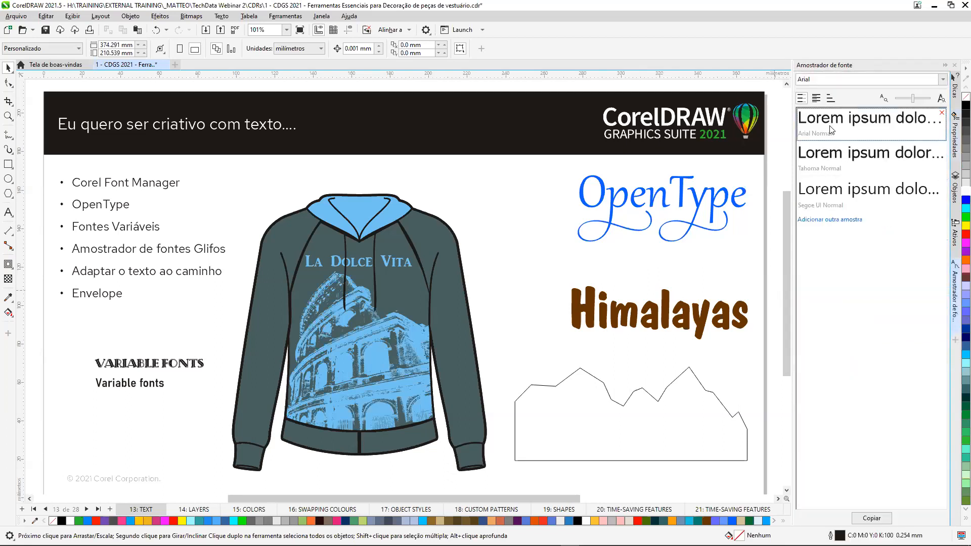
Change the font of the first sample in the font playground from Arial to Gabriola.
left_click(814, 79)
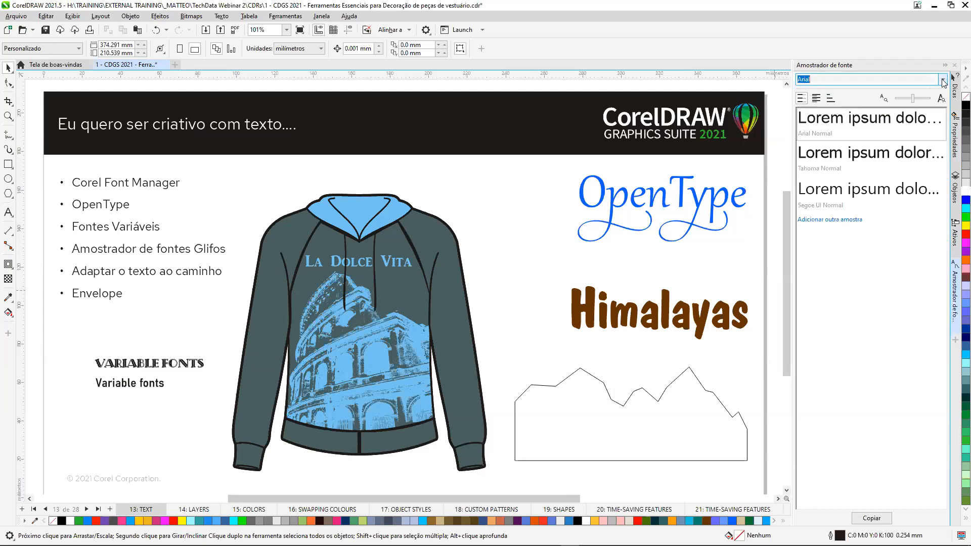
left_click(943, 80)
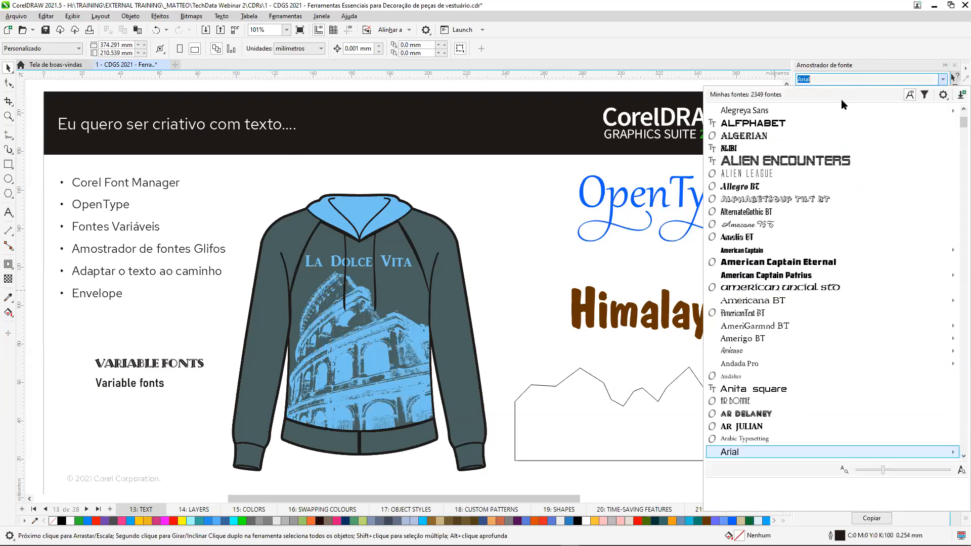
type("gab")
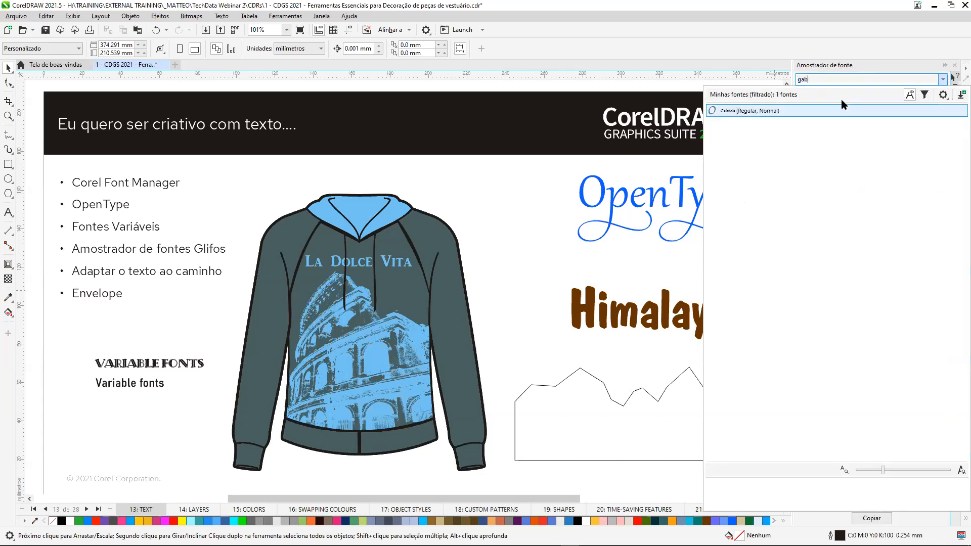
left_click(750, 114)
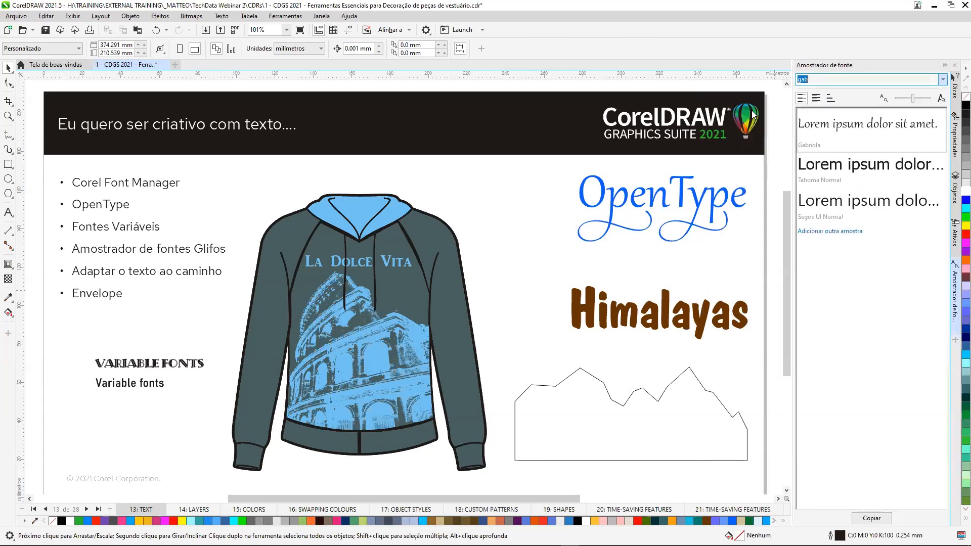
Change the font of the Tahoma sample to Thunderbird BT.
left_click(825, 171)
left_click(944, 81)
left_click(777, 229)
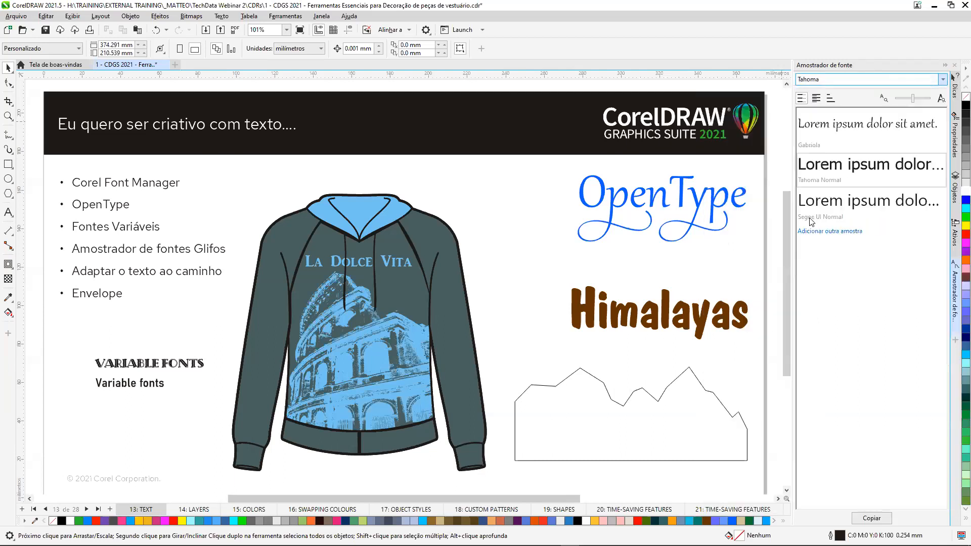
left_click(868, 205)
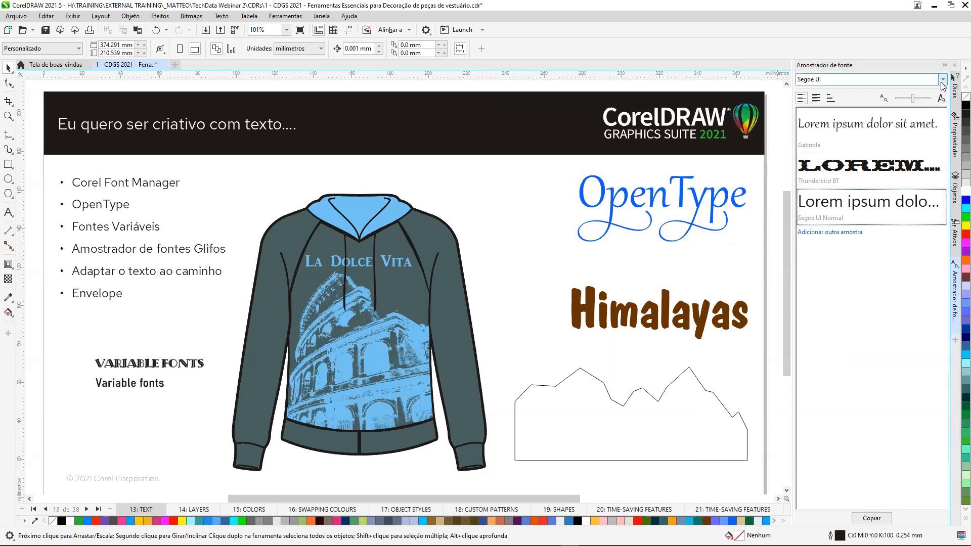
left_click(943, 80)
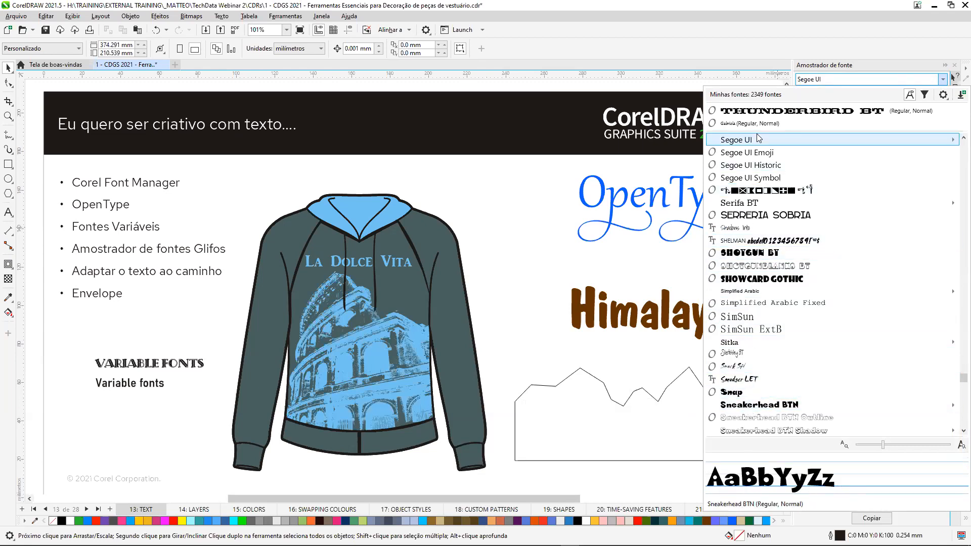
left_click(836, 151)
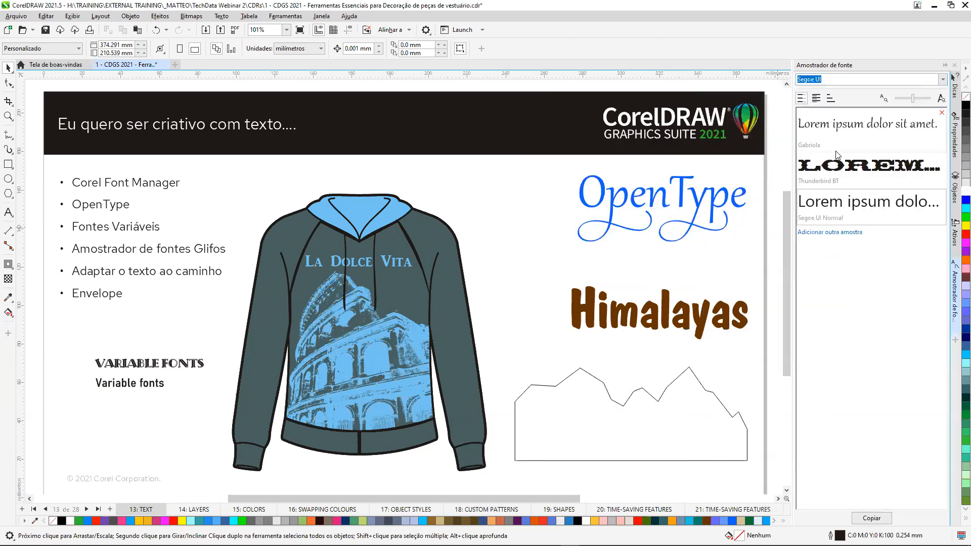
Apply the OpenType feature Conjunto estilístico 7 to the whole Gabriola sample text.
left_click(838, 126)
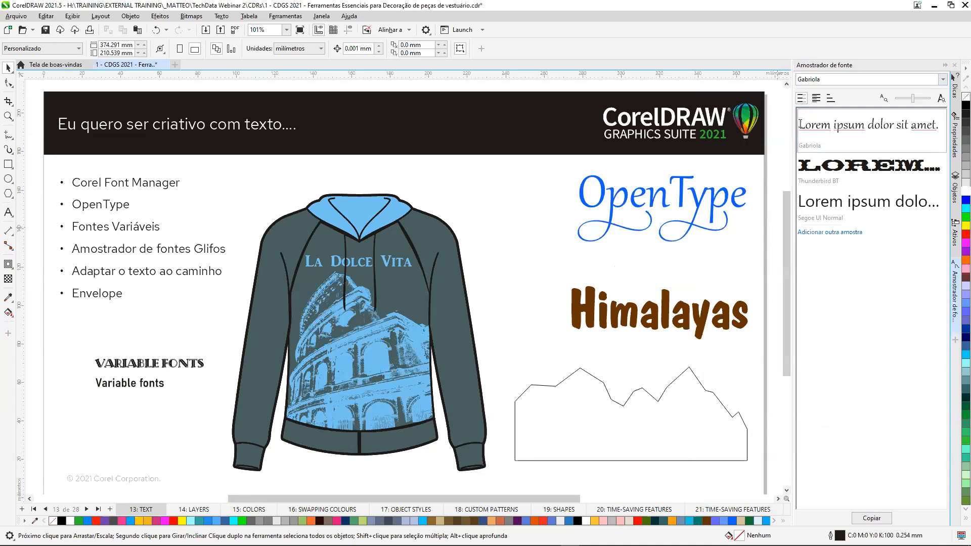
left_click_drag(800, 126, 949, 127)
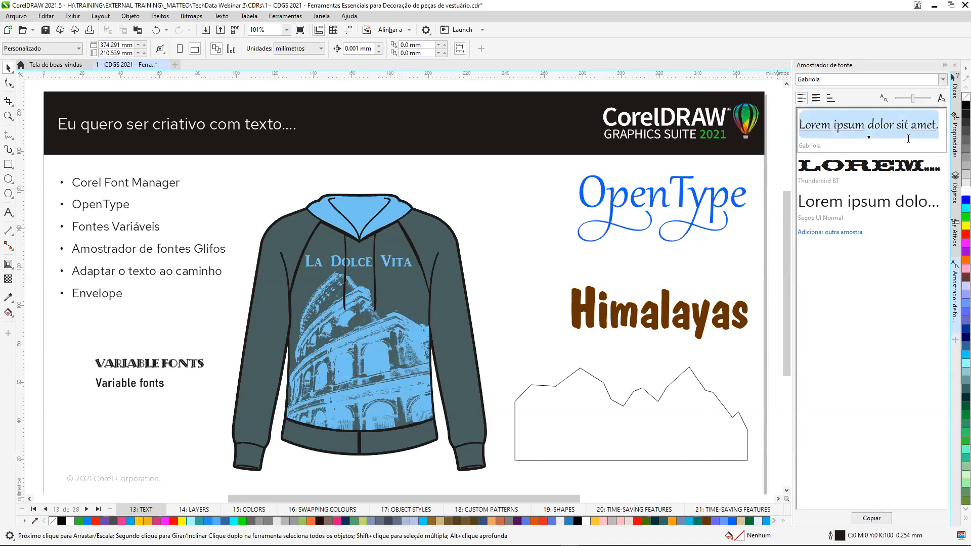
left_click(868, 138)
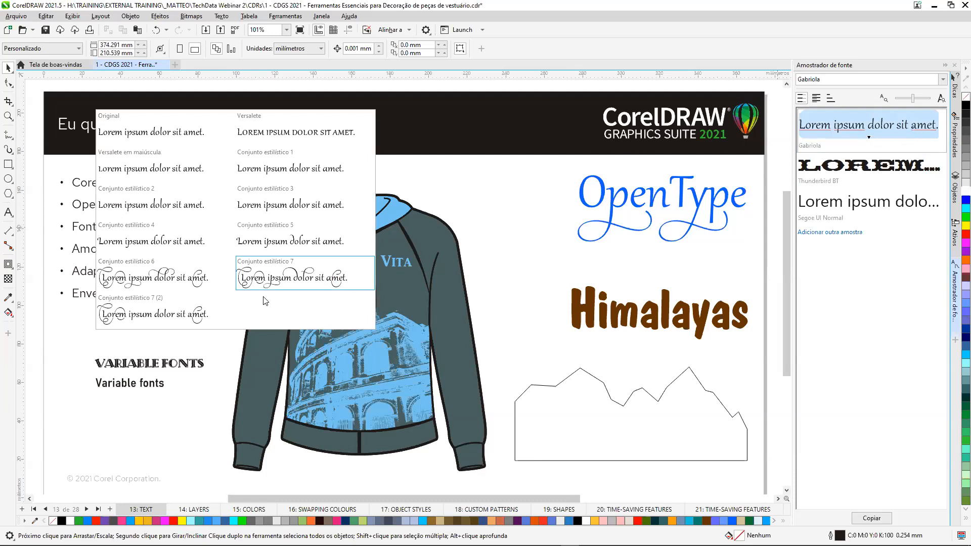
left_click(254, 278)
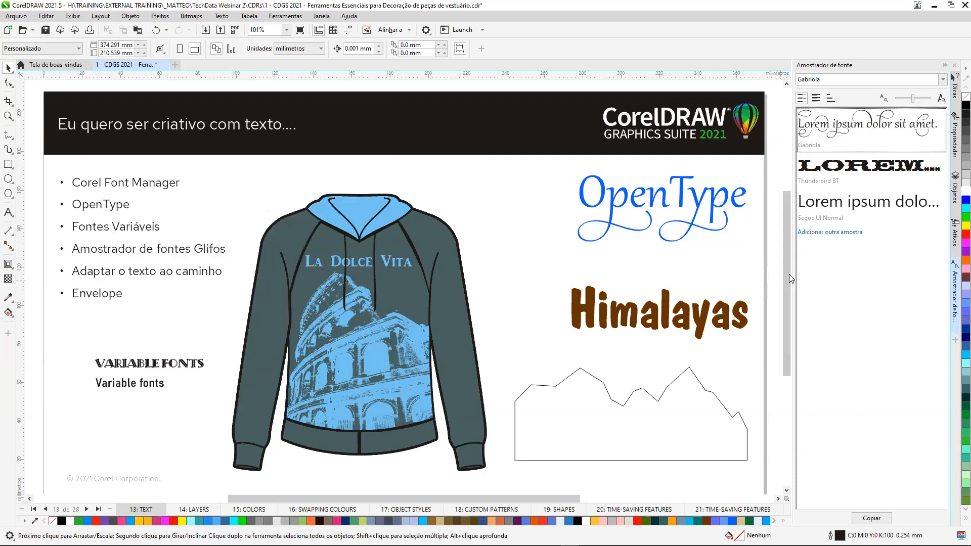
Place the Gabriola, Thunderbird BT and Segoe UI sample texts from the font playground onto the page near the OpenType and Himalayas texts.
left_click_drag(836, 128, 492, 203)
left_click_drag(586, 261, 498, 255)
left_click_drag(842, 210, 504, 296)
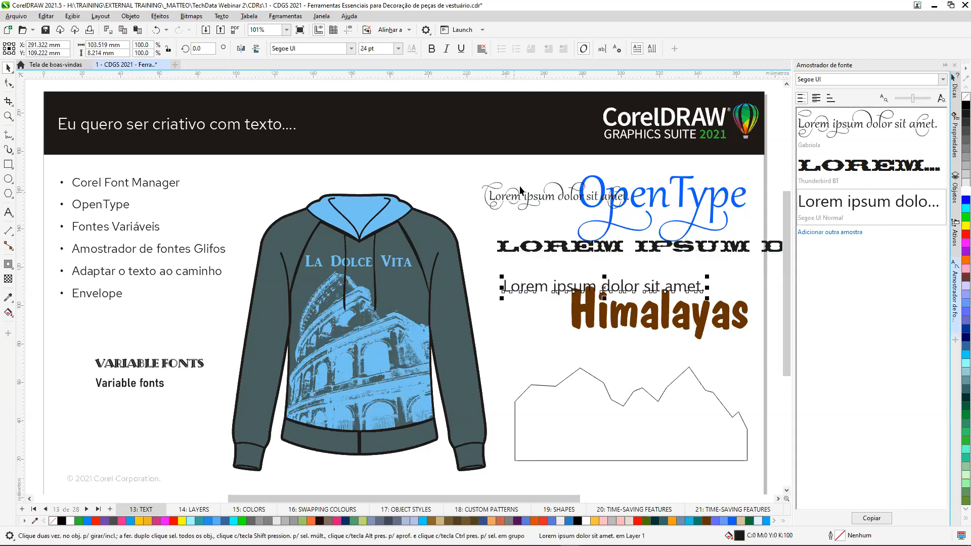
Delete the three placed Lorem ipsum sample texts from the page.
key("Delete")
left_click(536, 248)
key("Delete")
left_click(525, 201)
key("Delete")
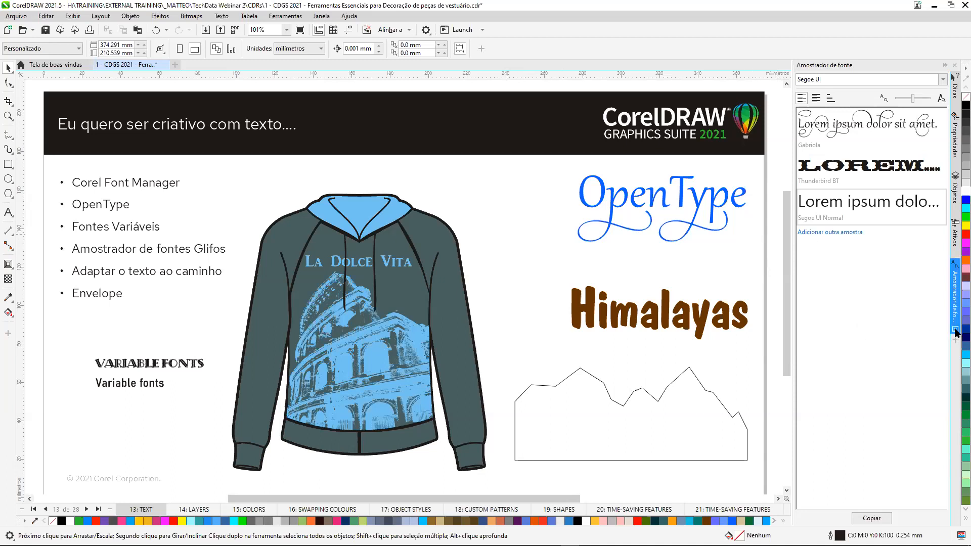
Close the Amostrador de fonte docker and open the Glifos docker.
left_click(956, 330)
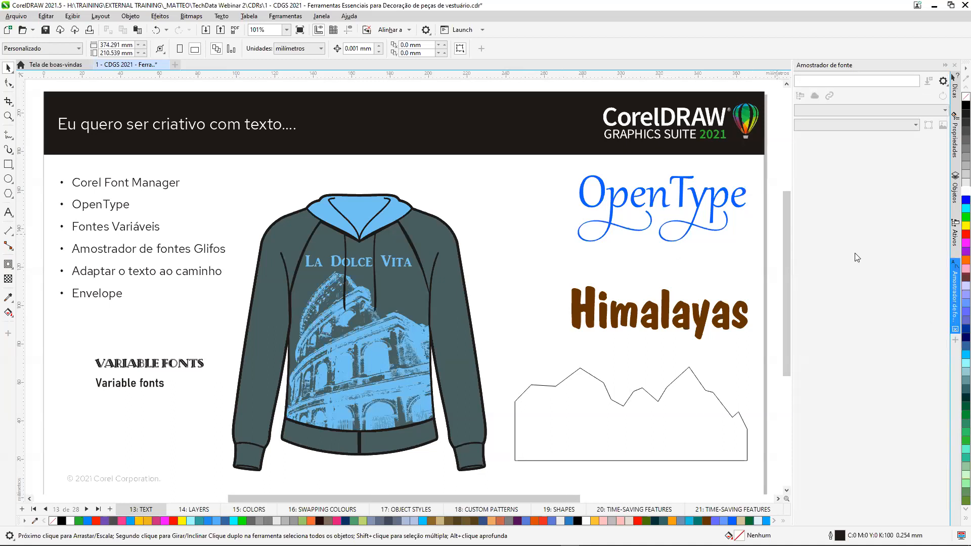
left_click(956, 267)
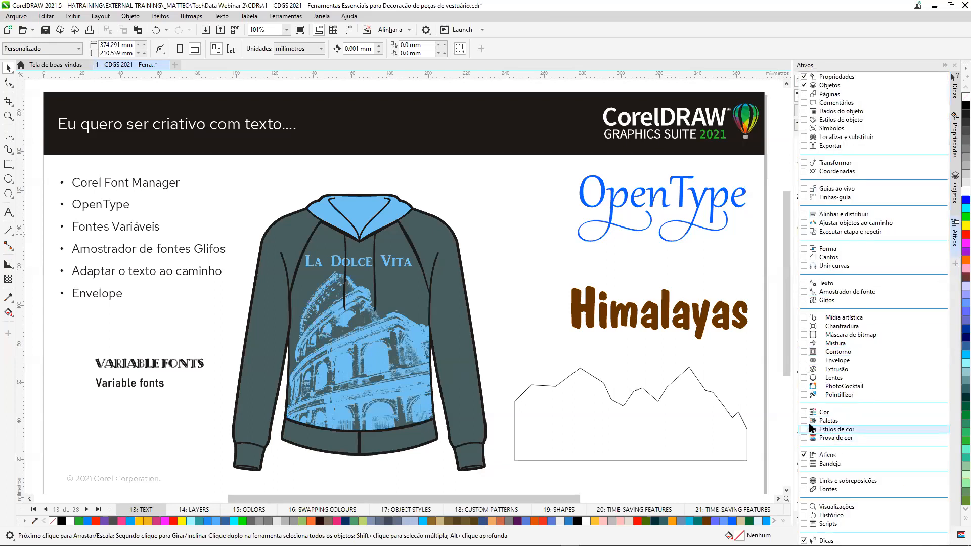
left_click(805, 301)
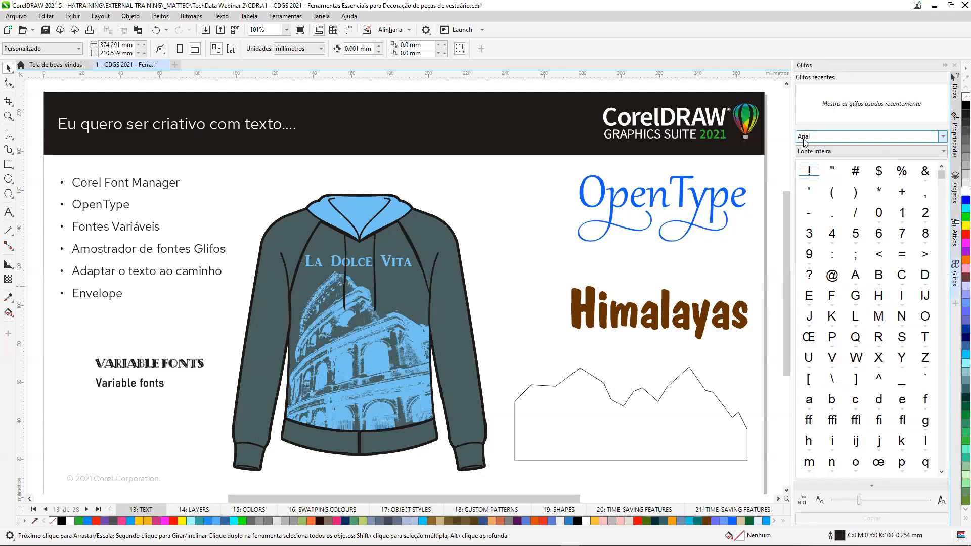
Filter the Arial glyphs to Latim, Símbolos and Separadores e Pontuação, and select an accented capital E glyph.
left_click(944, 151)
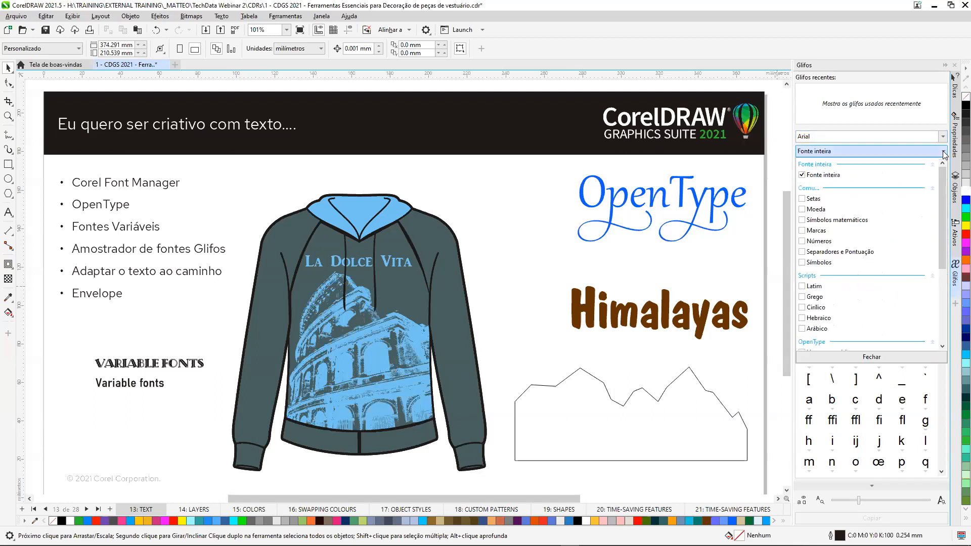
left_click(803, 263)
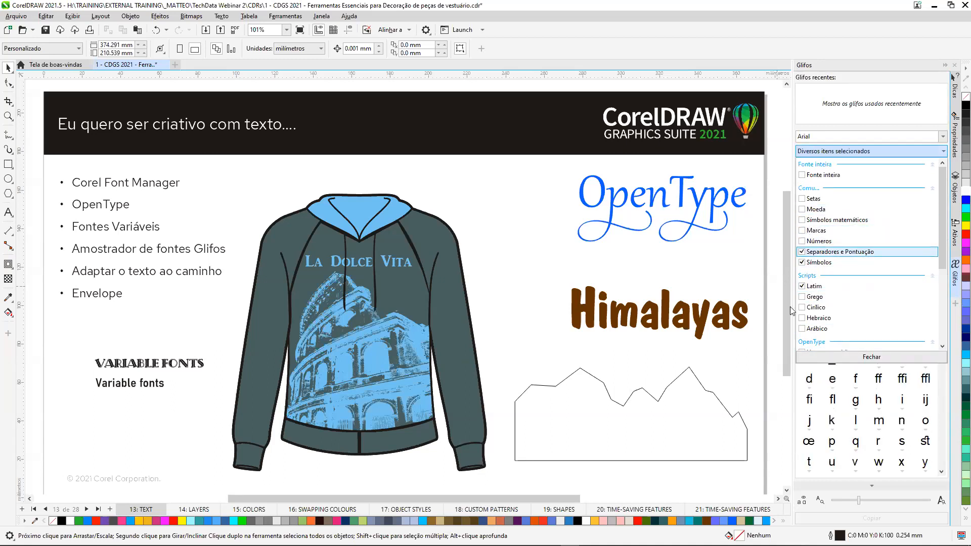
left_click(875, 357)
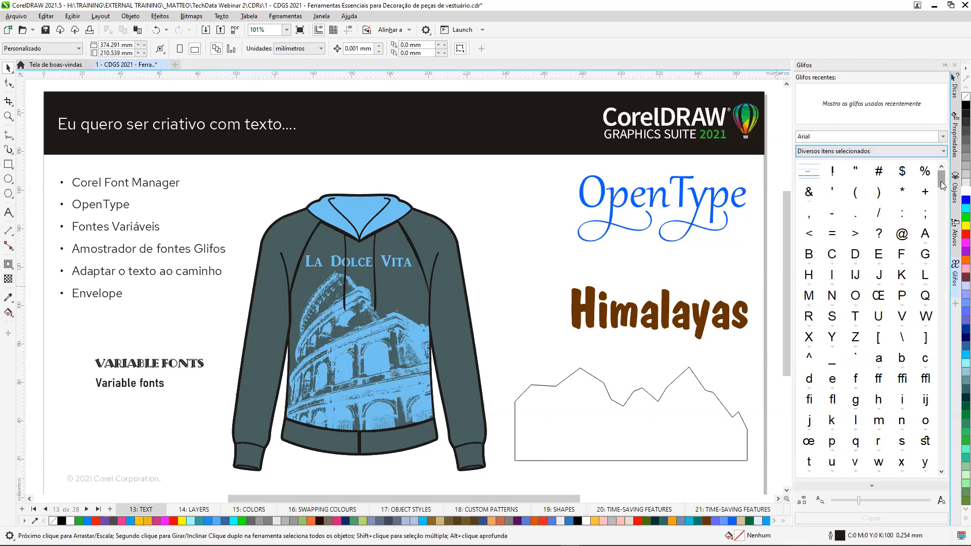
scroll(939, 272, "down", 10)
scroll(939, 276, "down", 10)
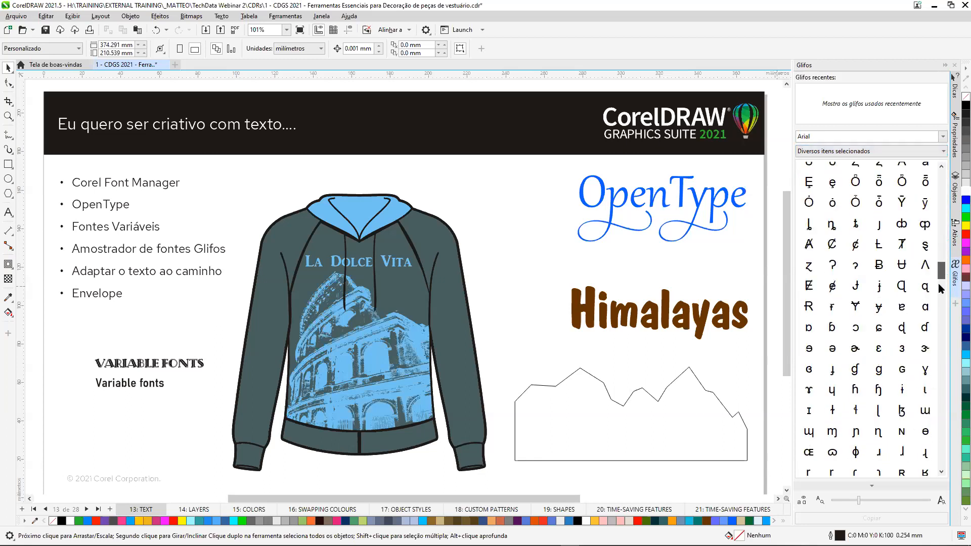
scroll(939, 263, "up", 5)
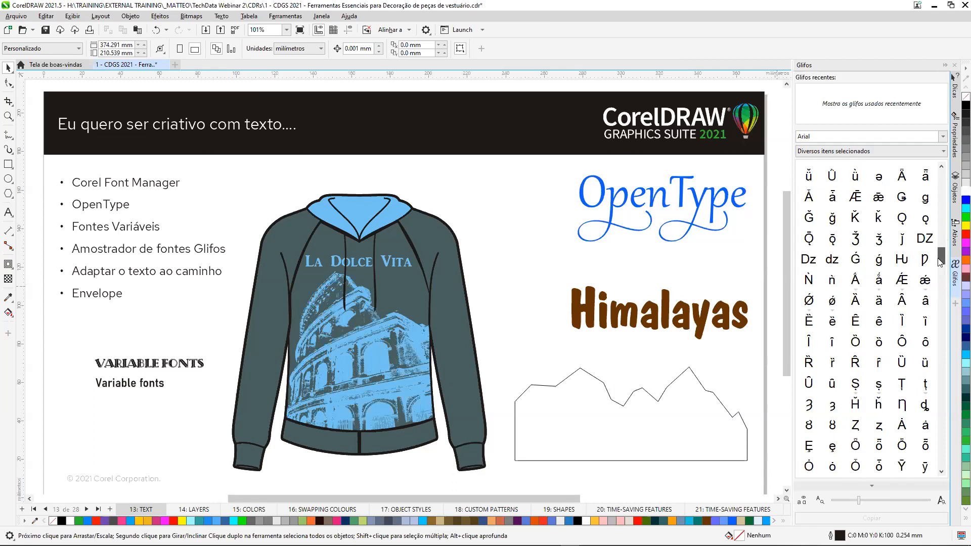
scroll(934, 304, "down", 10)
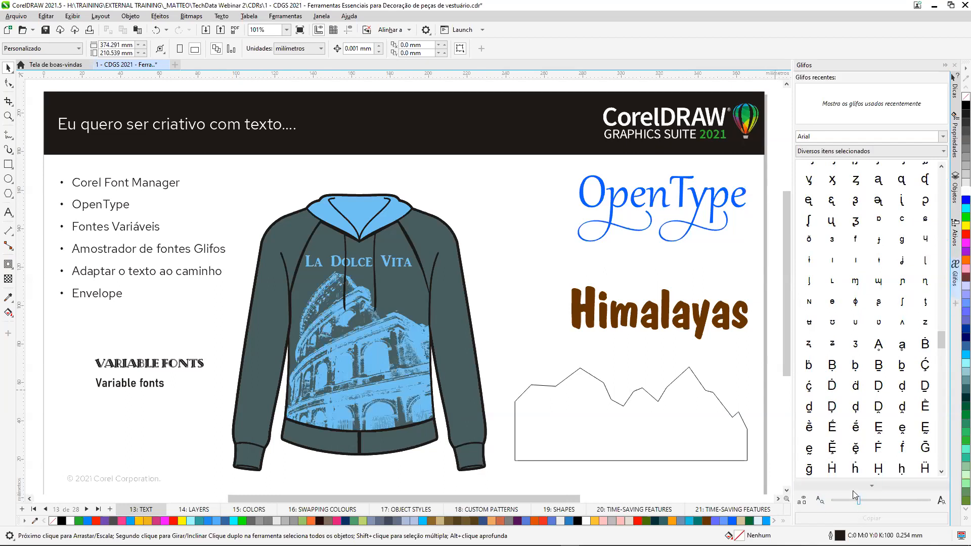
left_click(880, 431)
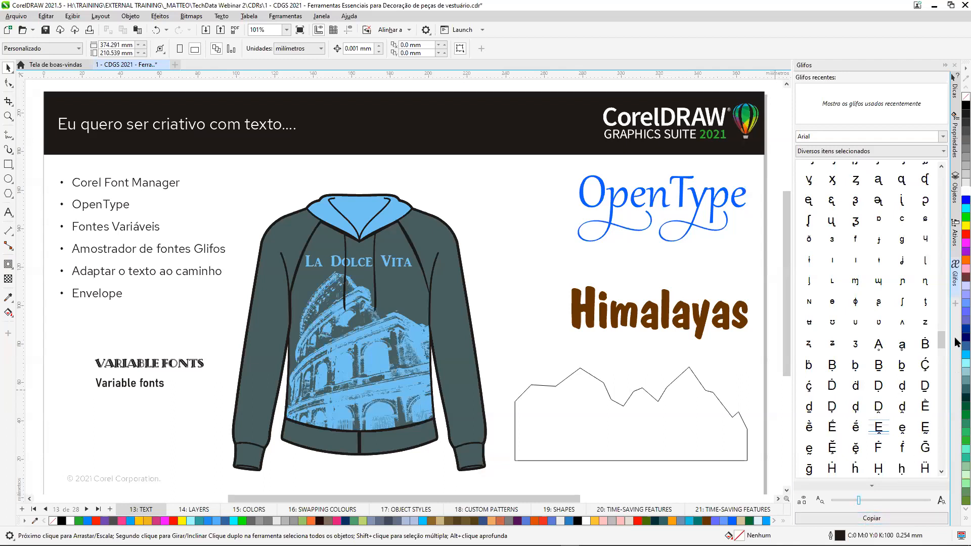
Close the Glifos docker and open the Envelope docker.
left_click(955, 293)
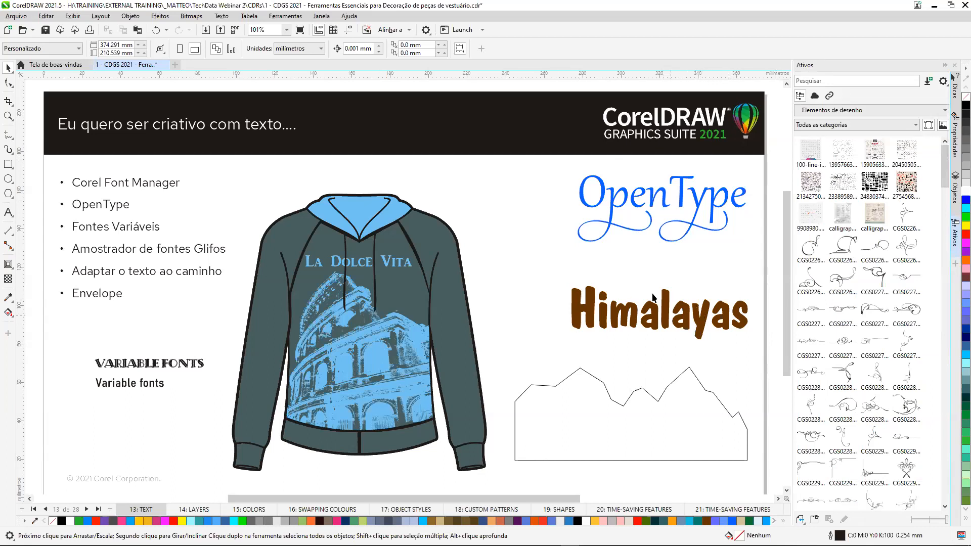
left_click(955, 264)
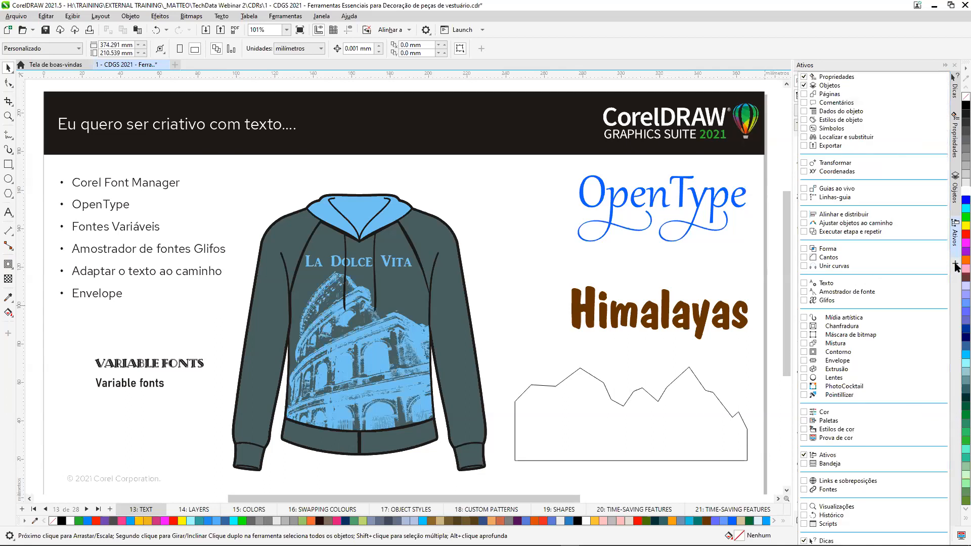
left_click(805, 361)
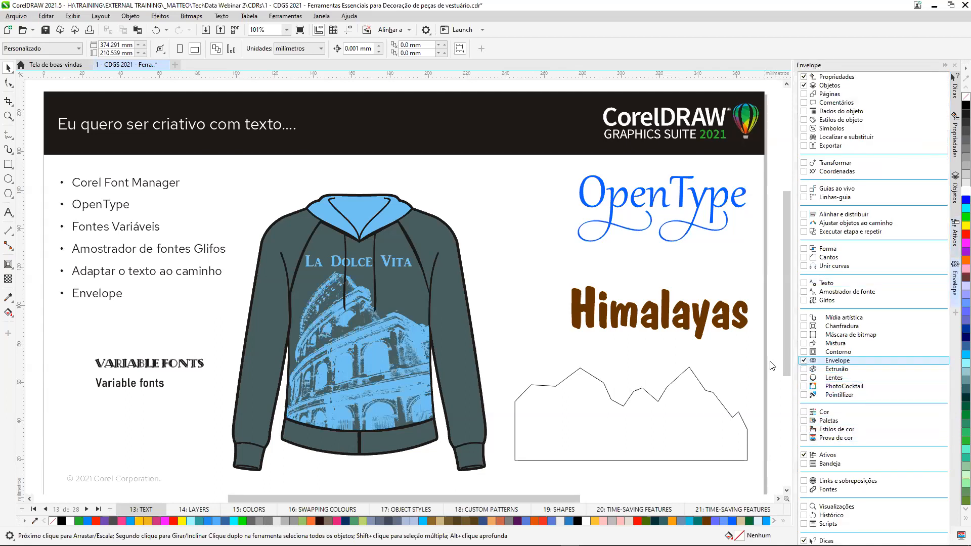
left_click(773, 365)
Create an envelope on the Himalayas text from the mountain outline below it, and pull the envelope's upper-left node upward.
left_click(704, 324)
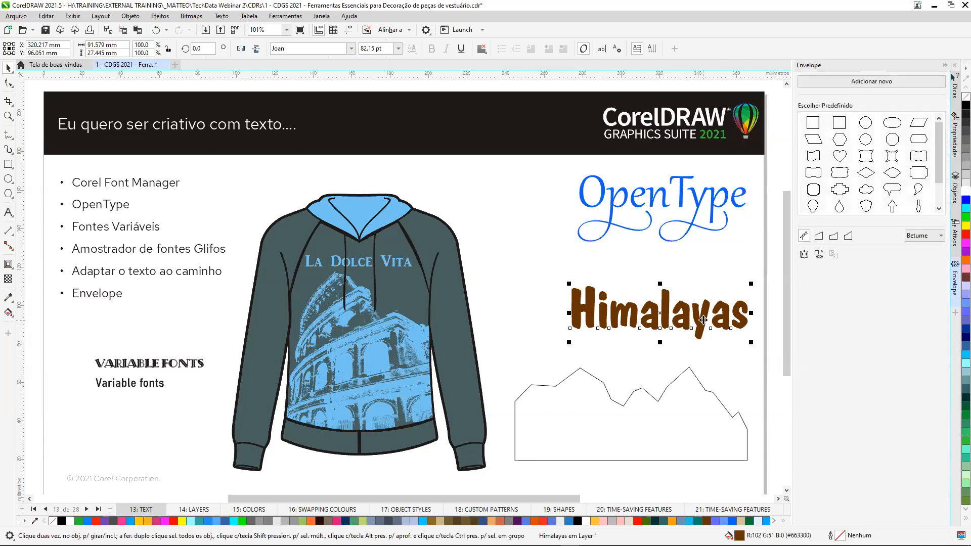
left_click(819, 256)
left_click(646, 419)
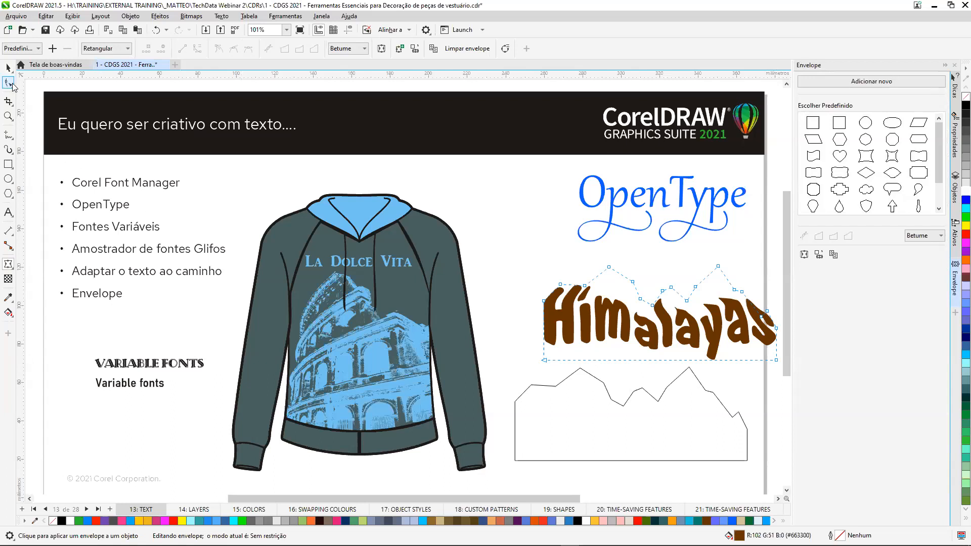
left_click_drag(561, 286, 580, 265)
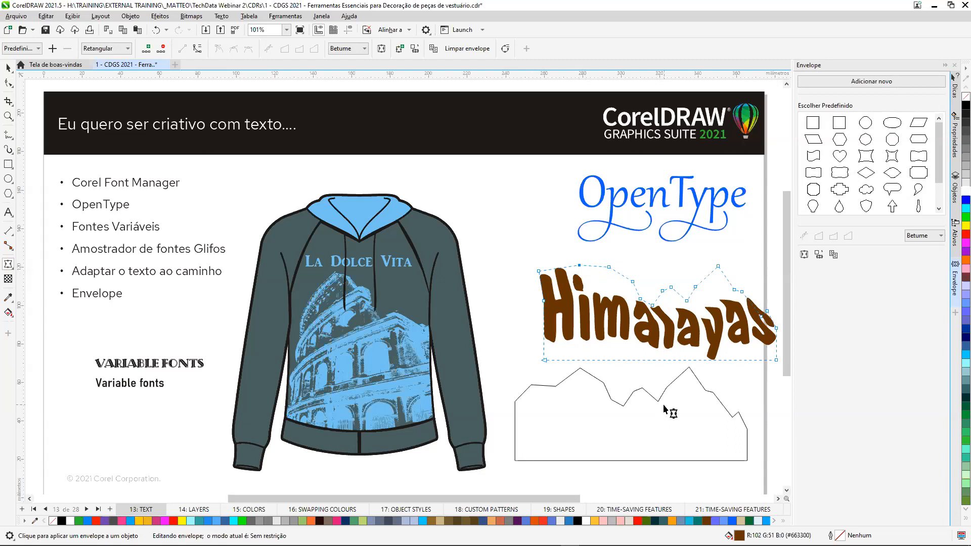
left_click(8, 68)
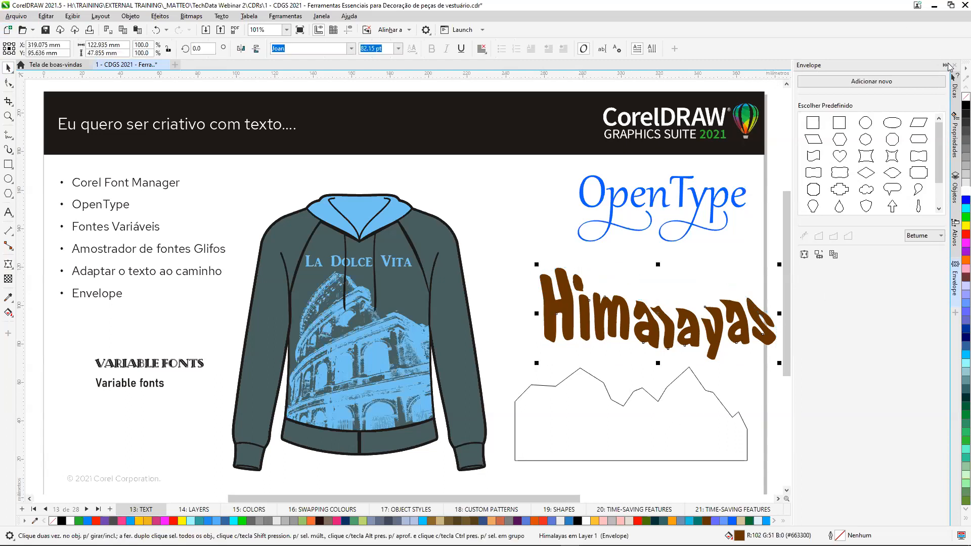
Collapse the Envelope docker, go to page 14: LAYERS, and expand the ICECREAM layer in the Objetos docker.
left_click(947, 66)
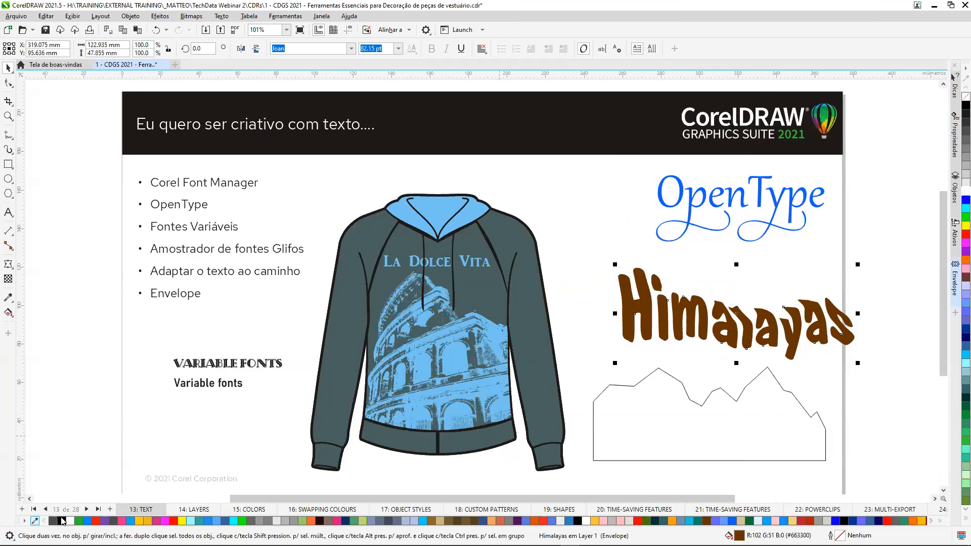
left_click(86, 510)
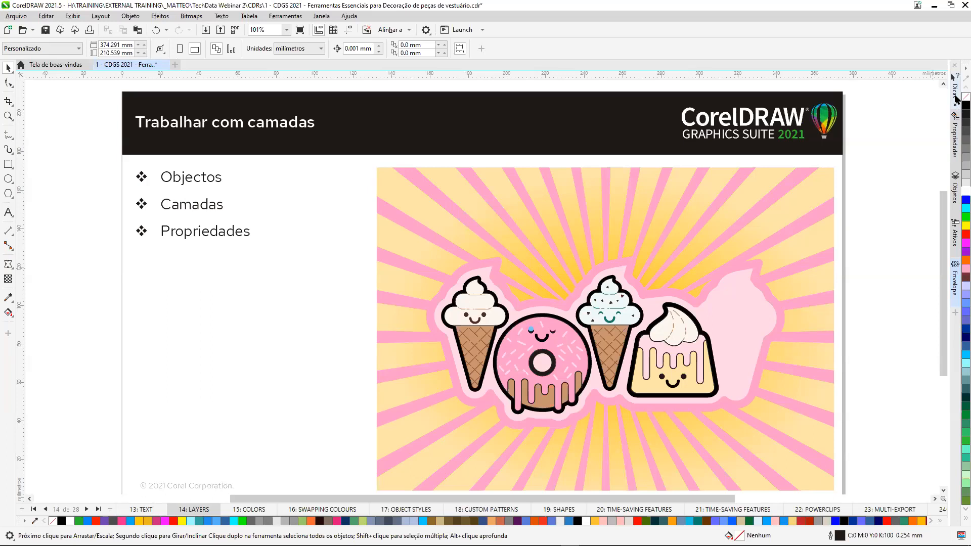
left_click(956, 192)
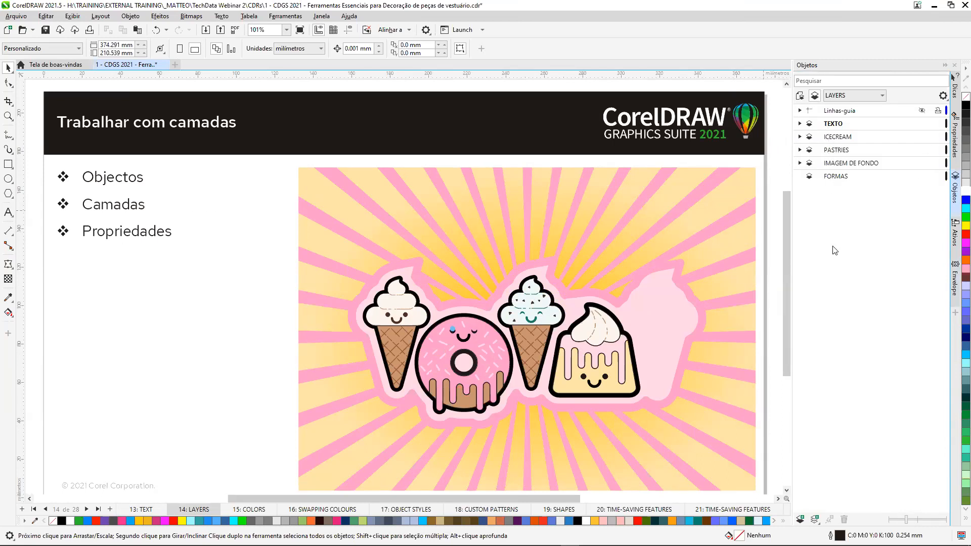
left_click(799, 136)
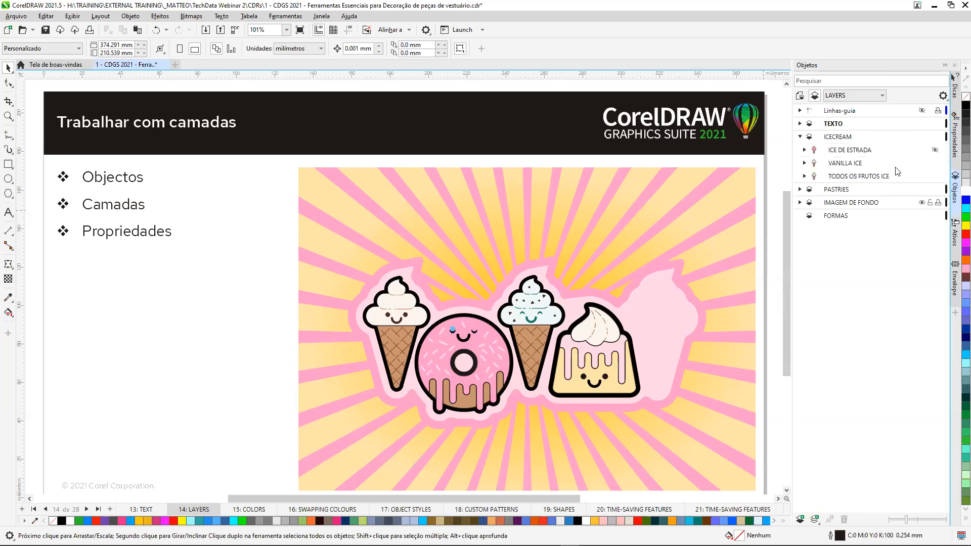
Hide the ICECREAM layer and show it again.
left_click(922, 137)
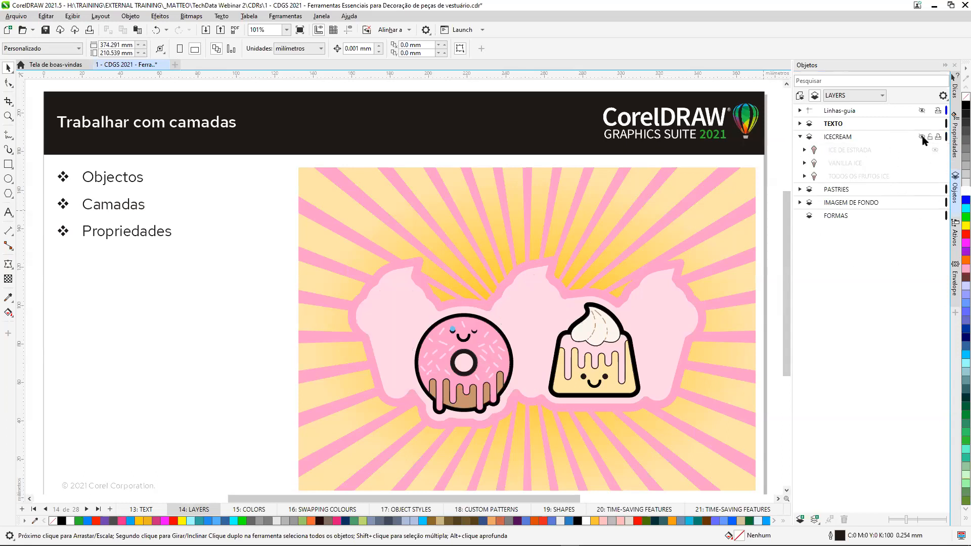
left_click(922, 137)
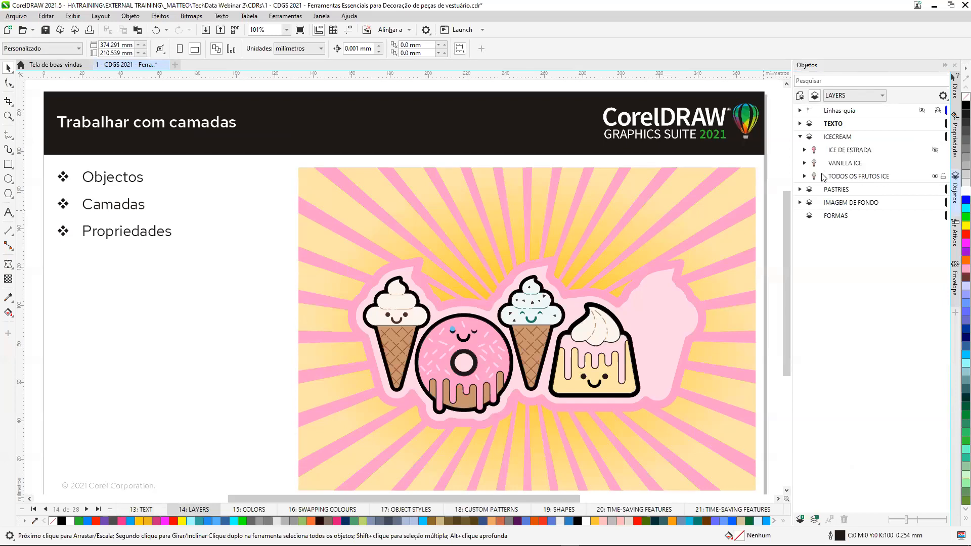
Search the page's objects for "van", select the VANILLA ICE group, and clear the search.
left_click(822, 79)
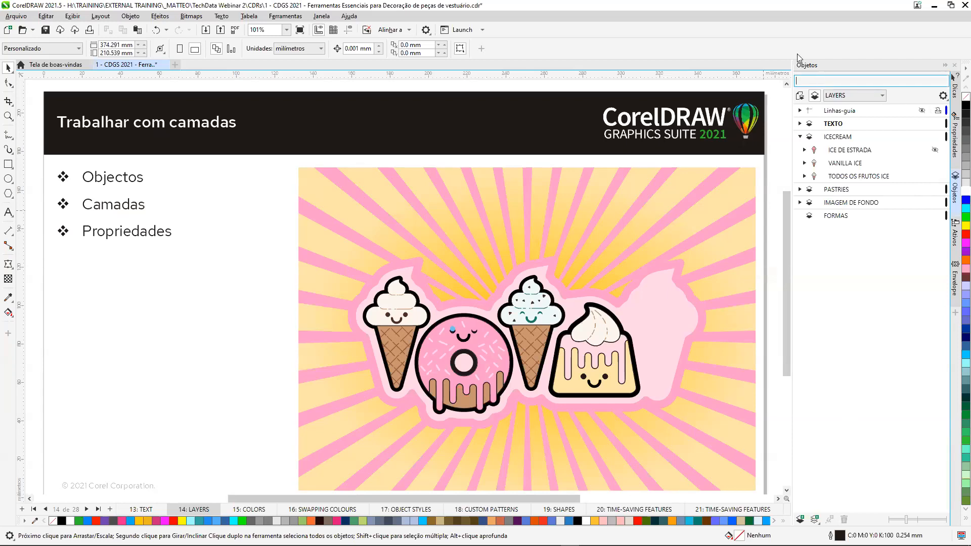
type("van")
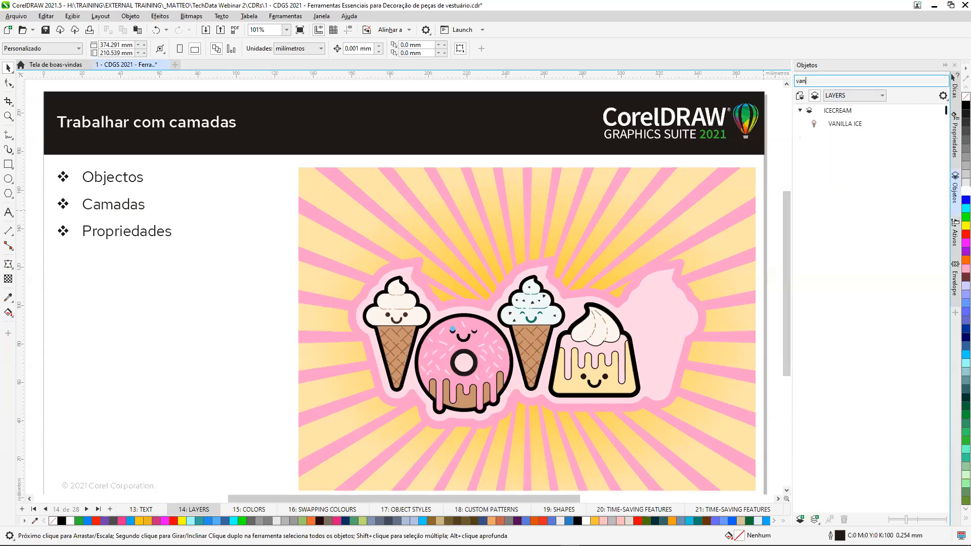
left_click(838, 126)
double_click(794, 81)
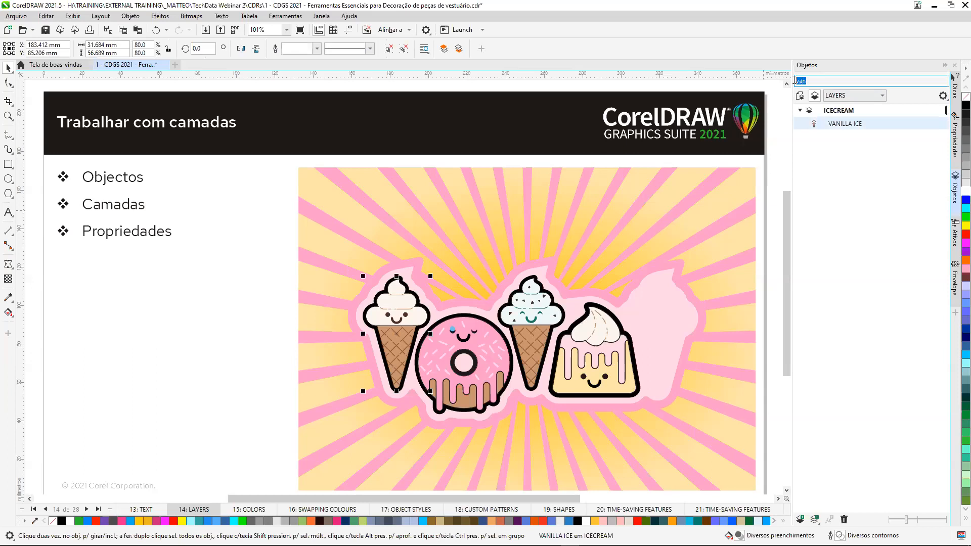
key("BackSpace")
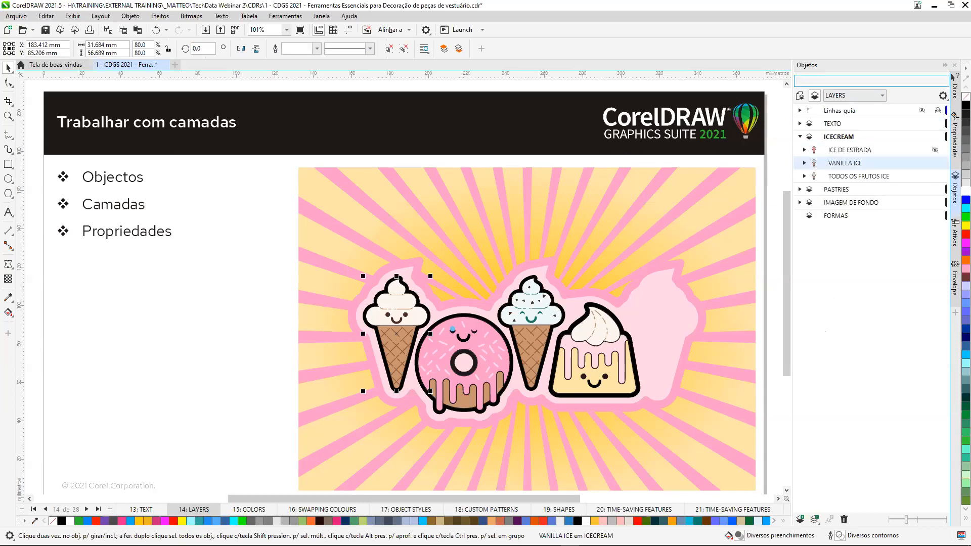
Enlarge the object thumbnails to the maximum, expand the ICE DE ESTRADA group and make it visible.
left_click_drag(907, 520, 947, 521)
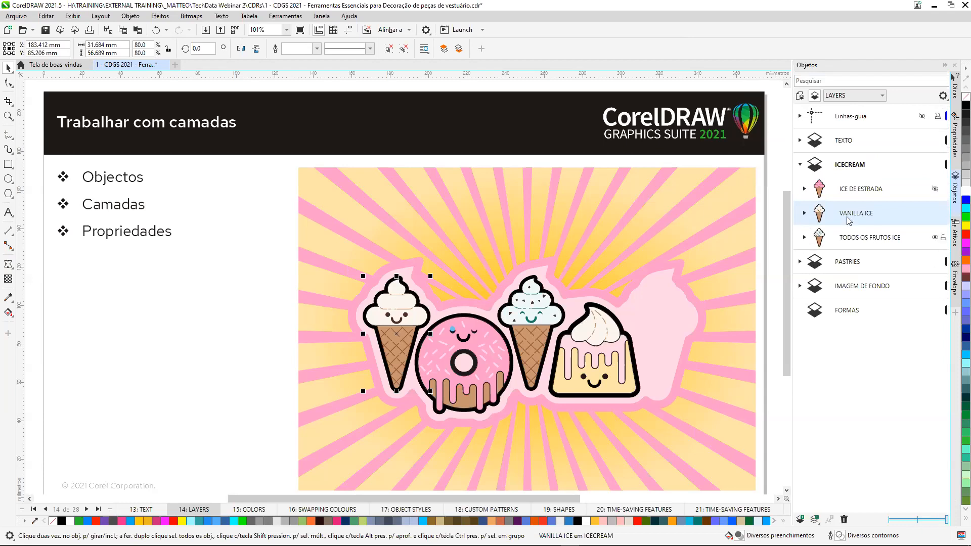
left_click(804, 189)
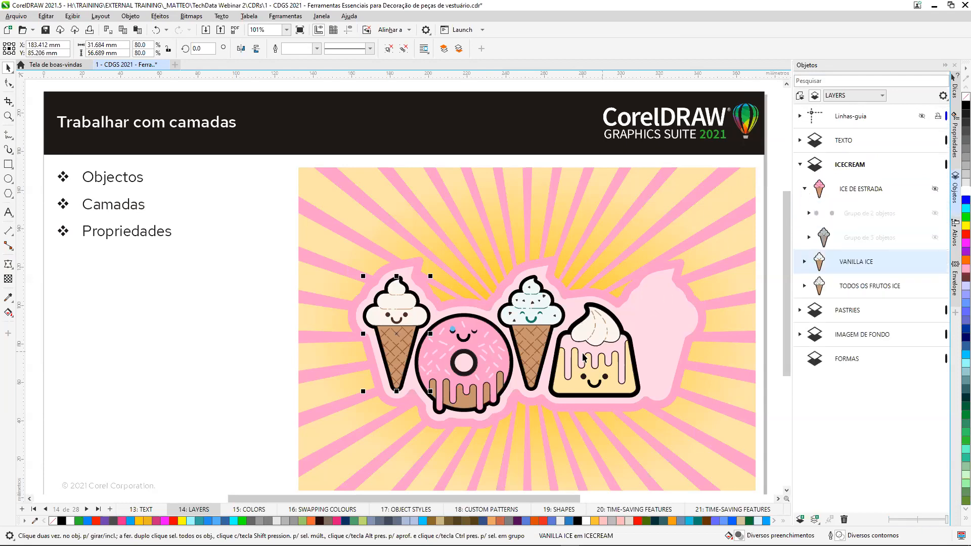
left_click(935, 189)
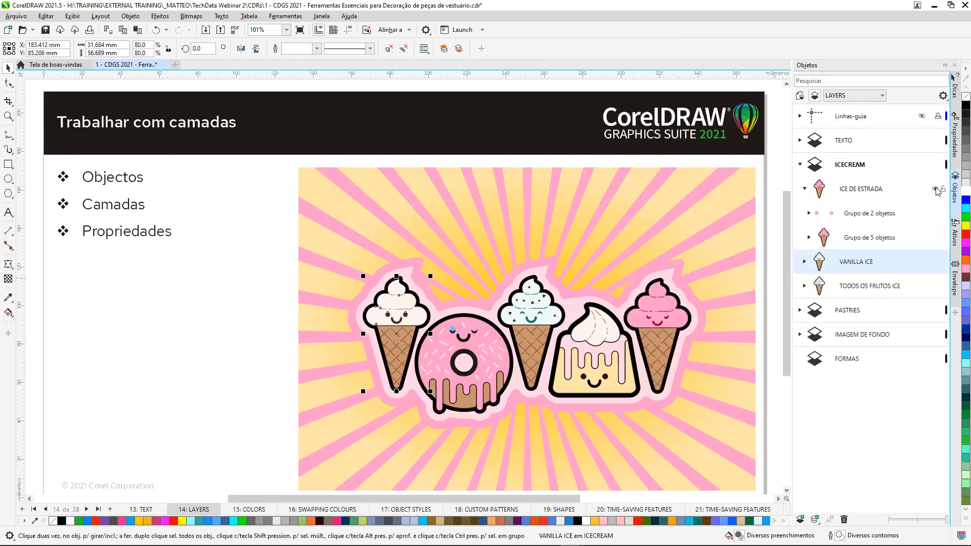
Rotate the pink ICE DE ESTRADA ice cream clockwise to about 323°, and collapse its group and the ICECREAM layer.
left_click(656, 307)
left_click(656, 306)
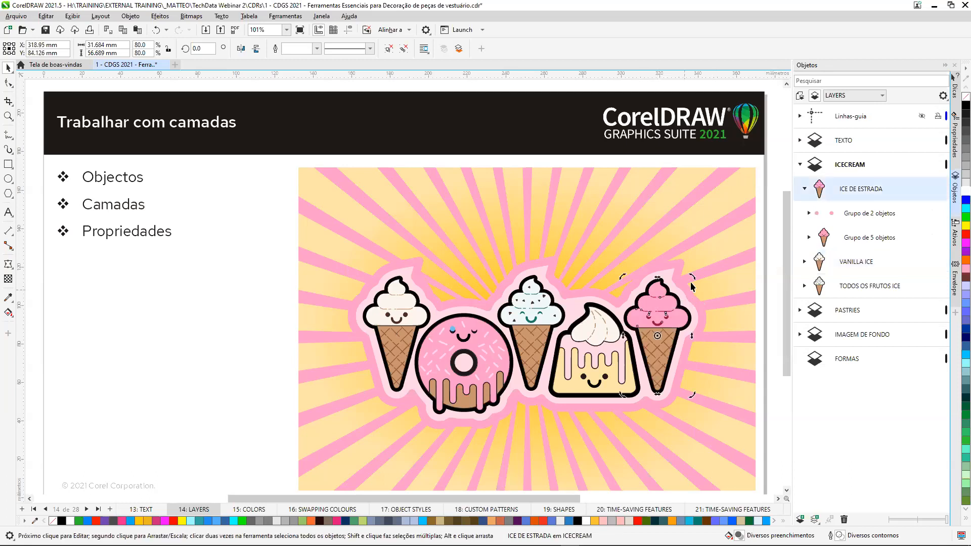
left_click_drag(695, 275, 733, 308)
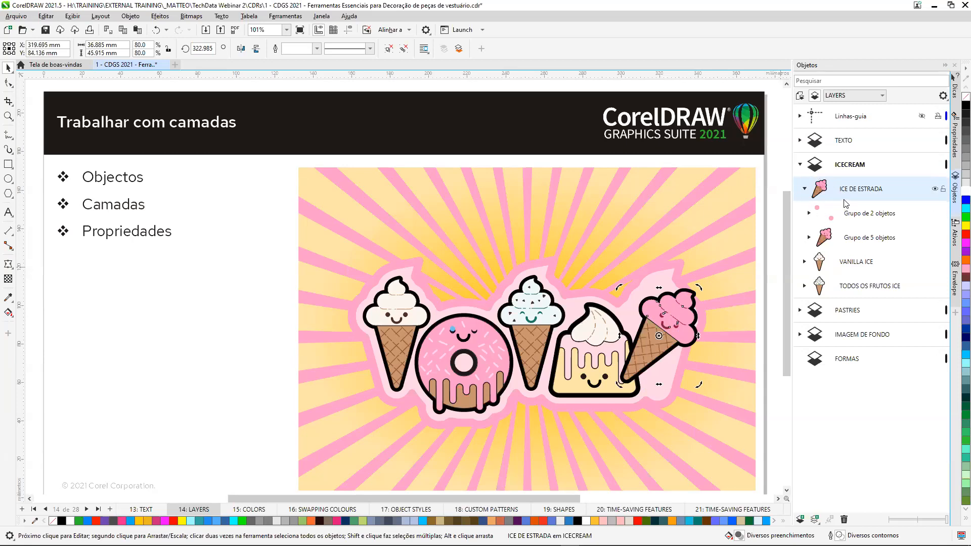
left_click(805, 188)
left_click(801, 165)
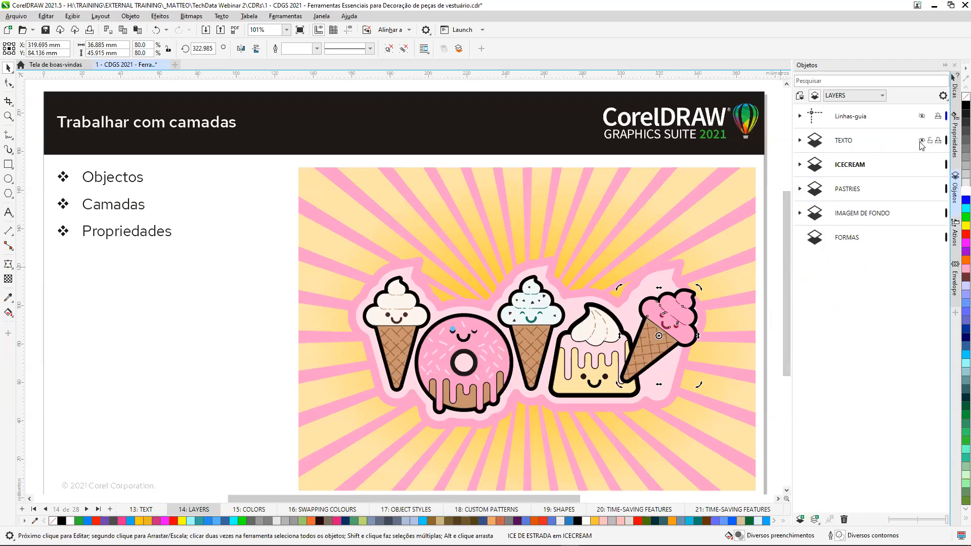
Hide the TEXTO, PASTRIES and IMAGEM DE FONDO layers so that only the ice creams are displayed.
left_click(921, 140)
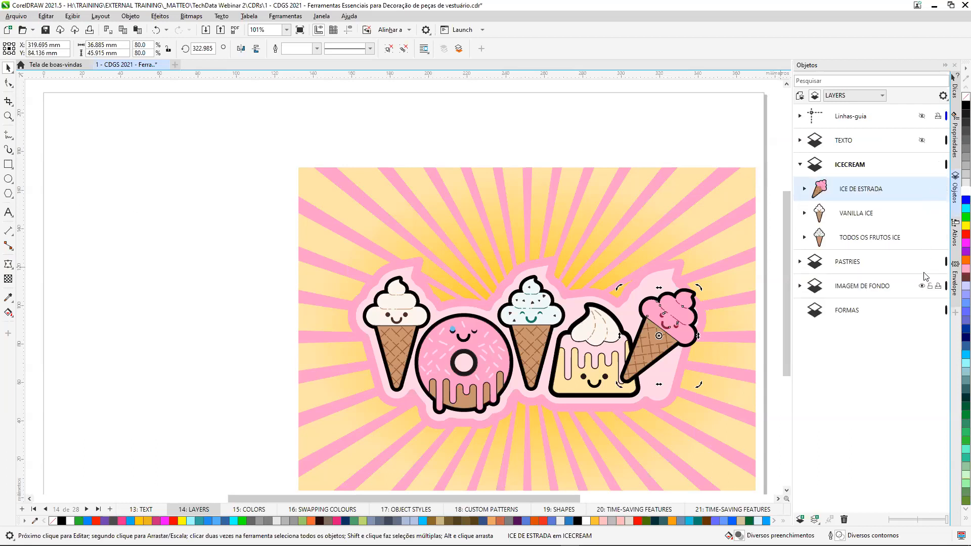
left_click(921, 262)
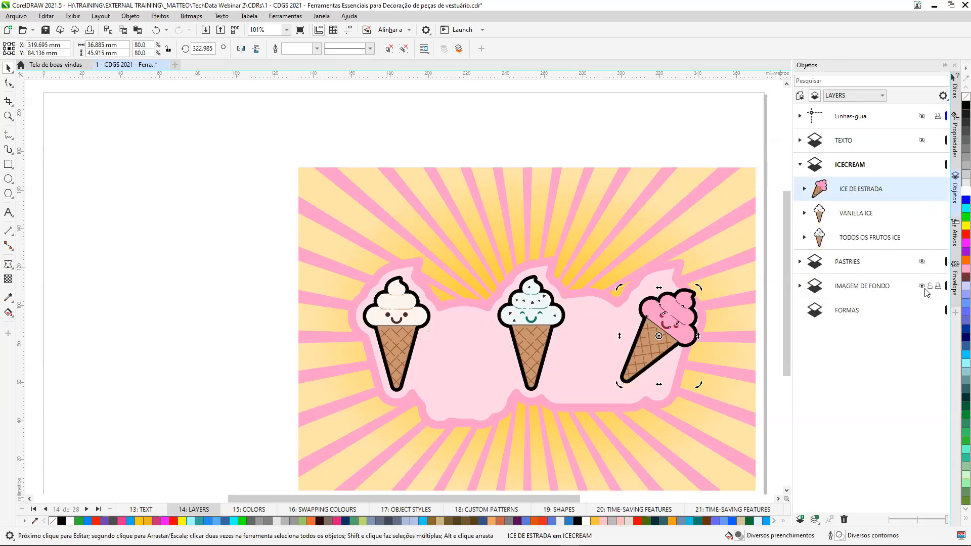
left_click(922, 286)
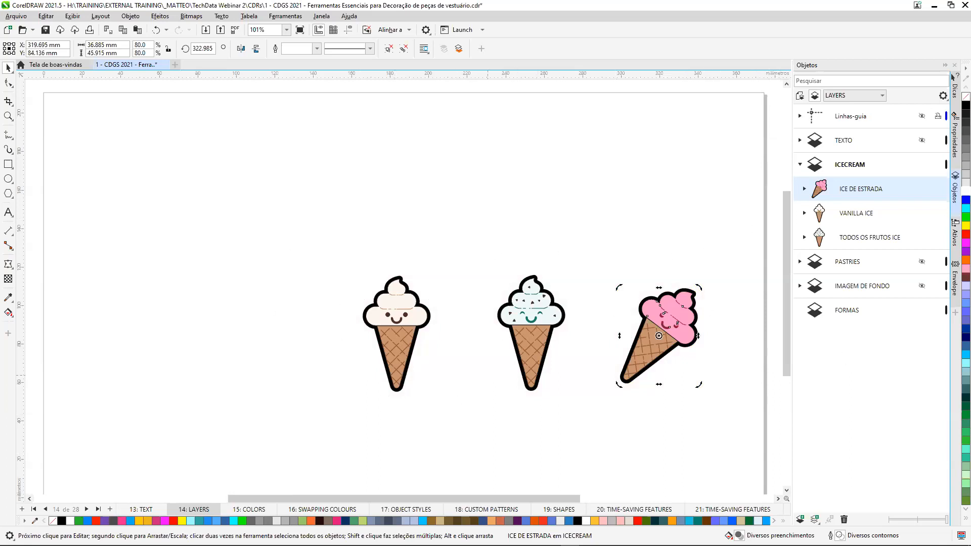
Go to page 15: COLORS and replace the Envelope docker with the Paletas docker.
left_click(248, 510)
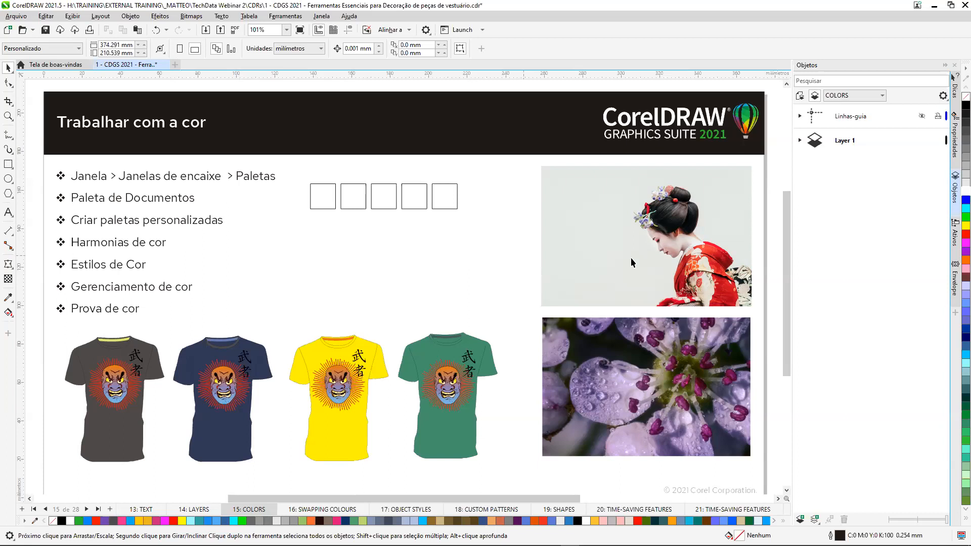
left_click(955, 302)
left_click(955, 265)
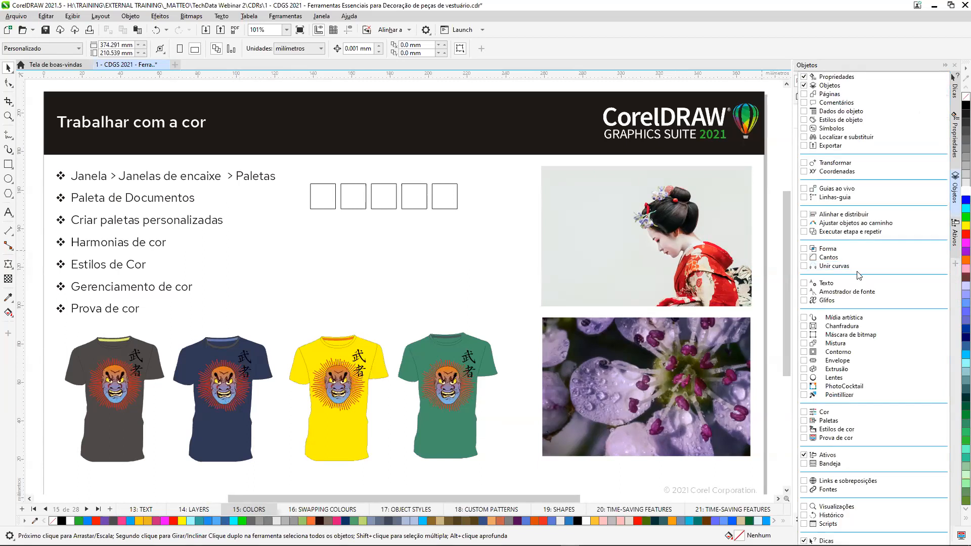
left_click(802, 420)
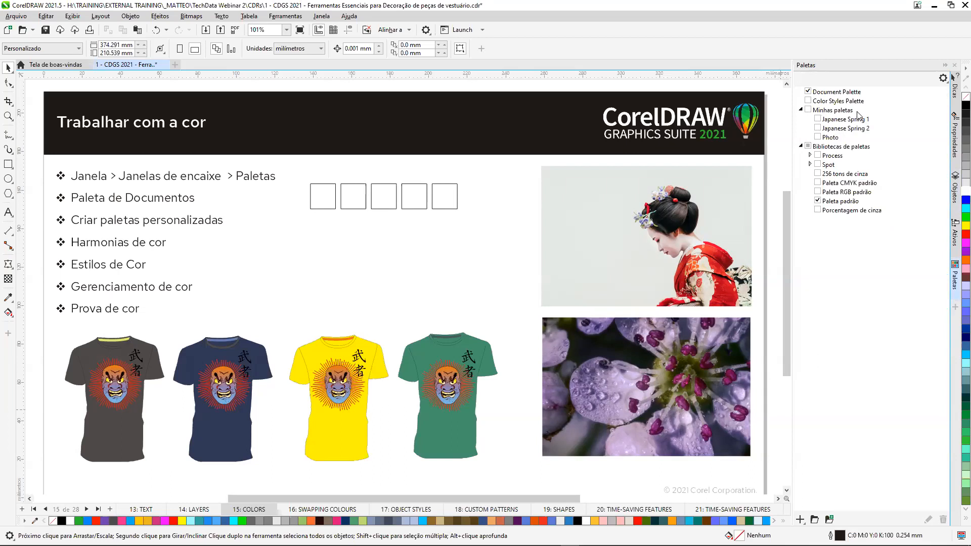
Look through the Process and Spot palette libraries, including the CMYK and PANTONE groups, and collapse Bibliotecas de paletas.
left_click(810, 155)
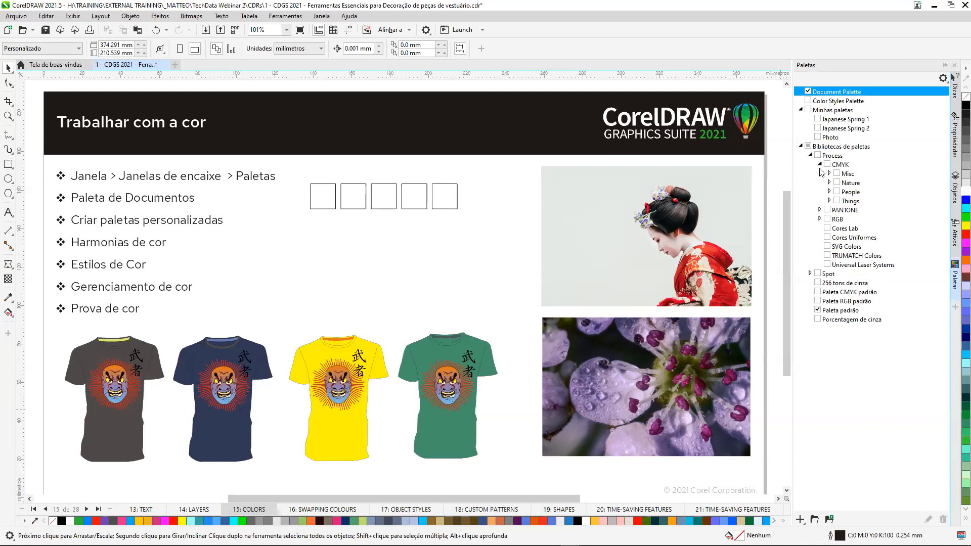
left_click(830, 174)
left_click(829, 174)
left_click(811, 155)
left_click(811, 165)
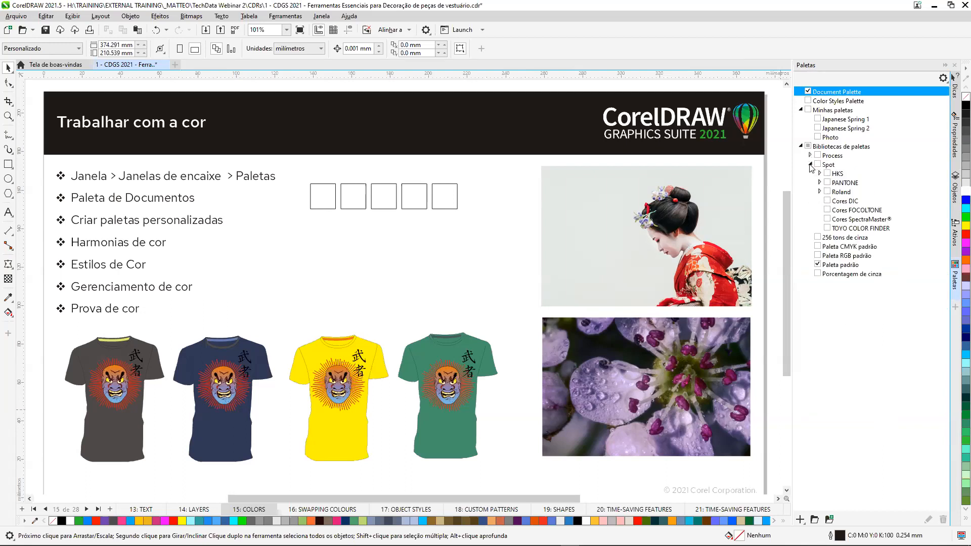
left_click(820, 184)
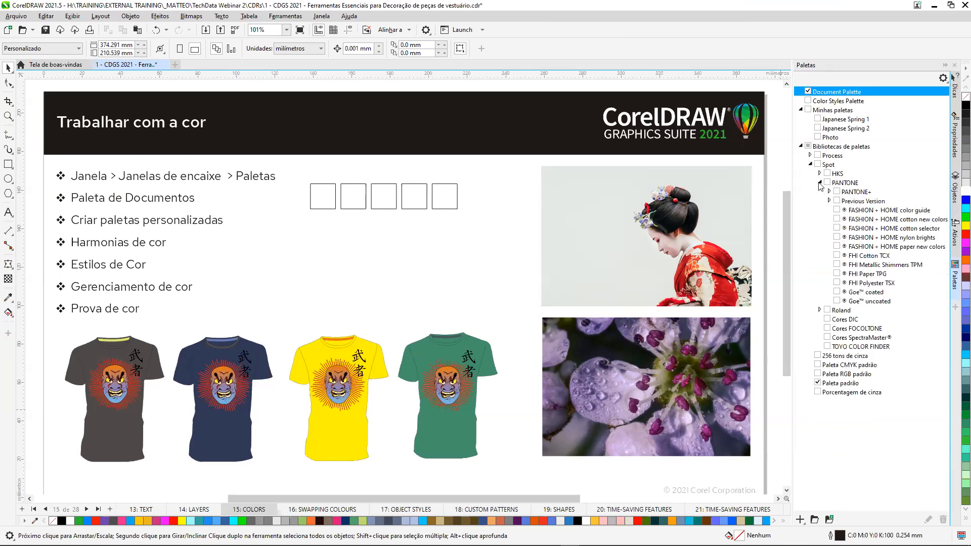
left_click(802, 147)
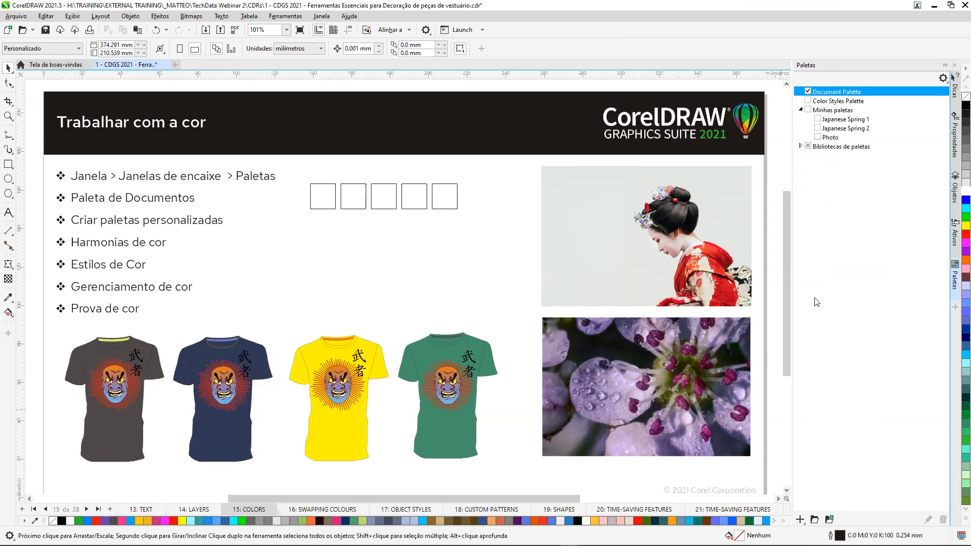
Create a new palette from the selected purple flower photo and save it as Japanese Spring3.xml.
left_click_drag(570, 500, 641, 506)
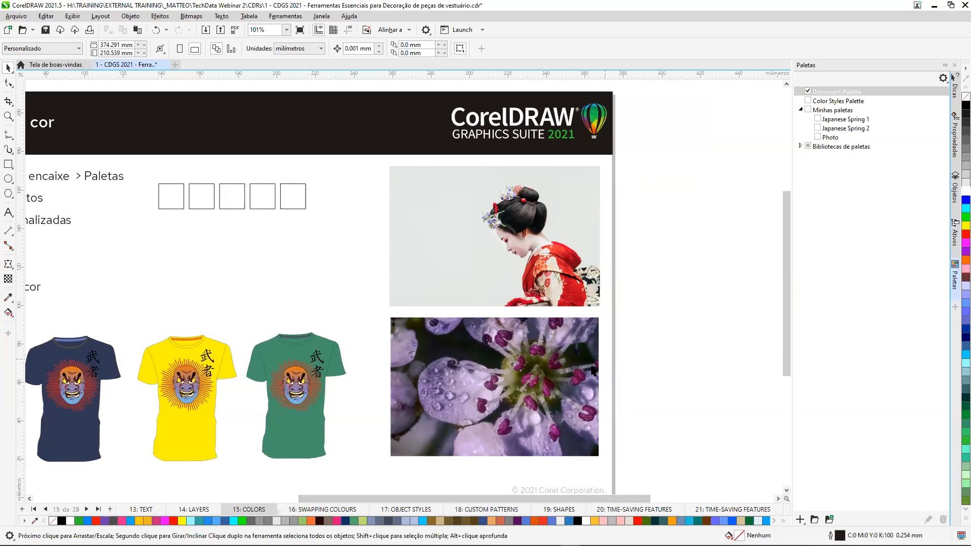
left_click(501, 357)
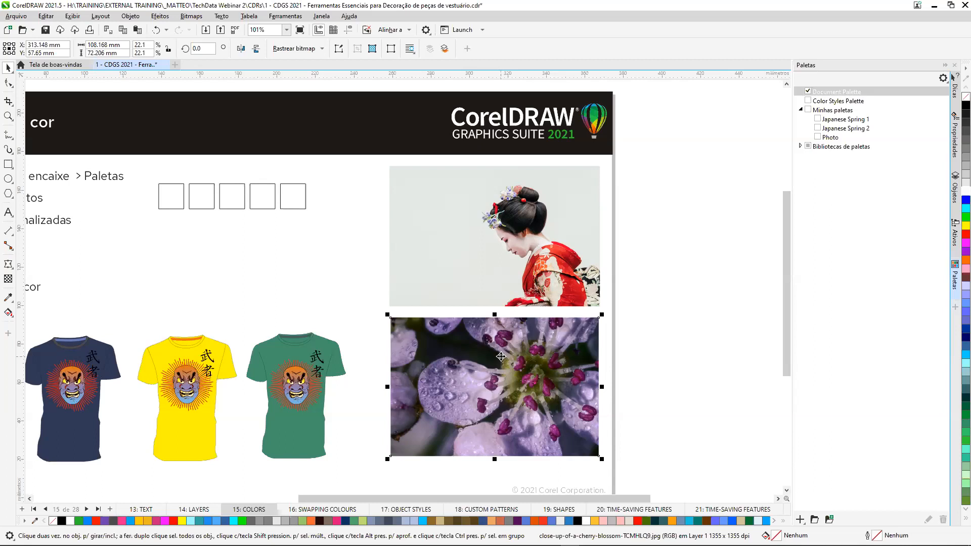
left_click(802, 523)
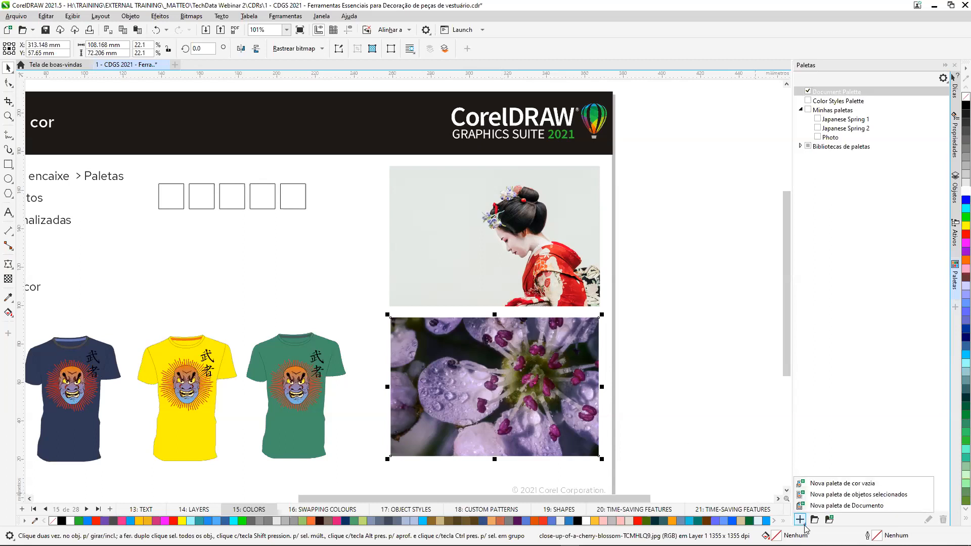
left_click(820, 496)
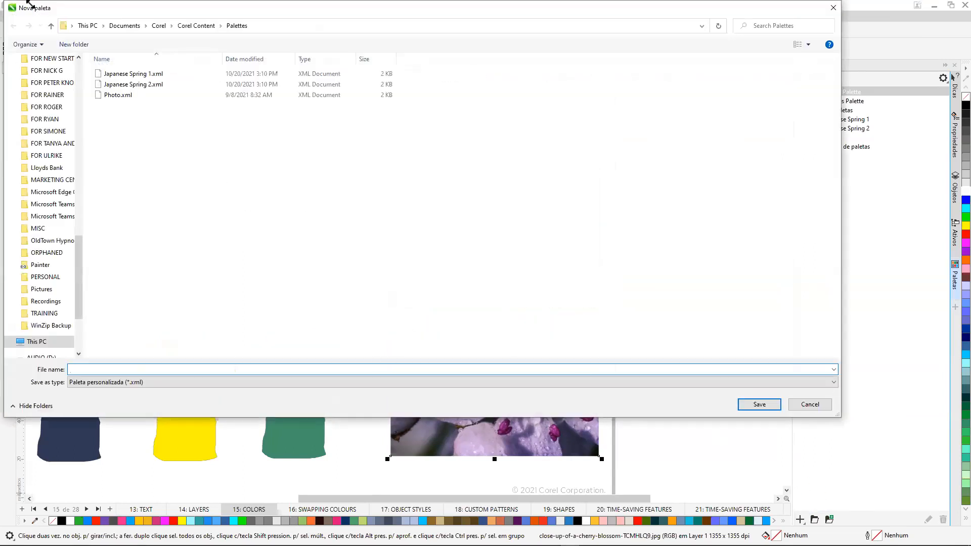
left_click(139, 75)
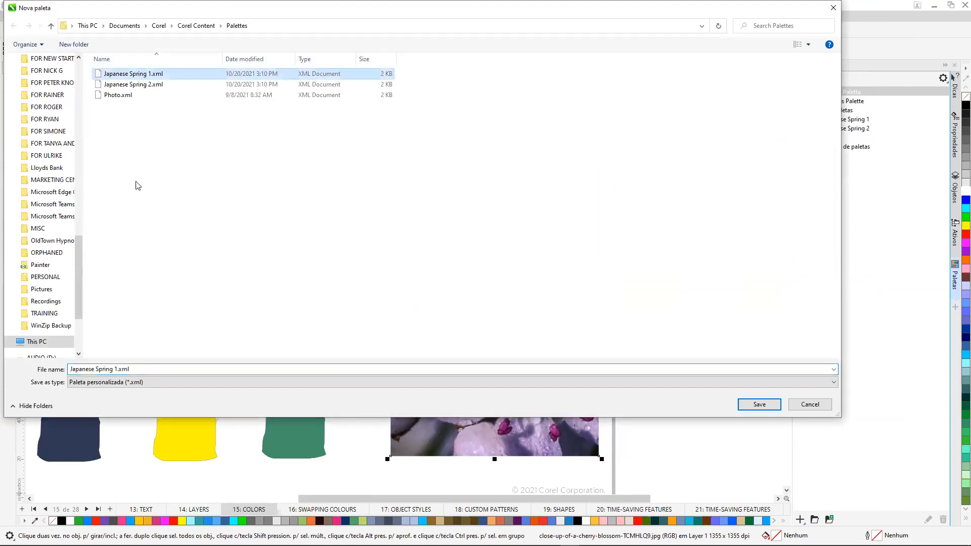
left_click(110, 369)
left_click(116, 369)
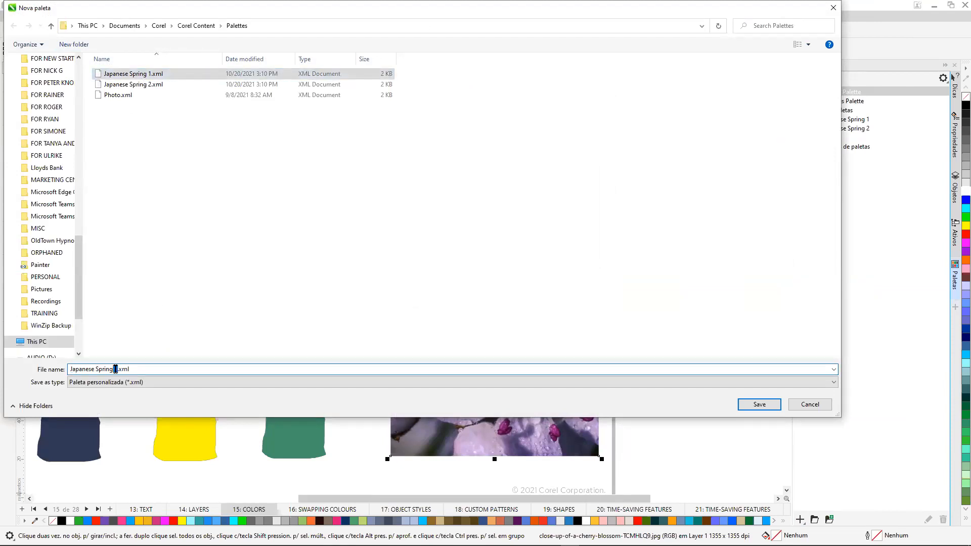
type("3")
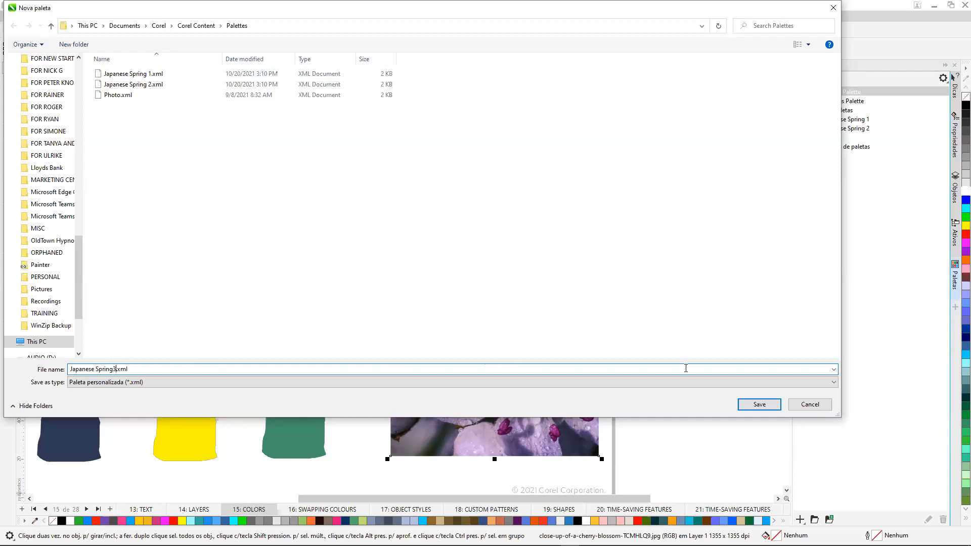
left_click(758, 403)
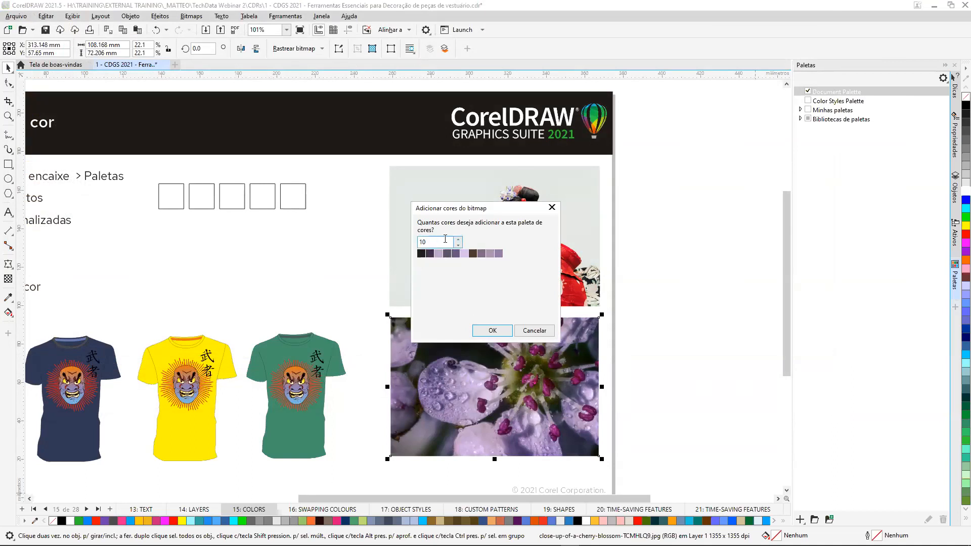
Set the number of bitmap colours added to the new palette to 20.
double_click(429, 243)
type("2")
left_click(499, 332)
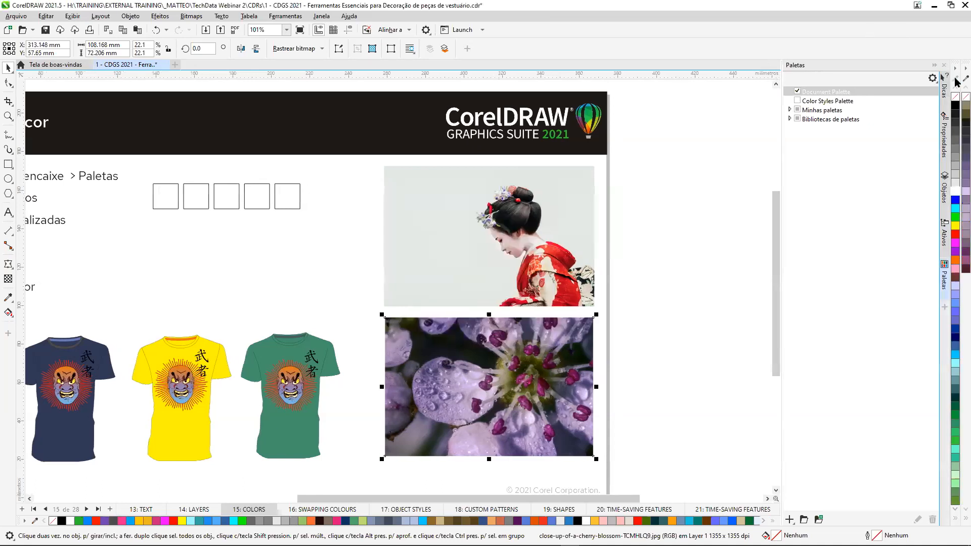
Undock the Japanese Spring3 palette and resize it into a wide, short block beside the flower photo.
mouse_move(956, 67)
left_mouse_down()
mouse_move(640, 126)
mouse_move(640, 75)
left_mouse_up()
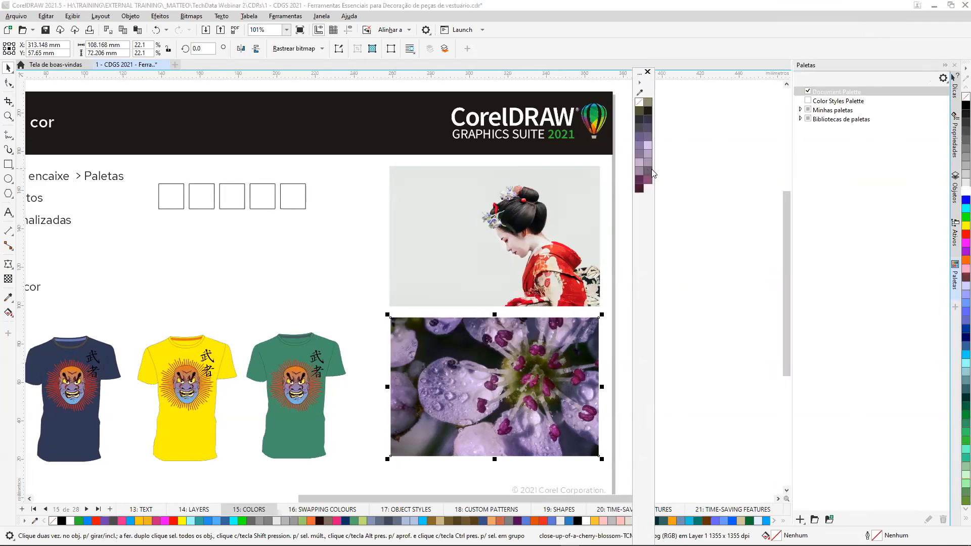
left_click_drag(656, 169, 803, 169)
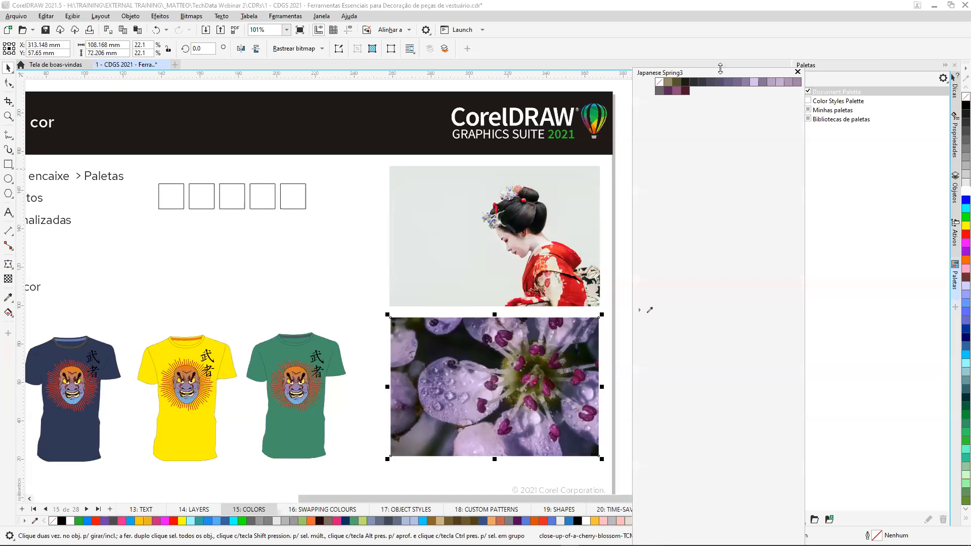
left_click_drag(719, 68, 703, 258)
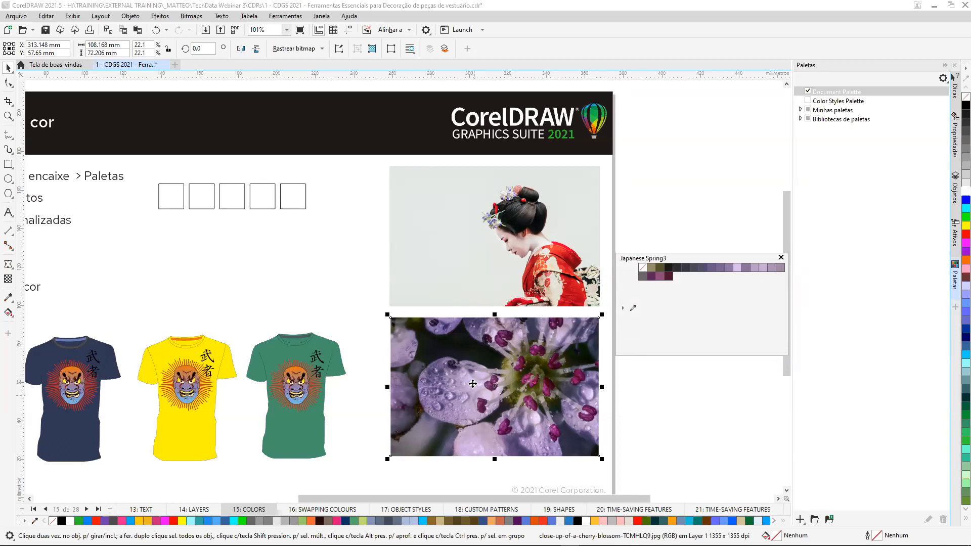
Close the floating Japanese Spring3 palette and expand Minhas paletas to show the saved palettes.
left_click(781, 258)
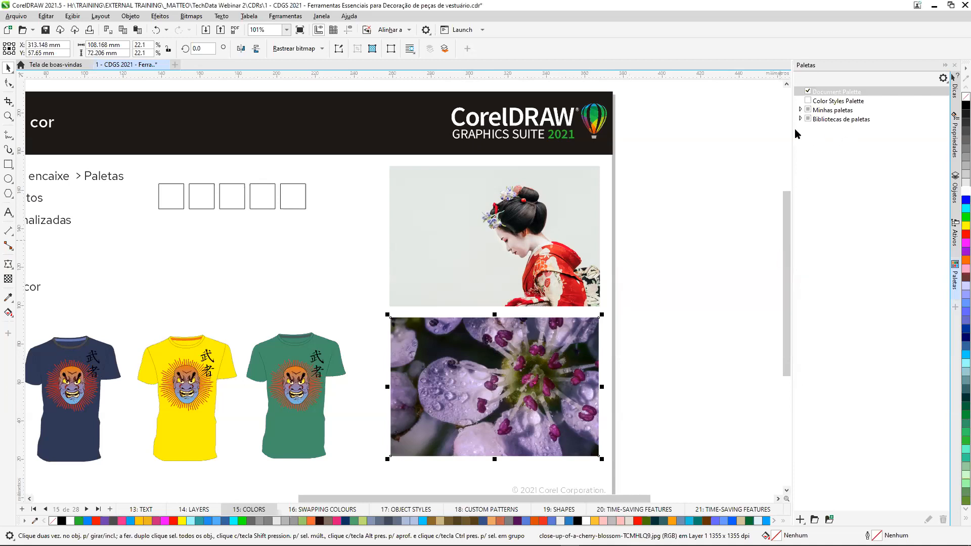
left_click(800, 110)
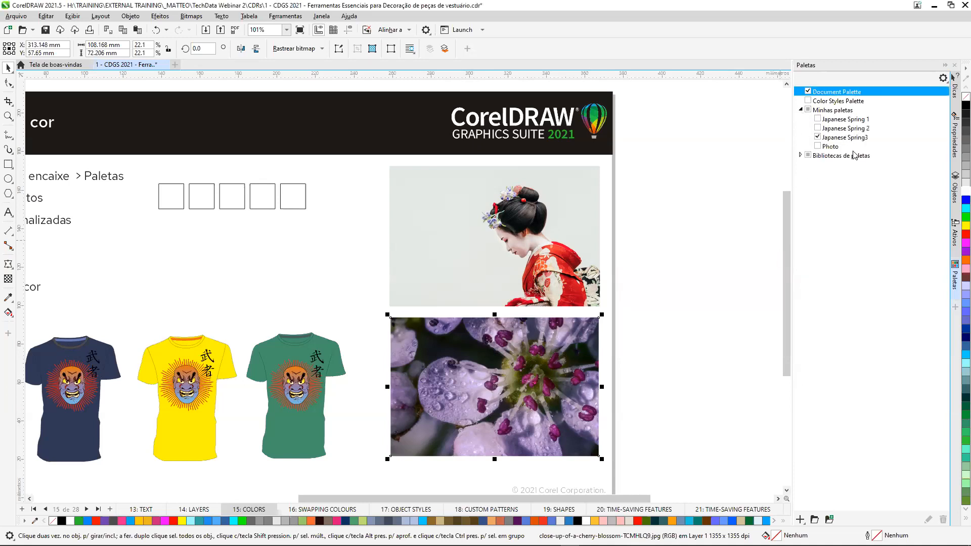
left_click_drag(613, 498, 547, 501)
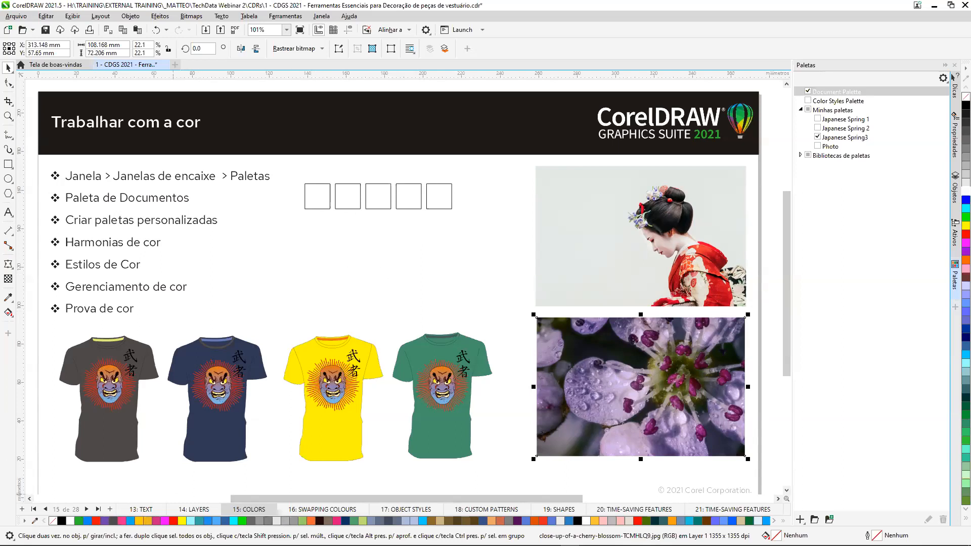
left_click(24, 522)
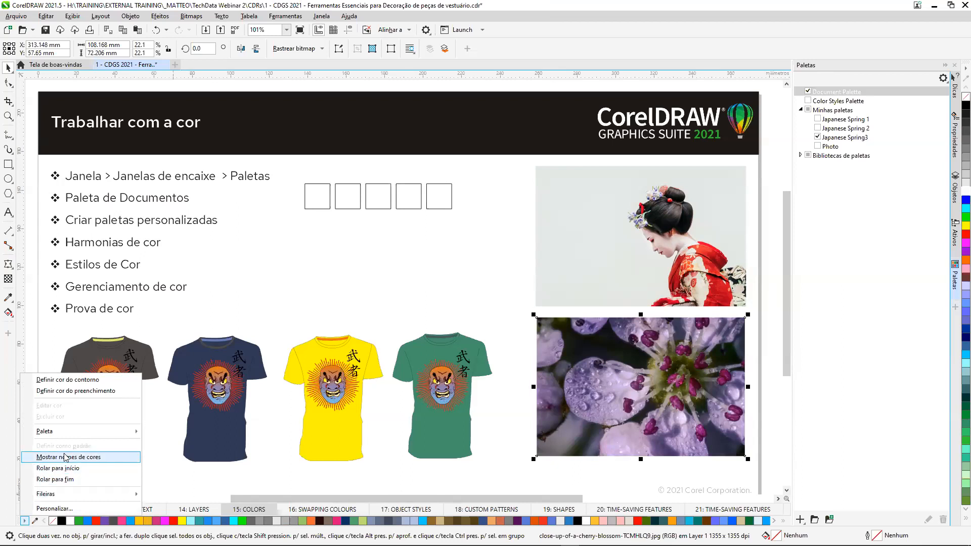
mouse_move(126, 435)
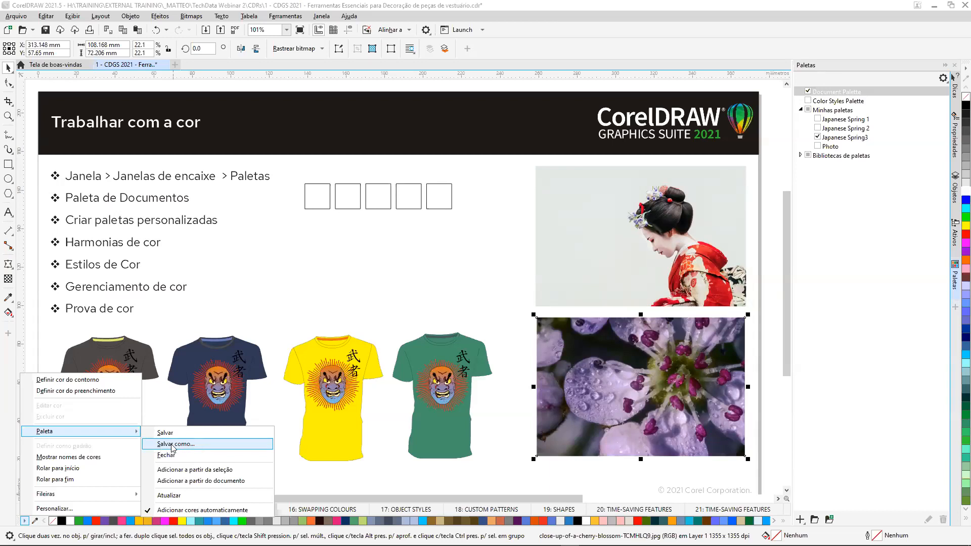
left_click(322, 293)
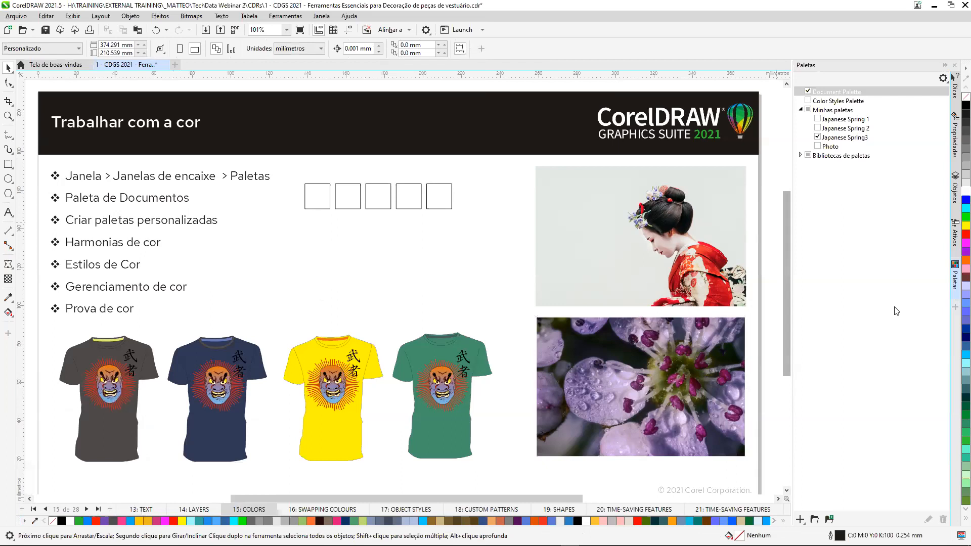
Close the Paletas docker and open the Estilos de cor docker in its place.
left_click(955, 296)
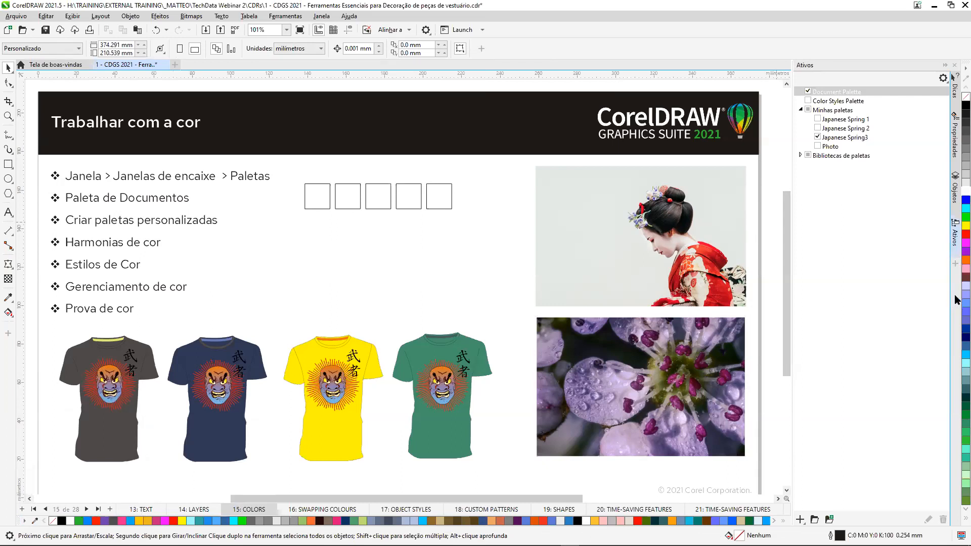
left_click(956, 264)
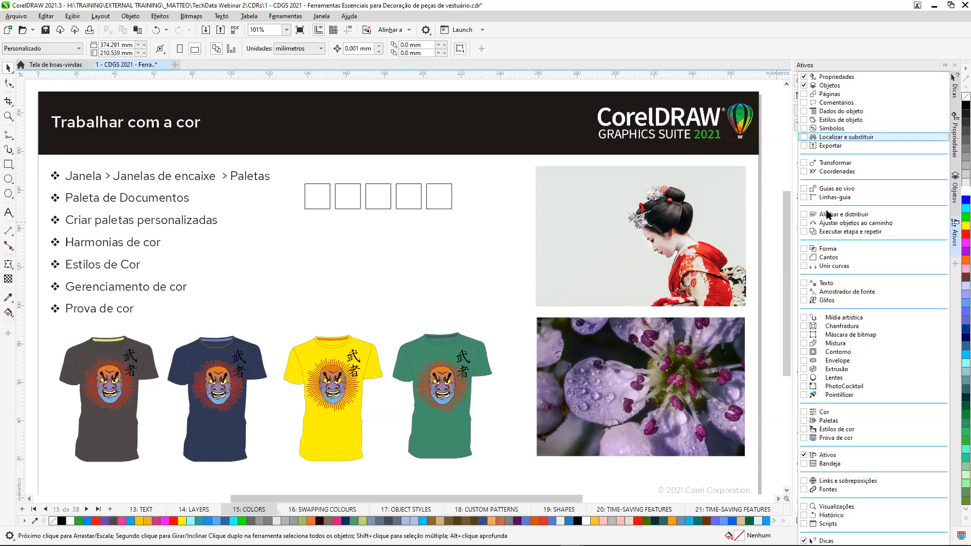
left_click(804, 430)
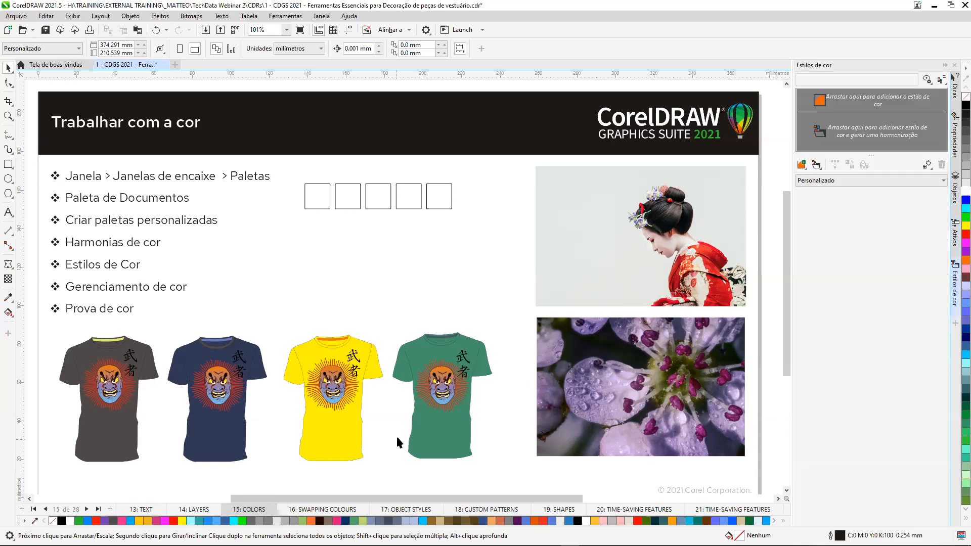
Create colour styles from the fill and outline of the dark grey shirt's mask artwork, grouped into 4 harmonies.
key("z")
left_click_drag(223, 340, 403, 471)
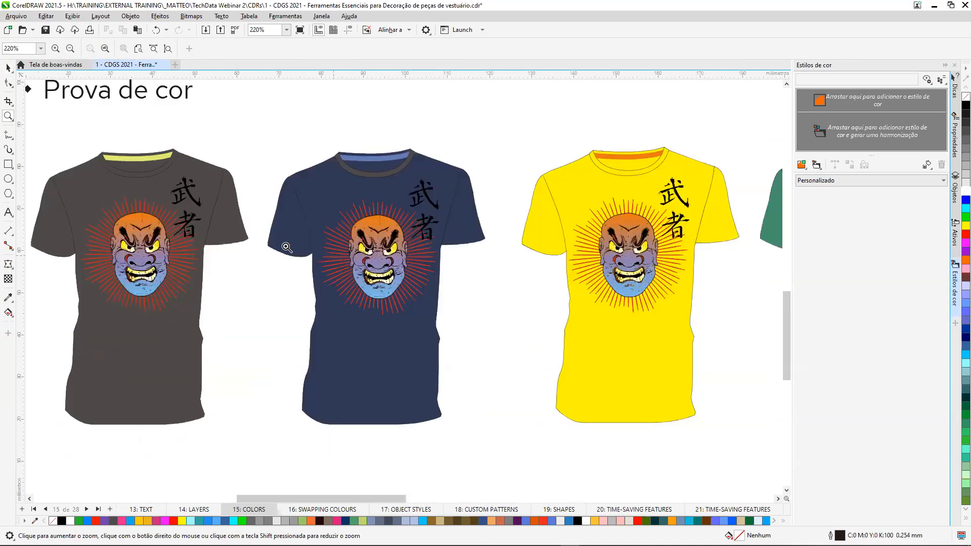
left_click(8, 68)
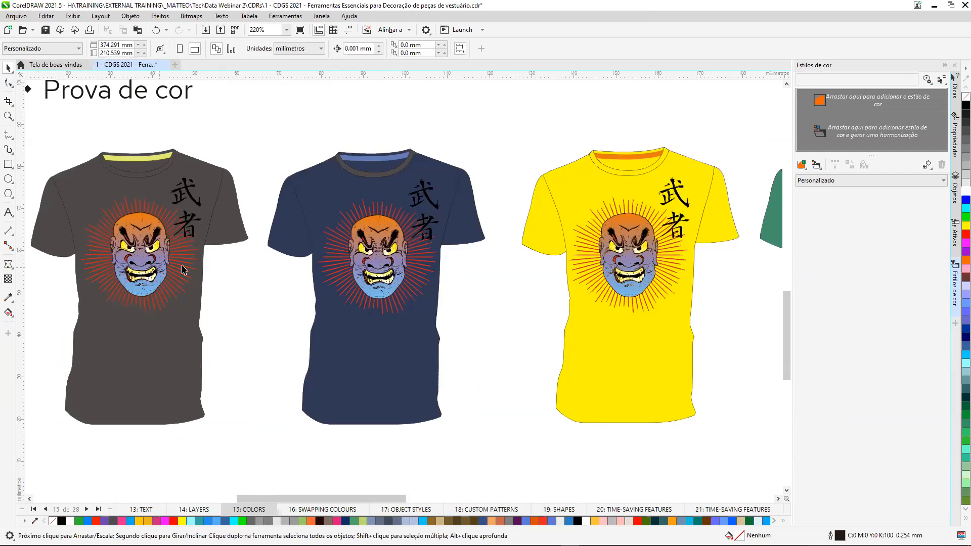
left_click(143, 256)
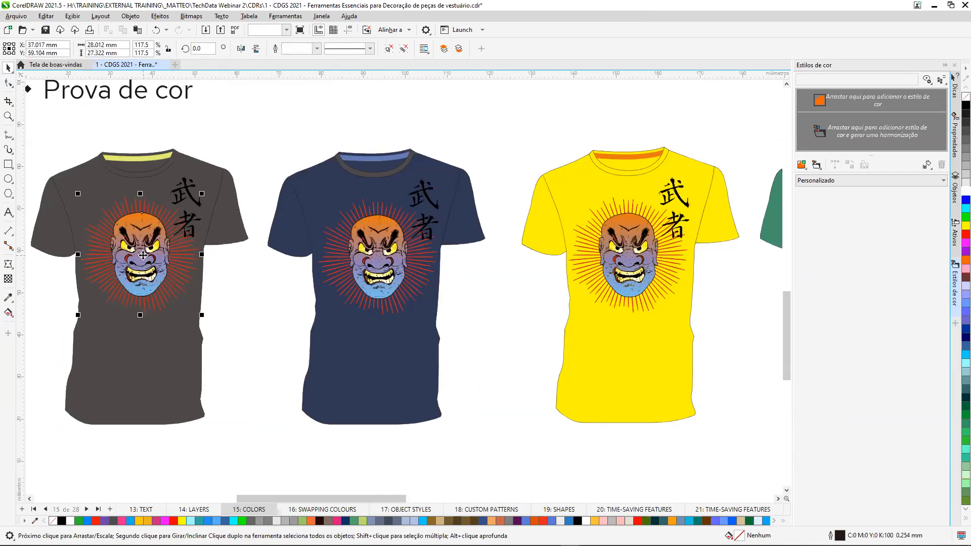
left_click_drag(143, 256, 839, 136)
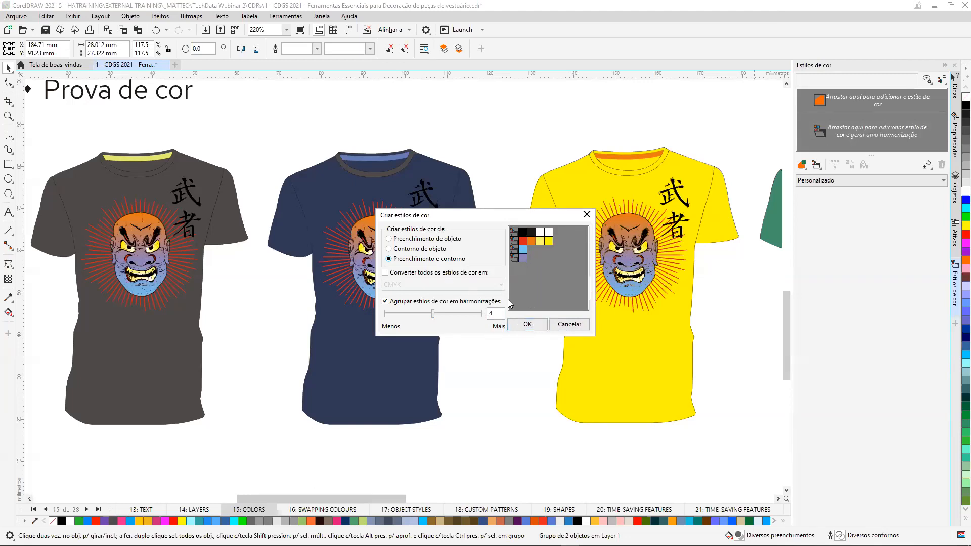
left_click(529, 324)
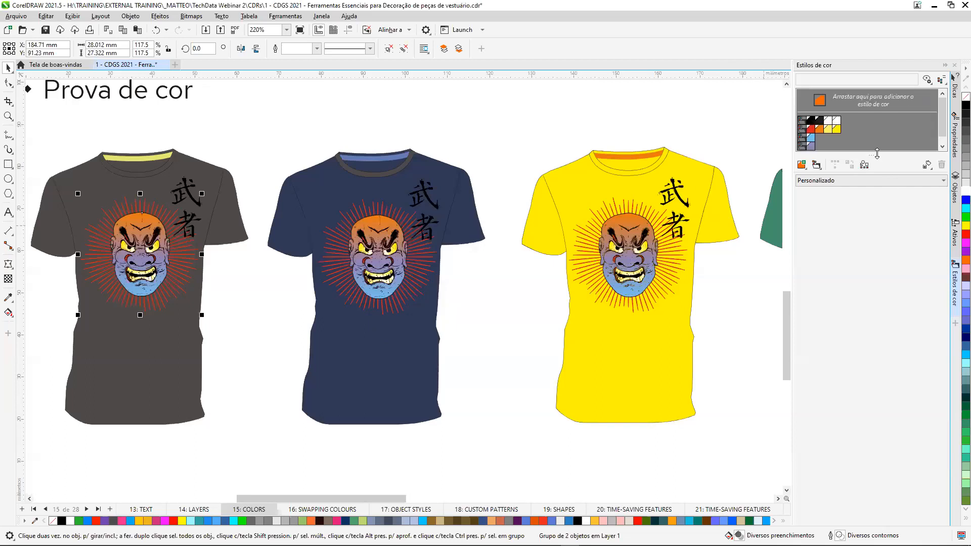
Move the light blue colour style into the same harmony as the purple one.
left_click_drag(872, 156, 869, 234)
left_click(811, 141)
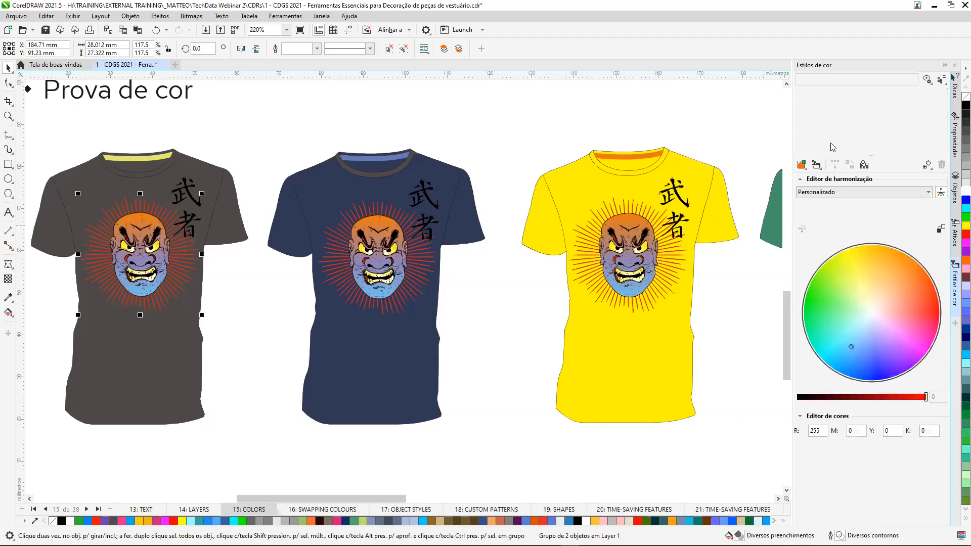
left_click(832, 147)
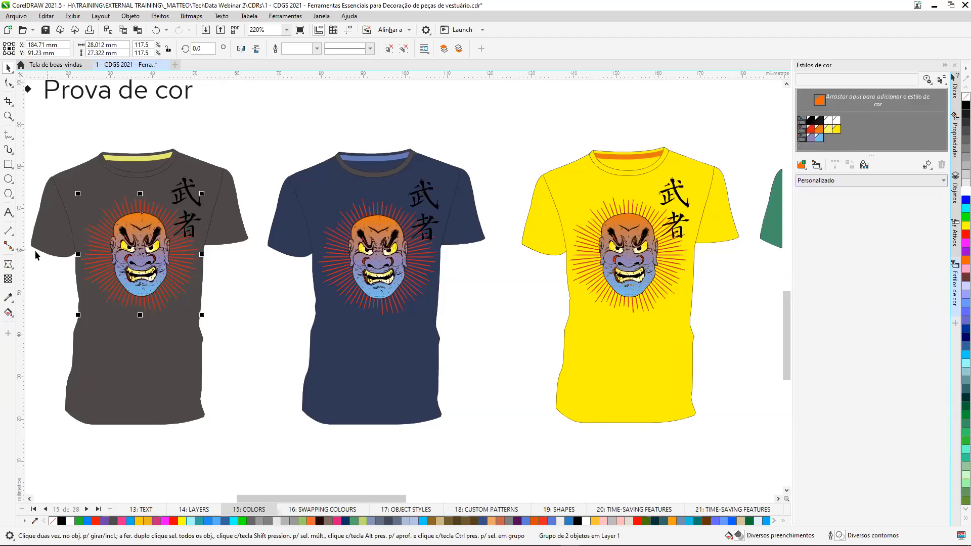
Rotate the red, orange and yellow harmony on the colour wheel so its colours shift to yellow, green and teal.
scroll(42, 256, "up", 2)
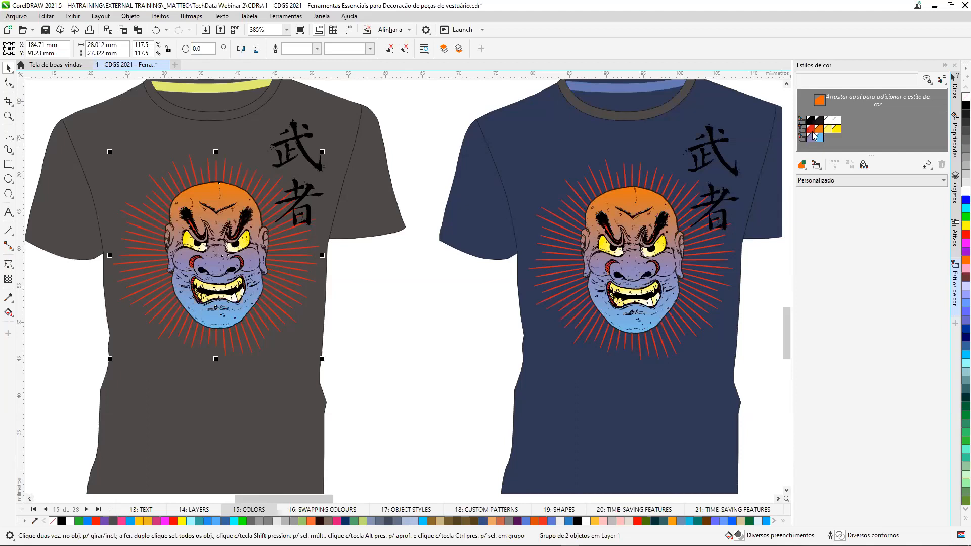
left_click(806, 132)
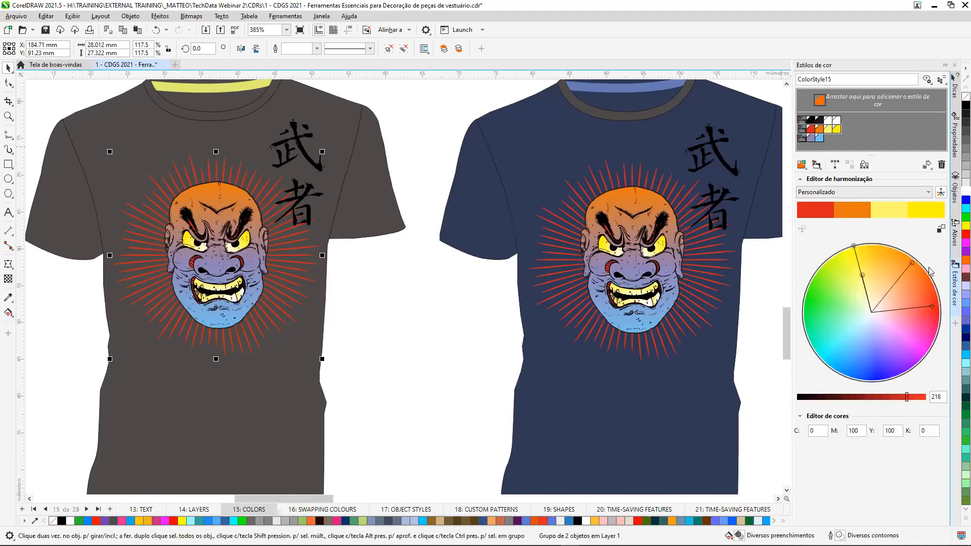
left_click_drag(855, 248, 792, 354)
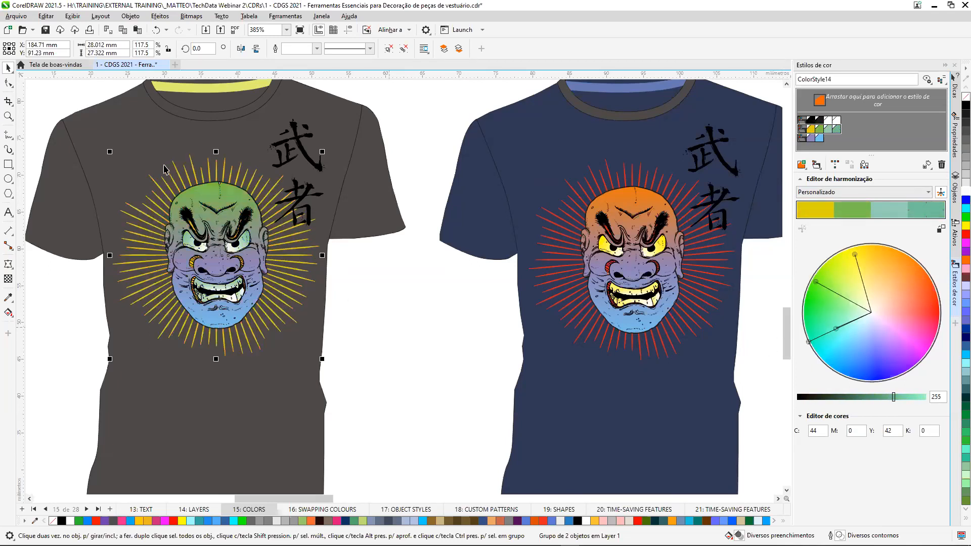
Rotate the purple and blue harmony to olive and orange, and set the olive colour's brightness to 221.
left_click(802, 138)
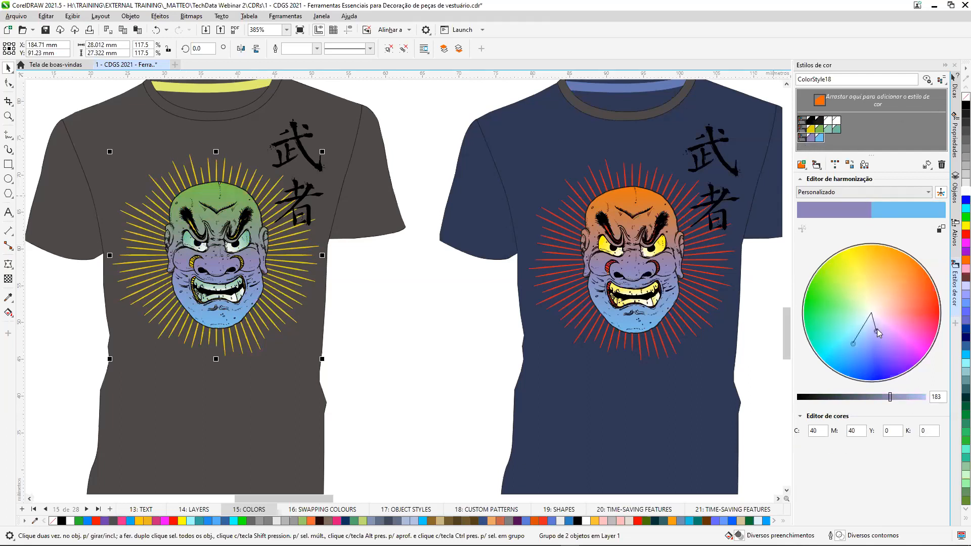
mouse_move(879, 332)
left_mouse_down()
mouse_move(895, 286)
mouse_move(854, 270)
left_mouse_up()
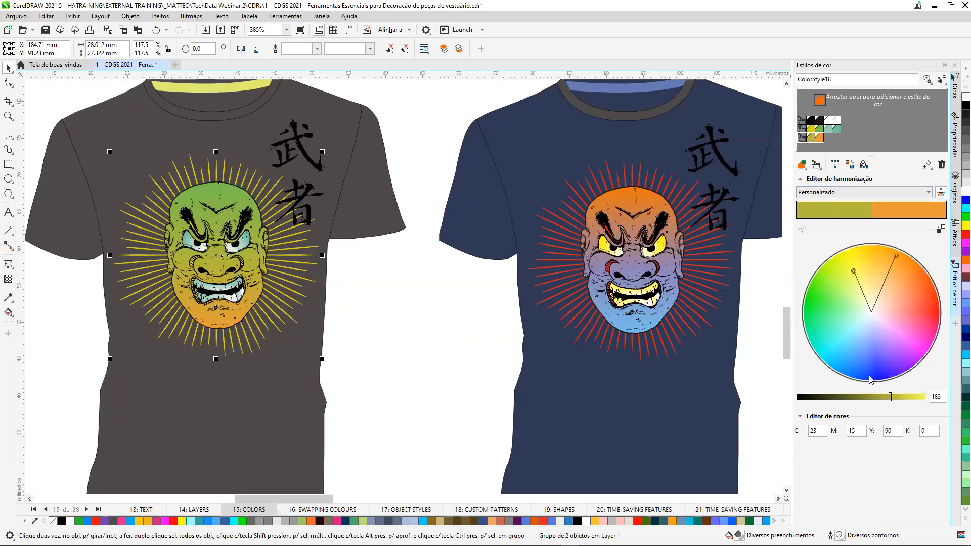
left_click(857, 216)
left_click_drag(891, 399, 909, 397)
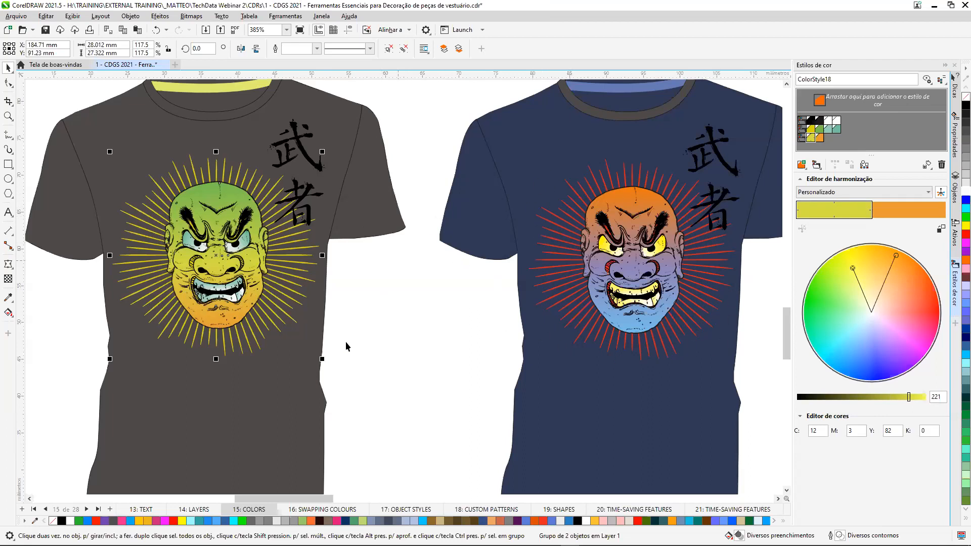
key("shift+F4")
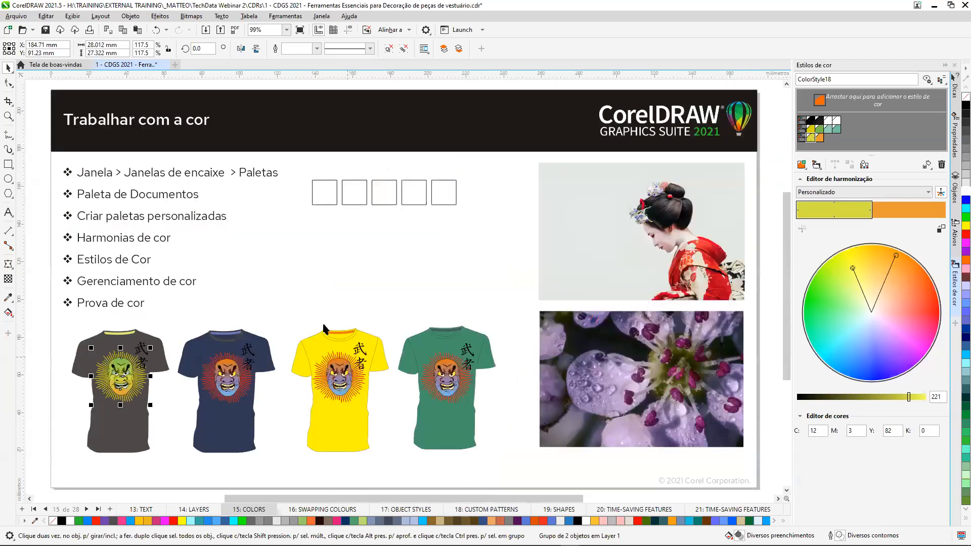
left_click(370, 268)
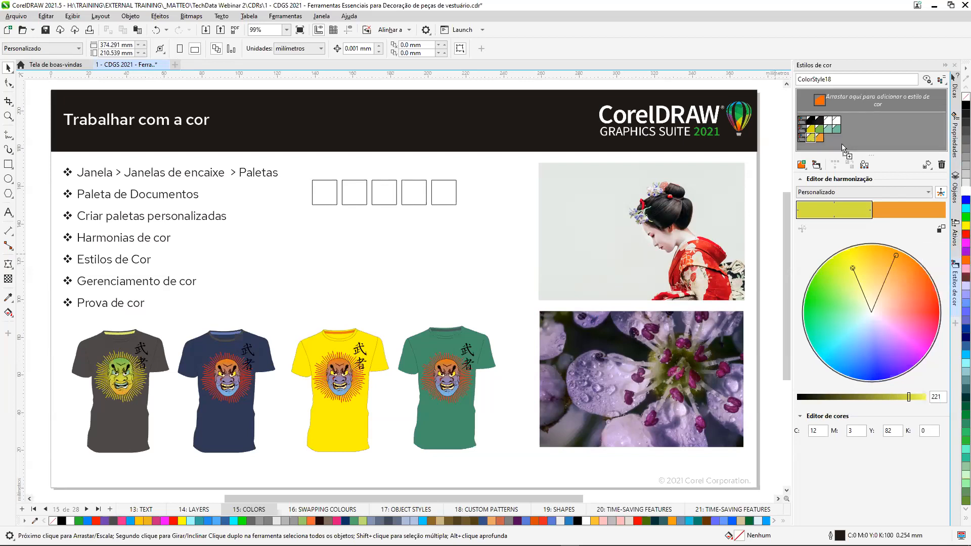
Add pure red as a new harmony and build a 5-colour gradient from it using the Ambos option.
left_click_drag(842, 144, 843, 145)
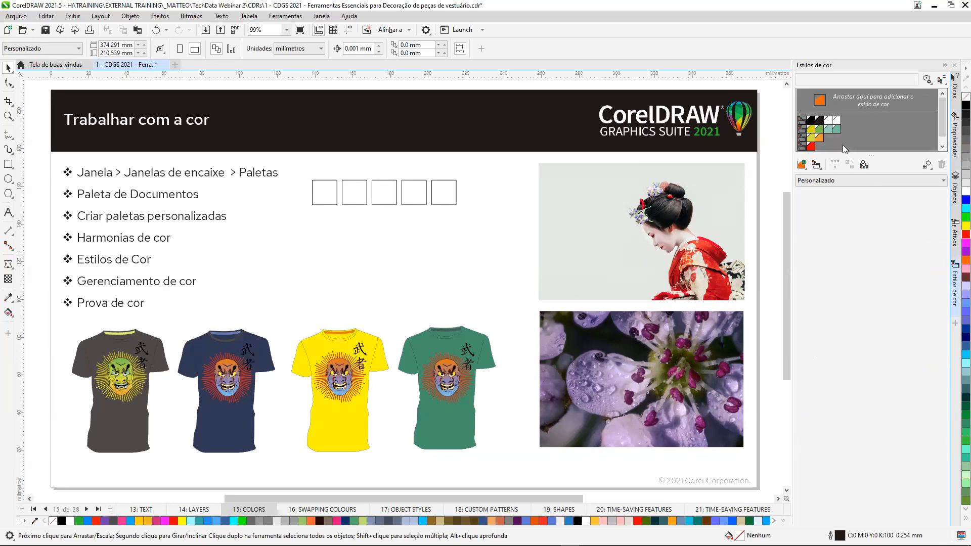
left_click(803, 147)
left_click(817, 165)
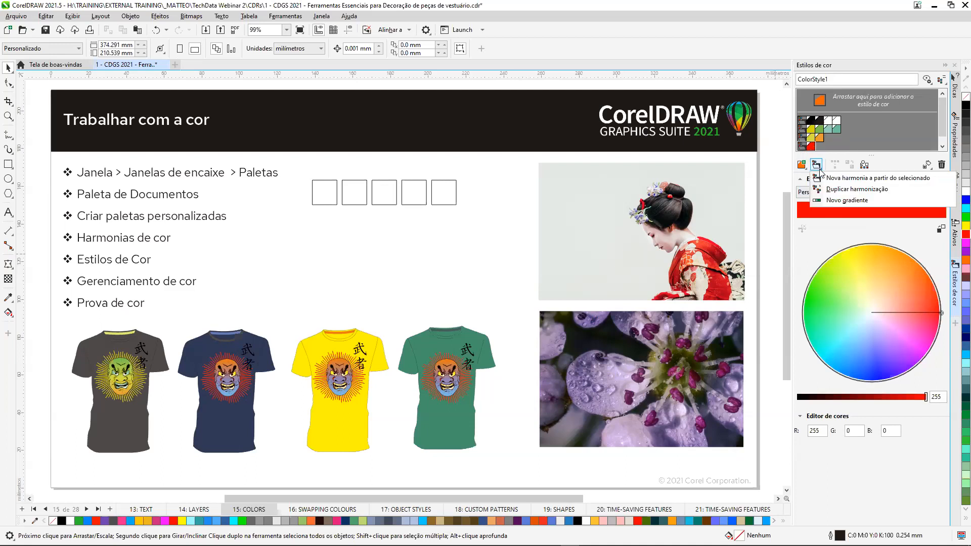
left_click(862, 201)
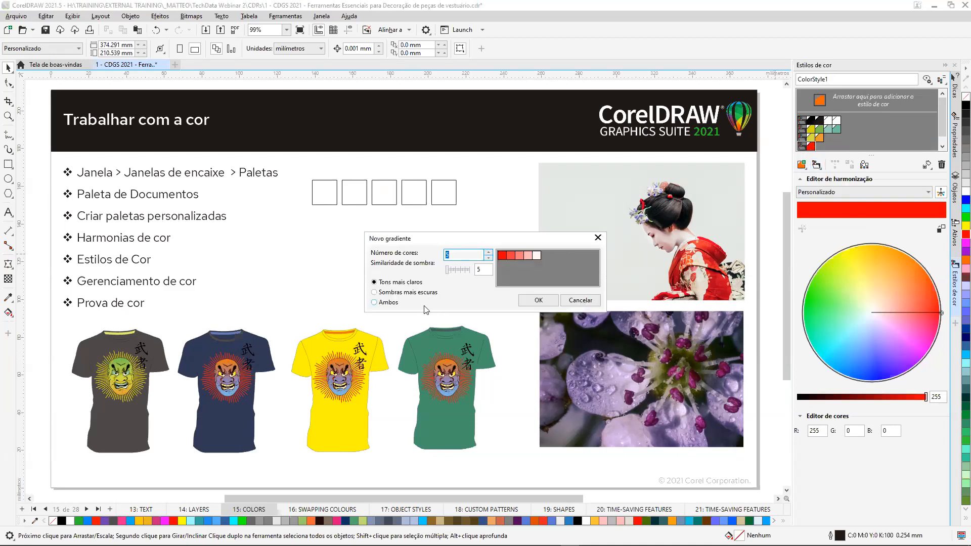
left_click(375, 303)
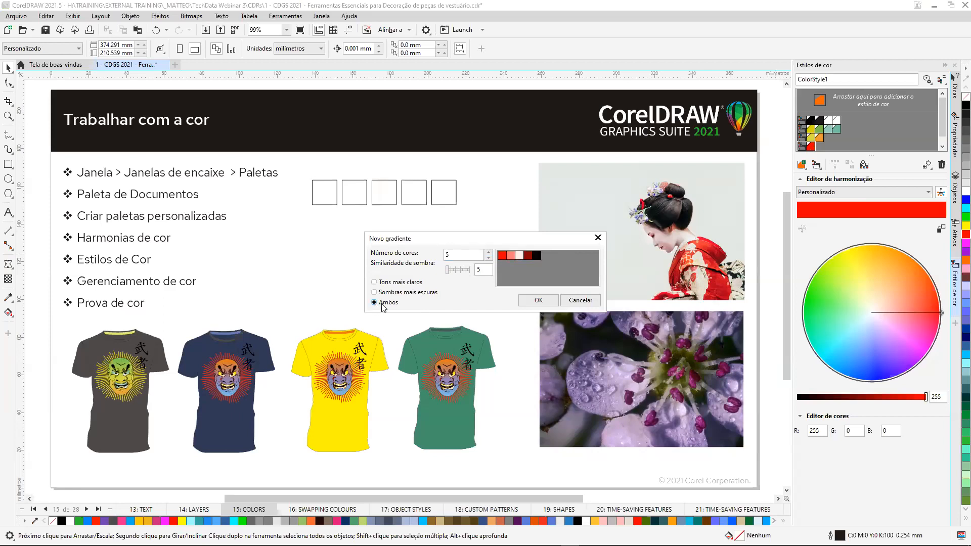
left_click(538, 301)
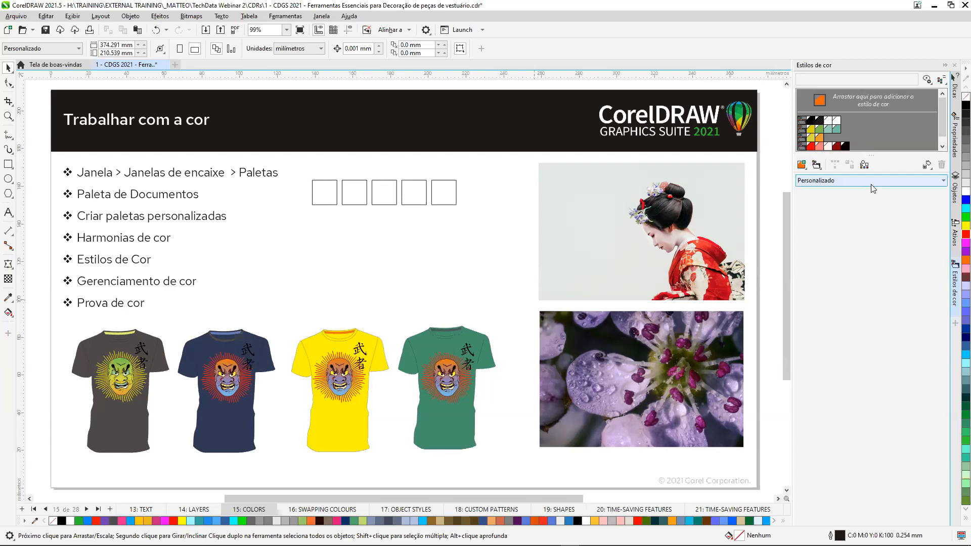
Fill the five empty squares with the gradient colours, from bright red in the rightmost square to black in the leftmost.
left_click(811, 148)
left_click_drag(540, 162, 445, 193)
left_click_drag(820, 147, 416, 205)
left_click_drag(828, 148, 385, 198)
left_click_drag(839, 147, 354, 197)
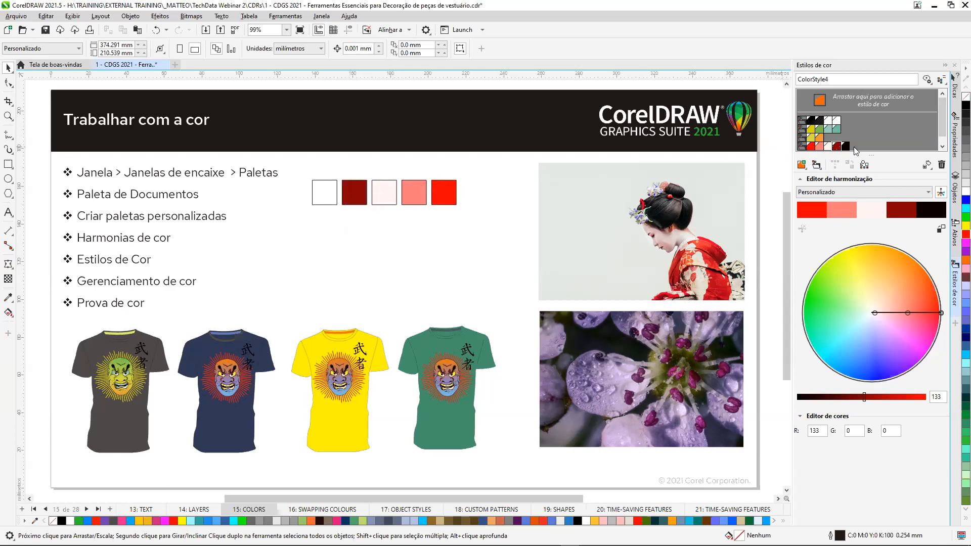
left_click_drag(850, 149, 323, 196)
Rotate the gradient harmony on the colour wheel from red to yellow and on to mint green.
left_click_drag(917, 293, 857, 270)
scroll(368, 179, "up", 3)
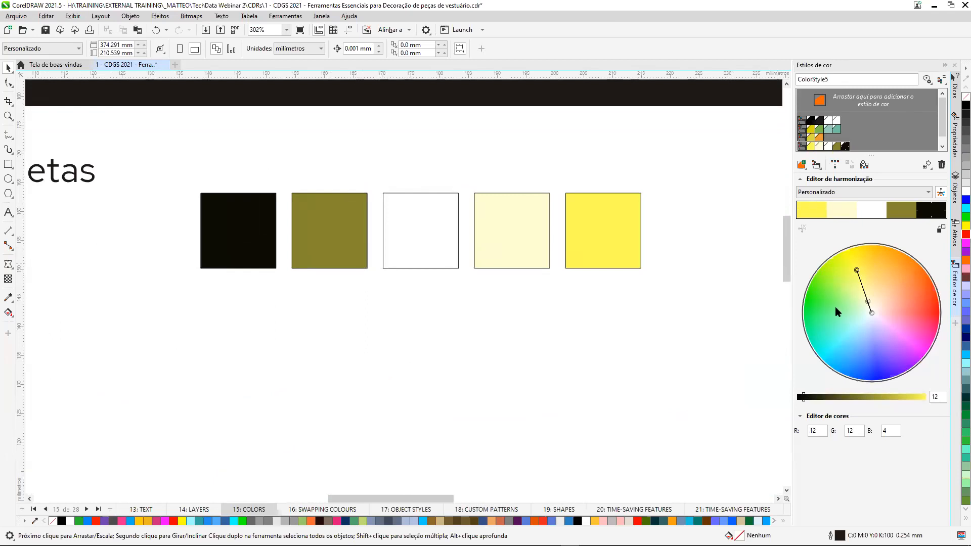
left_click_drag(857, 270, 820, 323)
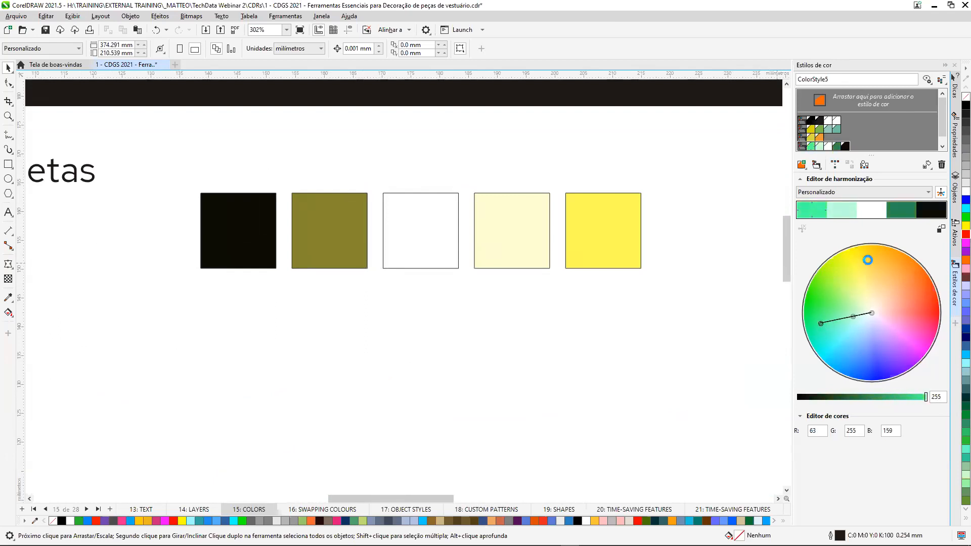
left_click(893, 202)
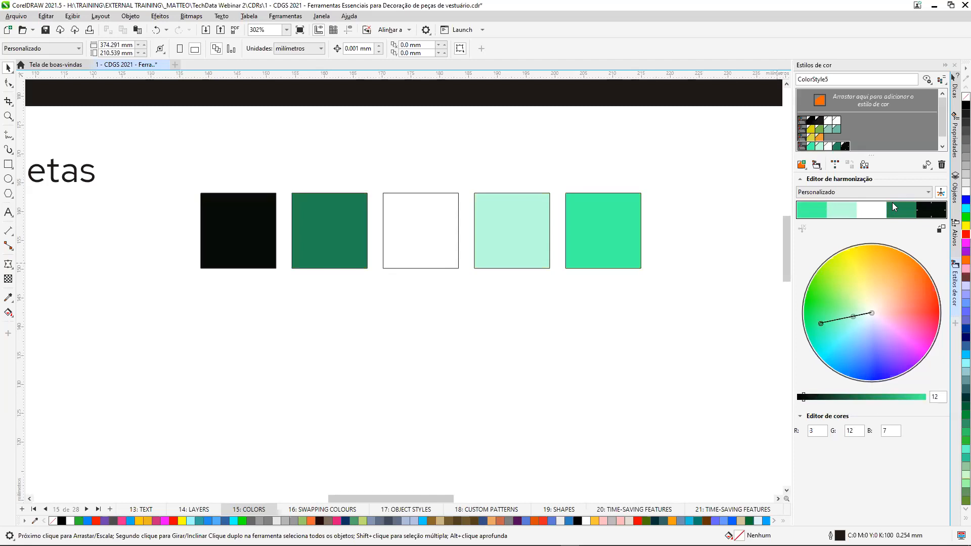
Apply the Complementar rule to the gradient harmony, and switch it to Analogous - Accented.
left_click(928, 192)
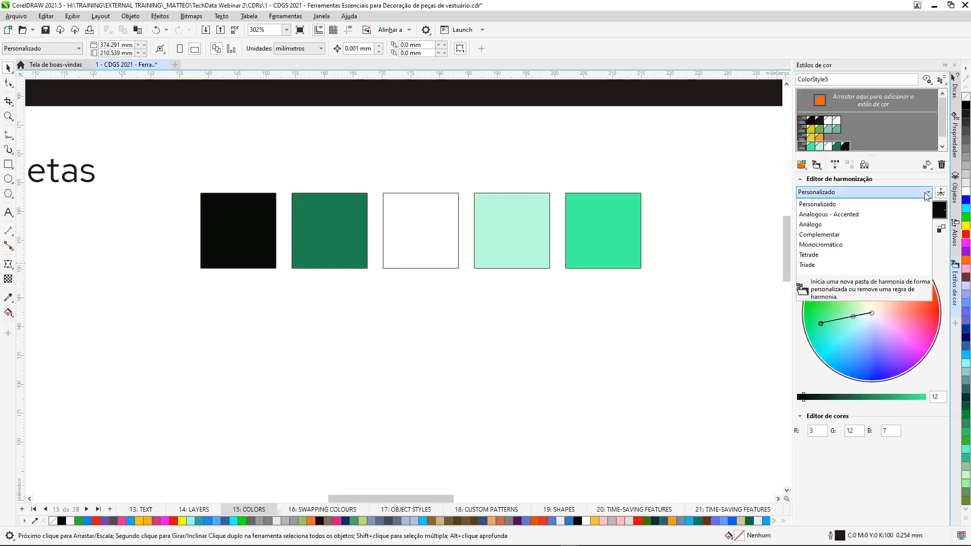
left_click(828, 235)
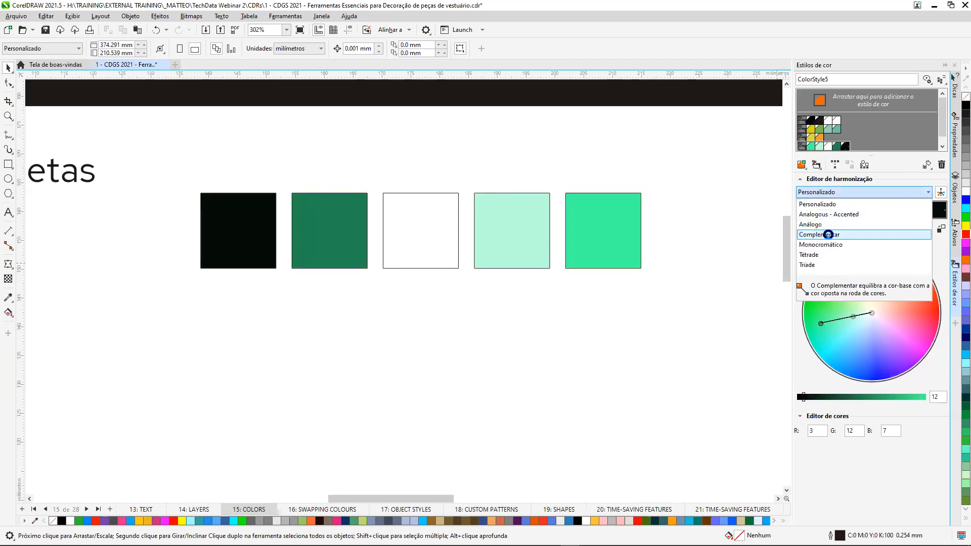
left_click(929, 192)
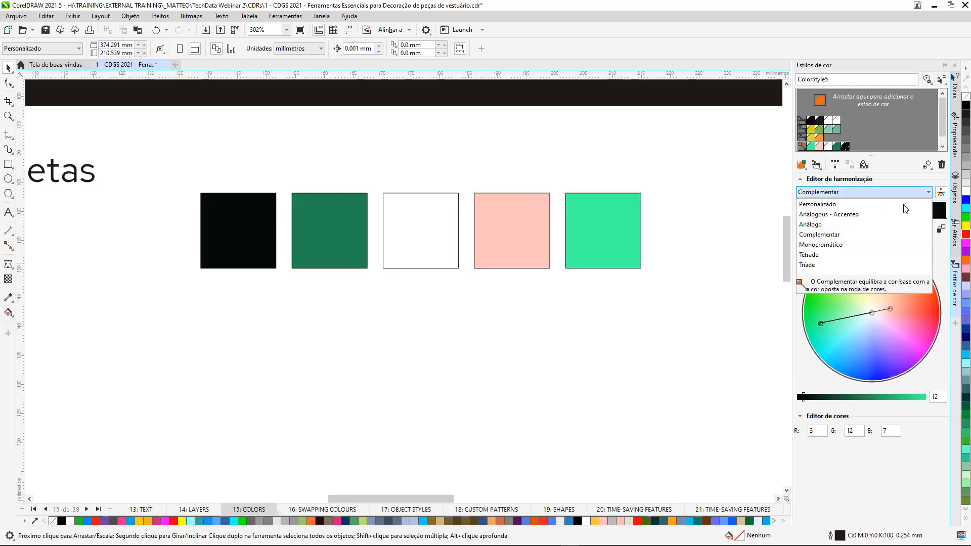
left_click(843, 215)
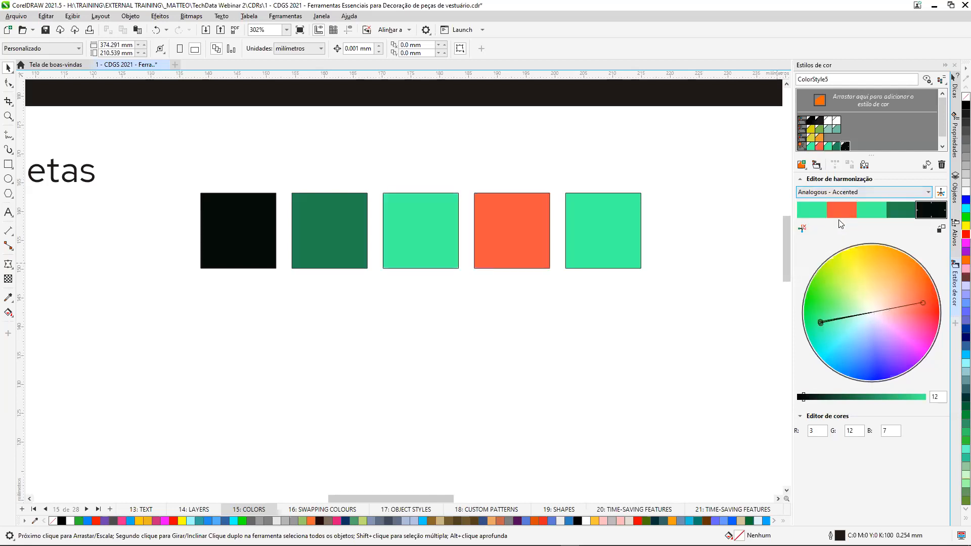
Rotate the Analogous - Accented harmony so its orange accent shifts to yellow and its greens shift to violet.
left_click(831, 339)
left_click_drag(922, 303, 861, 265)
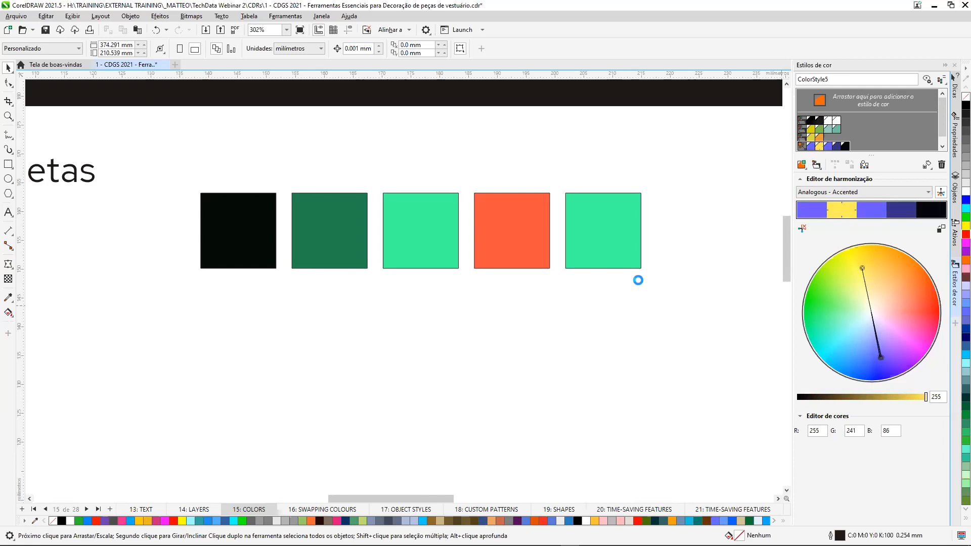
Examine the colour management settings for the document and the defaults, including the primary colour mode and the available CMYK profiles.
key("shift+F4")
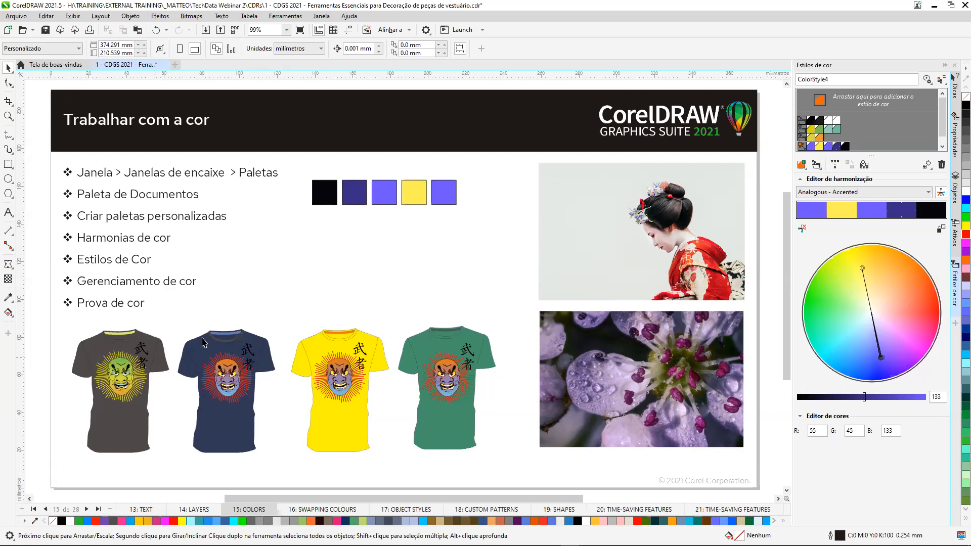
left_click(290, 19)
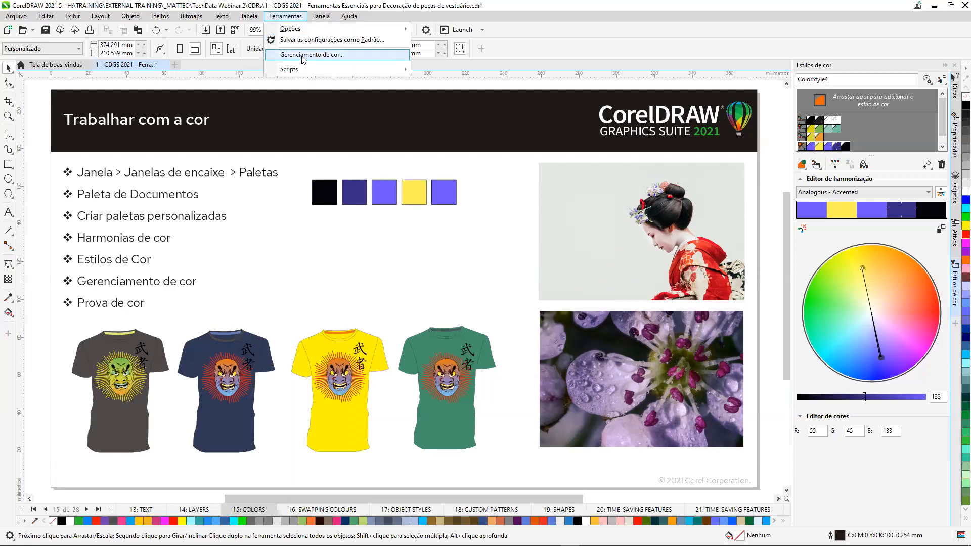
left_click(328, 56)
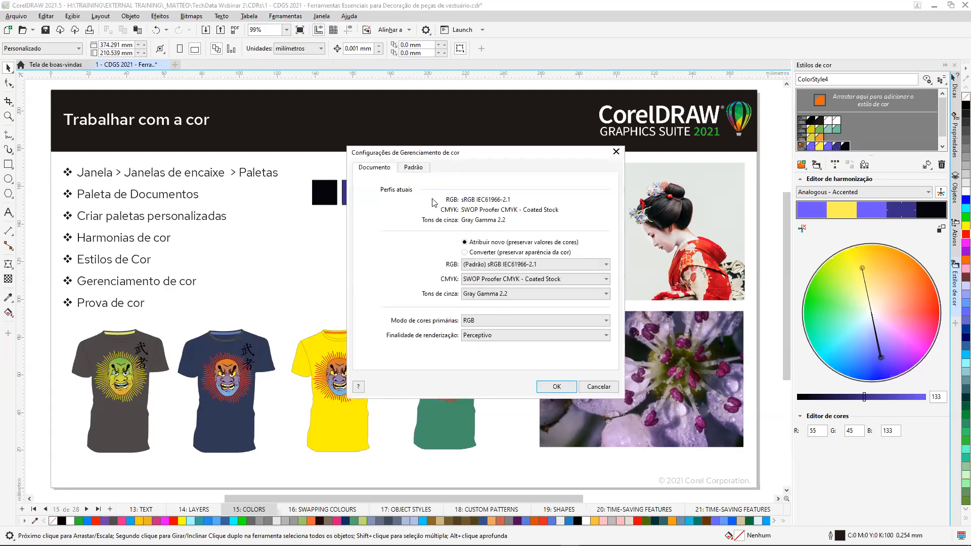
left_click(415, 168)
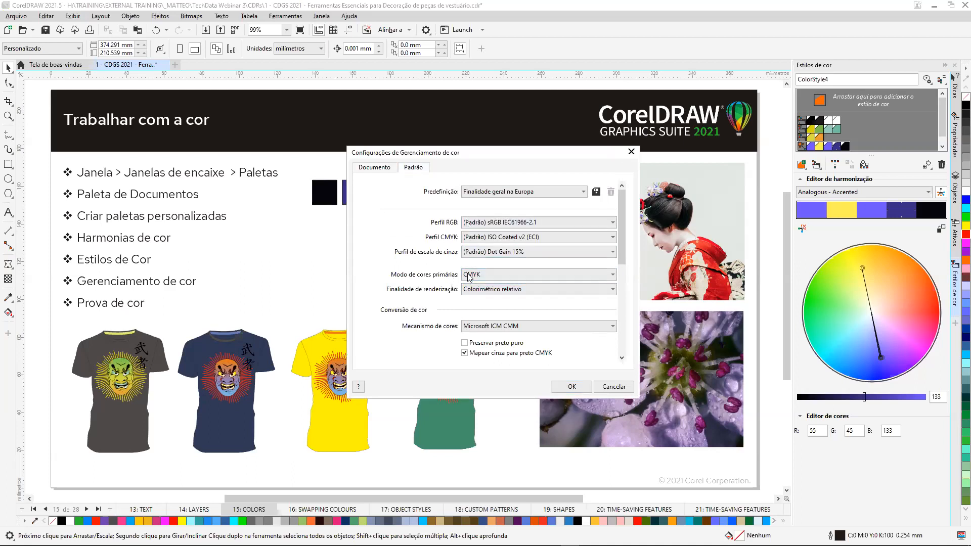
left_click(613, 276)
left_click(614, 278)
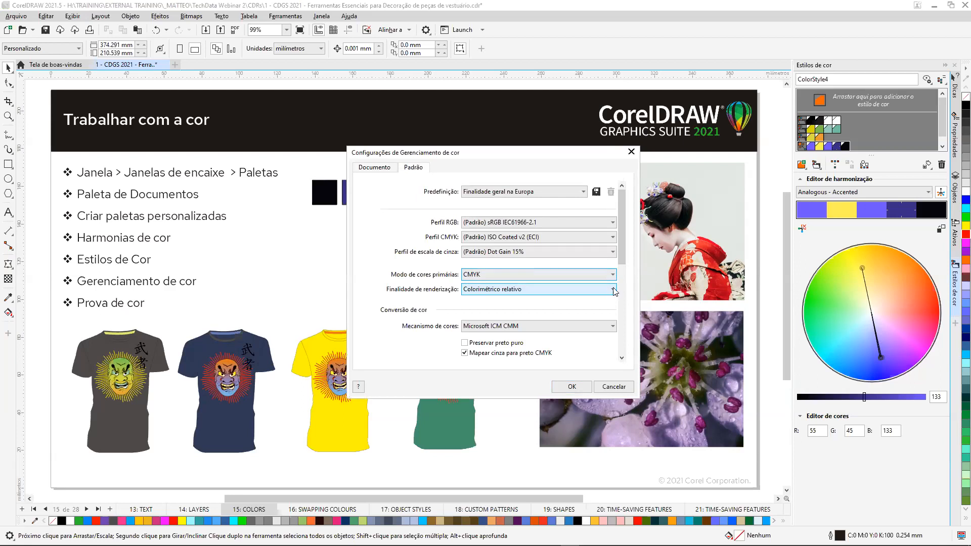
left_click(613, 237)
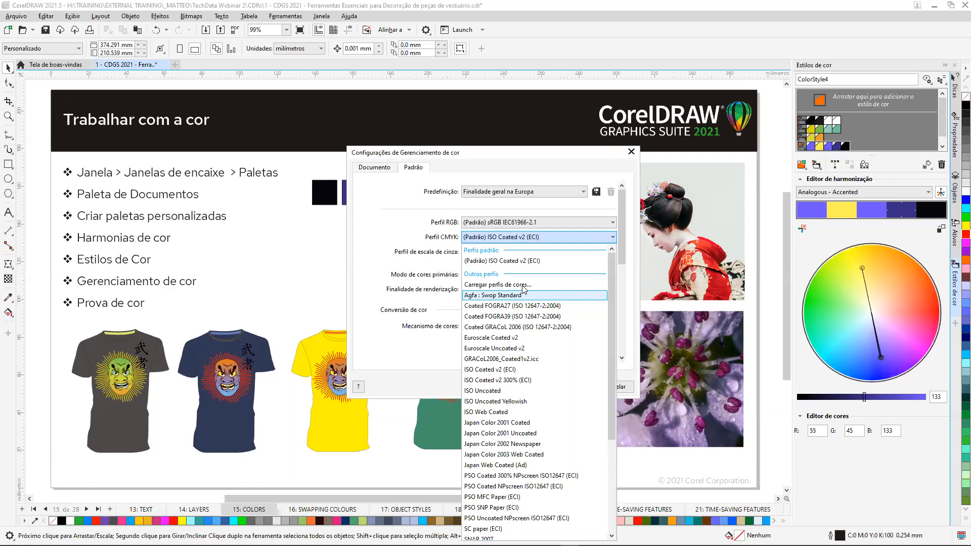
left_click(565, 160)
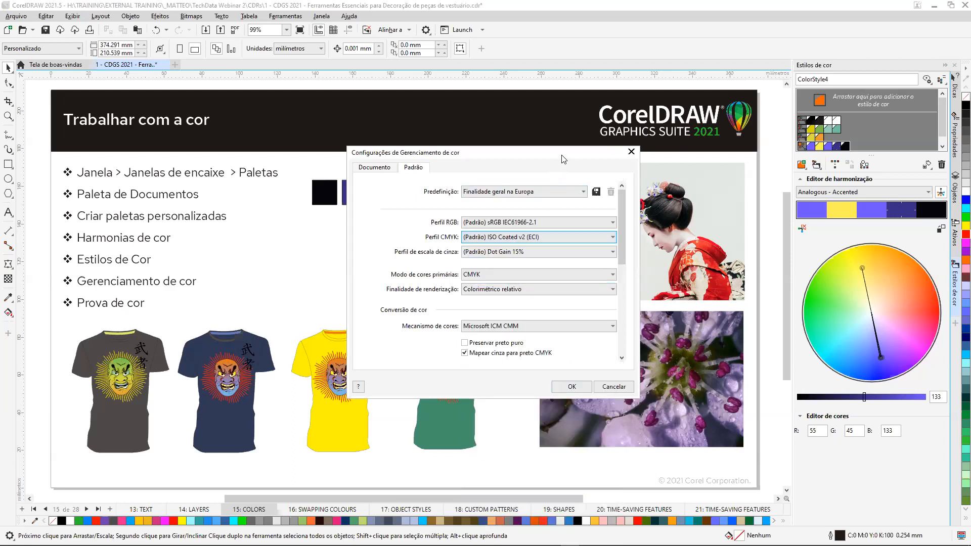
left_click(632, 152)
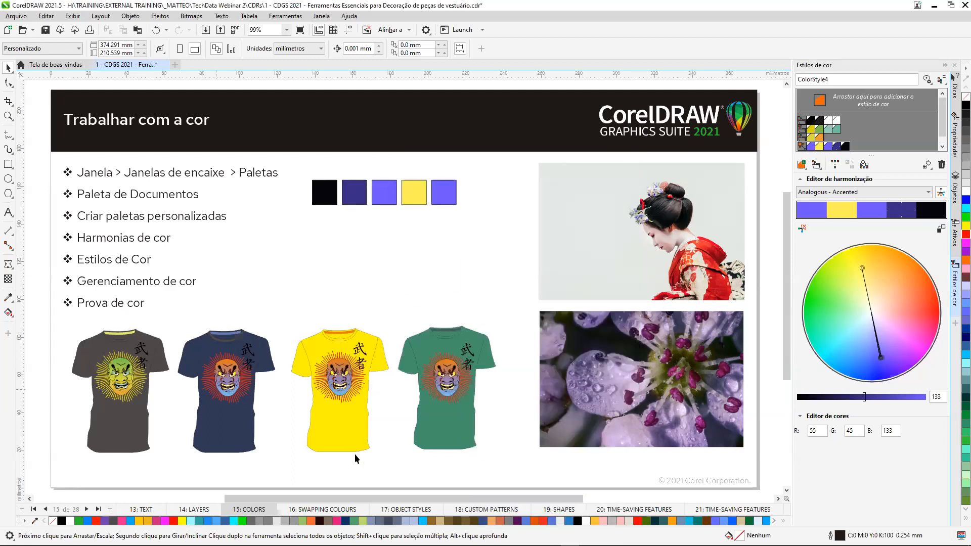
Open the colour proofing settings and compare the T-shirts with proof colours on and off under the ISO Coated v2 (ECI) simulation.
left_click(956, 324)
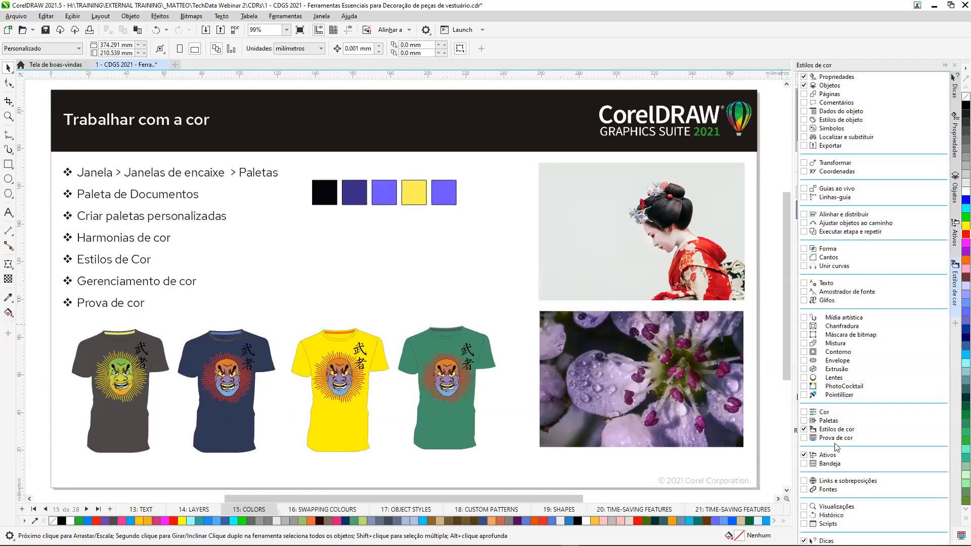
left_click(804, 438)
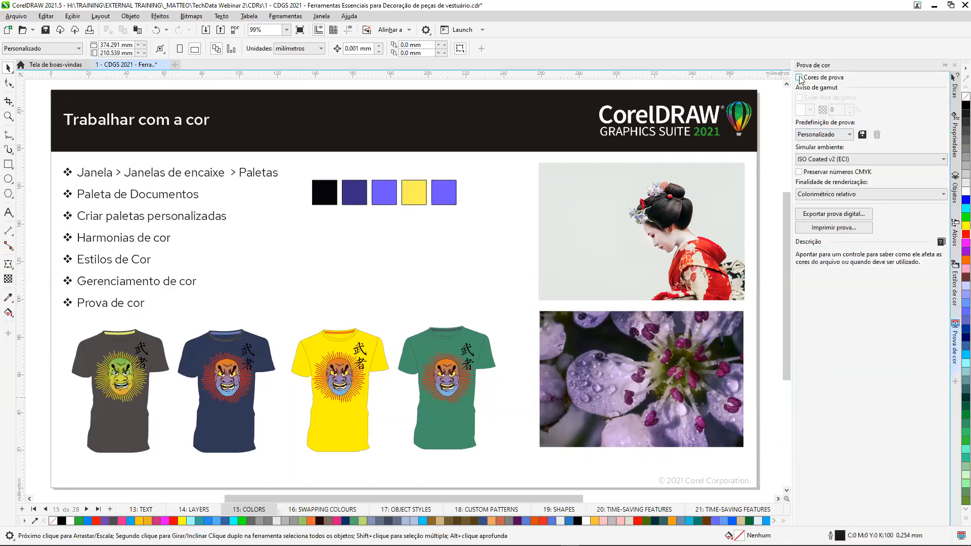
left_click(799, 77)
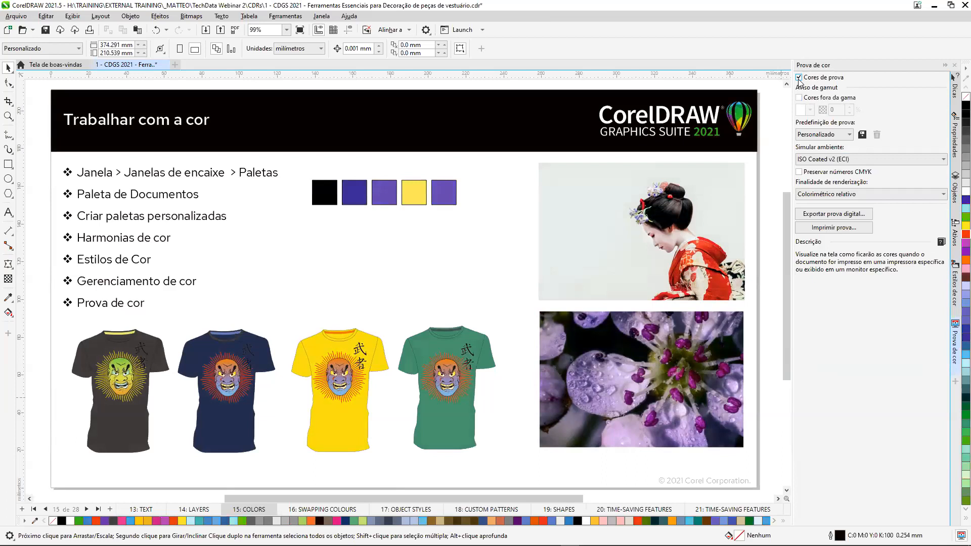
scroll(307, 458, "up", 2)
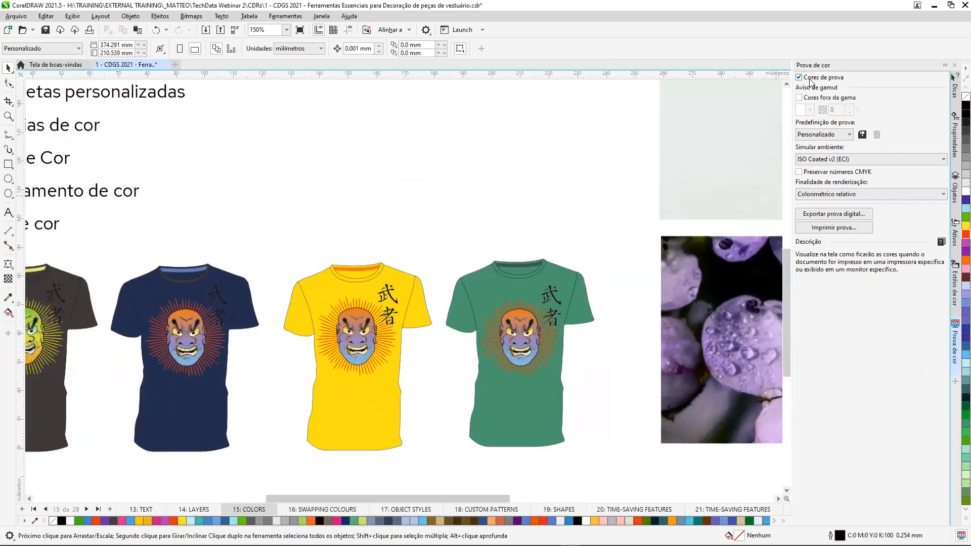
left_click(800, 78)
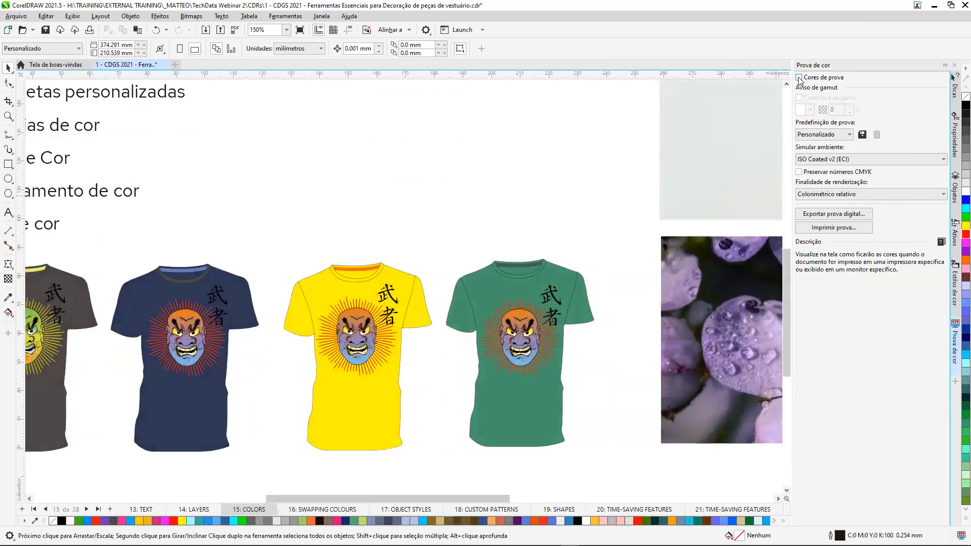
left_click(800, 78)
left_click(800, 77)
left_click(799, 78)
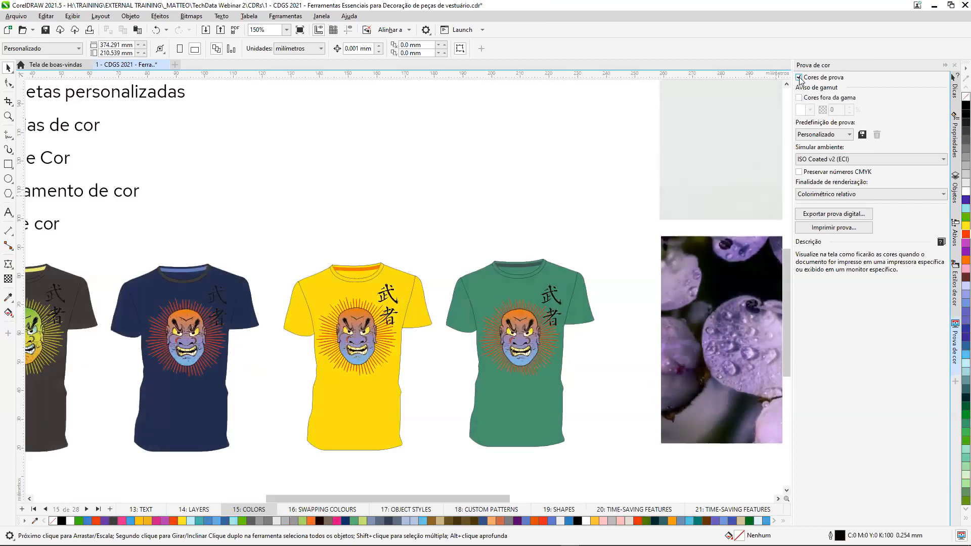
Set the simulated proof environment to Japan Color 2002 Newspaper, compare the T-shirt colours, and leave proof colours off.
left_click(942, 161)
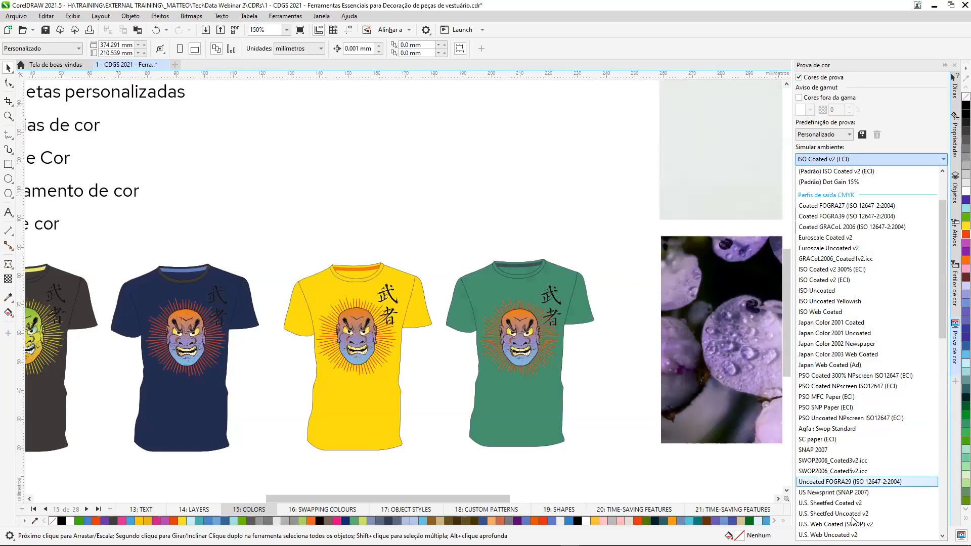
left_click(859, 346)
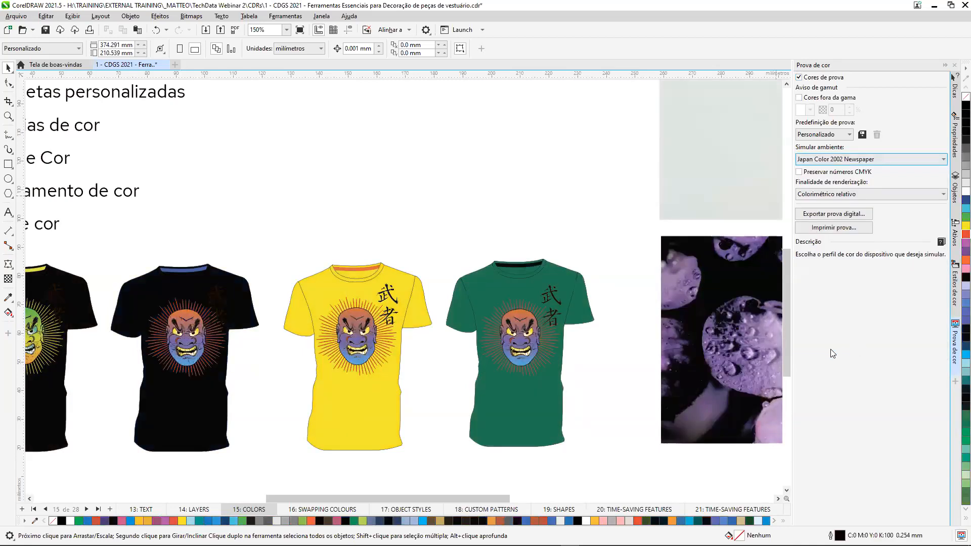
left_click(800, 78)
left_click(799, 77)
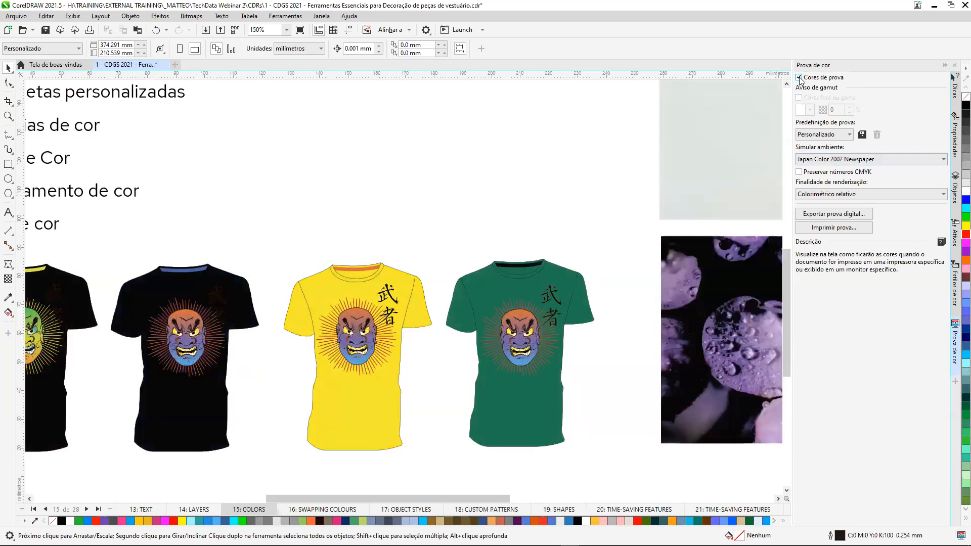
left_click(799, 77)
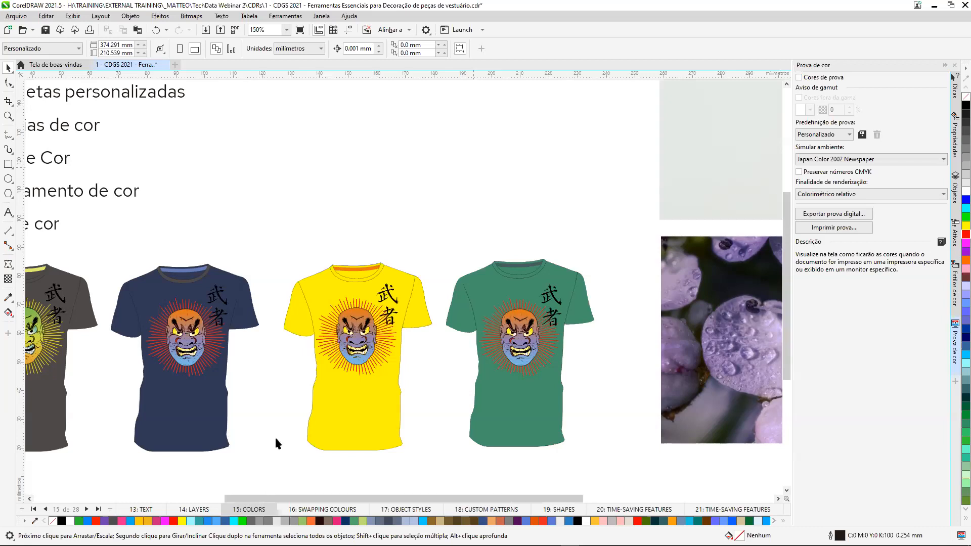
Go to page 16: SWAPPING COLOURS, and clear the colour proof, colour styles and assets dockers from the workspace.
key("shift+F4")
left_click(87, 509)
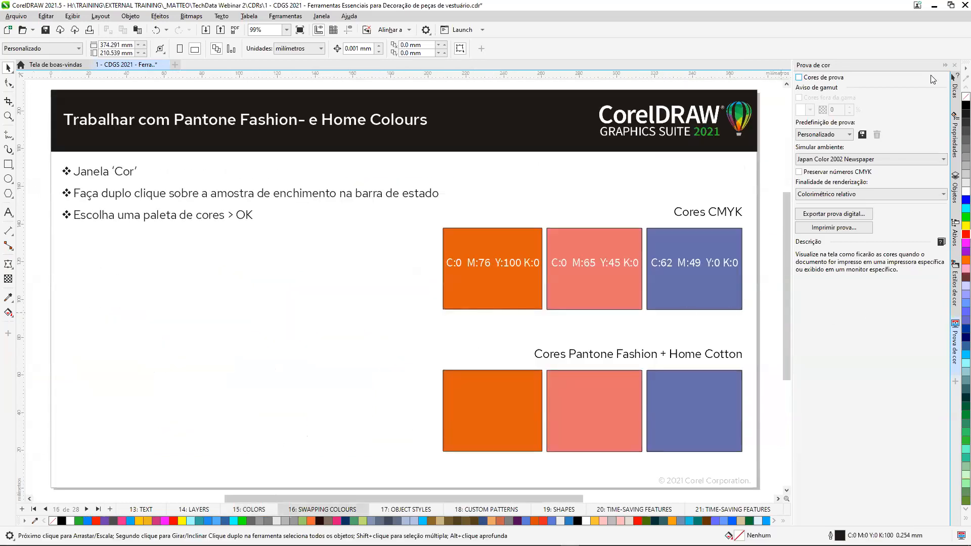
left_click(956, 331)
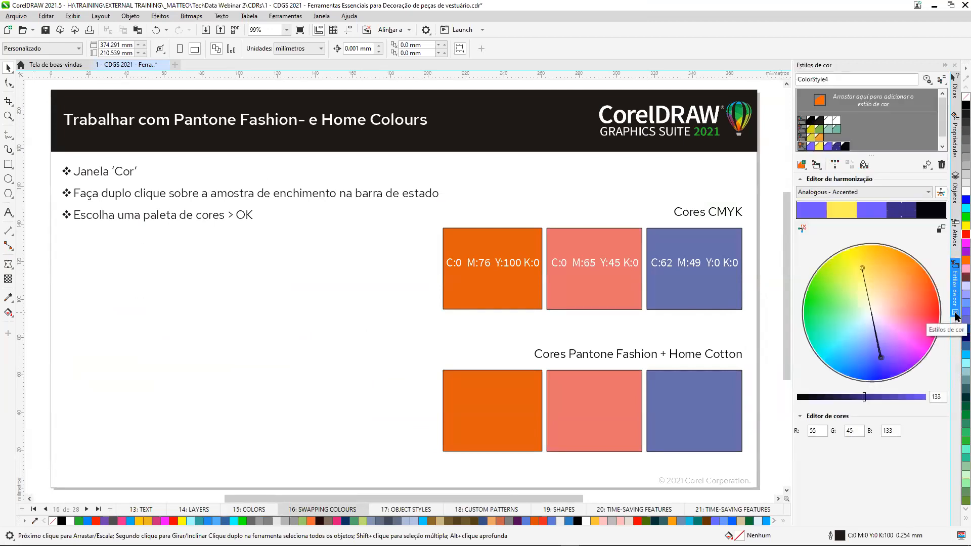
left_click(955, 313)
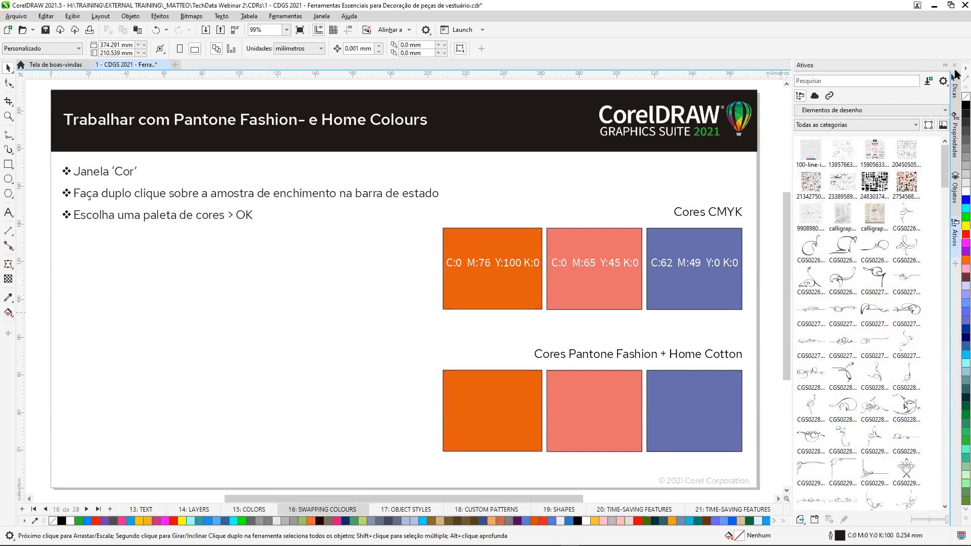
left_click(946, 66)
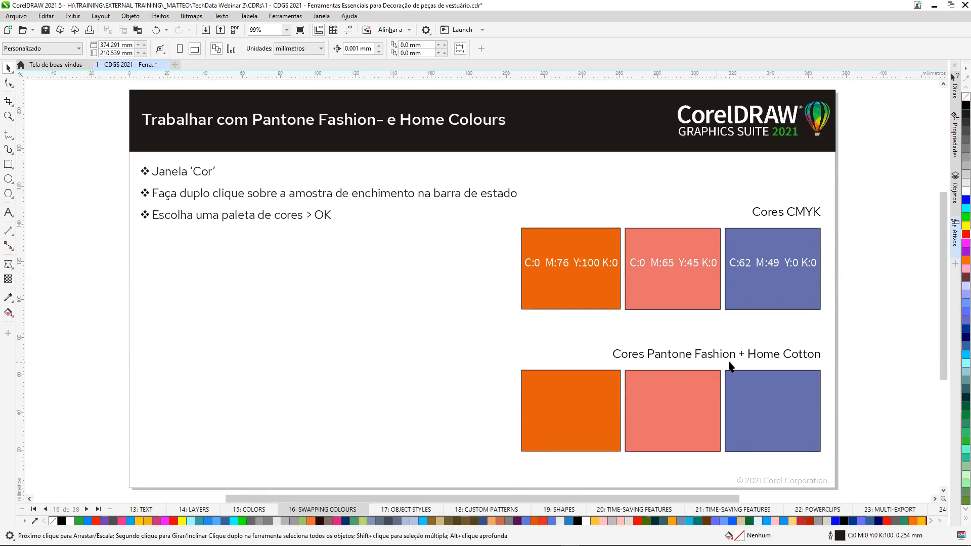
Fill the lower orange rectangle with PANTONE 16-1363 TCX from the spot PANTONE FASHION + HOME palette.
left_click(610, 375)
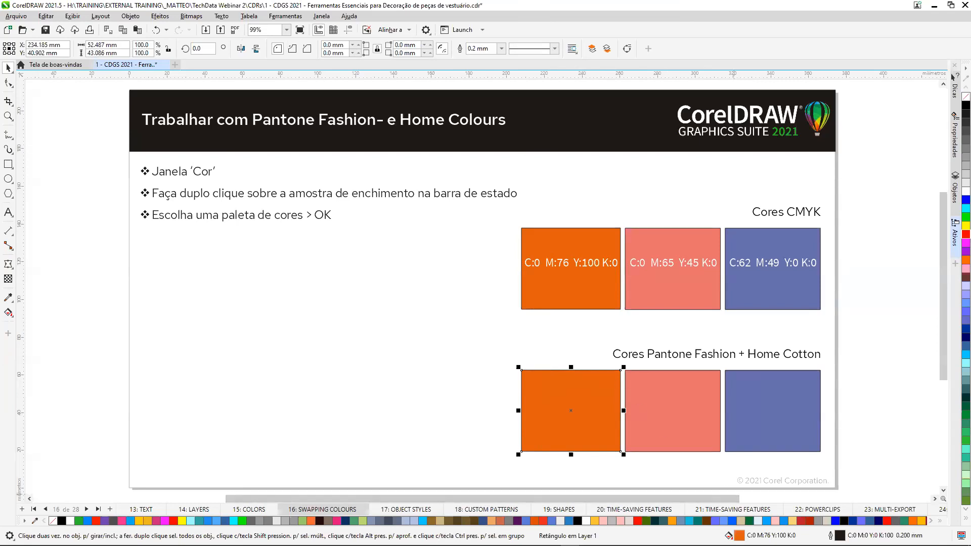
double_click(739, 536)
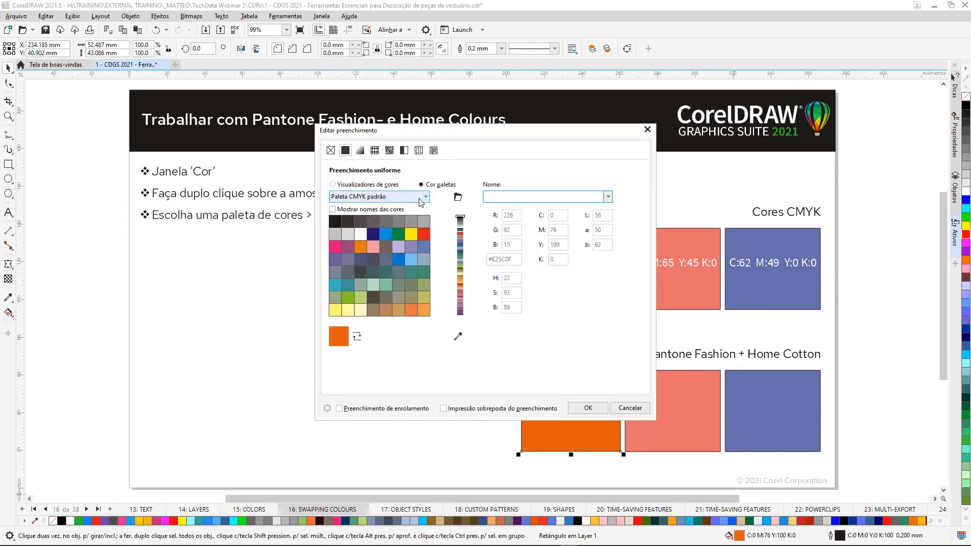
left_click(426, 201)
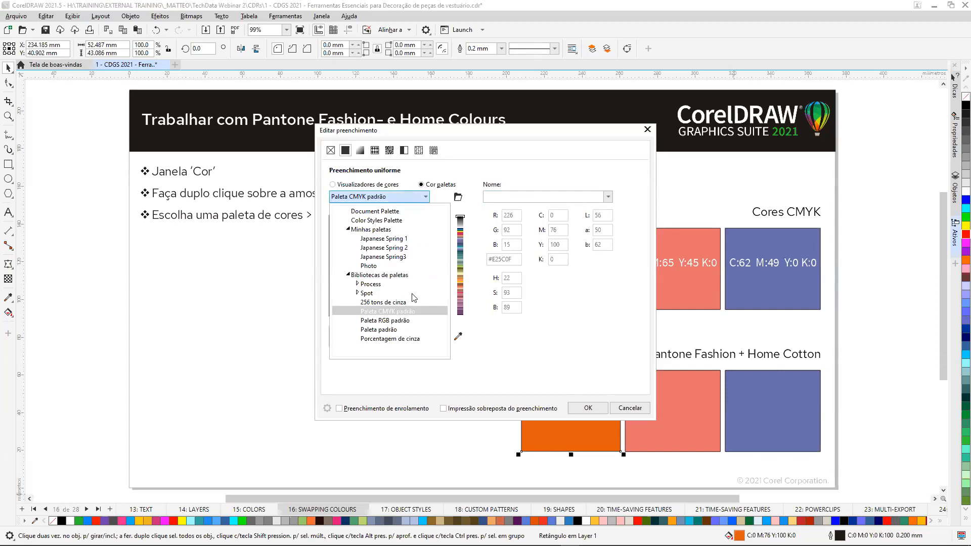
left_click(358, 293)
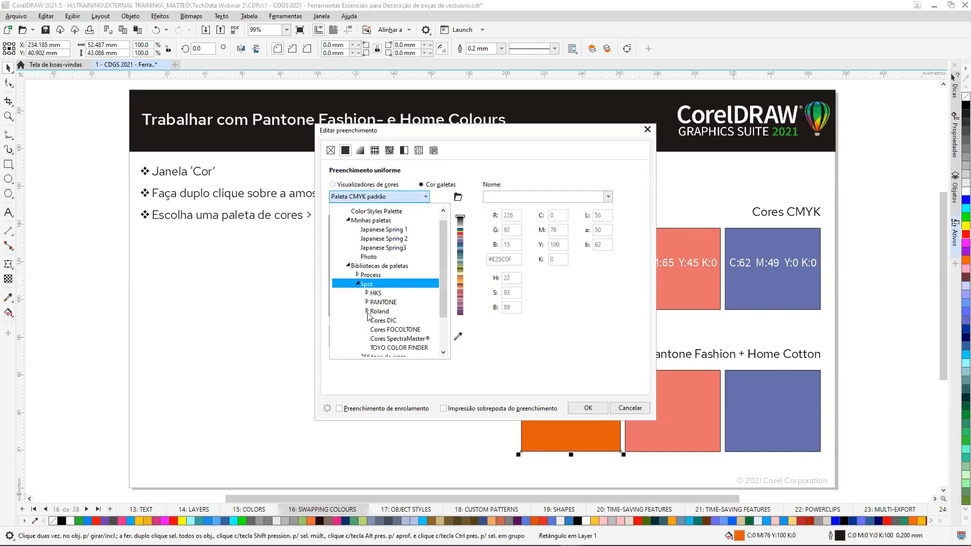
left_click(368, 303)
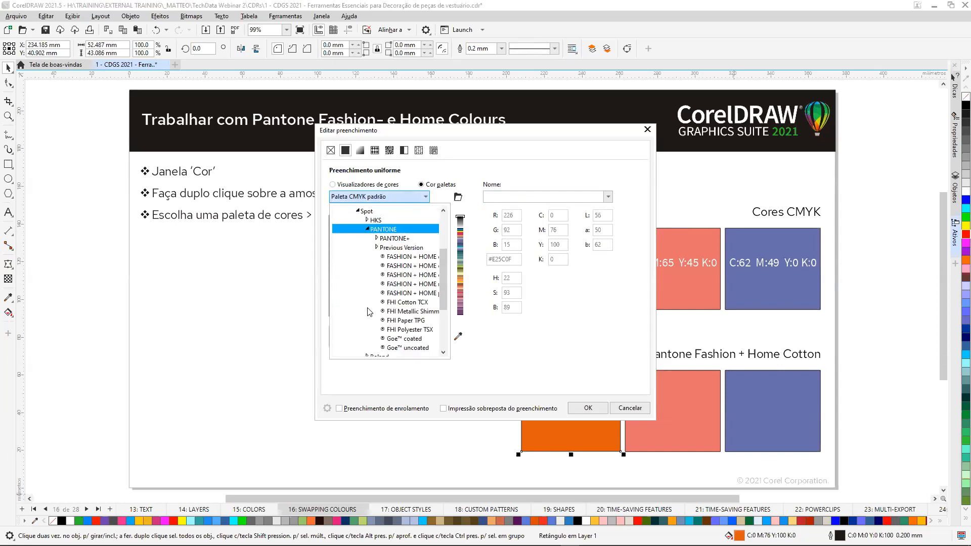
left_click(413, 266)
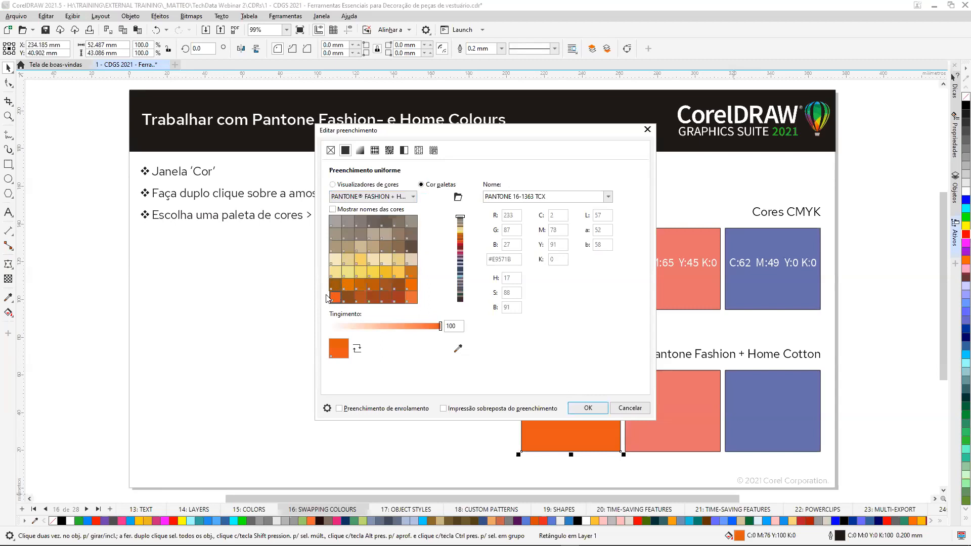
left_click(587, 408)
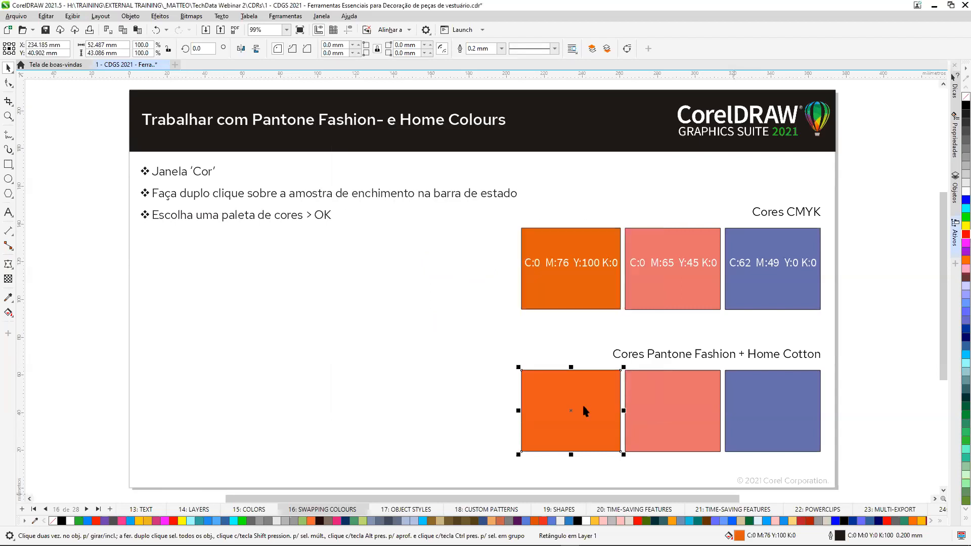
Colour the hidden Pantone name labels on the three lower rectangles white.
left_click_drag(417, 390, 876, 423)
left_click(965, 193)
left_click(842, 451)
scroll(842, 452, "up", 1)
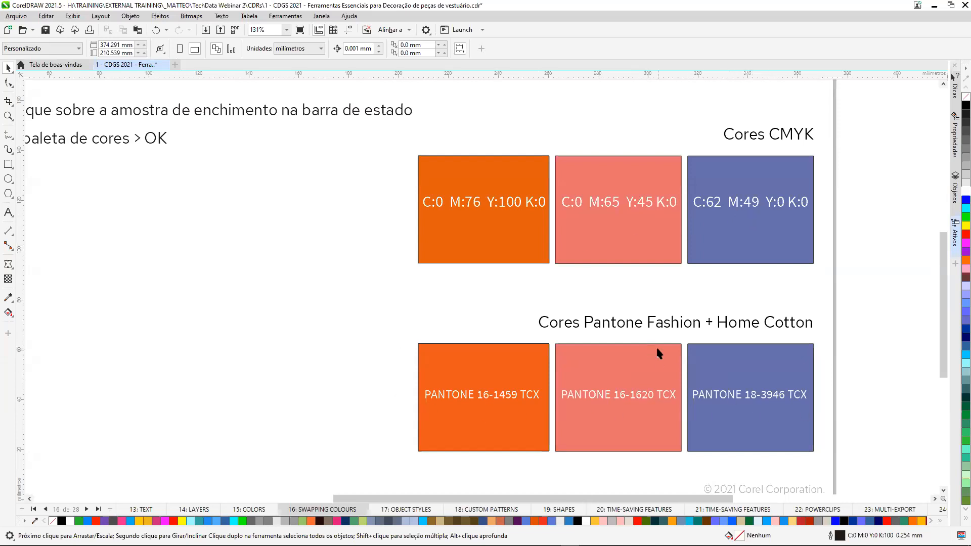
Fill the lower pink rectangle with PANTONE 17-1452 TCX from the spot PANTONE FASHION + HOME palette.
left_click(678, 409)
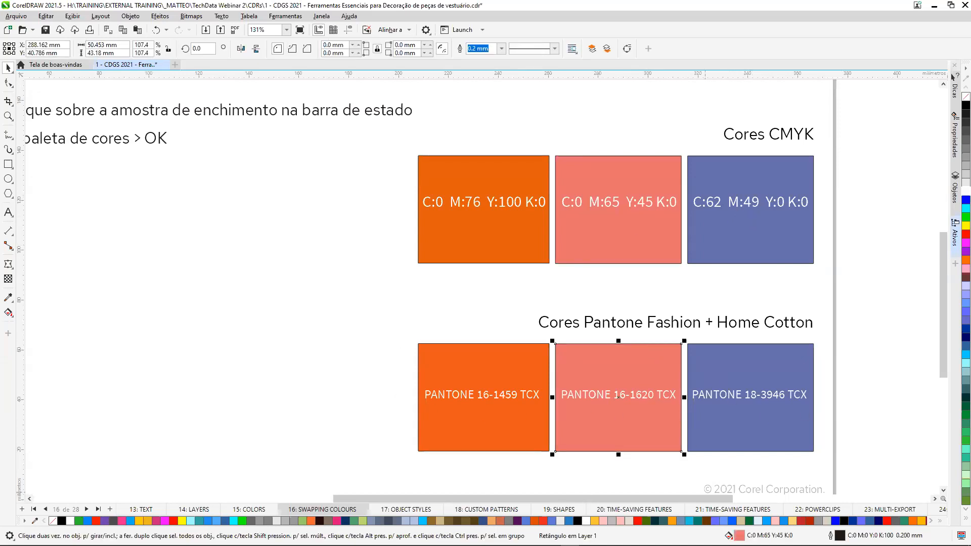
double_click(736, 535)
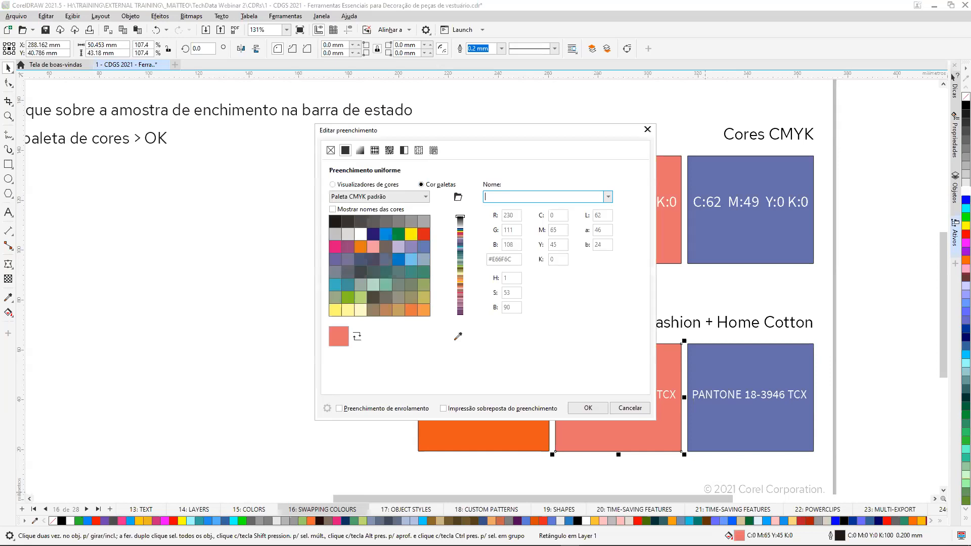
left_click(425, 197)
left_click(361, 305)
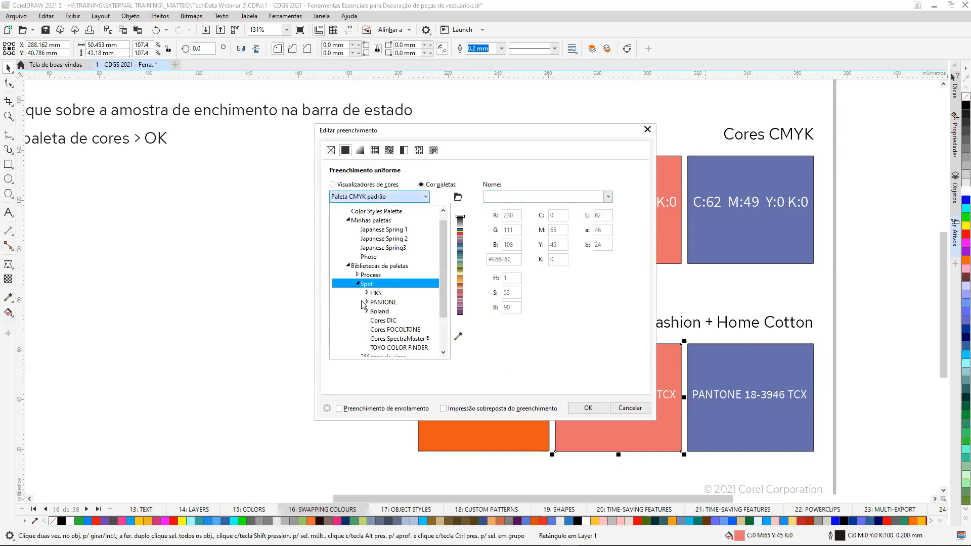
left_click(367, 303)
left_click(384, 267)
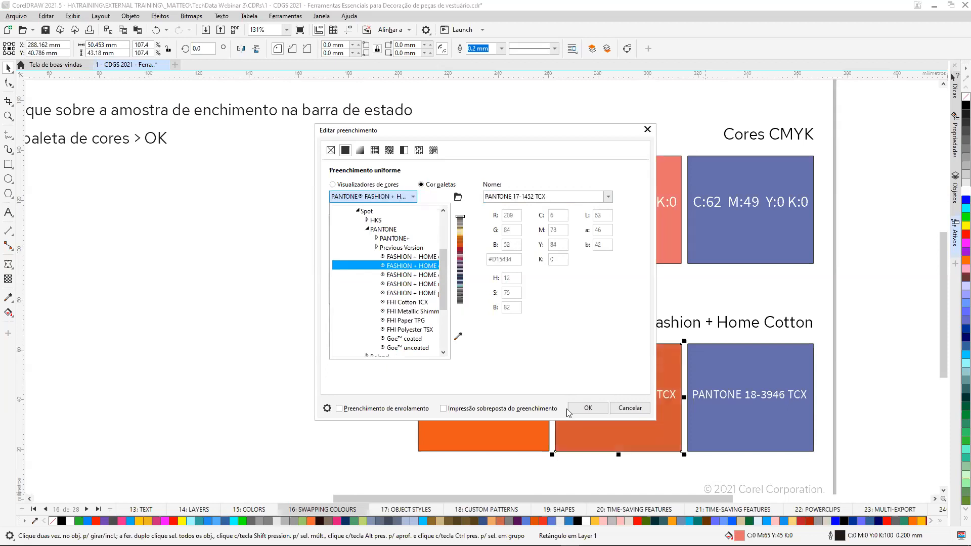
left_click(597, 409)
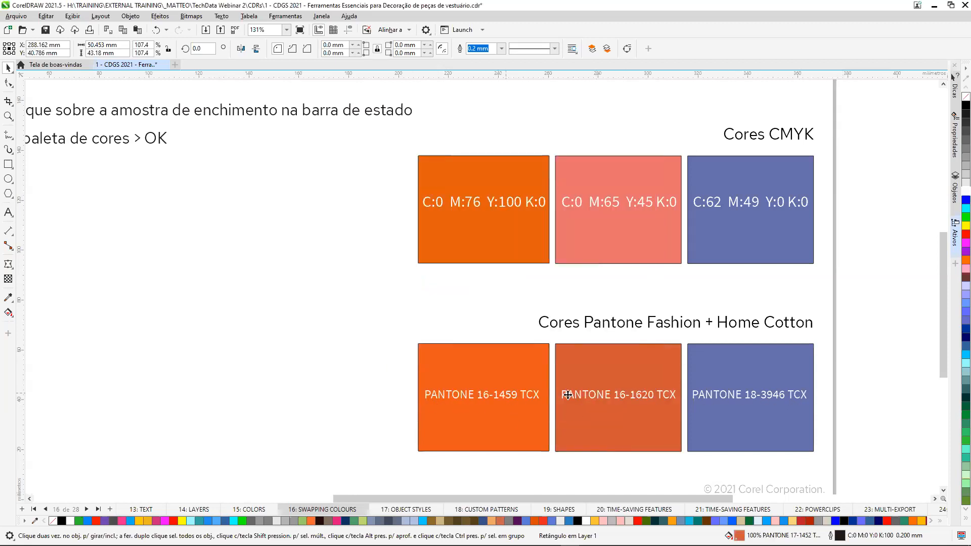
Go to page 17: OBJECT STYLES.
left_click(878, 304)
key("shift+F4")
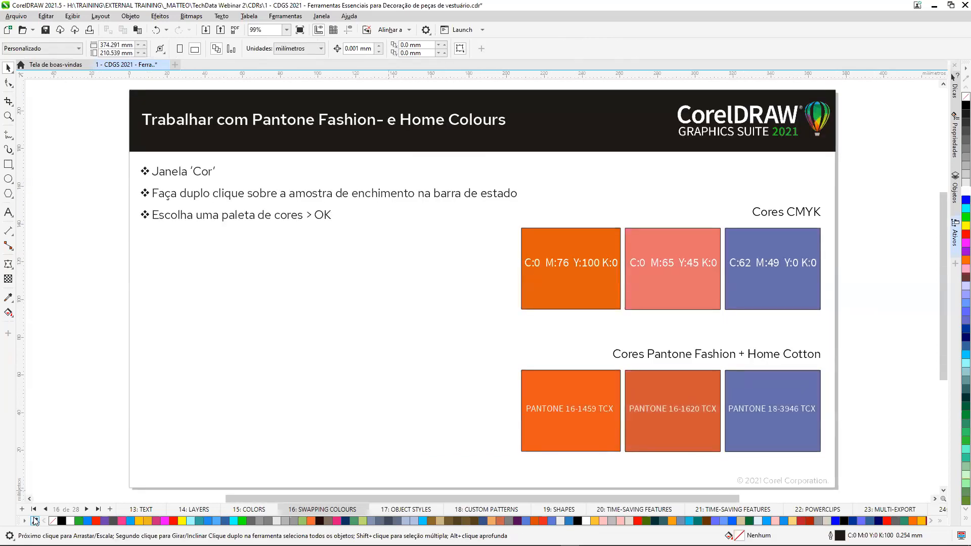
left_click(86, 509)
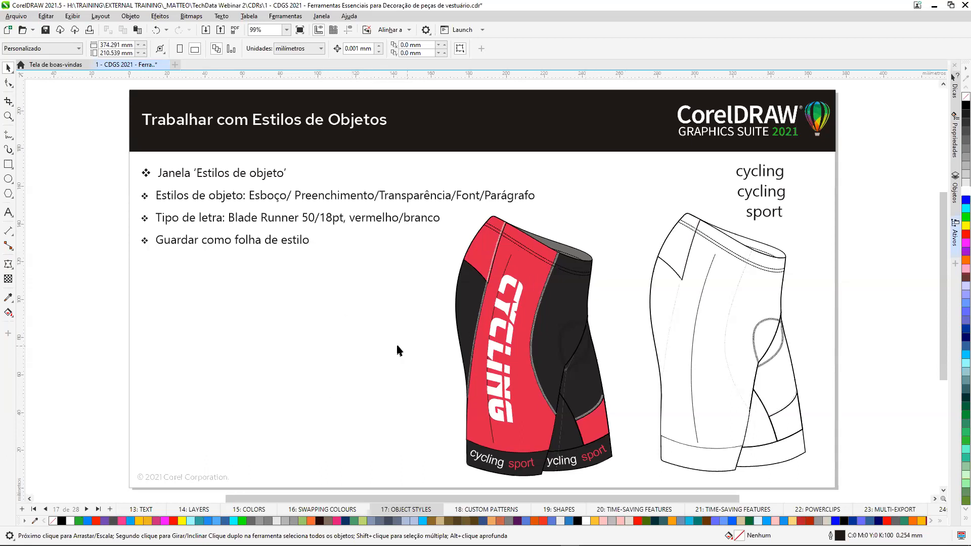
Create a new character style named Cycling Big from the vertical CYCLING text on the red shorts panel.
left_click(509, 285)
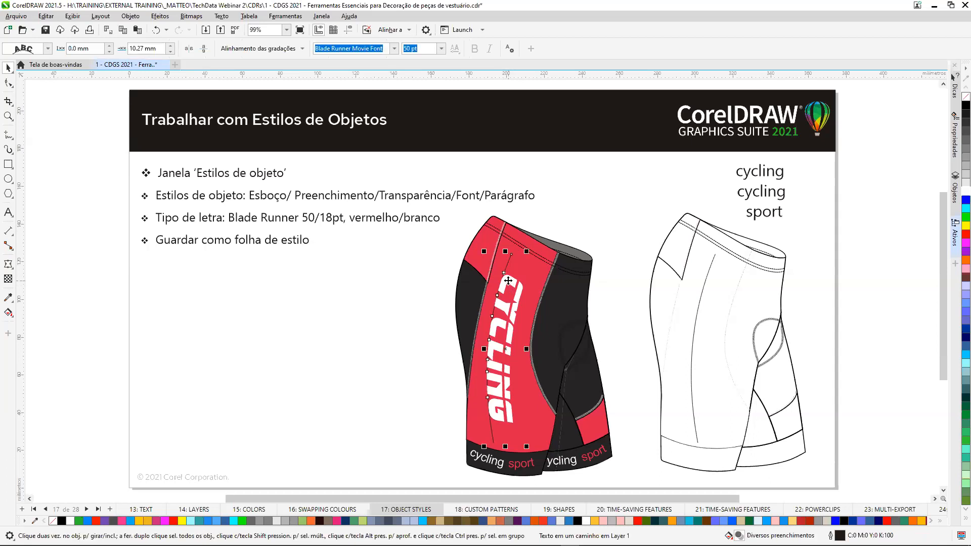
right_click(508, 282)
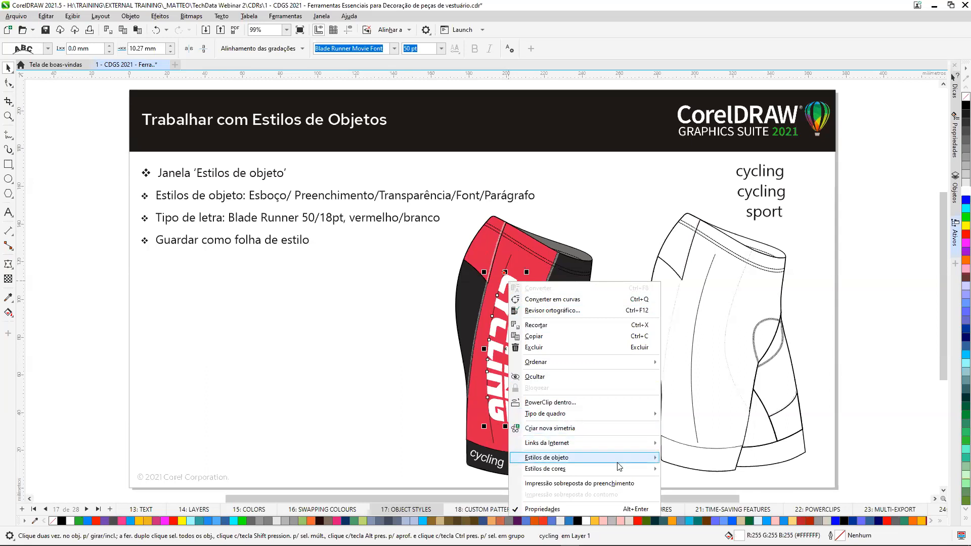
mouse_move(623, 458)
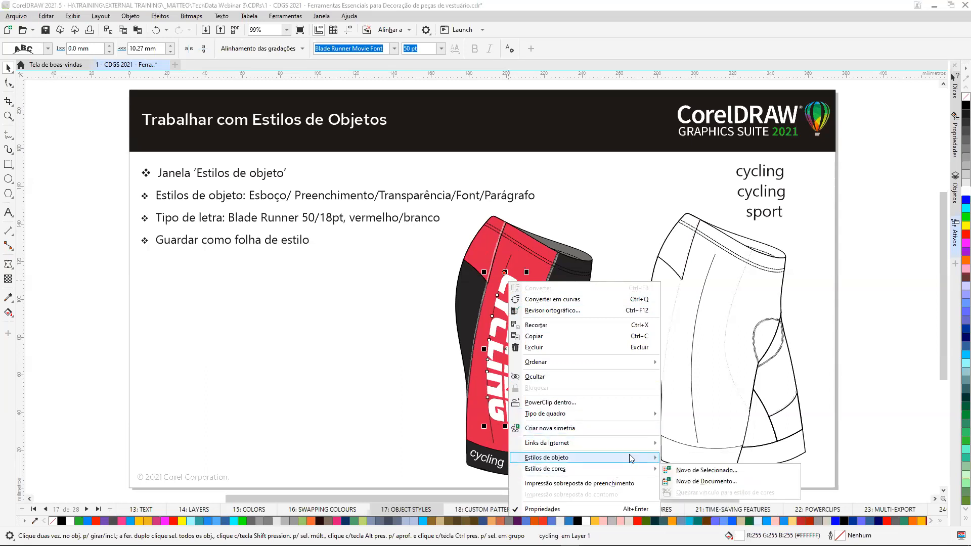
mouse_move(694, 461)
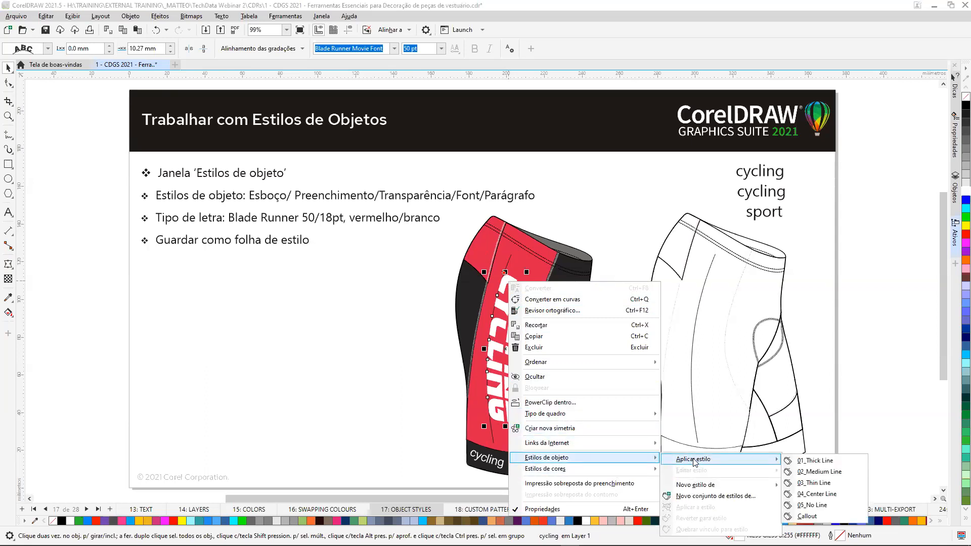
mouse_move(706, 487)
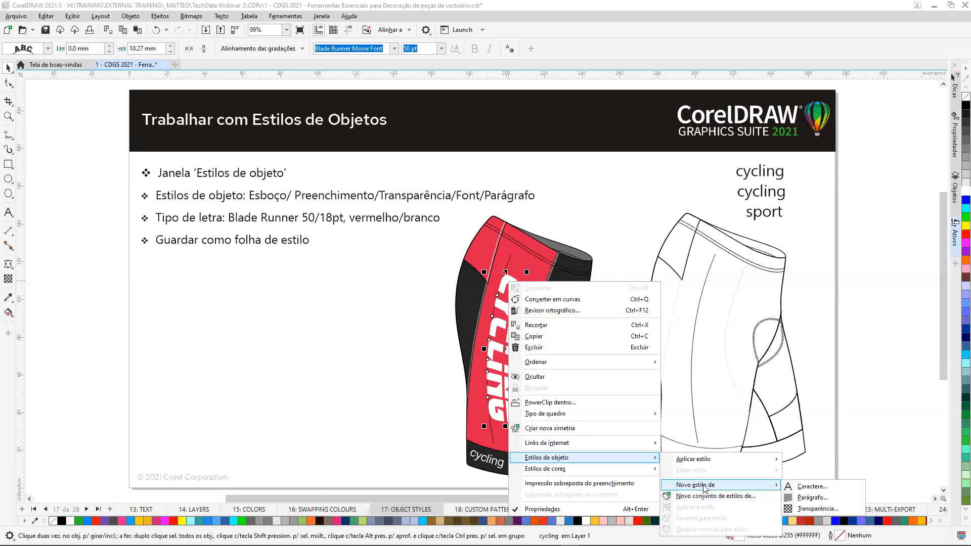
left_click(843, 490)
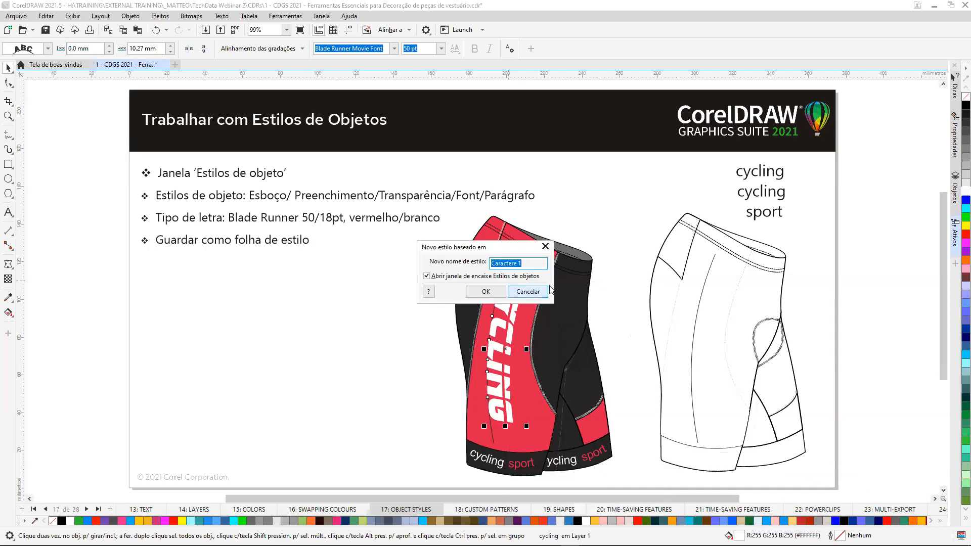
type("Cycling Big")
left_click(491, 293)
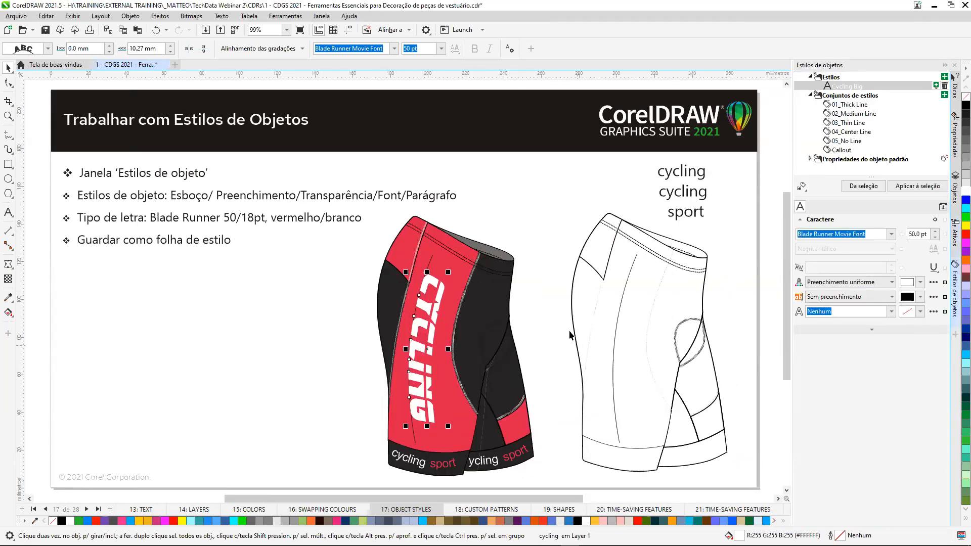
left_click(459, 248)
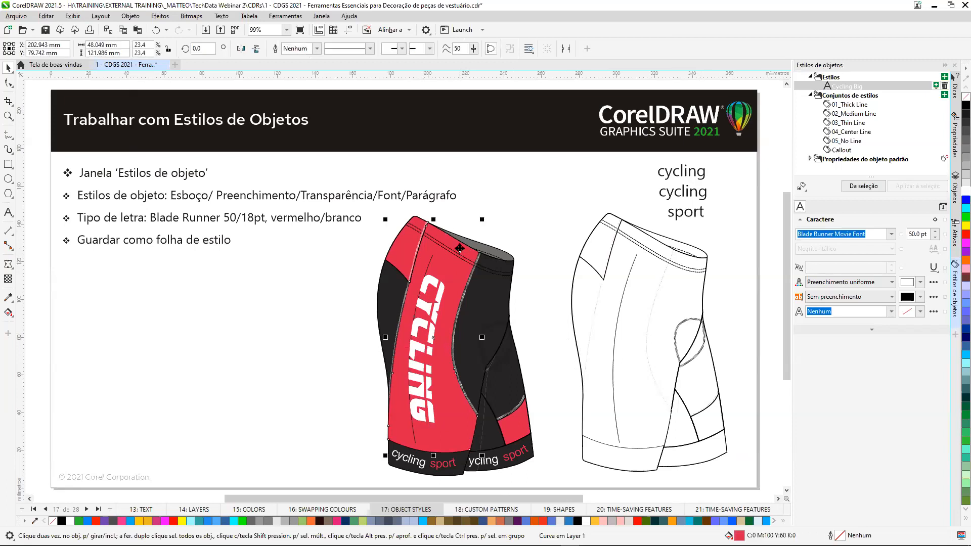
right_click(459, 248)
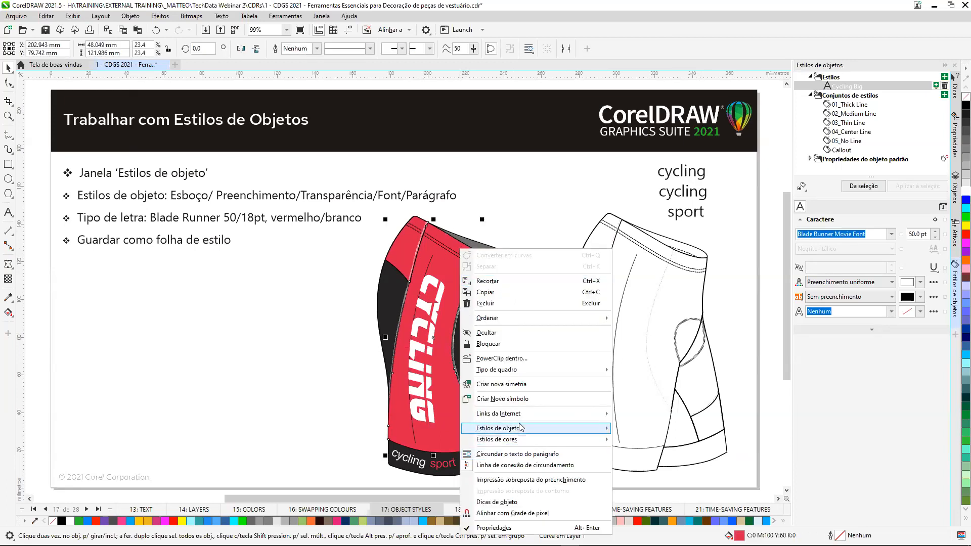
mouse_move(526, 433)
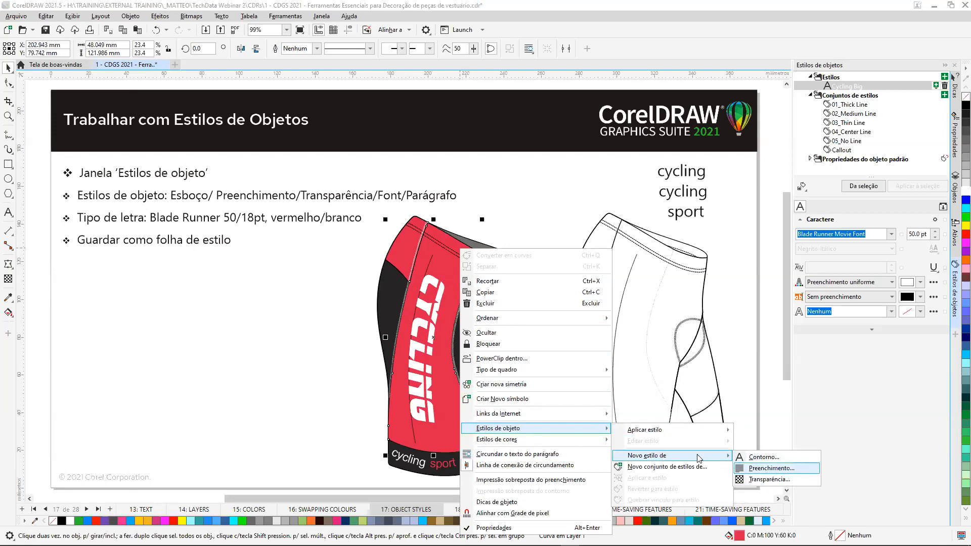
left_click(533, 175)
left_click(403, 251)
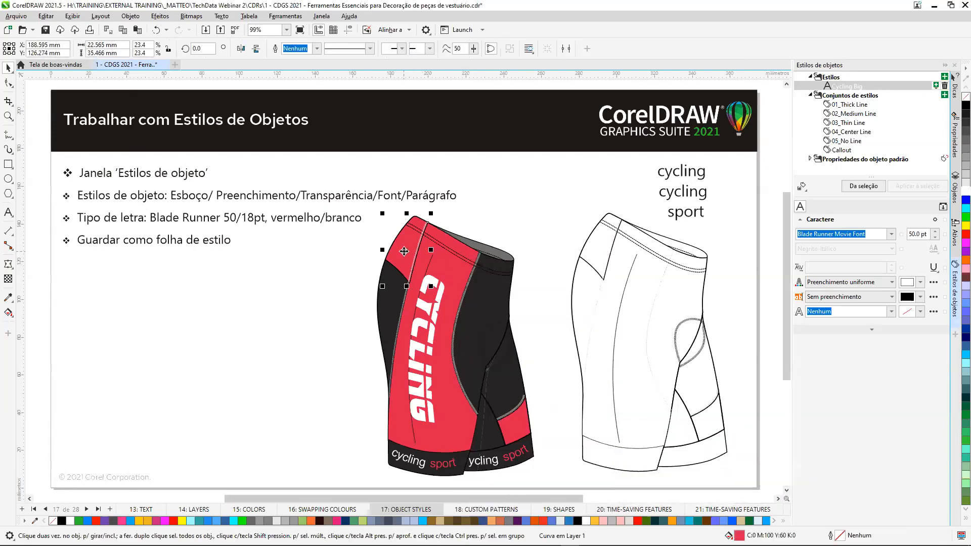
right_click(404, 251)
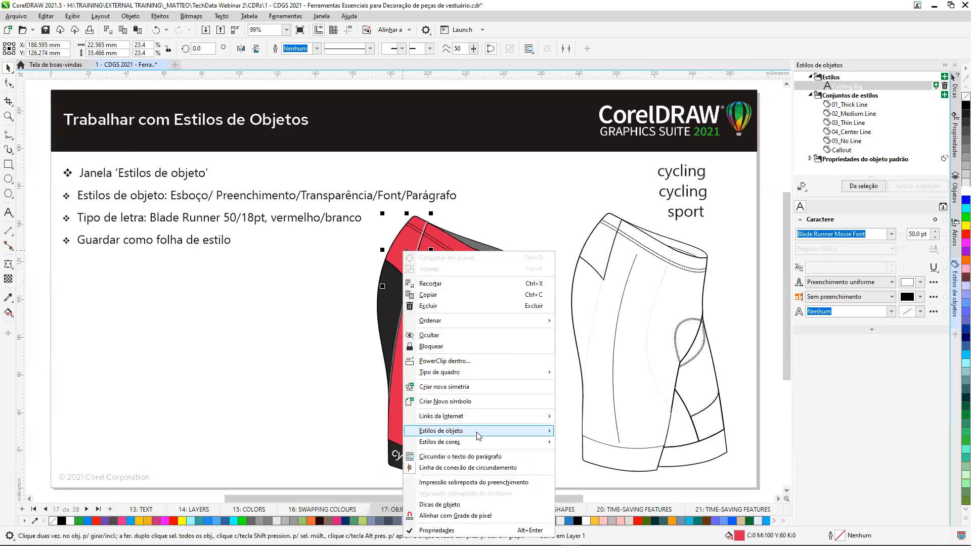
mouse_move(479, 434)
mouse_move(573, 436)
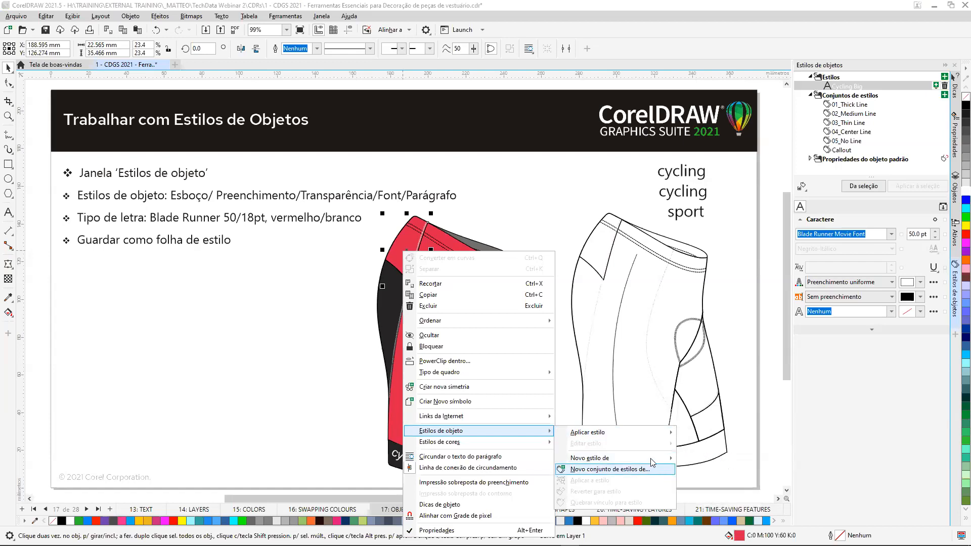
mouse_move(516, 444)
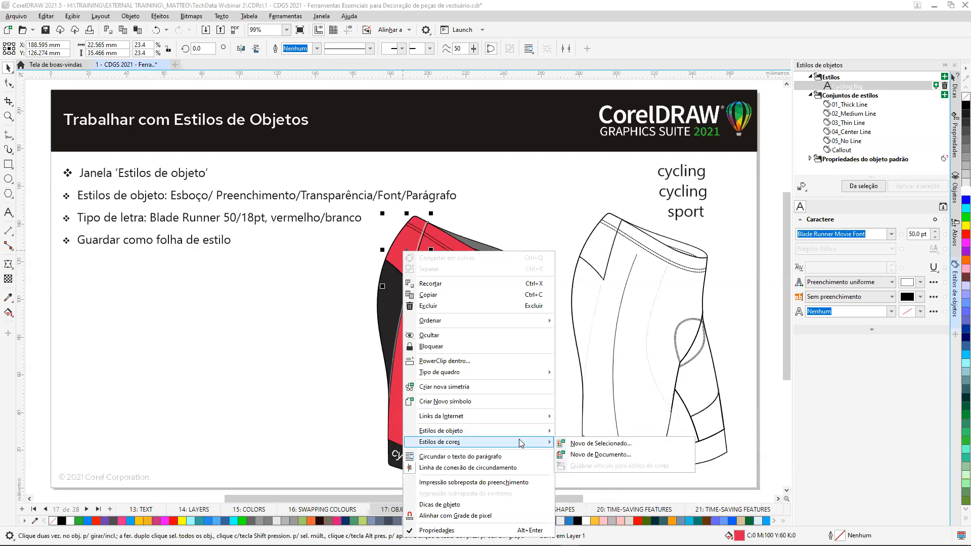
left_click(544, 229)
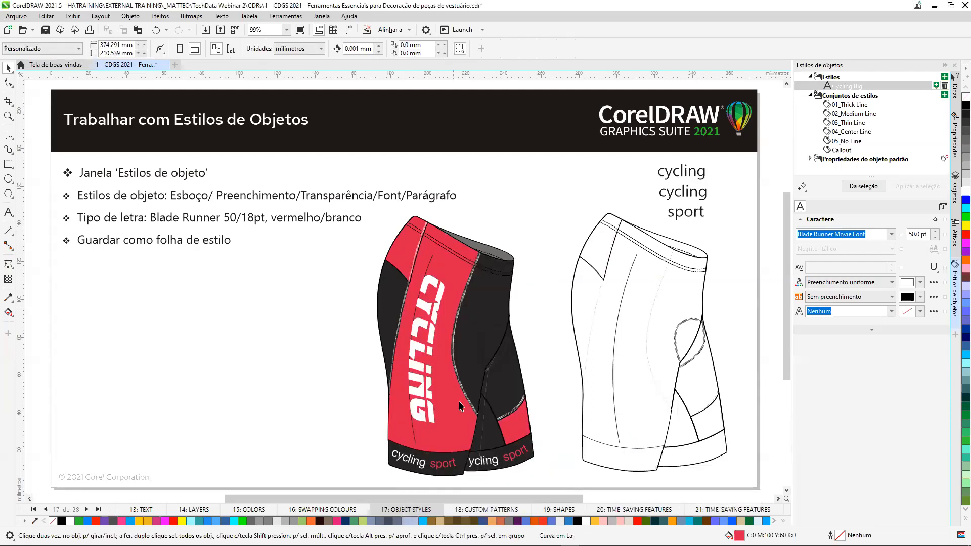
Move the vertical CYCLING text off the red side panel onto the blank area beside the coloured shorts.
left_click(457, 281)
right_click(457, 280)
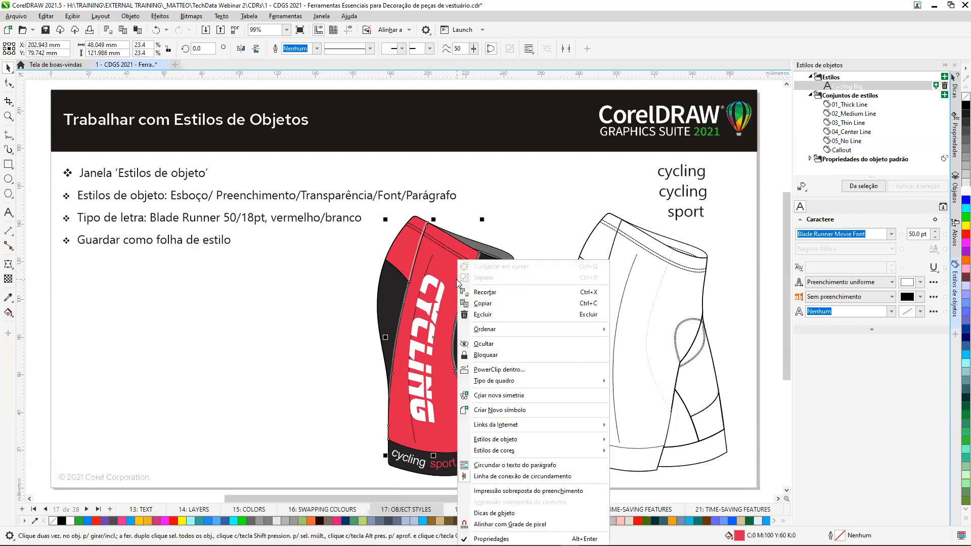
left_click(430, 306)
left_click_drag(430, 306, 308, 311)
left_click(455, 273)
right_click(454, 273)
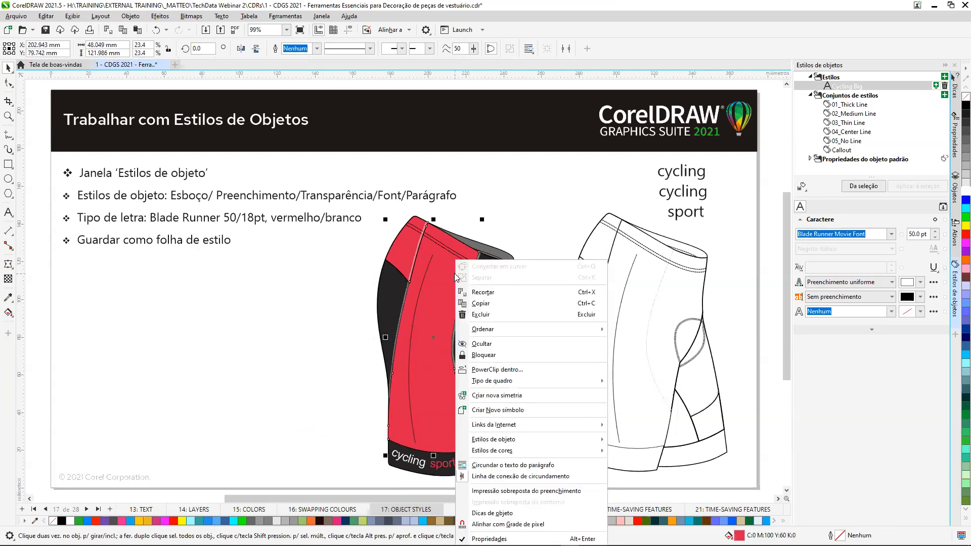
mouse_move(533, 440)
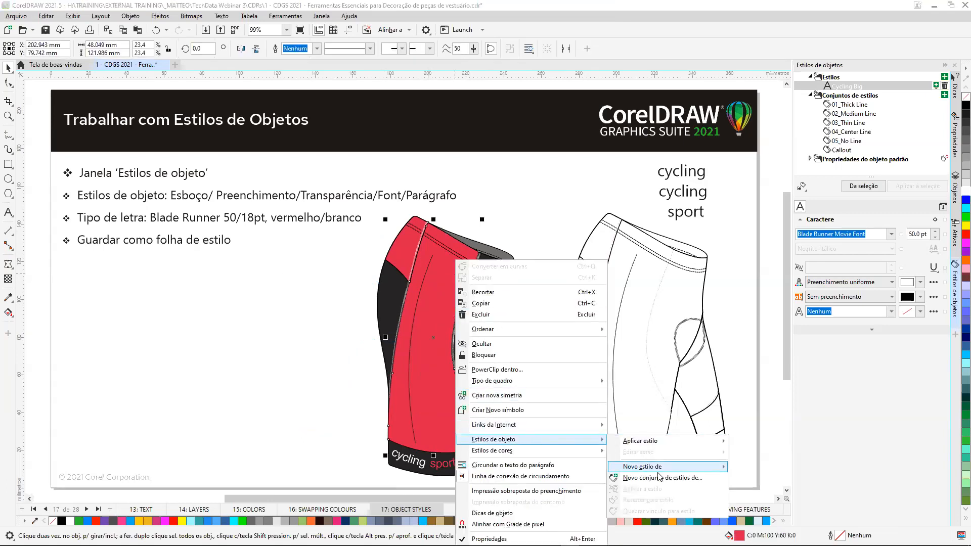
mouse_move(661, 469)
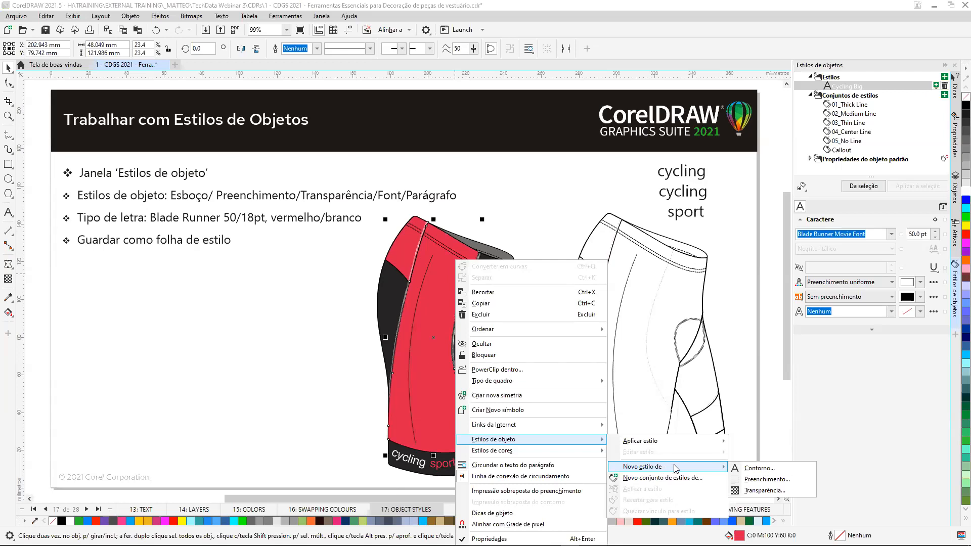
mouse_move(549, 455)
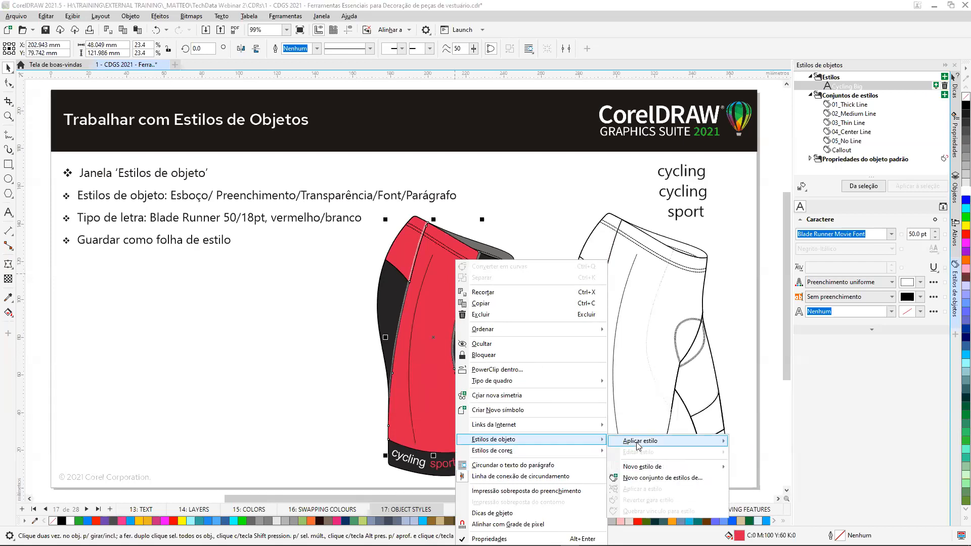
mouse_move(640, 445)
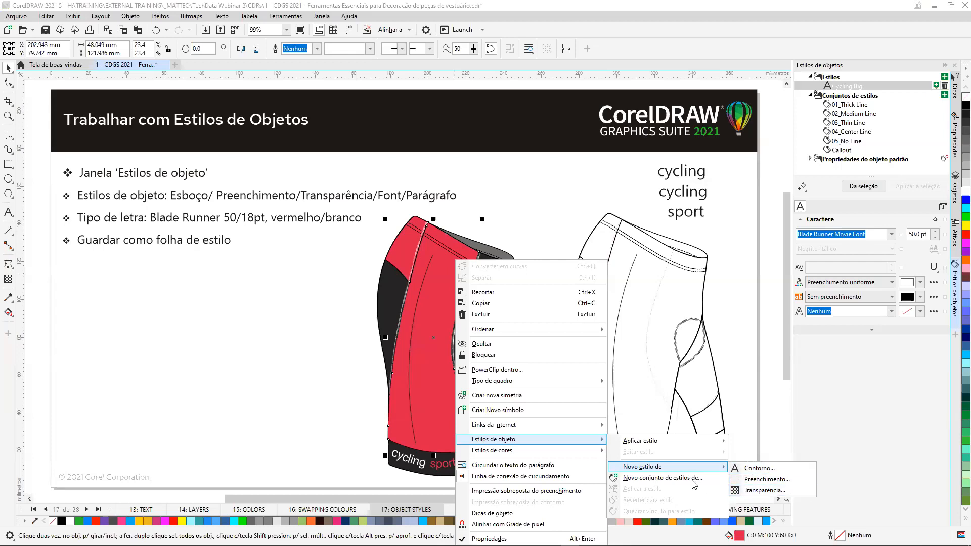
left_click(317, 283)
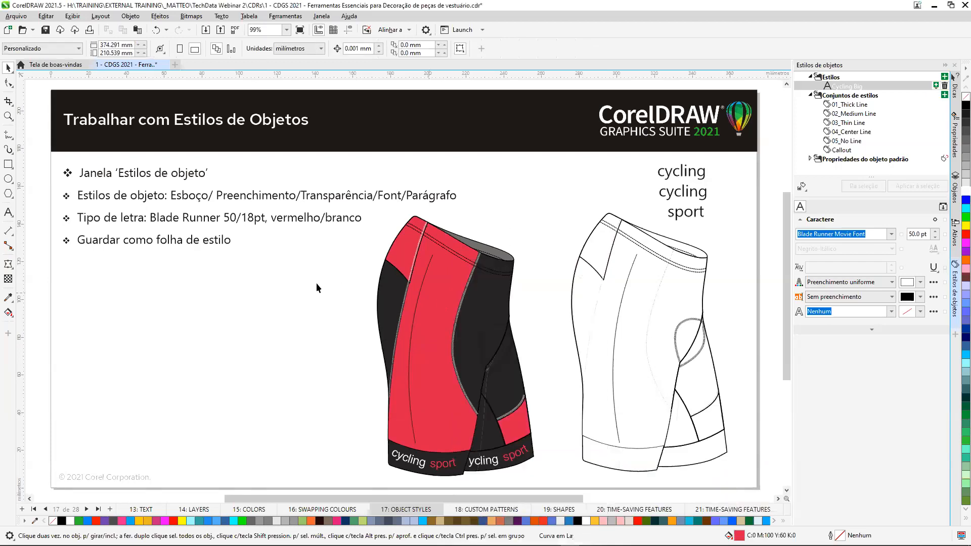
Move the large red side panel out of the coloured shorts and delete the CYCLING text.
left_click_drag(427, 335, 282, 321)
left_click(305, 299)
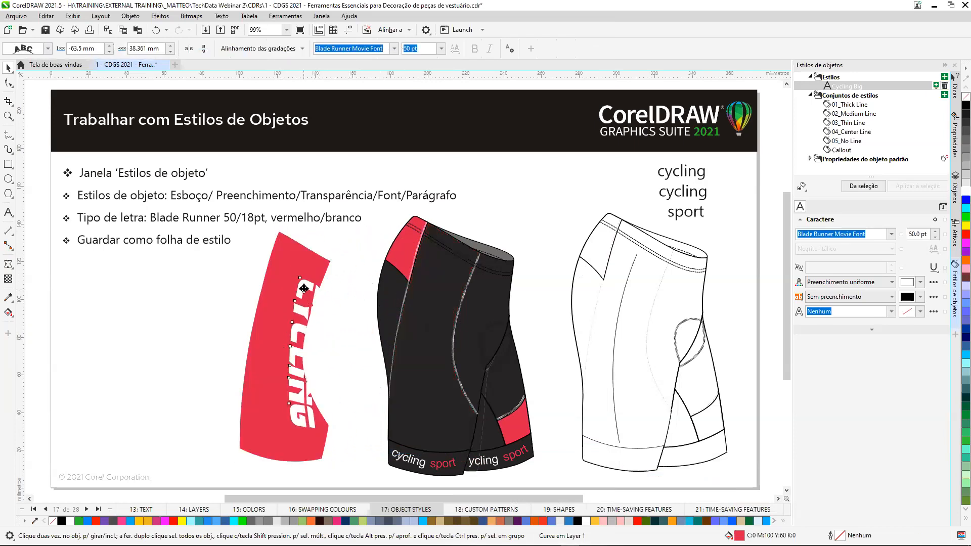
key("Delete")
right_click(310, 276)
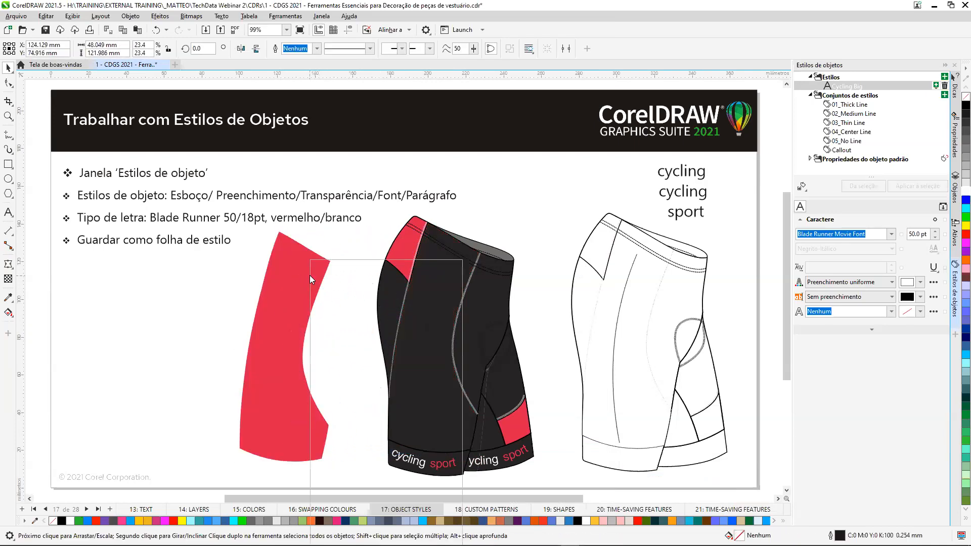
mouse_move(393, 428)
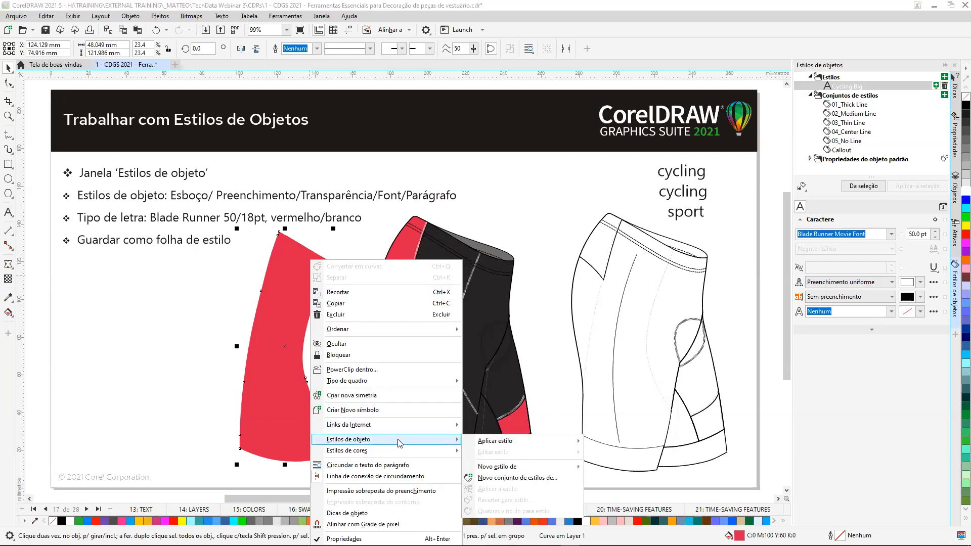
mouse_move(499, 468)
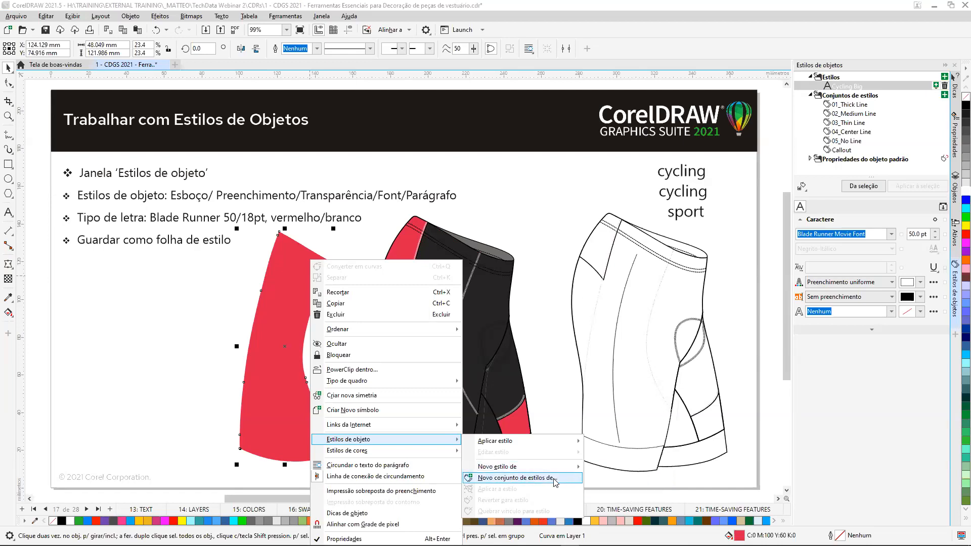
mouse_move(560, 468)
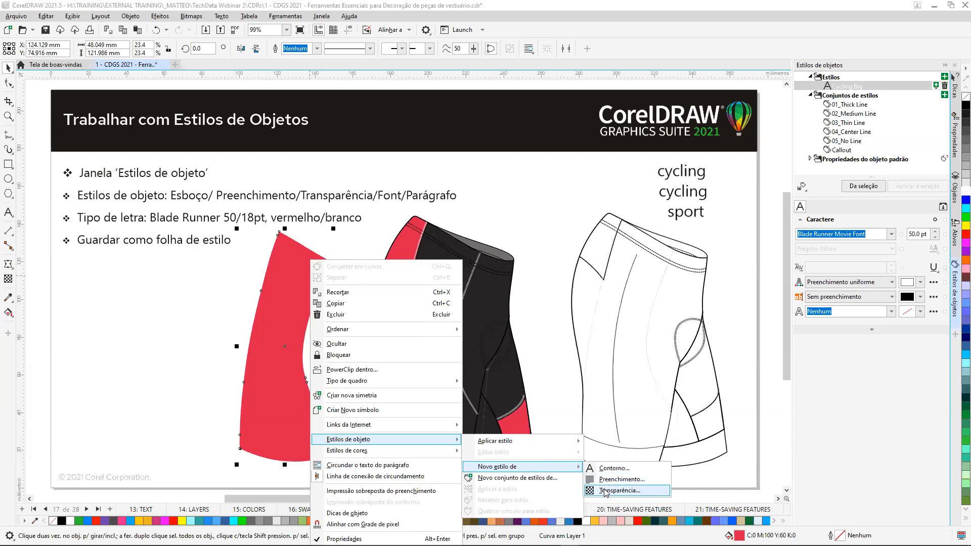
left_click(178, 312)
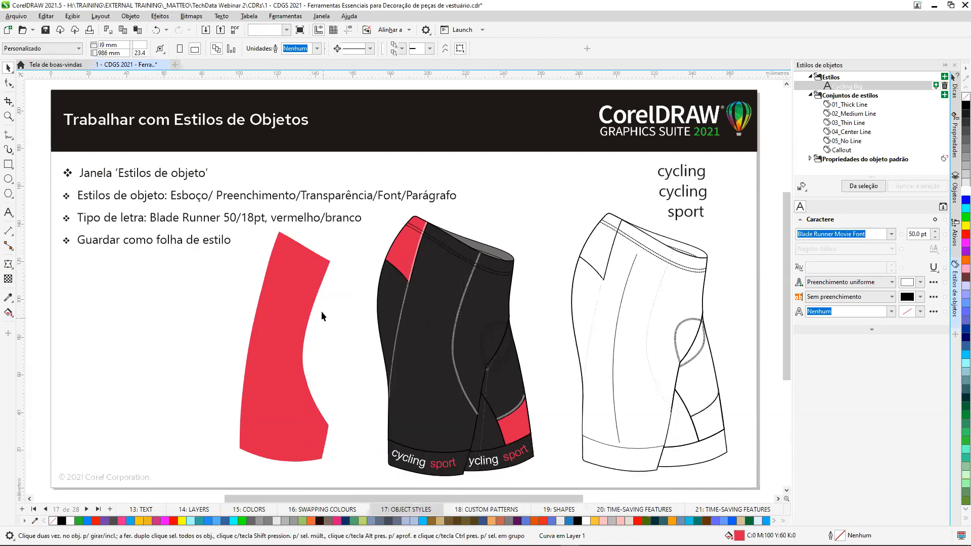
Delete the detached red side panel.
left_click_drag(293, 321, 316, 323)
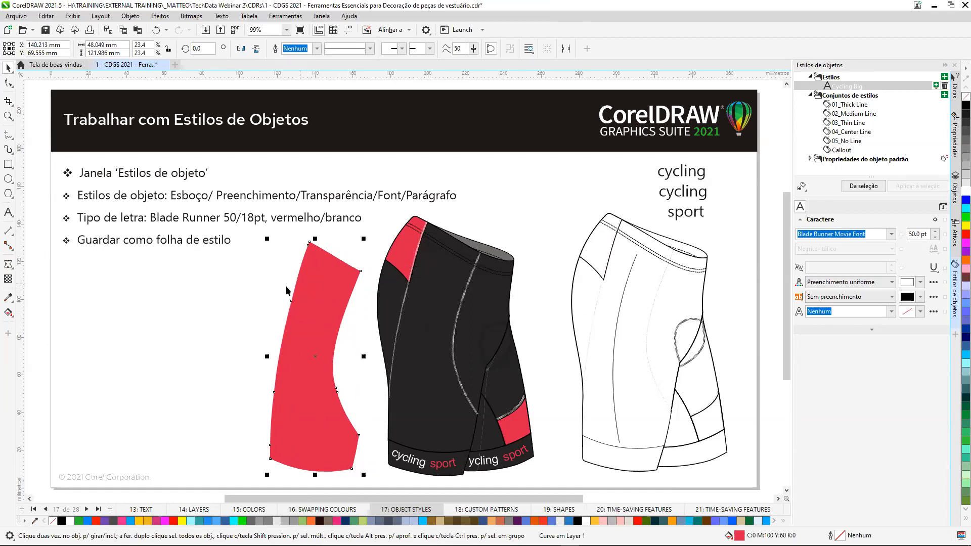
key("Delete")
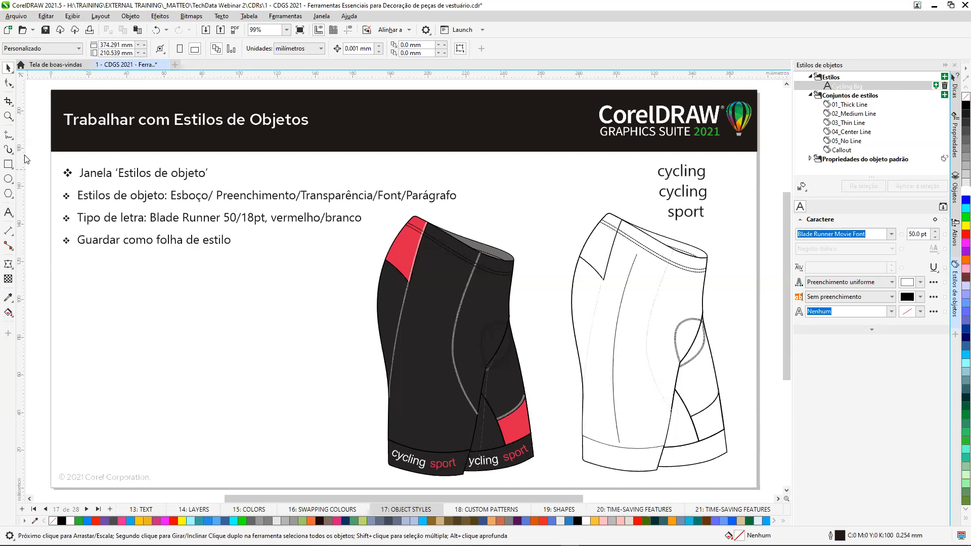
Draw two rectangles beside the coloured shorts, one about 47 x 40 mm filled red and one about 35 x 44 mm filled blue.
left_click(8, 164)
left_click_drag(248, 318, 258, 373)
left_click_drag(305, 328, 371, 409)
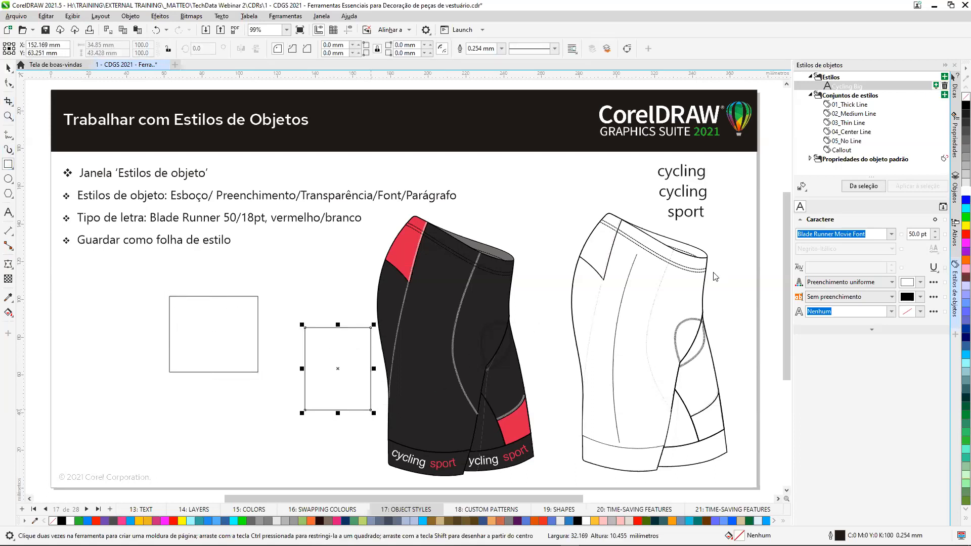
left_click(956, 200)
key("Tab")
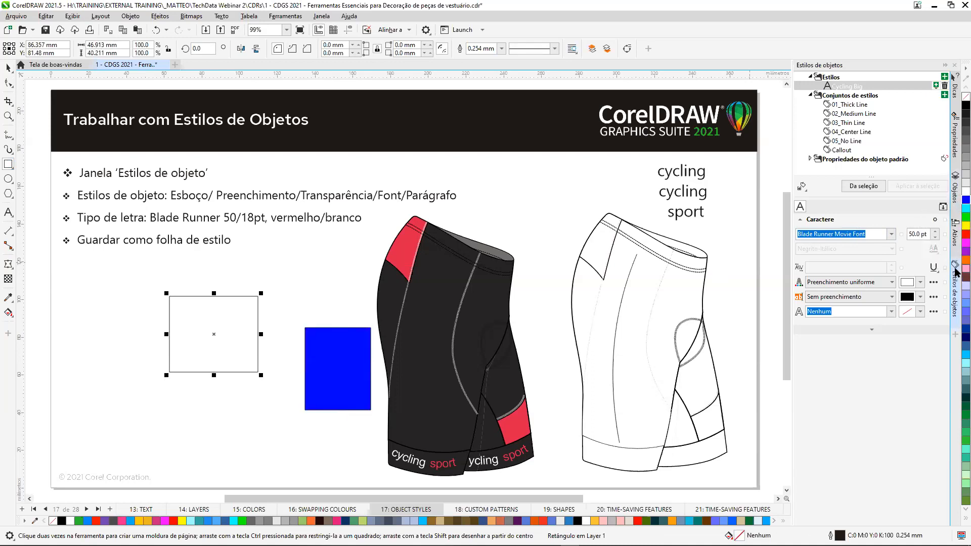
left_click(956, 235)
Examine the outline, fill and transparency options for creating a new object style from the red rectangle.
left_click(121, 292)
left_click(9, 66)
left_click(230, 323)
right_click(229, 319)
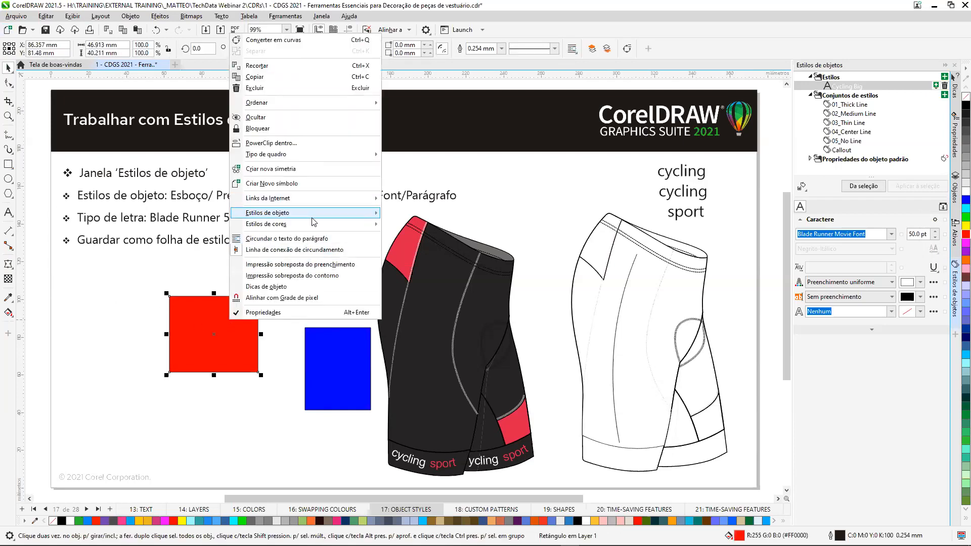
mouse_move(313, 215)
mouse_move(427, 247)
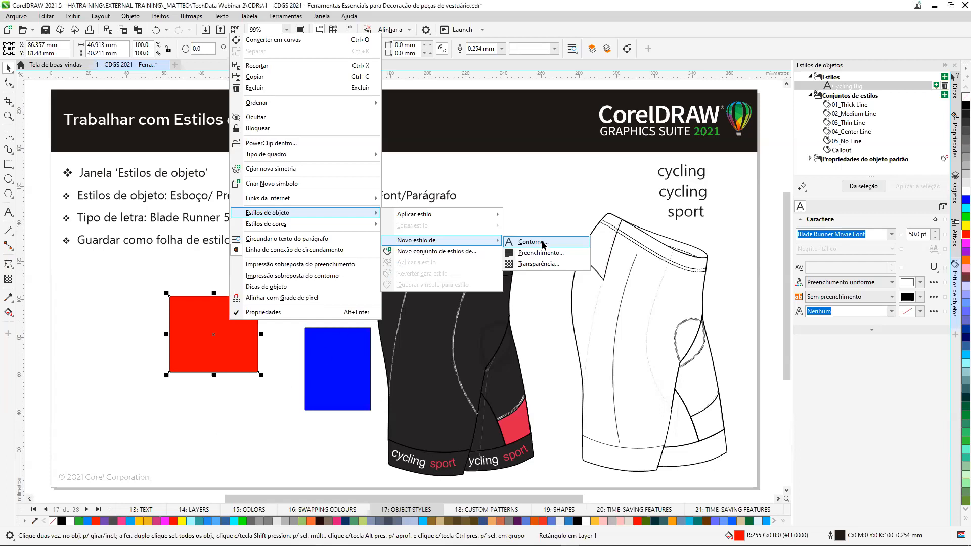
key("Escape")
key("Escape")
key("Escape")
key("Escape")
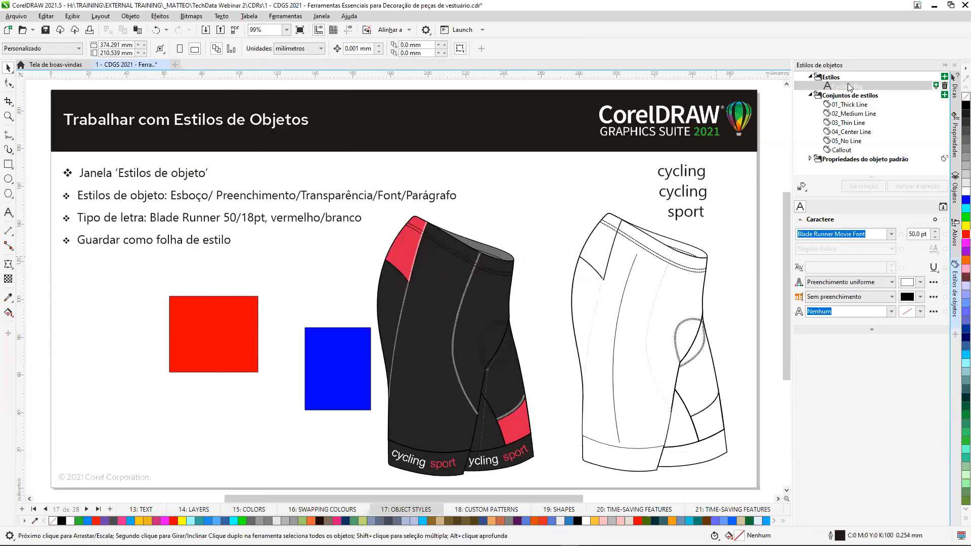
Apply the Cycling Big style to the uppermost cycling text and move it over the blue rectangle.
left_click(676, 175)
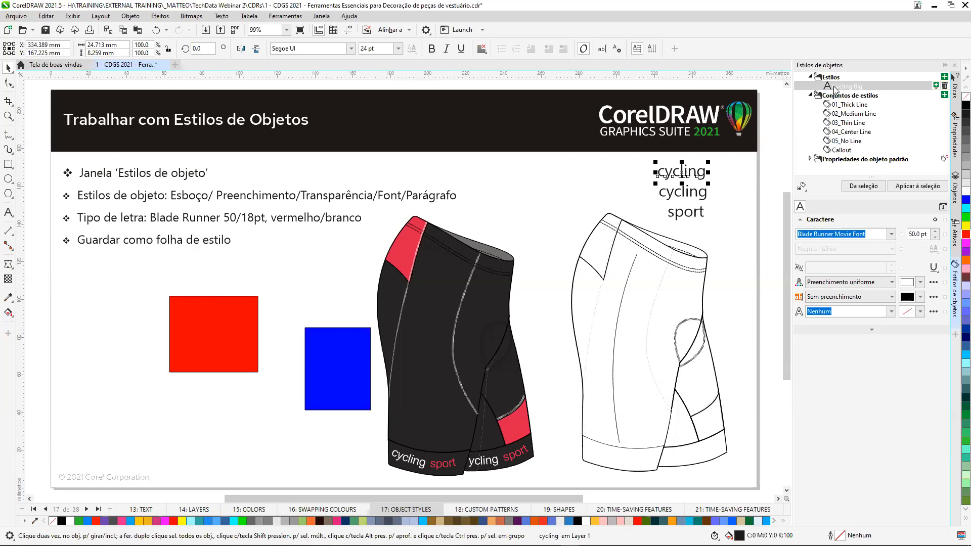
left_click(927, 186)
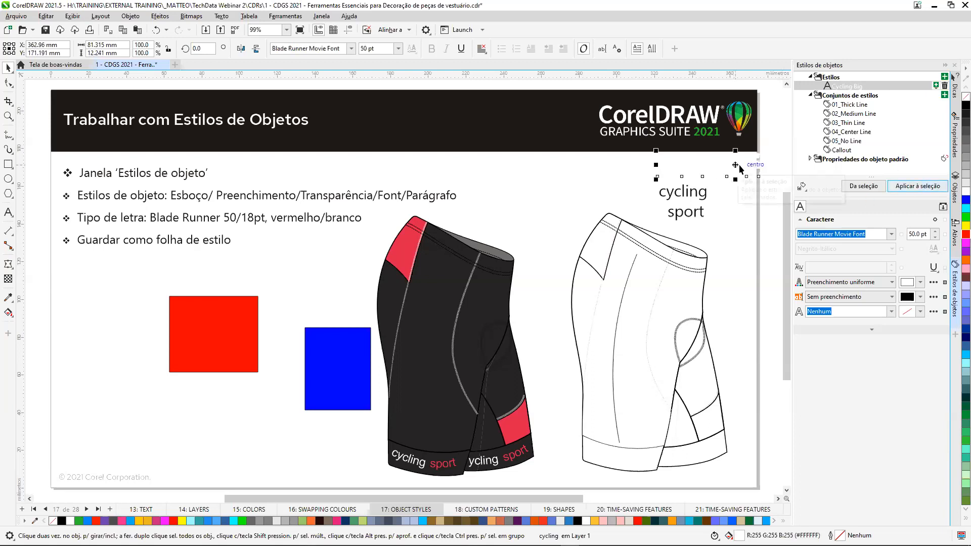
left_click_drag(734, 165, 327, 363)
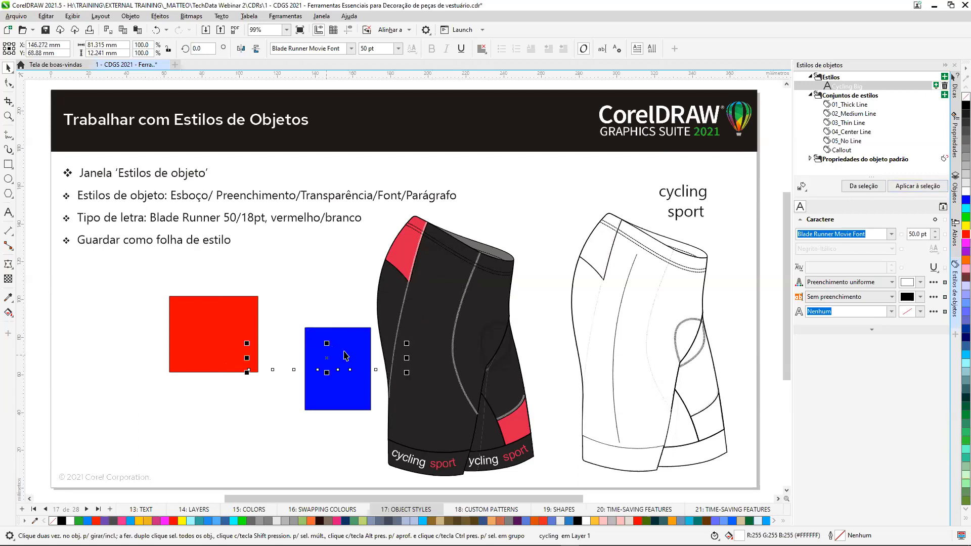
Look at the options for importing and exporting the object style sheet.
left_click(150, 279)
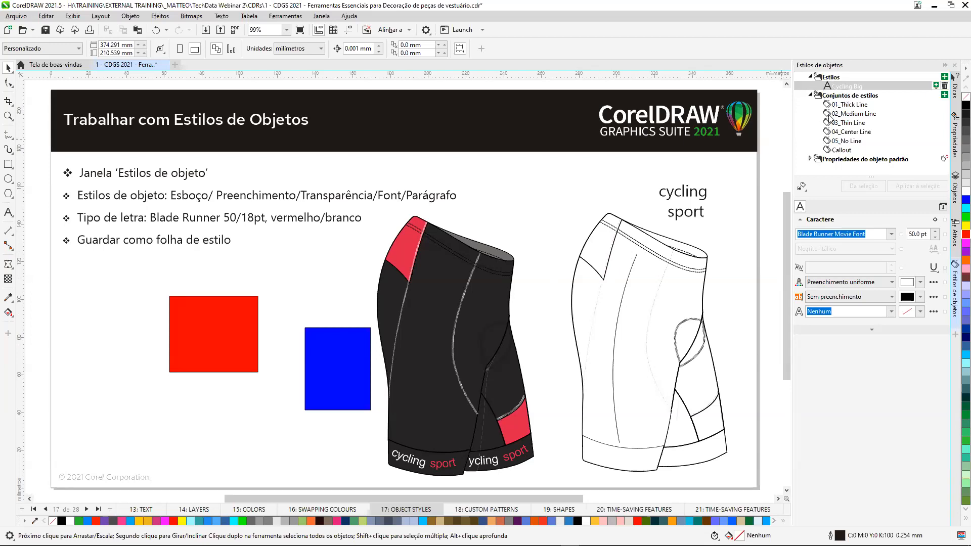
left_click(802, 186)
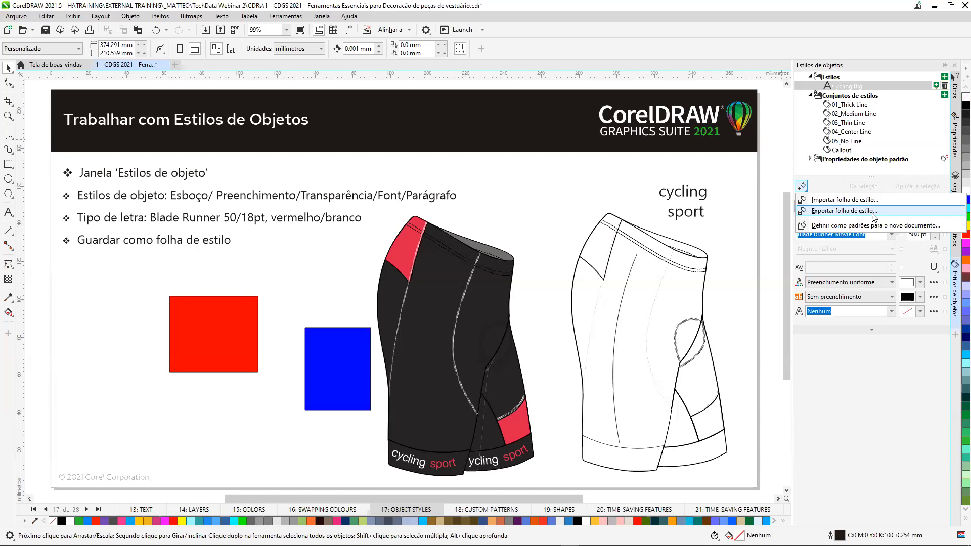
left_click(784, 175)
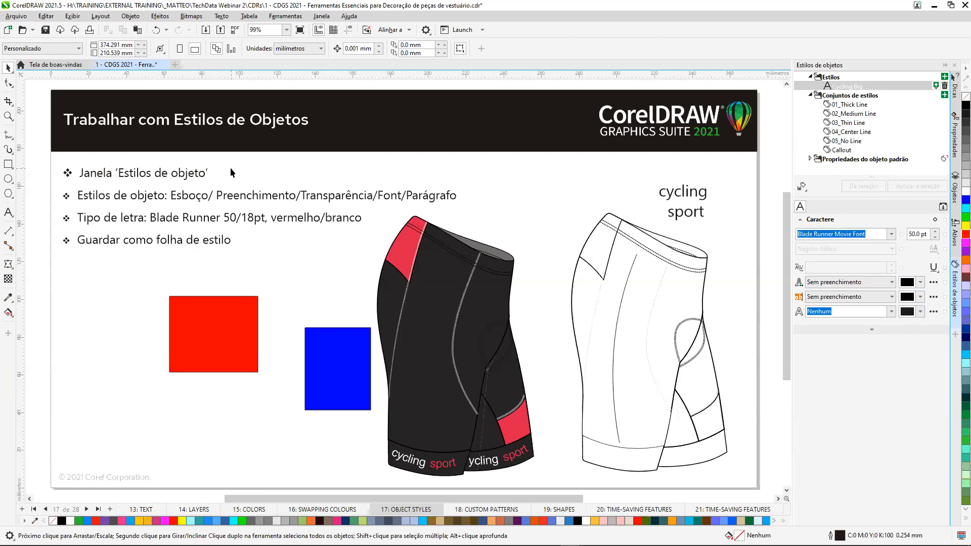
Create a new A4 landscape document with two rectangles, one about 56 x 53 mm filled red and one about 74 x 63 mm filled blue.
left_click(176, 64)
left_click(553, 376)
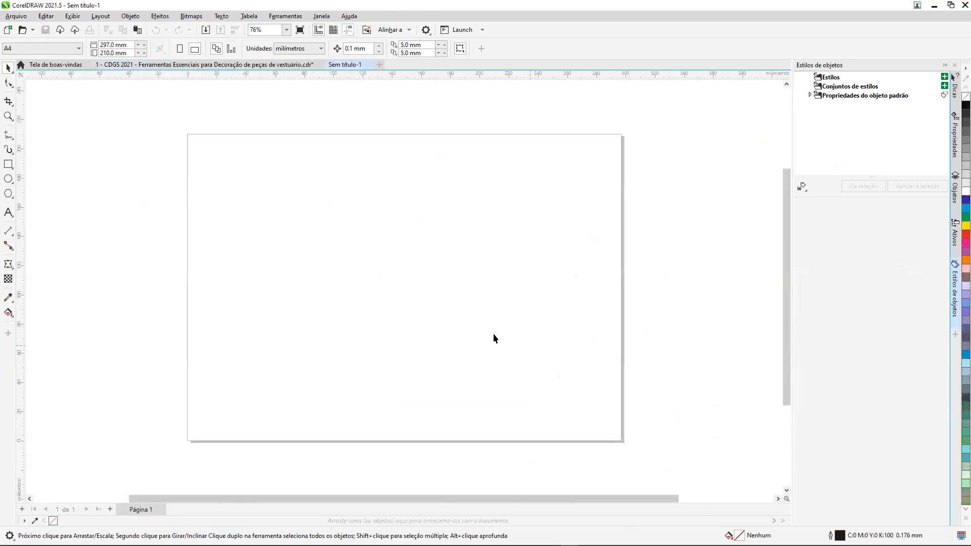
left_click(8, 164)
mouse_move(279, 186)
left_mouse_down()
mouse_move(361, 229)
mouse_move(362, 264)
left_mouse_up()
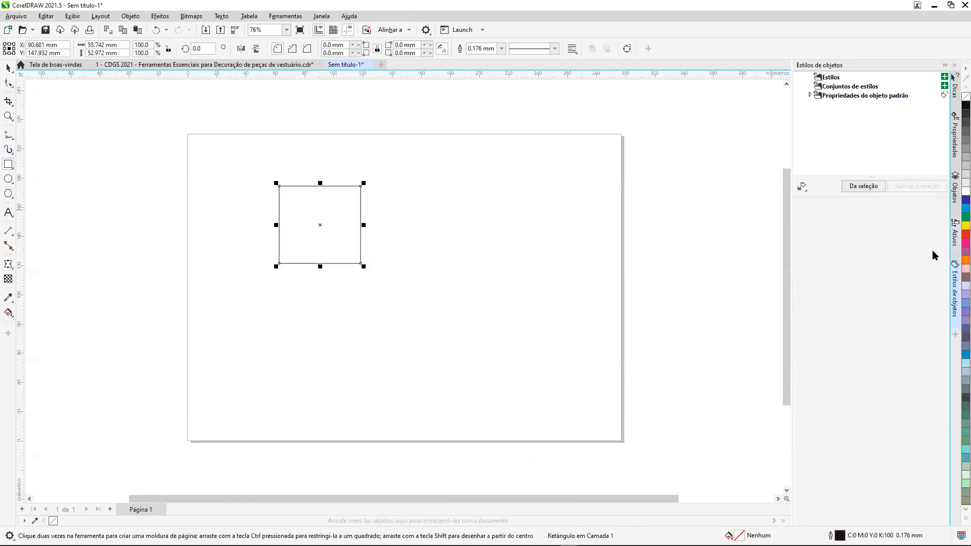
left_click(965, 234)
left_click_drag(465, 252, 574, 344)
left_click(966, 200)
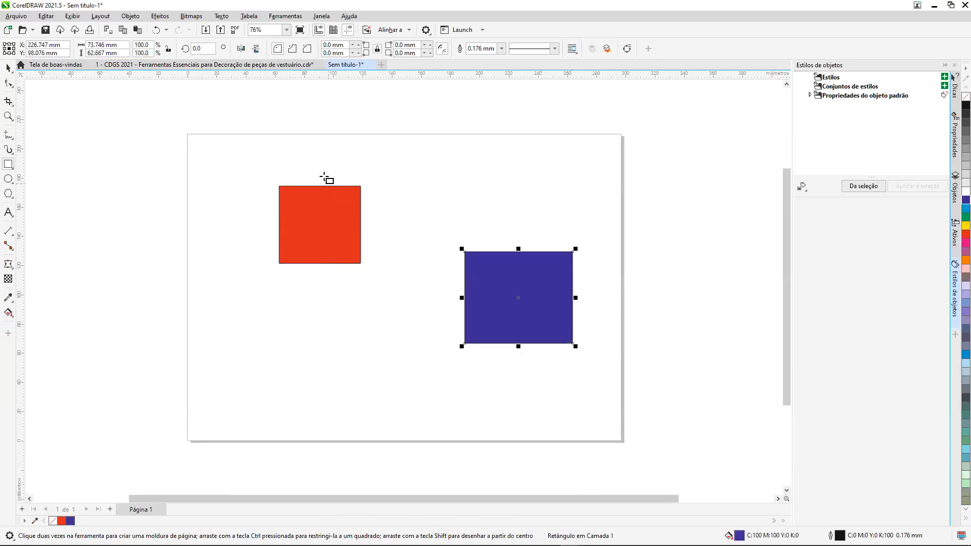
Examine the new object style options for the red rectangle in the untitled document.
left_click(8, 67)
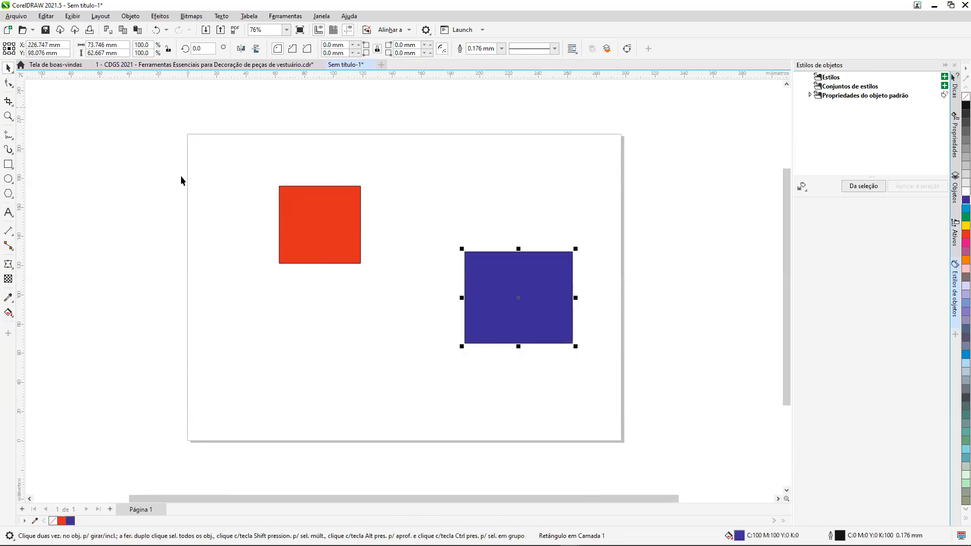
right_click(309, 200)
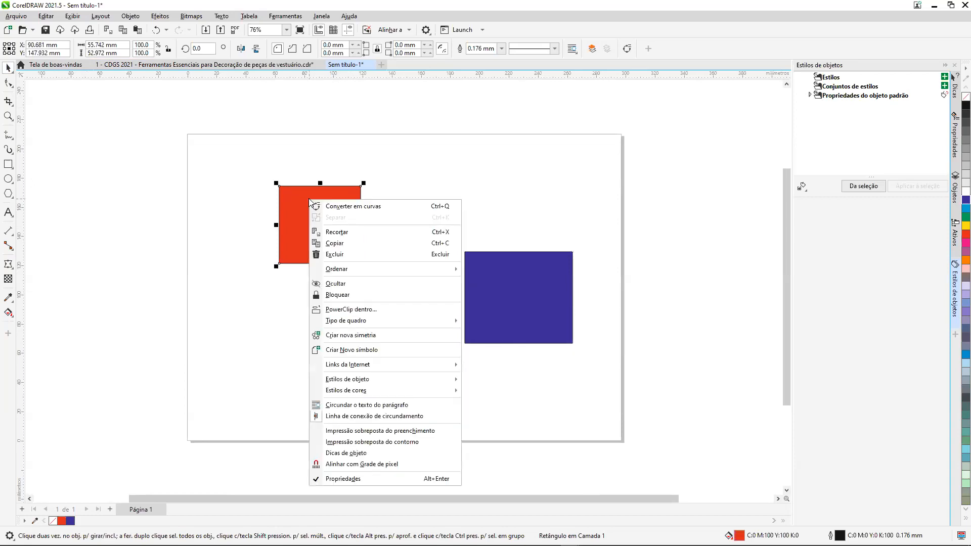
mouse_move(400, 380)
mouse_move(493, 408)
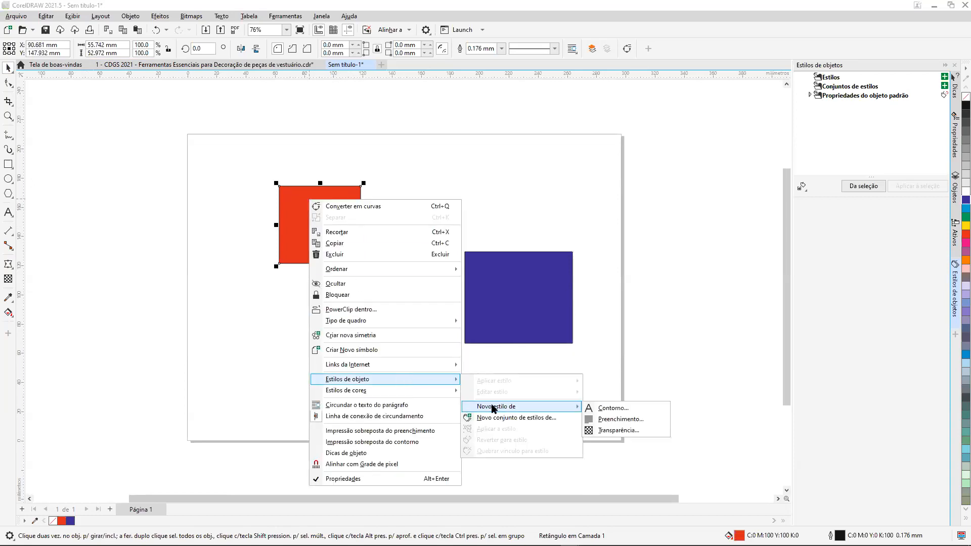
left_click(644, 348)
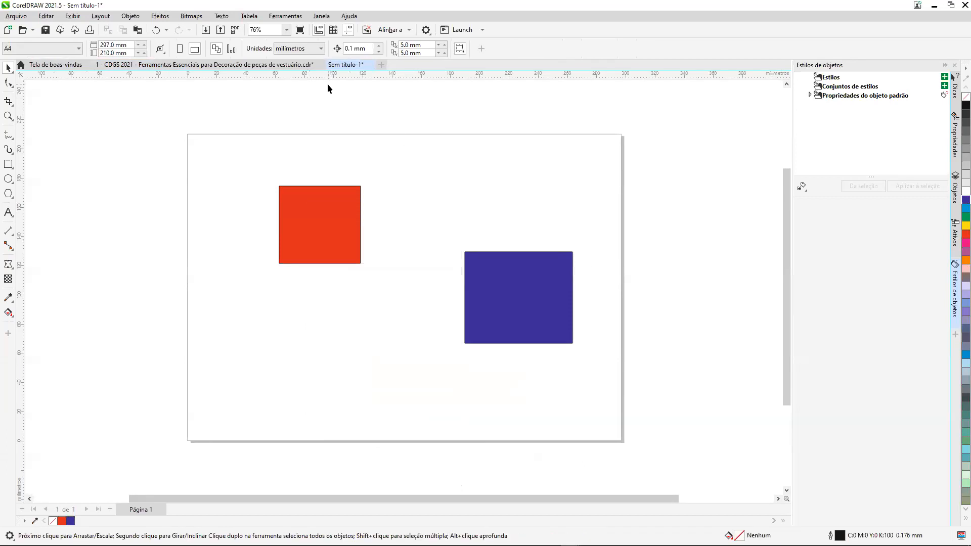
Try to close the untitled document, cancel the save request and switch back to the garment decoration document.
left_click(374, 65)
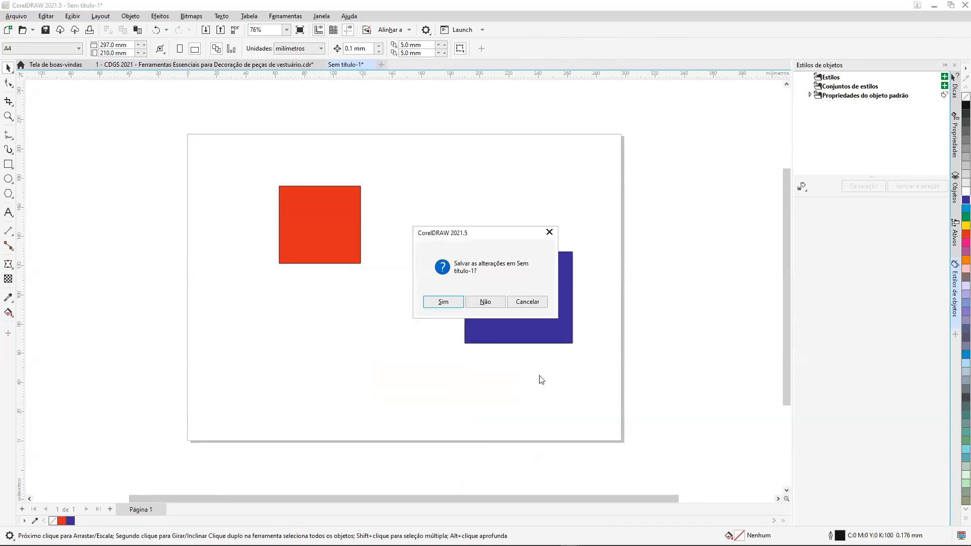
left_click(549, 232)
left_click(287, 65)
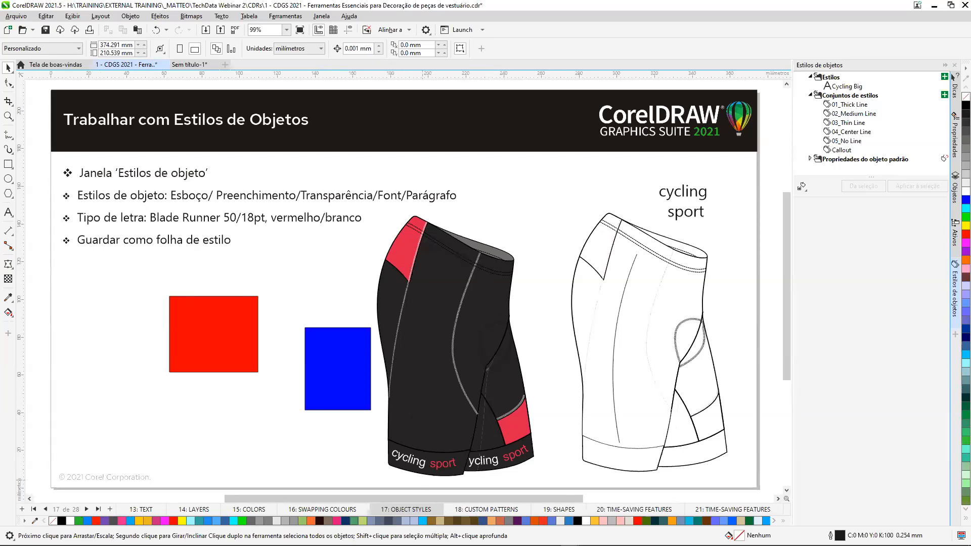
Go to the 18: CUSTOM PATTERNS page and give the empty rectangle below the boot a vector pattern fill.
left_click(87, 511)
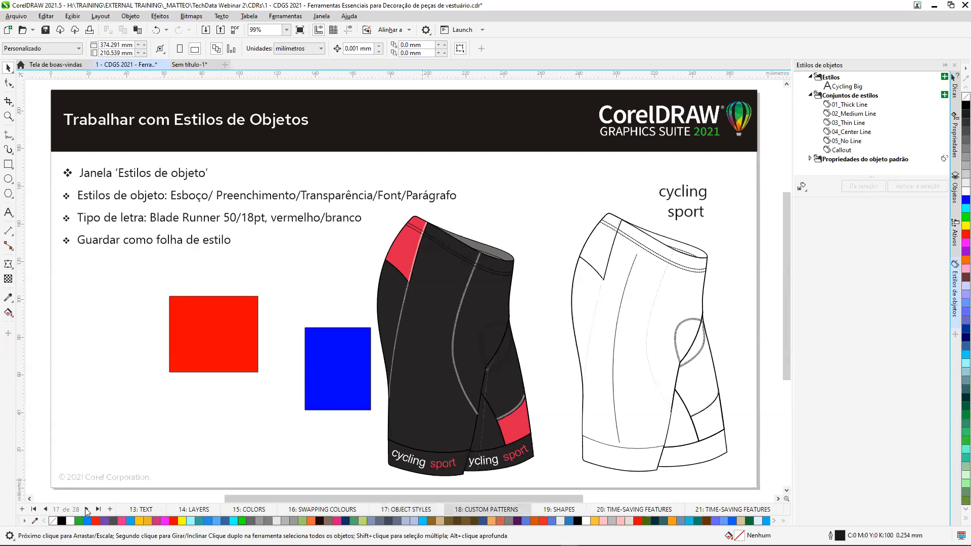
left_click(955, 144)
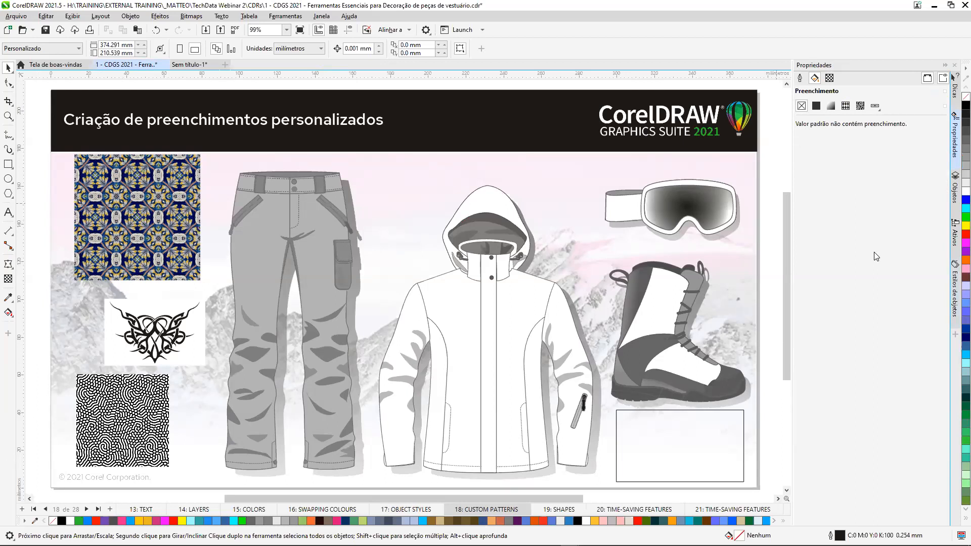
left_click(684, 411)
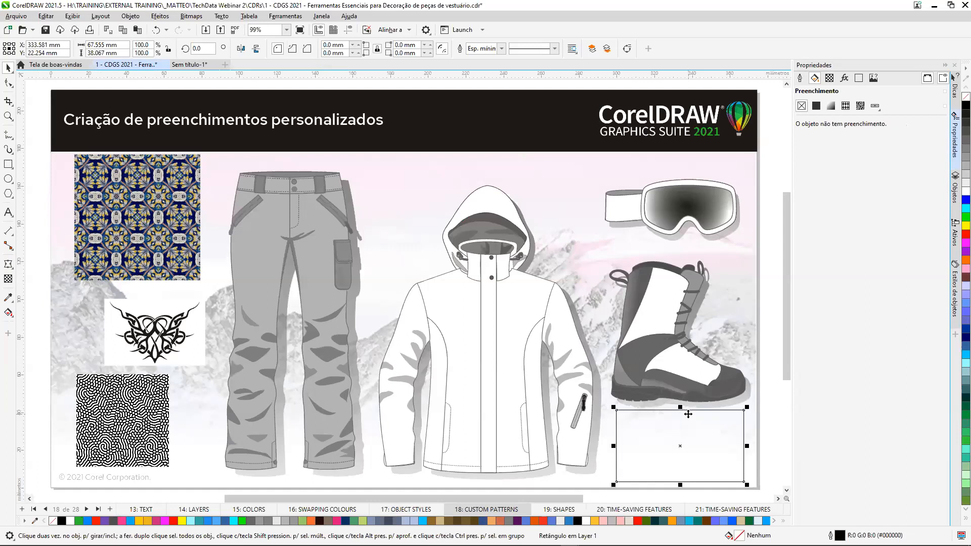
left_click(848, 107)
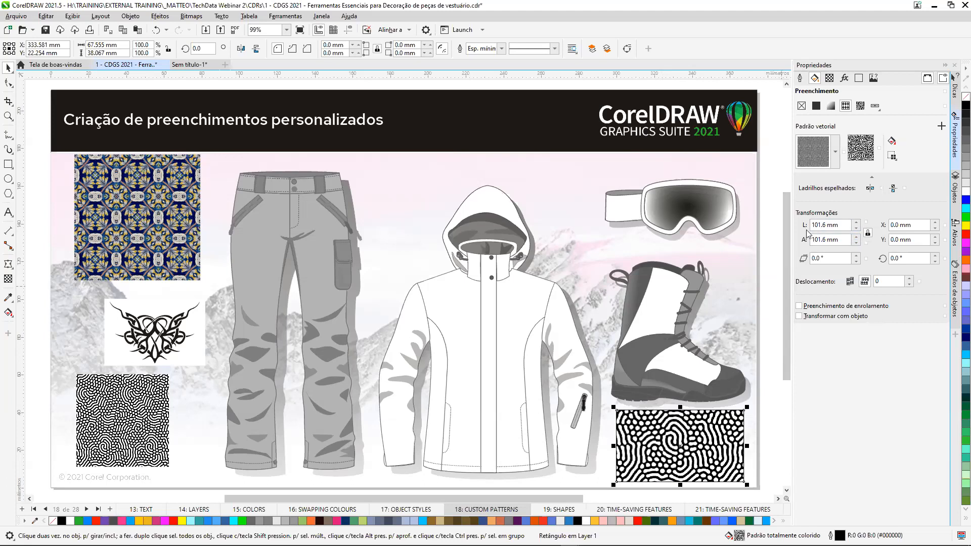
Replace the rectangle's pattern with a new source from the document, framing the black tribal motif between the two pattern swatches.
left_click(896, 160)
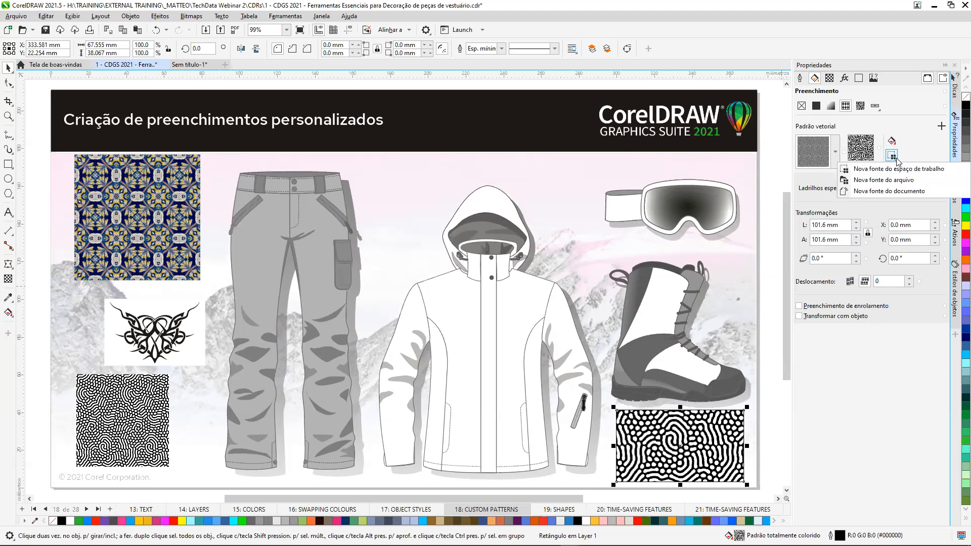
left_click(871, 195)
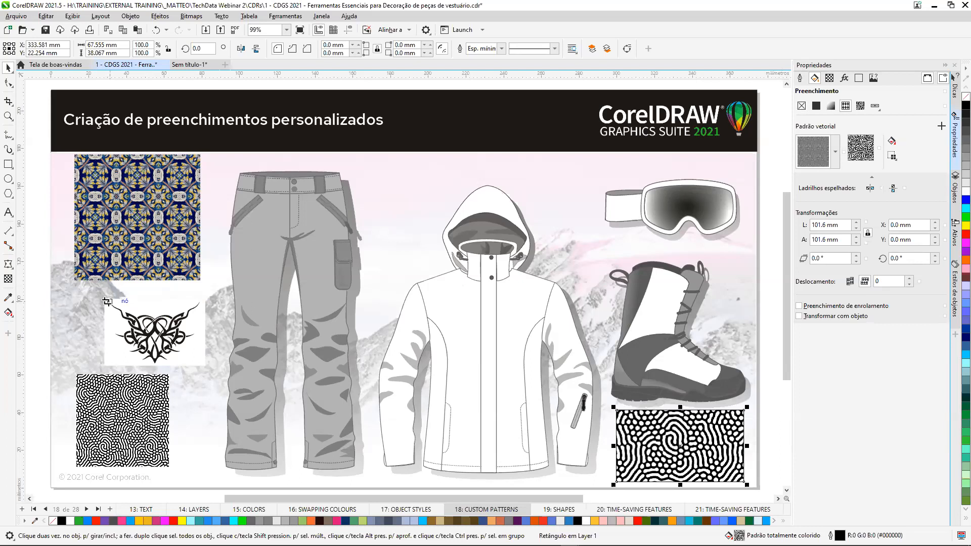
left_click_drag(110, 302, 202, 367)
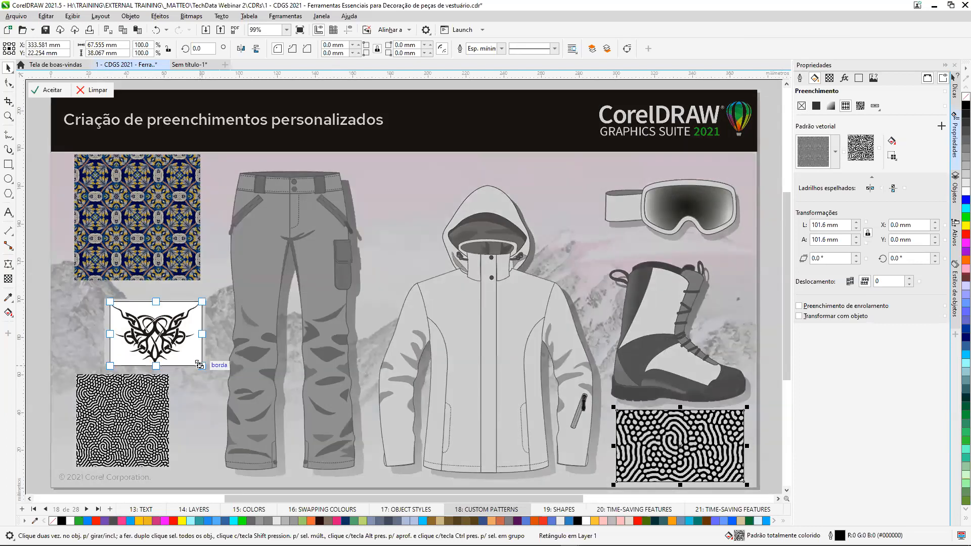
left_click(52, 91)
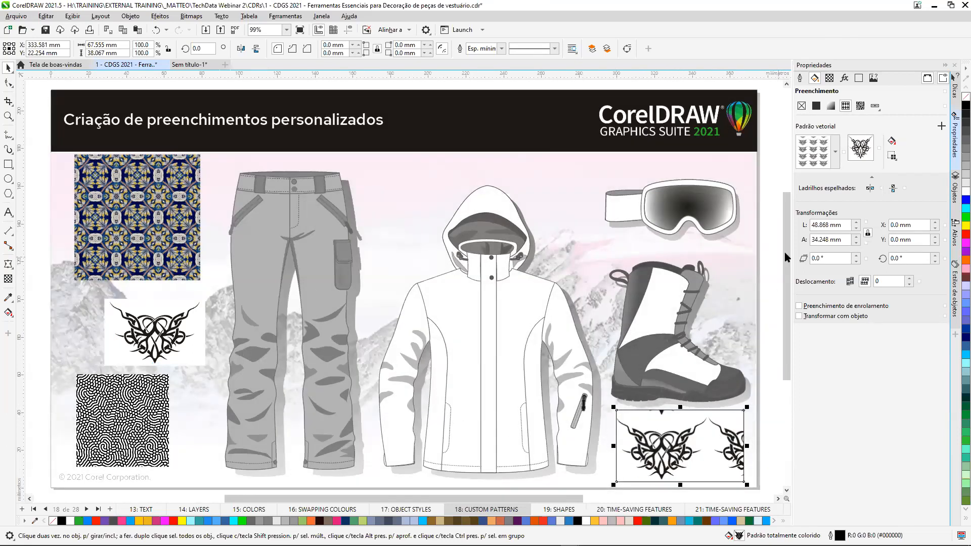
Set the width of the rectangle's pattern tile to 20 mm.
left_click_drag(831, 225, 815, 225)
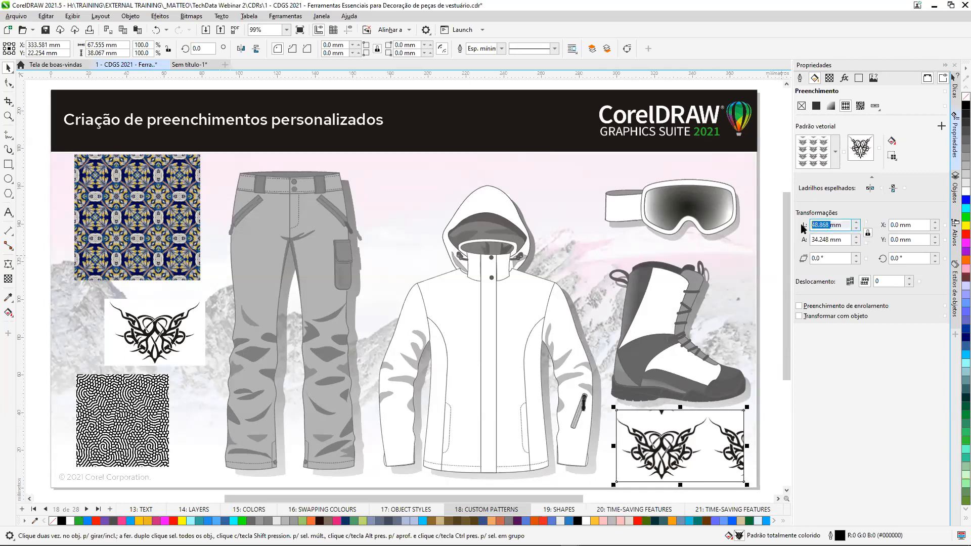
type("20")
left_click(817, 240)
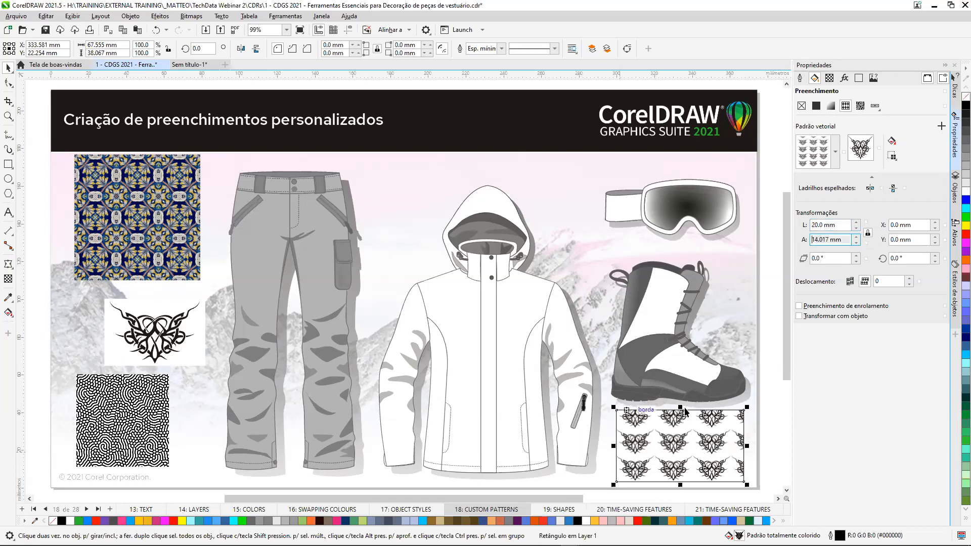
Save the tribal vector pattern as a custom fill titled Celtic in the Decorativos category.
left_click(836, 153)
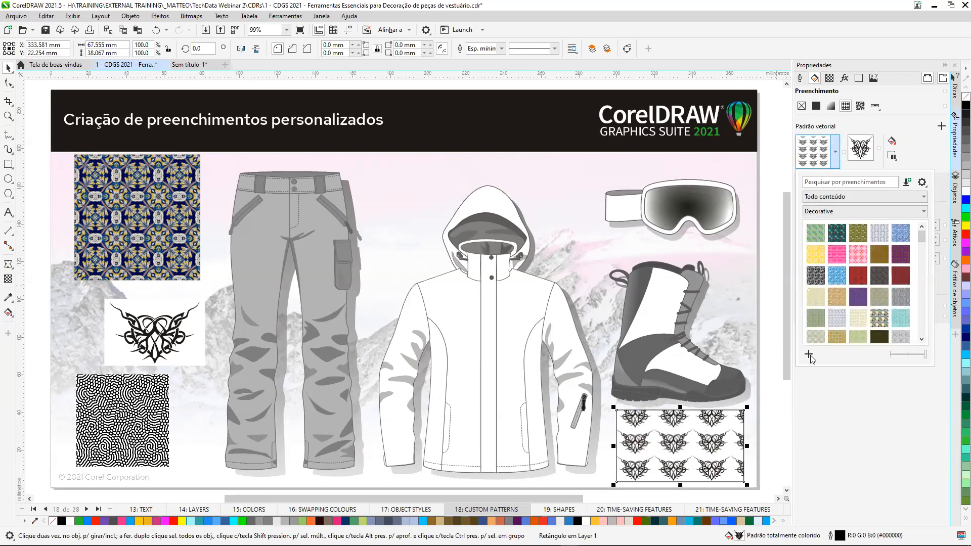
left_click(809, 355)
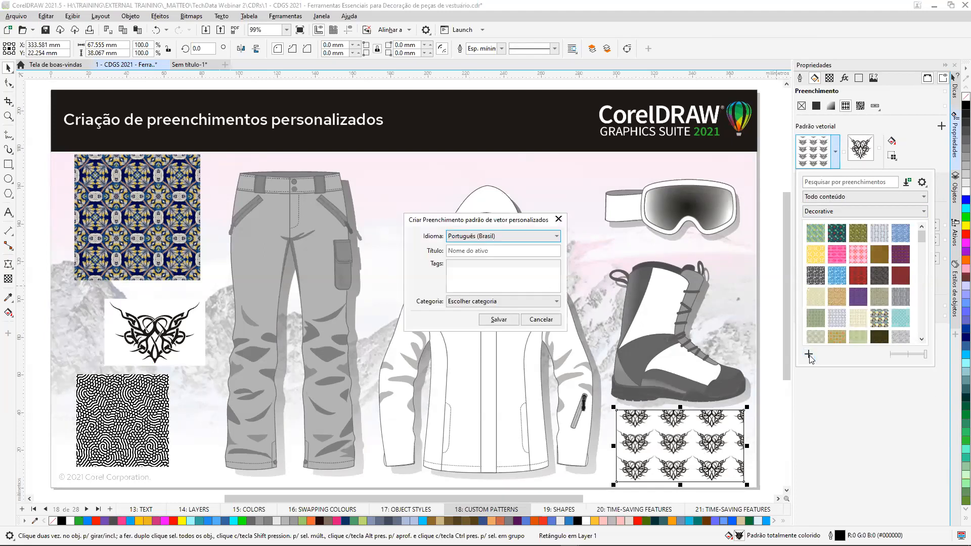
left_click(495, 251)
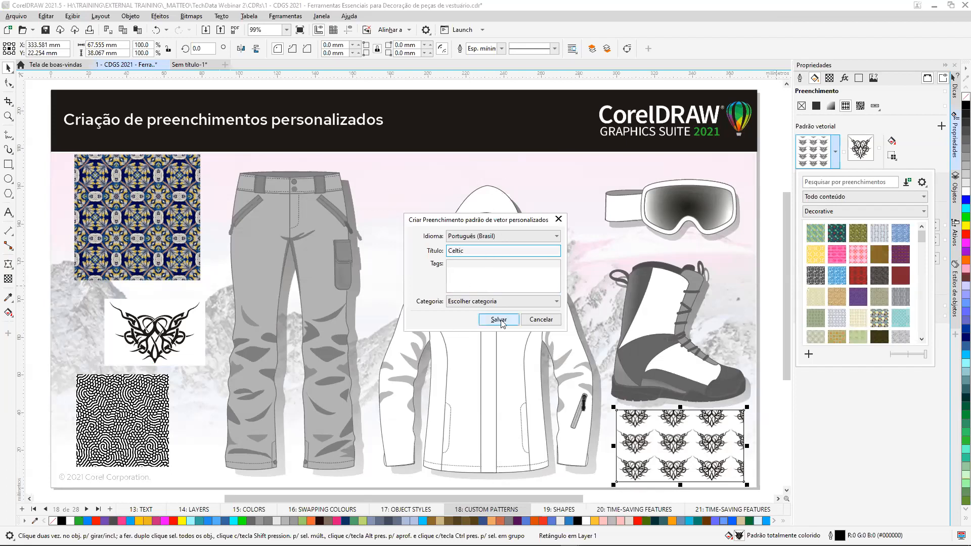
left_click(556, 303)
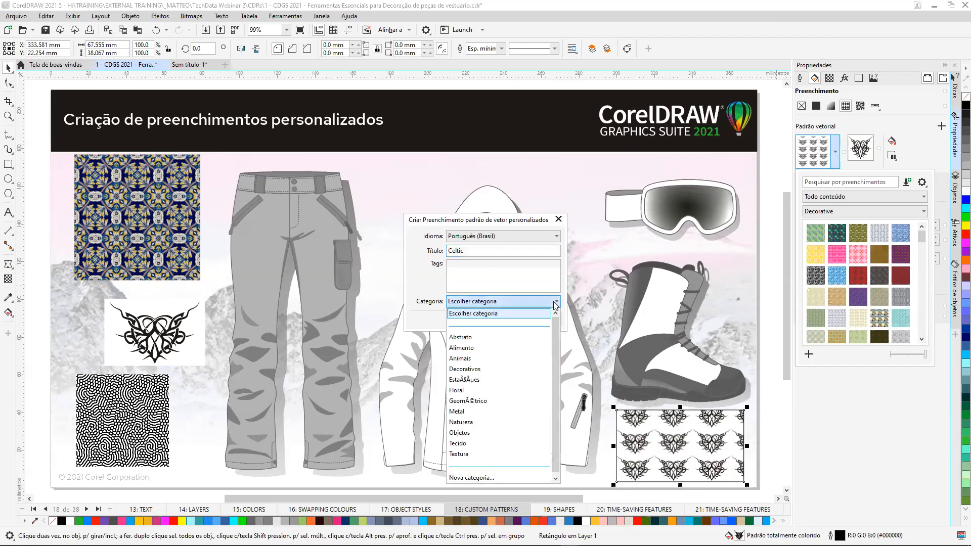
left_click(478, 370)
left_click(498, 320)
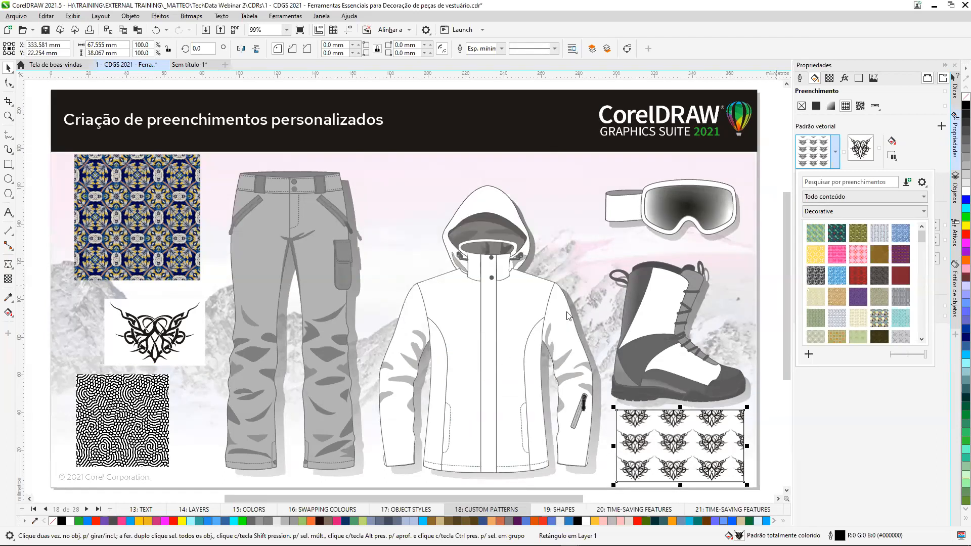
Browse the Decorative vector fills, try the floral and grey patterns on the rectangle, and reapply the saved tribal fill.
left_click(558, 285)
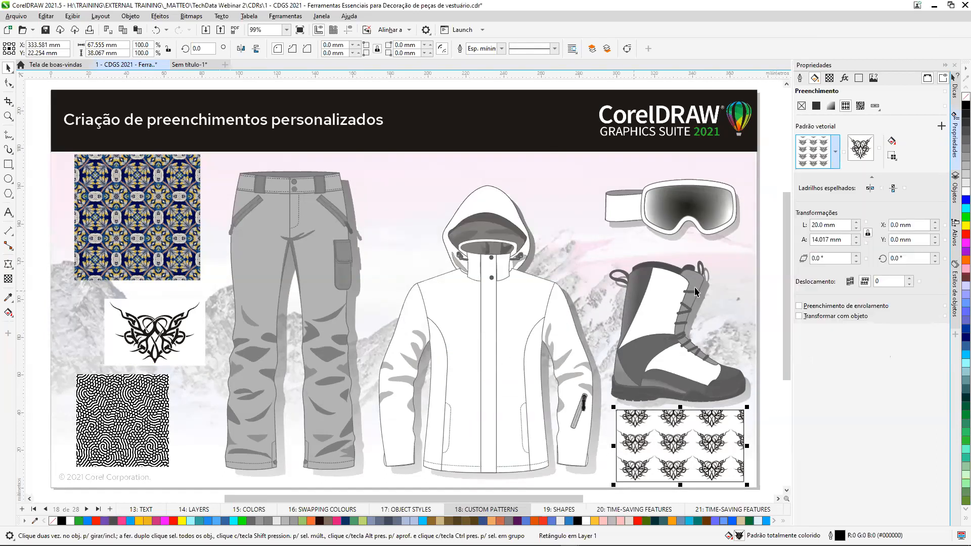
left_click(838, 153)
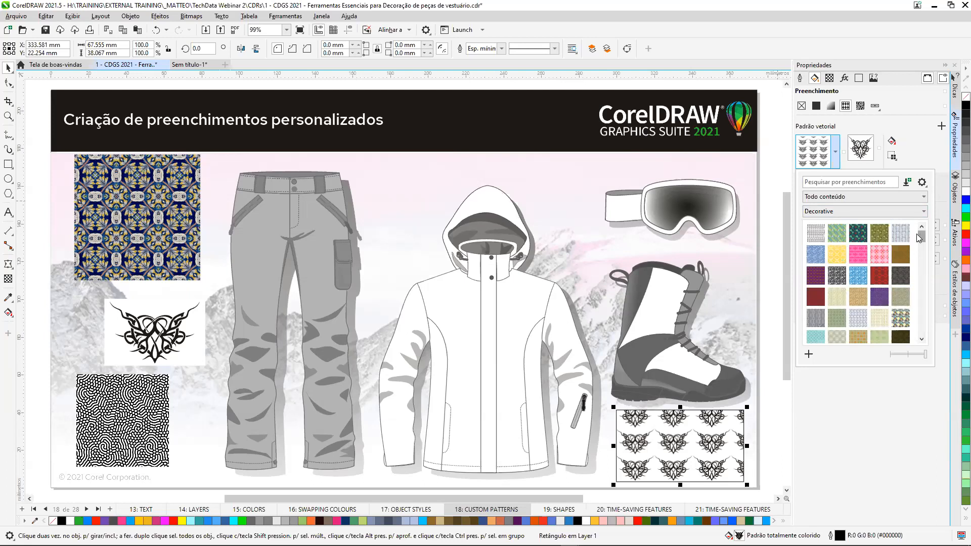
left_click(901, 233)
left_click_drag(922, 239, 926, 272)
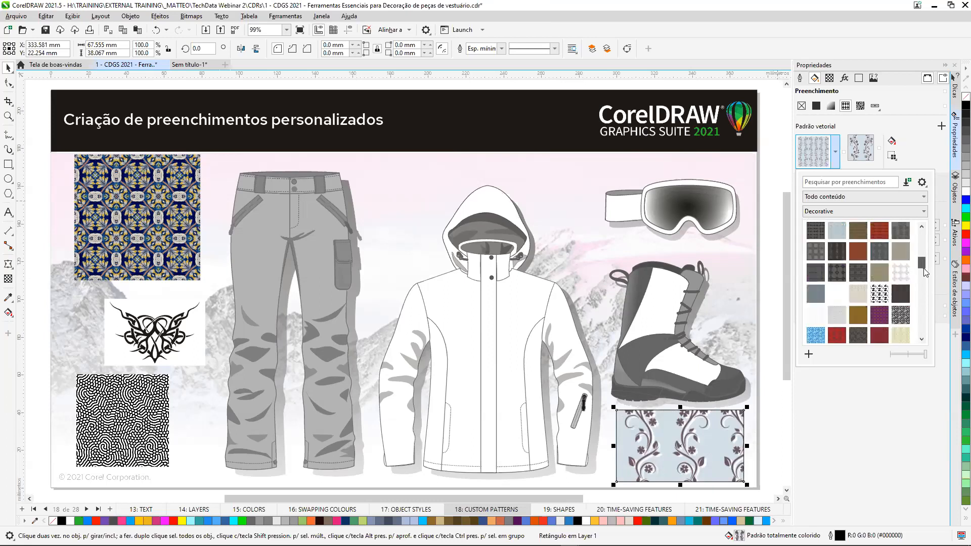
scroll(925, 270, "down", 5)
left_click_drag(922, 317, 925, 339)
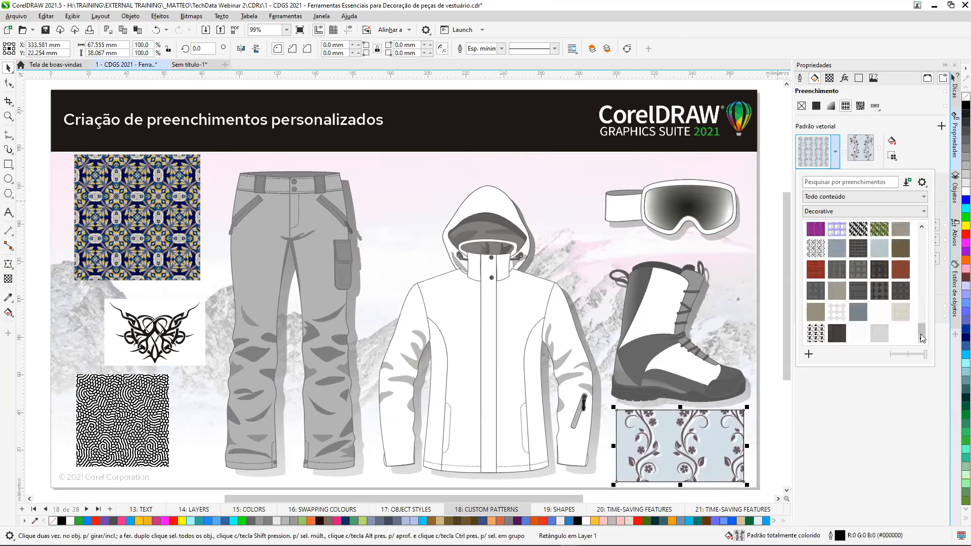
left_click(879, 334)
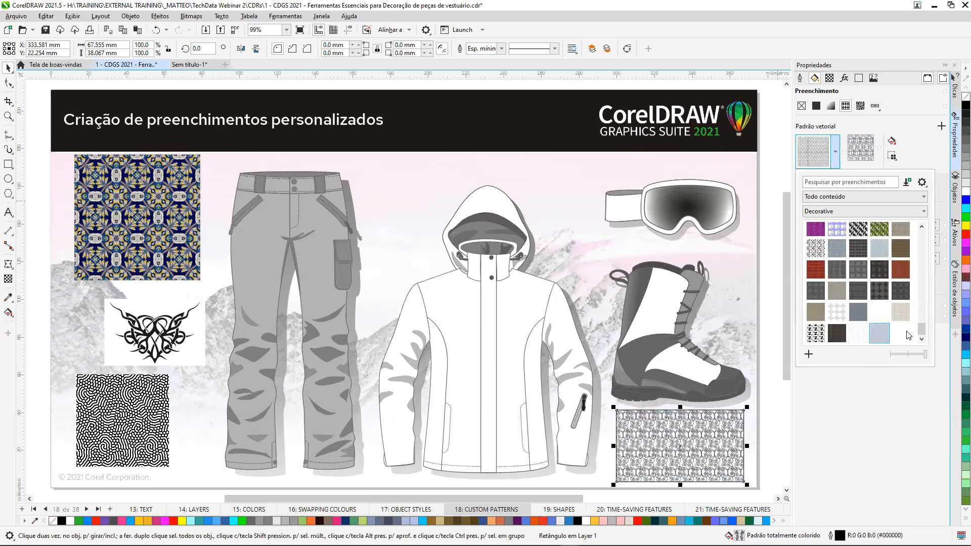
left_click_drag(923, 329, 924, 231)
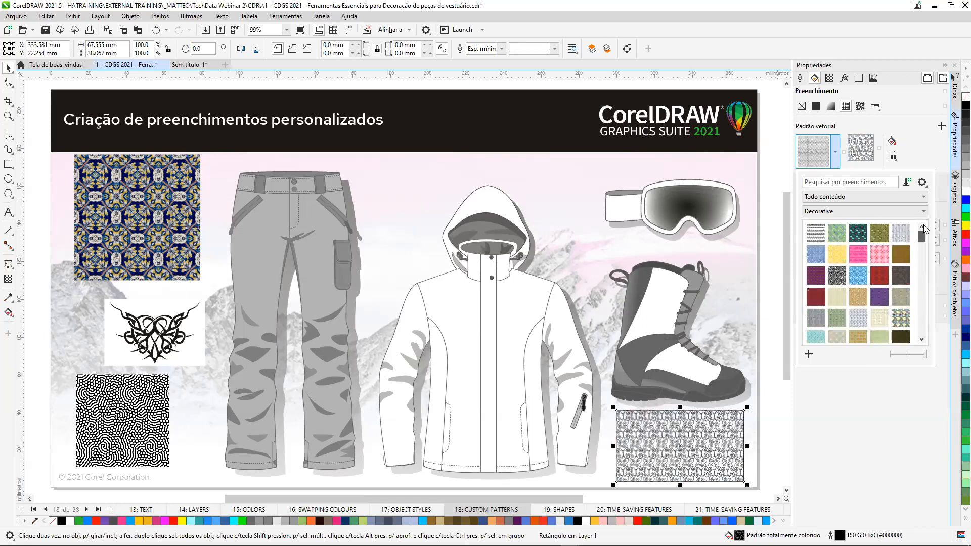
left_click(816, 233)
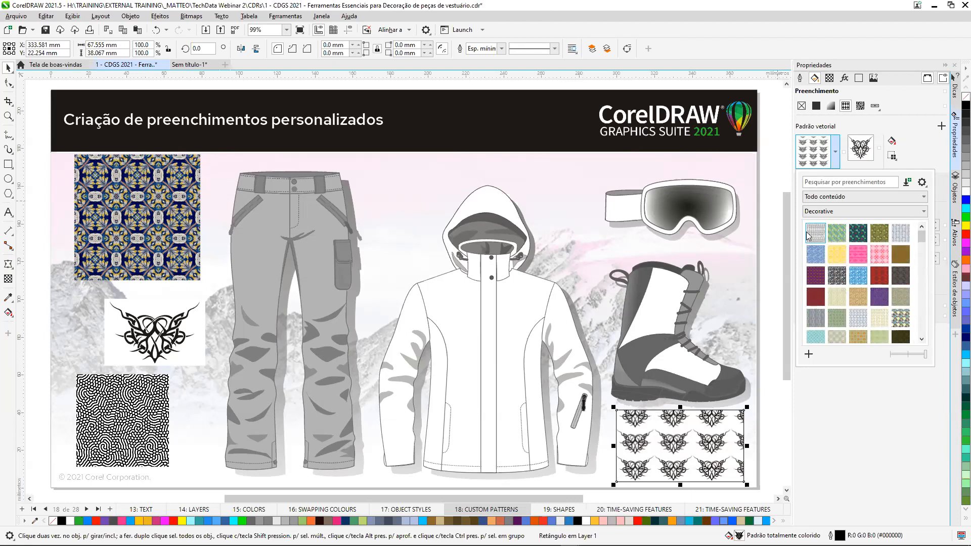
left_click(883, 426)
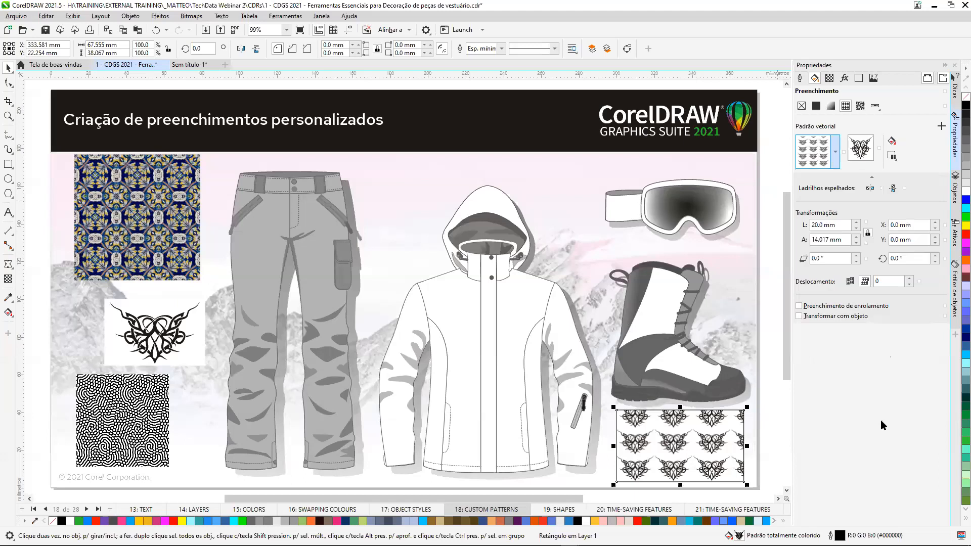
Give the rectangle a bitmap pattern fill sourced from the document, framing the blue and yellow tile artwork and converting it in 24-bit RGB.
left_click(862, 107)
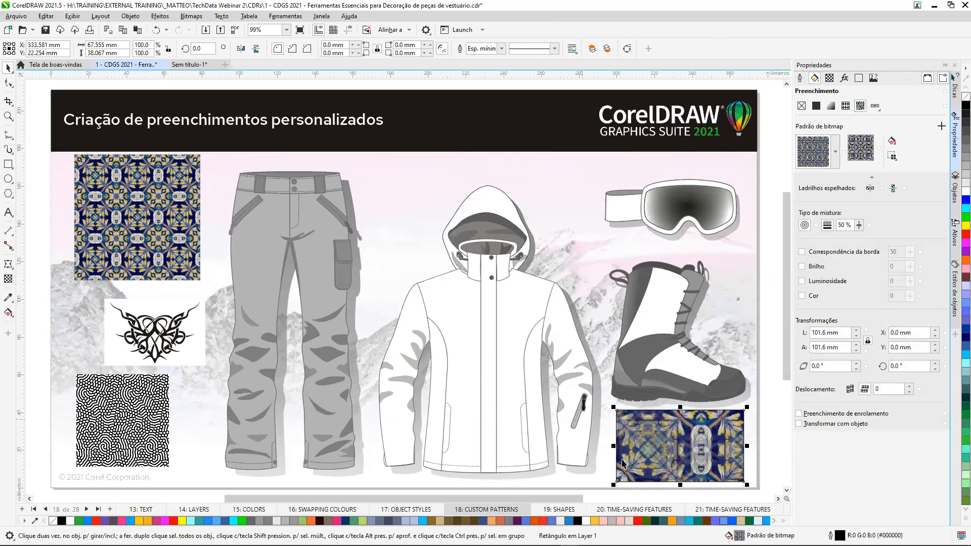
left_click(894, 159)
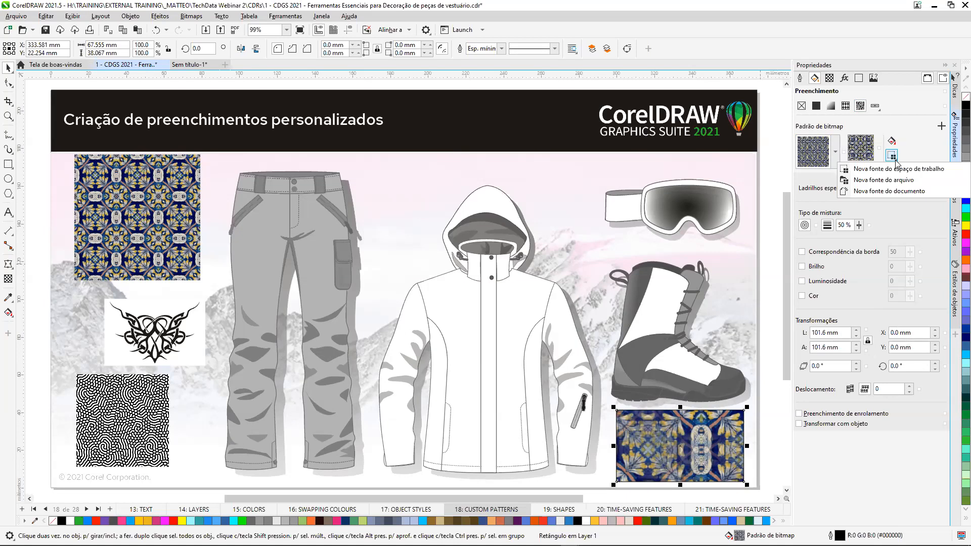
left_click(893, 192)
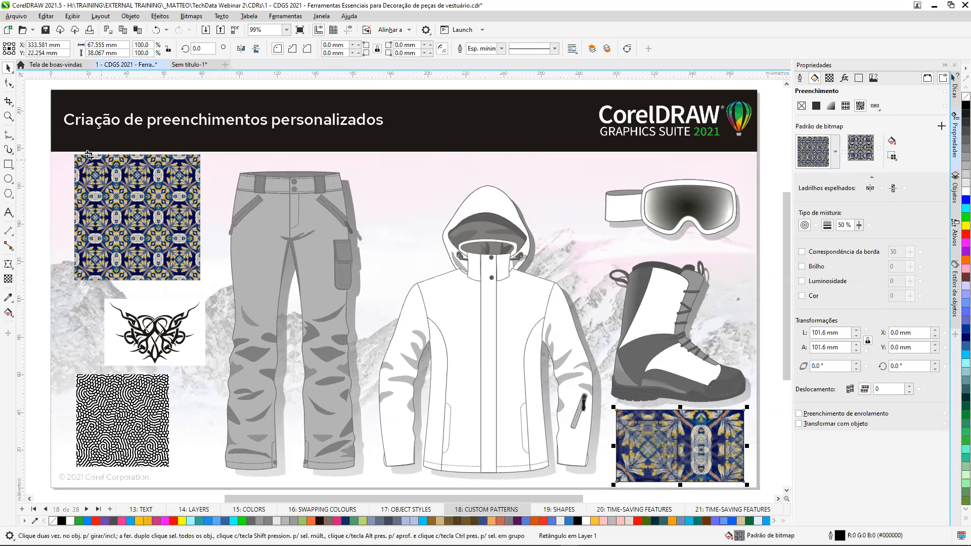
left_click_drag(75, 155, 195, 278)
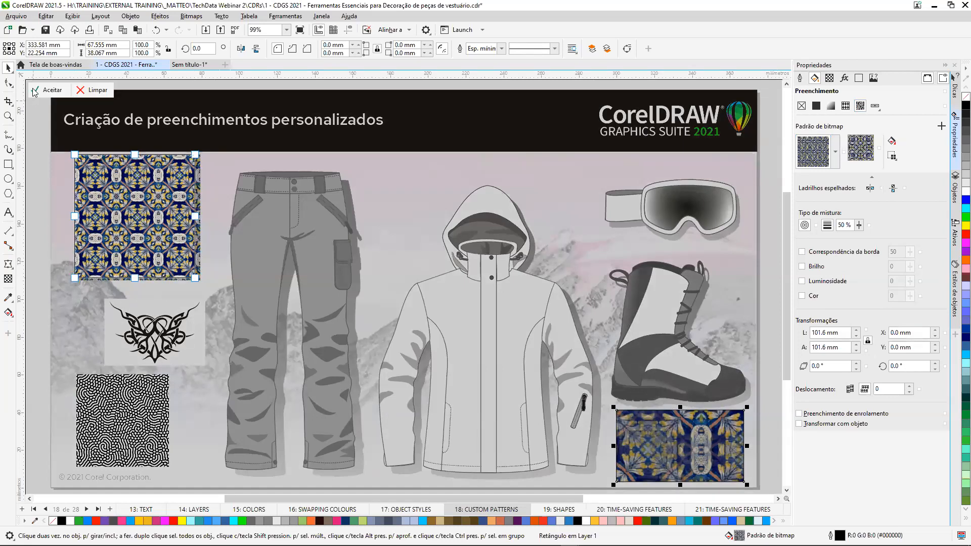
left_click(52, 90)
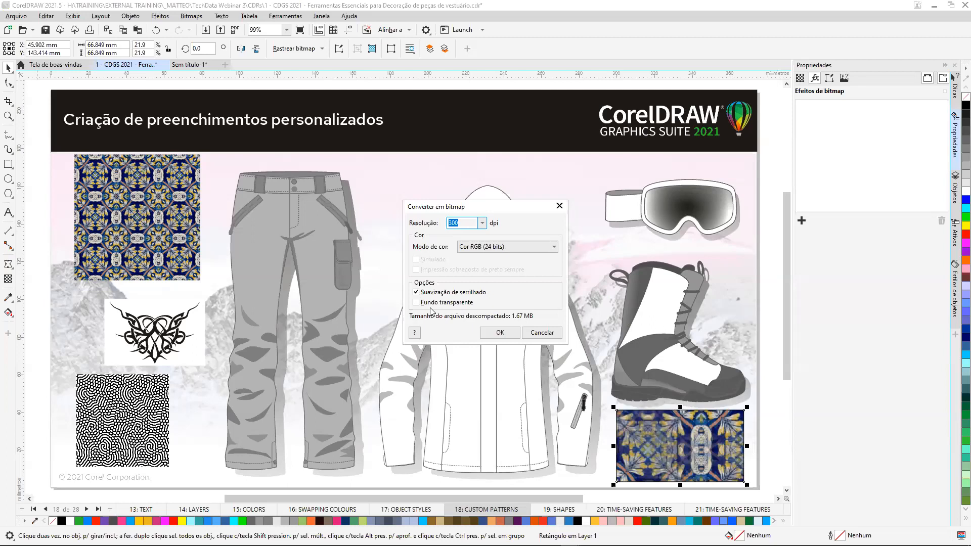
left_click(500, 334)
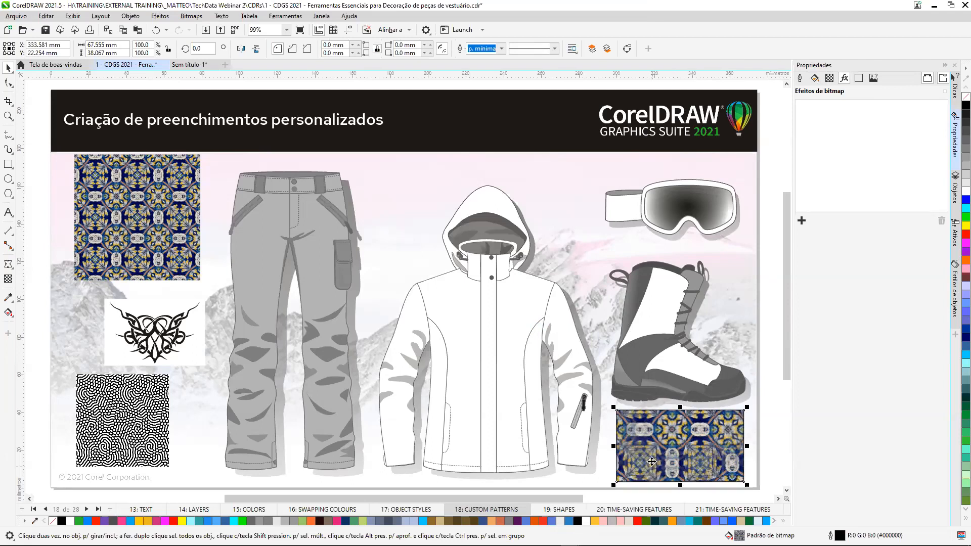
Save the rectangle's bitmap pattern as a custom fill titled William Morris 2 in the Natureza category.
left_click(815, 78)
left_click(835, 154)
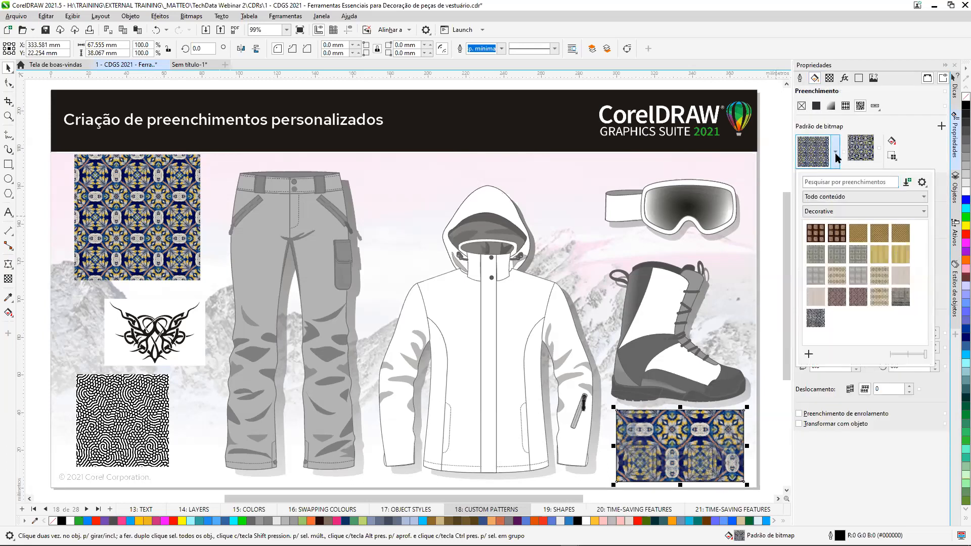
left_click(809, 355)
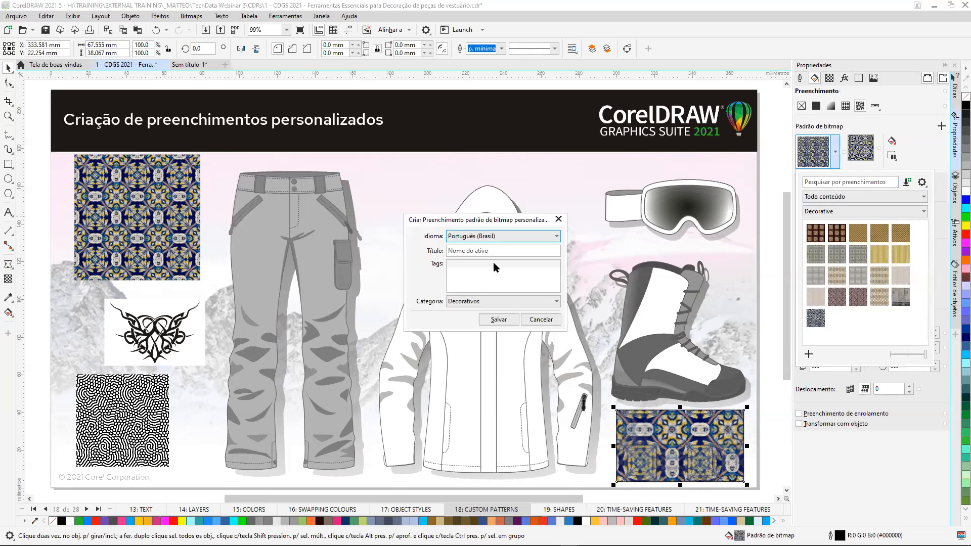
left_click(513, 251)
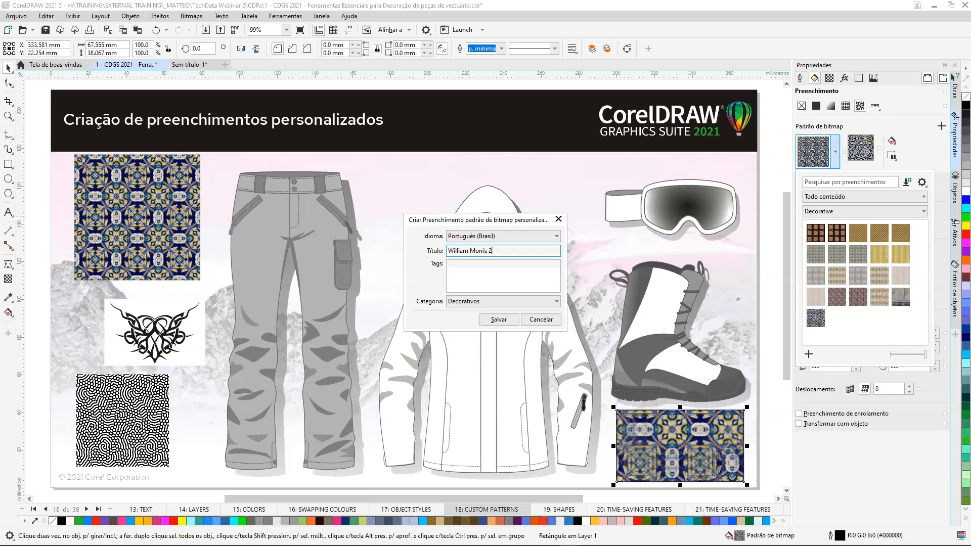
left_click(558, 302)
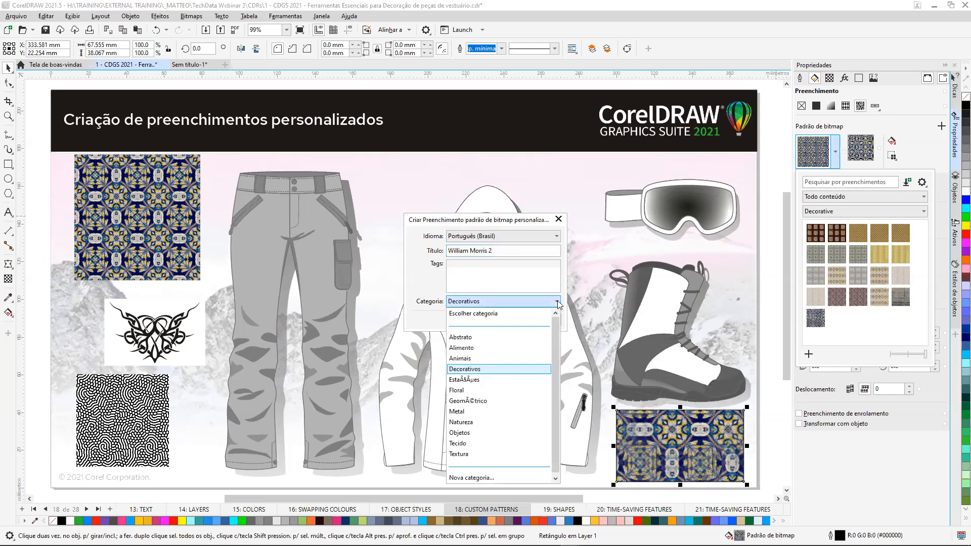
left_click(468, 422)
left_click(499, 320)
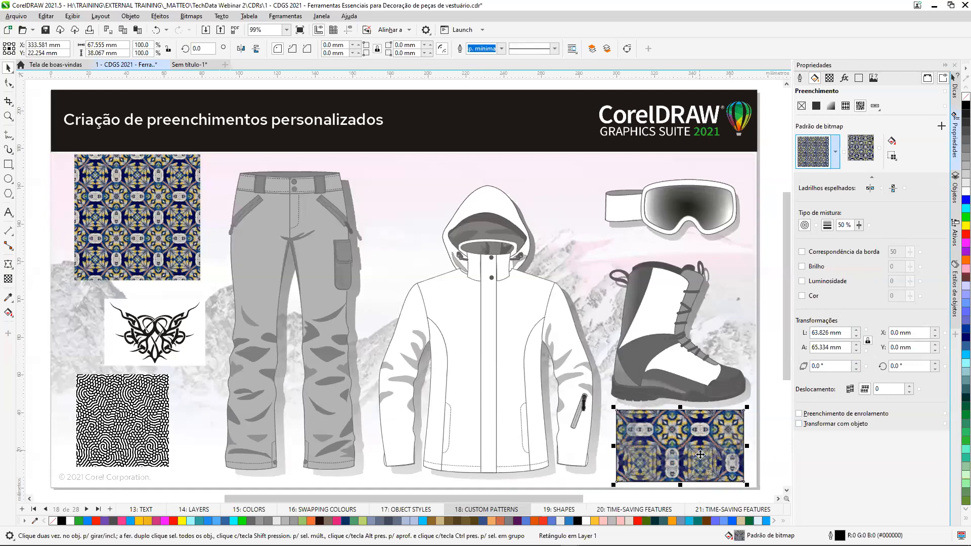
Set the width of the rectangle's bitmap pattern tile to 20 mm.
scroll(699, 452, "up", 4)
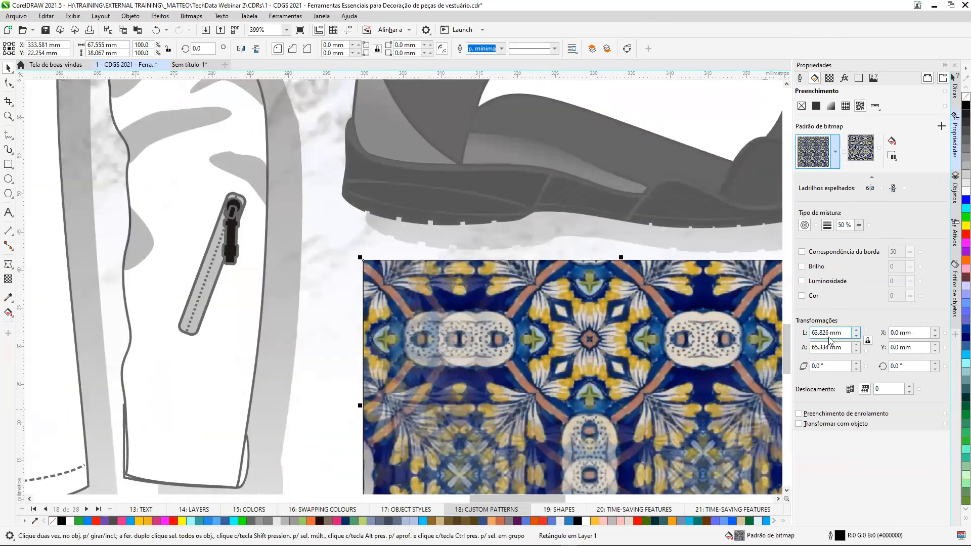
left_click_drag(828, 333, 803, 333)
type("20")
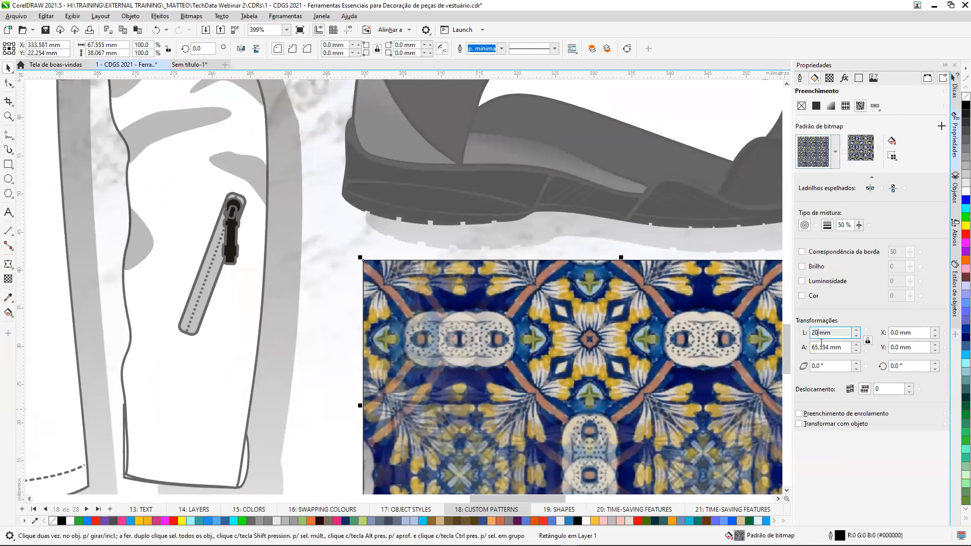
left_click(818, 348)
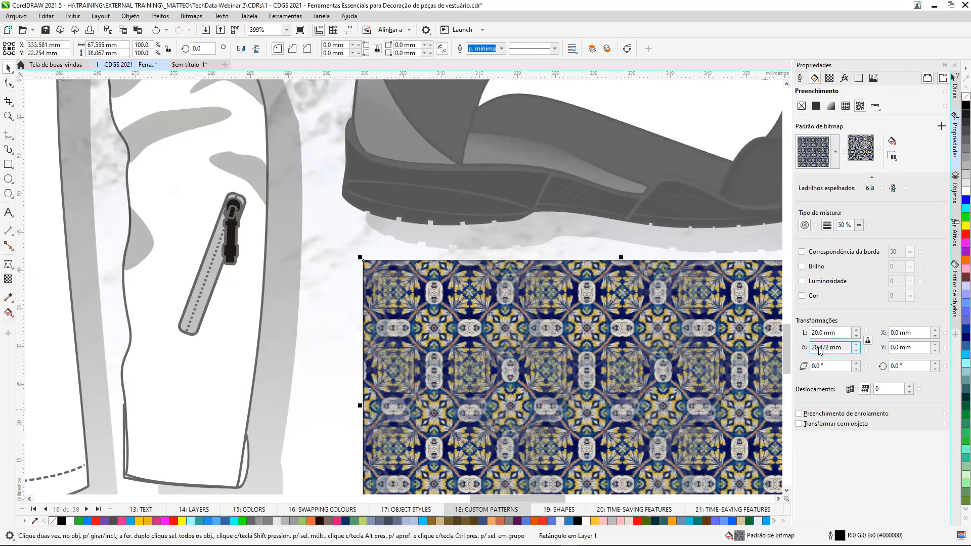
Compare radial and linear blending on the rectangle's bitmap pattern and leave the fill without blending.
left_click(825, 225)
left_click(806, 227)
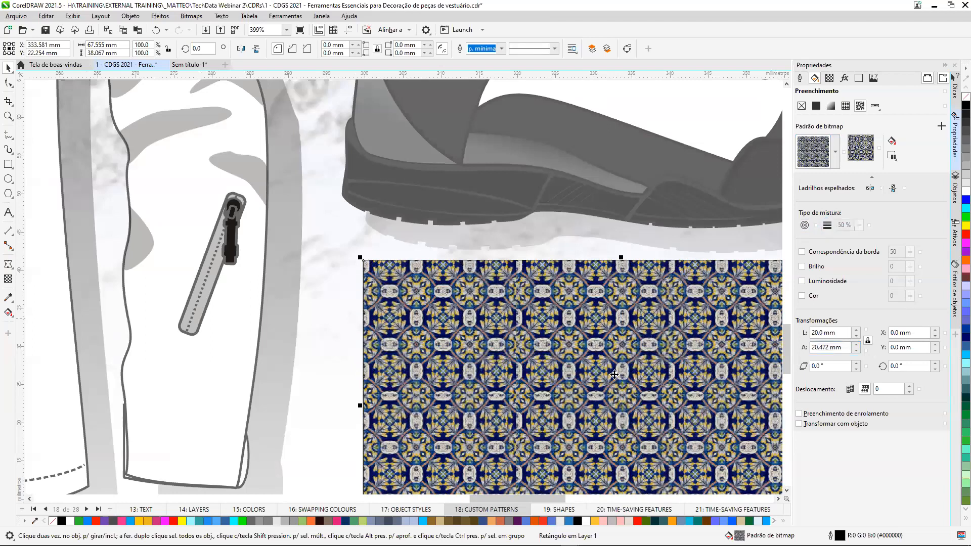
scroll(596, 352, "up", 1)
scroll(595, 352, "up", 2)
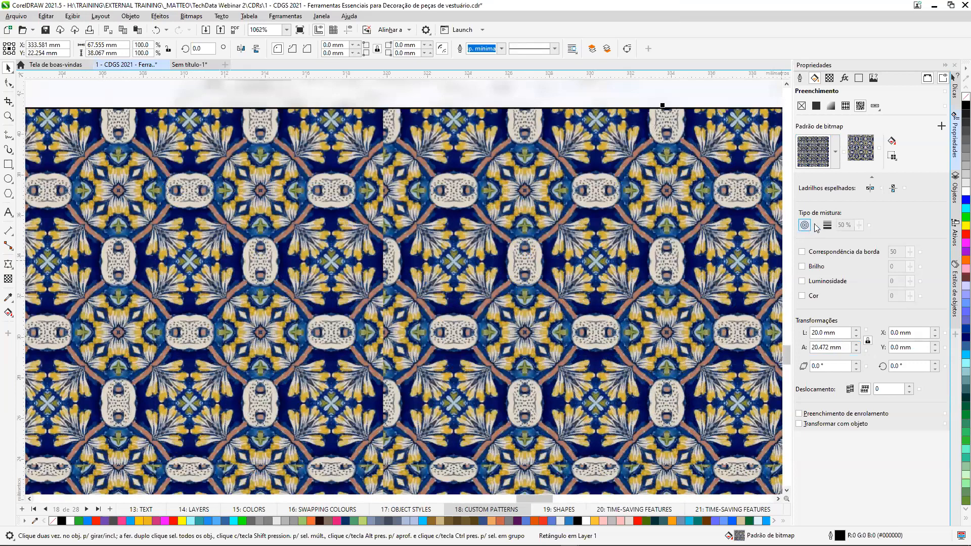
left_click(828, 226)
left_click(805, 225)
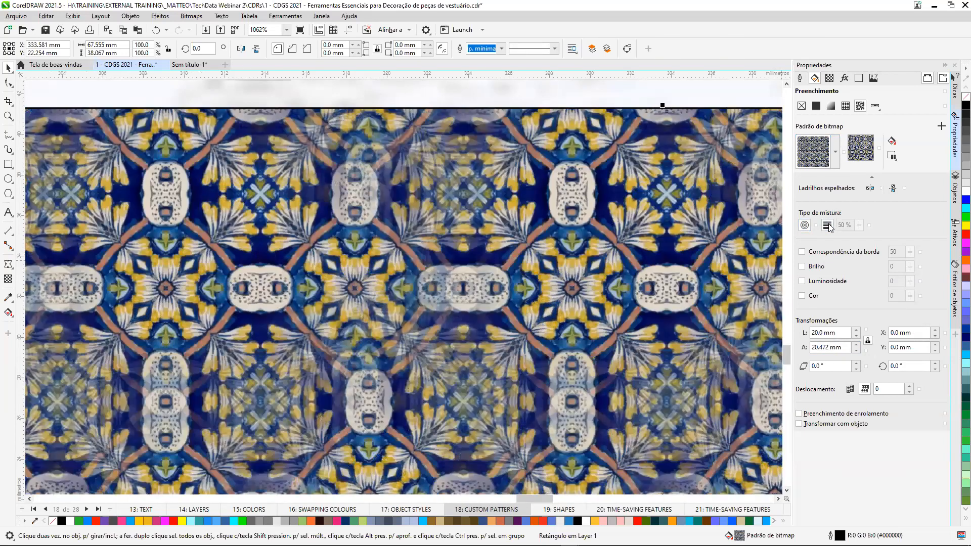
left_click(828, 225)
left_click(827, 226)
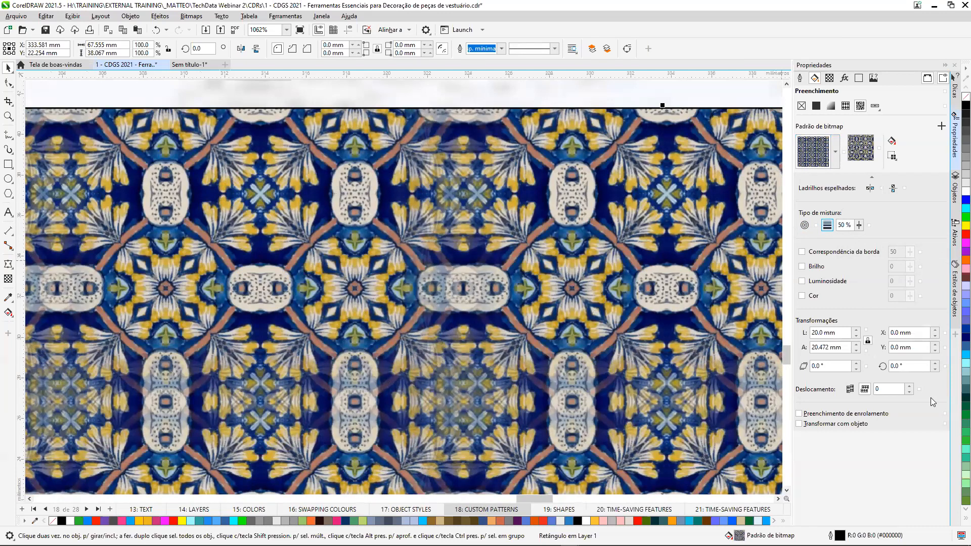
Select the white jacket and give it the tribal vector pattern fill.
scroll(625, 316, "down", 8)
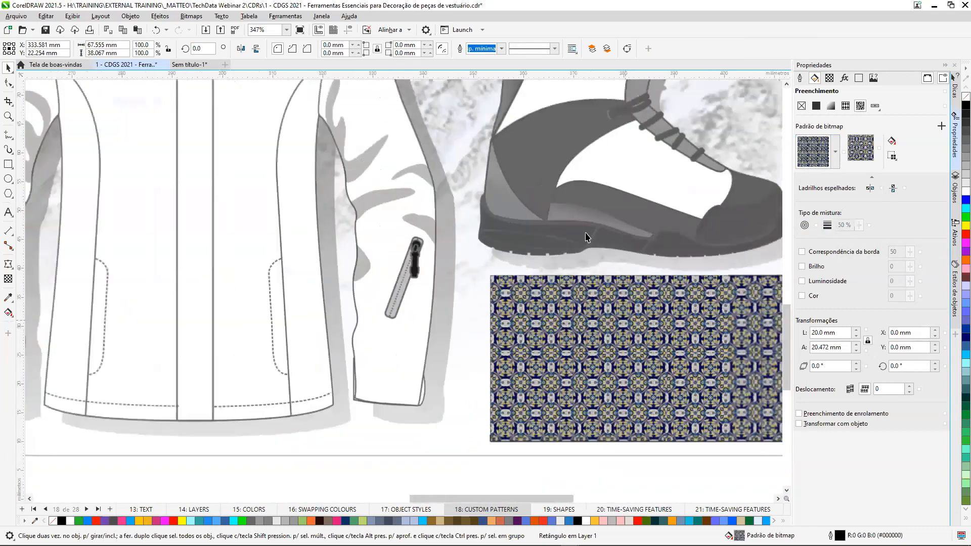
left_click(506, 186)
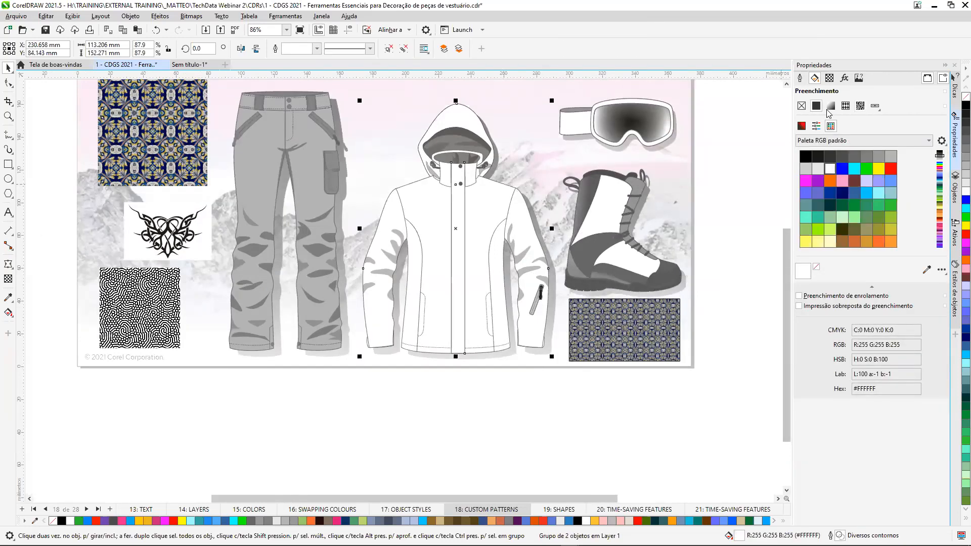
left_click(849, 108)
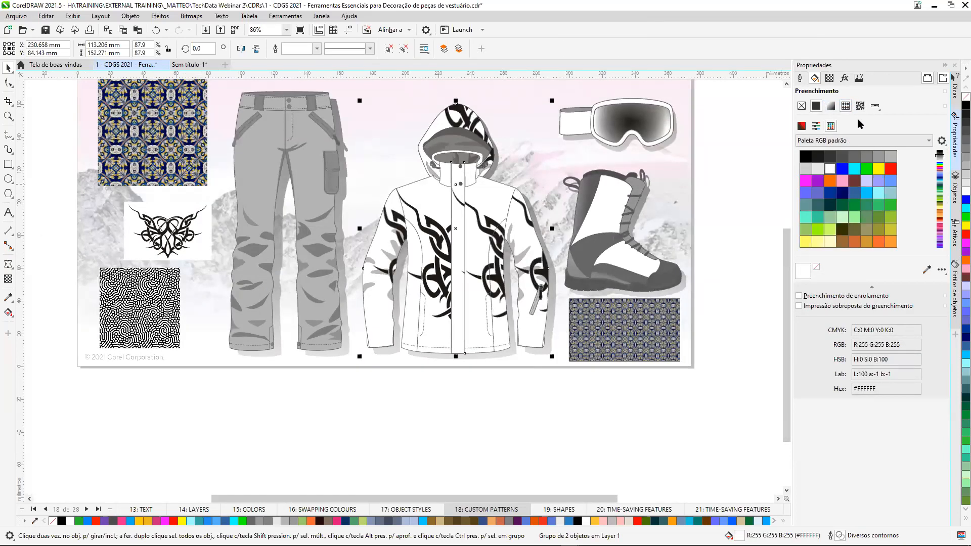
Set the width of the jacket's pattern tile to 30 mm.
left_click(826, 225)
left_click_drag(827, 225, 805, 225)
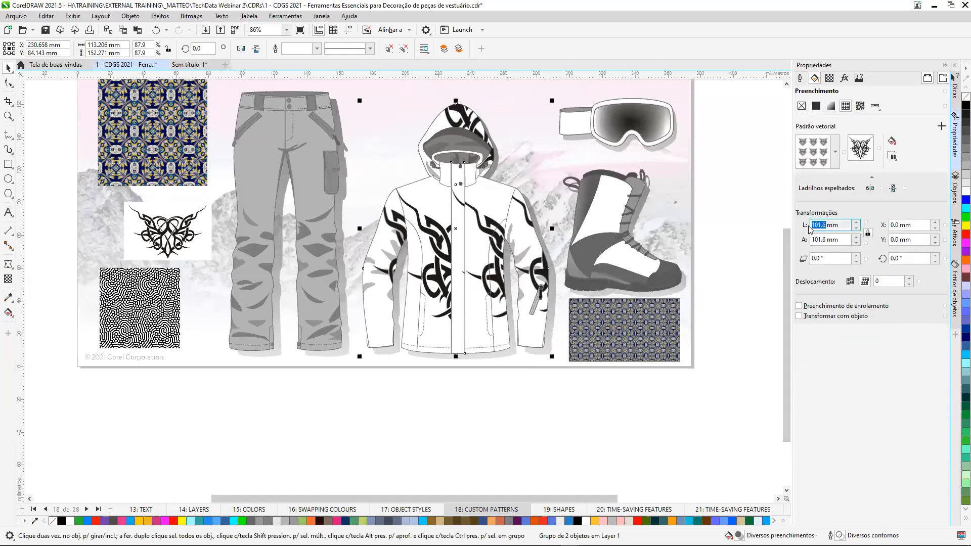
type("30")
left_click(818, 241)
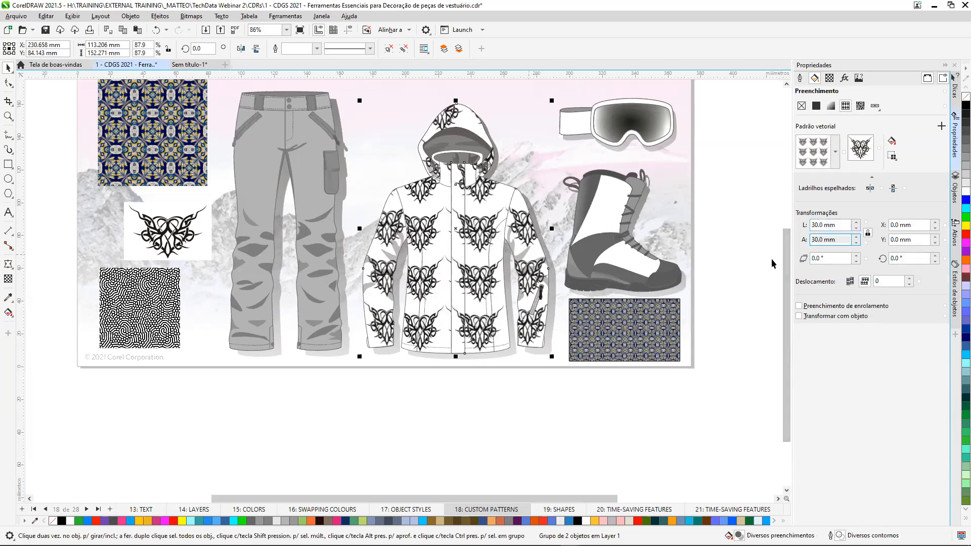
Reduce the width of the jacket's pattern tile to 5 mm and inspect the repeated motif up close.
left_click_drag(818, 224, 808, 229)
type("5")
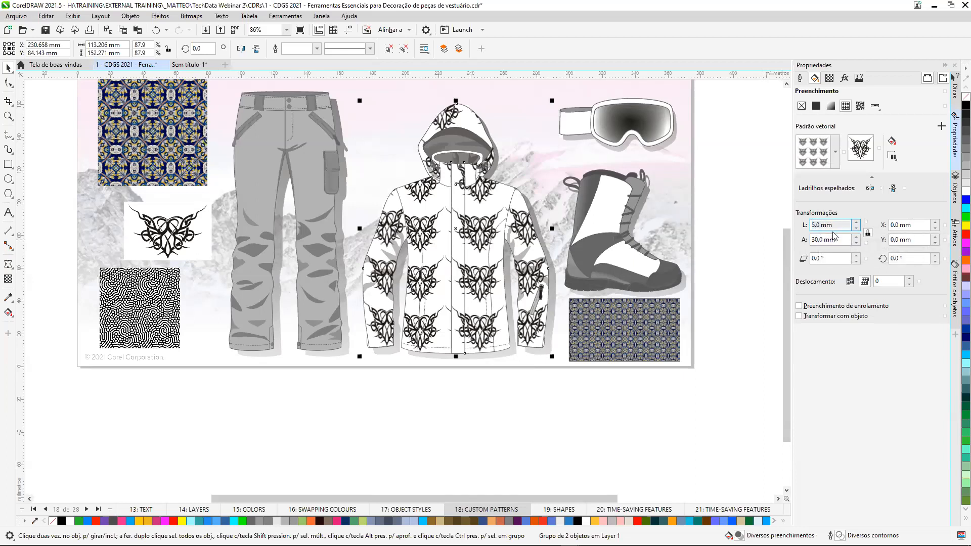
type("5")
key("Return")
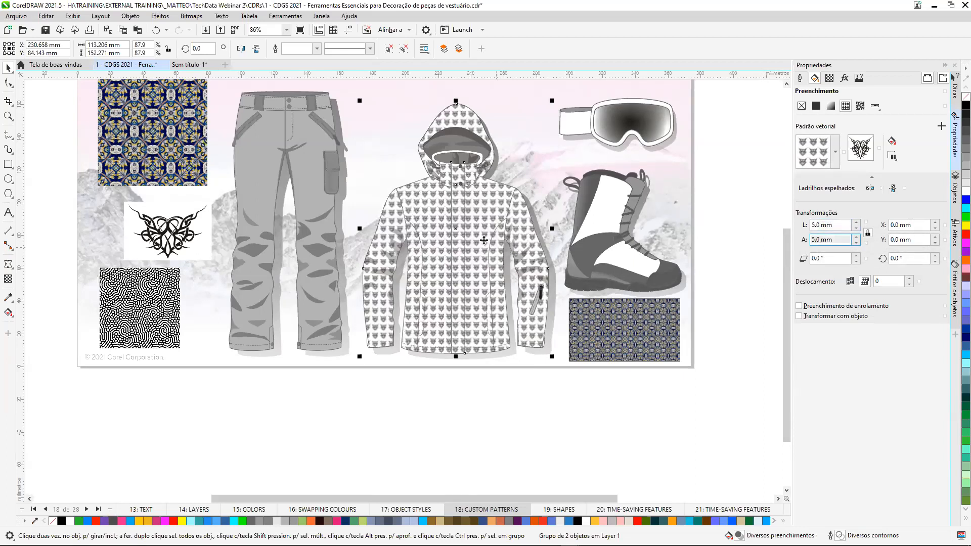
scroll(470, 231, "up", 3)
scroll(470, 231, "up", 4)
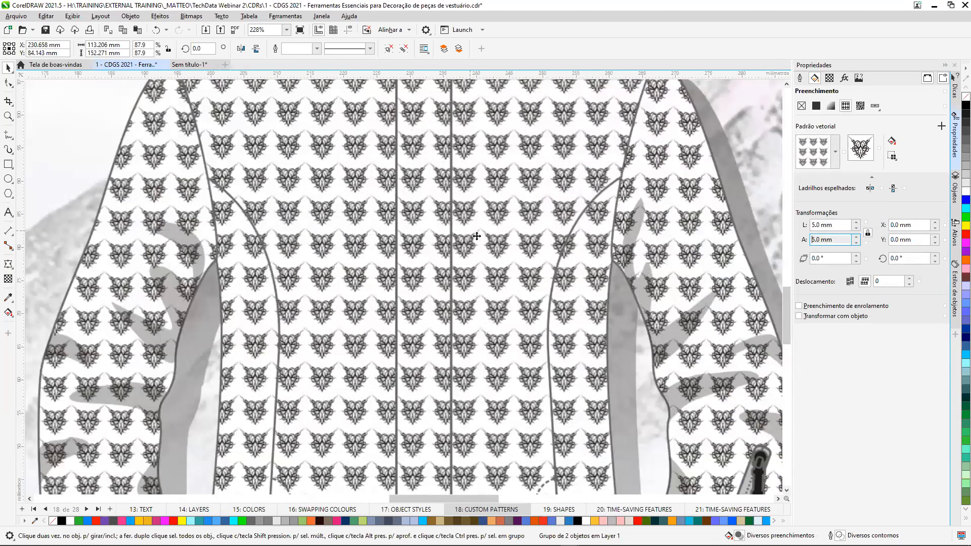
scroll(487, 240, "down", 2)
scroll(487, 239, "down", 3)
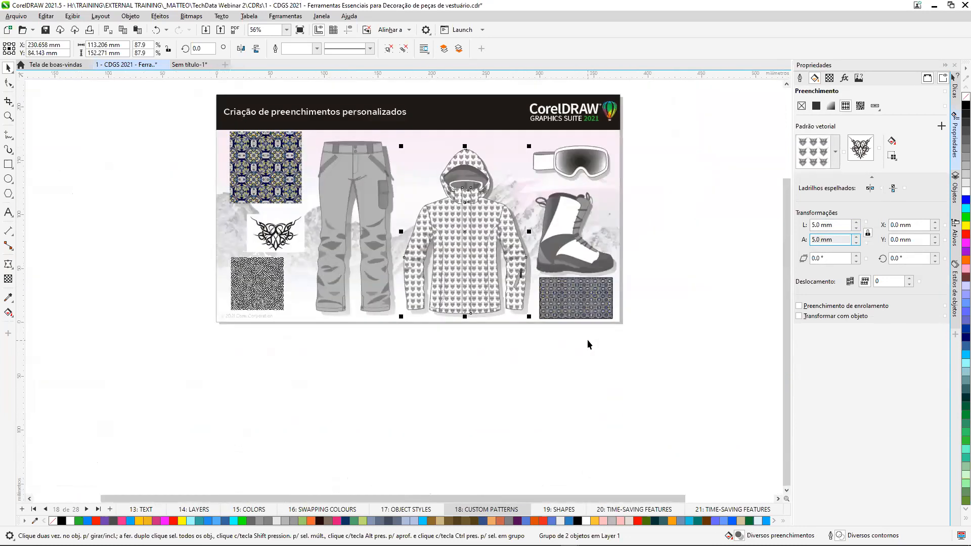
Deselect the jacket and go to the green hoodie on page 19: SHAPES.
left_click(381, 399)
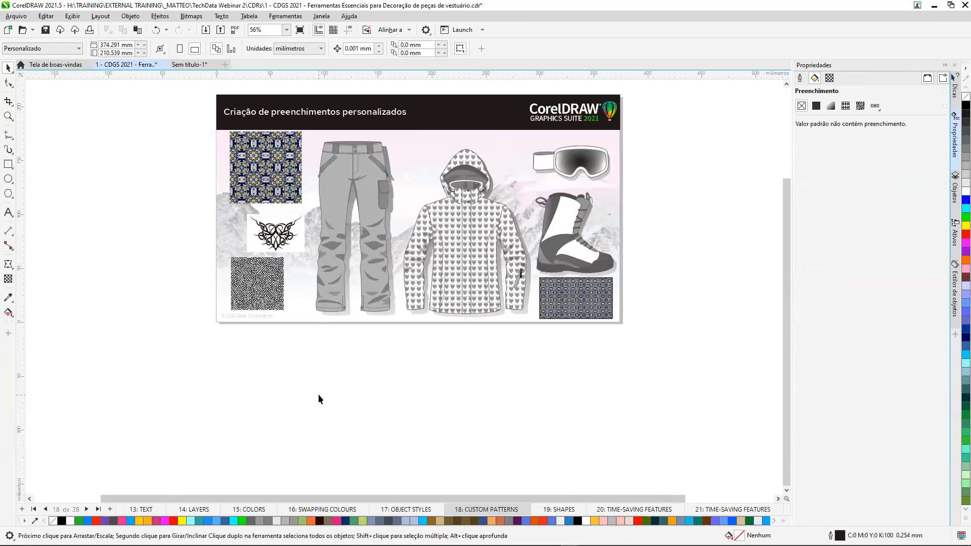
key("shift+F4")
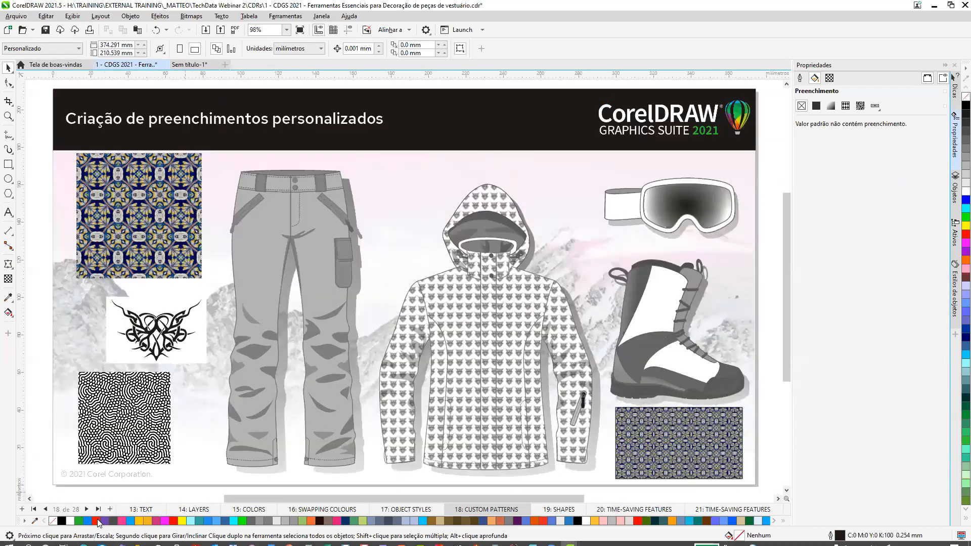
left_click(86, 509)
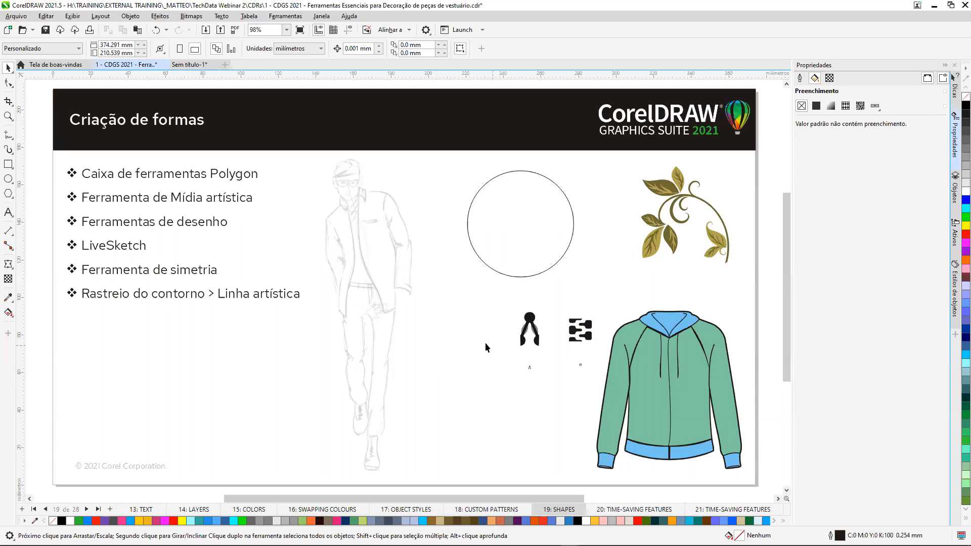
key("z")
left_click_drag(446, 280, 738, 481)
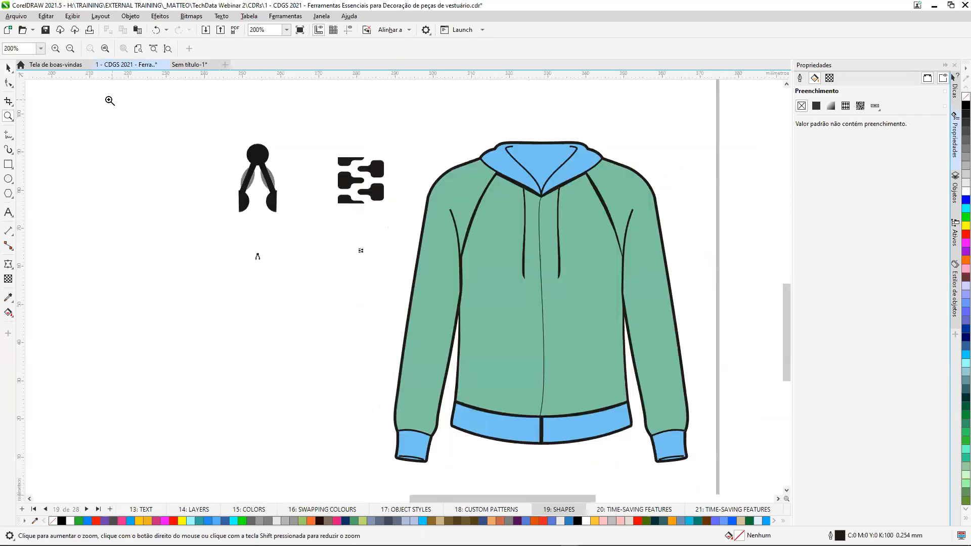
left_click(7, 68)
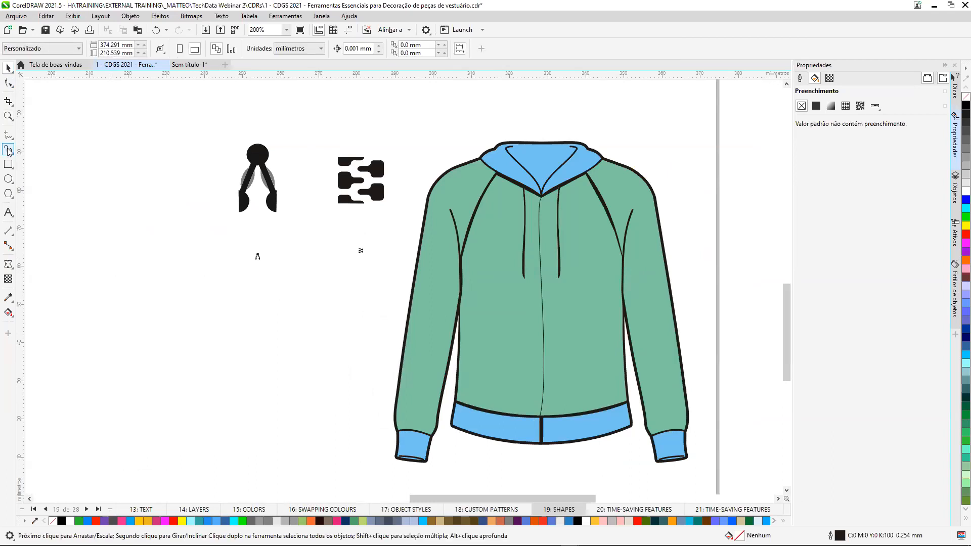
Open Artistic Media and save the tiny zipper-teeth group as an object sprayer stroke named zipper.
left_click(955, 336)
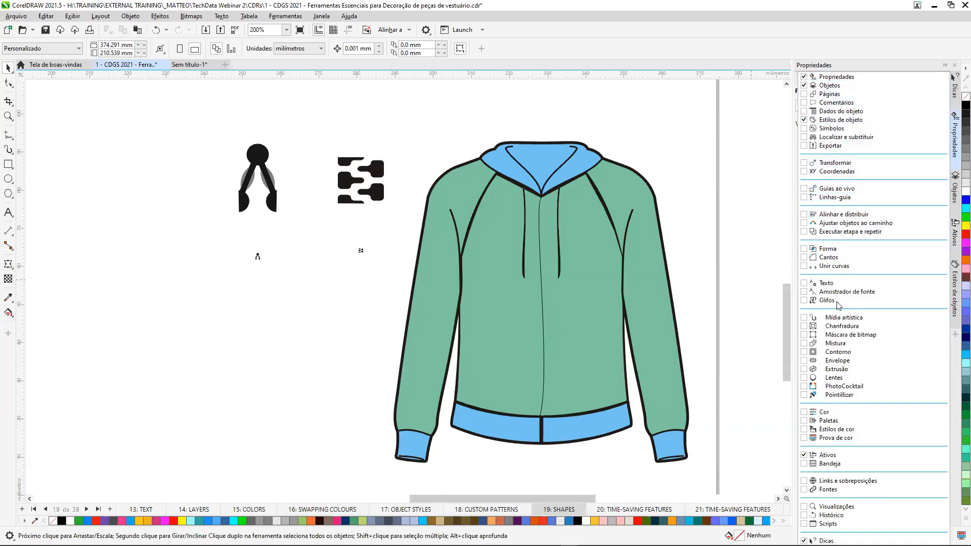
left_click(803, 318)
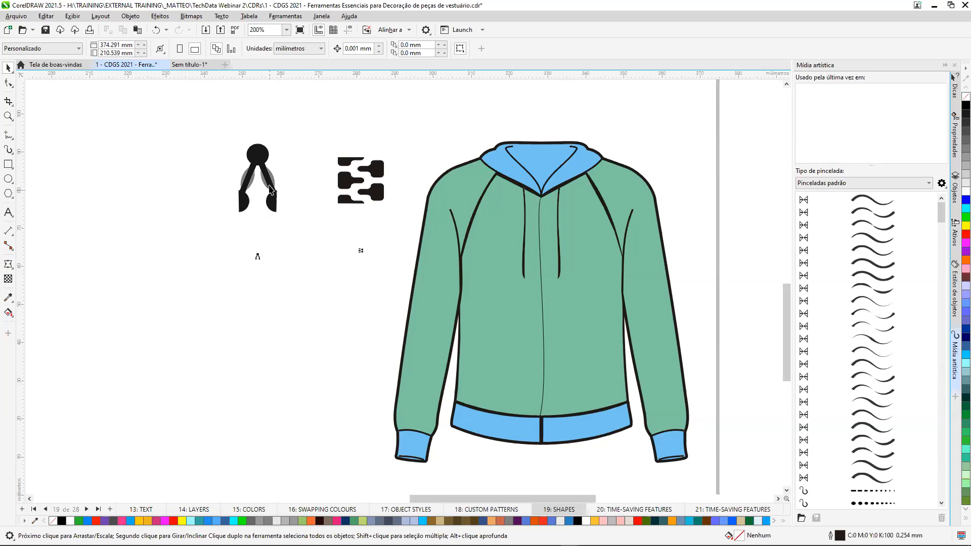
scroll(256, 256, "up", 3)
scroll(429, 263, "up", 3)
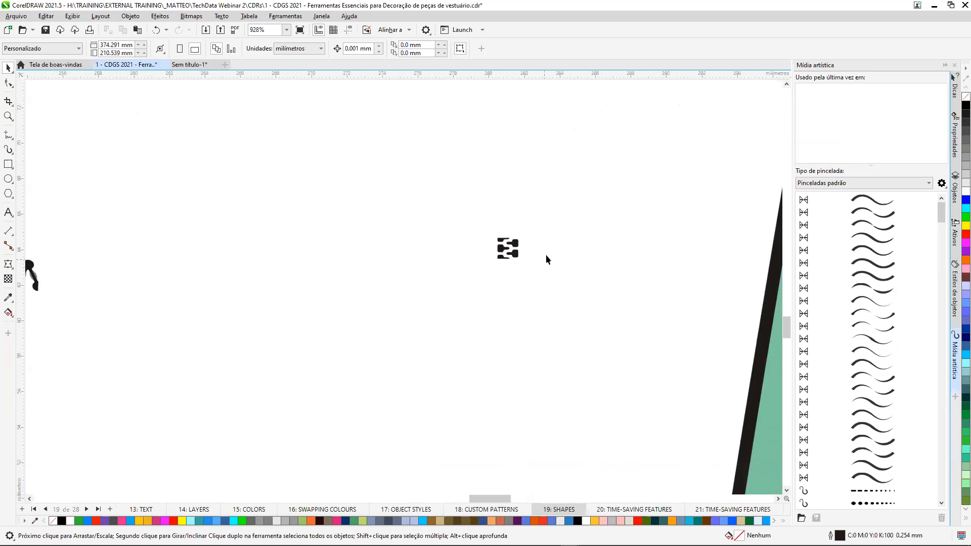
scroll(495, 258, "down", 5)
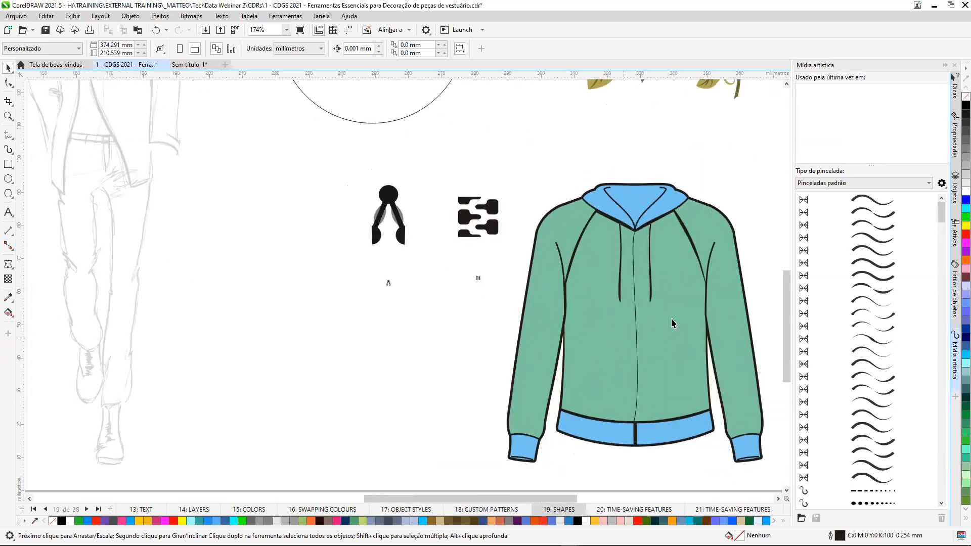
scroll(671, 321, "up", 2)
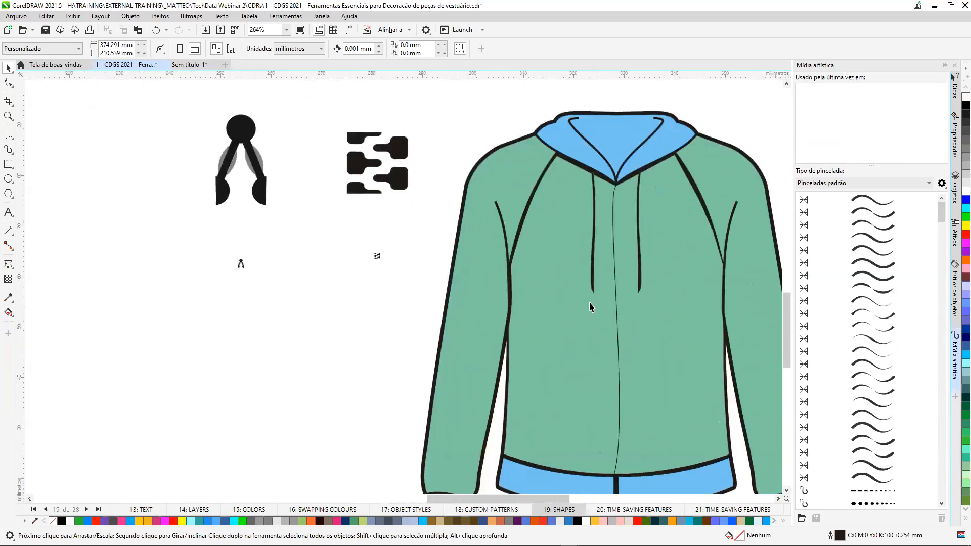
left_click(378, 258)
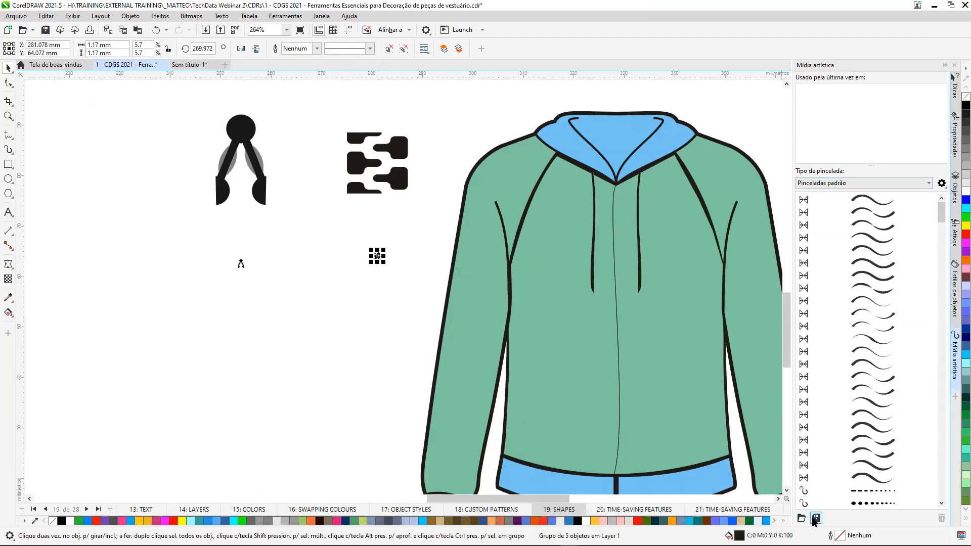
left_click(817, 519)
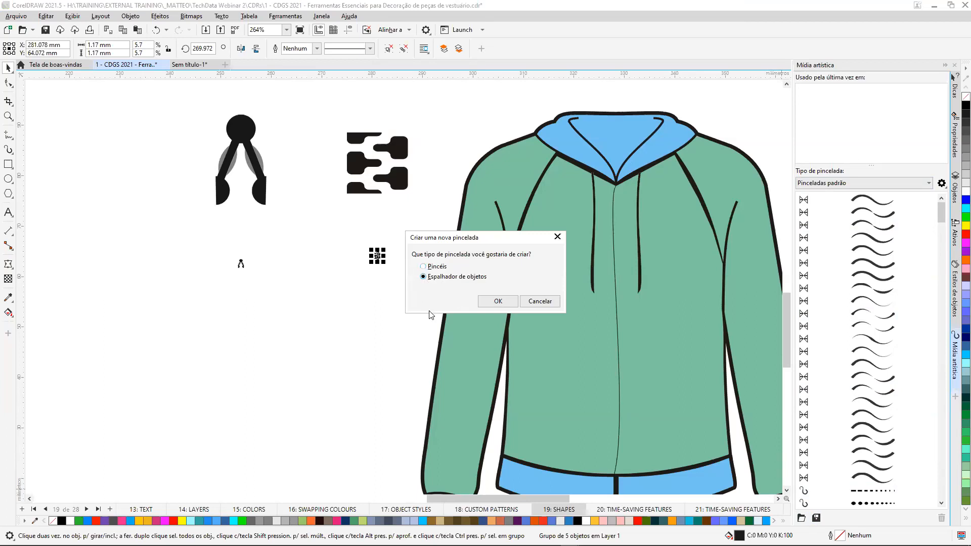
left_click(488, 303)
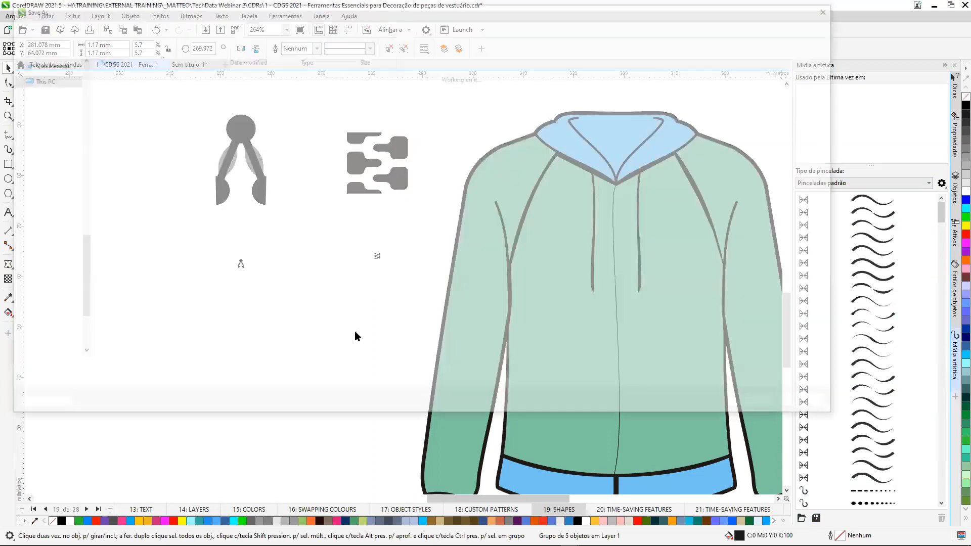
type("zipper")
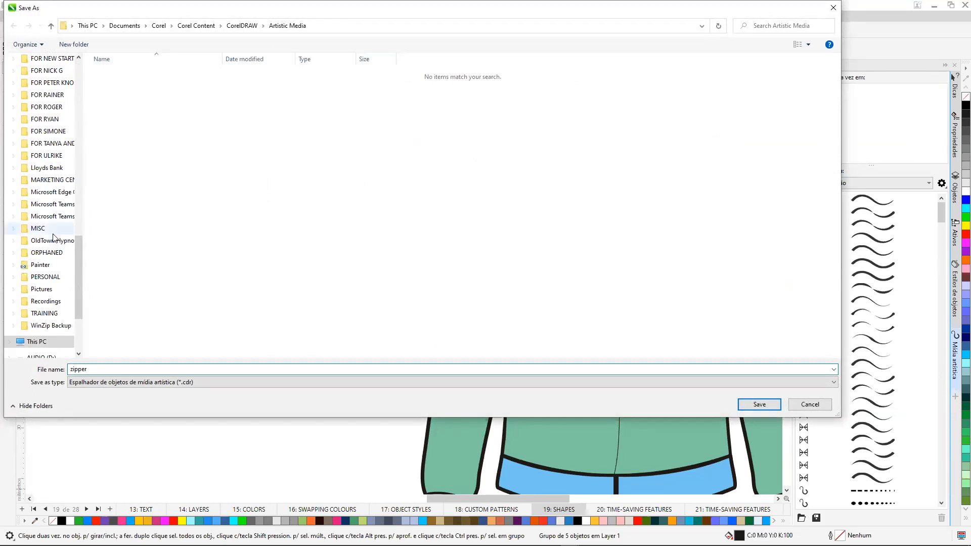
left_click(760, 404)
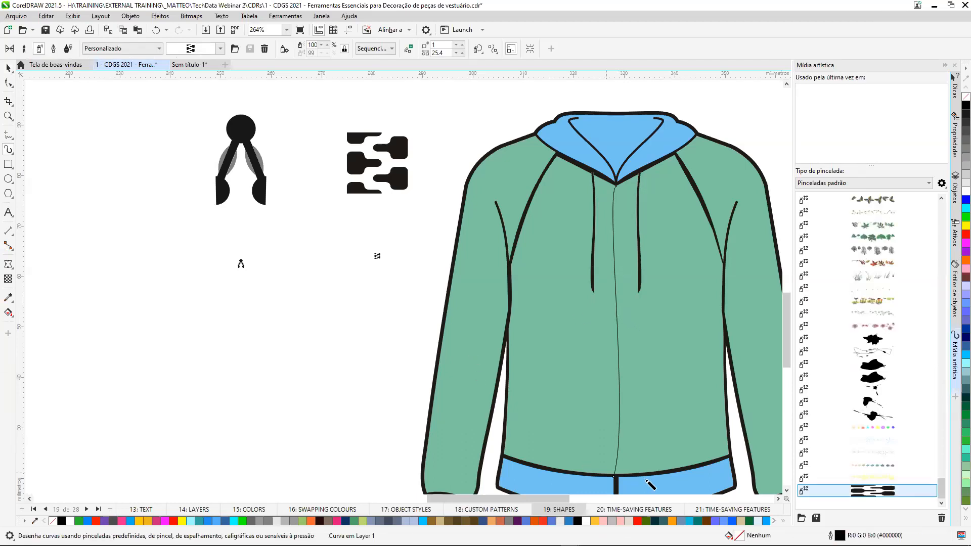
Apply the saved zipper stroke to the hoodie's centre line with a spacing of 2.0 mm.
left_click(879, 492)
left_click(441, 53)
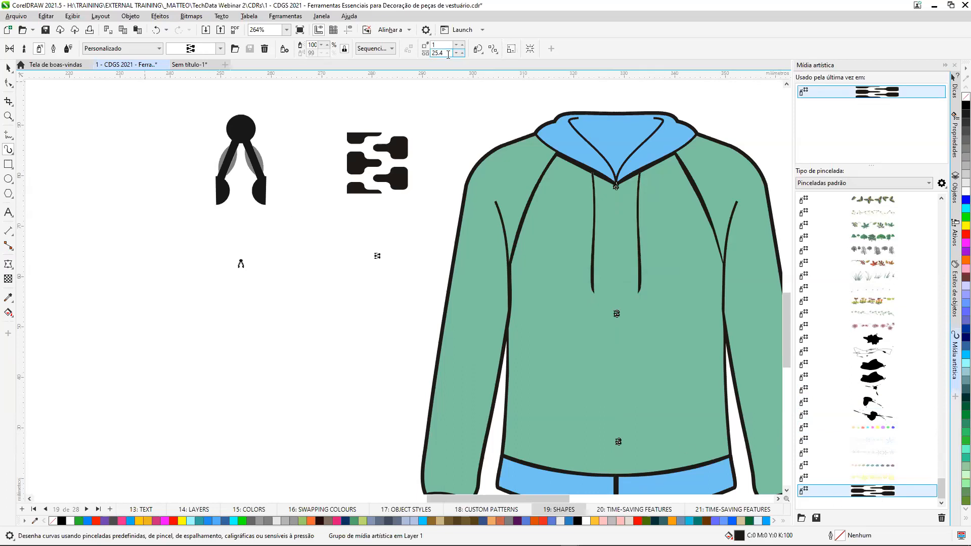
type("2")
key("Return")
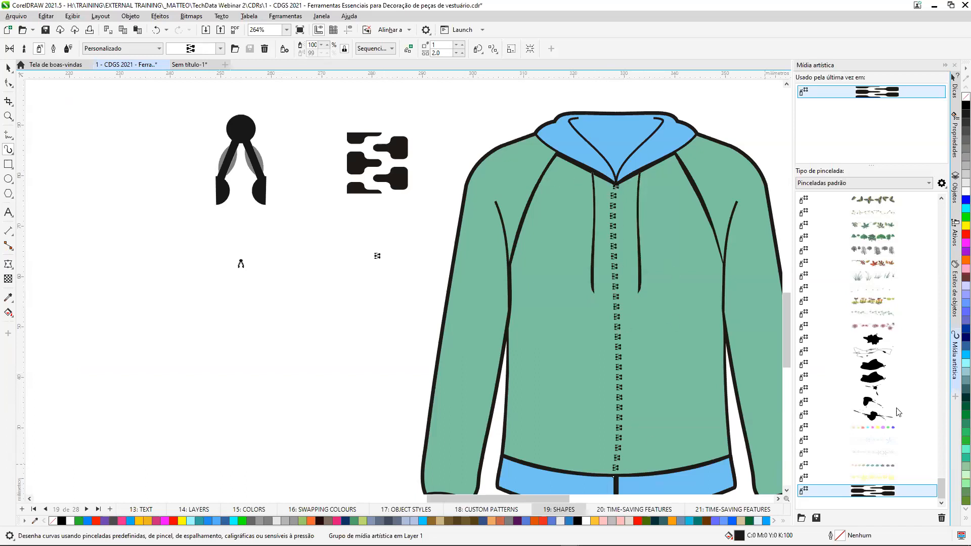
Open Symbols and load the Fechos.csl library from the local symbols.
left_click(955, 397)
left_click(805, 129)
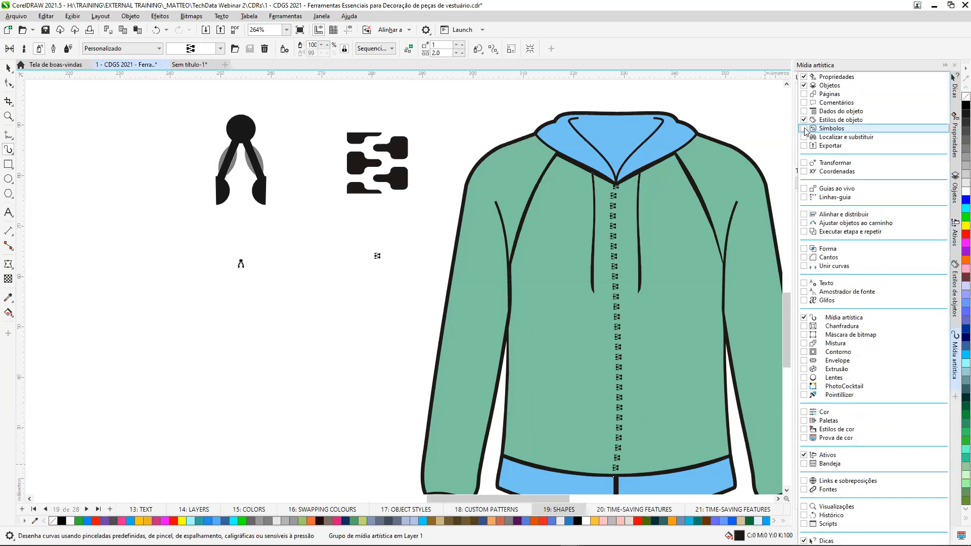
left_click(776, 132)
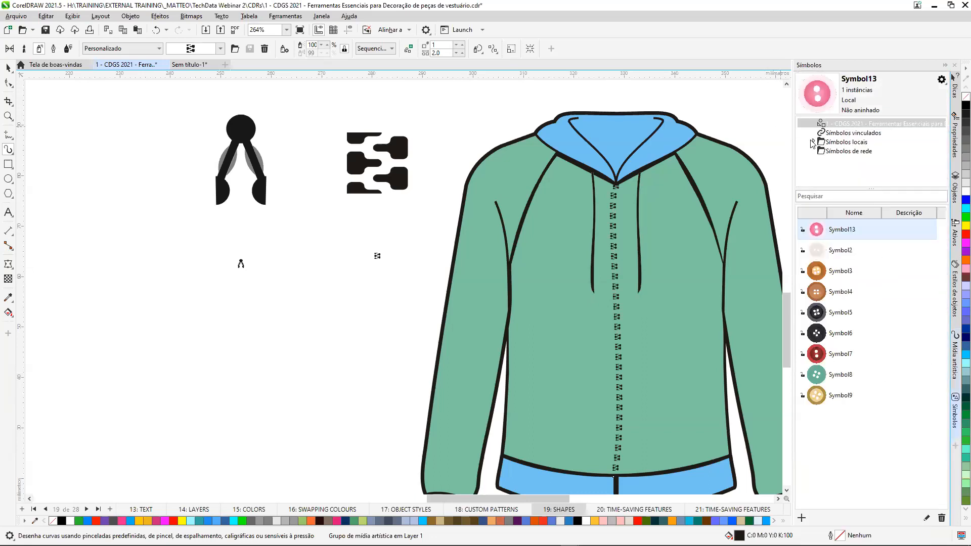
left_click(813, 142)
left_click(824, 142)
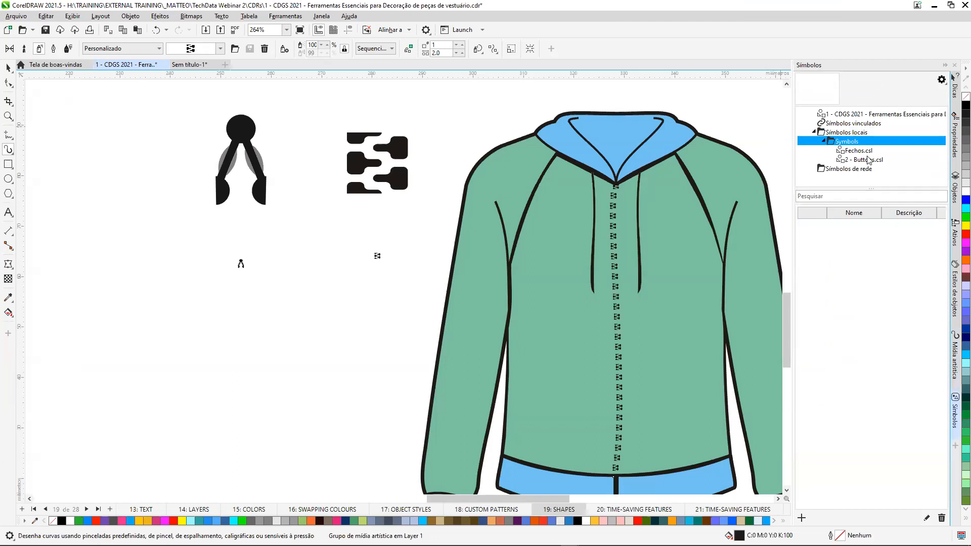
left_click(859, 151)
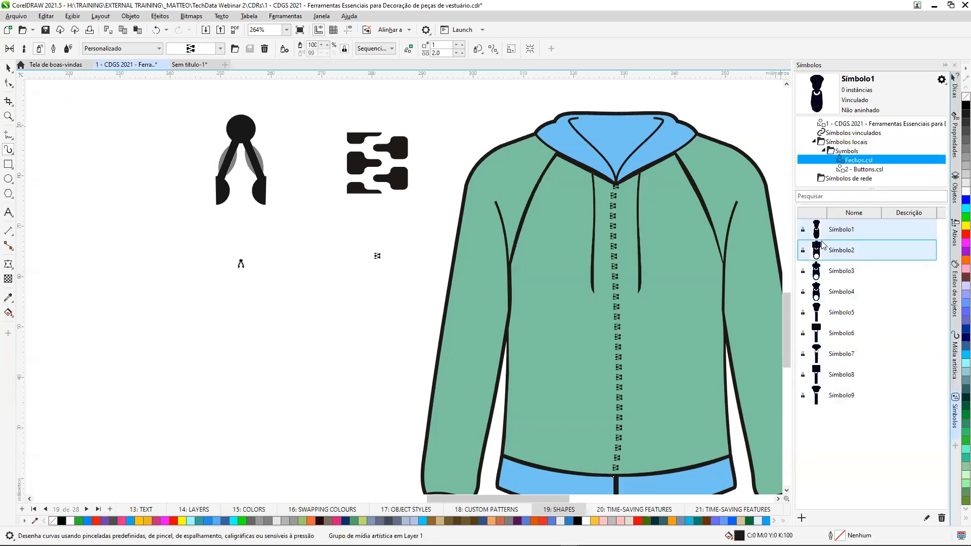
Place Símbolo1 as a zipper pull at the hoodie's neckline, scaled to about 24.7%, and deselect it.
left_click_drag(817, 230, 620, 203)
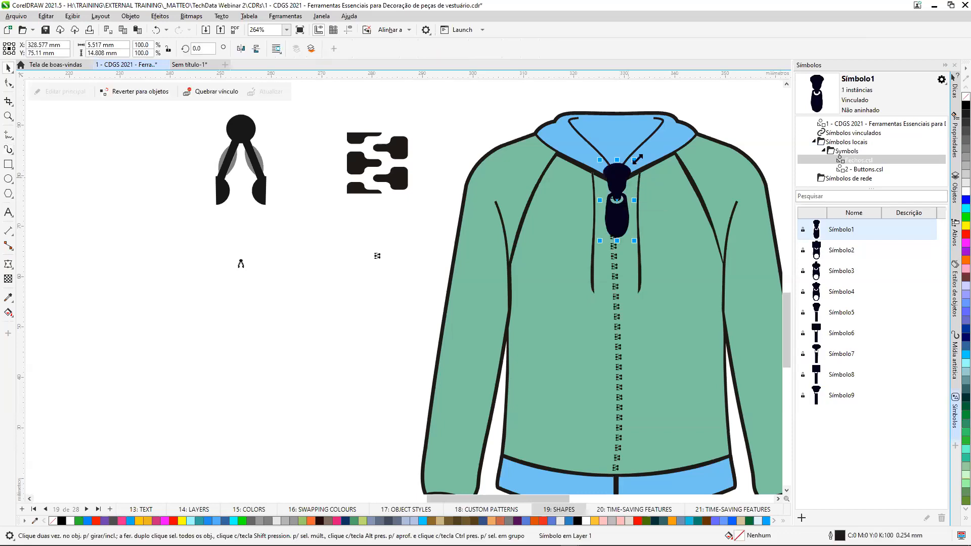
left_click_drag(614, 214, 617, 194)
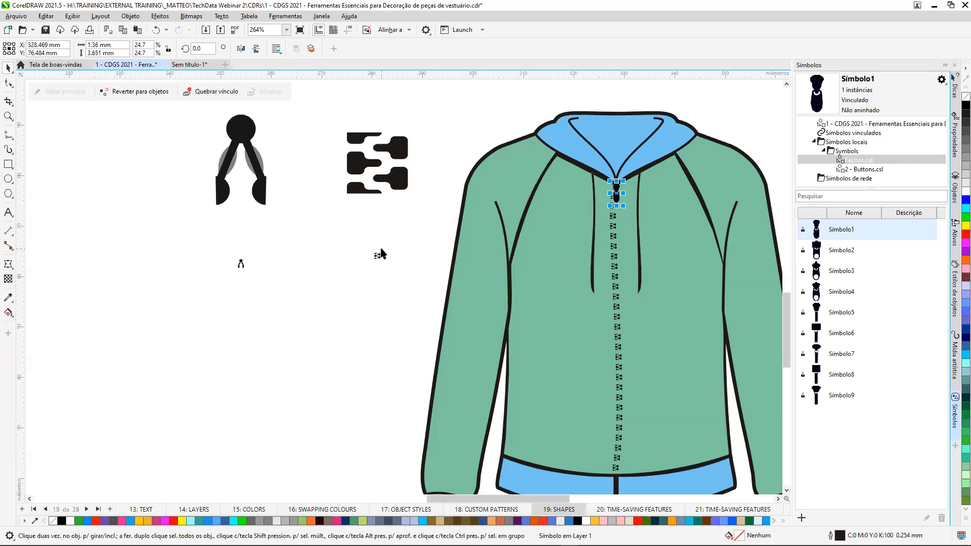
left_click(451, 147)
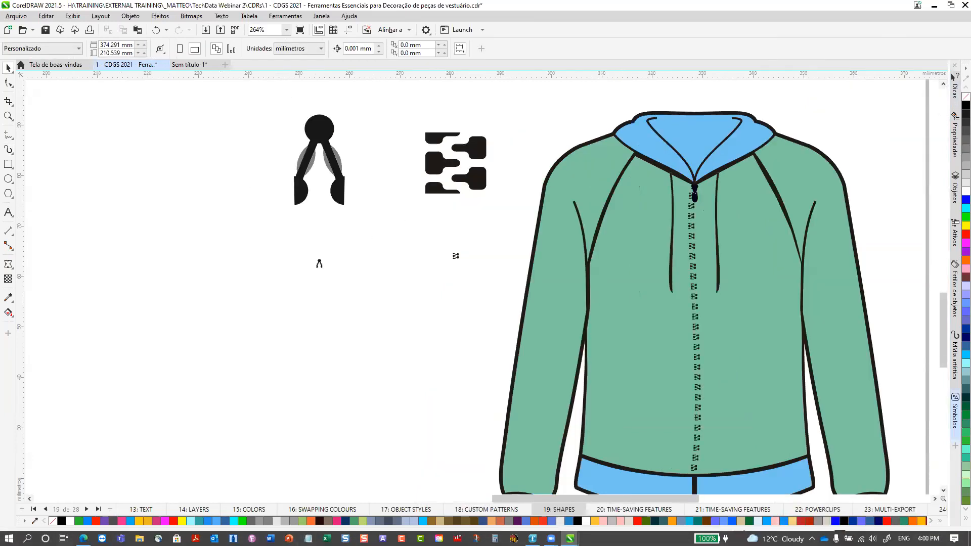
Go to page 20: TIME-SAVING FEATURES and fit the whole page in view.
left_click(86, 509)
scroll(386, 286, "down", 9)
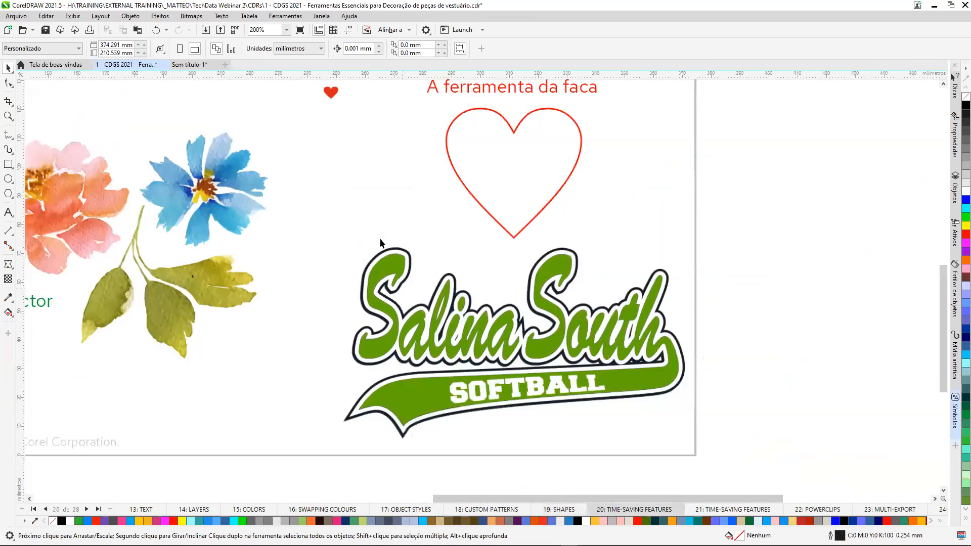
left_click_drag(669, 500, 558, 494)
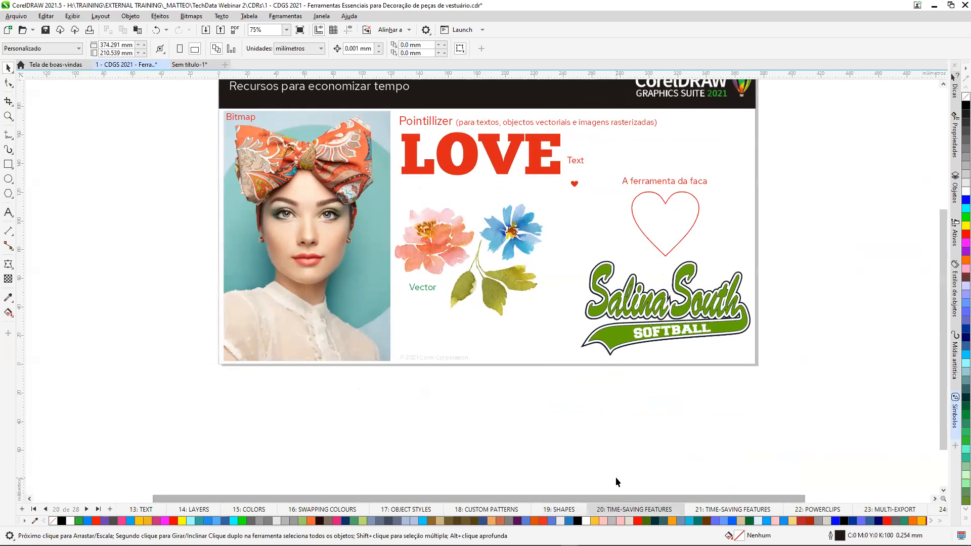
key("shift+F4")
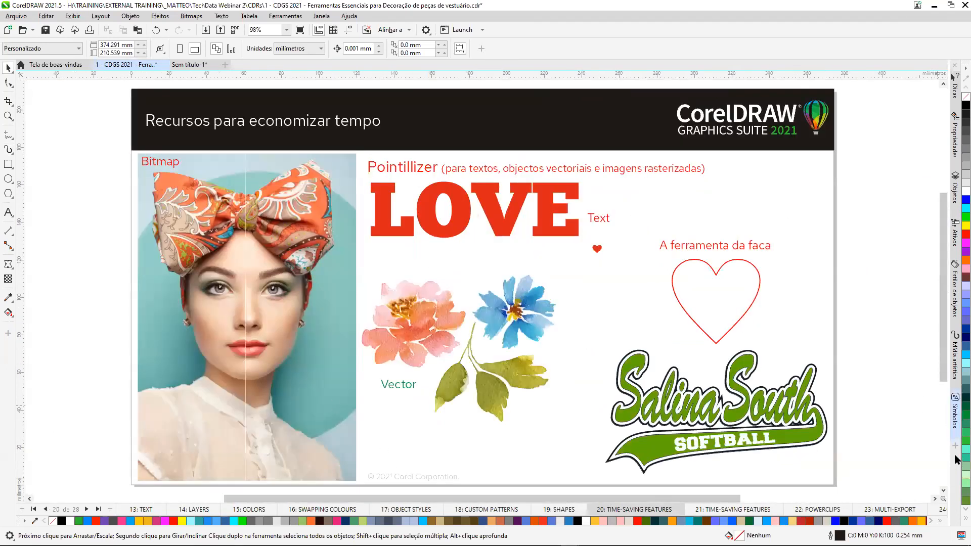
Close the Symbols, Artistic Media and Object Styles dockers.
left_click(955, 436)
left_click(956, 385)
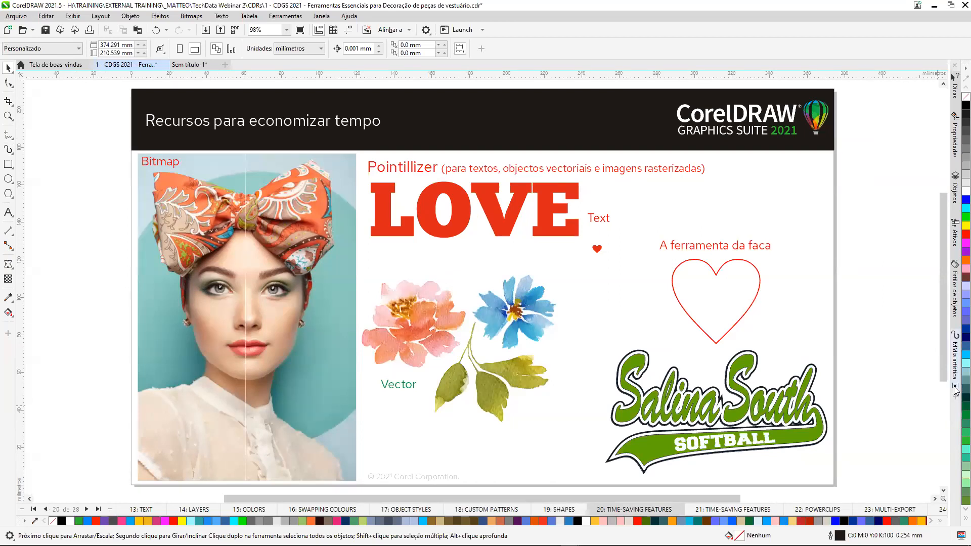
left_click(955, 326)
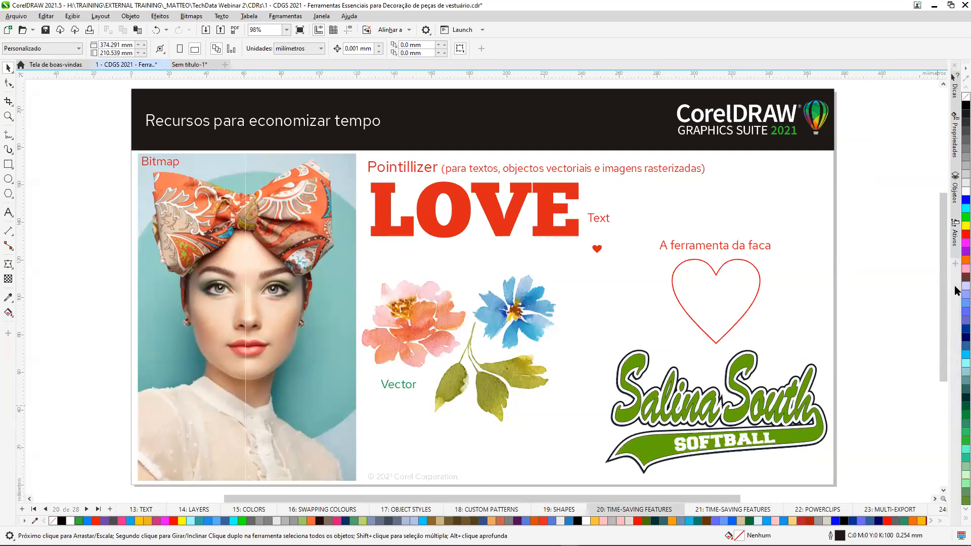
Open the Pointillizer and apply its circle pattern to the right half of the woman's portrait.
left_click(956, 264)
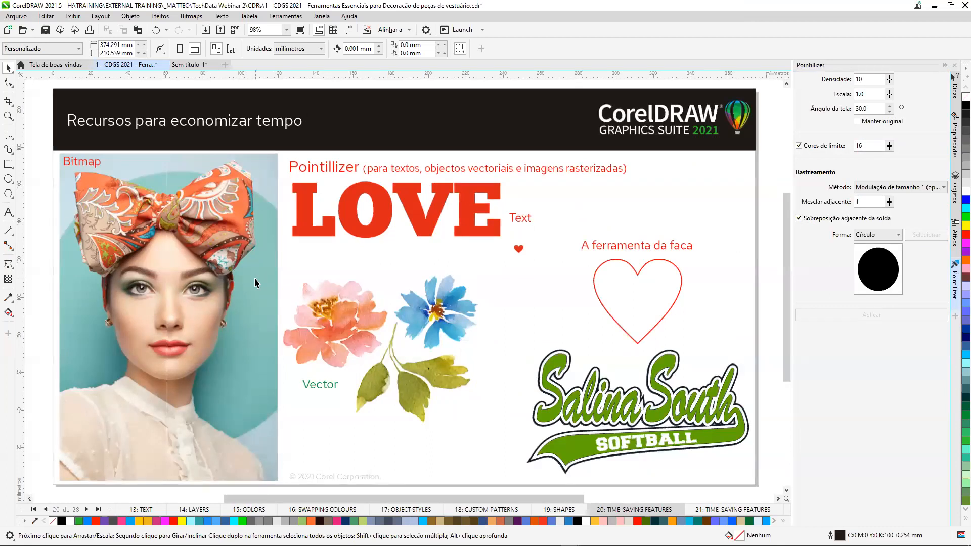
left_click(254, 277)
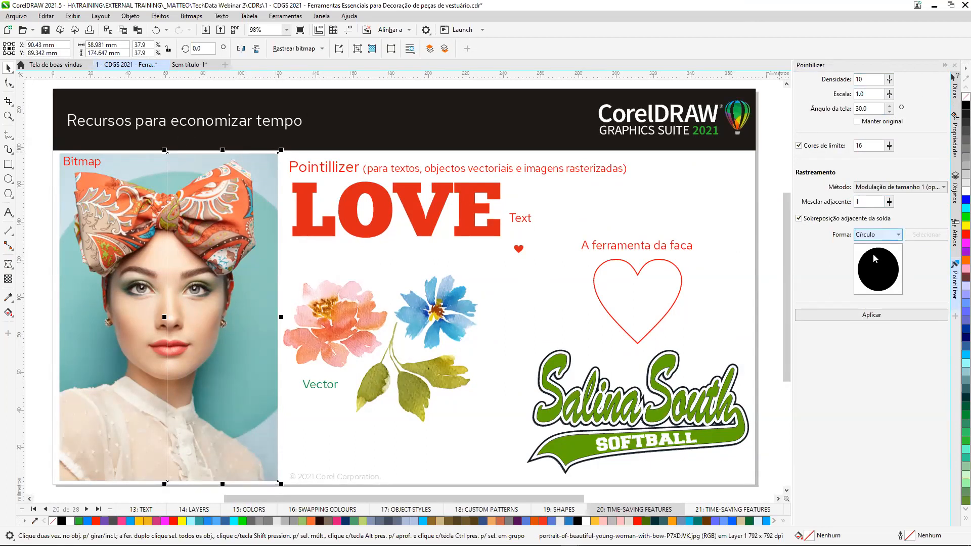
left_click(872, 318)
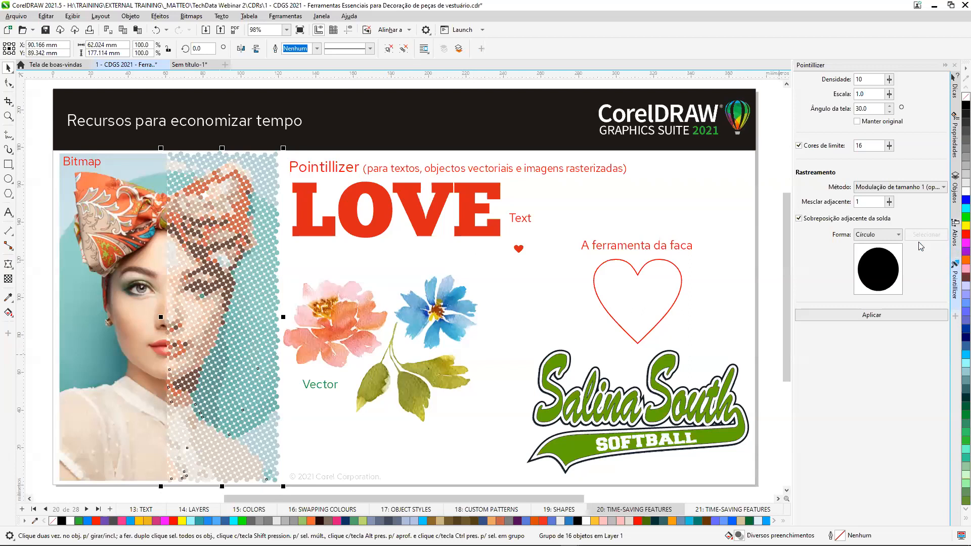
Change the Pointillizer shape to Personalizado and pick the small red heart as the custom shape.
left_click(893, 235)
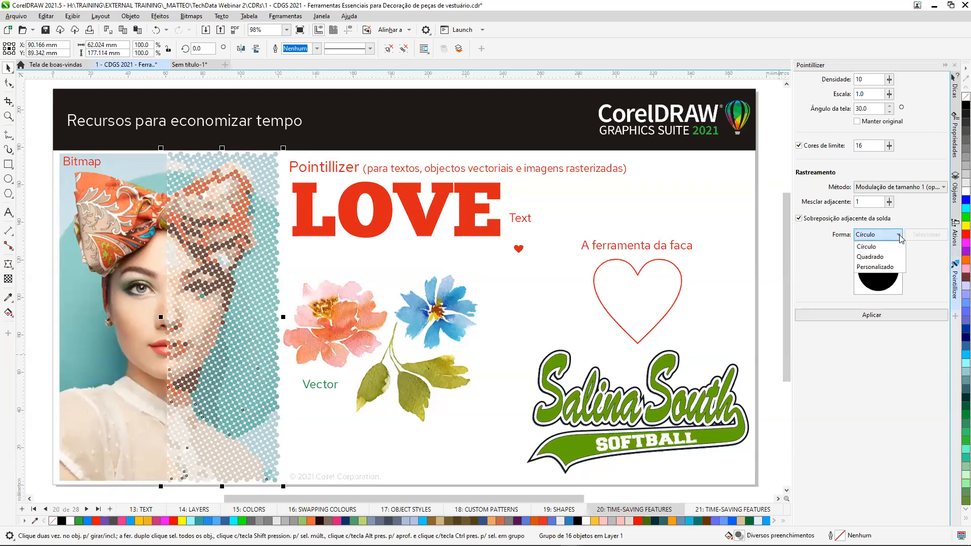
left_click(877, 268)
left_click(926, 235)
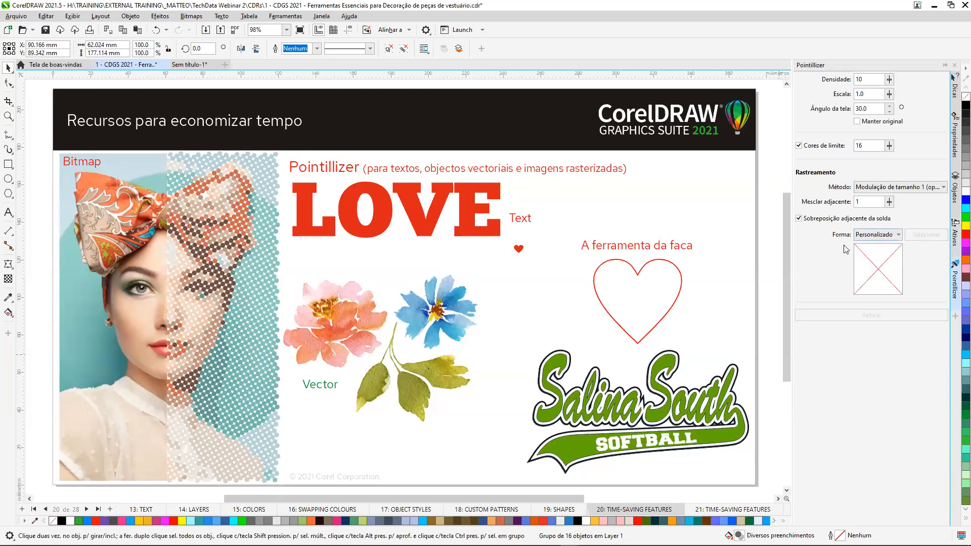
left_click(517, 249)
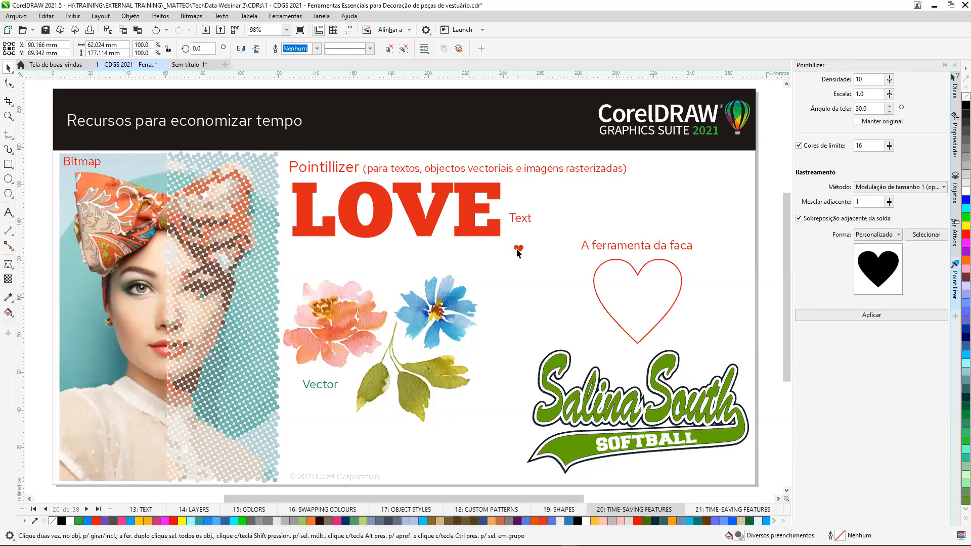
Apply the Pointillizer with the custom heart shape to the red LOVE text and inspect the result up close.
left_click(471, 210)
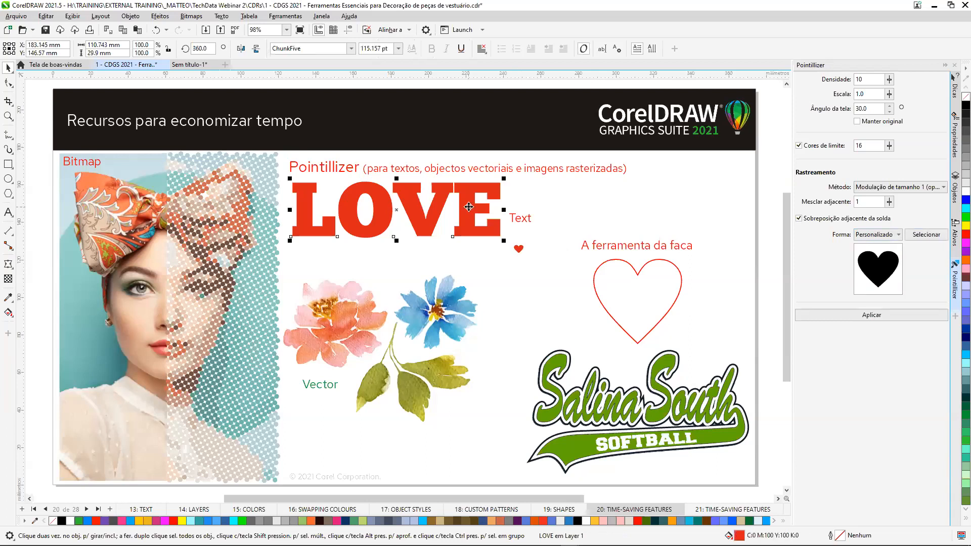
left_click(888, 316)
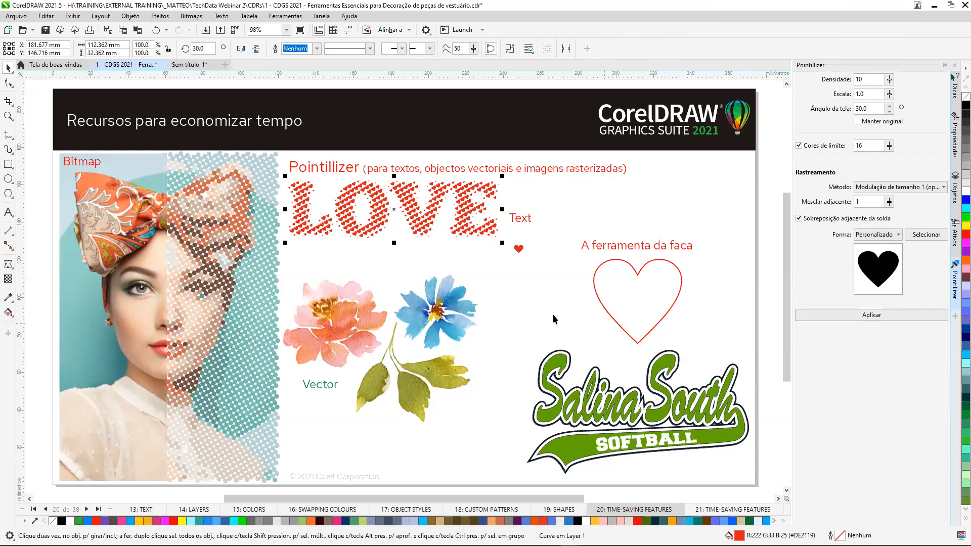
scroll(441, 212, "up", 3)
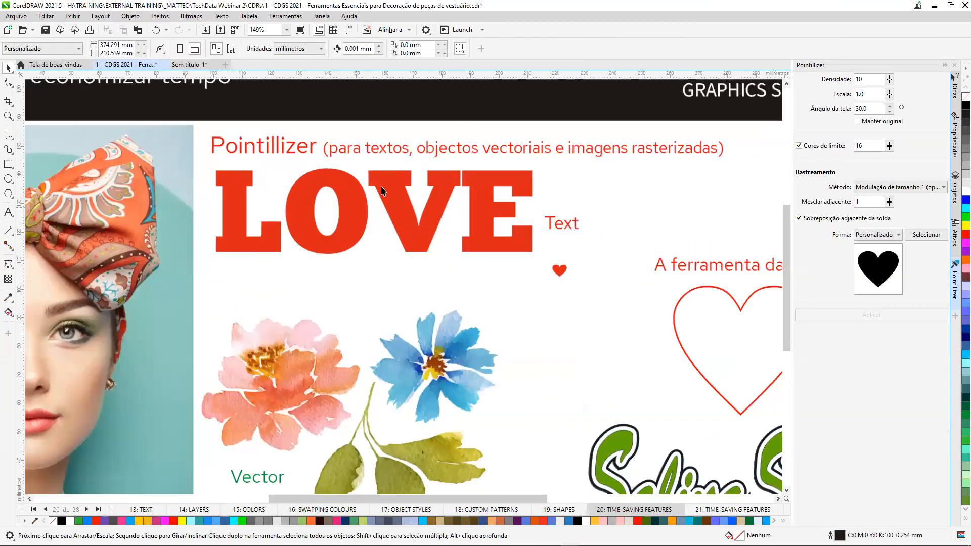
scroll(487, 255, "down", 3)
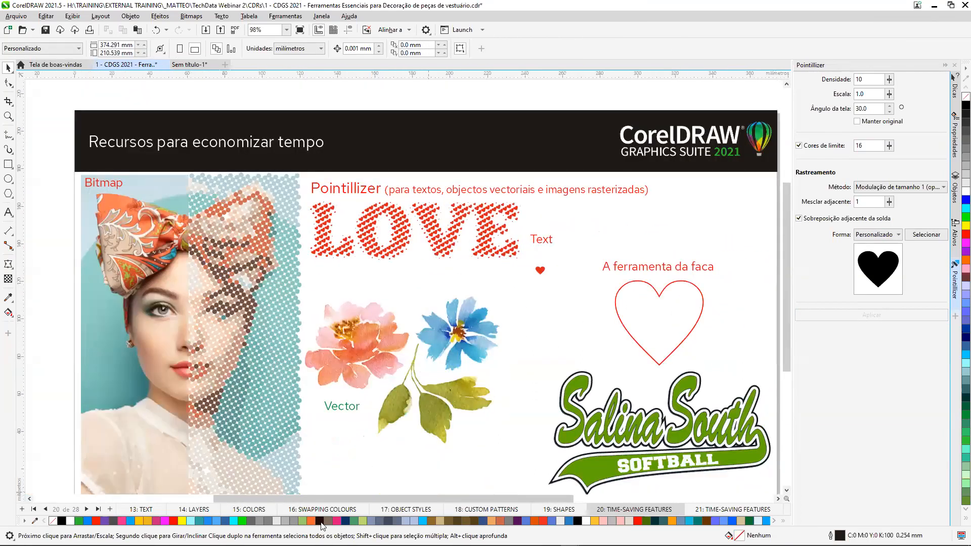
Go to page 21: TIME-SAVING FEATURES and replace the Pointillizer docker with Ajustar objetos ao caminho.
left_click(87, 509)
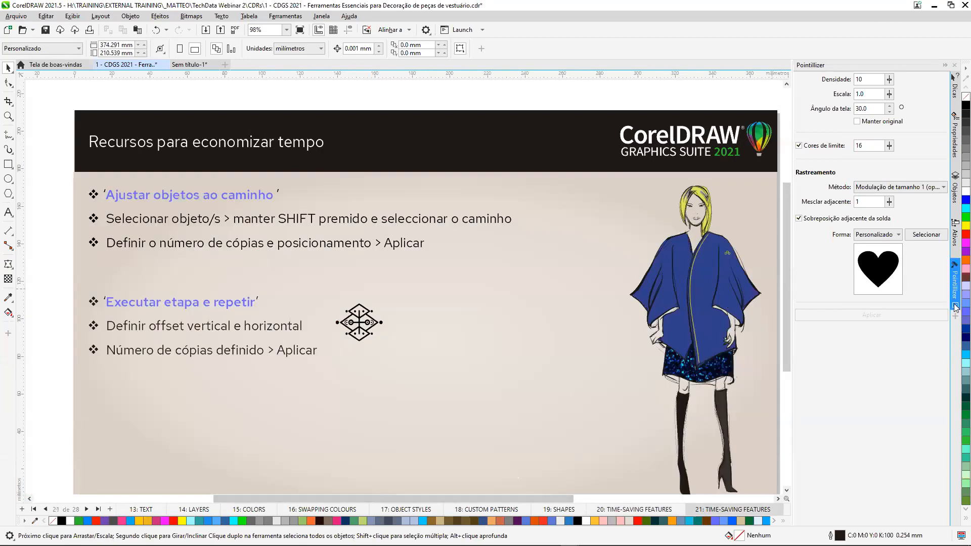
left_click(955, 237)
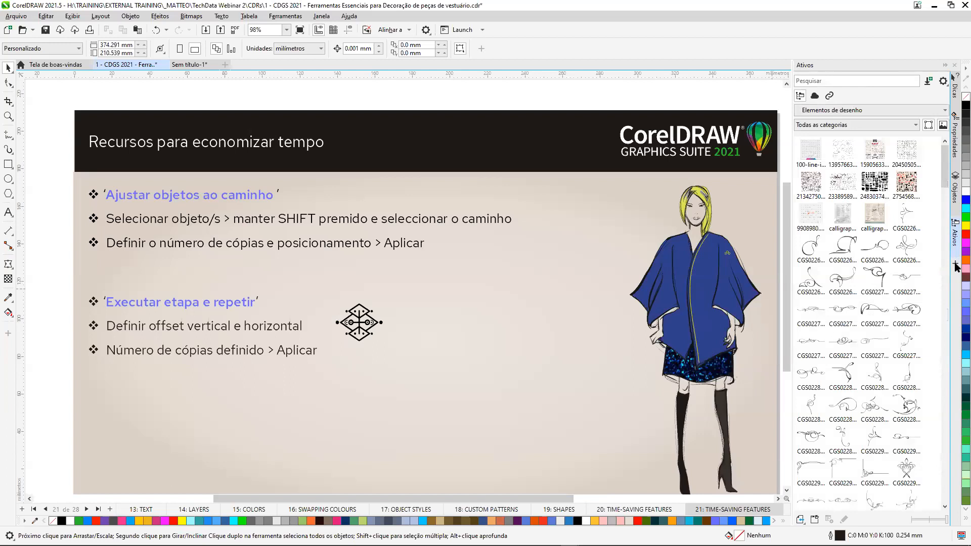
left_click(955, 264)
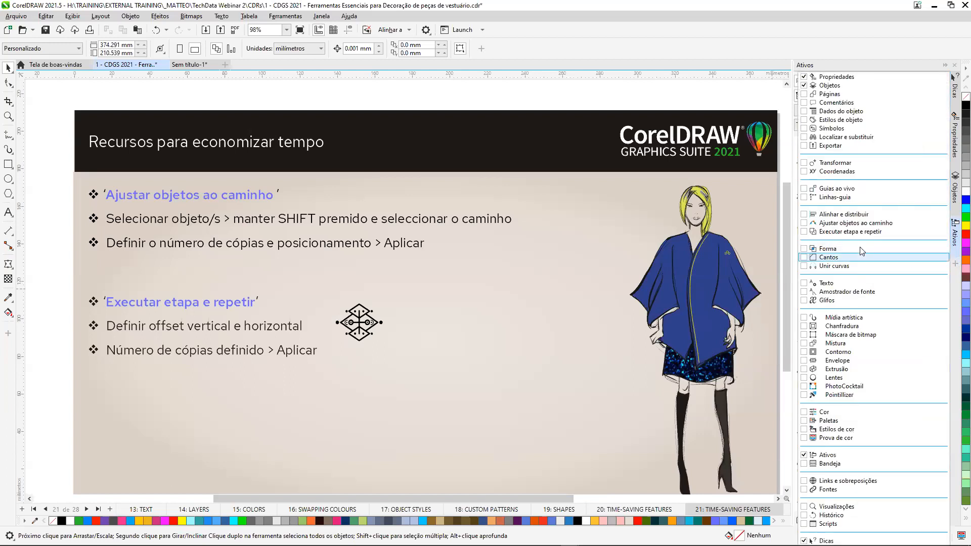
left_click(805, 223)
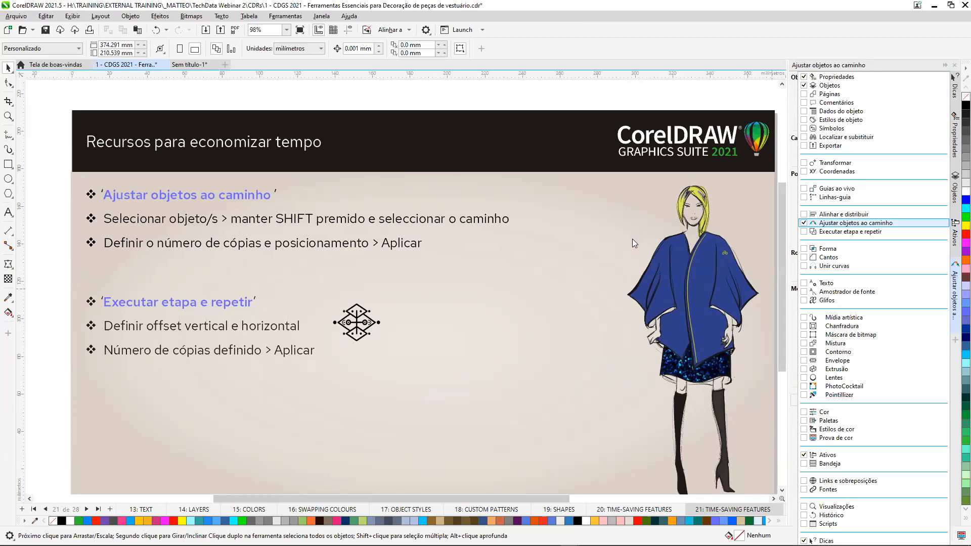
left_click(597, 266)
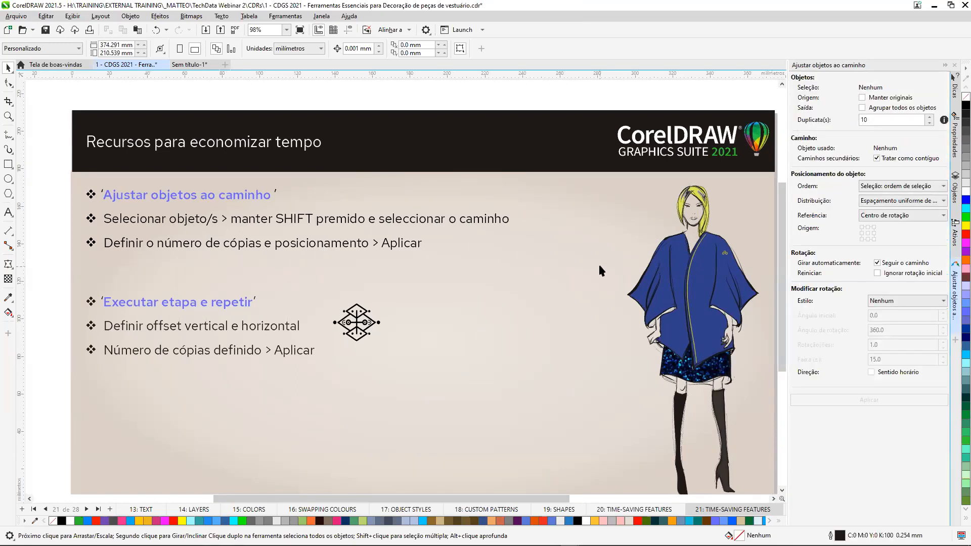
Fit 10 duplicates of the small yellow ornament along the yellow curve on the front edge of the blue jacket.
key("z")
left_click_drag(606, 230, 765, 392)
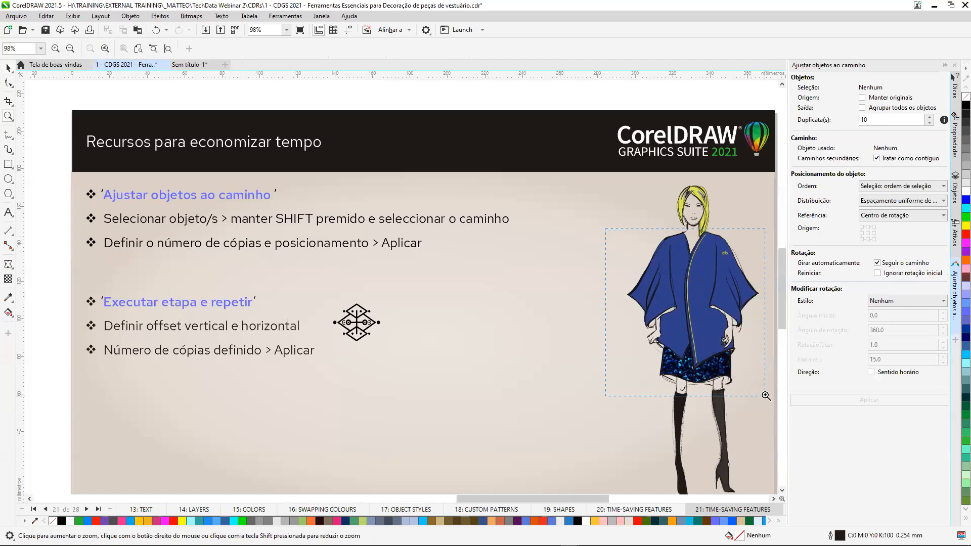
left_click(9, 67)
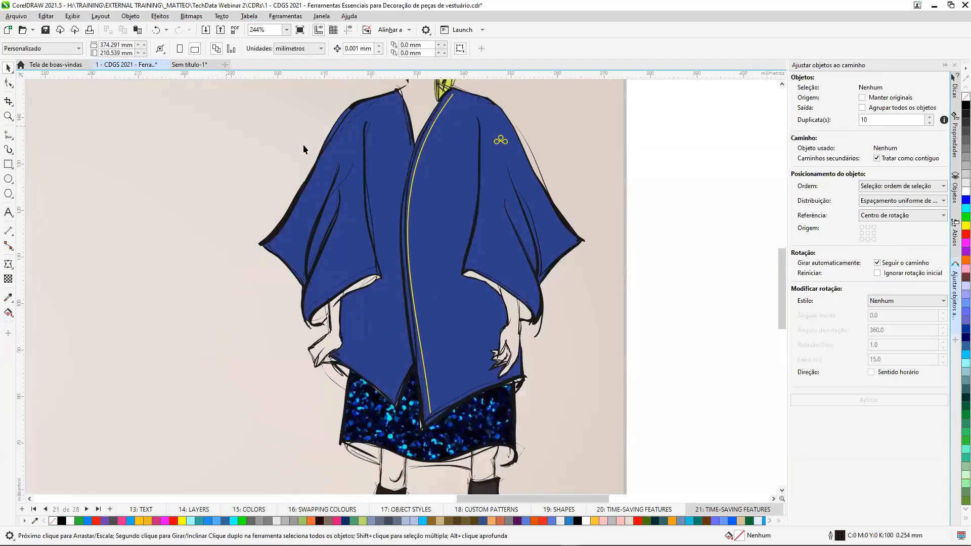
left_click(500, 142)
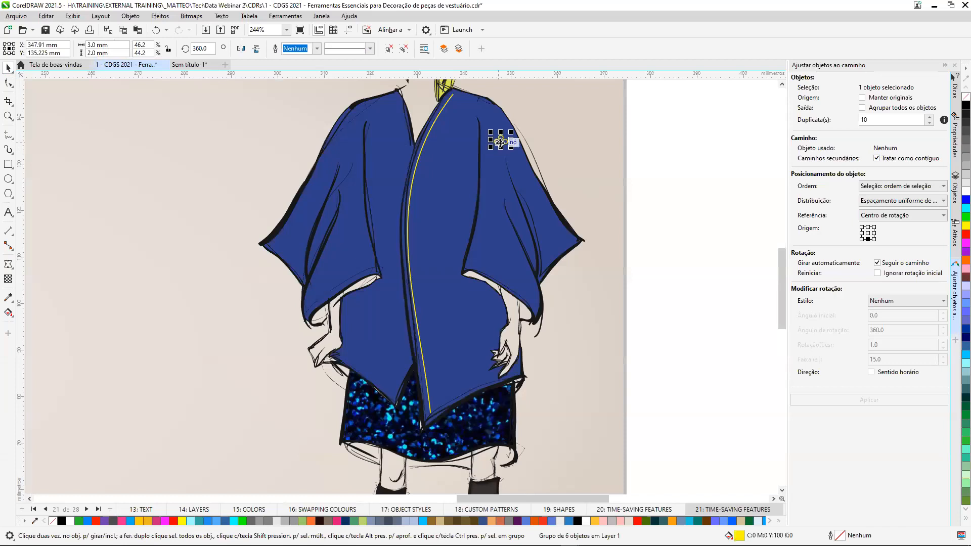
left_click(422, 151, "shift")
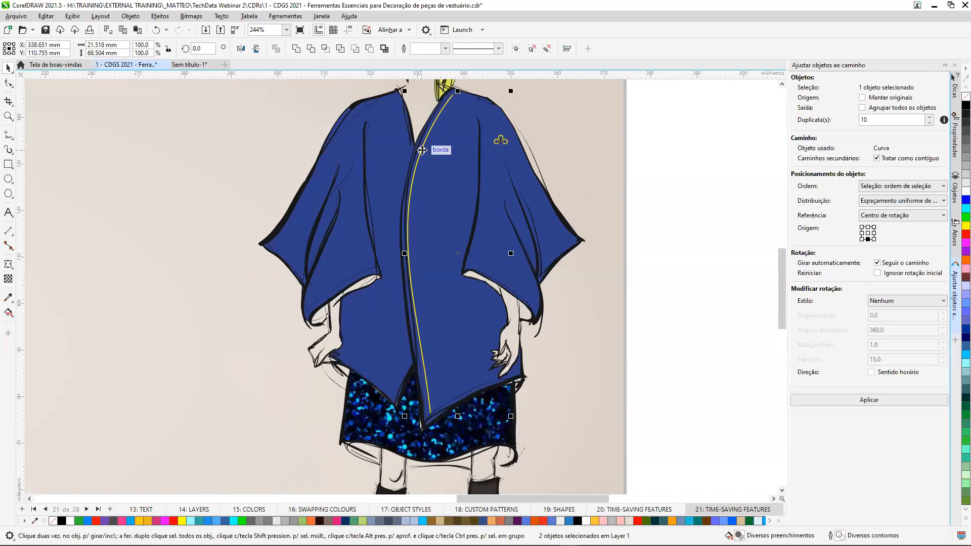
left_click(868, 120)
left_click(865, 402)
left_click(657, 271)
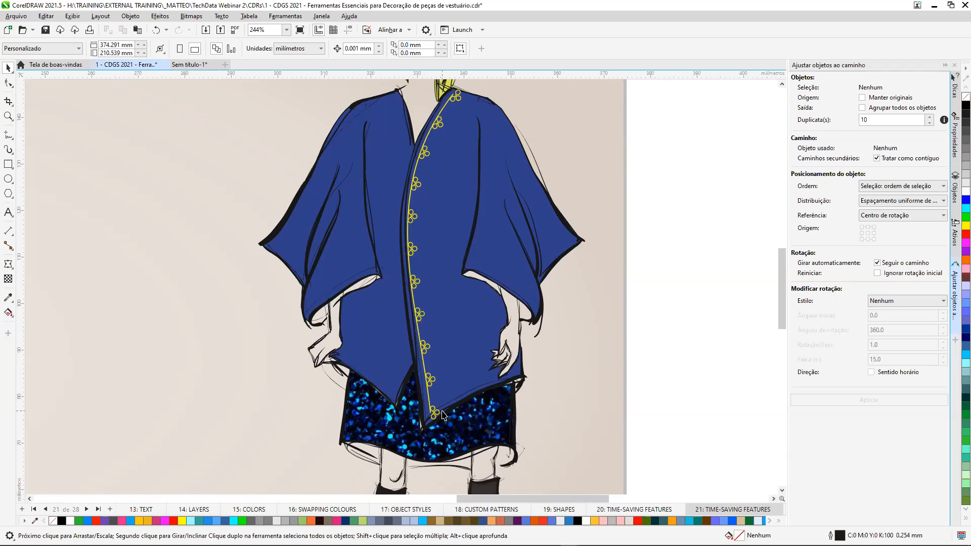
Select the black diamond motif and replace the Ajustar objetos ao caminho docker with Executar etapa e repetir.
key("shift+F4")
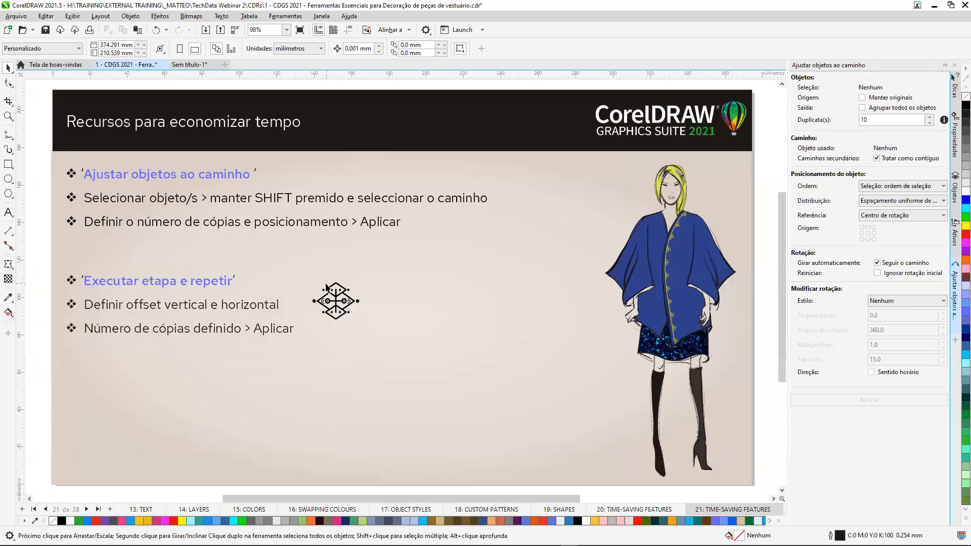
left_click(338, 305)
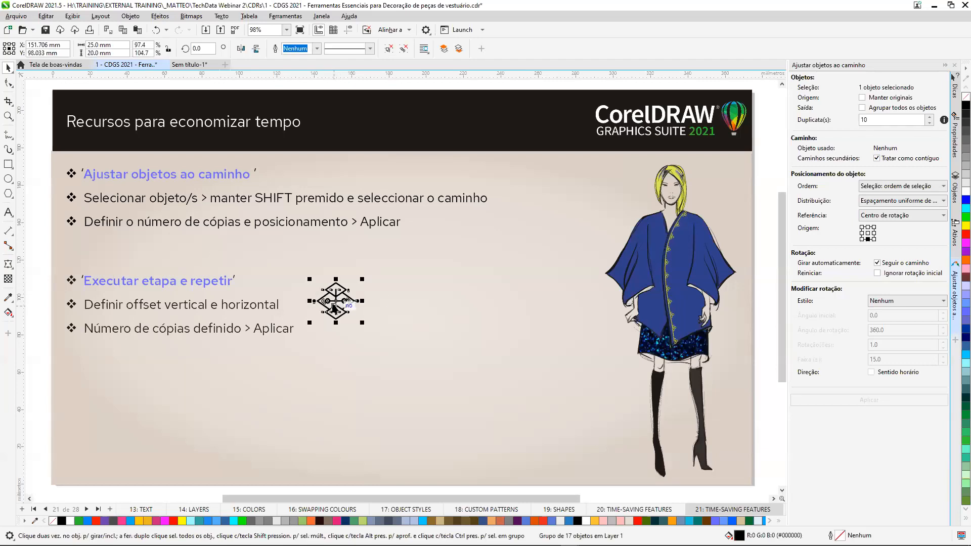
scroll(337, 306, "up", 2)
scroll(334, 307, "up", 3)
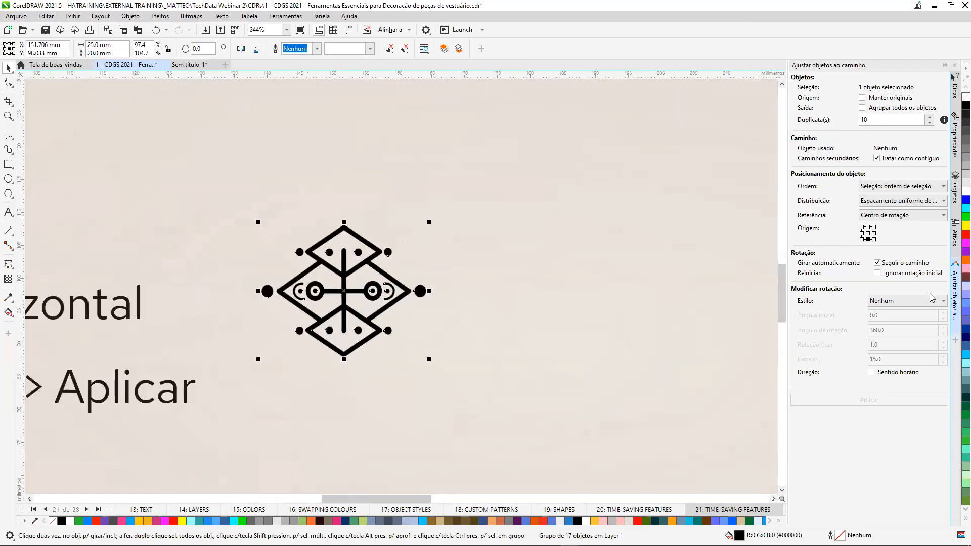
left_click(955, 330)
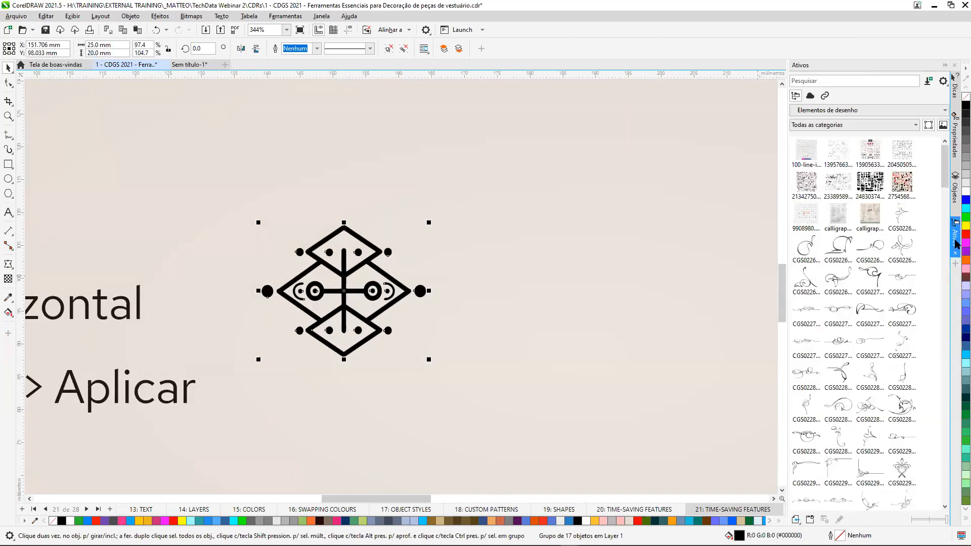
left_click(956, 265)
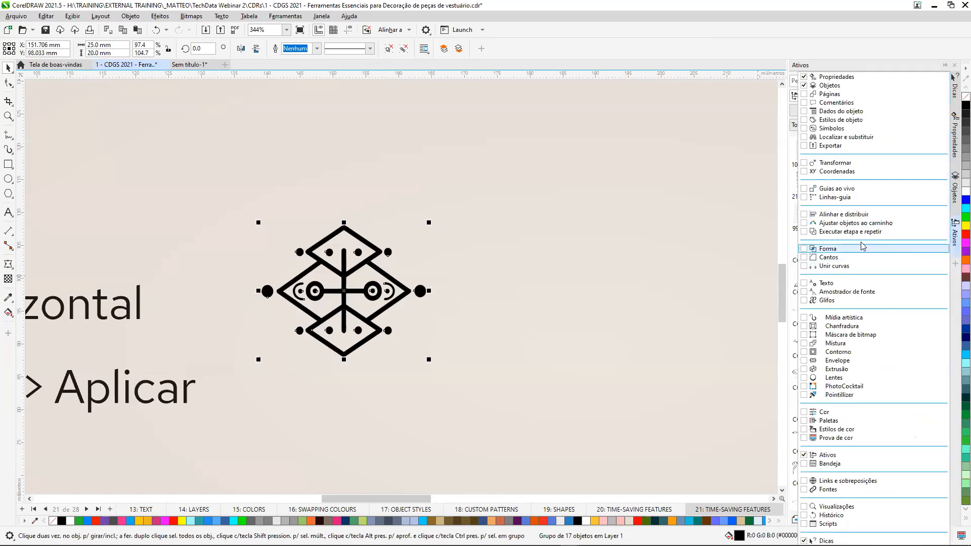
left_click(807, 232)
left_click(761, 273)
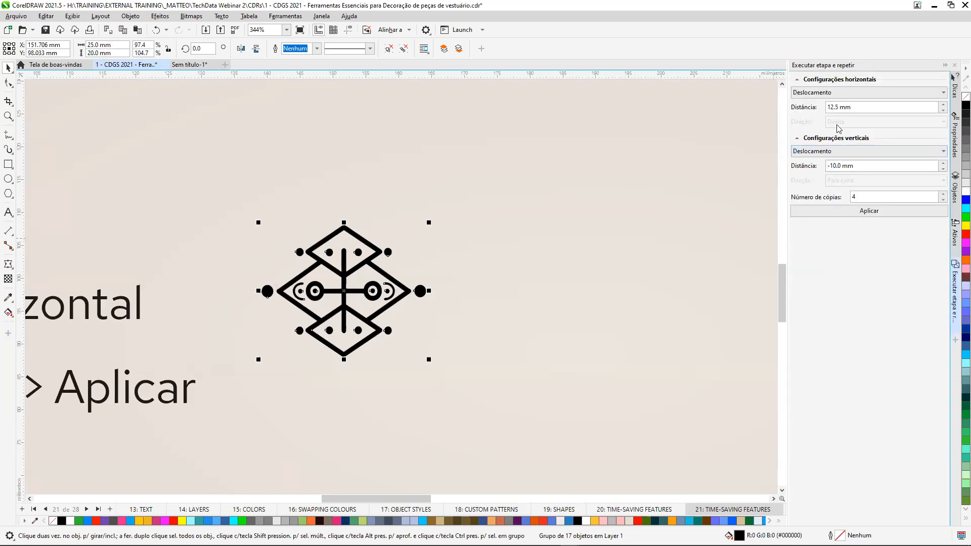
Set the horizontal offset to 25 mm and apply the step and repeat with 4 copies to the diamond motif.
left_click_drag(839, 108, 830, 107)
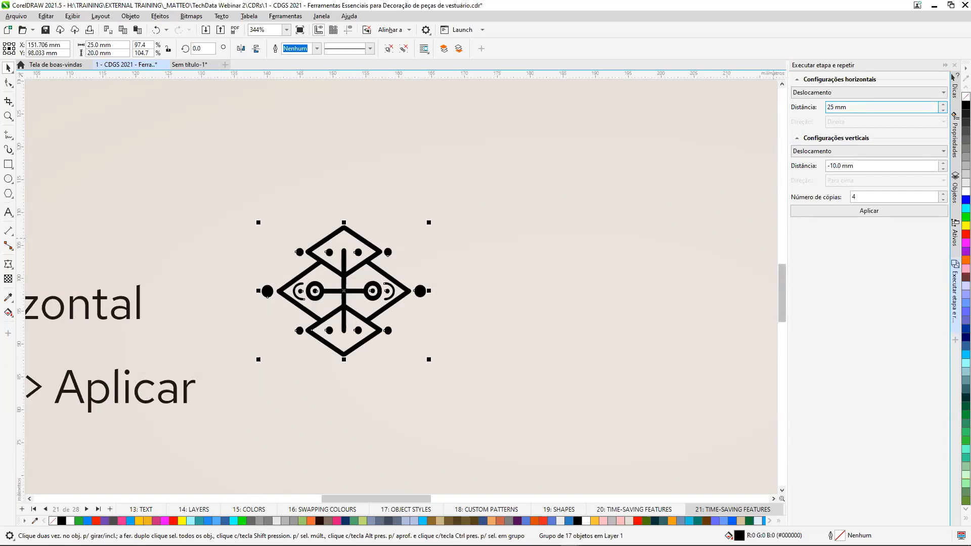
left_click(889, 167)
key("BackSpace")
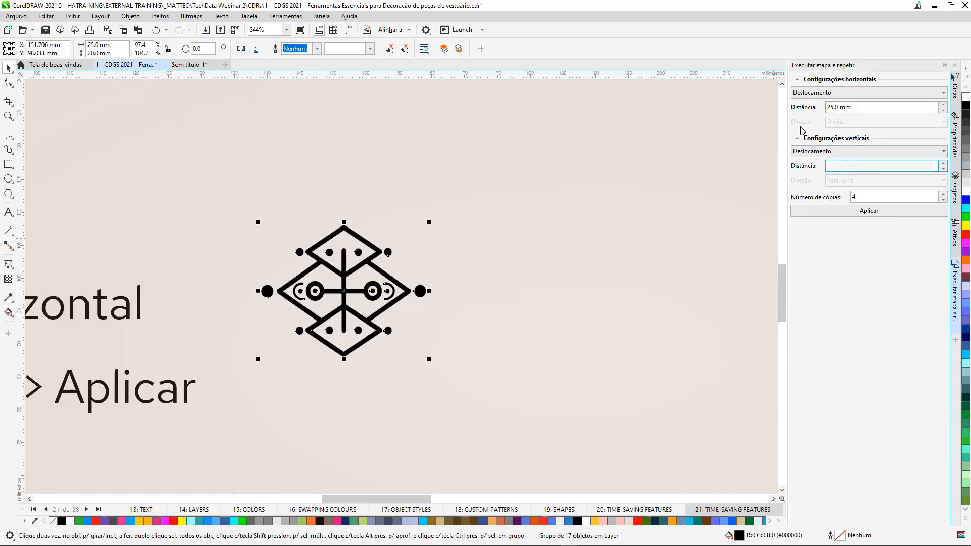
left_click(877, 213)
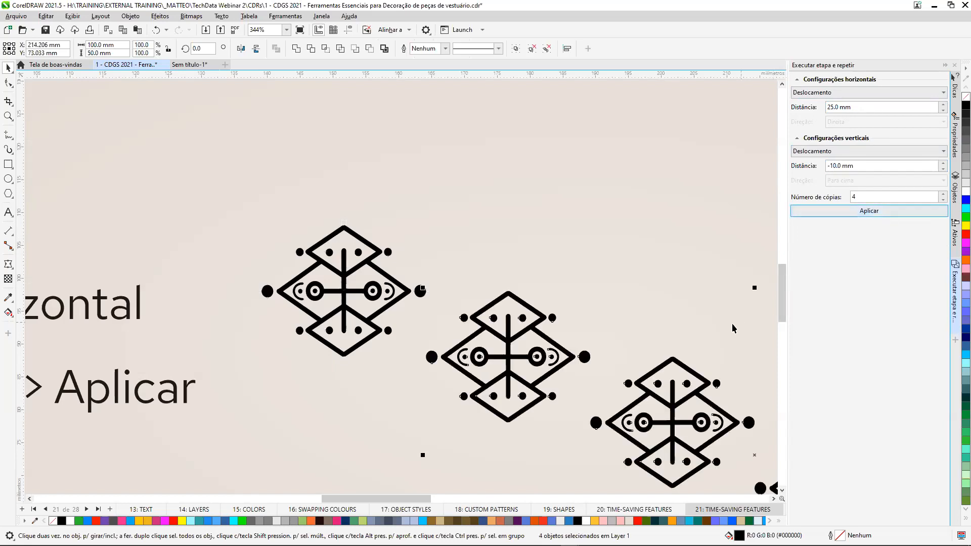
Undo the diagonal copies and try repeating the diamond motif 4 times with the vertical distance left empty.
scroll(732, 328, "down", 2)
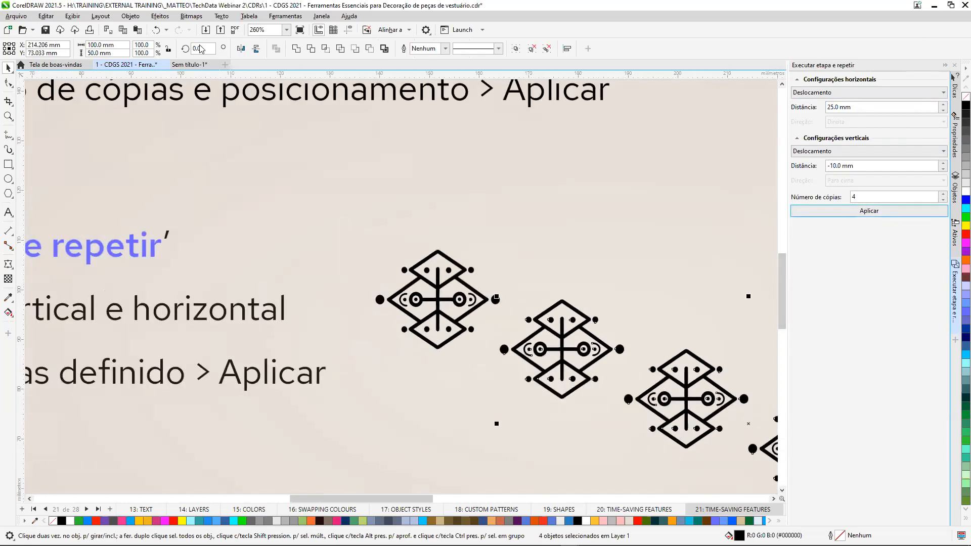
left_click(156, 30)
left_click_drag(860, 167, 813, 171)
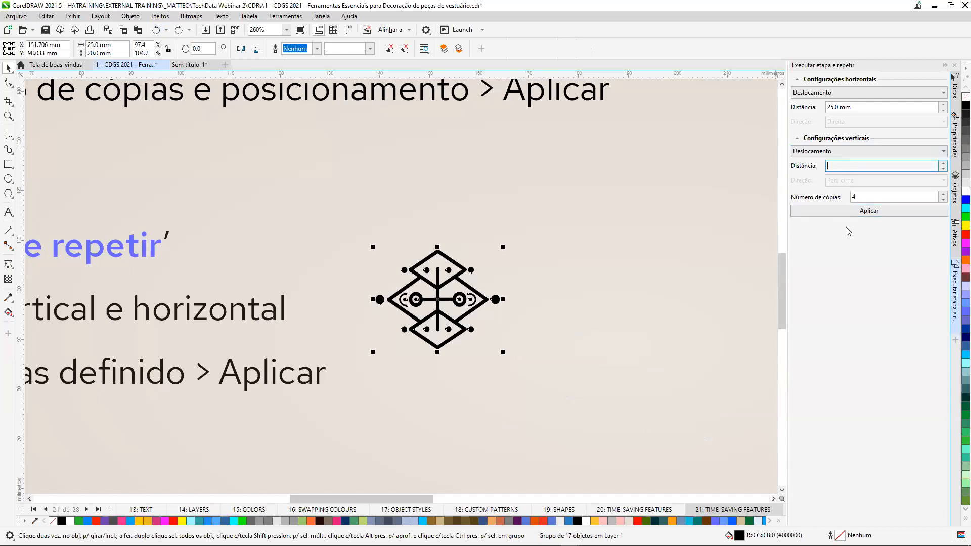
left_click(869, 212)
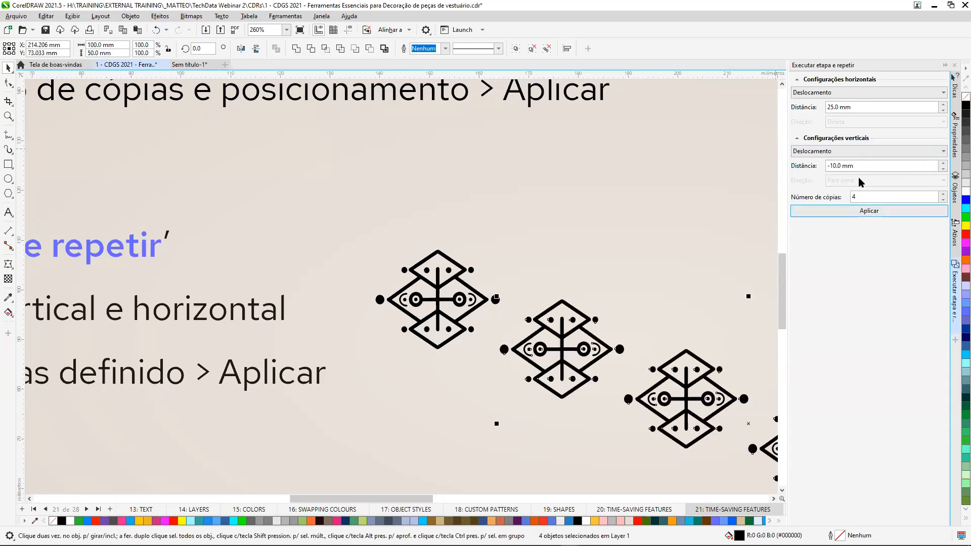
left_click_drag(864, 166, 819, 169)
key("BackSpace")
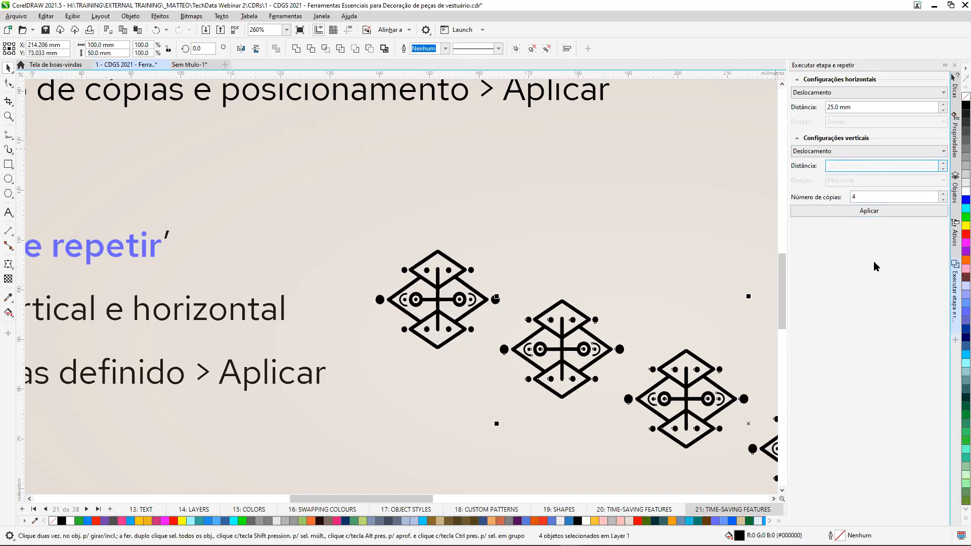
scroll(483, 314, "down", 3)
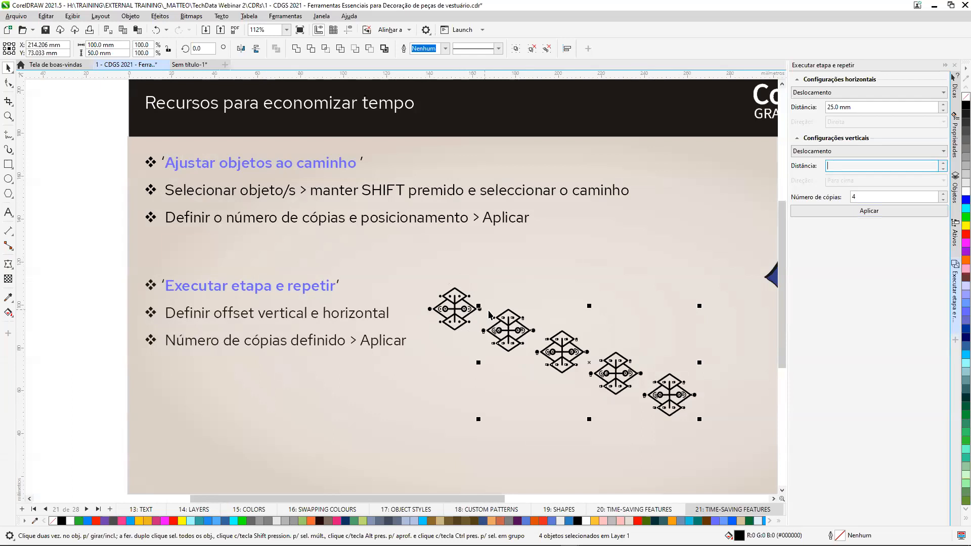
left_click(156, 31)
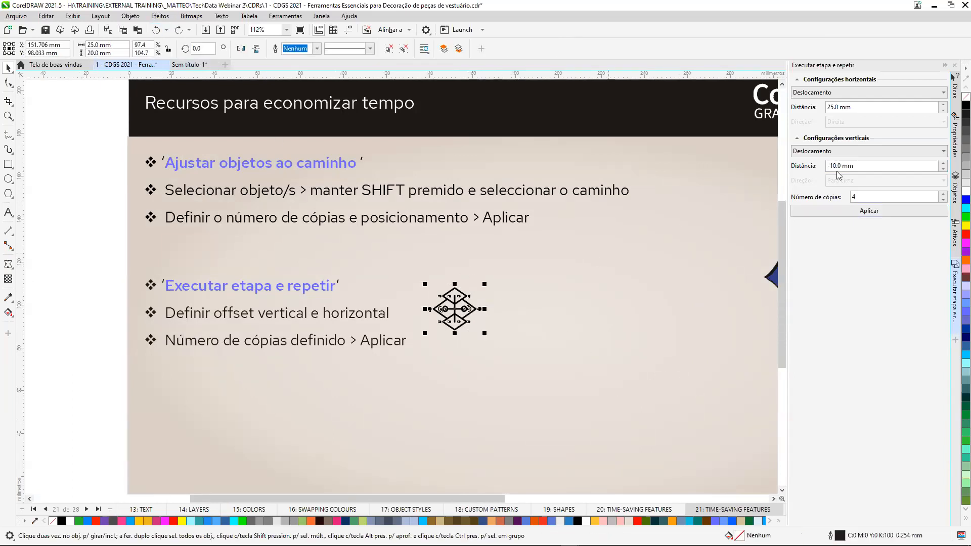
left_click_drag(863, 167, 824, 164)
key("BackSpace")
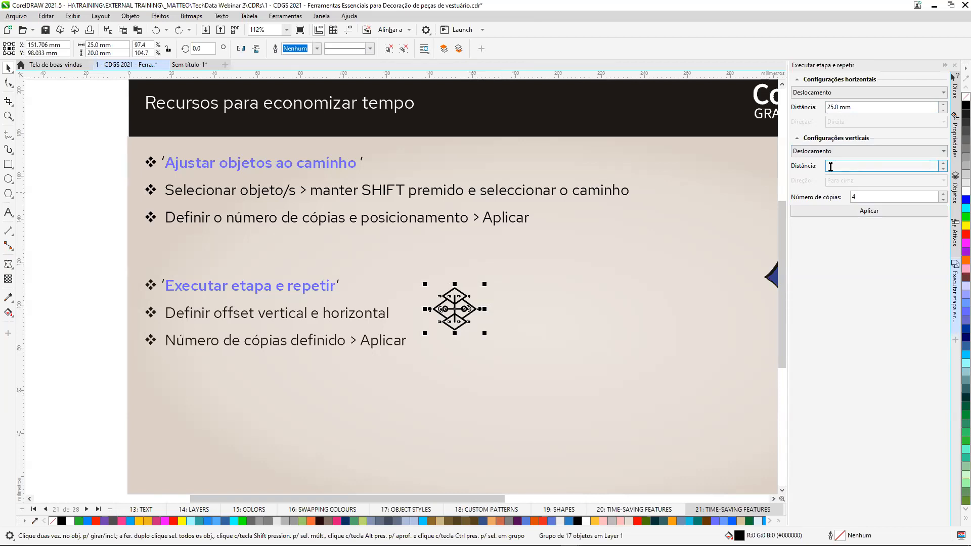
left_click(871, 211)
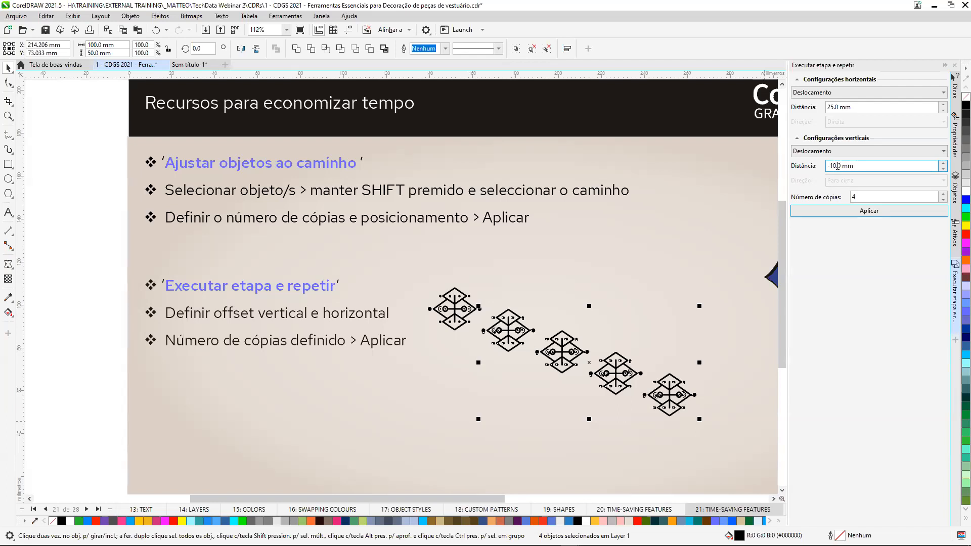
Set the vertical offset to 0 mm, undo the diagonal copies and repeat the diamond motif 4 times in a horizontal row.
left_click_drag(838, 165, 829, 166)
type("0")
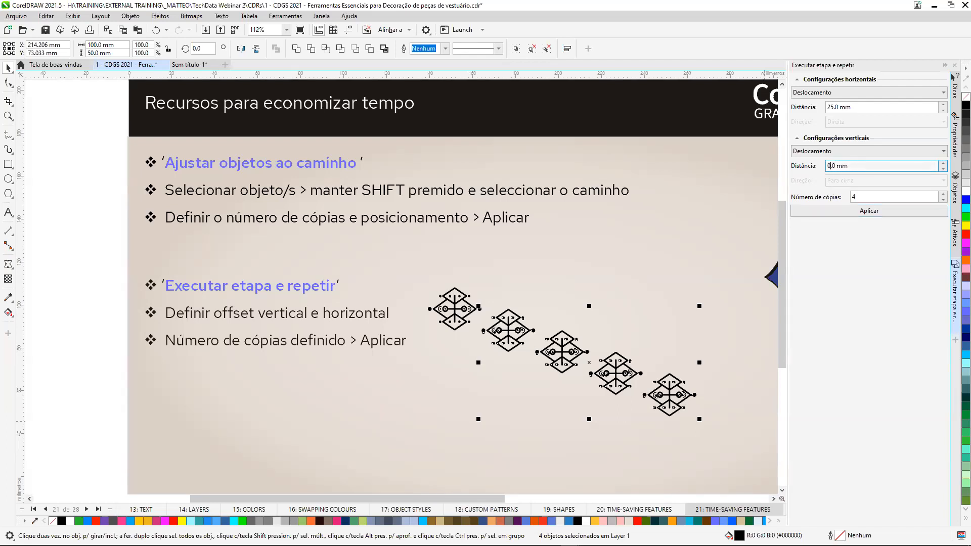
left_click(157, 30)
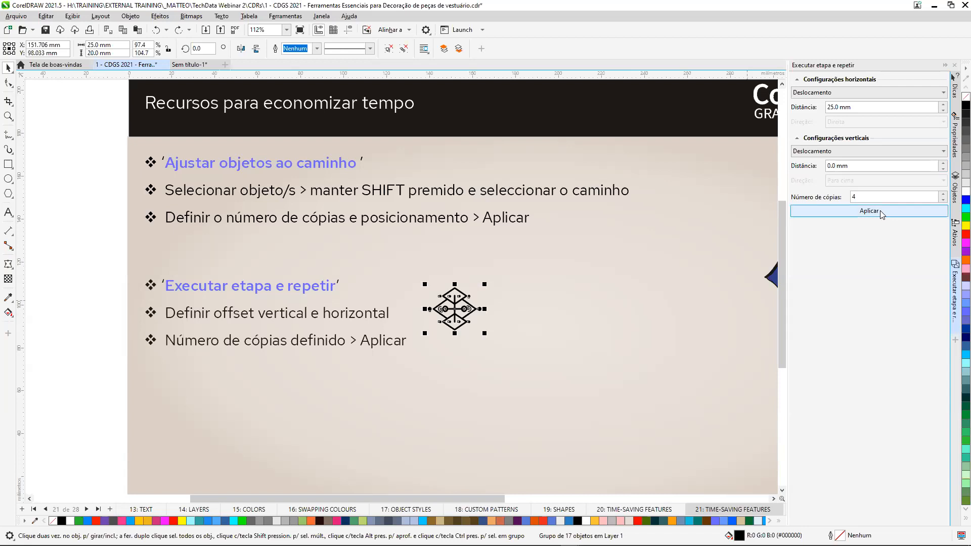
left_click(883, 214)
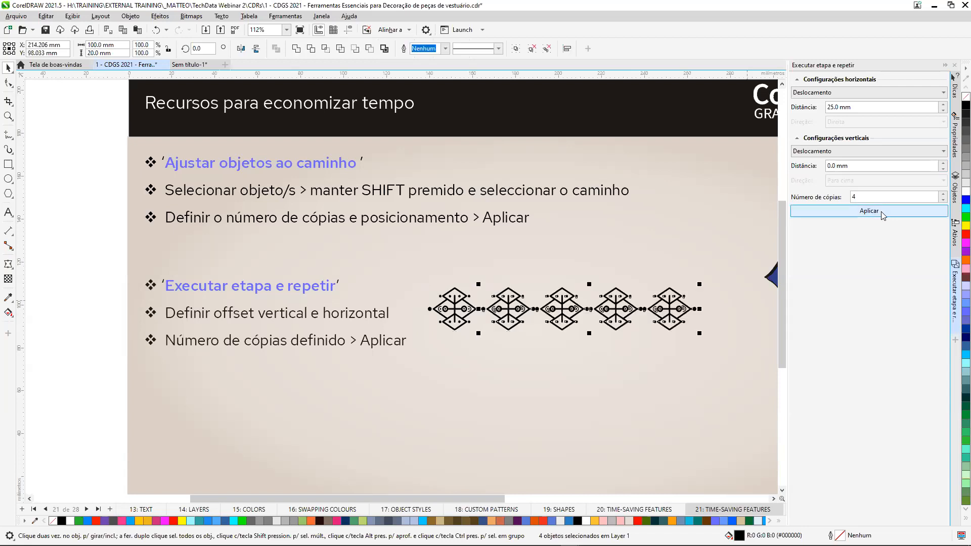
Repeat the whole row of five diamond motifs with a 12.5 mm horizontal and -10 mm vertical offset, using 4 copies.
left_click(551, 356)
left_click_drag(422, 274, 606, 341)
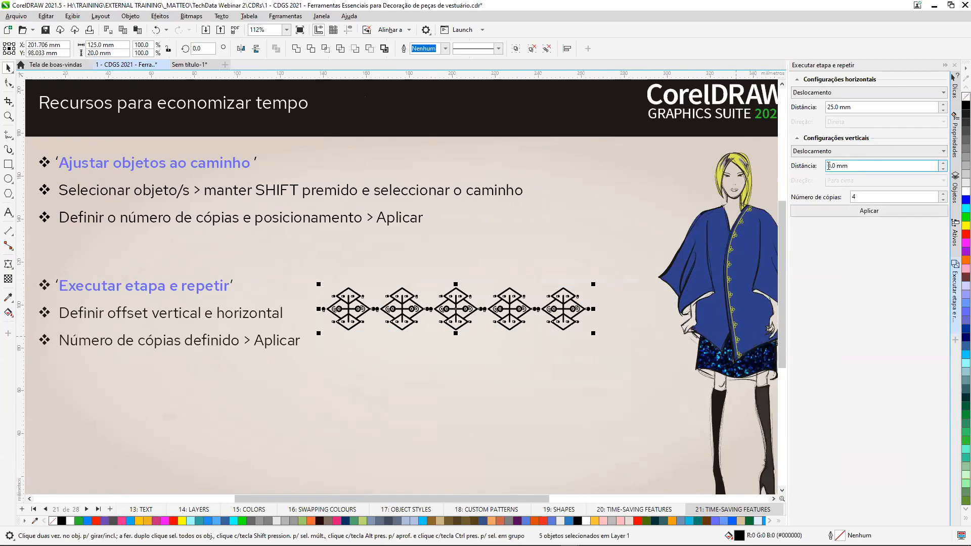
type("-1")
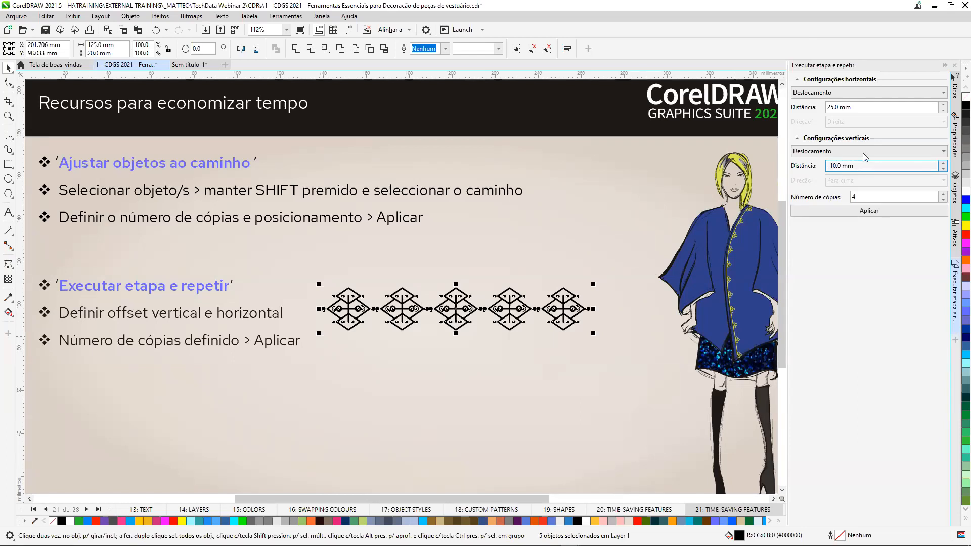
double_click(824, 106)
type("12.5")
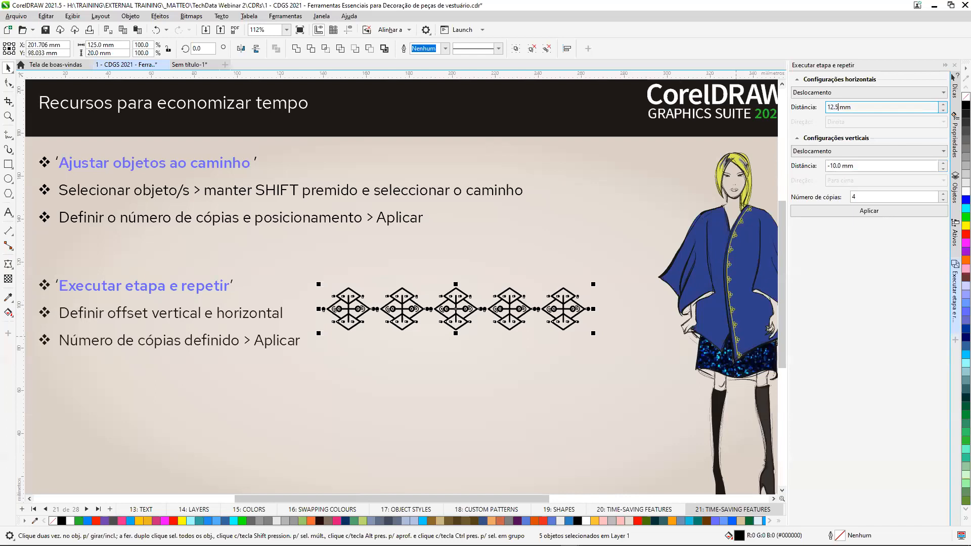
left_click(863, 211)
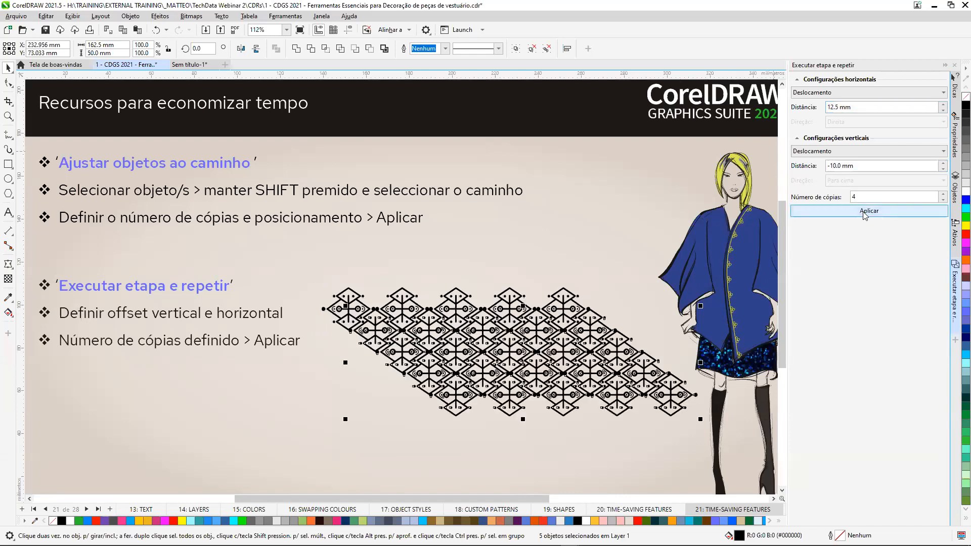
scroll(526, 347, "up", 2)
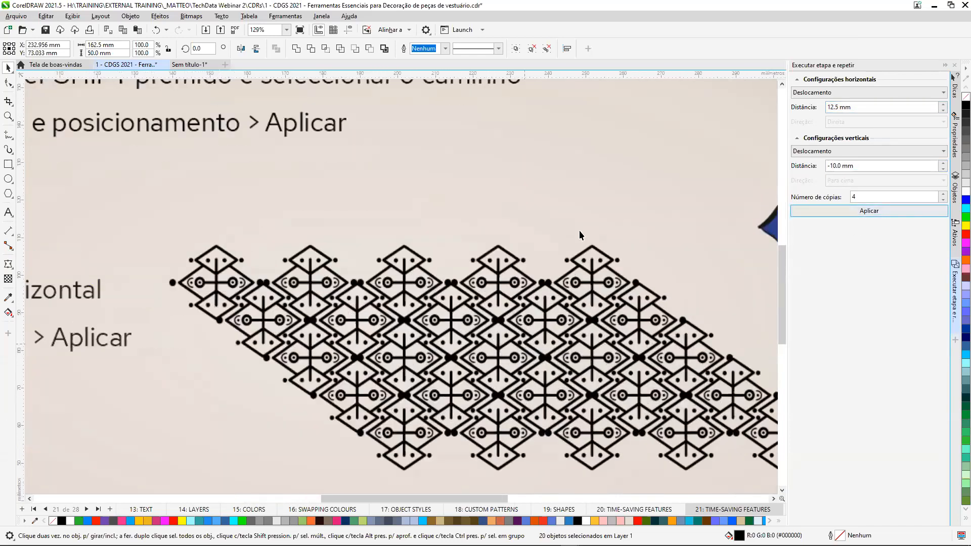
scroll(580, 235, "up", 3)
left_click(758, 94)
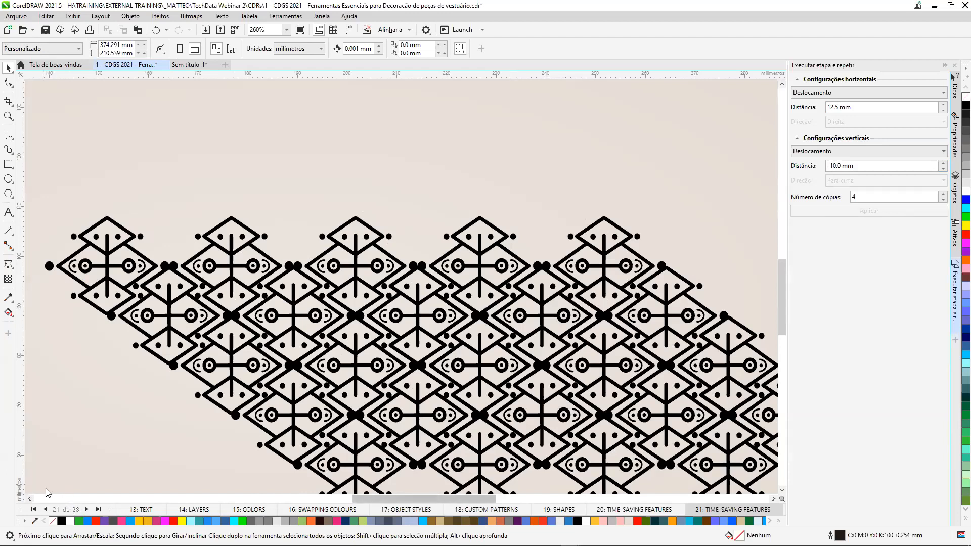
Go to page 22: POWERCLIPS and PowerClip the pink roses photo inside the BLOSSOM text.
left_click(87, 509)
scroll(375, 291, "down", 2)
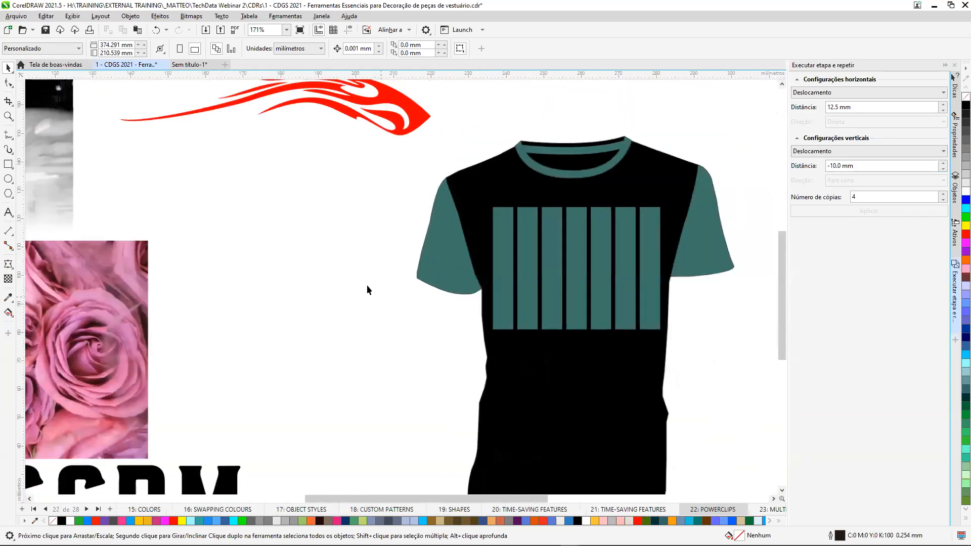
scroll(388, 396, "down", 5)
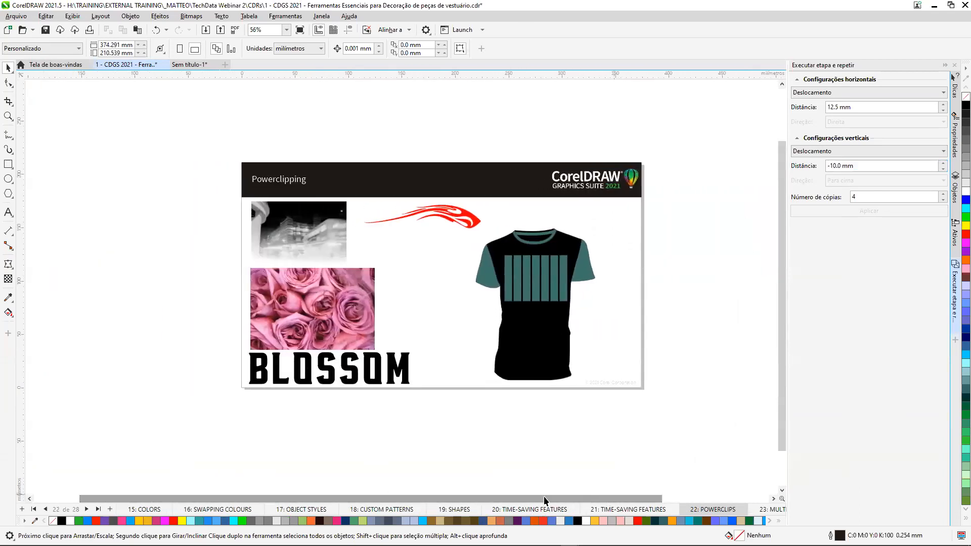
scroll(496, 338, "up", 1)
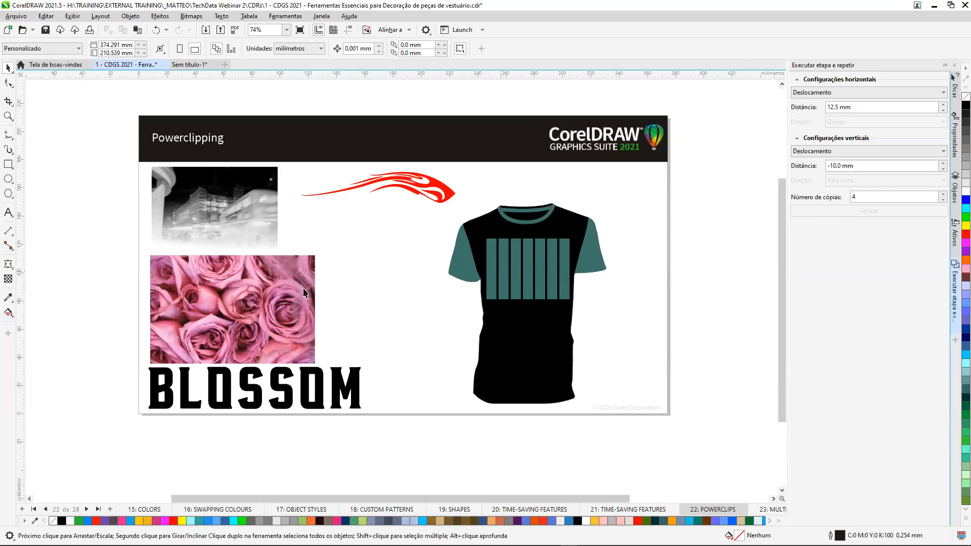
scroll(190, 450, "up", 2)
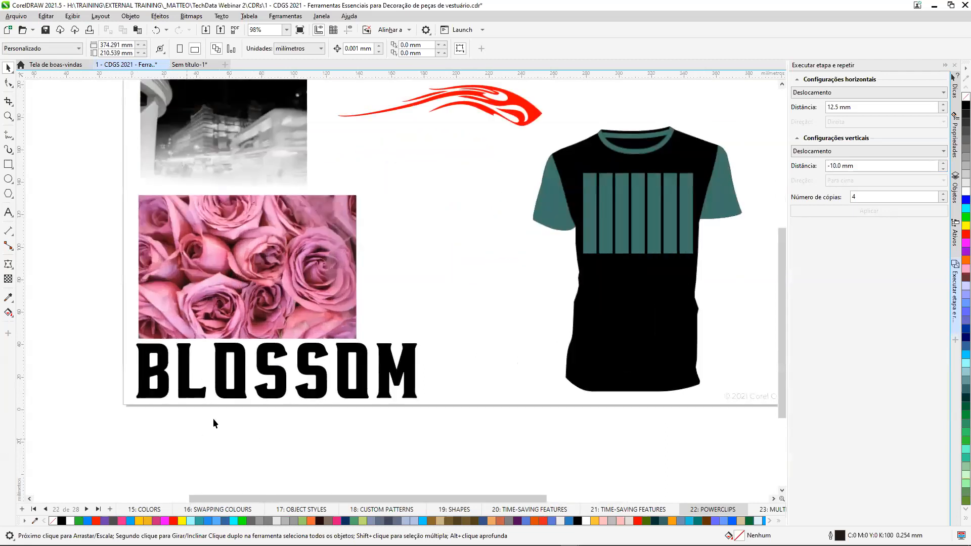
left_click(266, 221)
left_click_drag(264, 220, 366, 340)
left_click(447, 400)
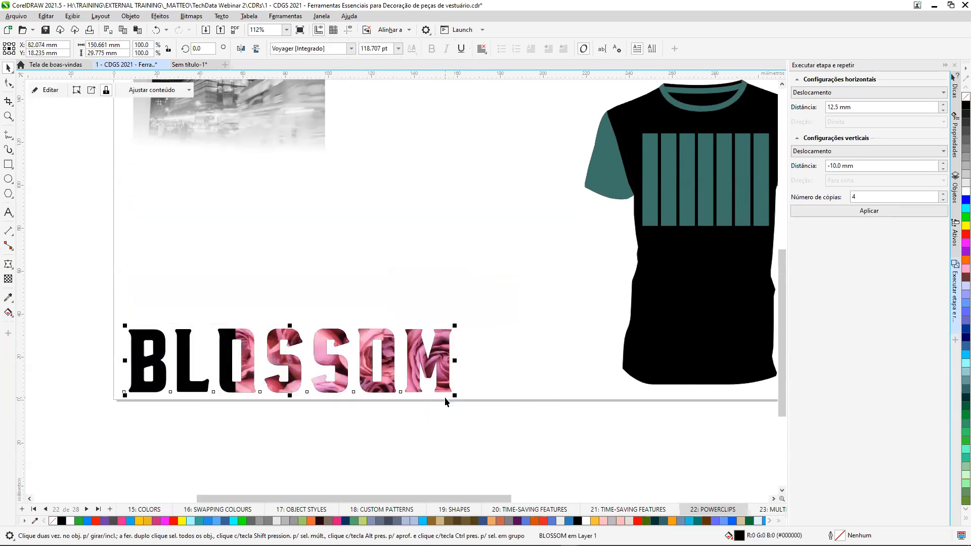
Edit the BLOSSOM PowerClip contents and stretch the roses photo sideways until it covers every letter.
left_click(50, 91)
left_click(251, 301)
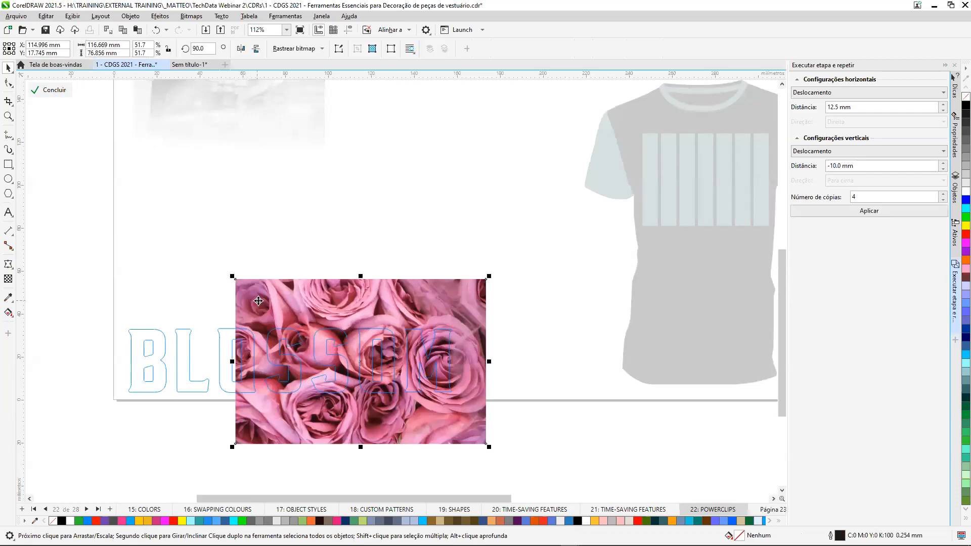
left_click_drag(232, 362, 109, 361)
left_click(51, 90)
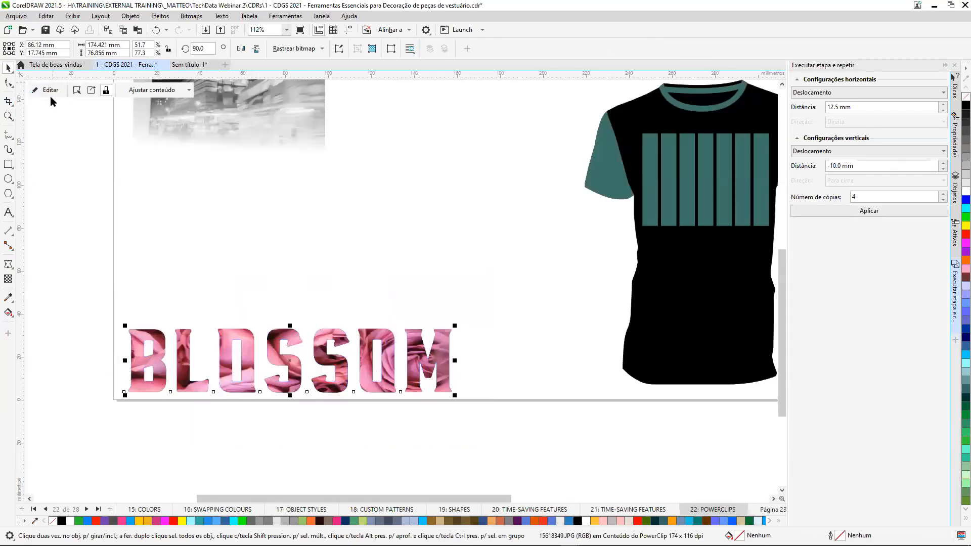
PowerClip the black-and-white city photo inside the teal striped panel on the T-shirt.
scroll(368, 285, "down", 2)
left_click_drag(284, 147, 598, 213)
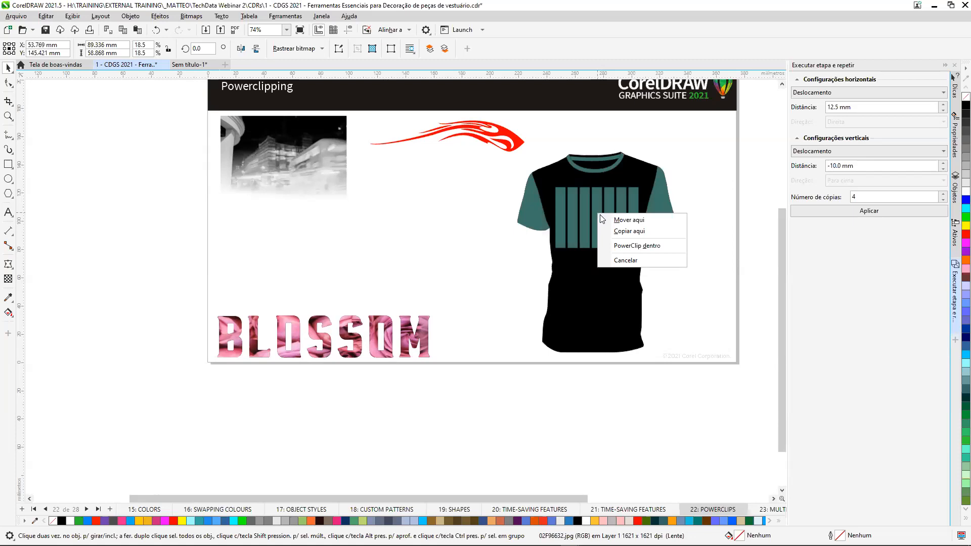
left_click(632, 246)
scroll(633, 240, "up", 5)
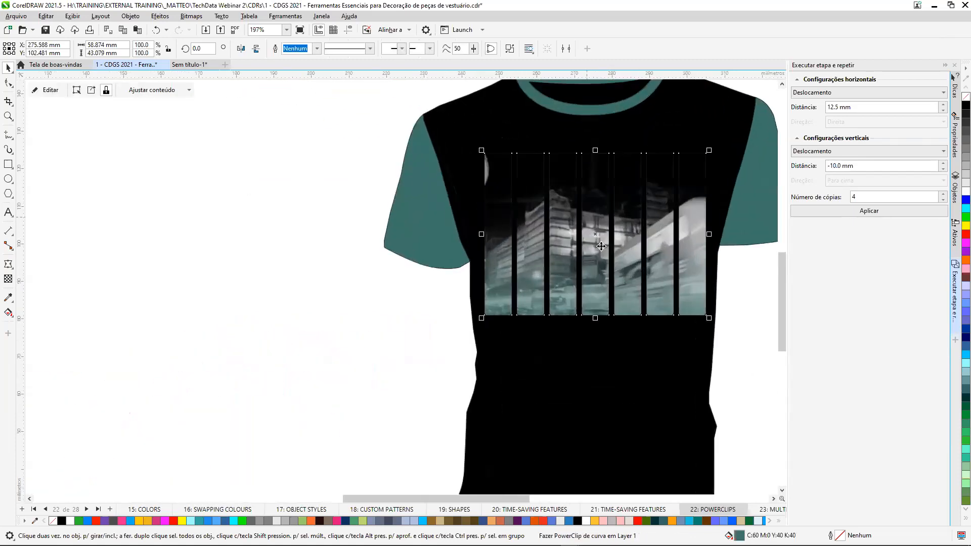
Extract the city photo from the striped PowerClip frame and delete it, leaving the frame empty.
left_click(91, 92)
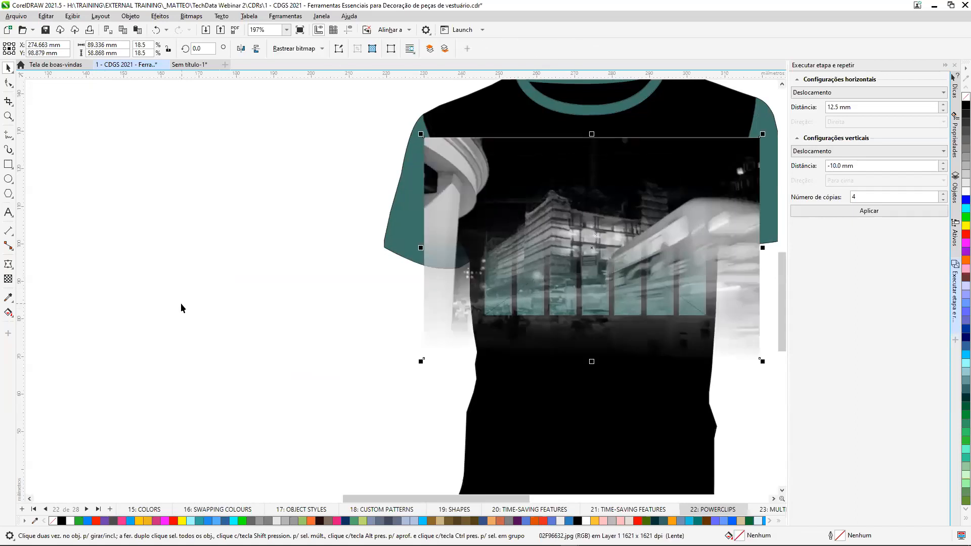
left_click(181, 303)
scroll(184, 315, "down", 4)
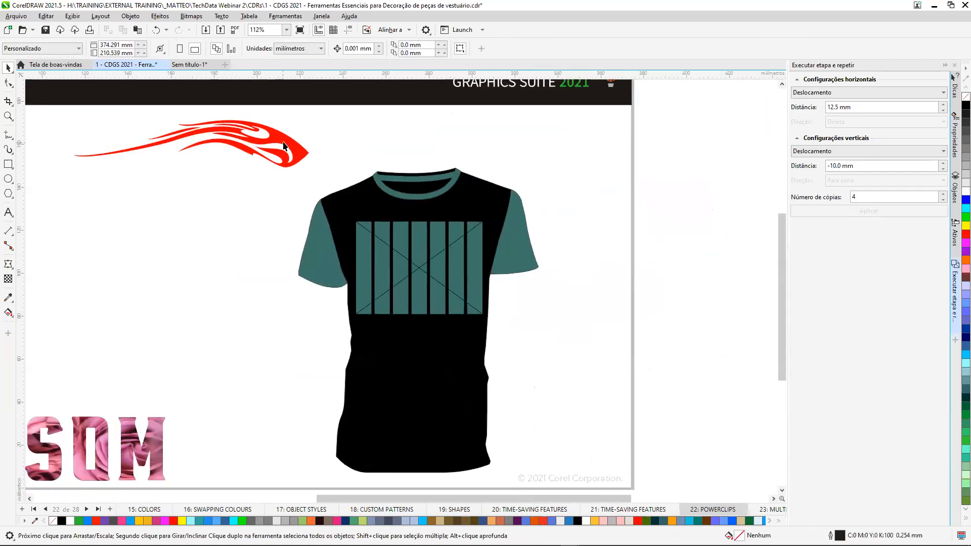
PowerClip the red flame graphic inside the T-shirt's striped panel.
left_click(283, 145)
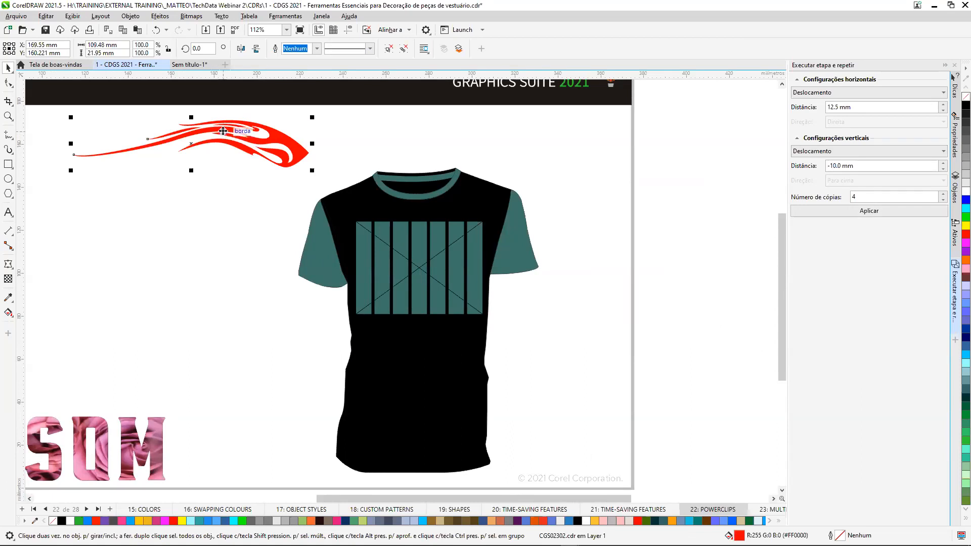
left_click_drag(223, 131, 423, 267)
left_click(481, 337)
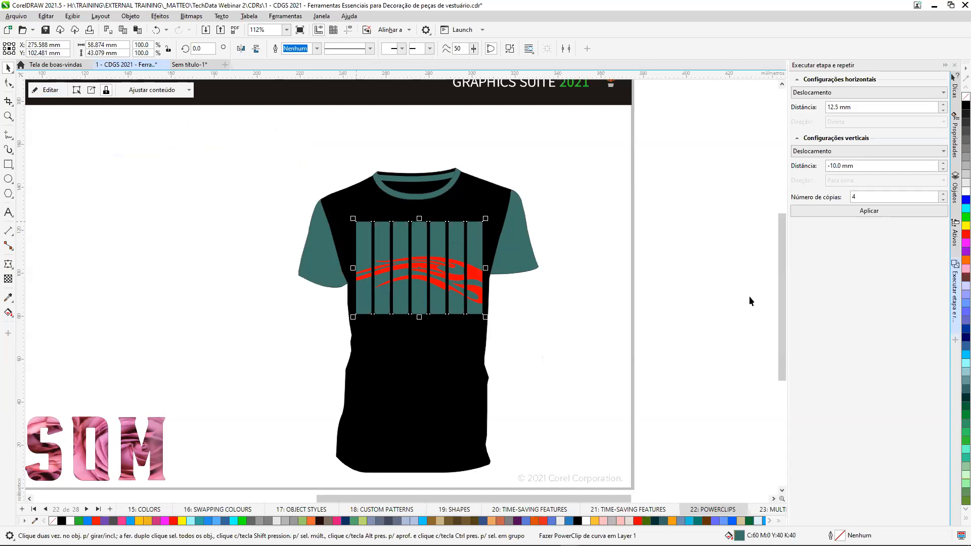
Fill the striped PowerClip panel with black to match the T-shirt body.
left_click(559, 224)
left_click(480, 231)
left_click(966, 104)
left_click(172, 256)
scroll(489, 308, "up", 3)
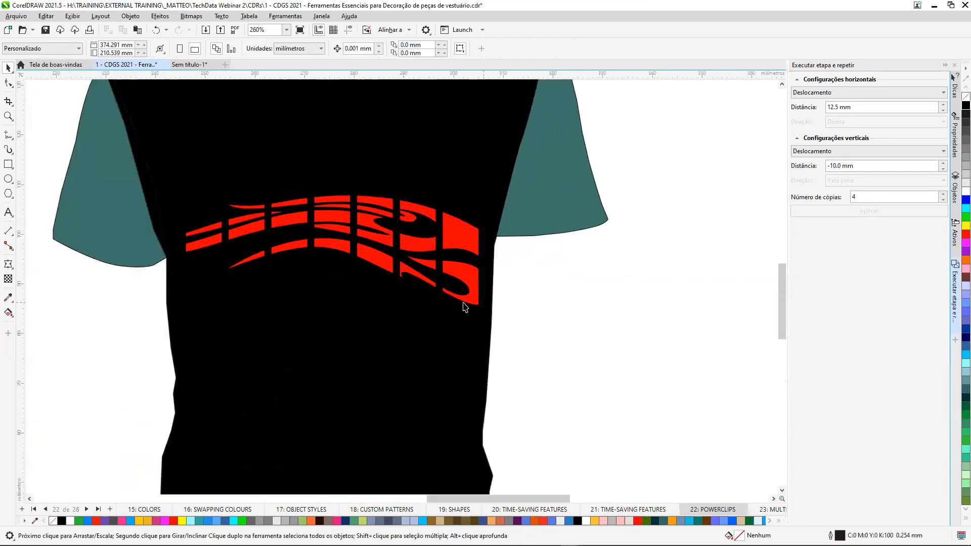
scroll(441, 305, "down", 2)
scroll(445, 310, "down", 2)
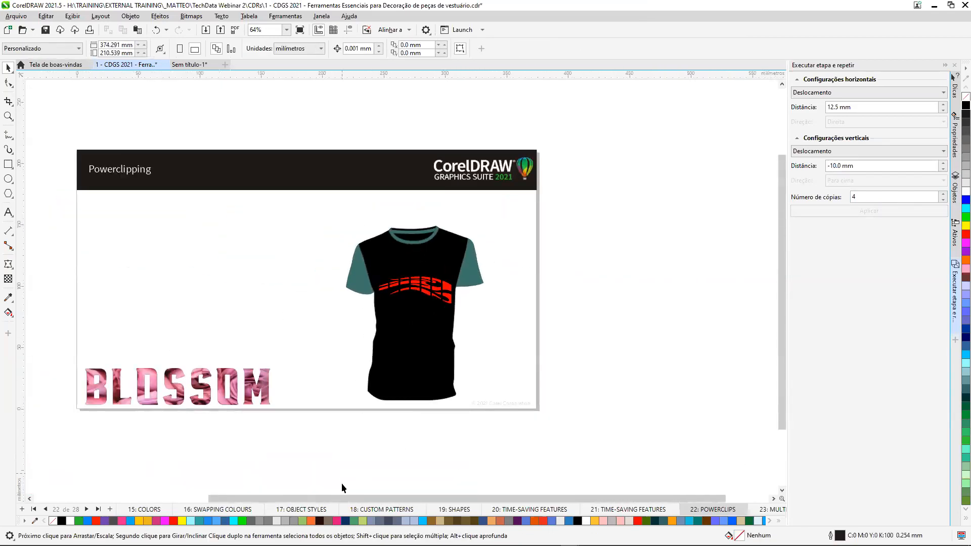
Go to page 23: MULTI-EXPORT and replace the Executar etapa e repetir docker with the Exportar docker.
left_click(770, 511)
left_click_drag(573, 498, 478, 499)
scroll(538, 299, "up", 3)
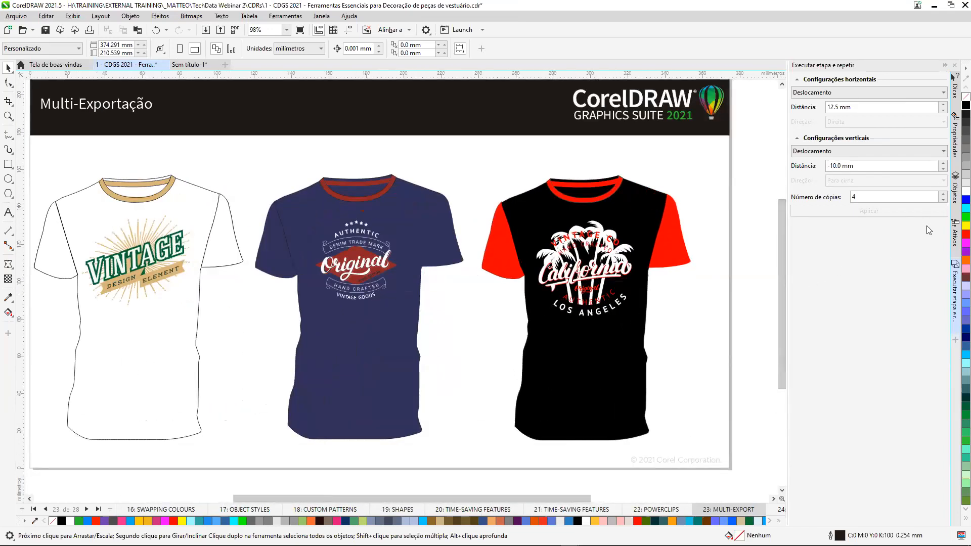
left_click(956, 329)
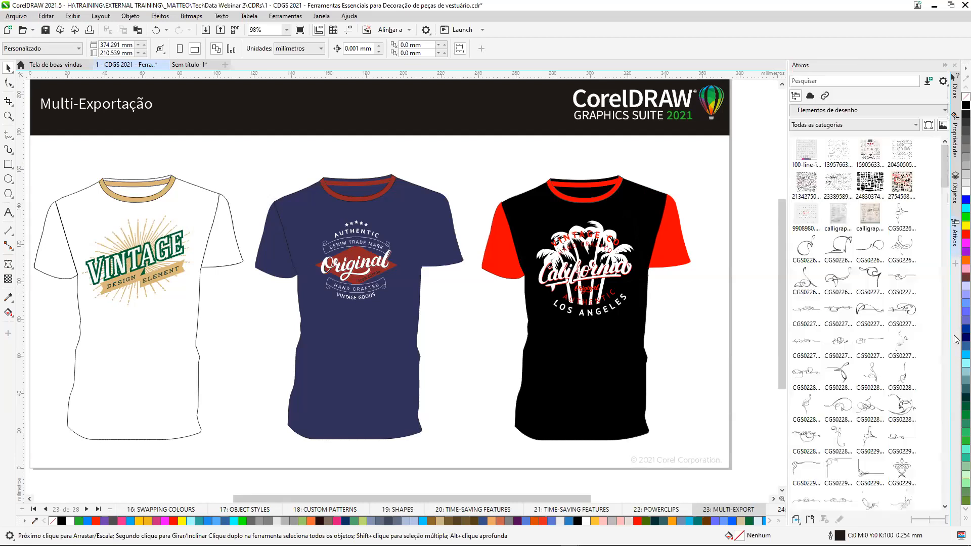
left_click(955, 264)
left_click(804, 146)
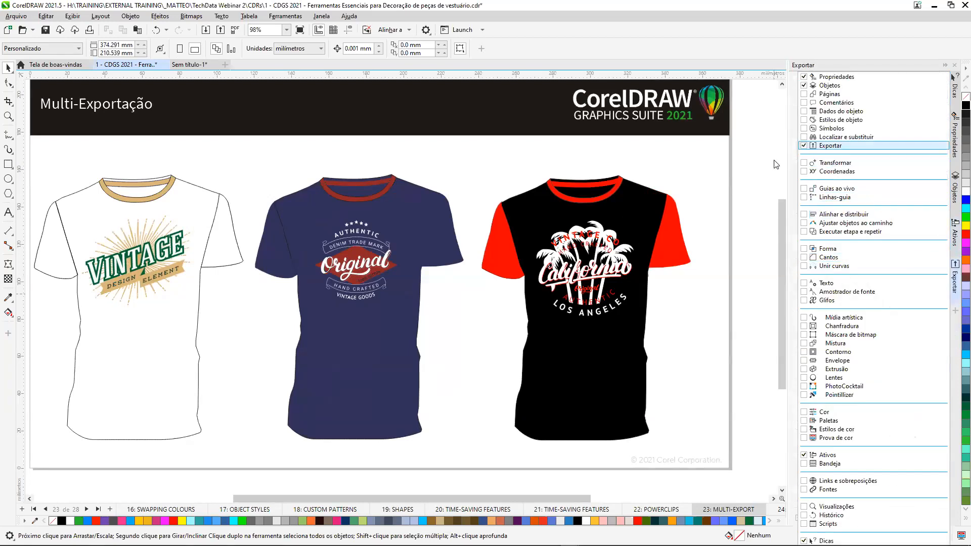
left_click(748, 167)
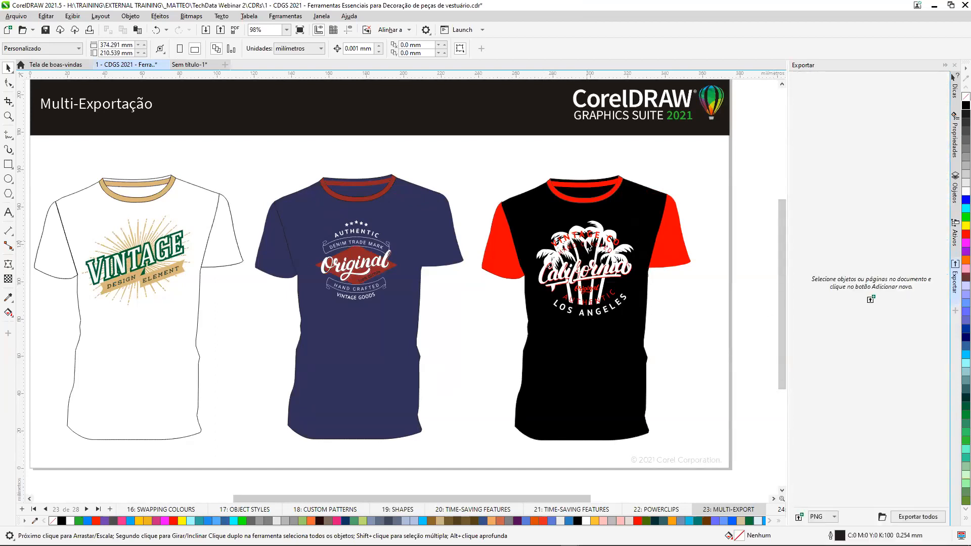
Add the California design on the black T-shirt to the export list as SVG with the suffix Vector.
left_click(589, 246)
left_click(836, 519)
left_click(826, 507)
left_click(800, 517)
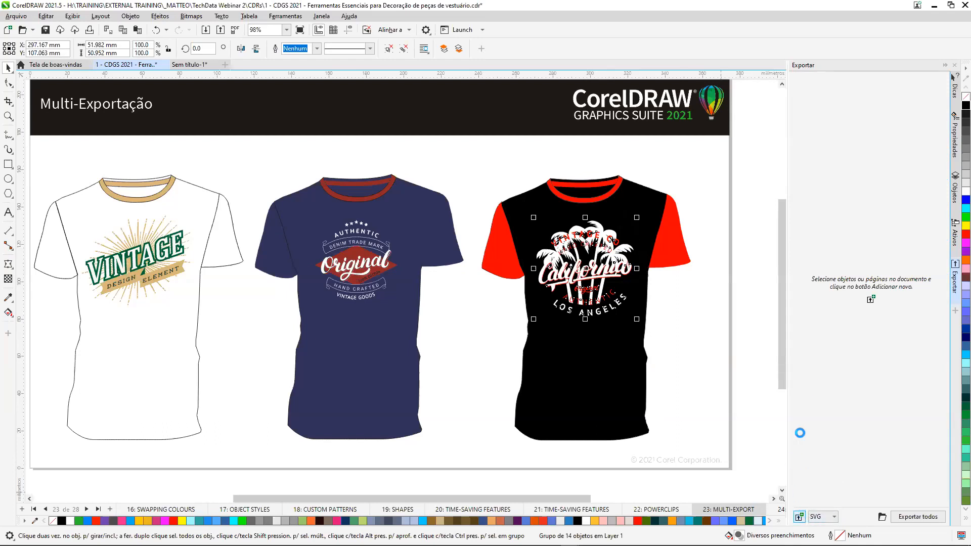
left_click(828, 100)
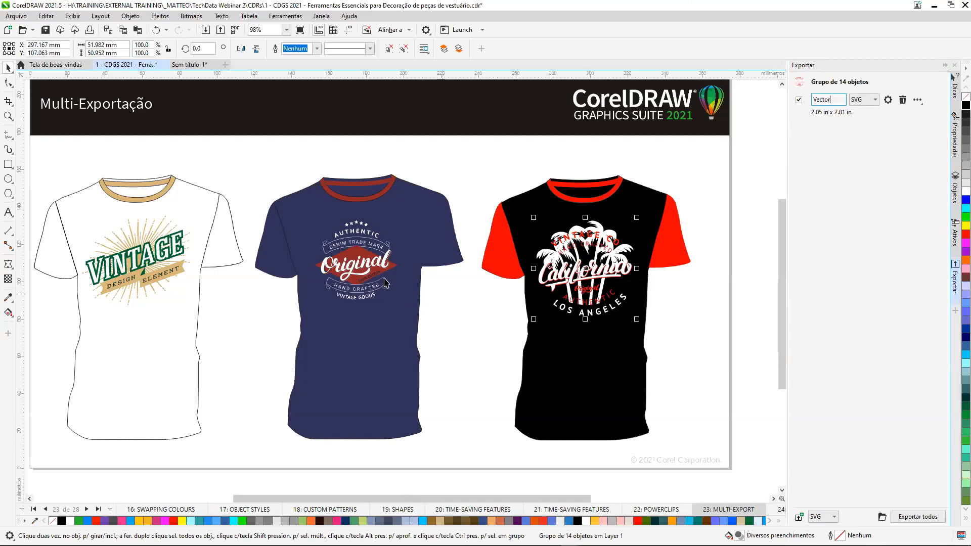
Add the Original design on the navy T-shirt to the export list as PNG and look at its PNG export settings.
left_click(370, 262)
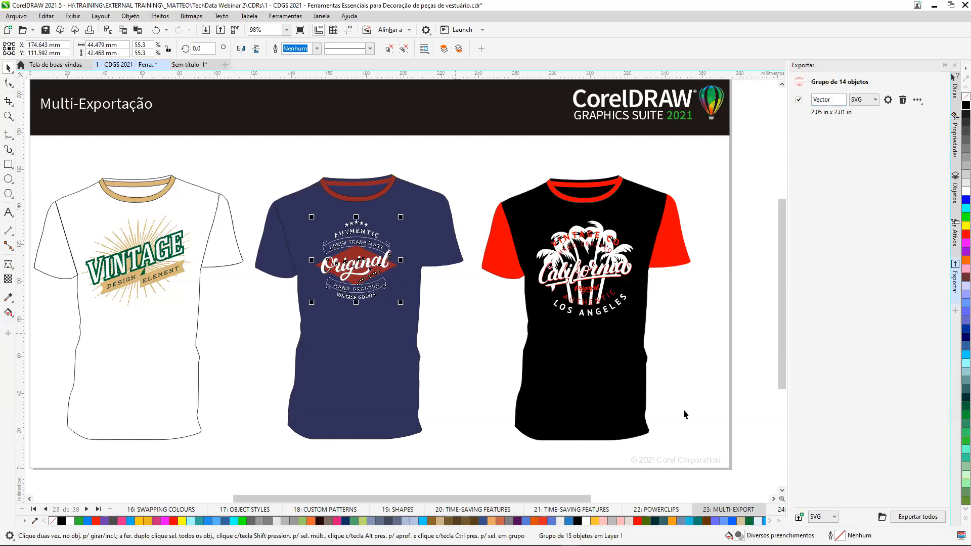
left_click(834, 516)
left_click(819, 508)
left_click(801, 517)
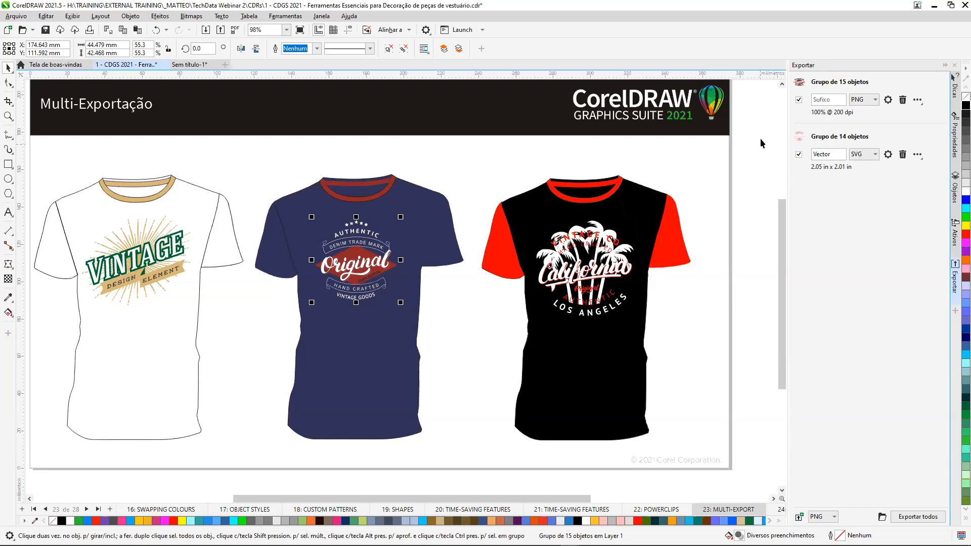
left_click(888, 100)
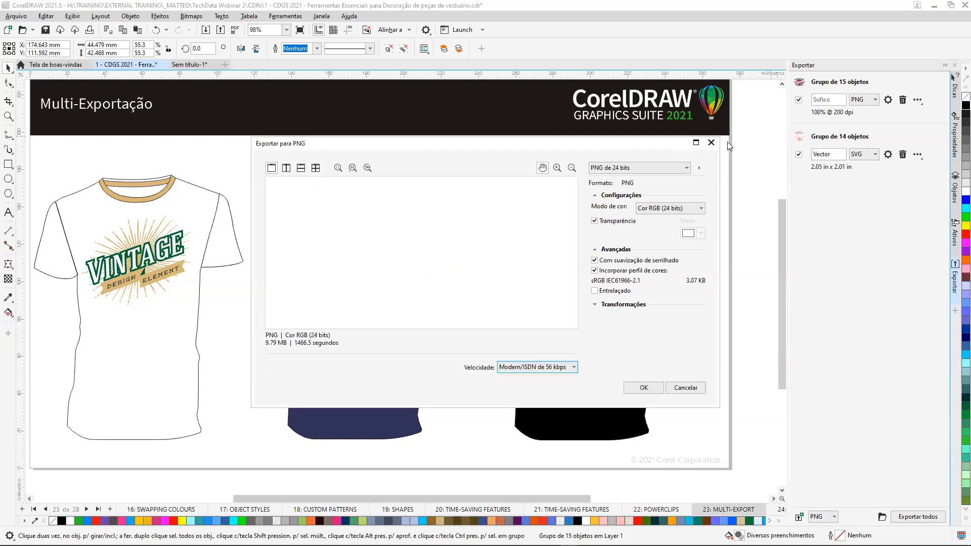
left_click(711, 143)
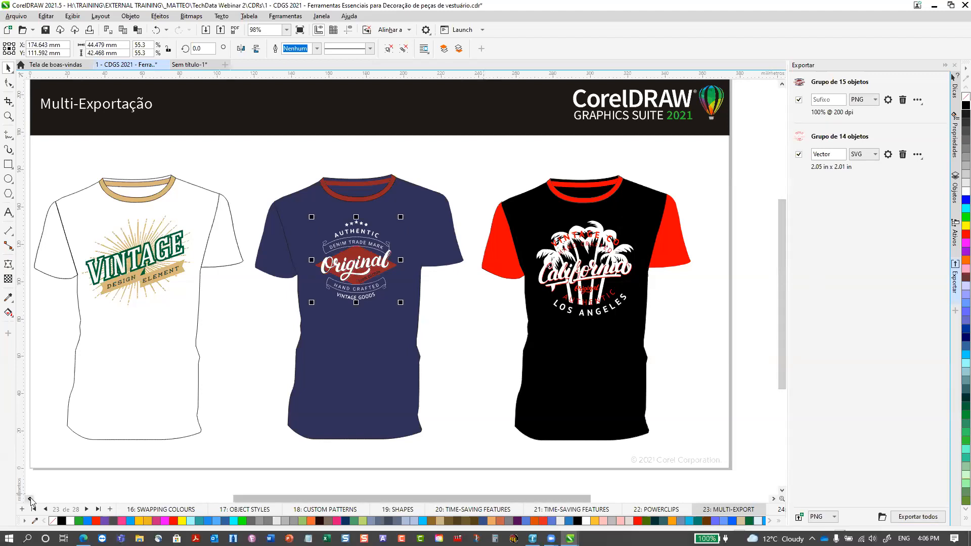
Advance to page 25: EMBROIDERY and collapse the Exportar docker to show the full Wilcom slide.
left_click(86, 510)
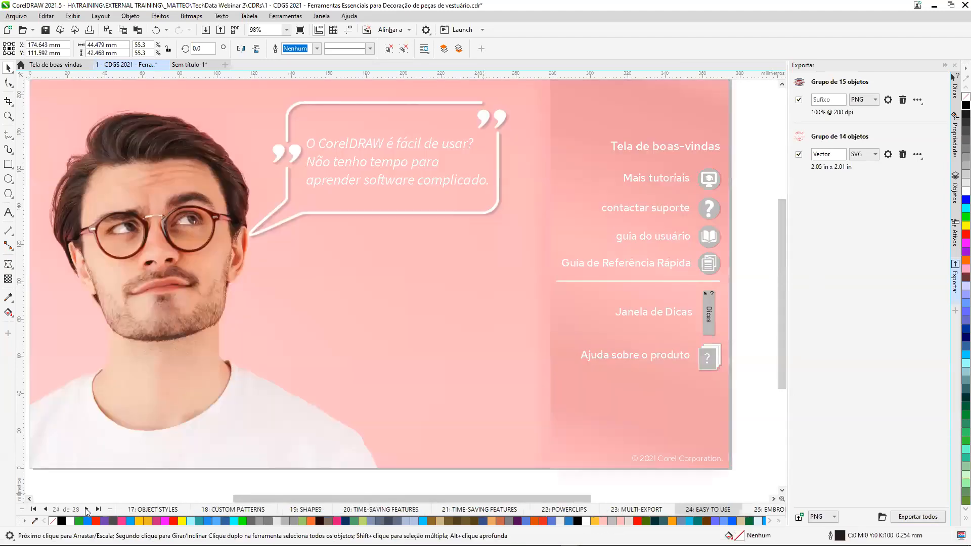
left_click(86, 510)
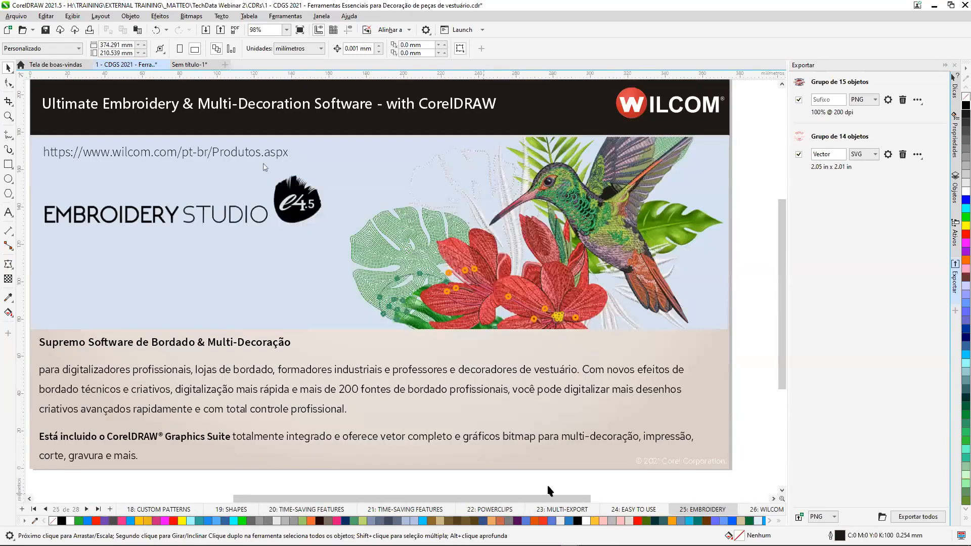
mouse_move(512, 496)
left_mouse_down()
mouse_move(482, 496)
mouse_move(495, 495)
left_mouse_up()
left_click(955, 66)
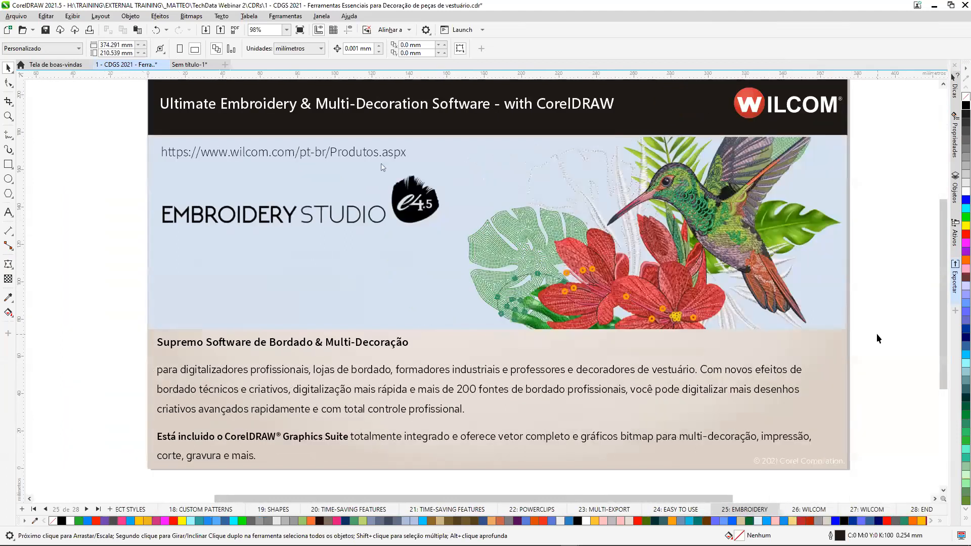